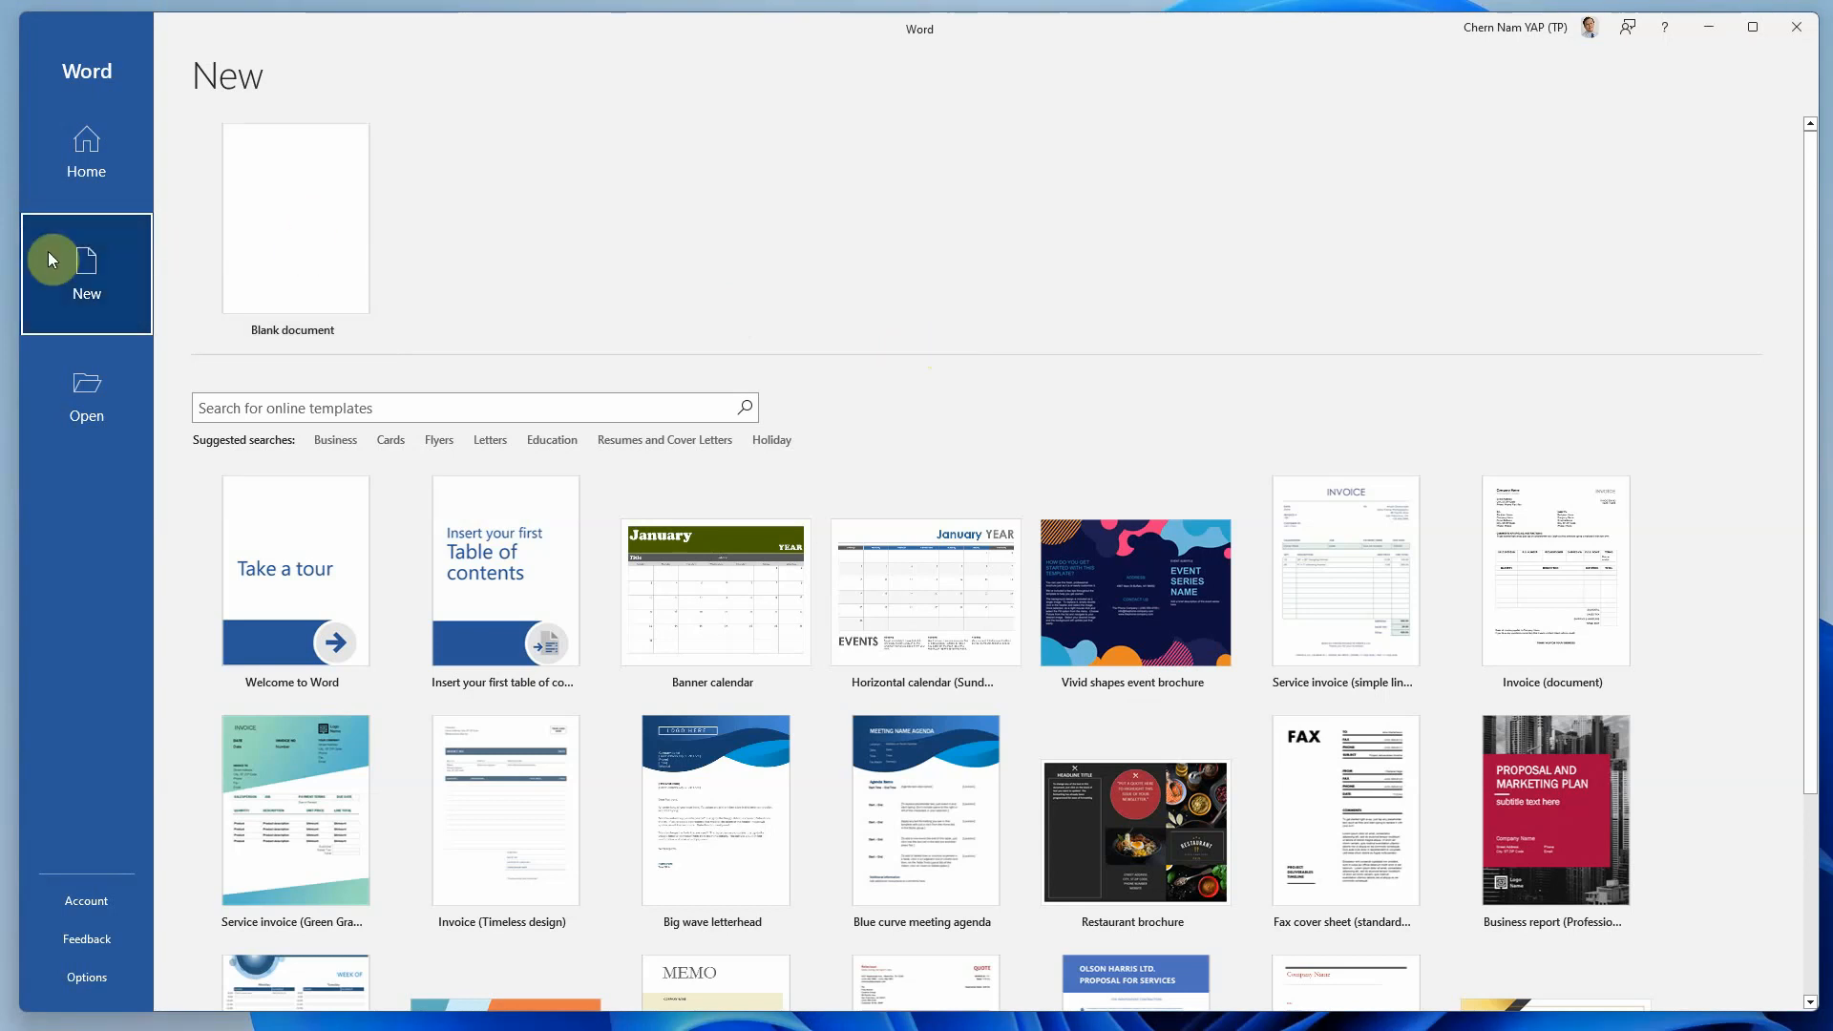
Create a new blank document and keep the ribbon permanently displayed.
{"action": "left_click", "coordinate": [312, 218]}
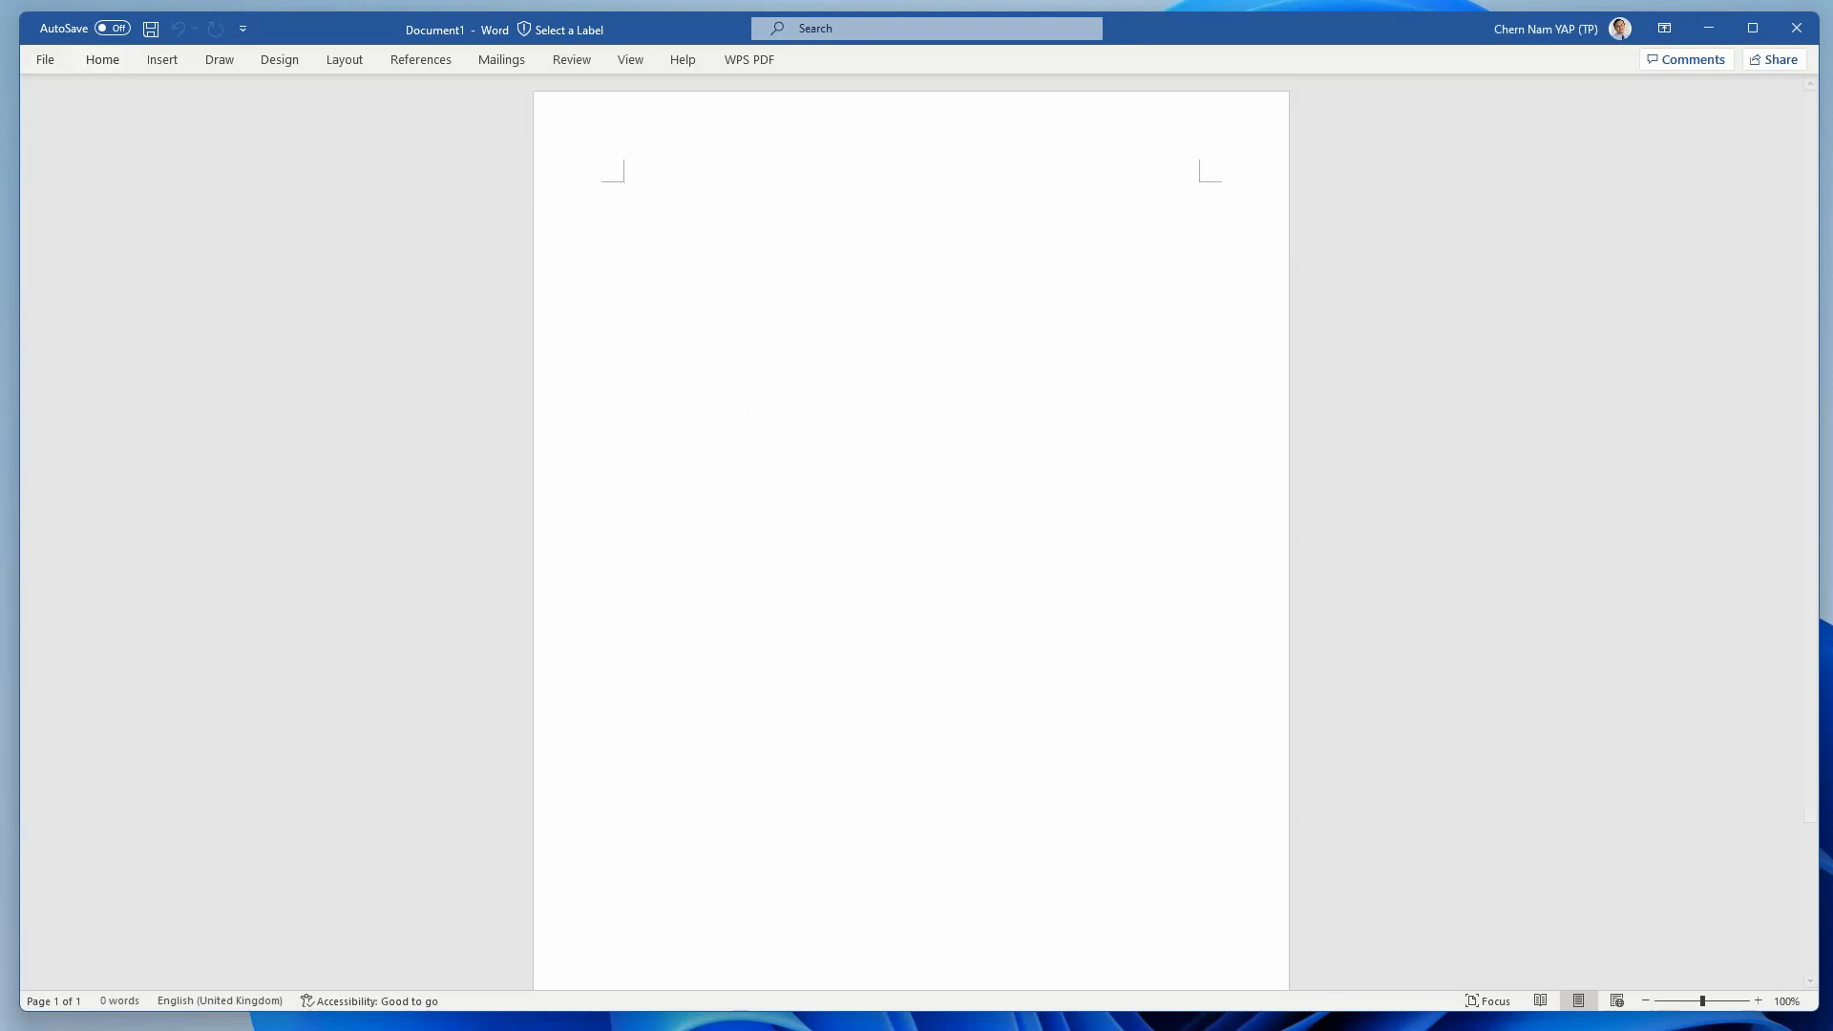
{"action": "left_click", "coordinate": [103, 60]}
{"action": "left_click", "coordinate": [1804, 156]}
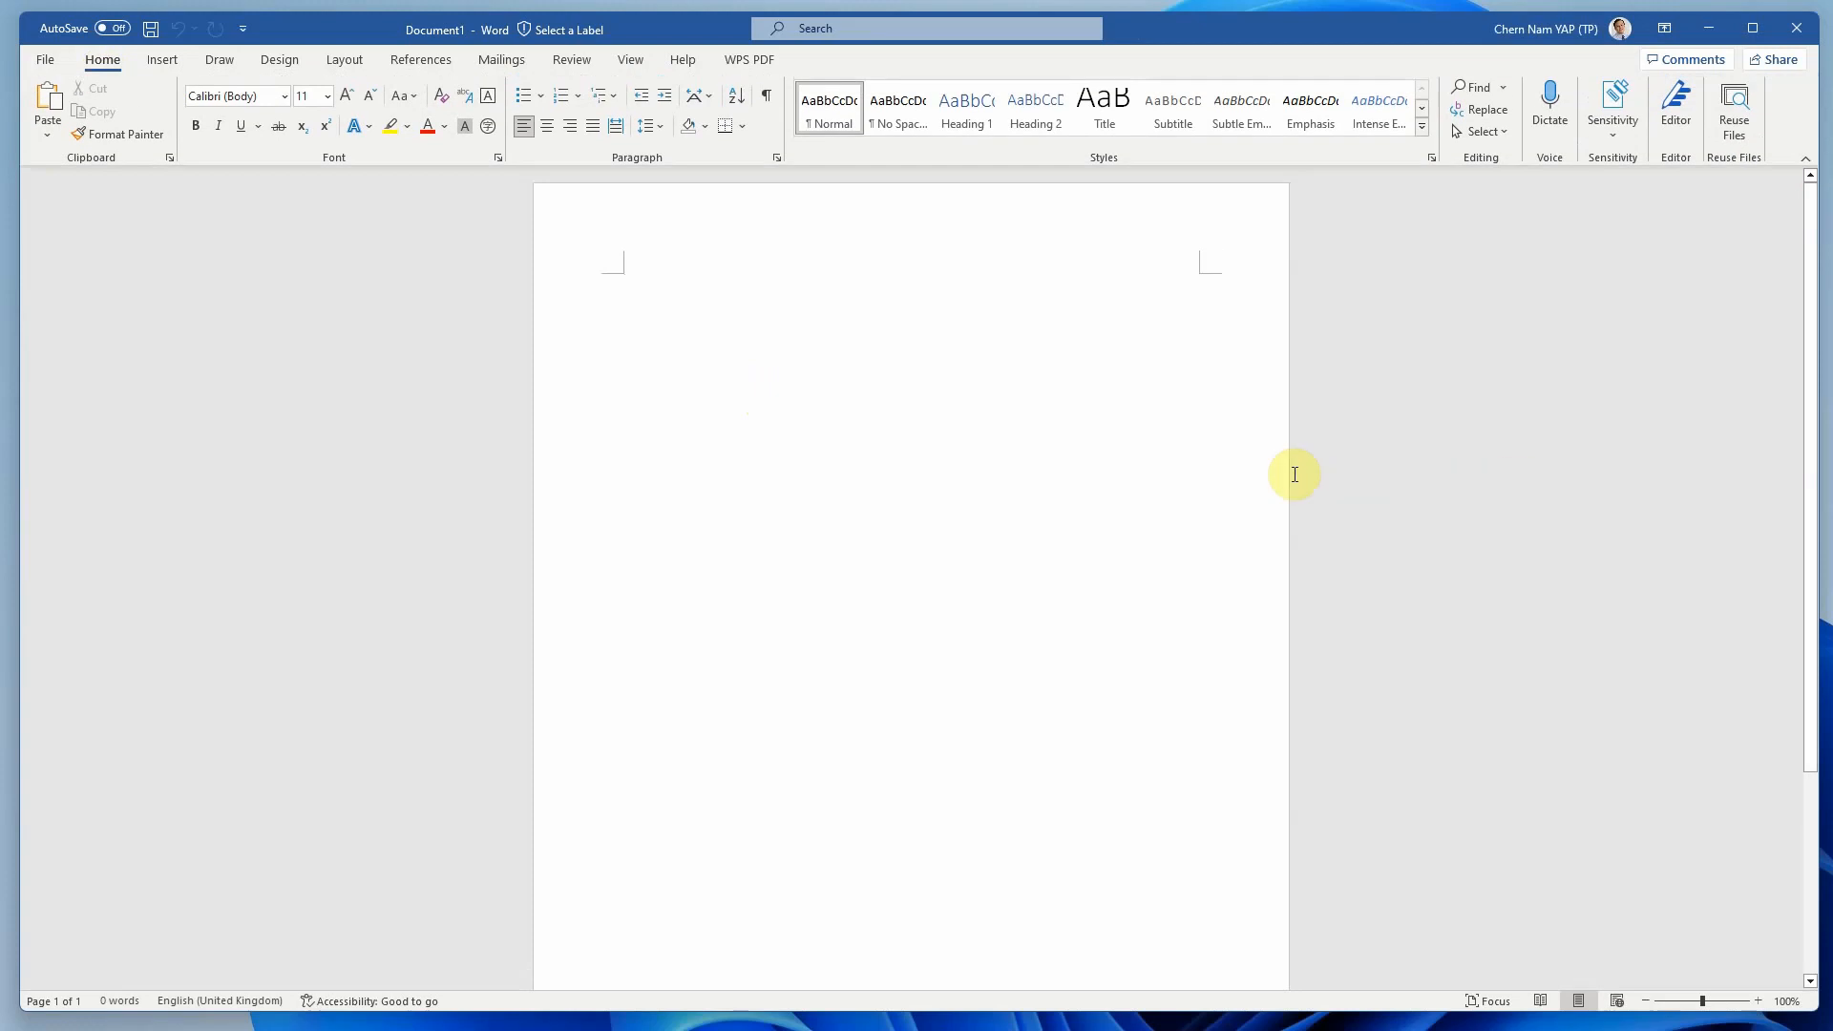
Leave two blank lines at the start of the page and enter the text "Introduction" below them.
{"action": "key", "text": "Return"}
{"action": "key", "text": "Return"}
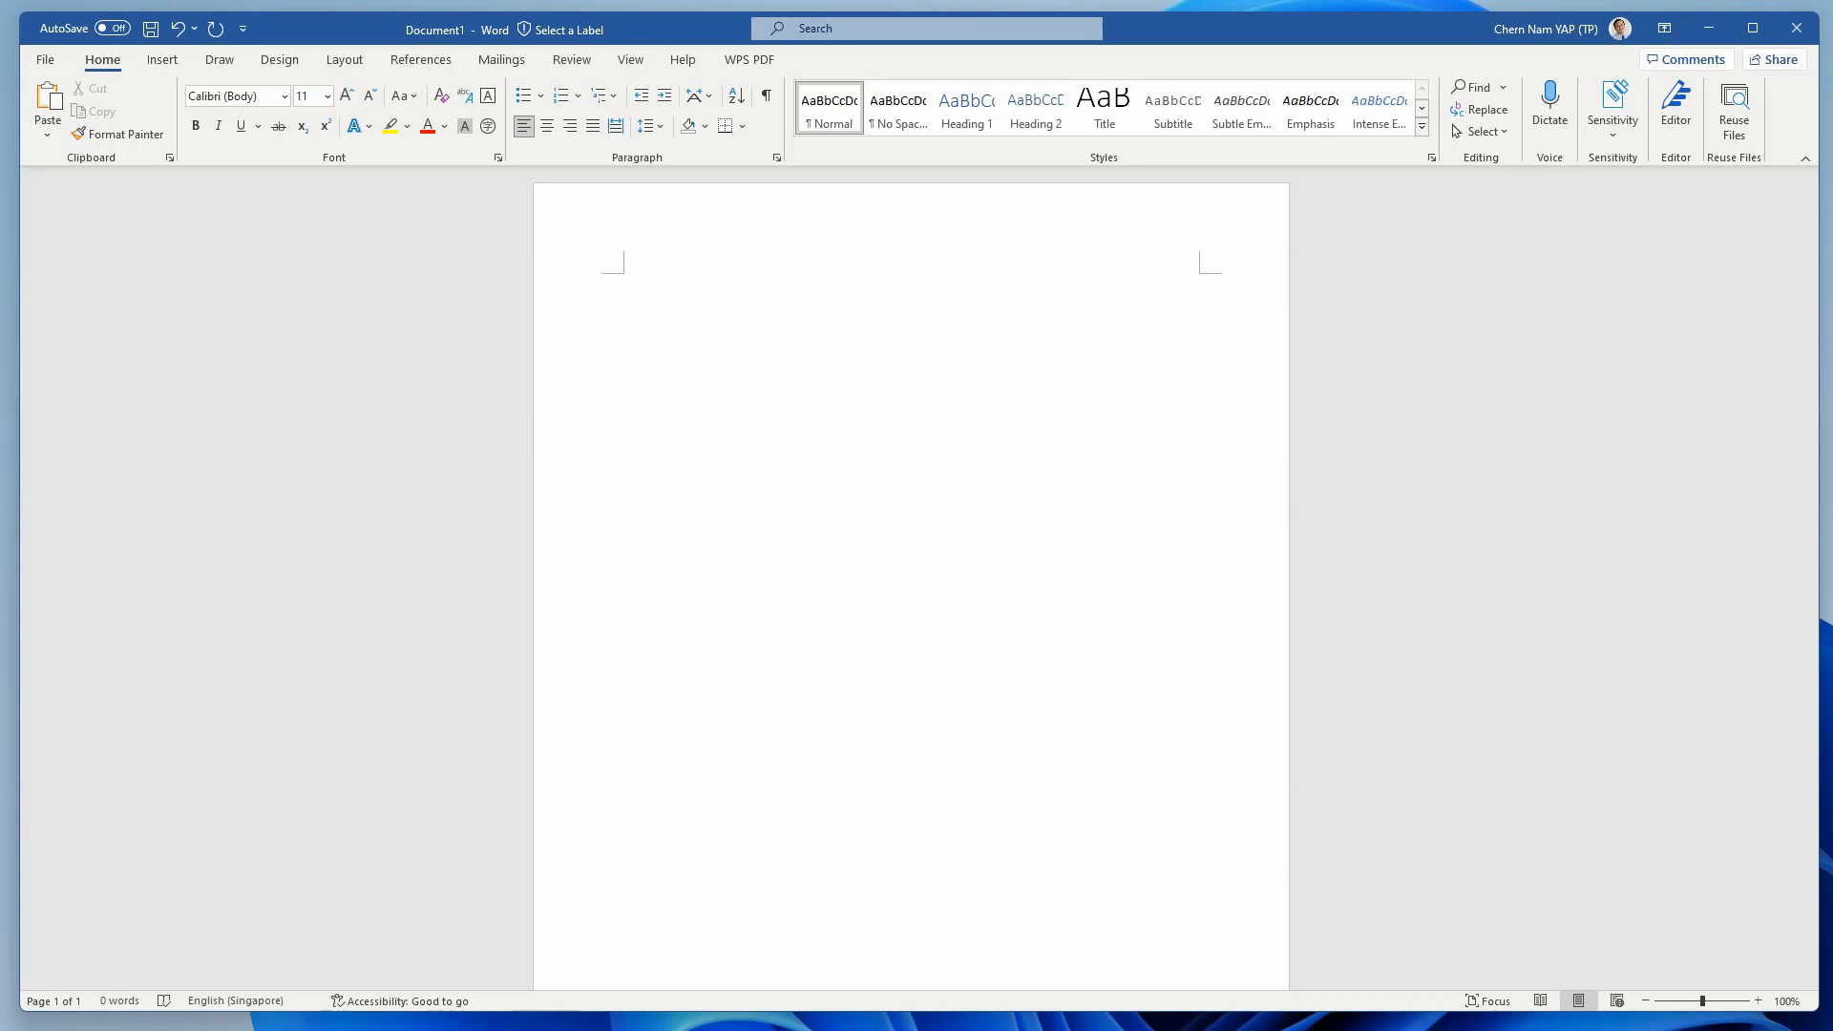
{"action": "type", "text": "Intor"}
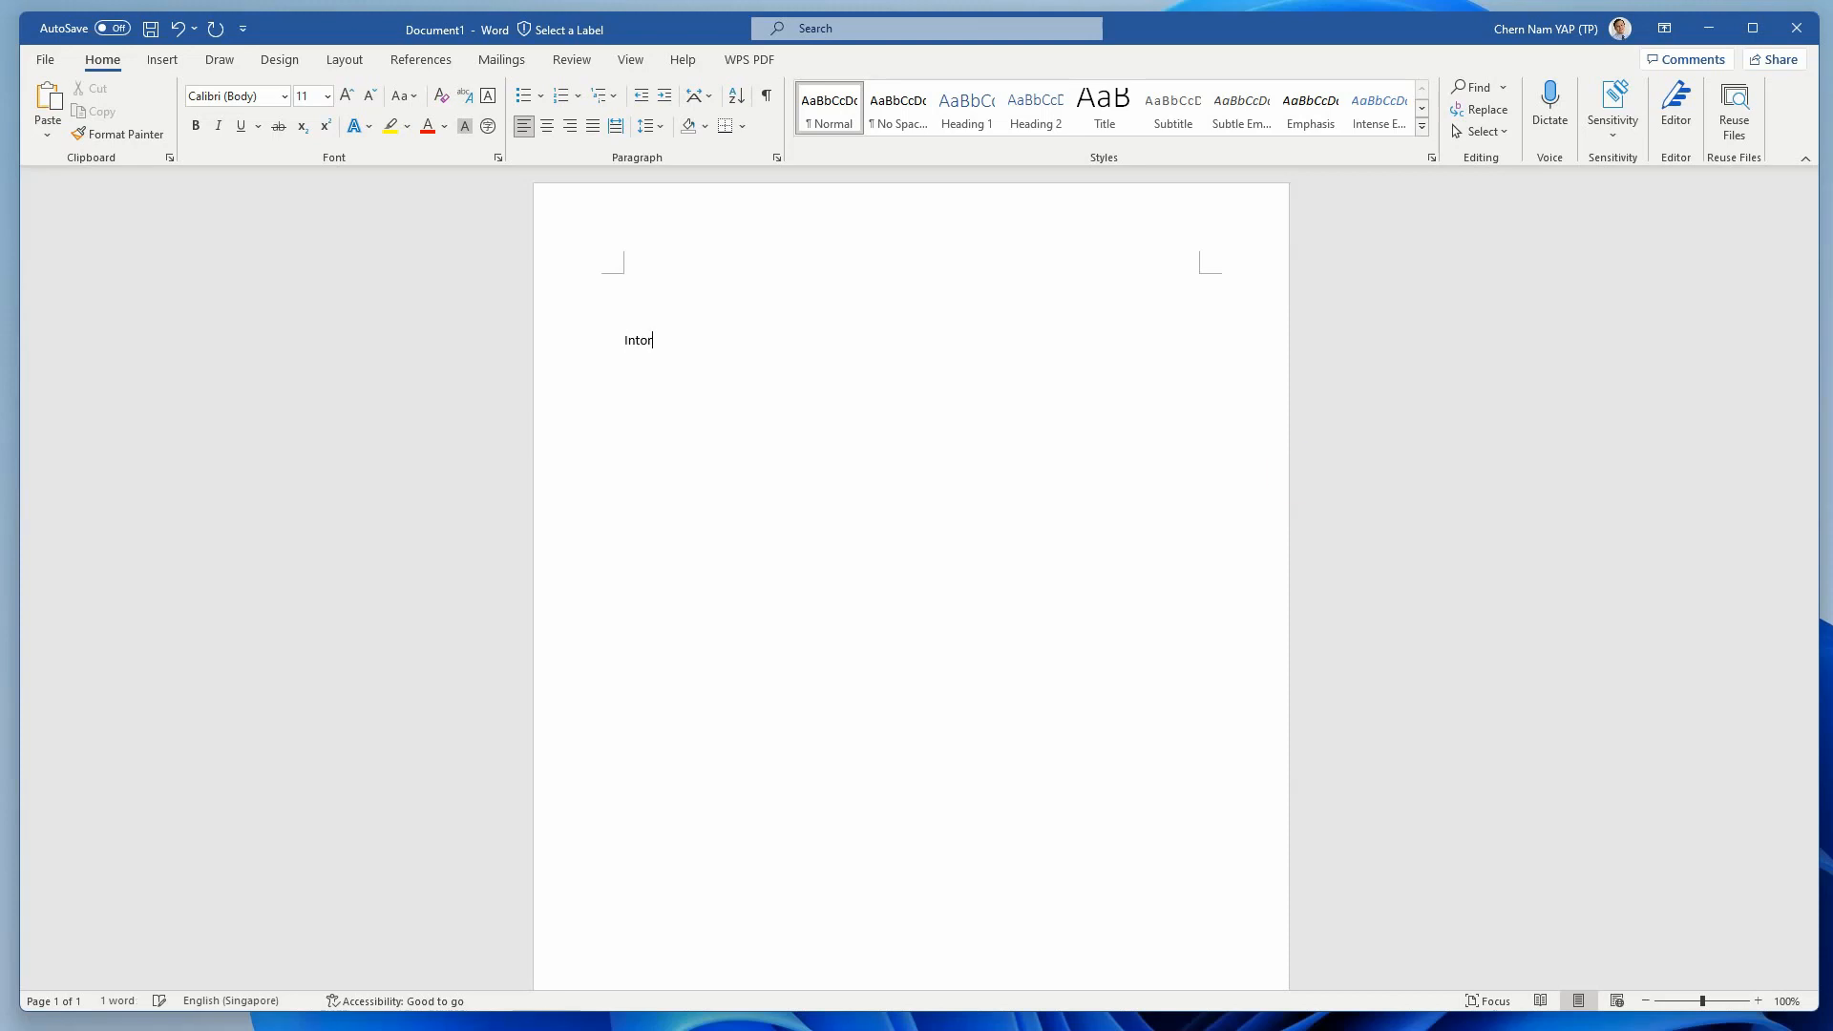
{"action": "key", "text": "BackSpace"}
{"action": "key", "text": "BackSpace"}
{"action": "key", "text": "BackSpace"}
{"action": "key", "text": "BackSpace"}
{"action": "key", "text": "BackSpace"}
{"action": "type", "text": "Introductio"}
Add "Background", "Aim" and "Scope" on separate lines below Introduction.
{"action": "type", "text": "B"}
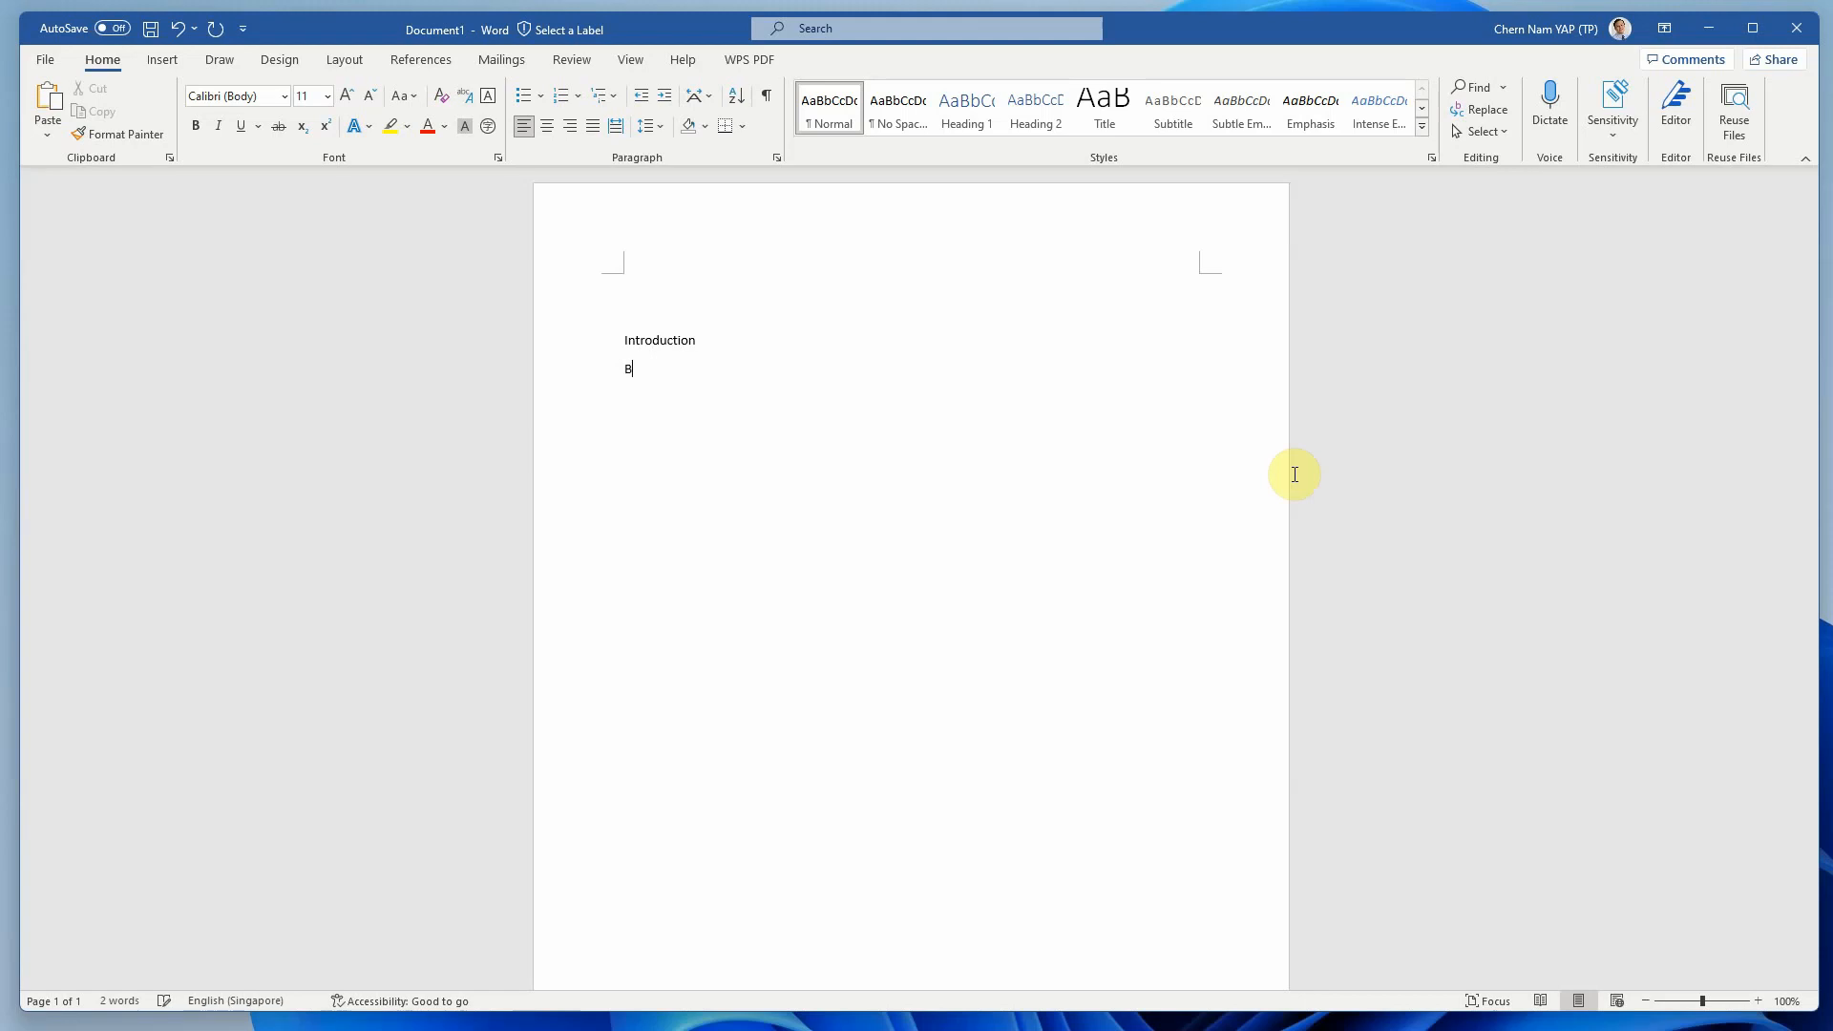
{"action": "type", "text": "ackground"}
{"action": "key", "text": "Return"}
{"action": "type", "text": "Aim"}
{"action": "key", "text": "Return"}
{"action": "type", "text": "Scope"}
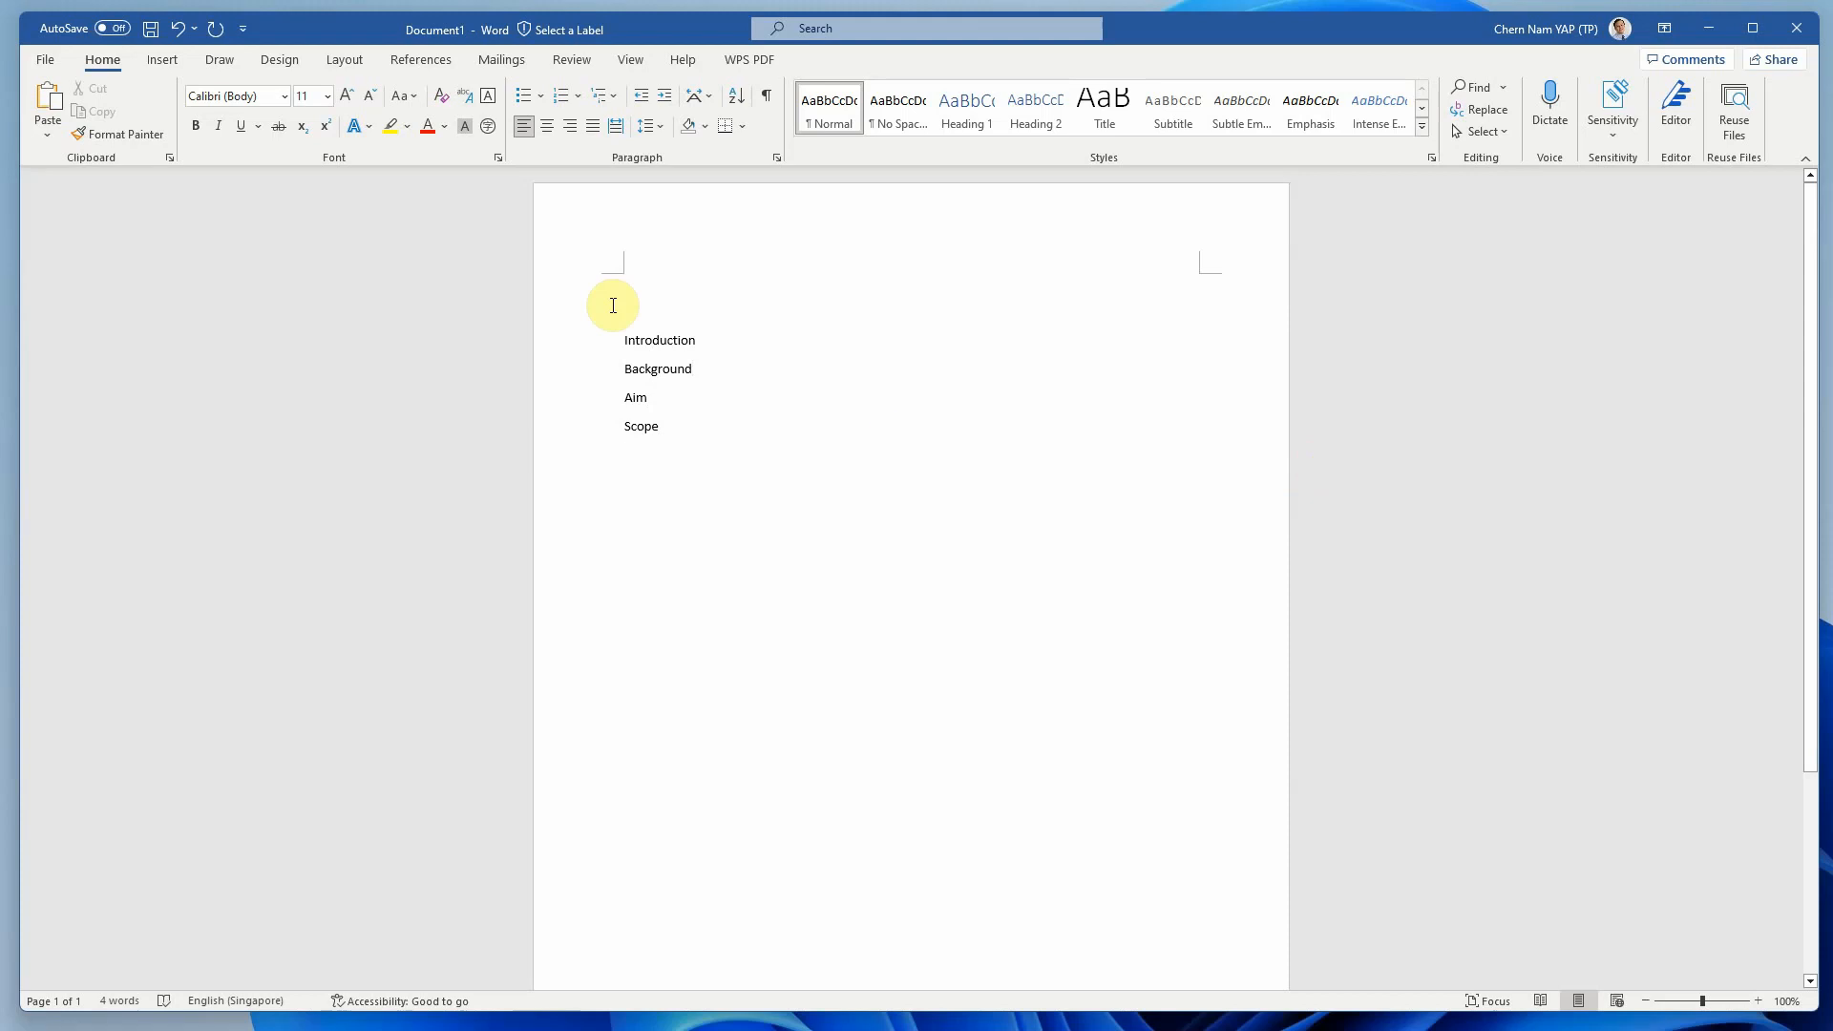
Apply the Heading 1 style to the Introduction line.
{"action": "left_click", "coordinate": [581, 348]}
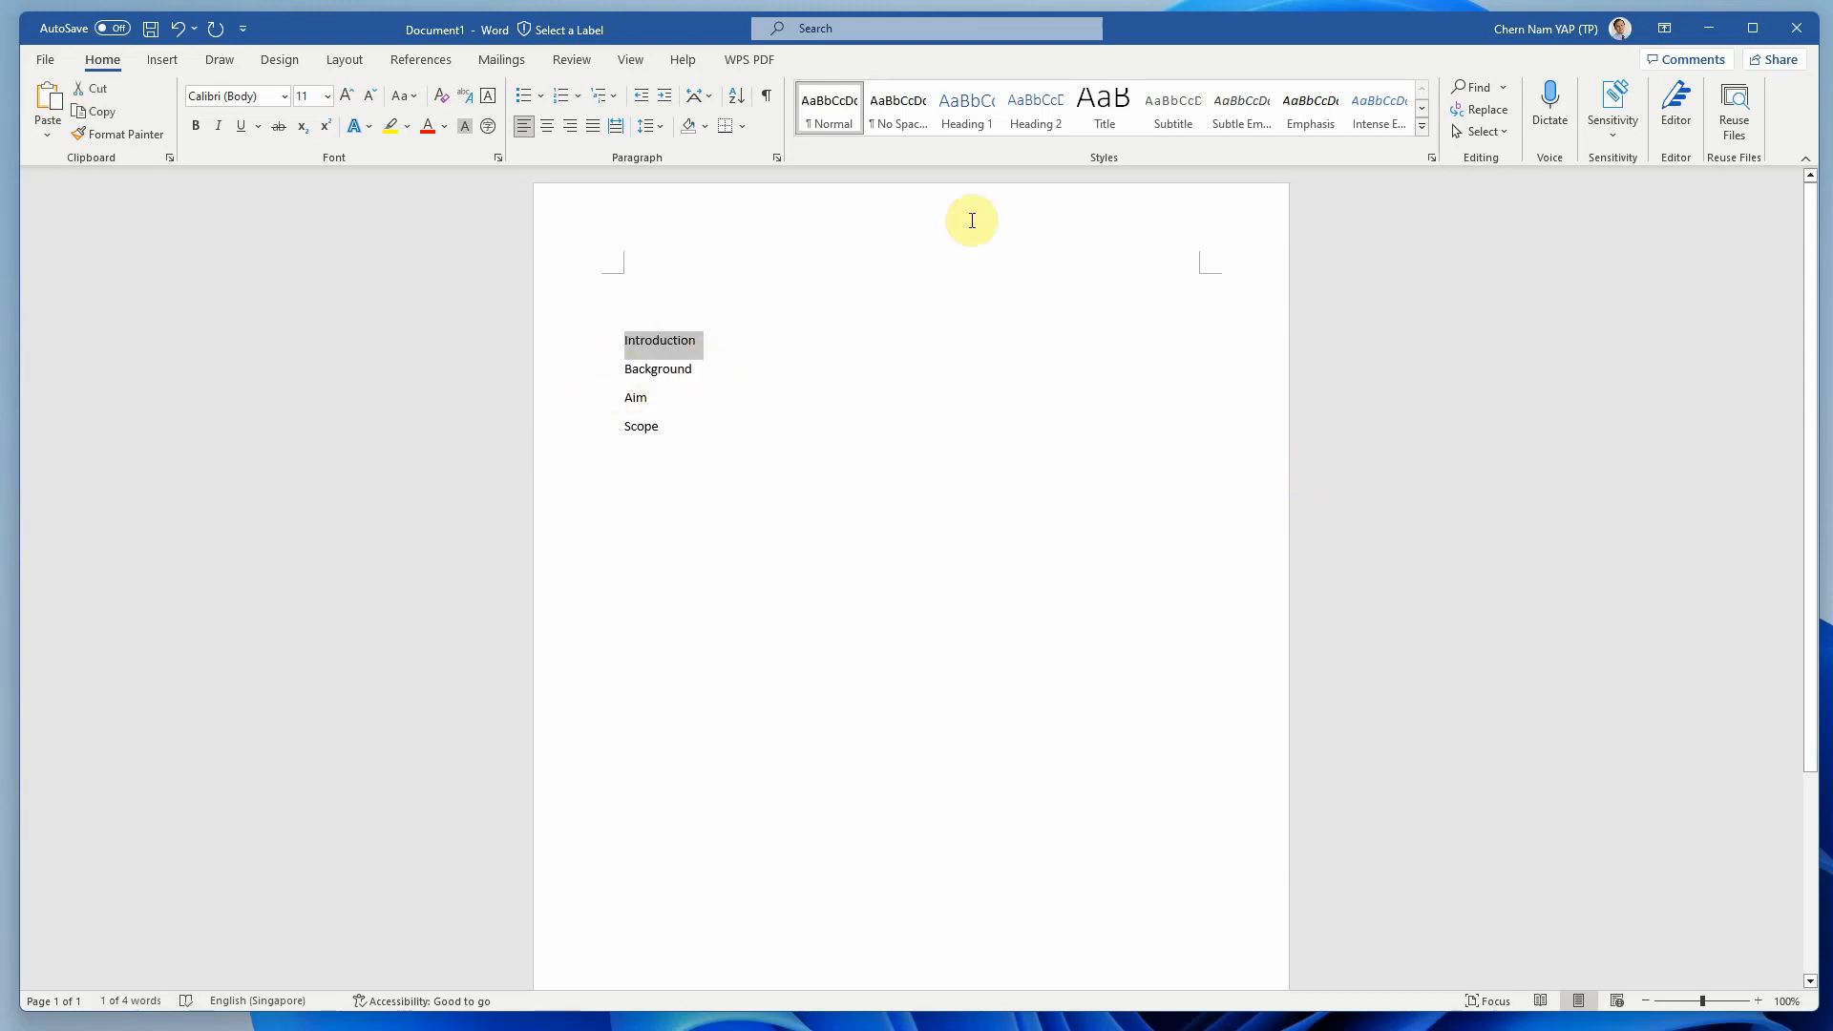
{"action": "left_click", "coordinate": [968, 116]}
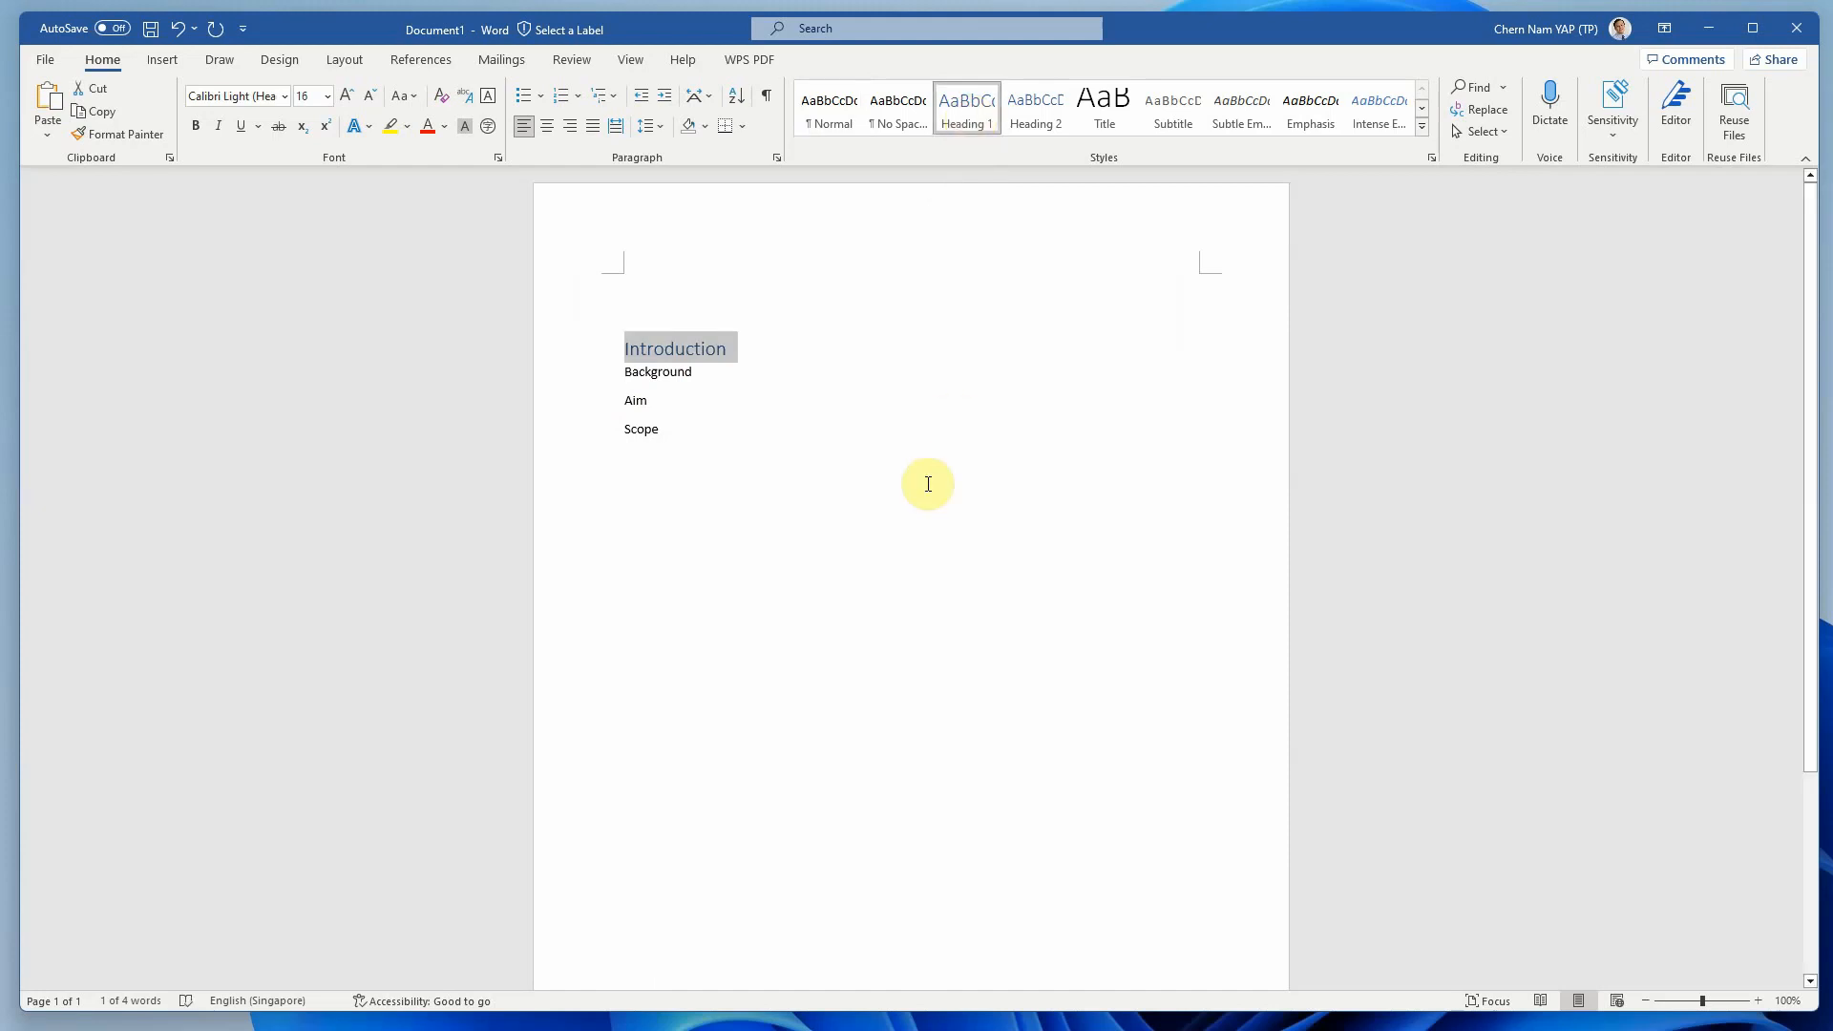
{"action": "left_click", "coordinate": [585, 374]}
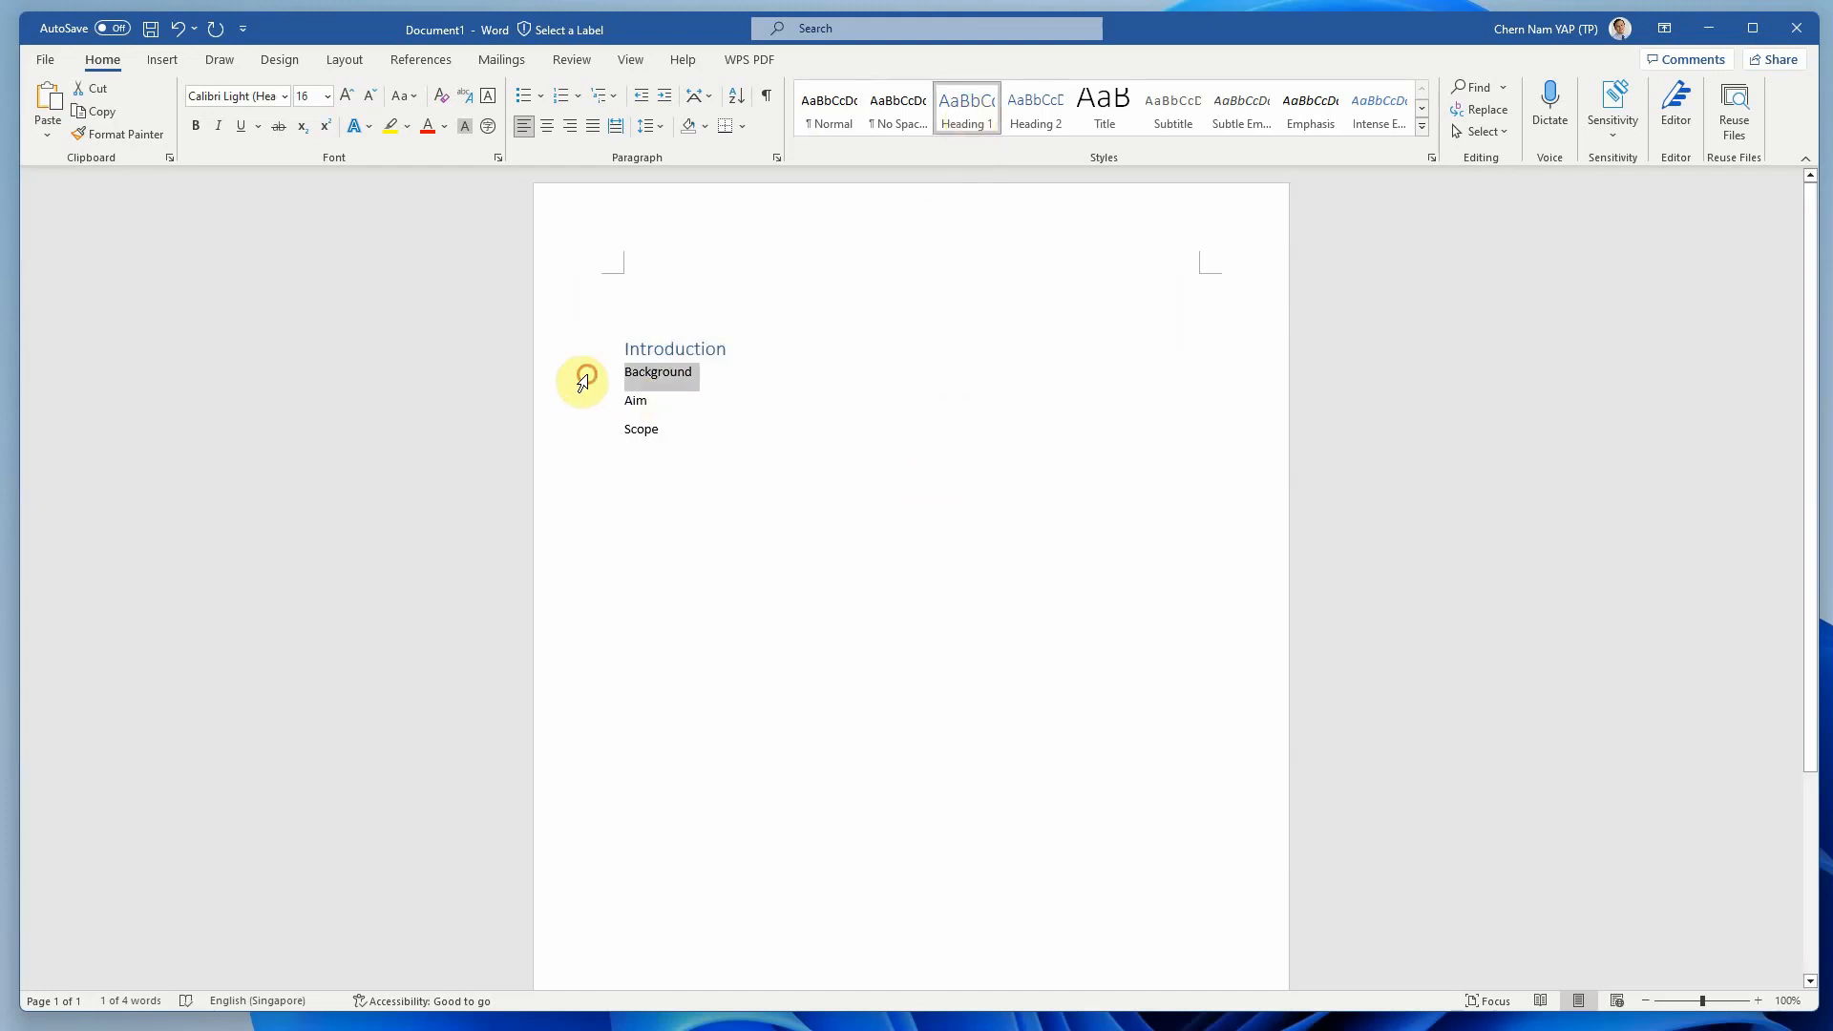
{"action": "left_click", "coordinate": [706, 409]}
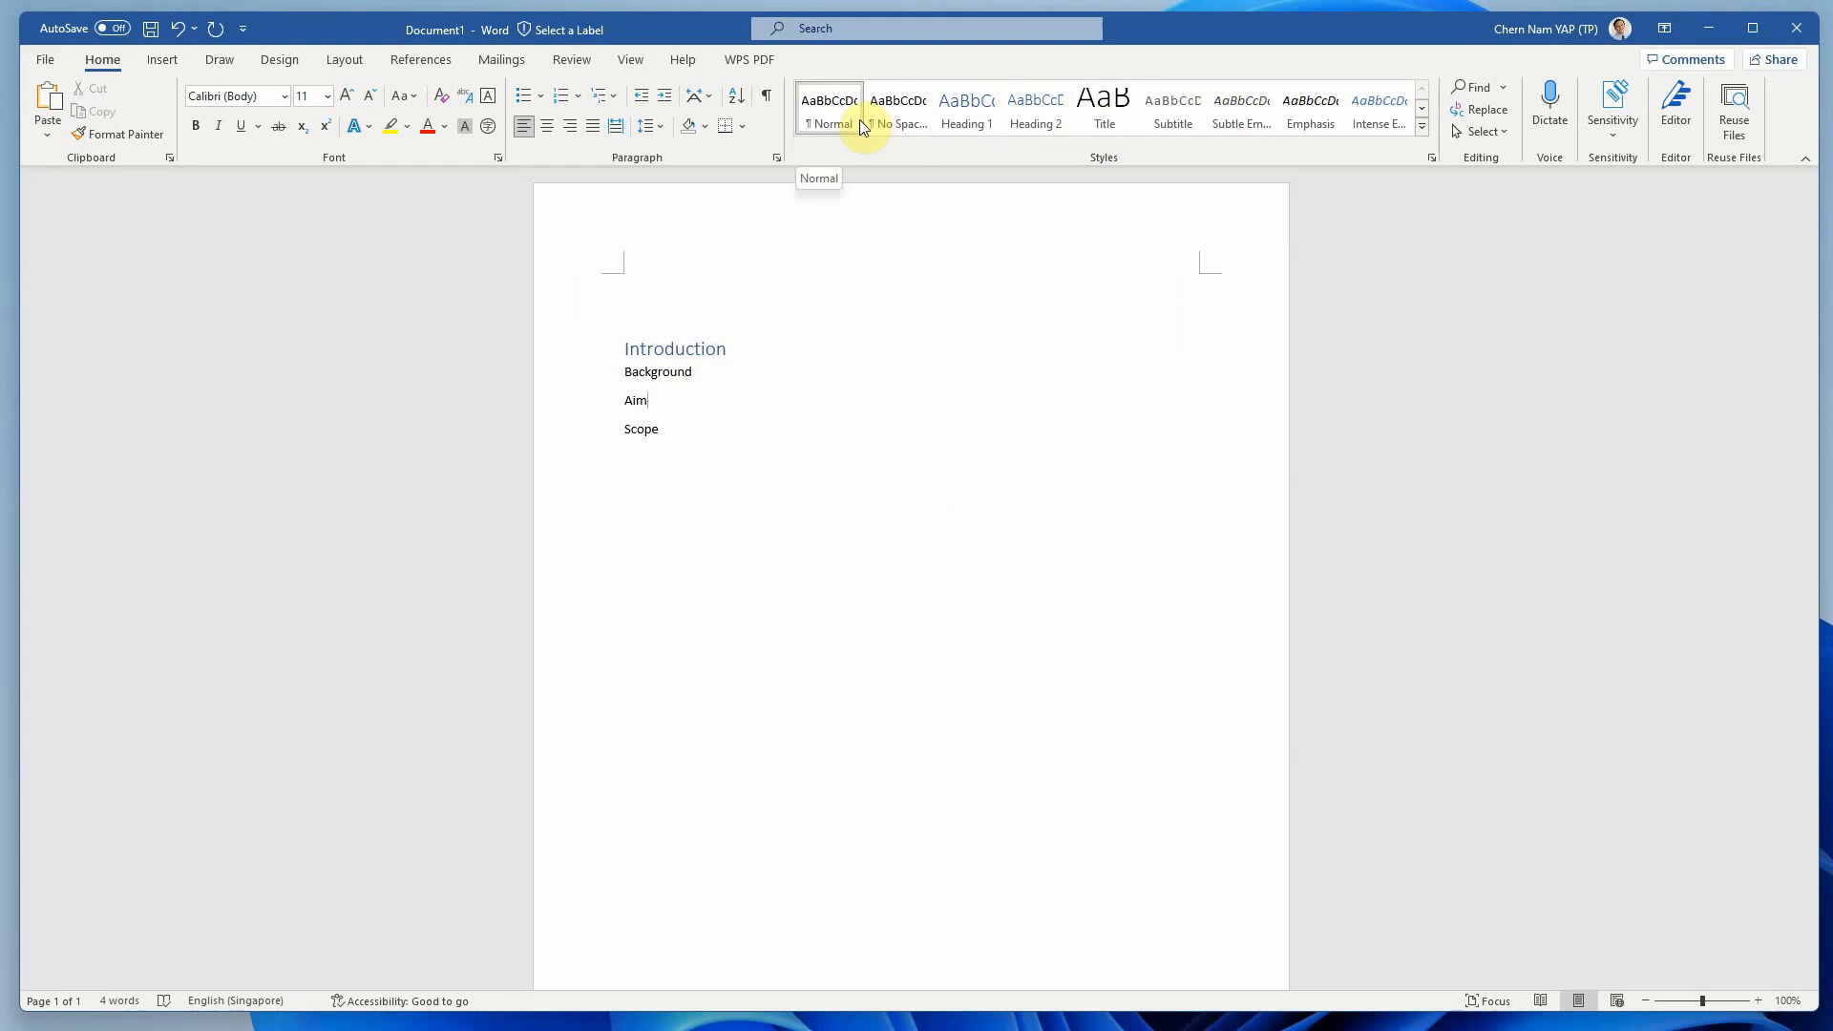
Examine the full set of available text styles and the document design themes.
{"action": "left_click", "coordinate": [1423, 126]}
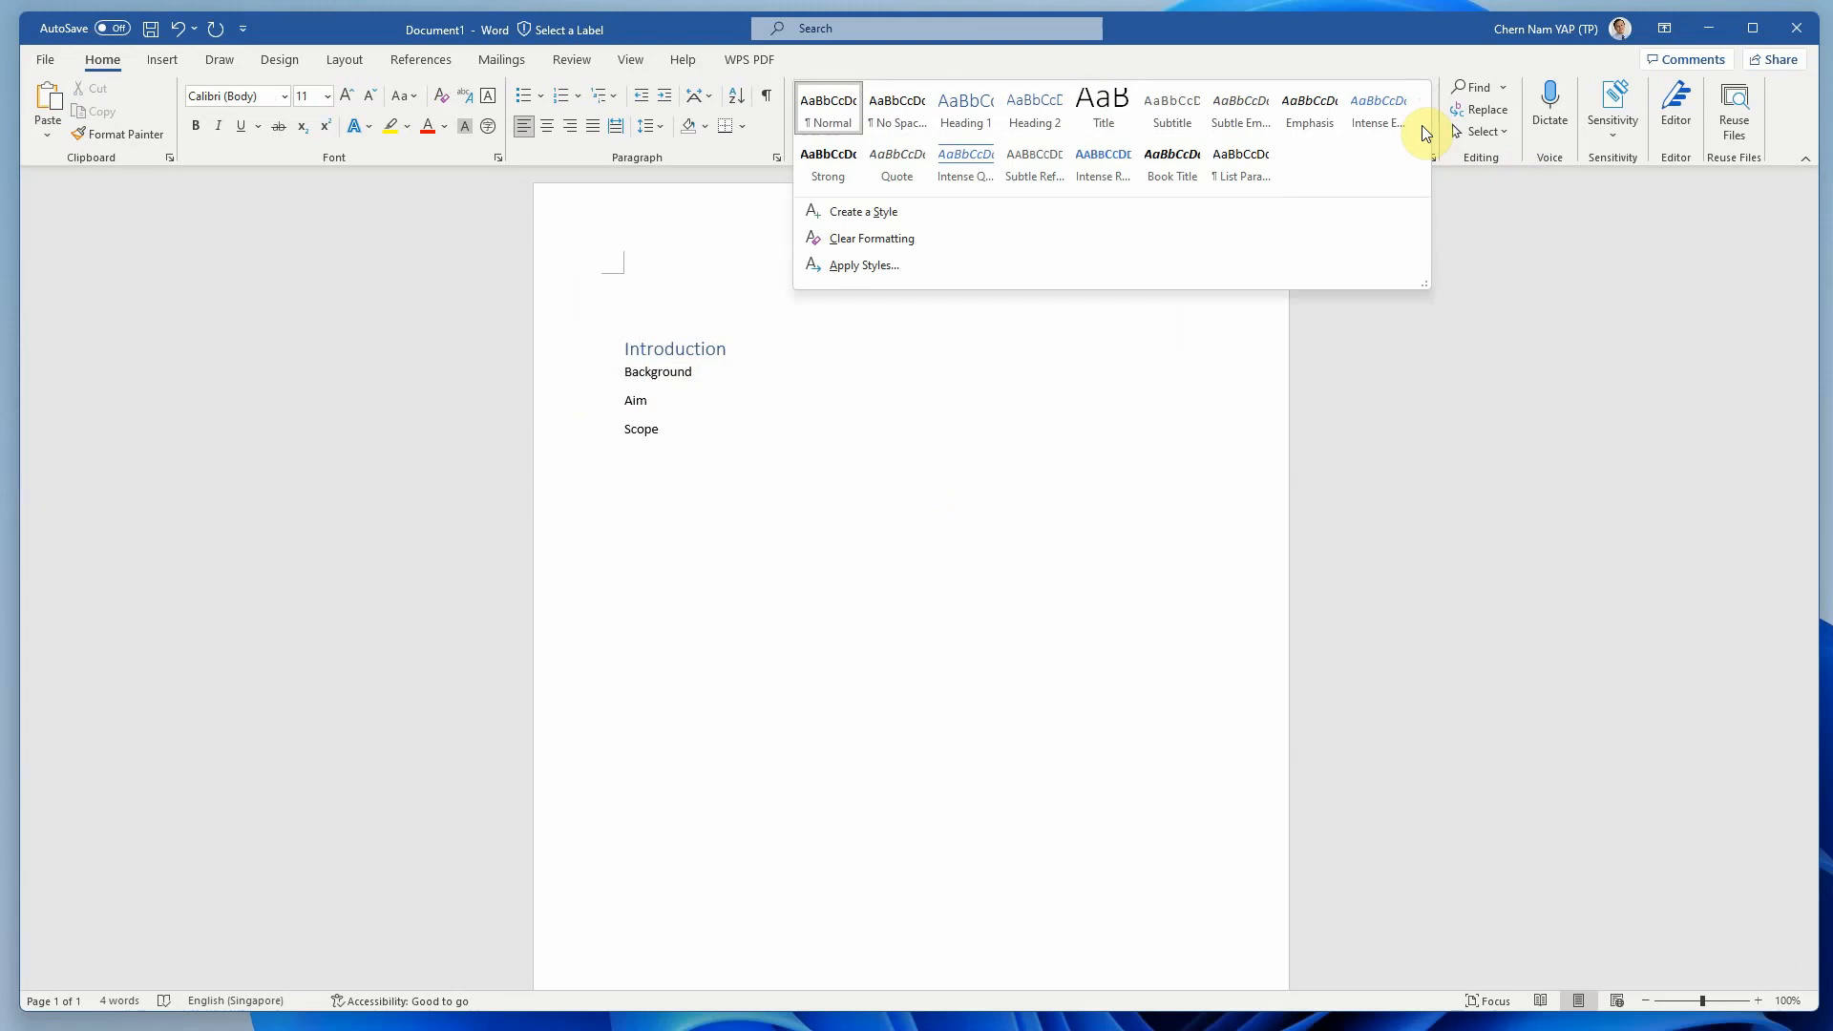
{"action": "left_click", "coordinate": [1027, 413]}
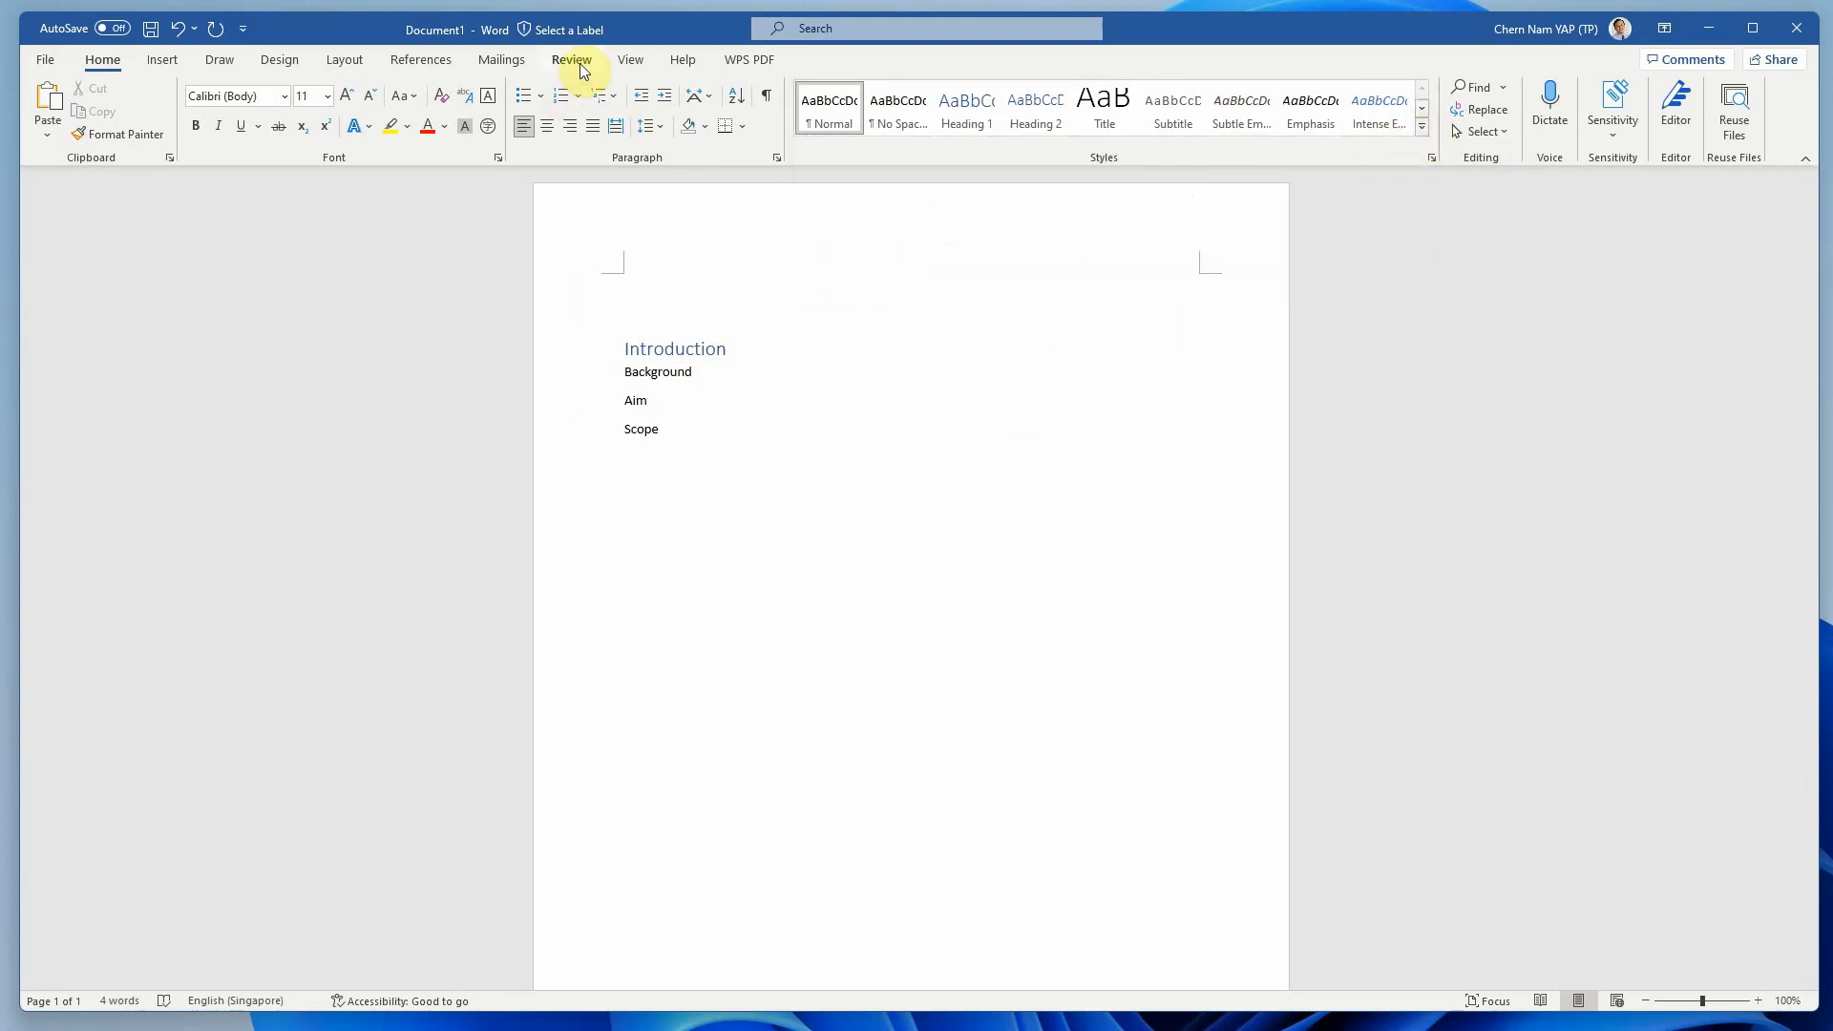
{"action": "left_click", "coordinate": [328, 59]}
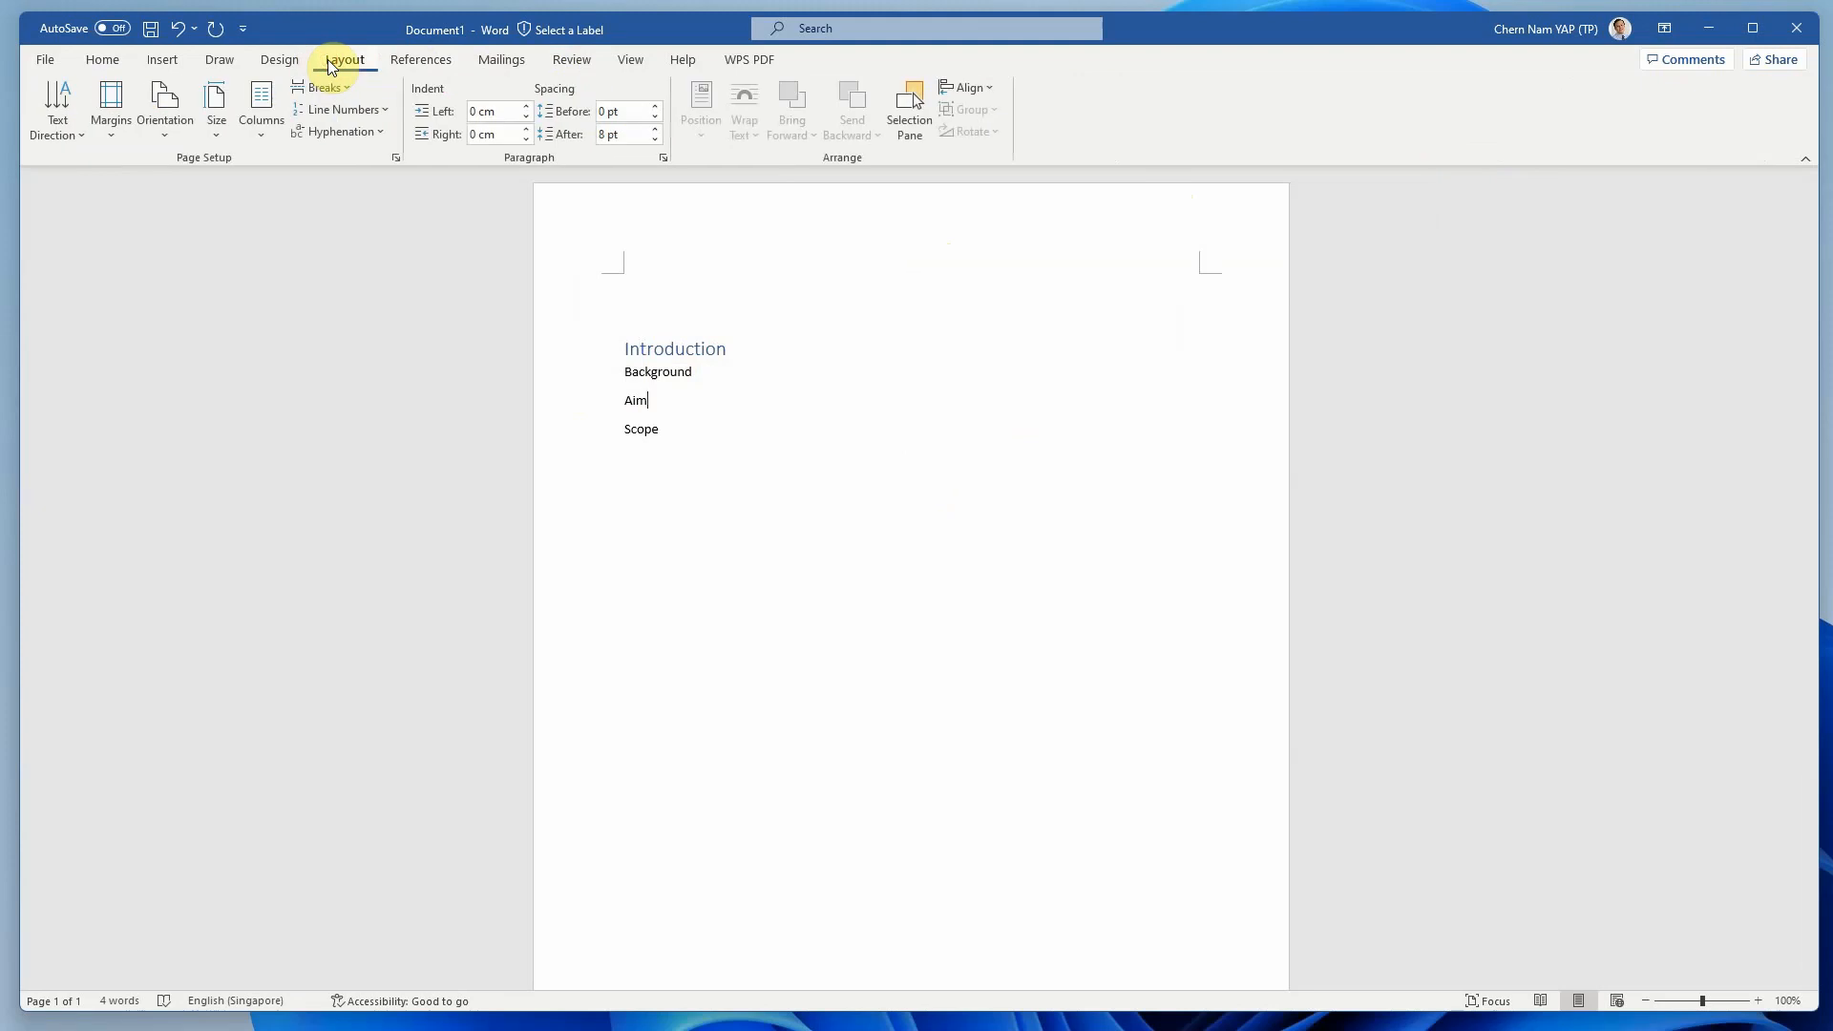
{"action": "left_click", "coordinate": [285, 59]}
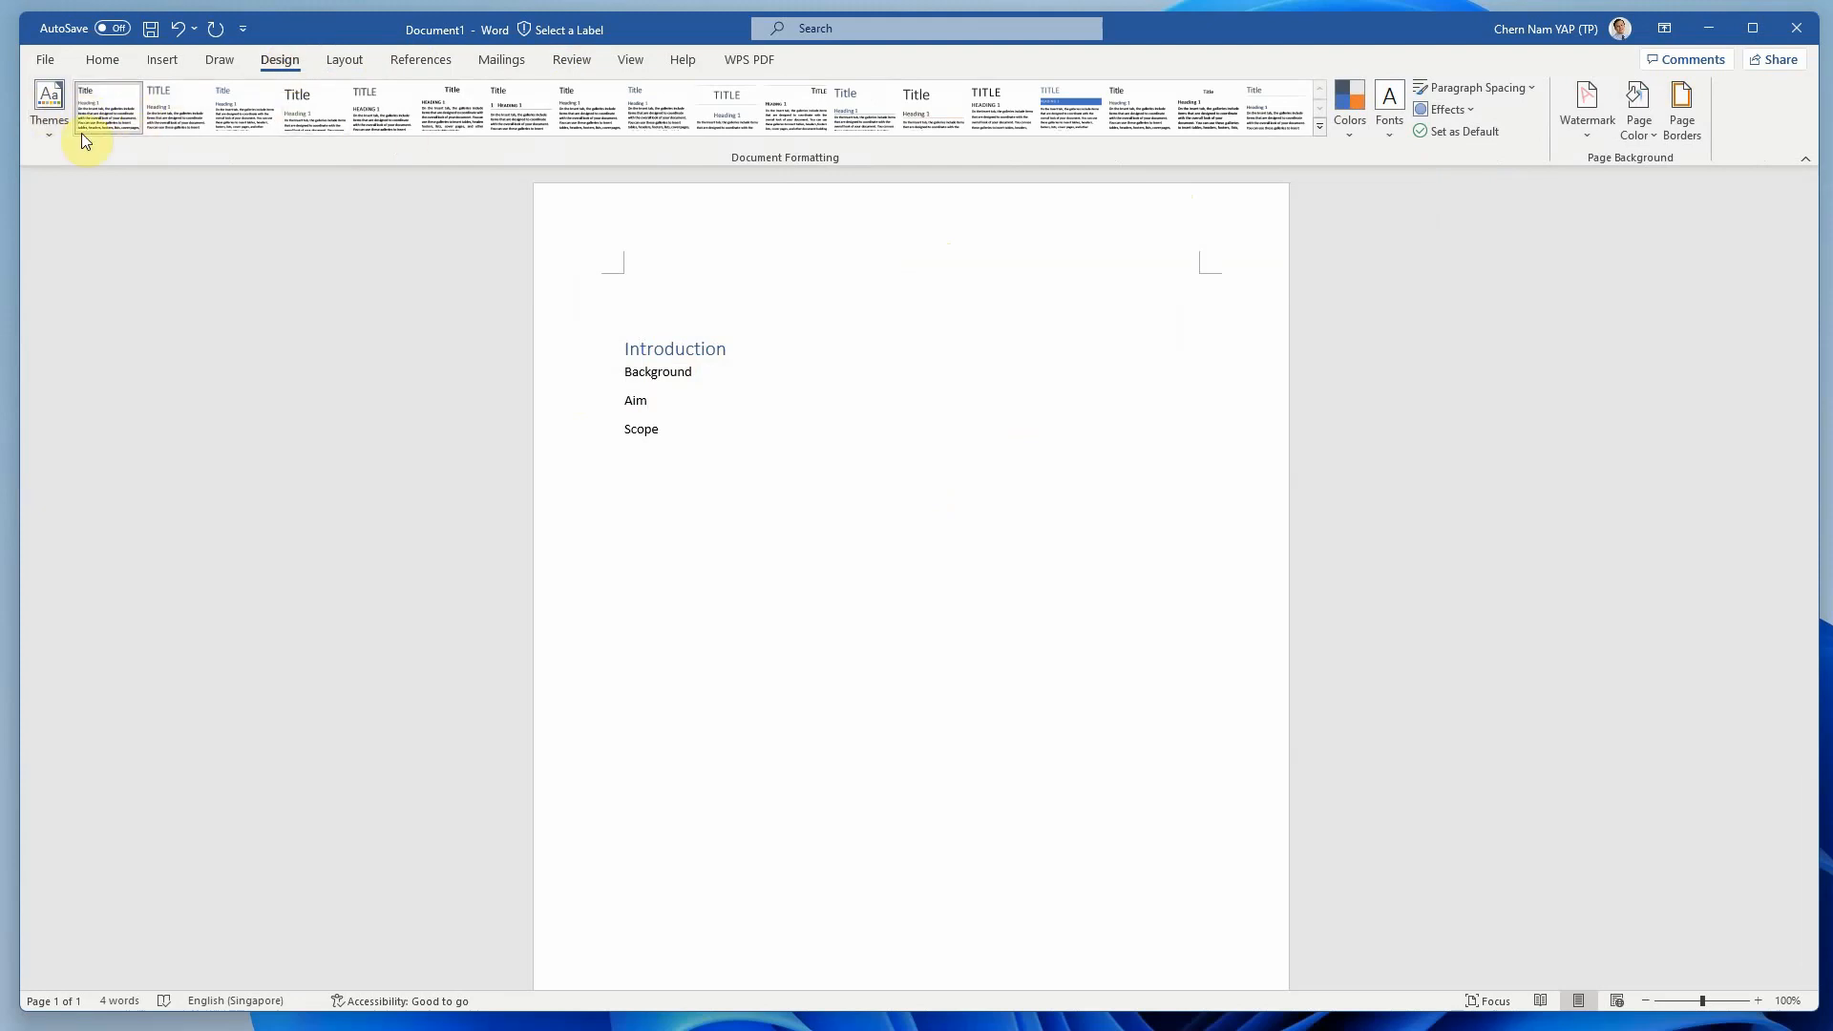
{"action": "left_click", "coordinate": [55, 134]}
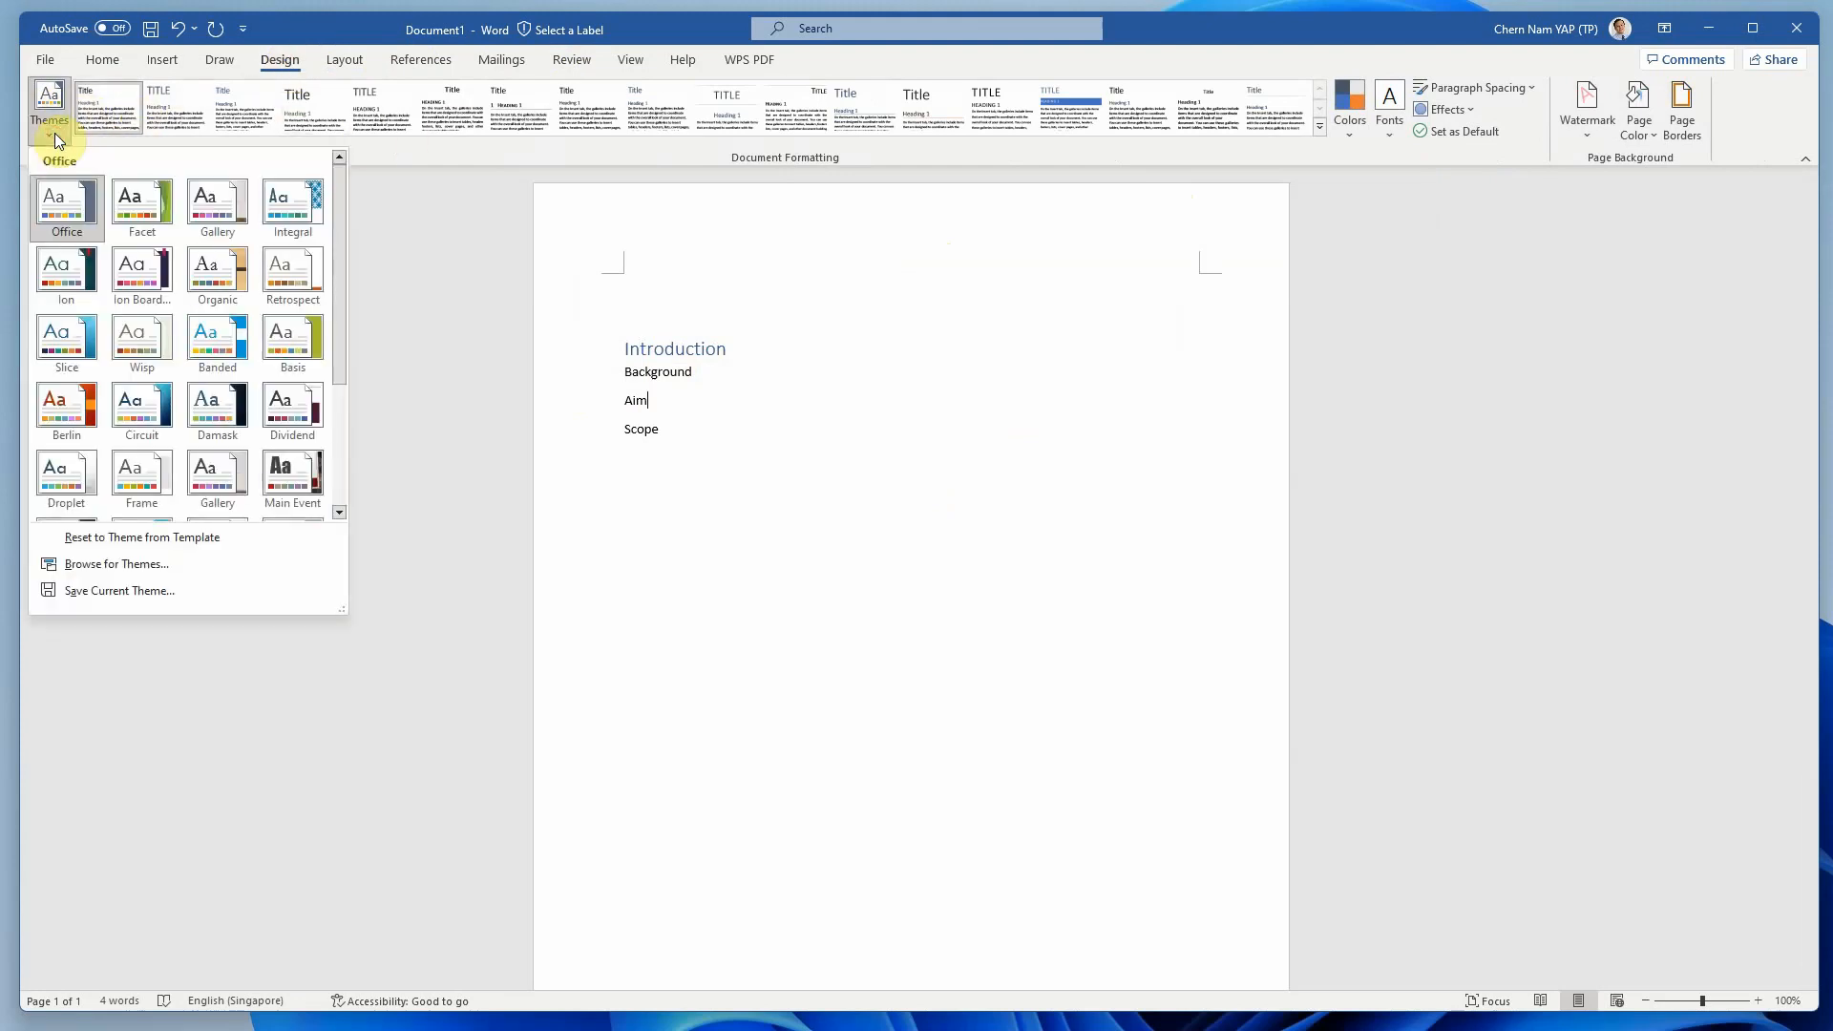
{"action": "scroll", "coordinate": [229, 444], "scroll_direction": "down", "scroll_amount": 3}
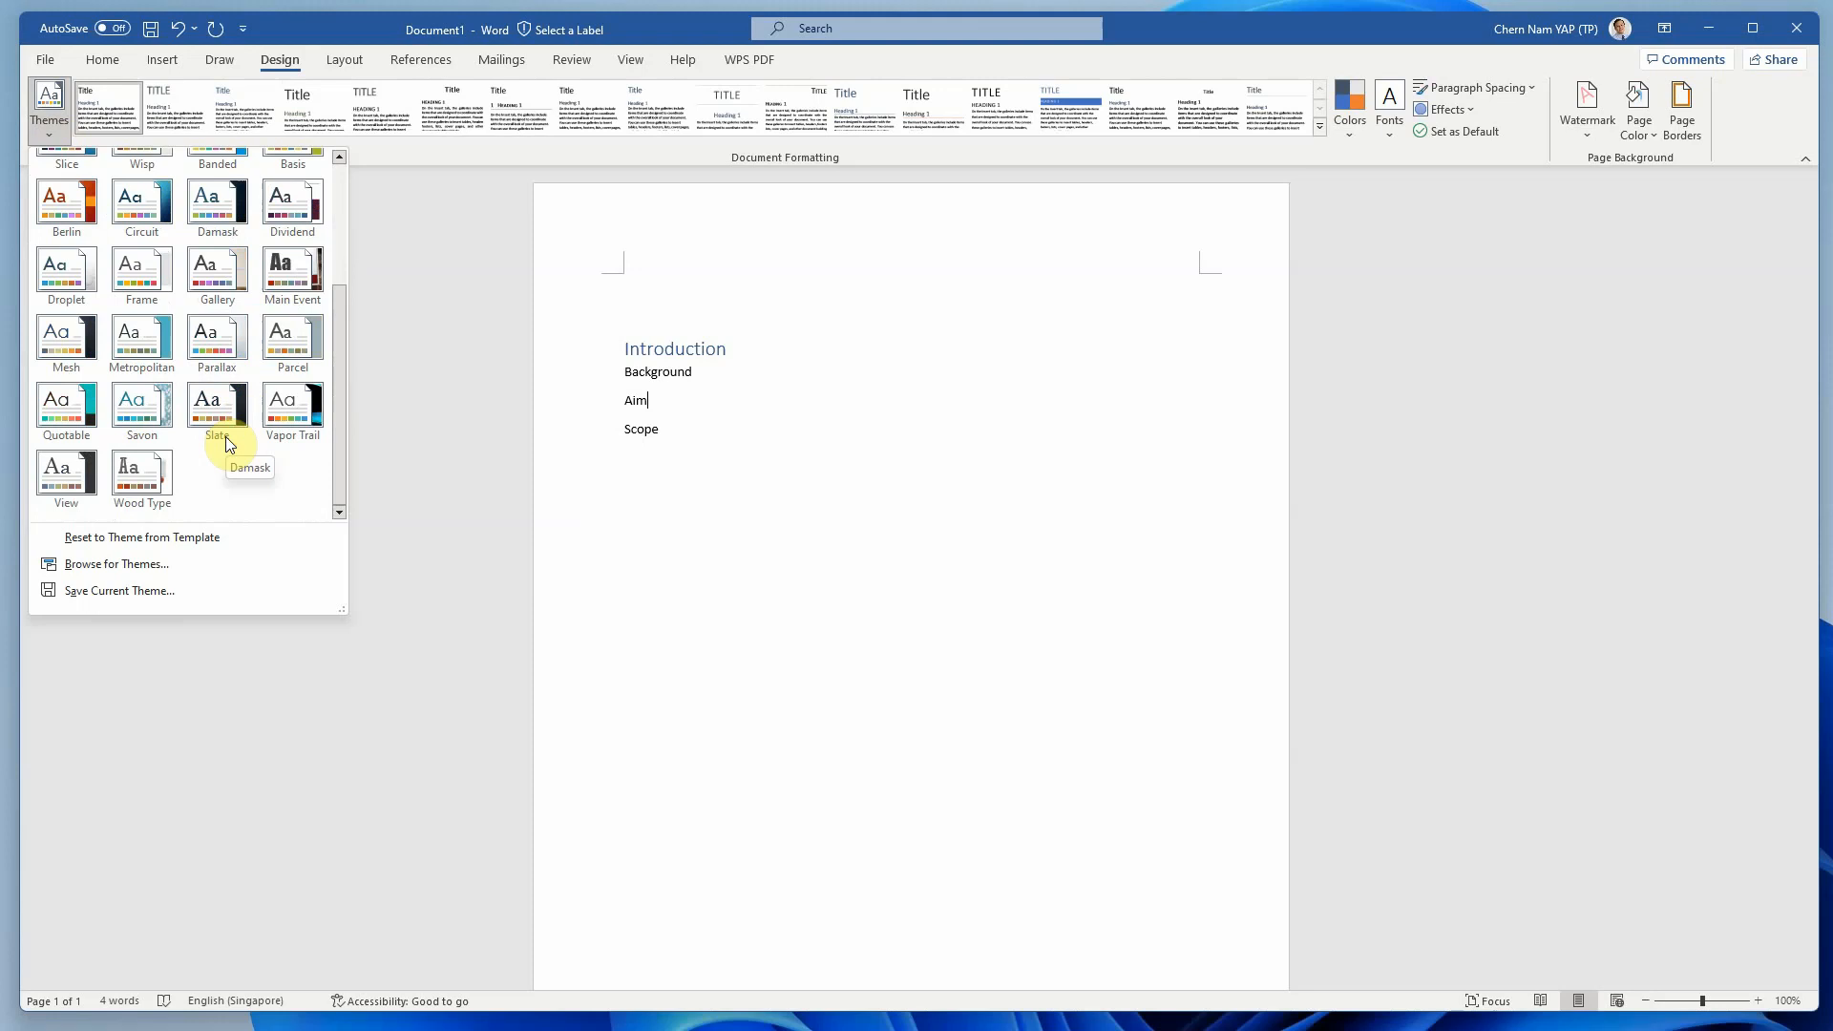
{"action": "scroll", "coordinate": [225, 437], "scroll_direction": "up", "scroll_amount": 3}
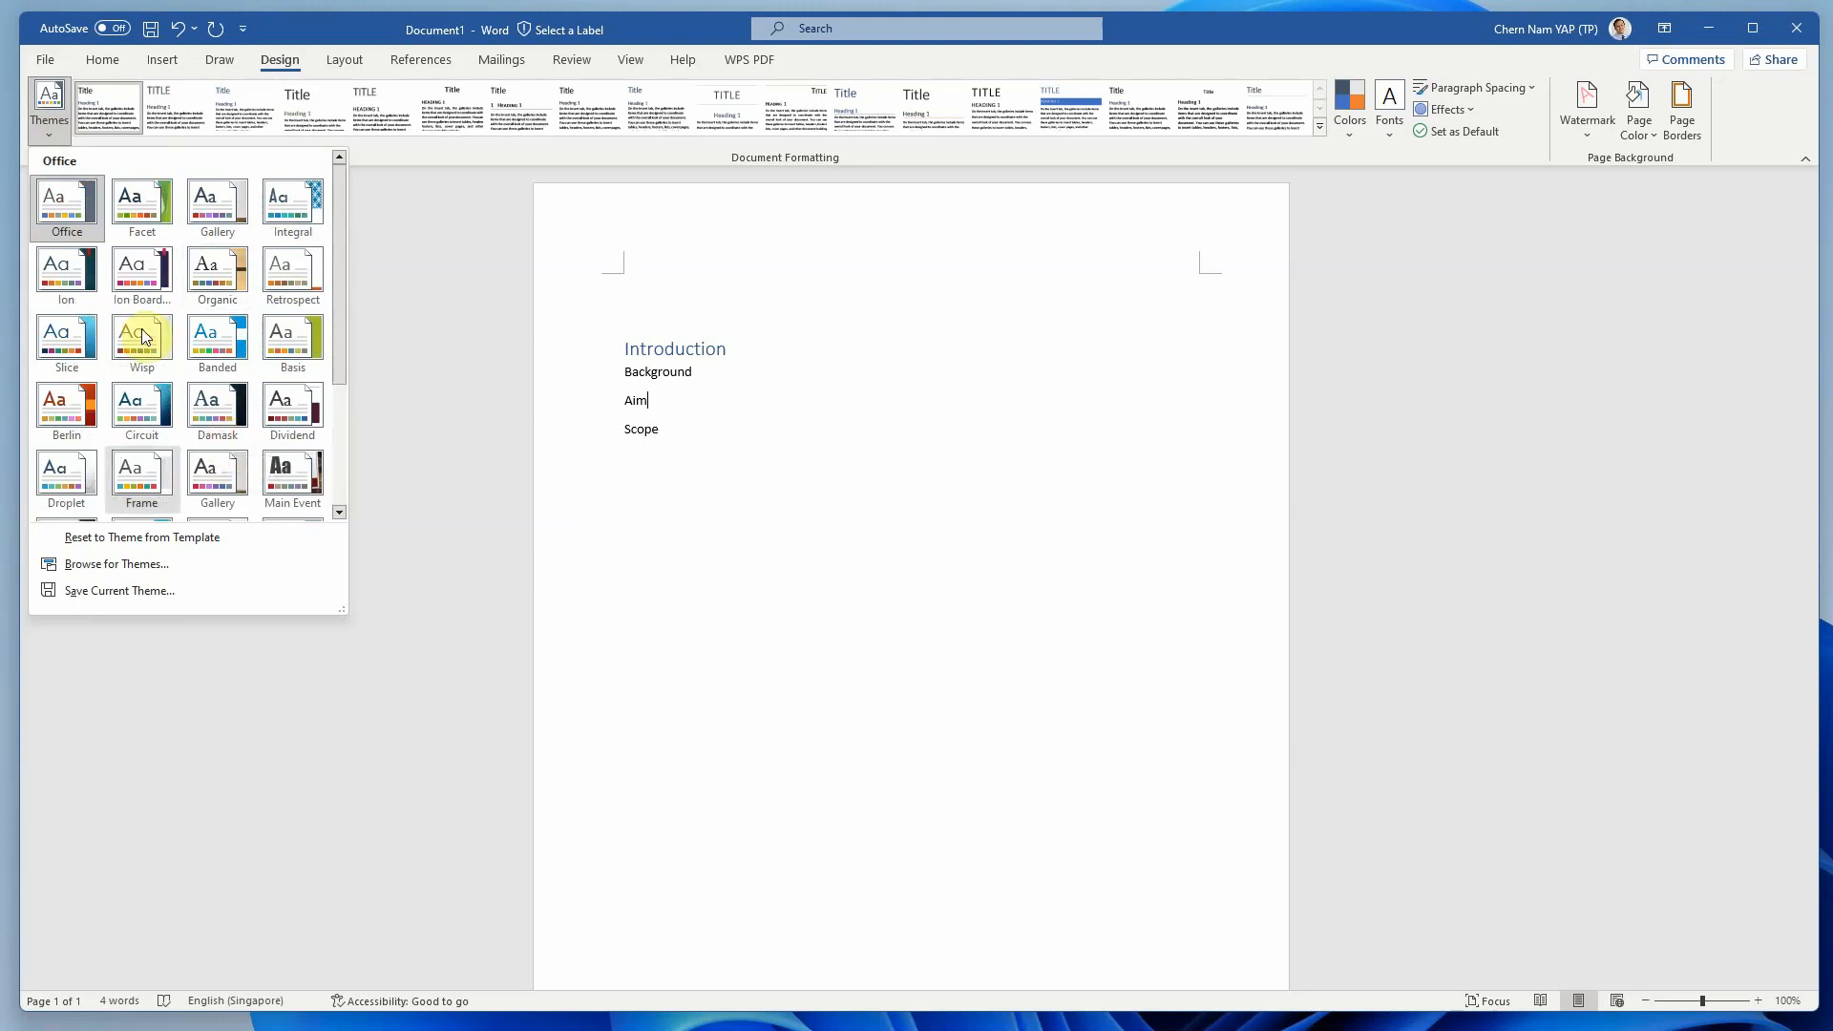
{"action": "scroll", "coordinate": [256, 359], "scroll_direction": "down", "scroll_amount": 3}
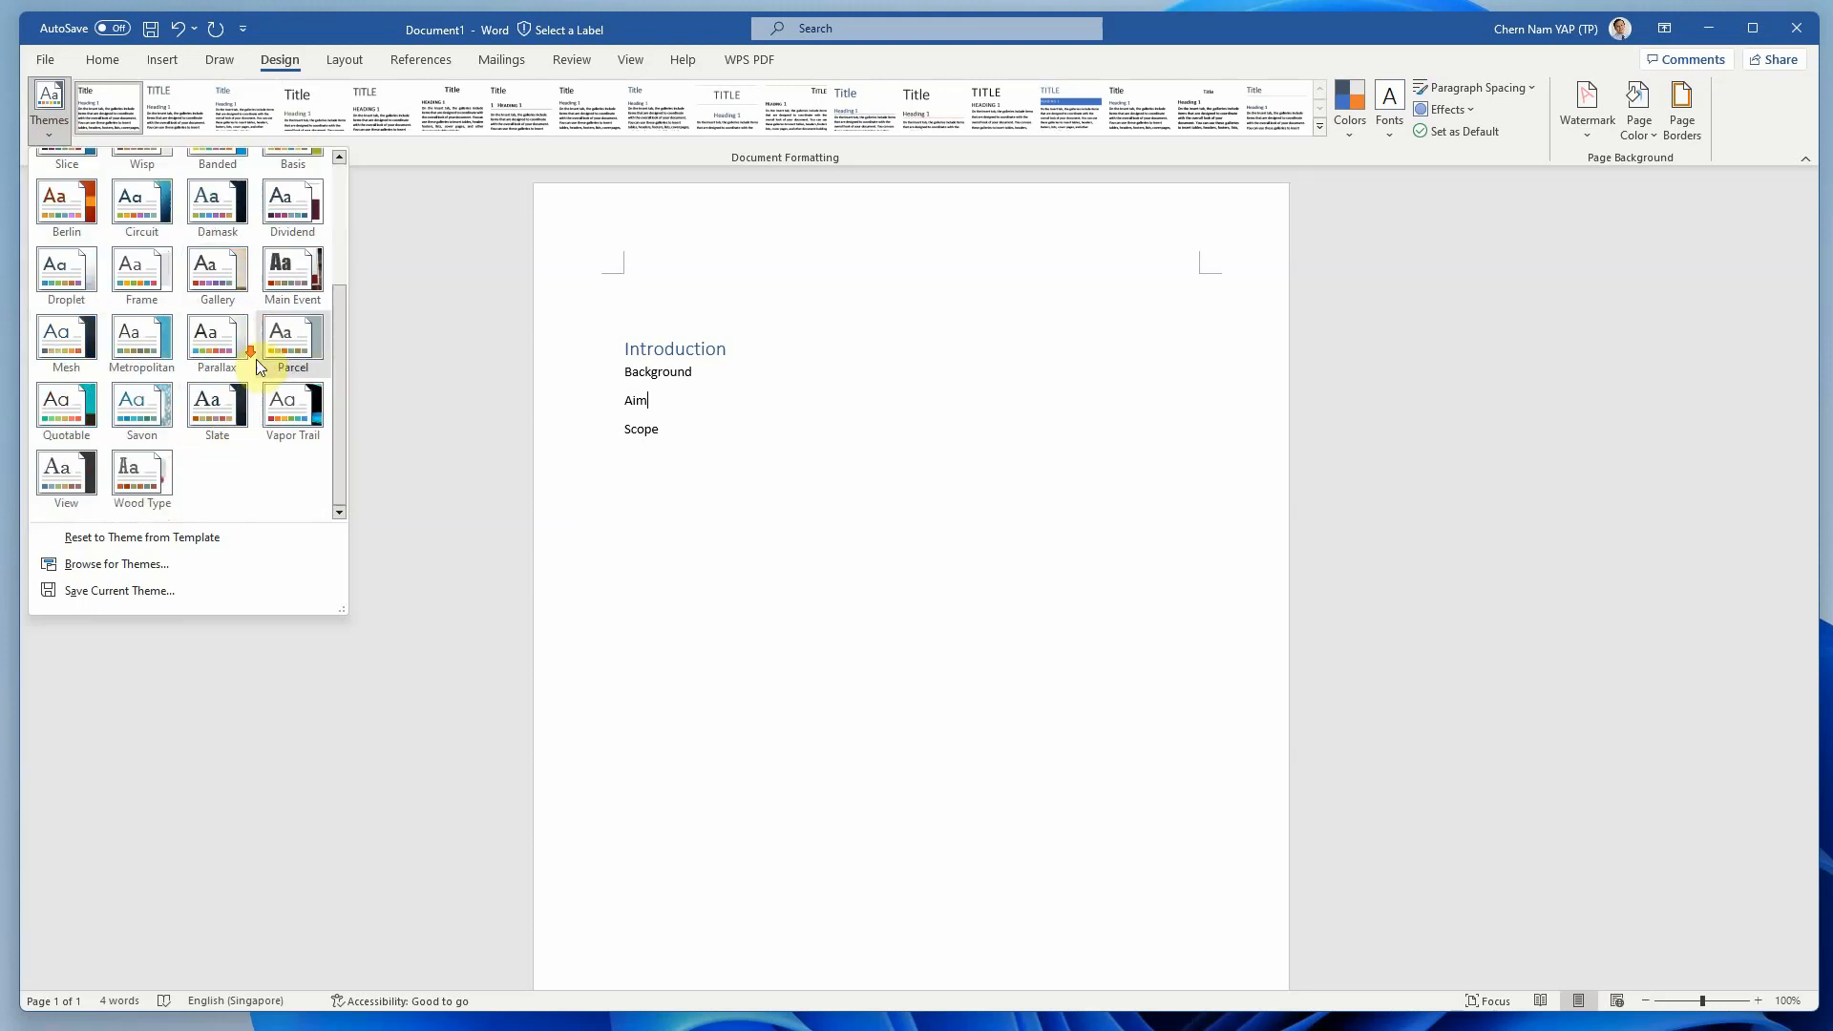
{"action": "scroll", "coordinate": [256, 359], "scroll_direction": "up", "scroll_amount": 3}
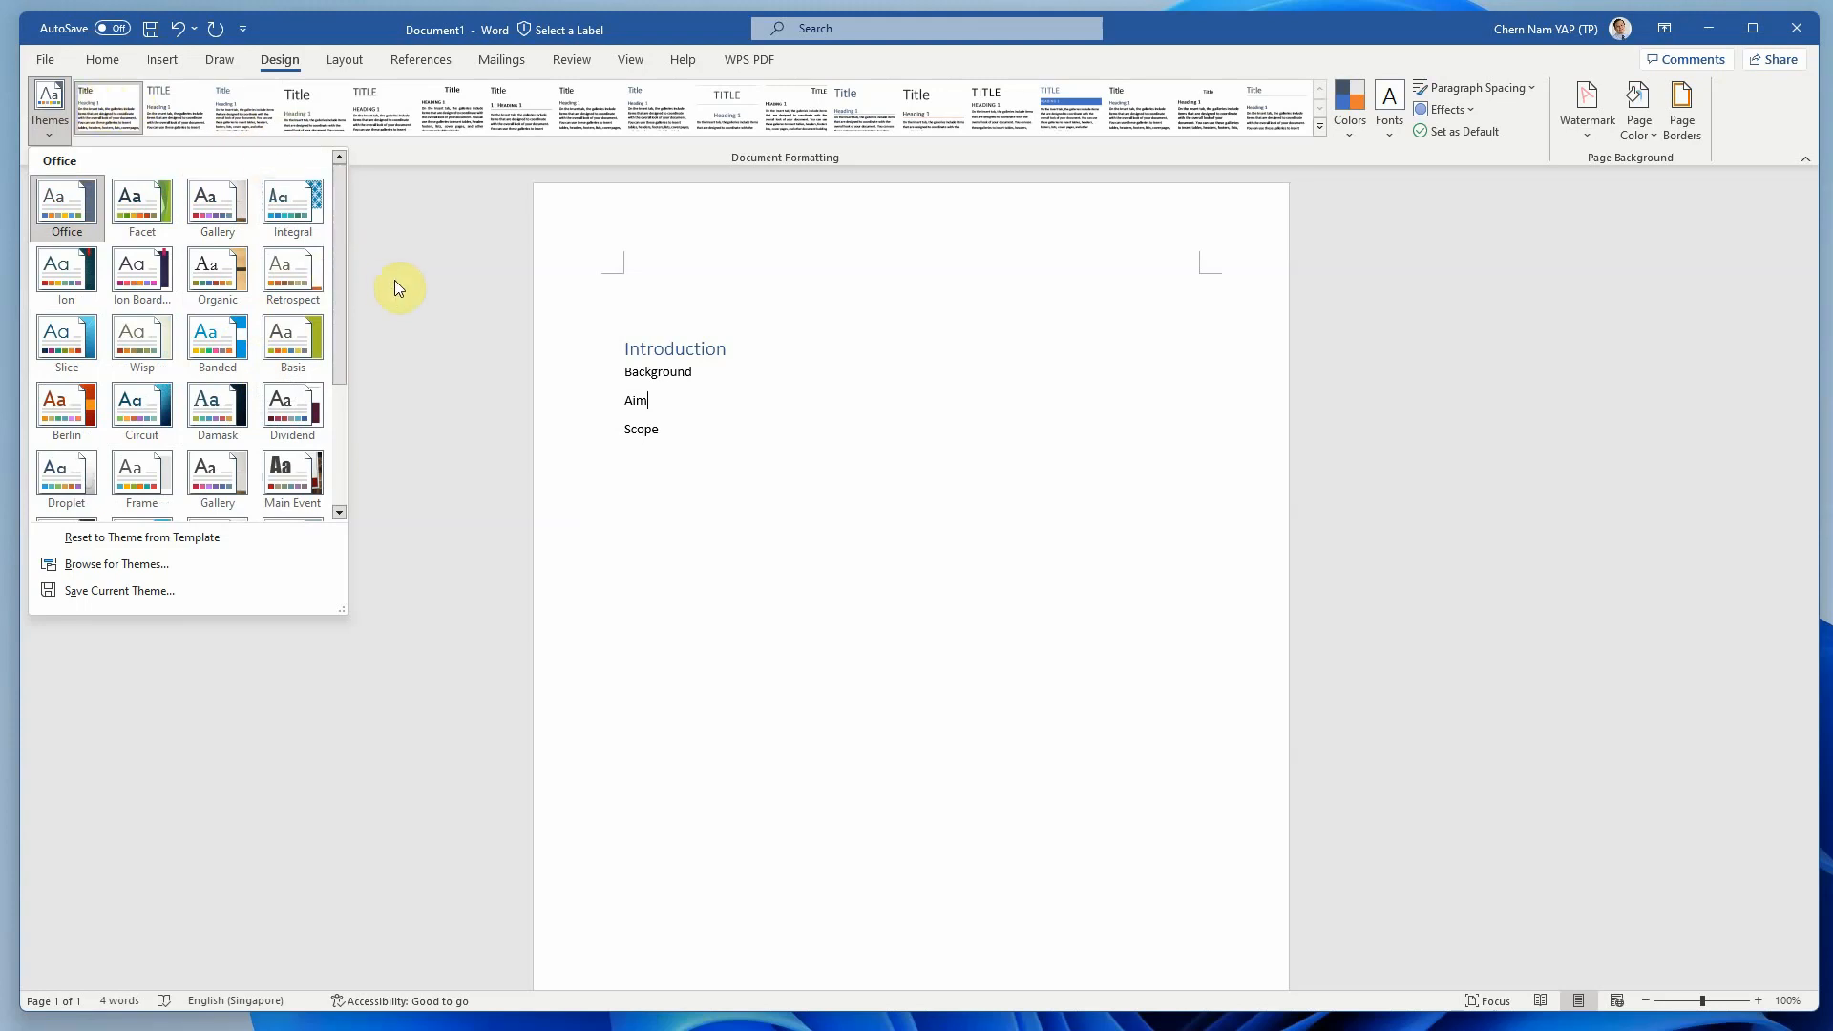
{"action": "left_click", "coordinate": [438, 295]}
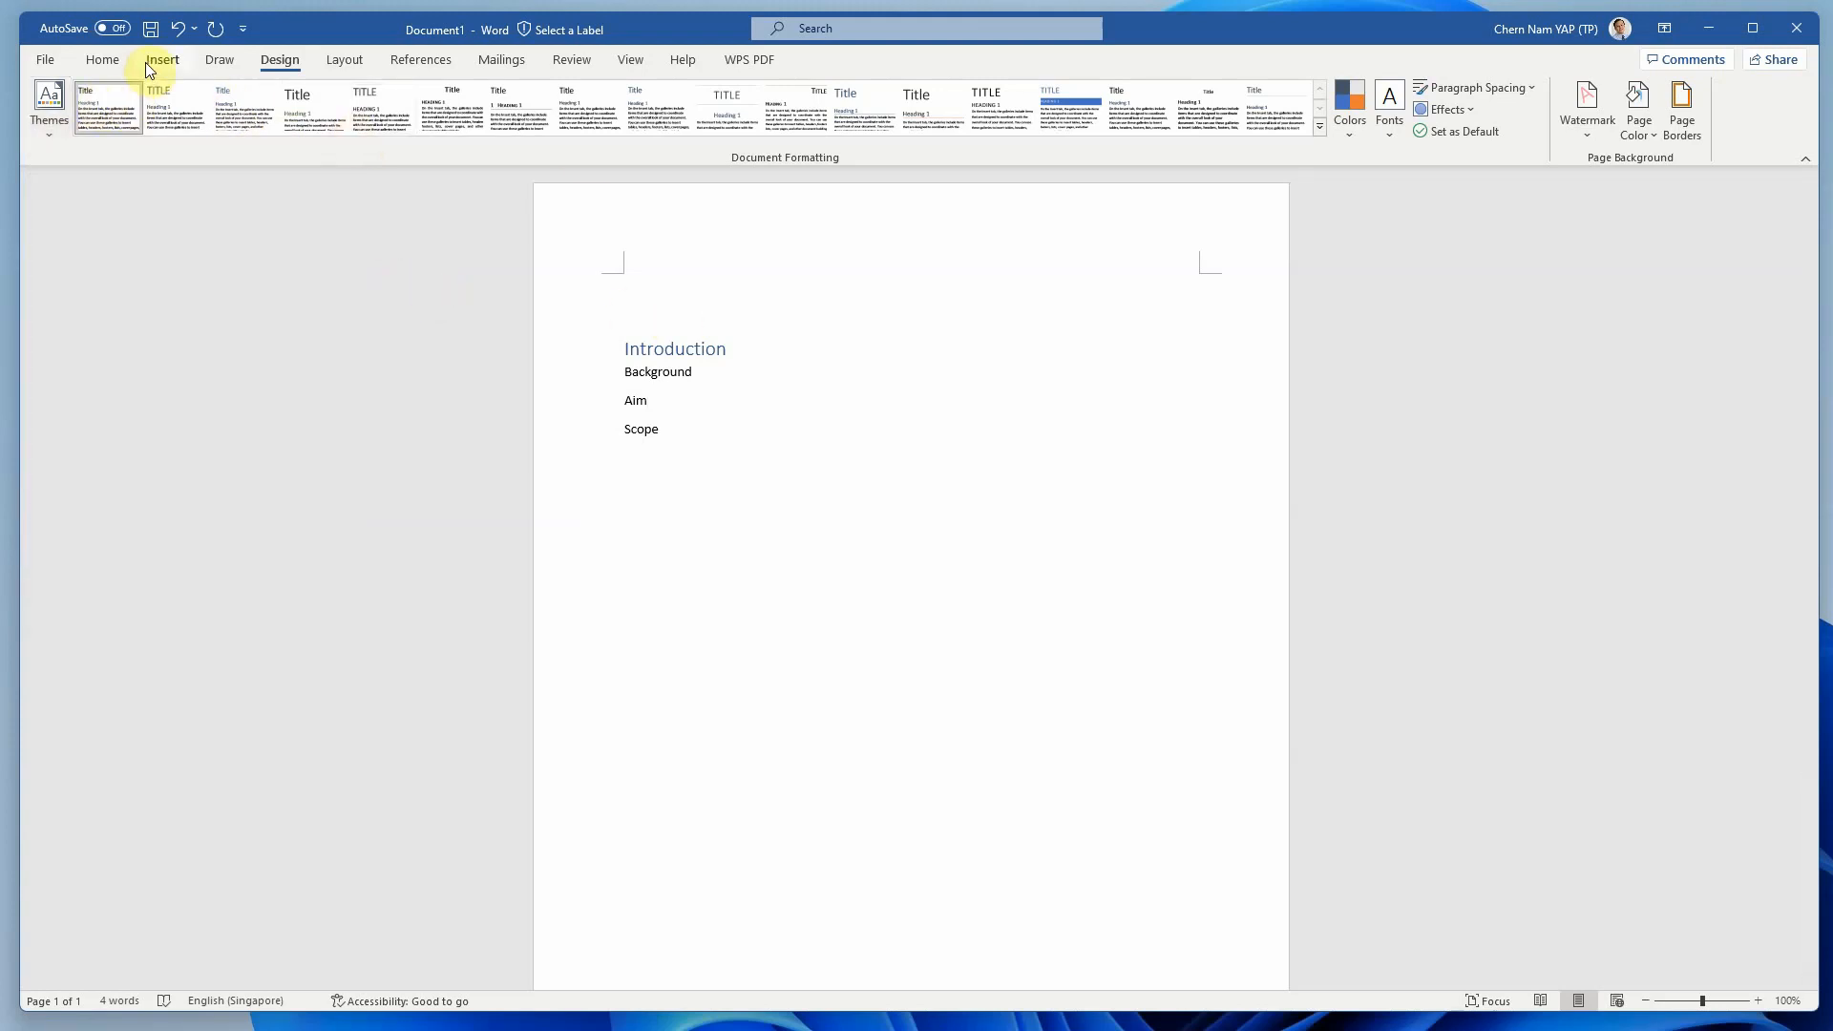
Display the complete Styles list for the Introduction heading and check its display options without changing them.
{"action": "left_click", "coordinate": [120, 60]}
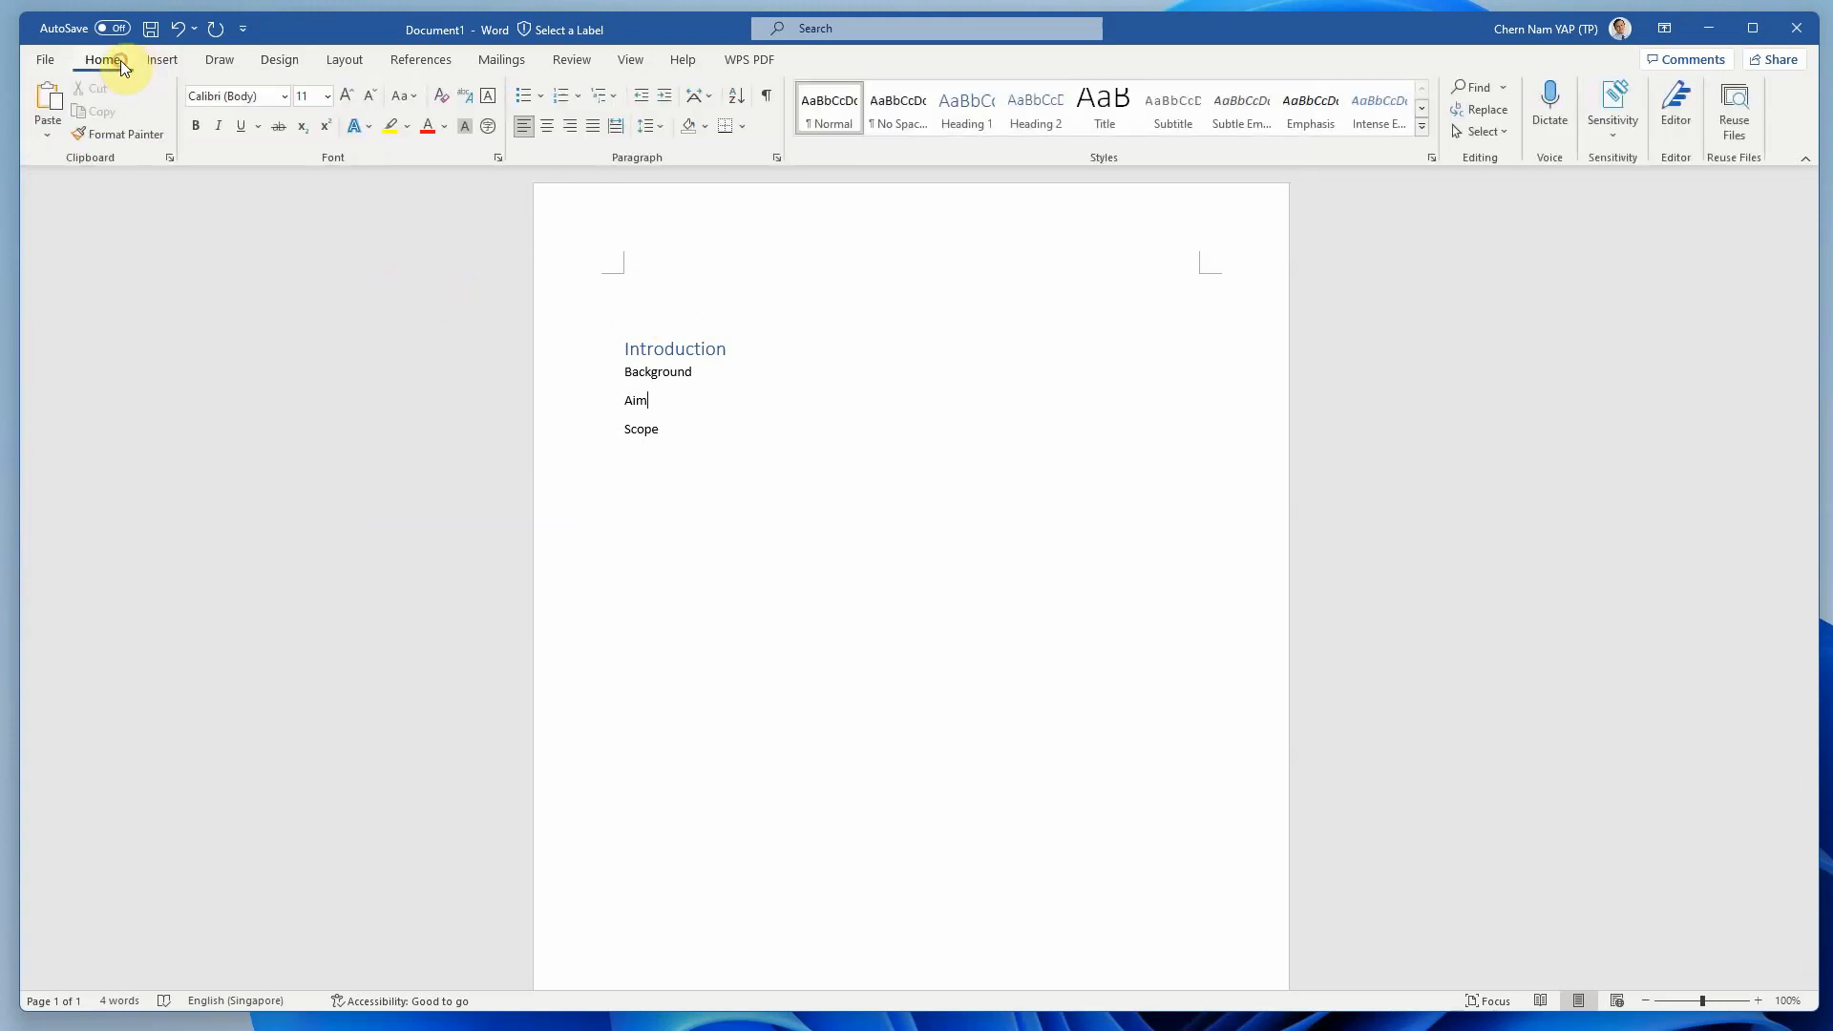
{"action": "left_click", "coordinate": [585, 350]}
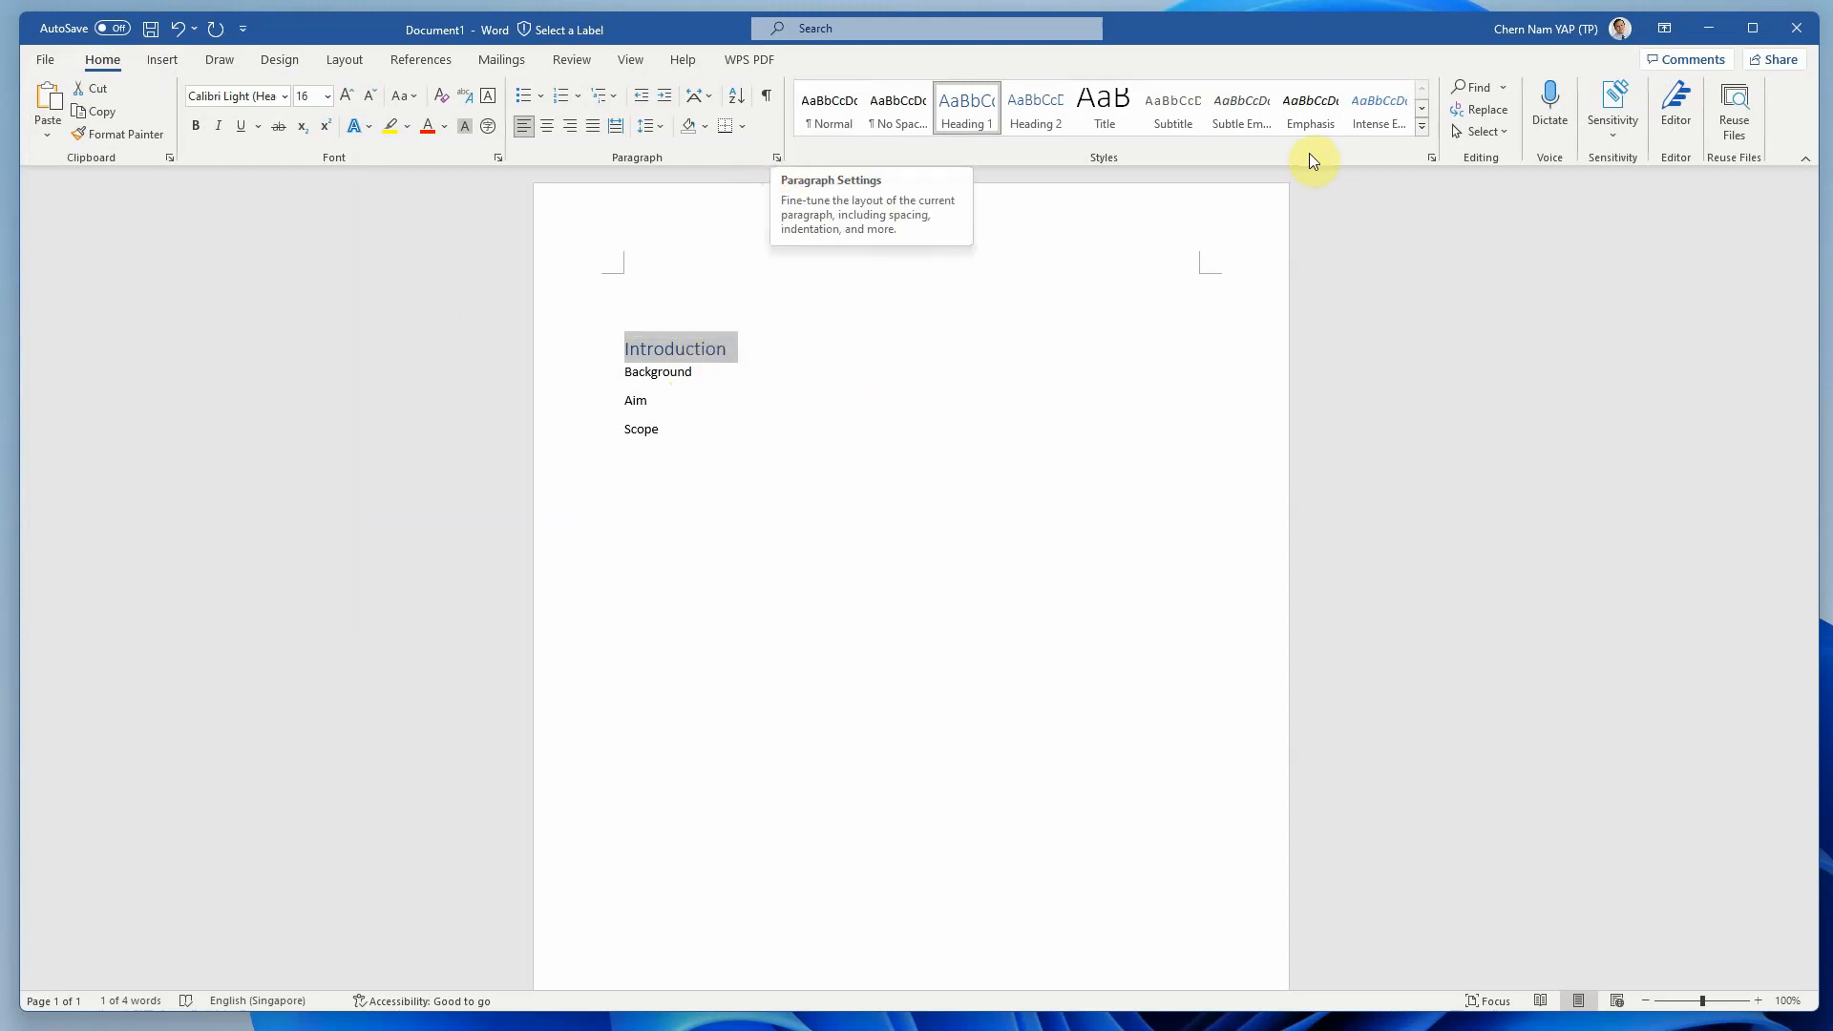
{"action": "left_click", "coordinate": [1432, 158]}
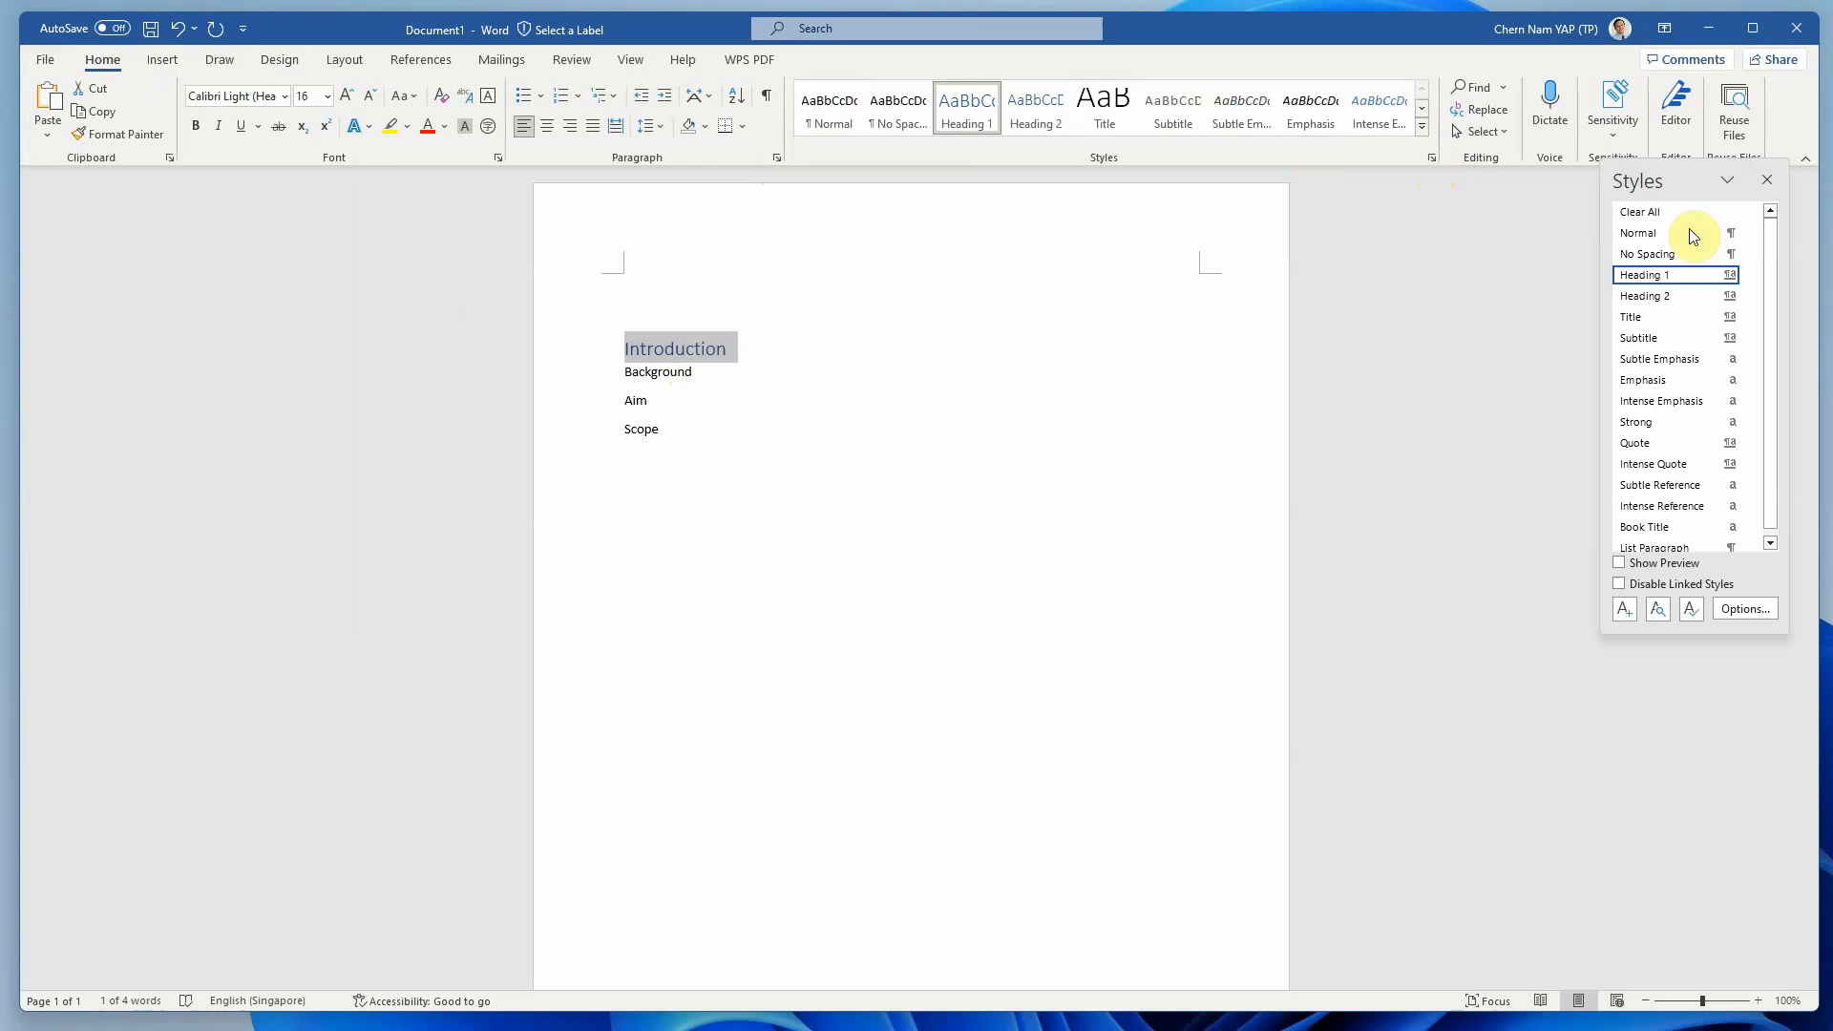
{"action": "left_click", "coordinate": [1733, 613]}
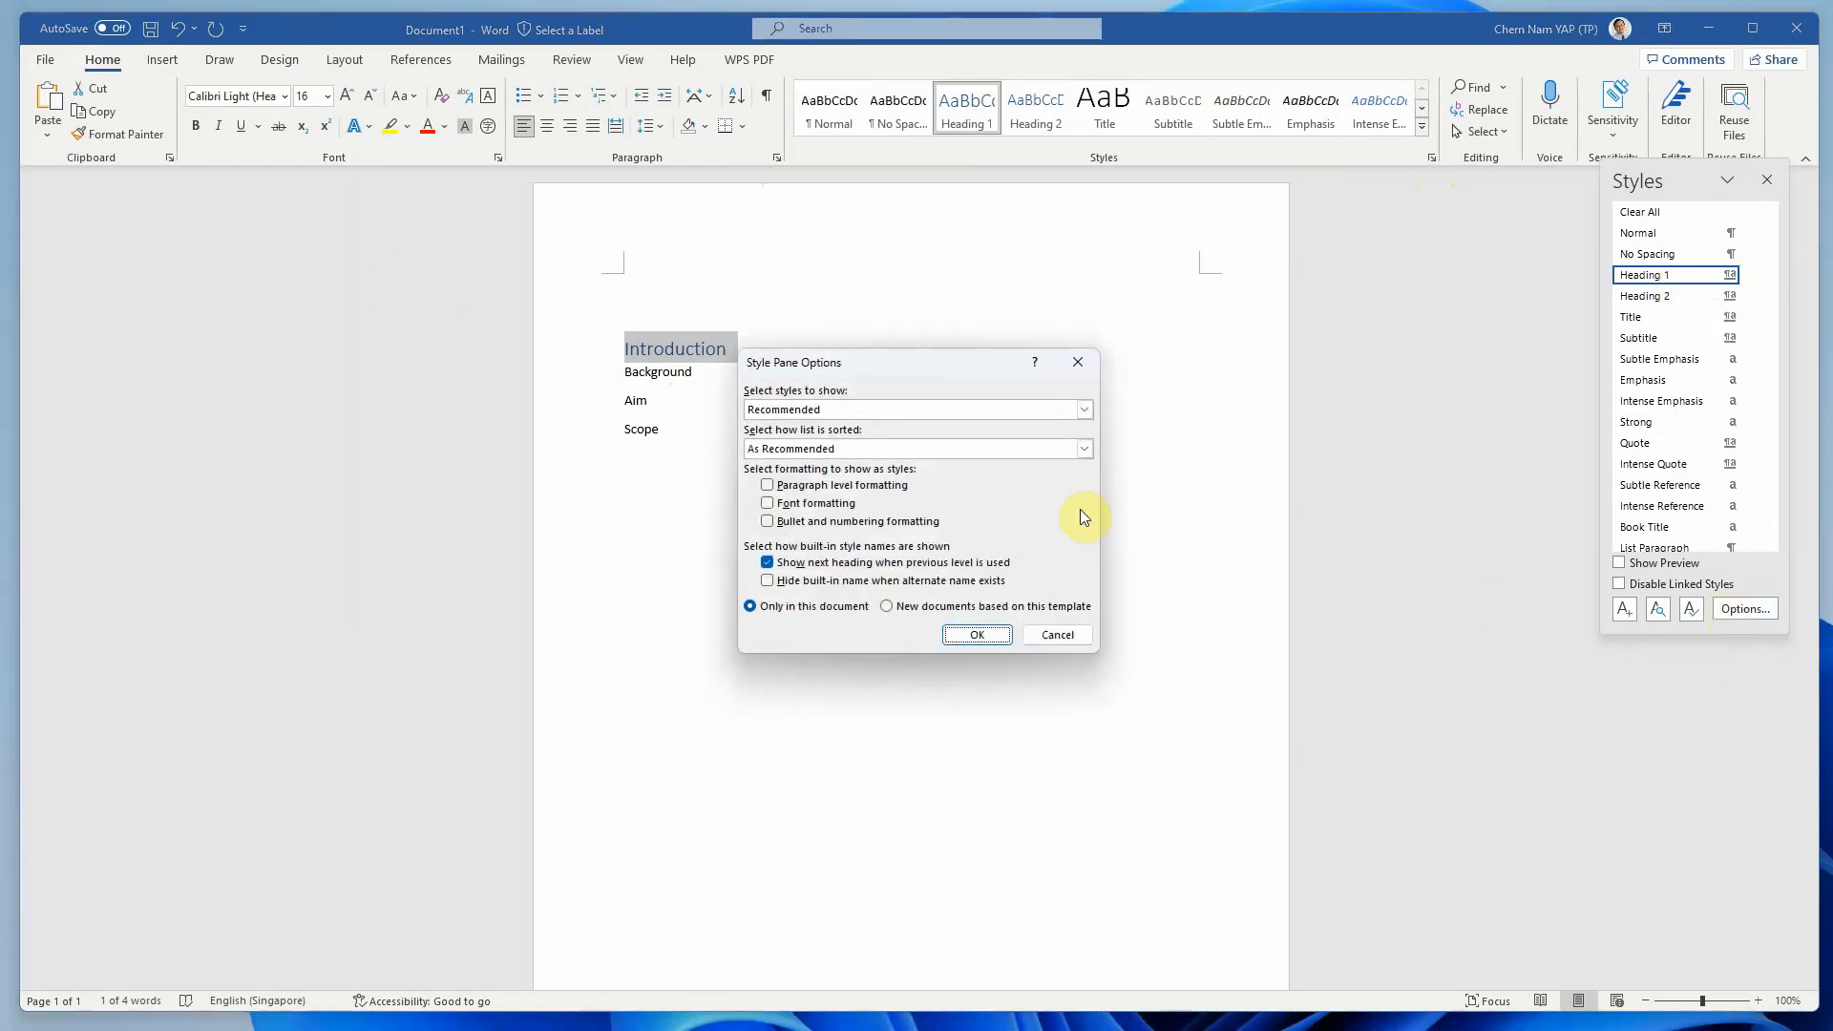
{"action": "left_click", "coordinate": [1057, 635]}
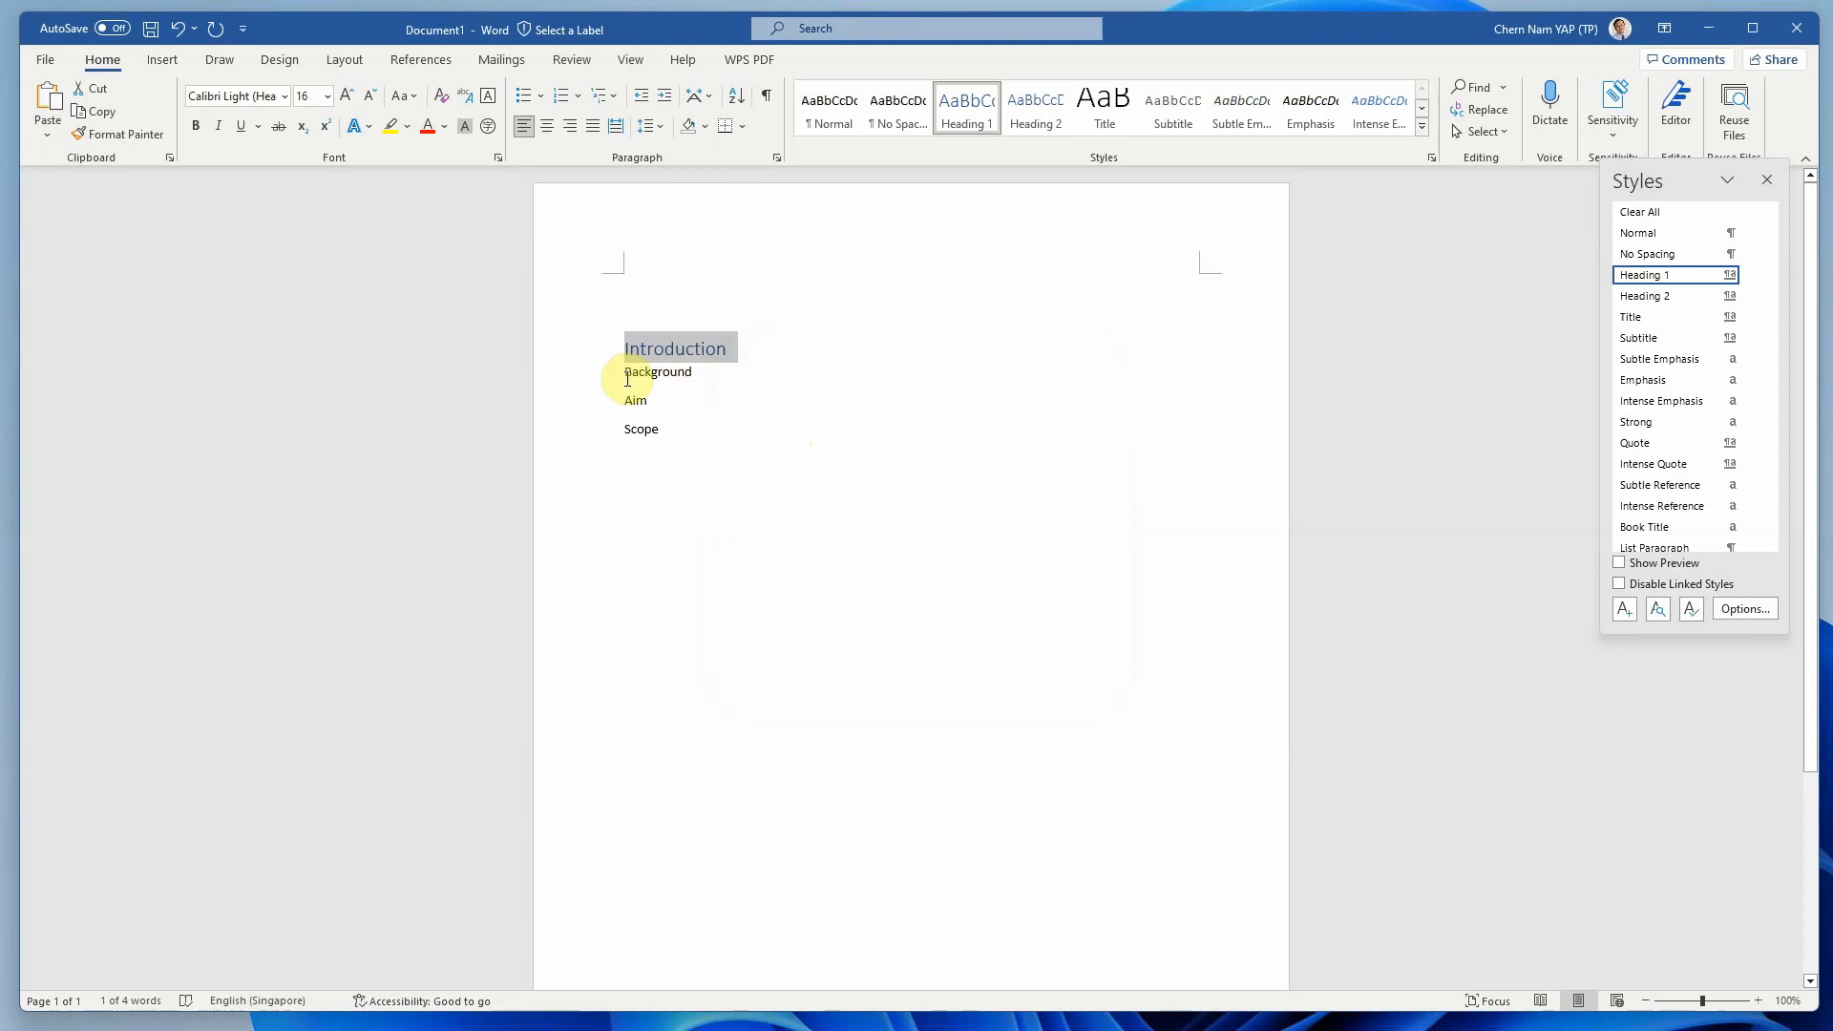
Apply the Heading 2 style to the Background, Aim and Scope lines.
{"action": "left_click", "coordinate": [788, 404]}
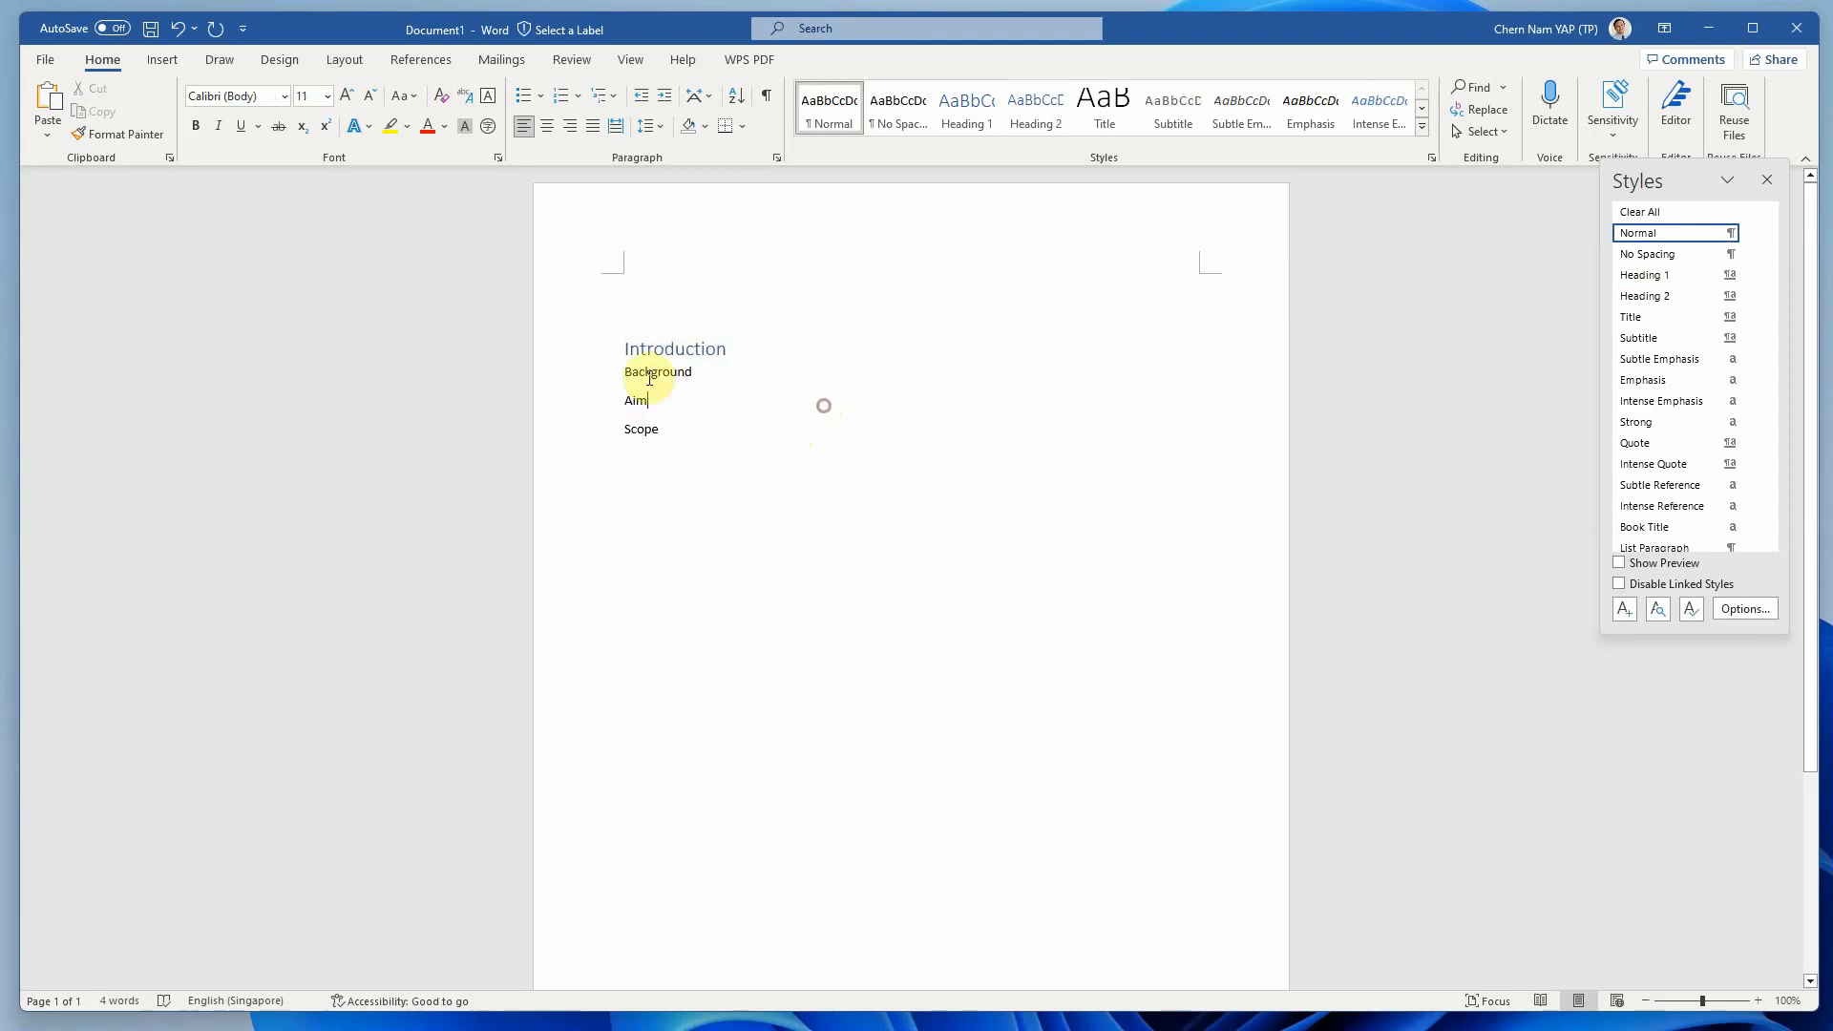
{"action": "left_click_drag", "start_coordinate": [623, 371], "coordinate": [688, 434]}
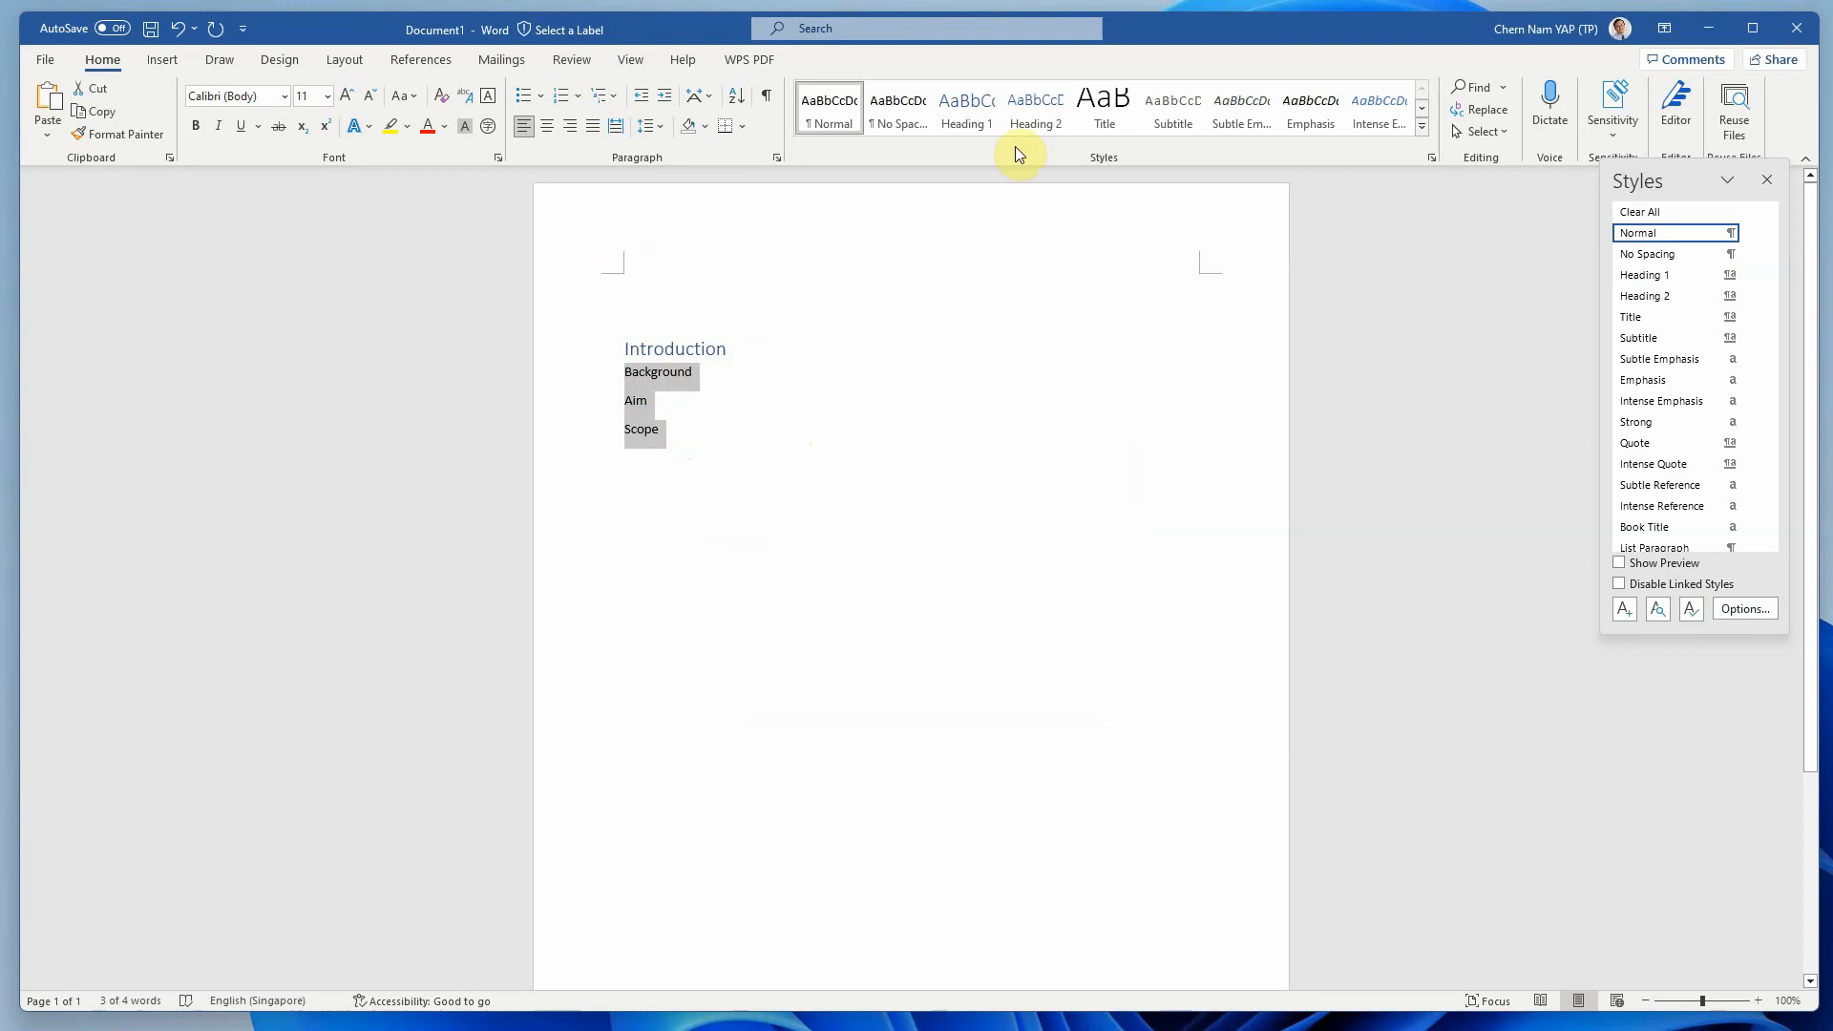
{"action": "left_click", "coordinate": [1035, 109]}
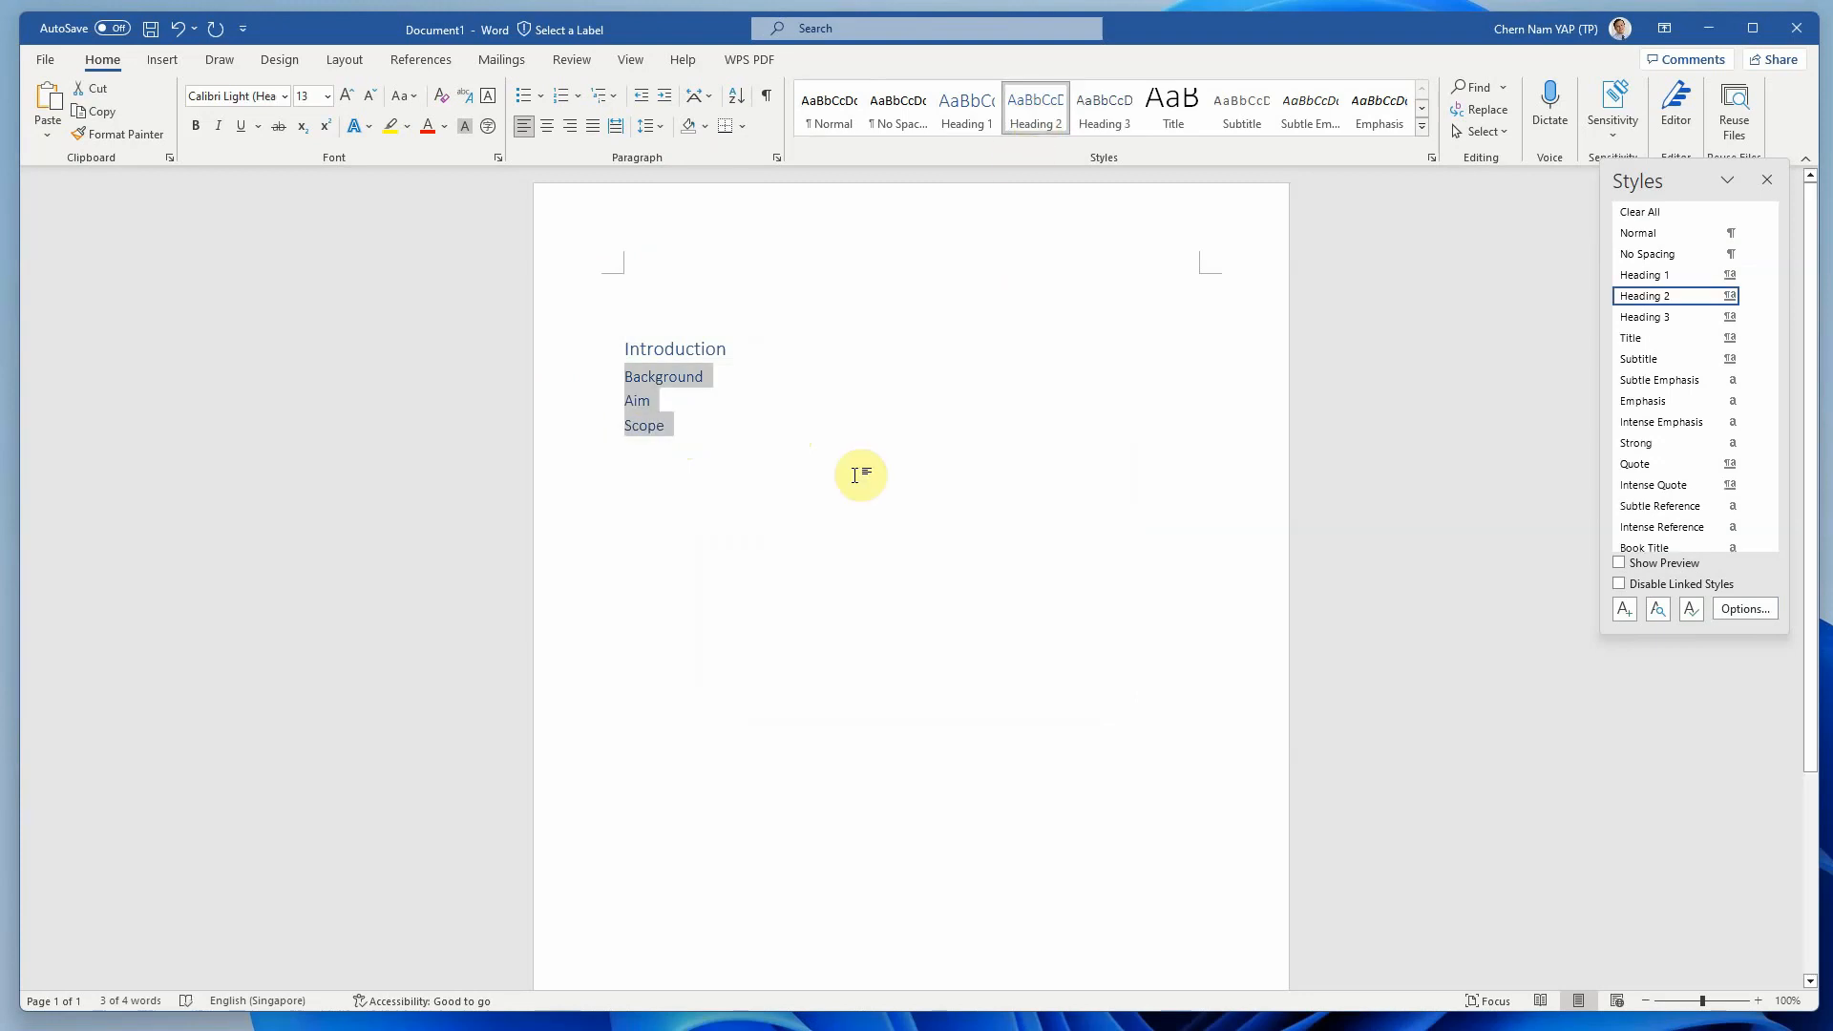
{"action": "left_click", "coordinate": [675, 476]}
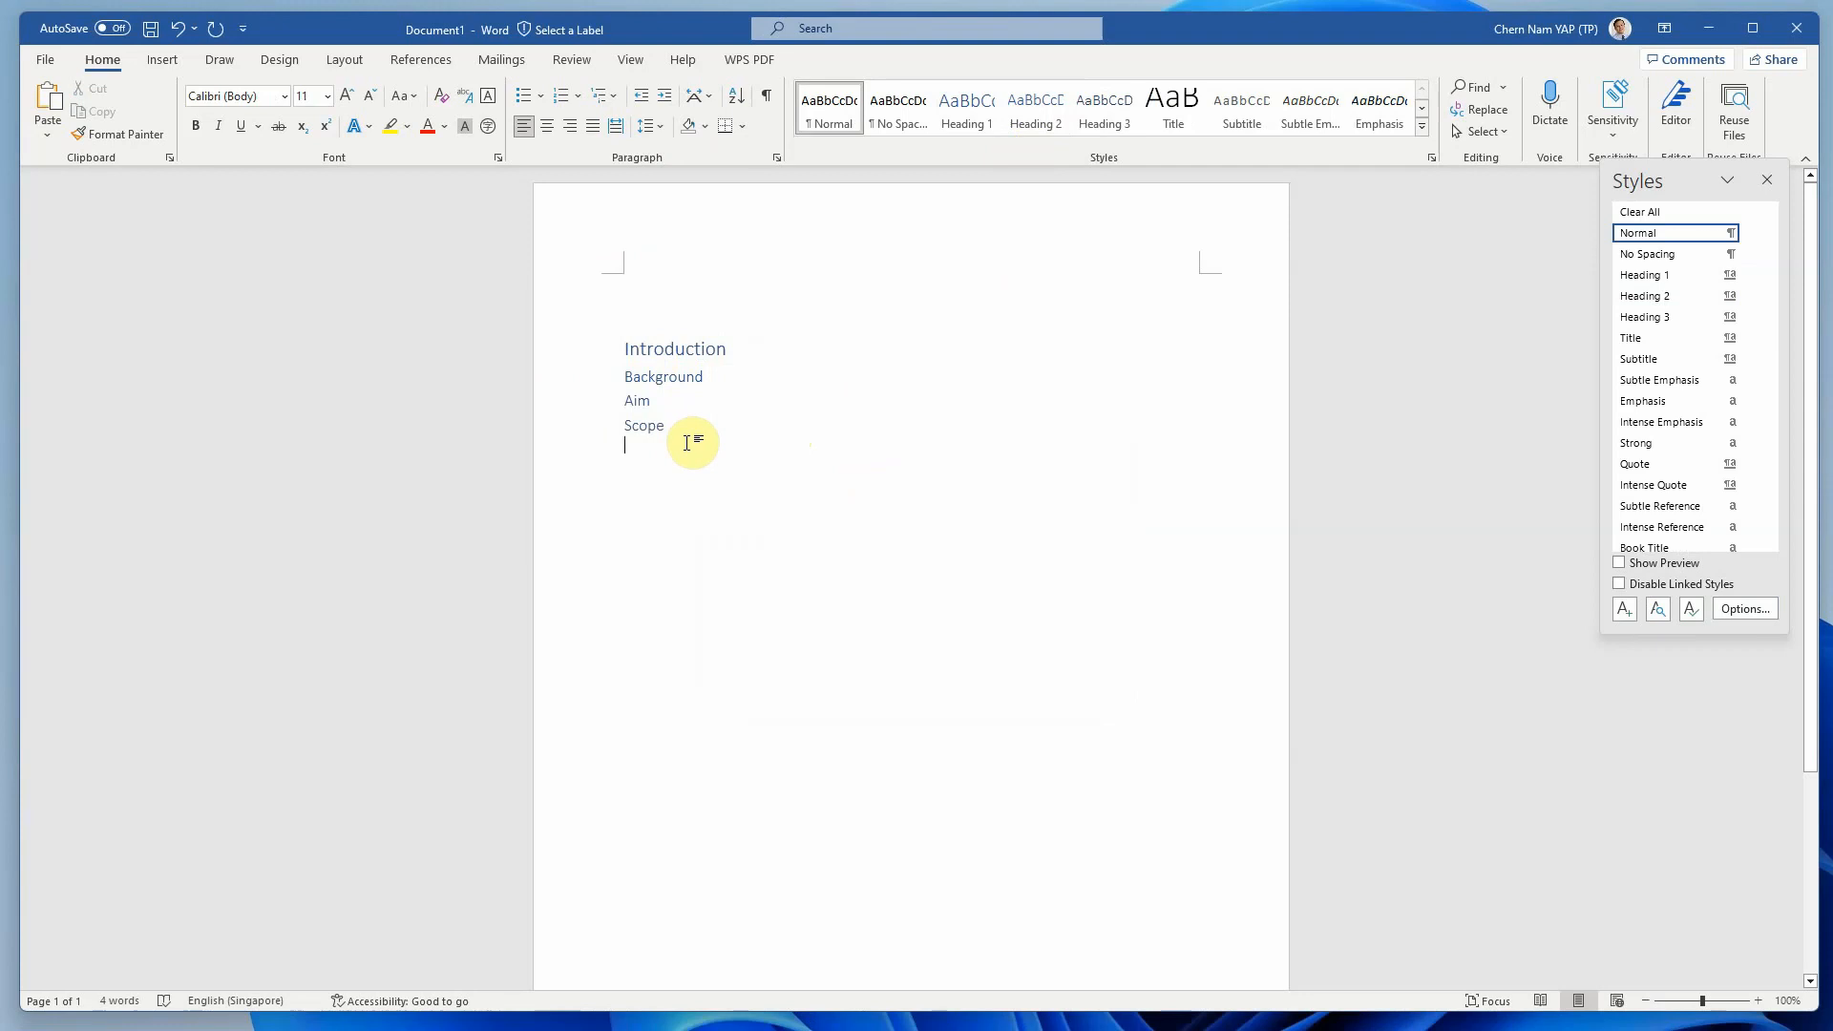
Number the Introduction, Background, Aim and Scope headings with the multilevel list linked to heading styles as 1 Heading 1, 1.1 Heading 2, 1.1.1 Heading 3.
{"action": "left_click", "coordinate": [1758, 1002]}
{"action": "left_click", "coordinate": [1757, 1002]}
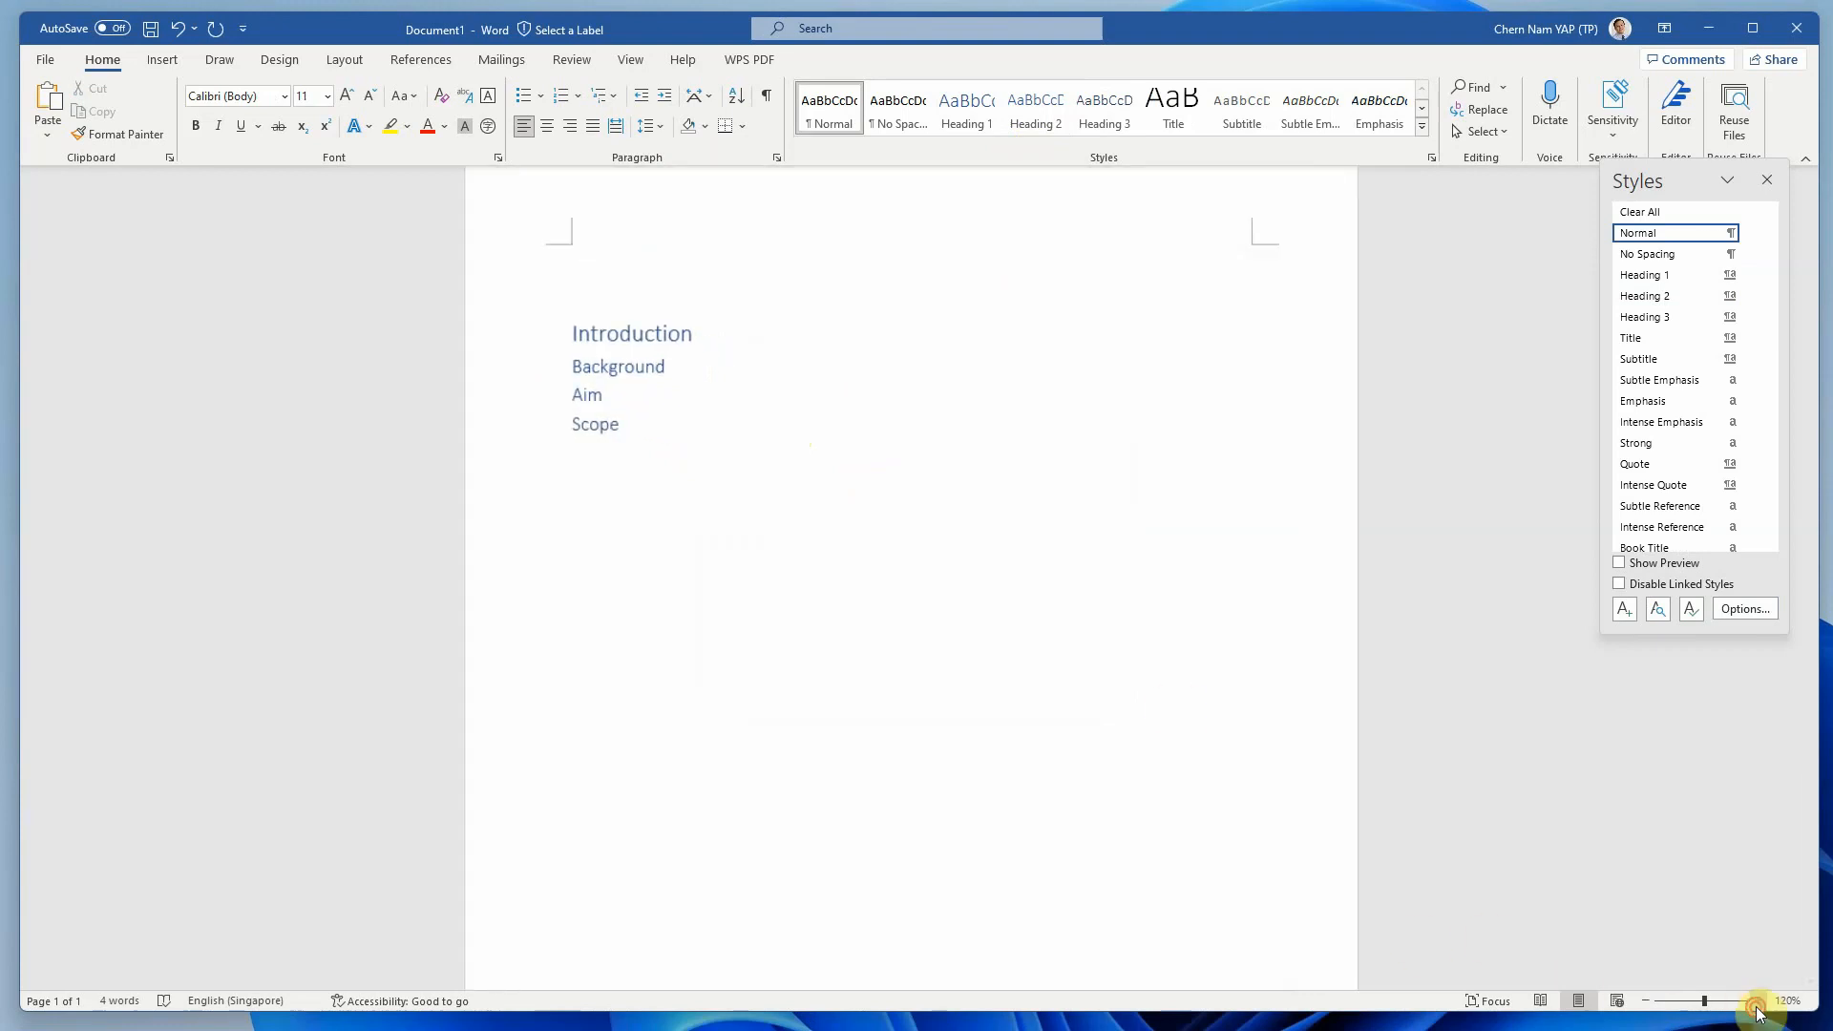
{"action": "left_click", "coordinate": [1758, 1003]}
{"action": "left_click", "coordinate": [1757, 1003]}
{"action": "left_click", "coordinate": [1758, 1002]}
{"action": "left_click", "coordinate": [1758, 1003]}
{"action": "left_click", "coordinate": [1758, 1003]}
{"action": "left_click", "coordinate": [1758, 1002]}
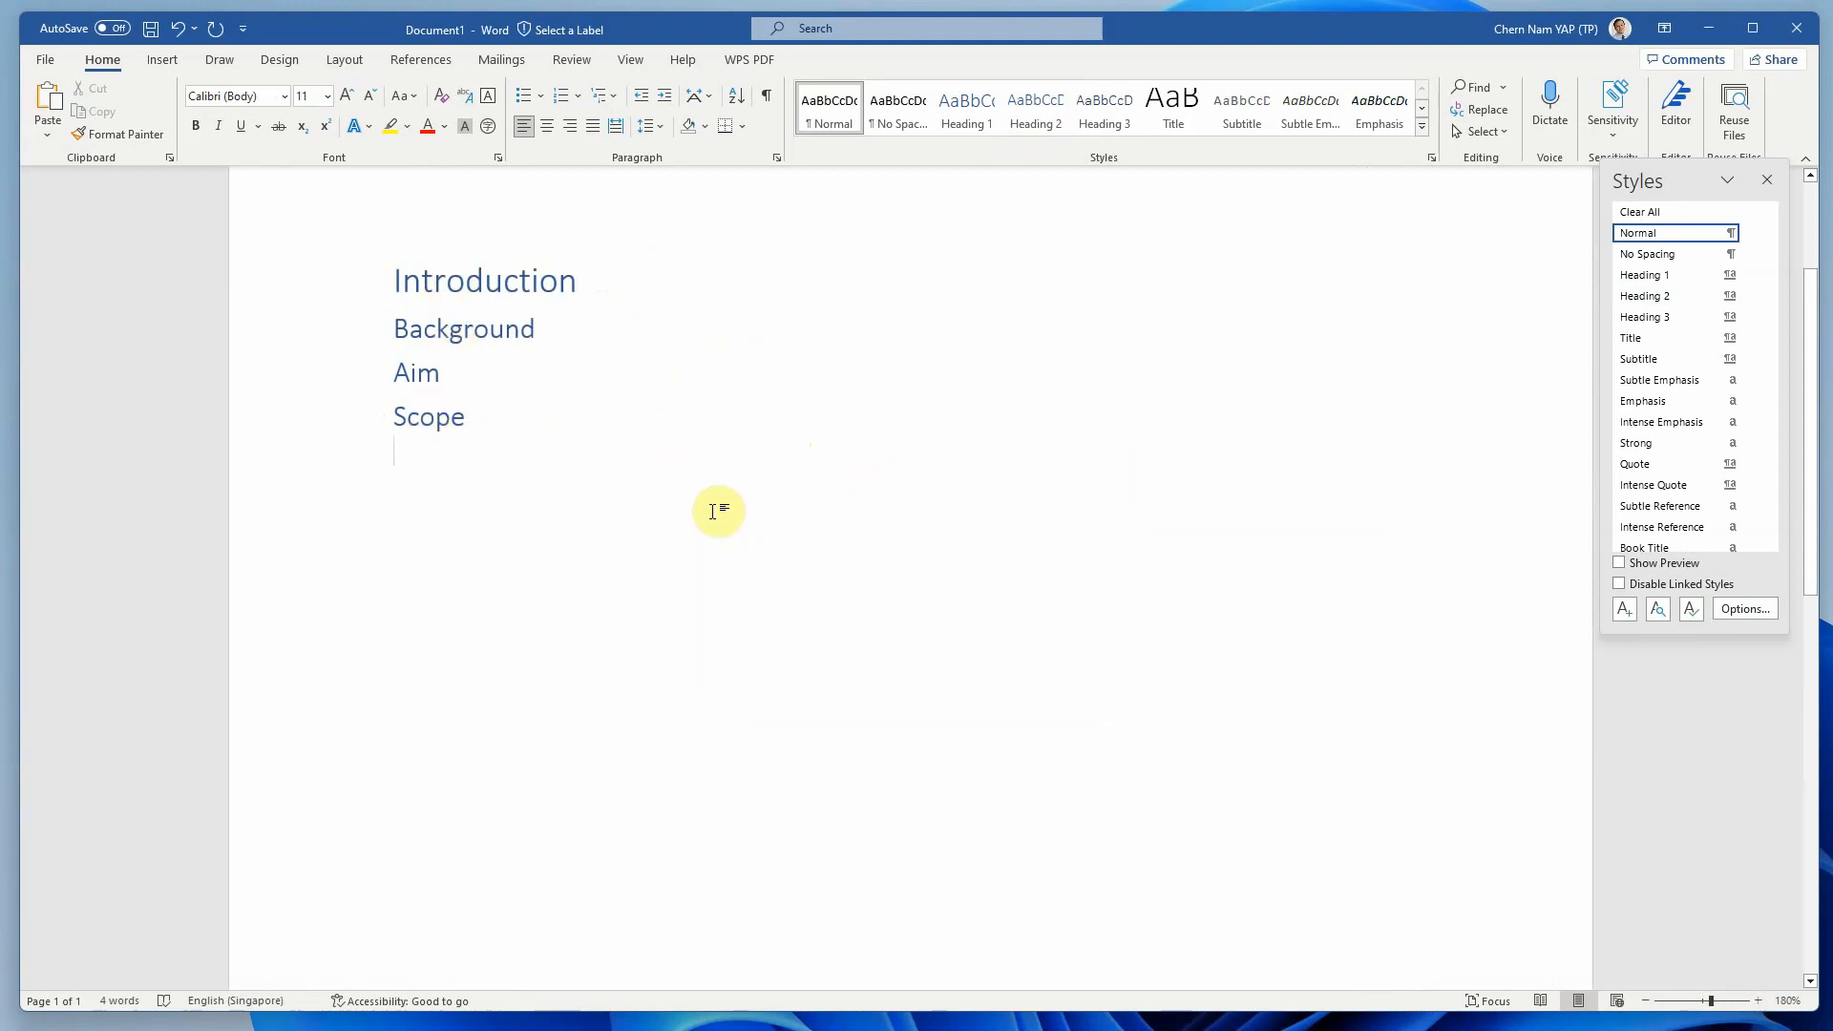
{"action": "left_click_drag", "start_coordinate": [348, 284], "coordinate": [371, 435]}
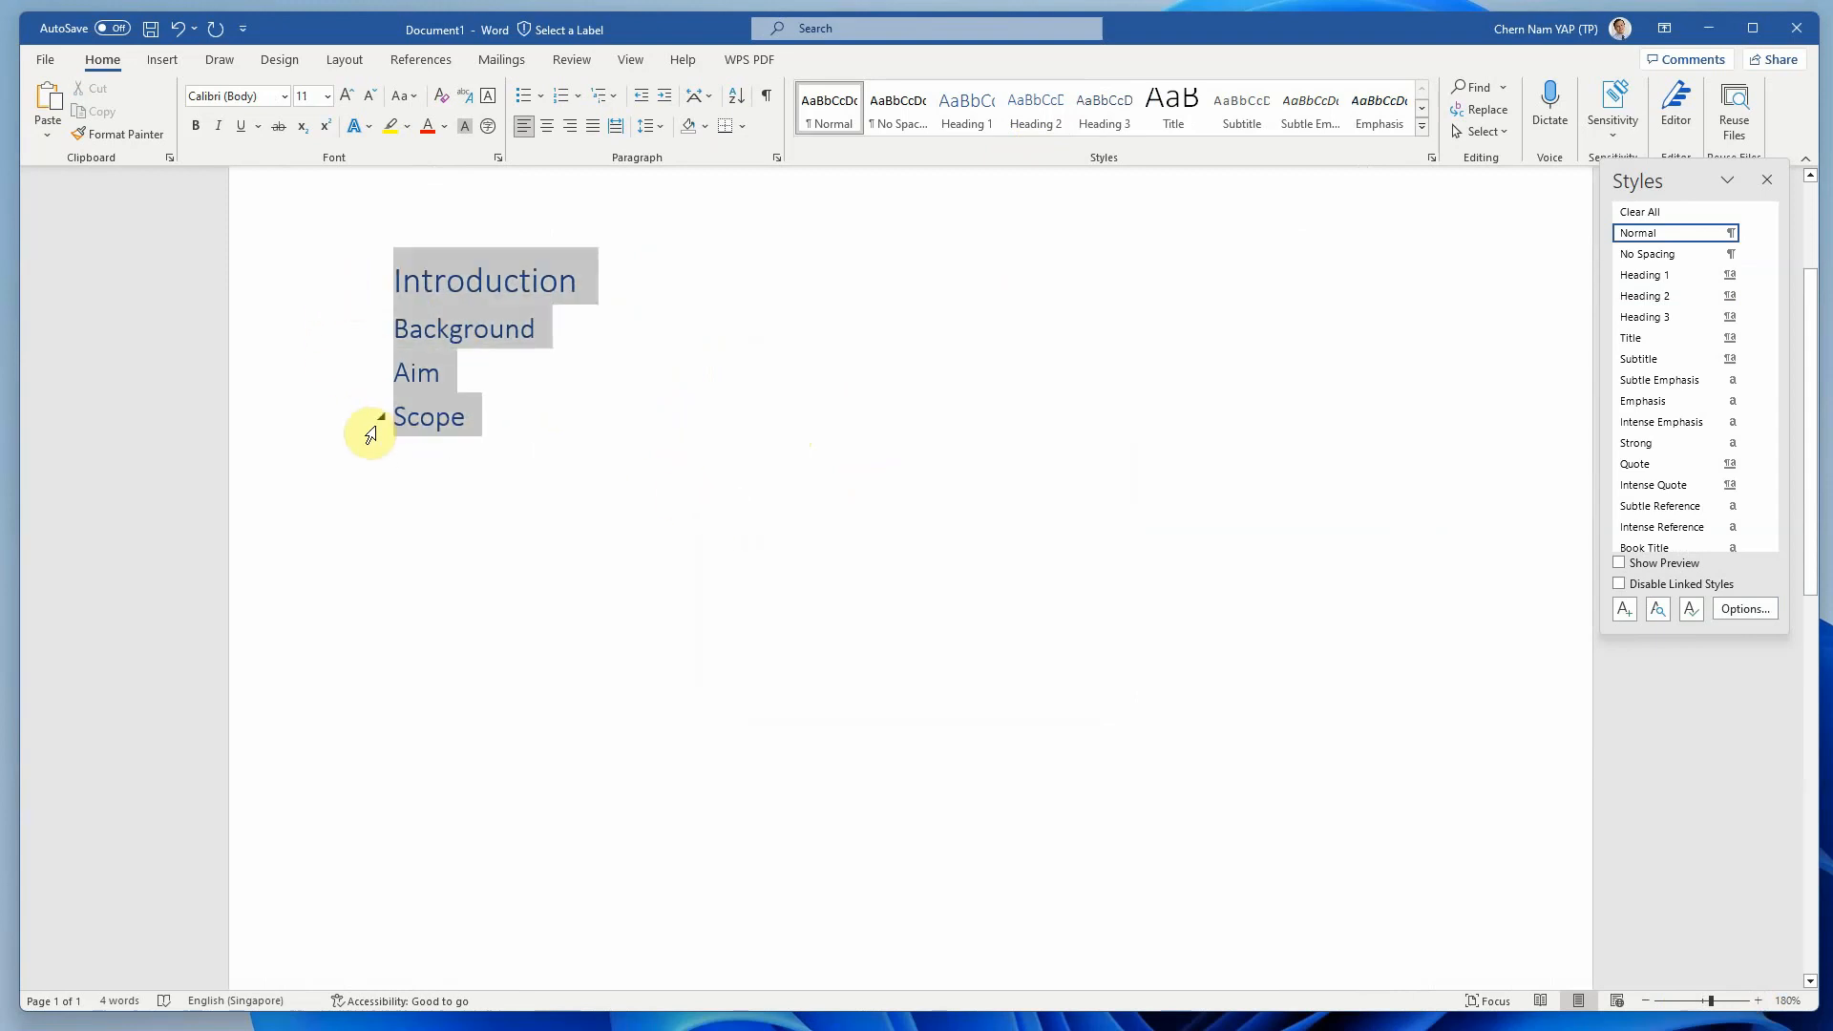
{"action": "left_click", "coordinate": [580, 97]}
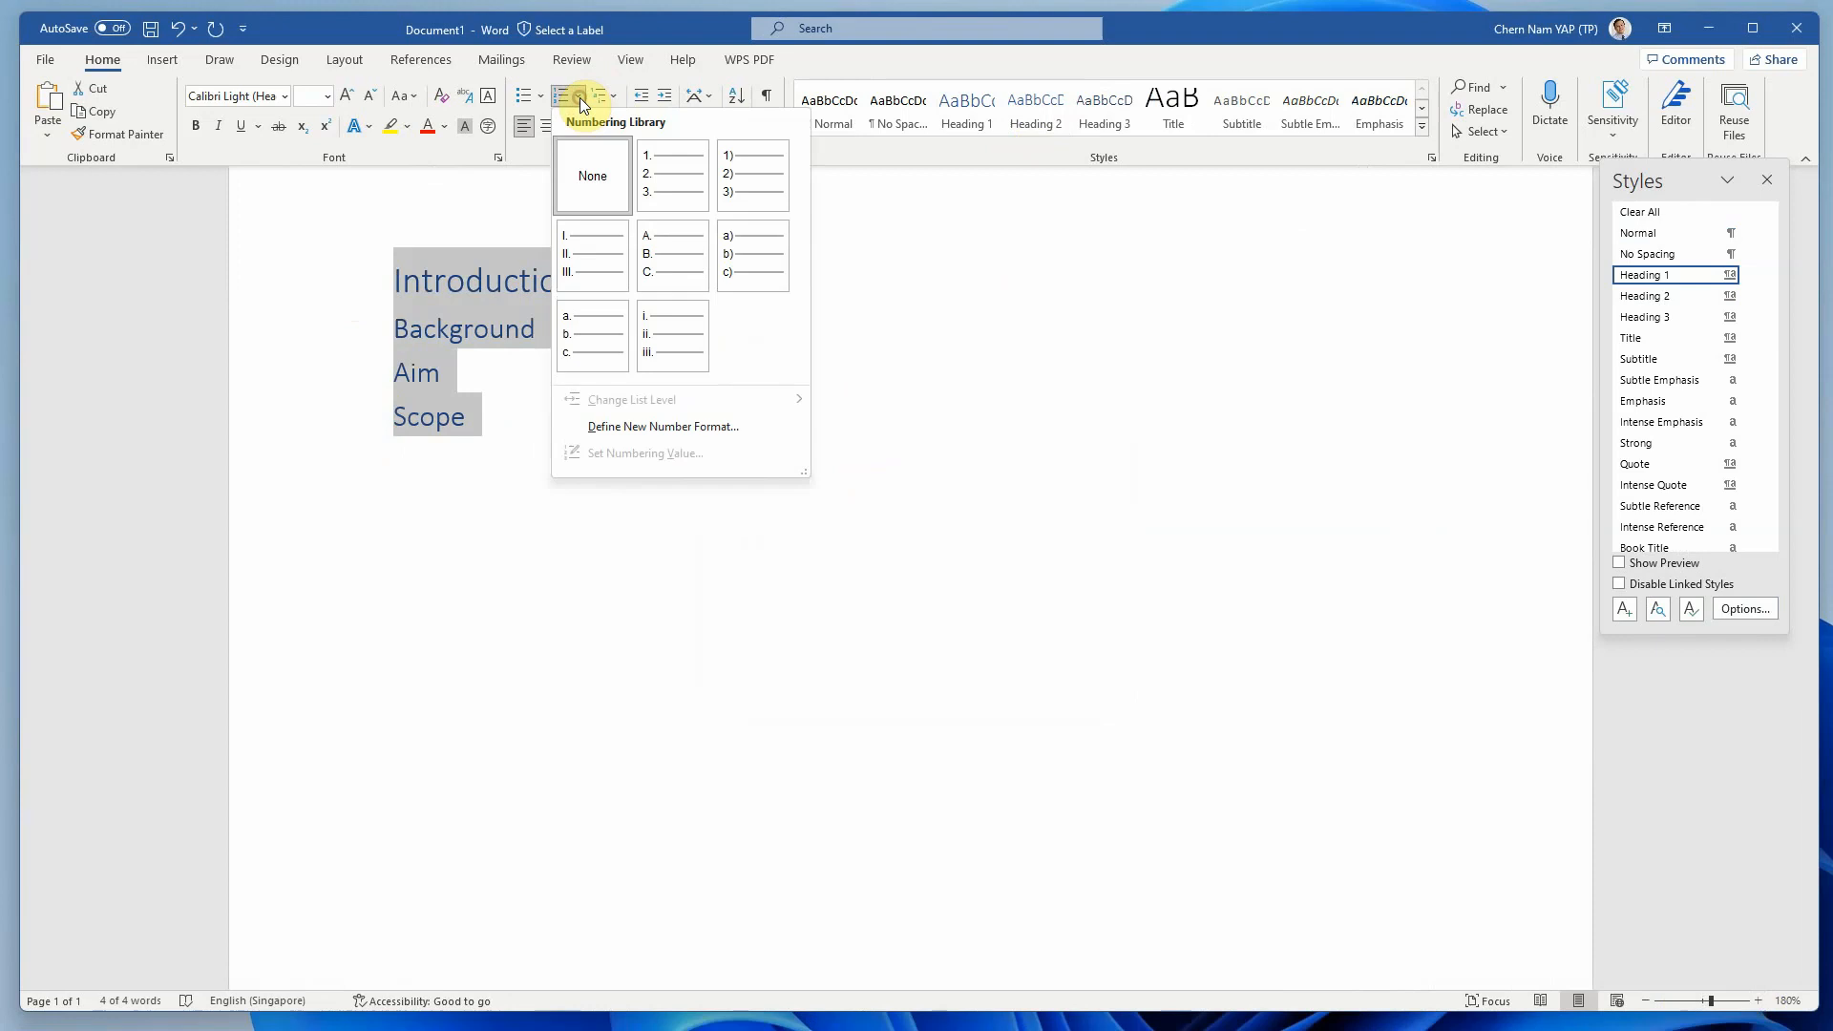
{"action": "left_click", "coordinate": [614, 97]}
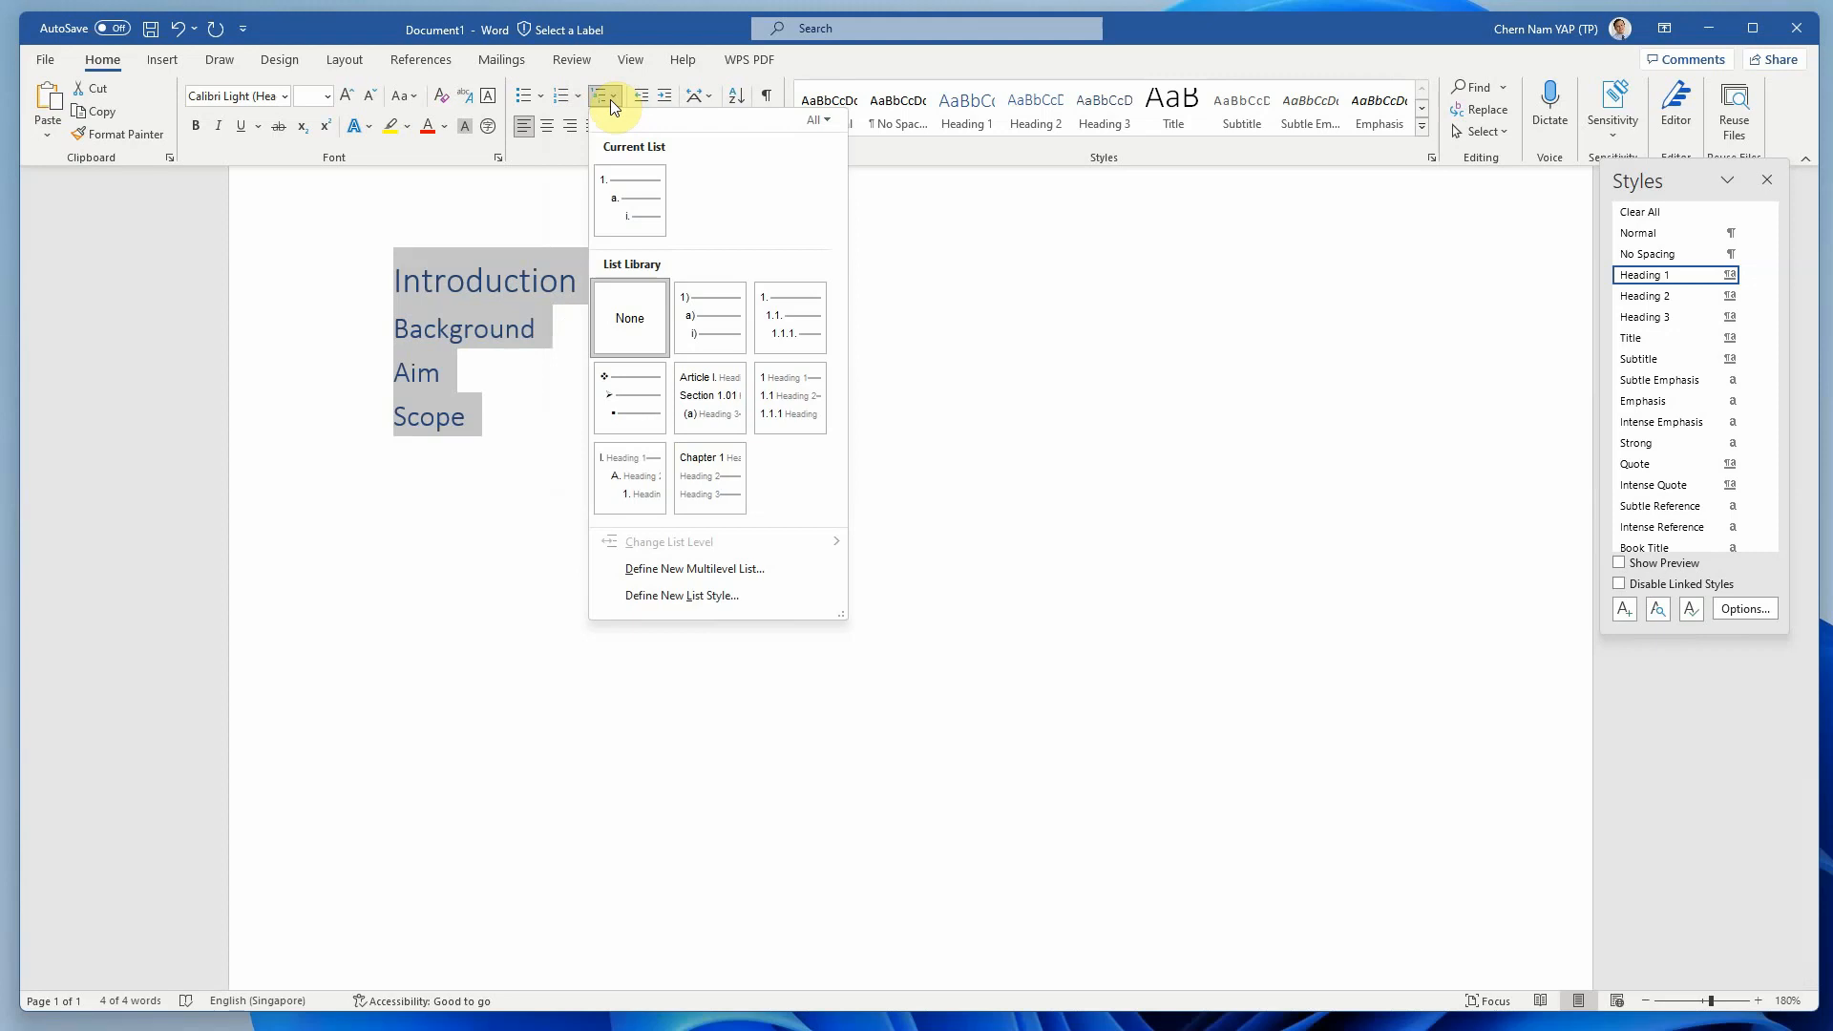
{"action": "mouse_move", "coordinate": [689, 382]}
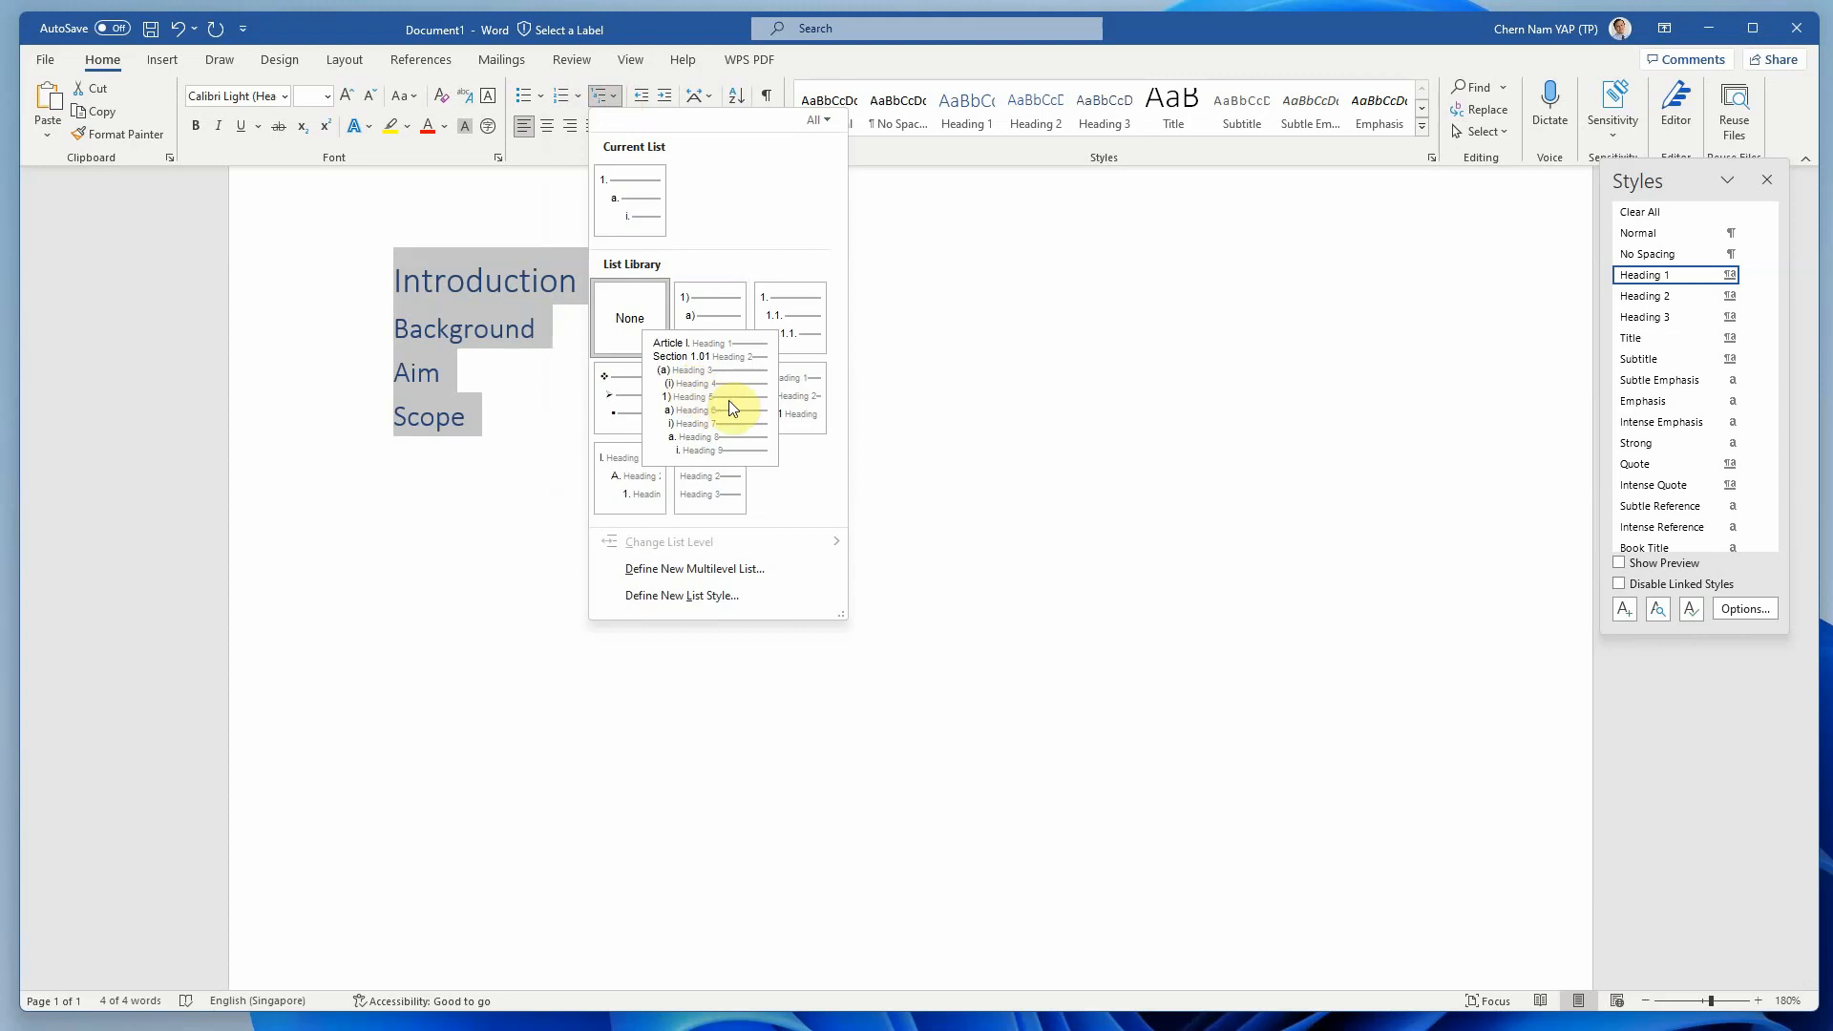
{"action": "mouse_move", "coordinate": [792, 406]}
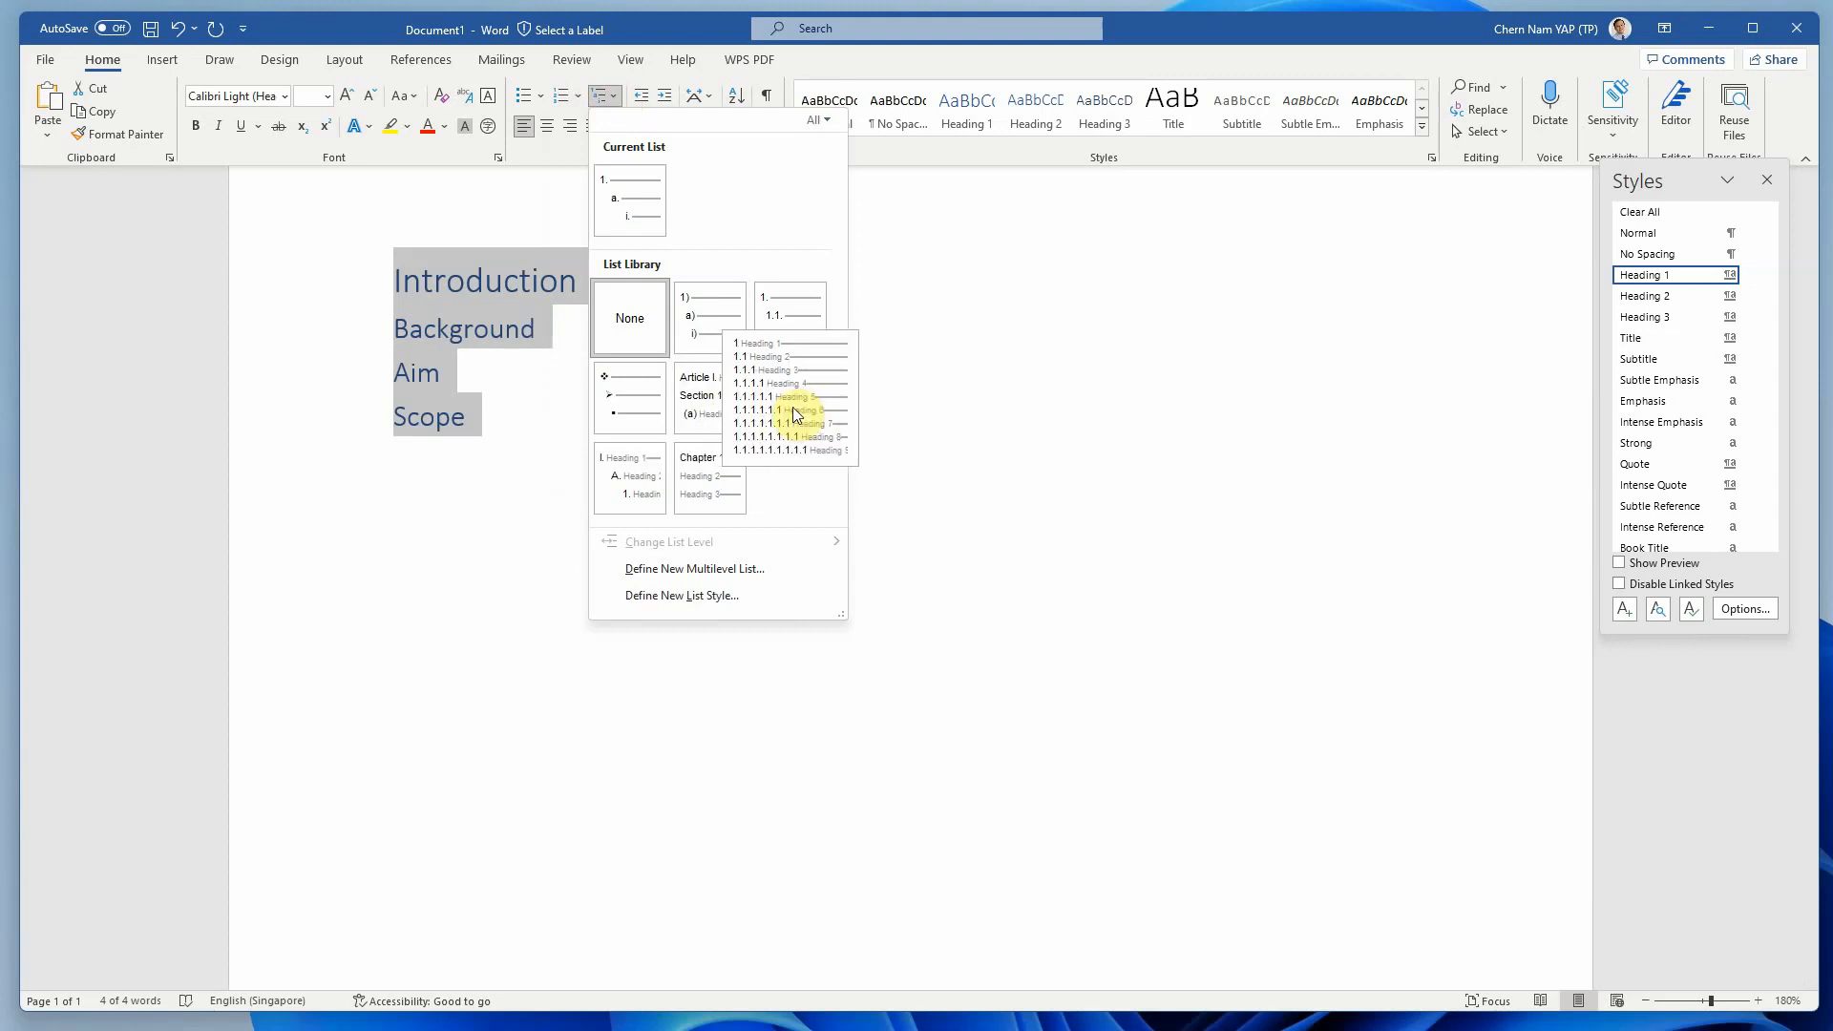
{"action": "mouse_move", "coordinate": [628, 502]}
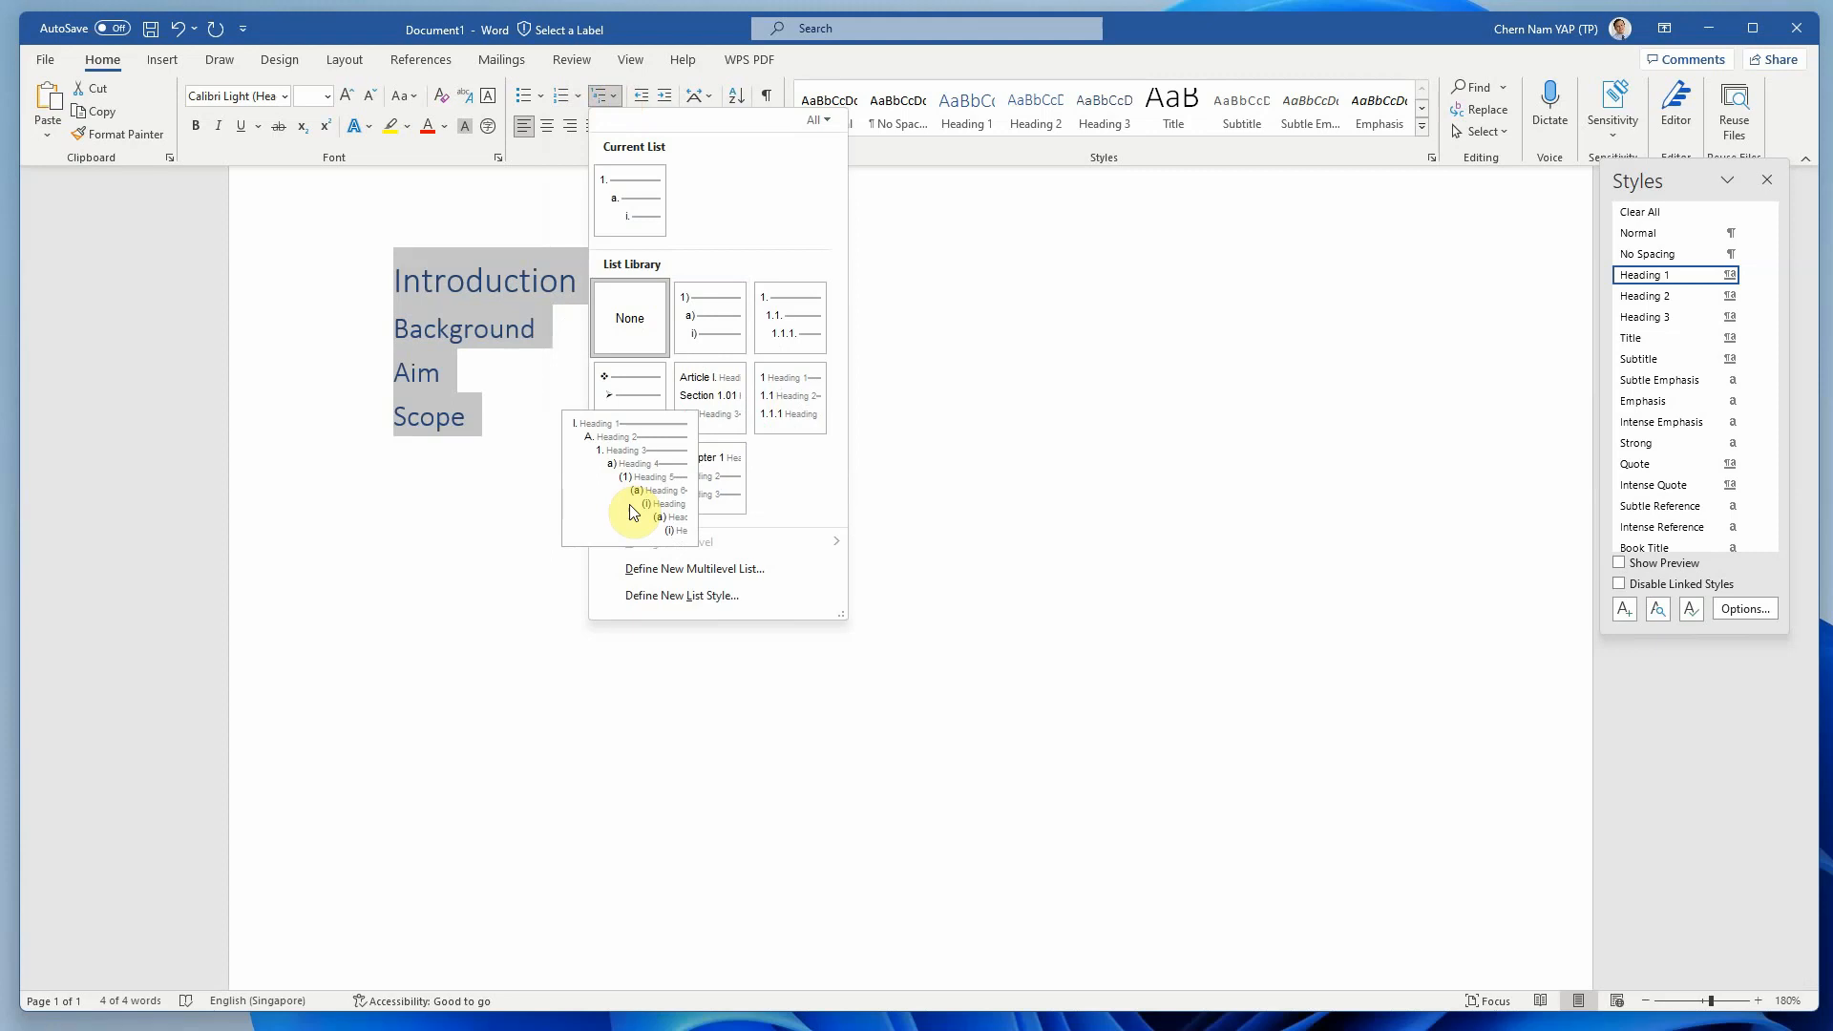
{"action": "mouse_move", "coordinate": [710, 494]}
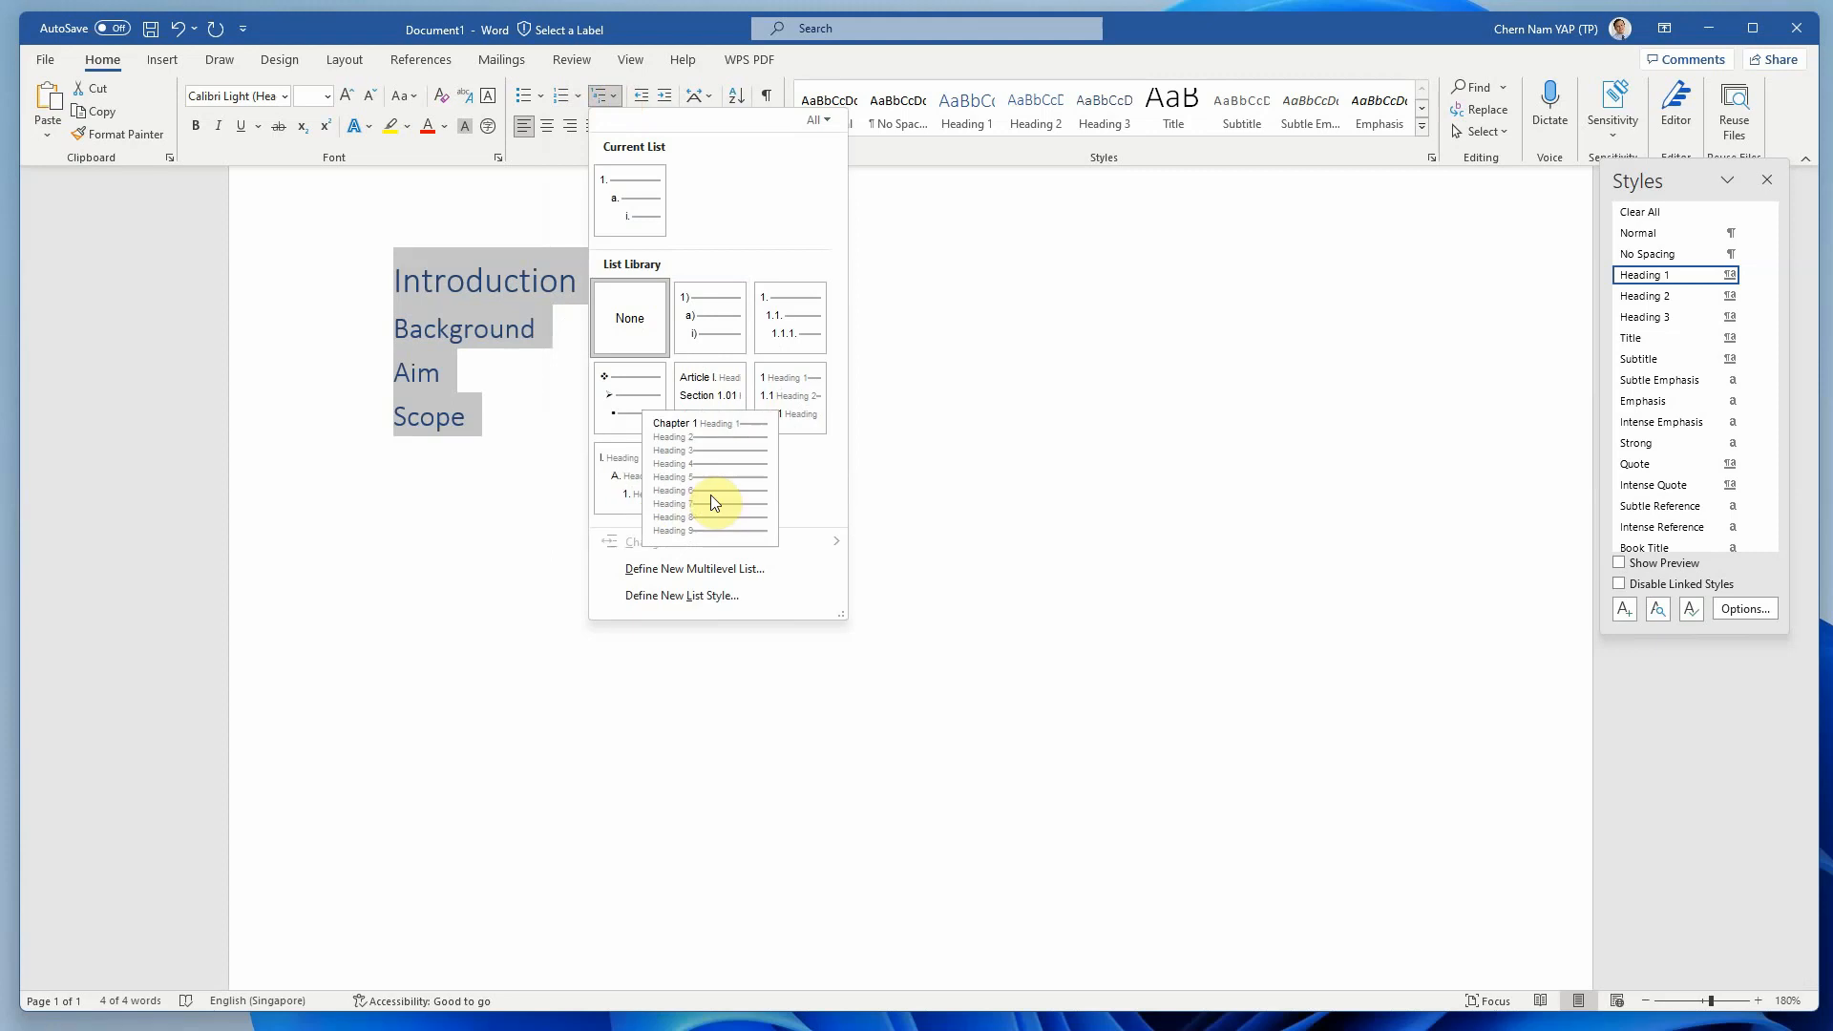
{"action": "left_click", "coordinate": [776, 399]}
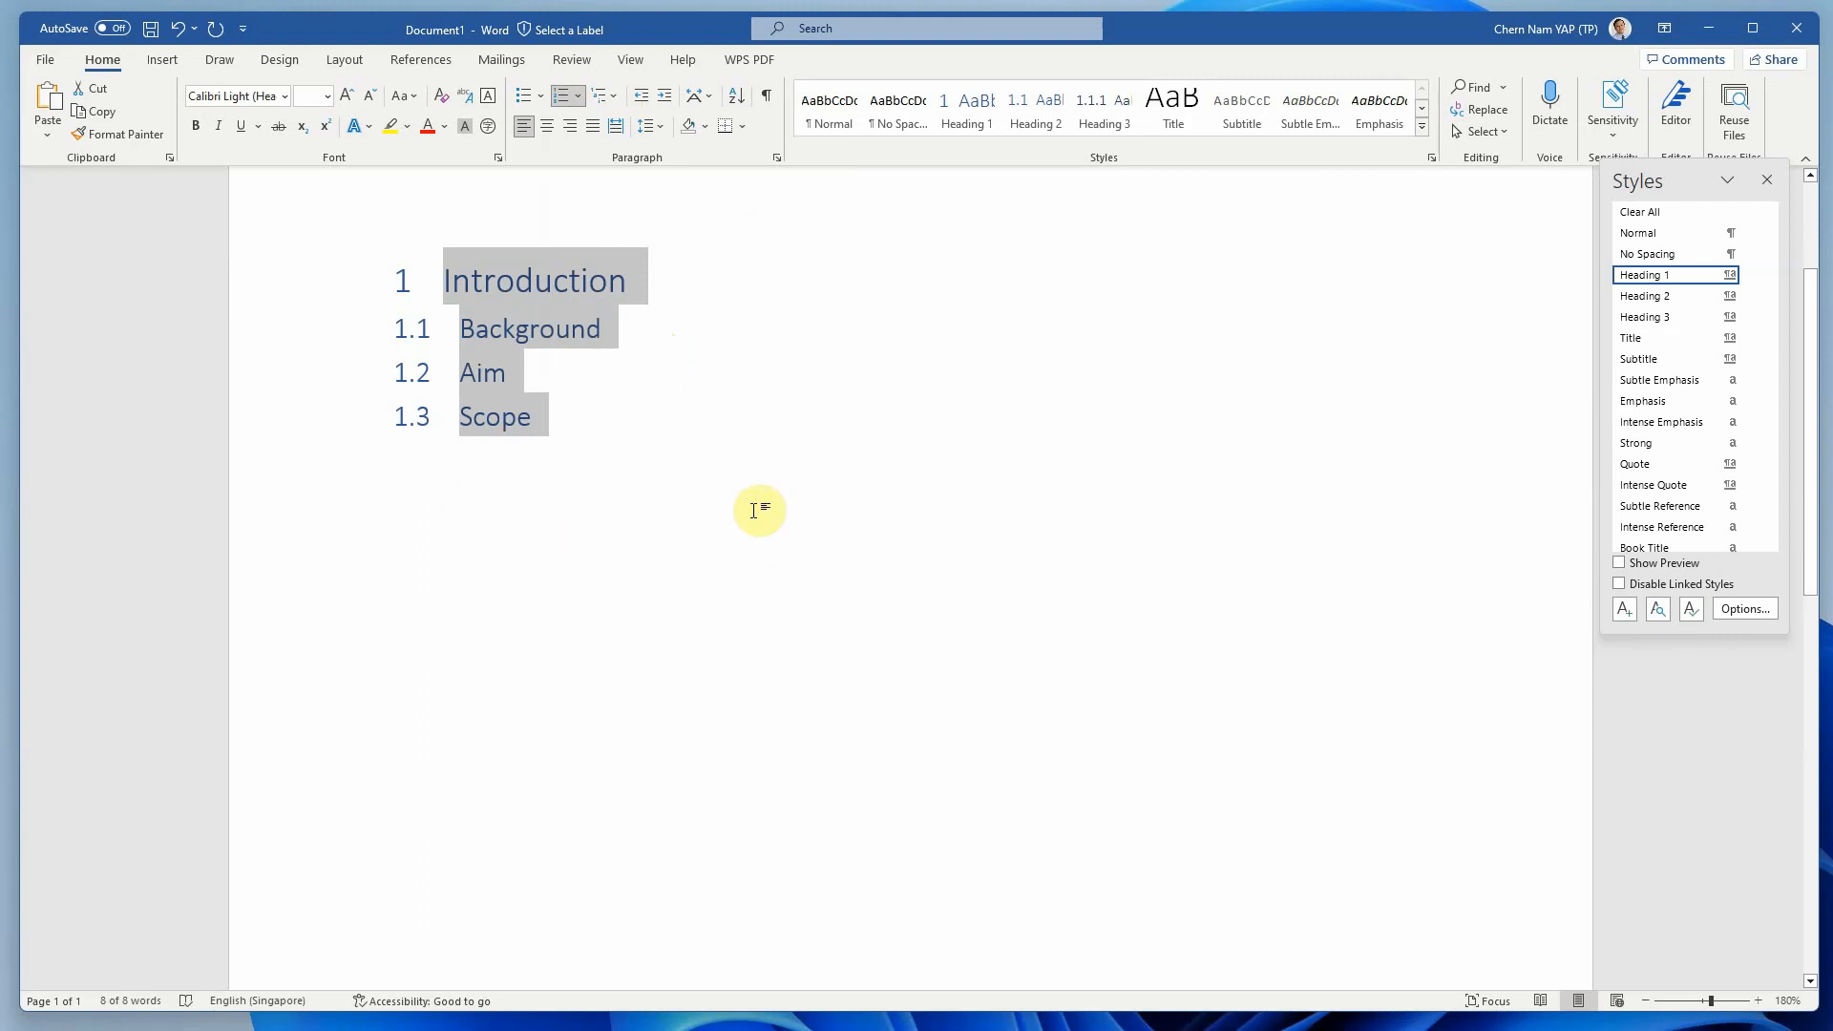
{"action": "scroll", "coordinate": [763, 509], "scroll_direction": "up", "scroll_amount": 3}
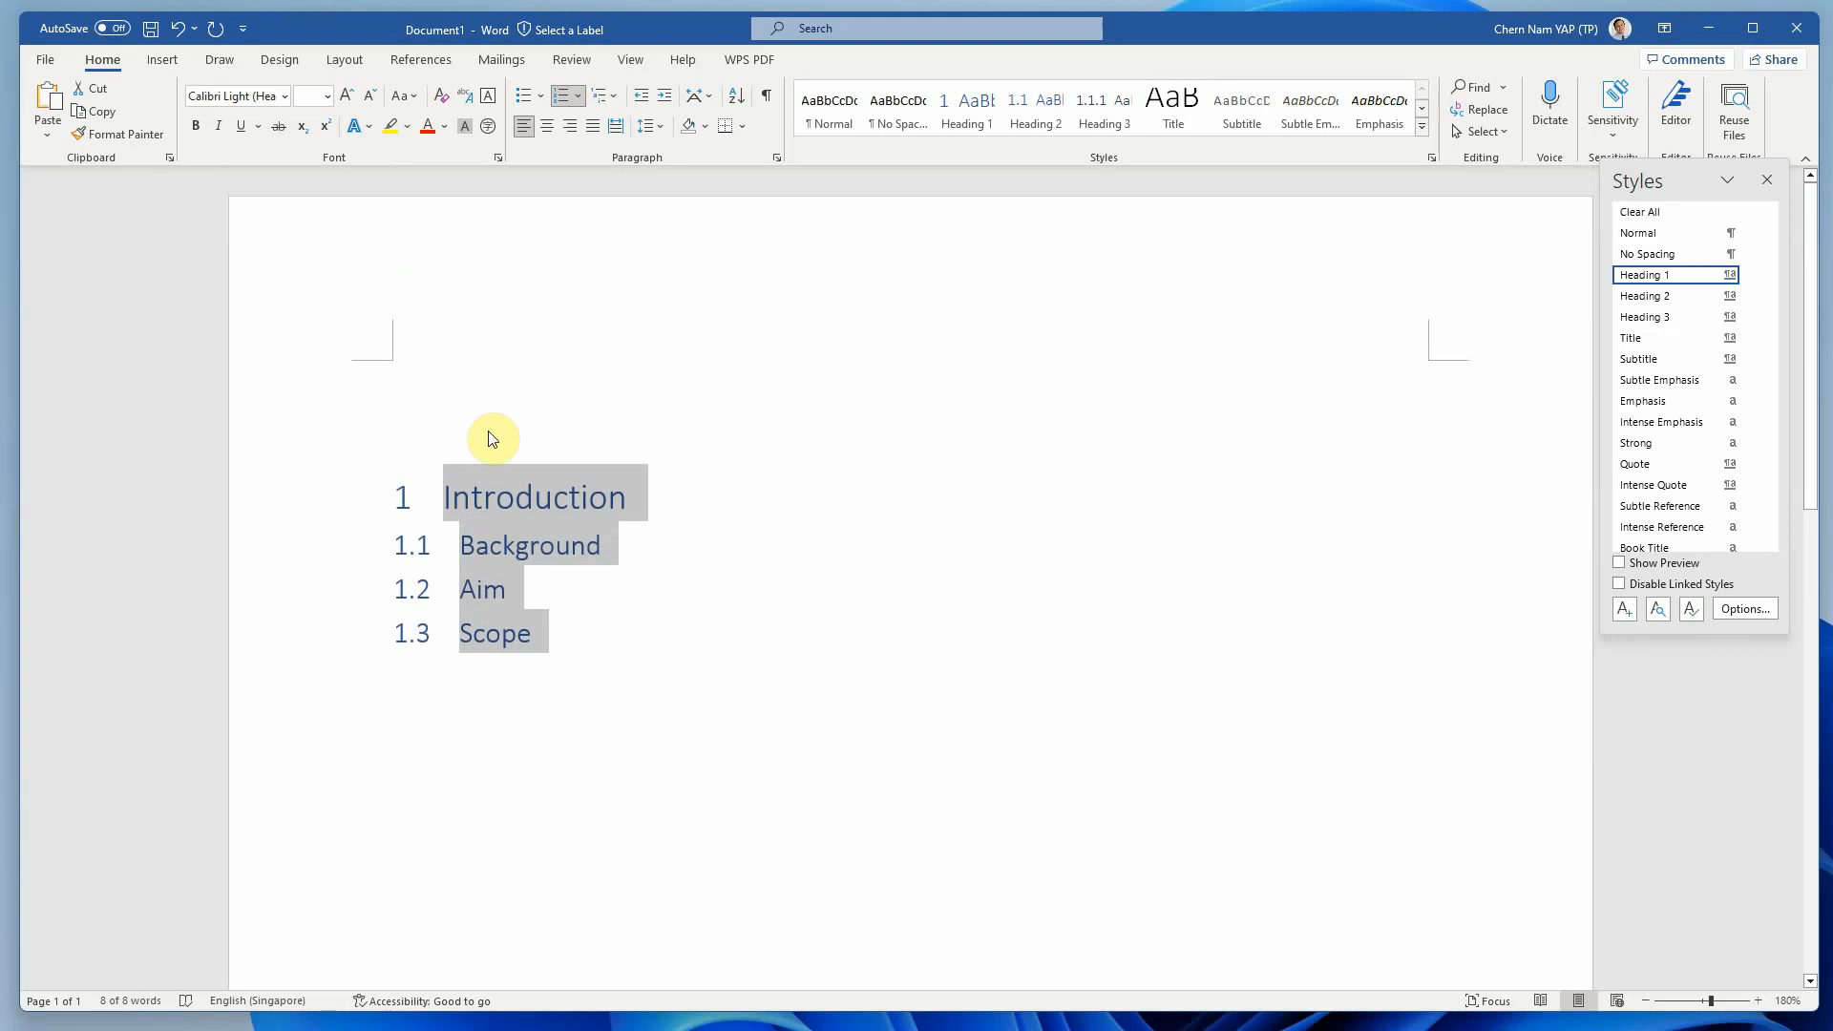
{"action": "left_click", "coordinate": [508, 381]}
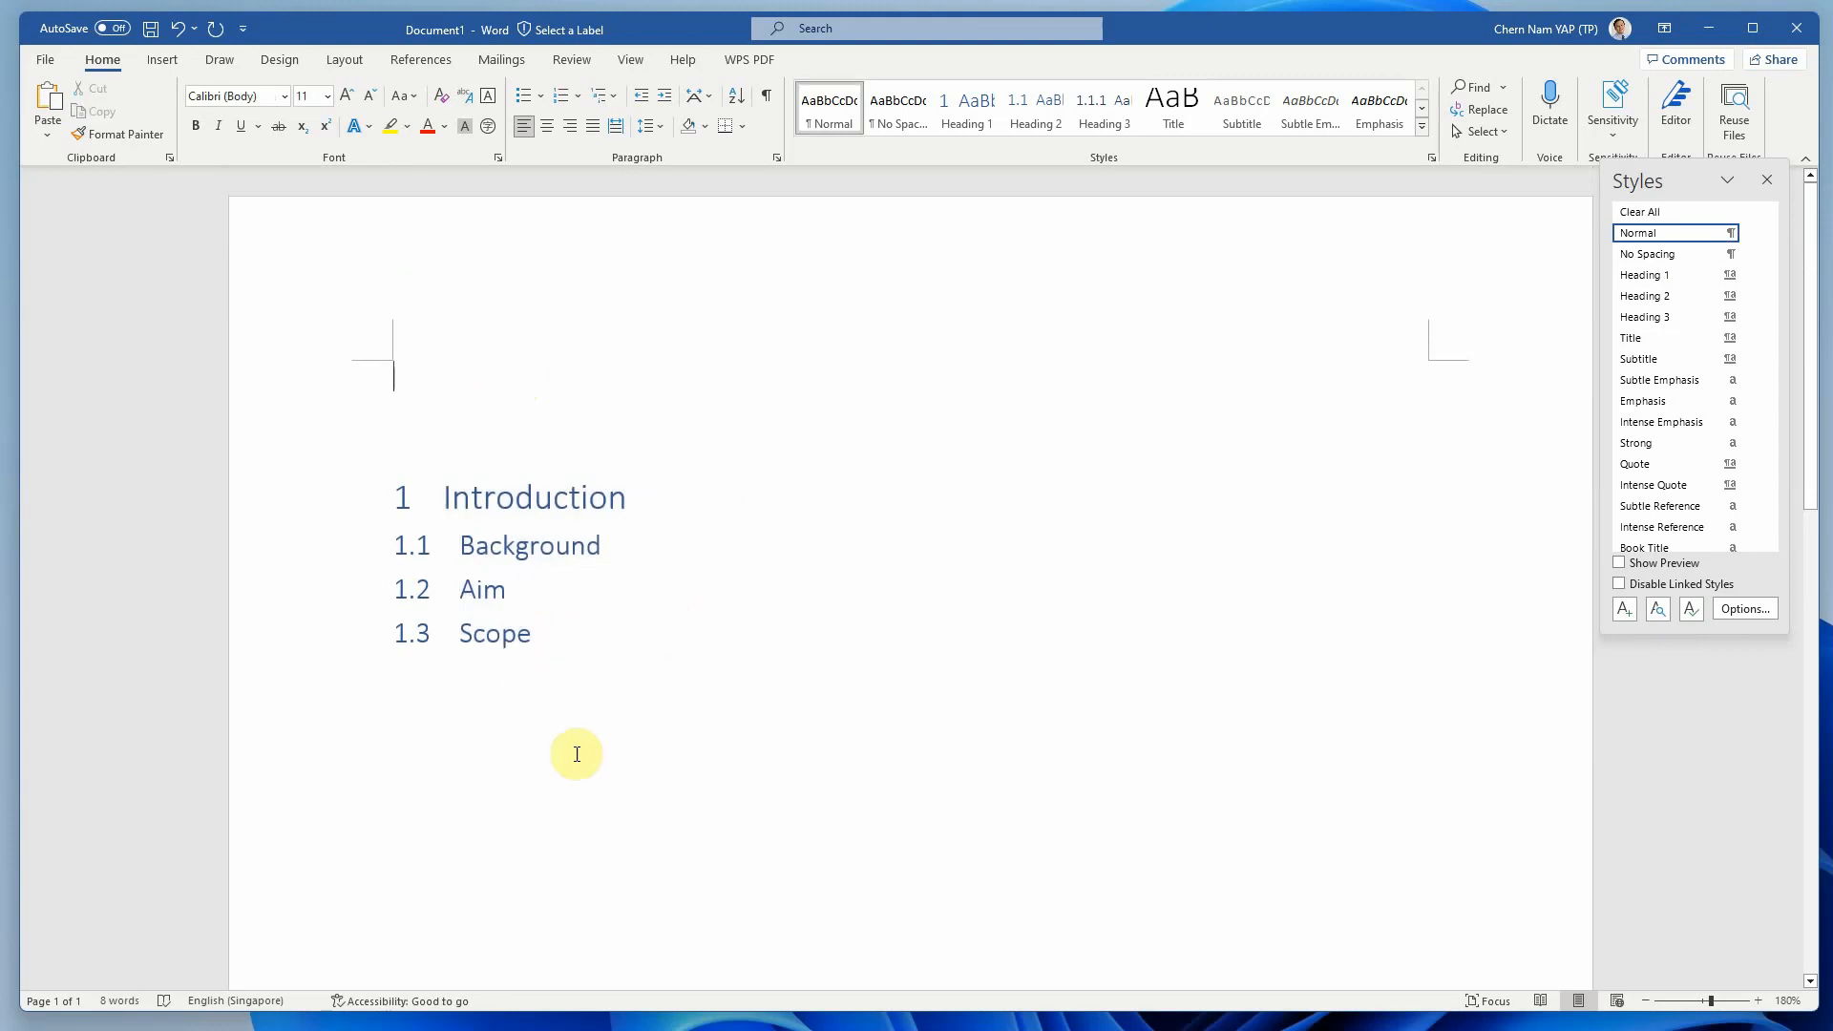
Add the lines Body and Conclusion below the Scope heading, separated by blank lines.
{"action": "left_click", "coordinate": [557, 649]}
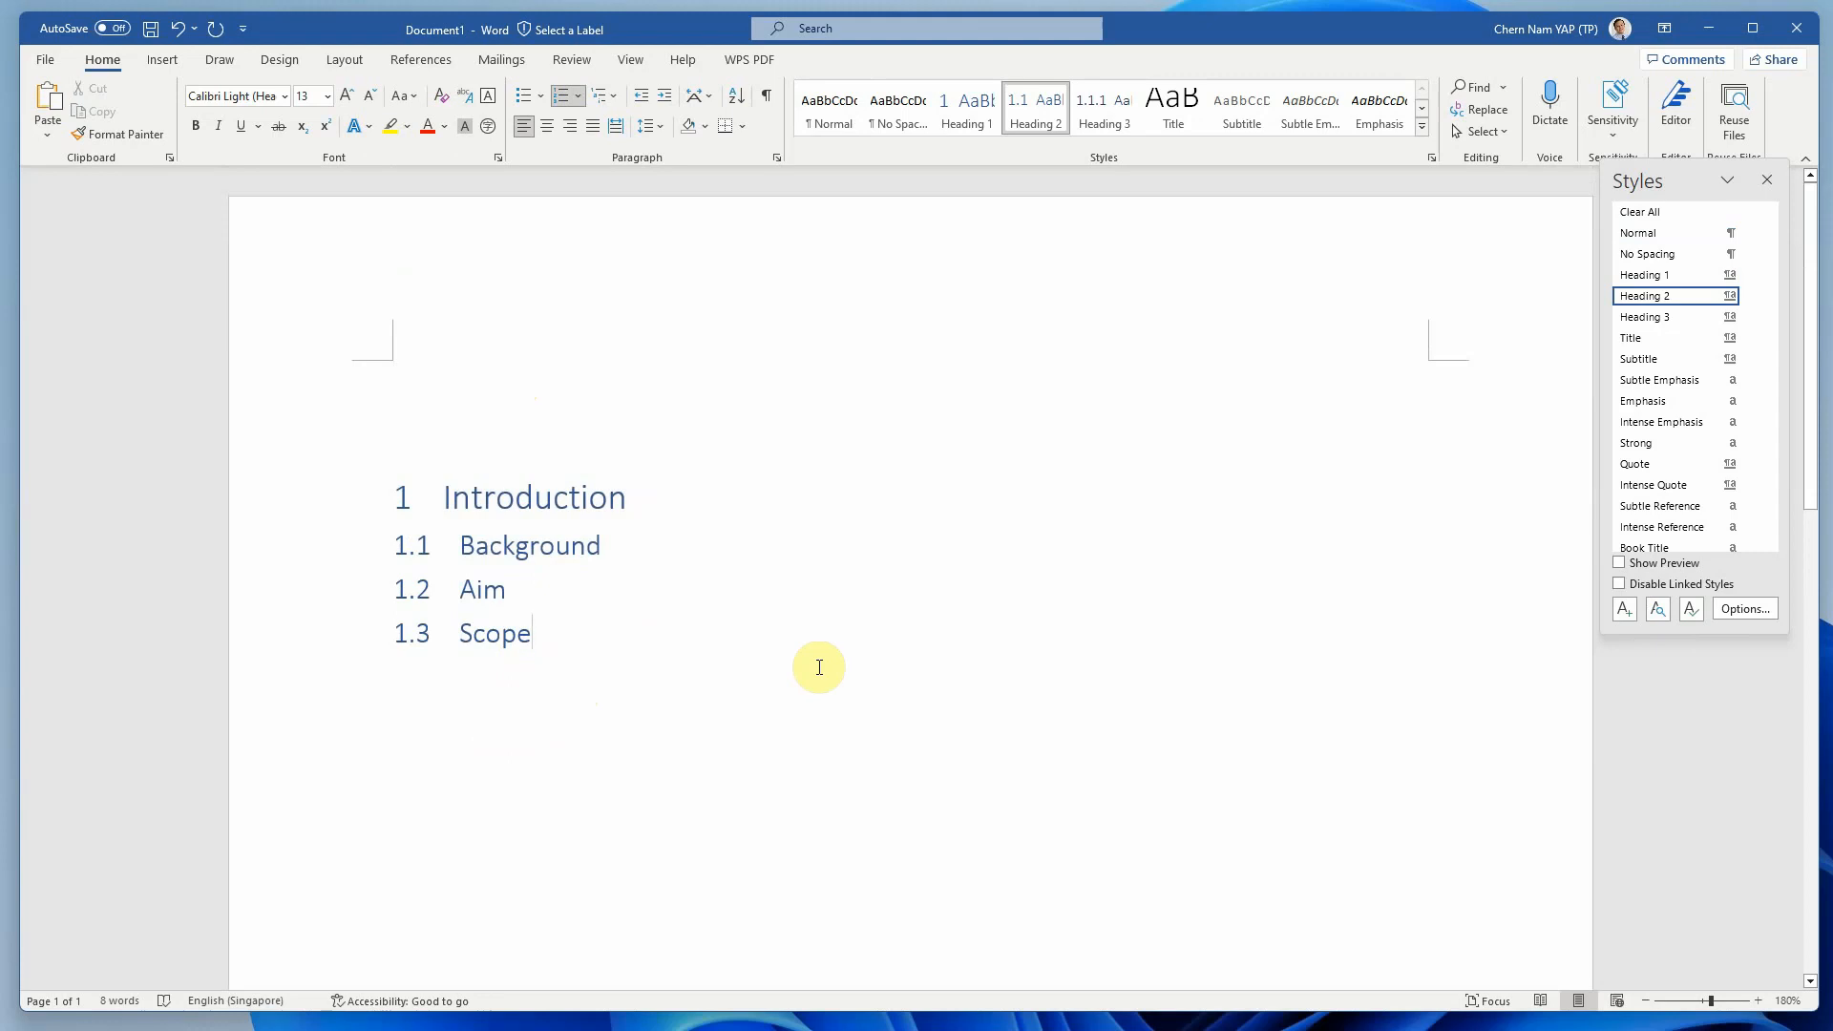
{"action": "key", "text": "Return"}
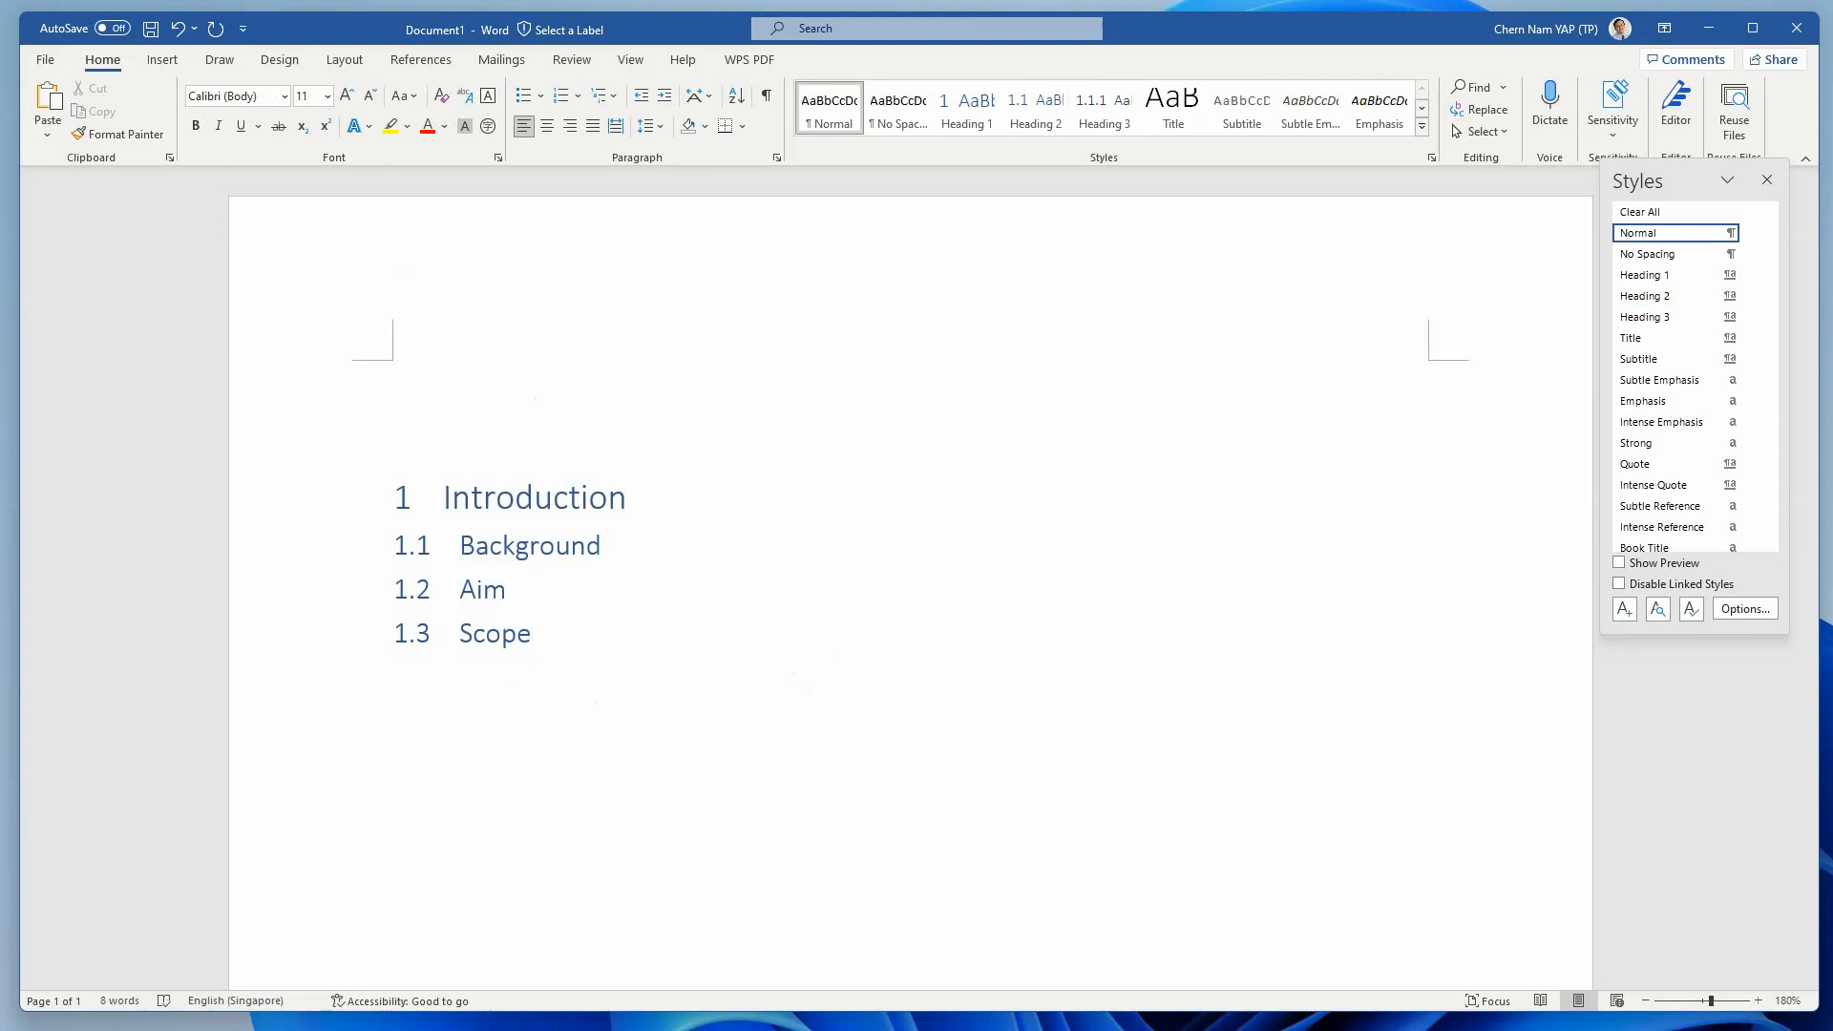
{"action": "type", "text": "B"}
{"action": "key", "text": "BackSpace"}
{"action": "type", "text": "Conclusion"}
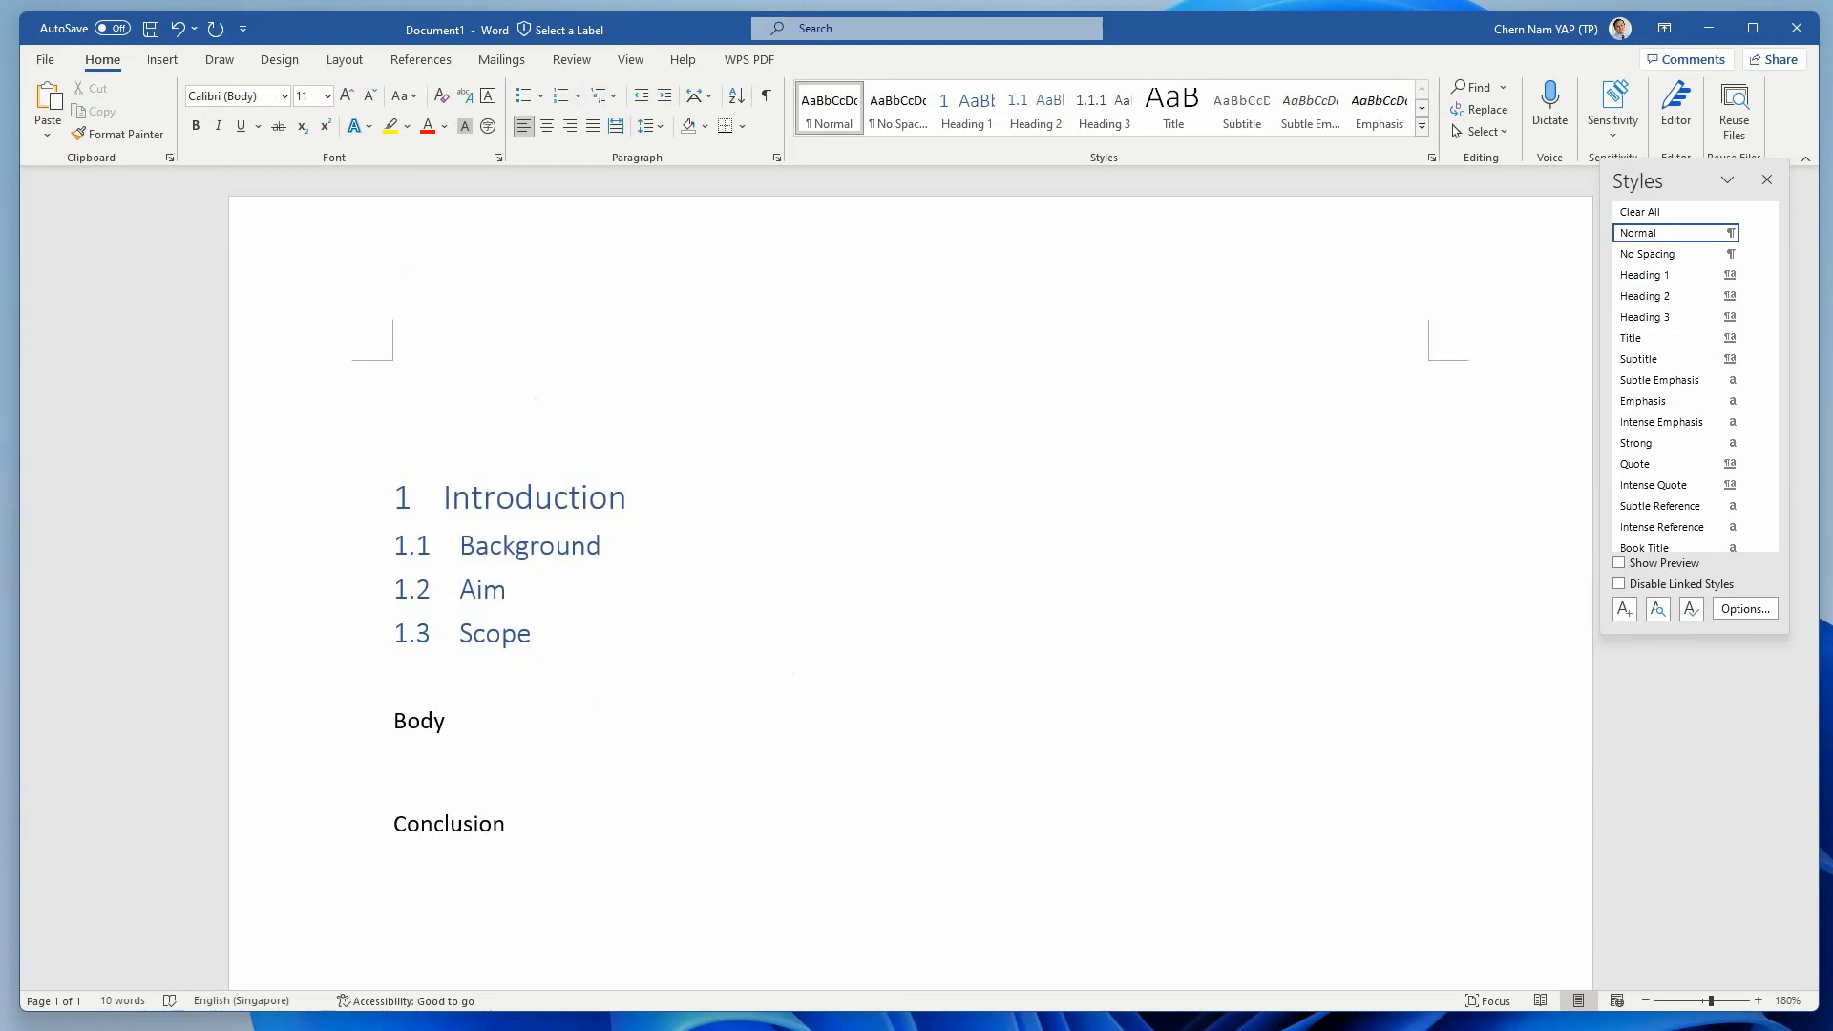
Apply the Heading 1 style to the Body and Conclusion lines.
{"action": "scroll", "coordinate": [486, 912], "scroll_direction": "down", "scroll_amount": 3}
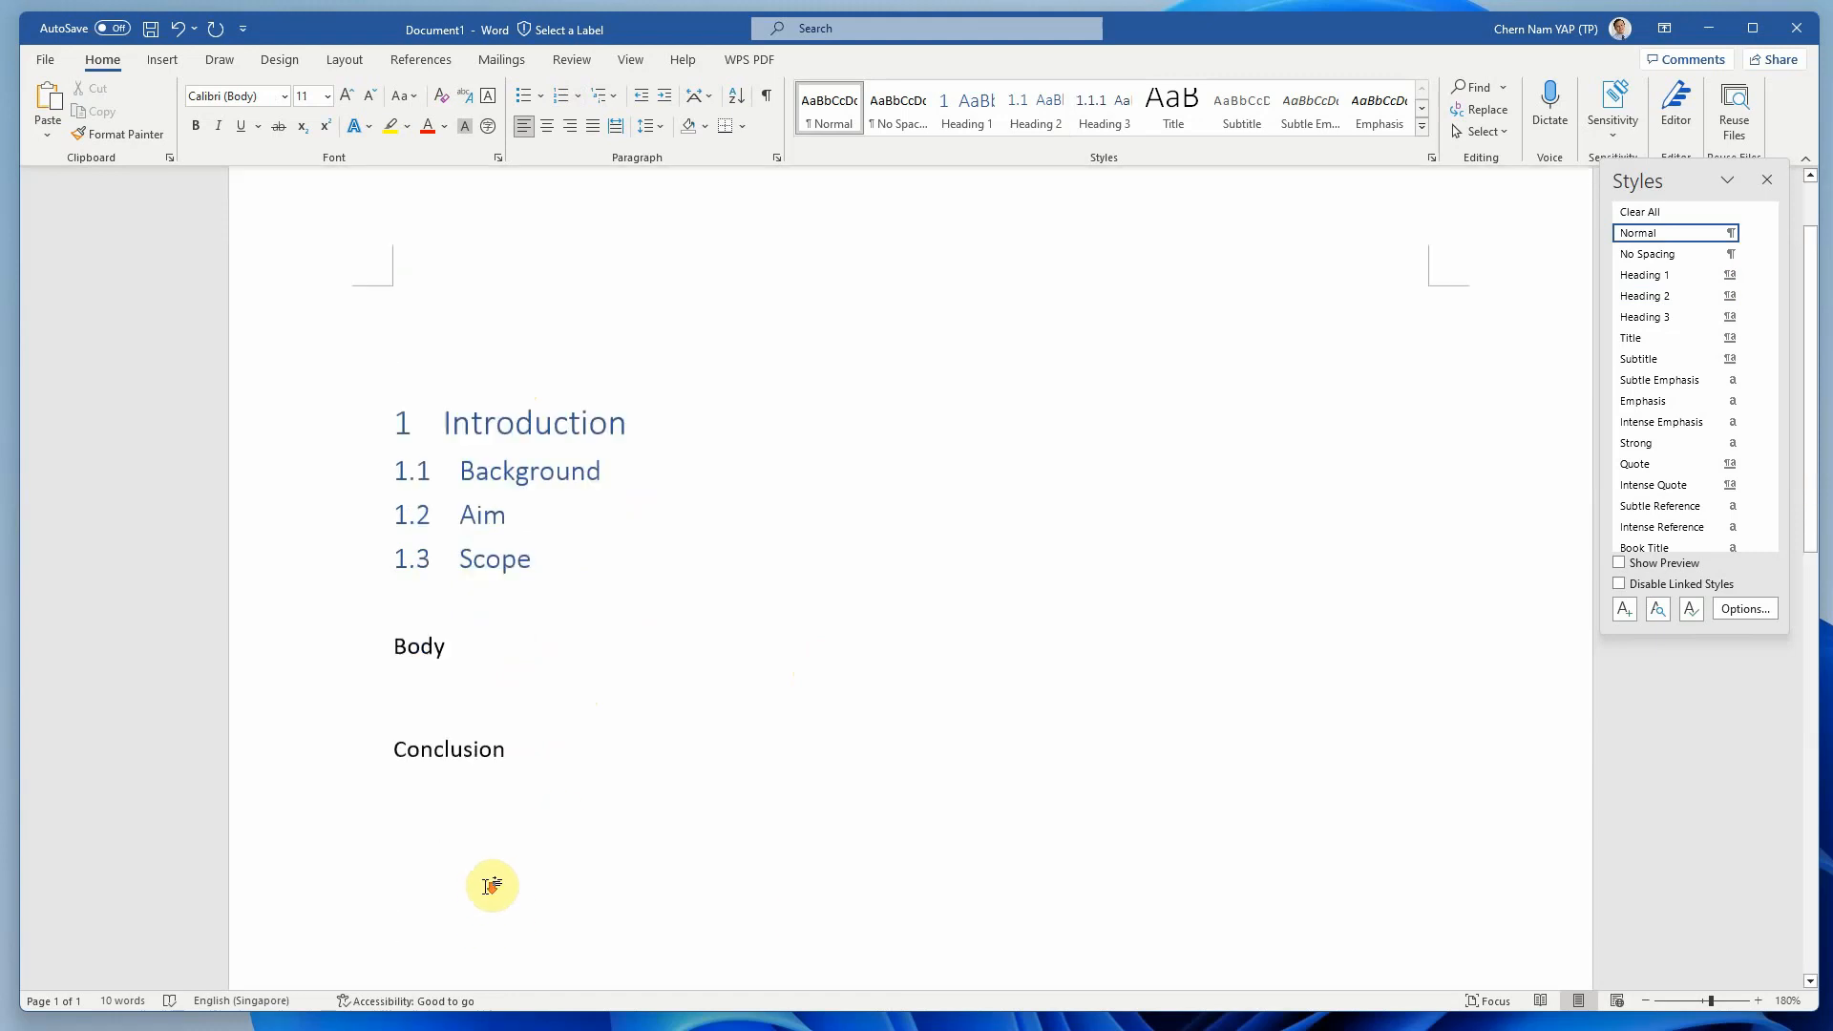
{"action": "left_click", "coordinate": [361, 560]}
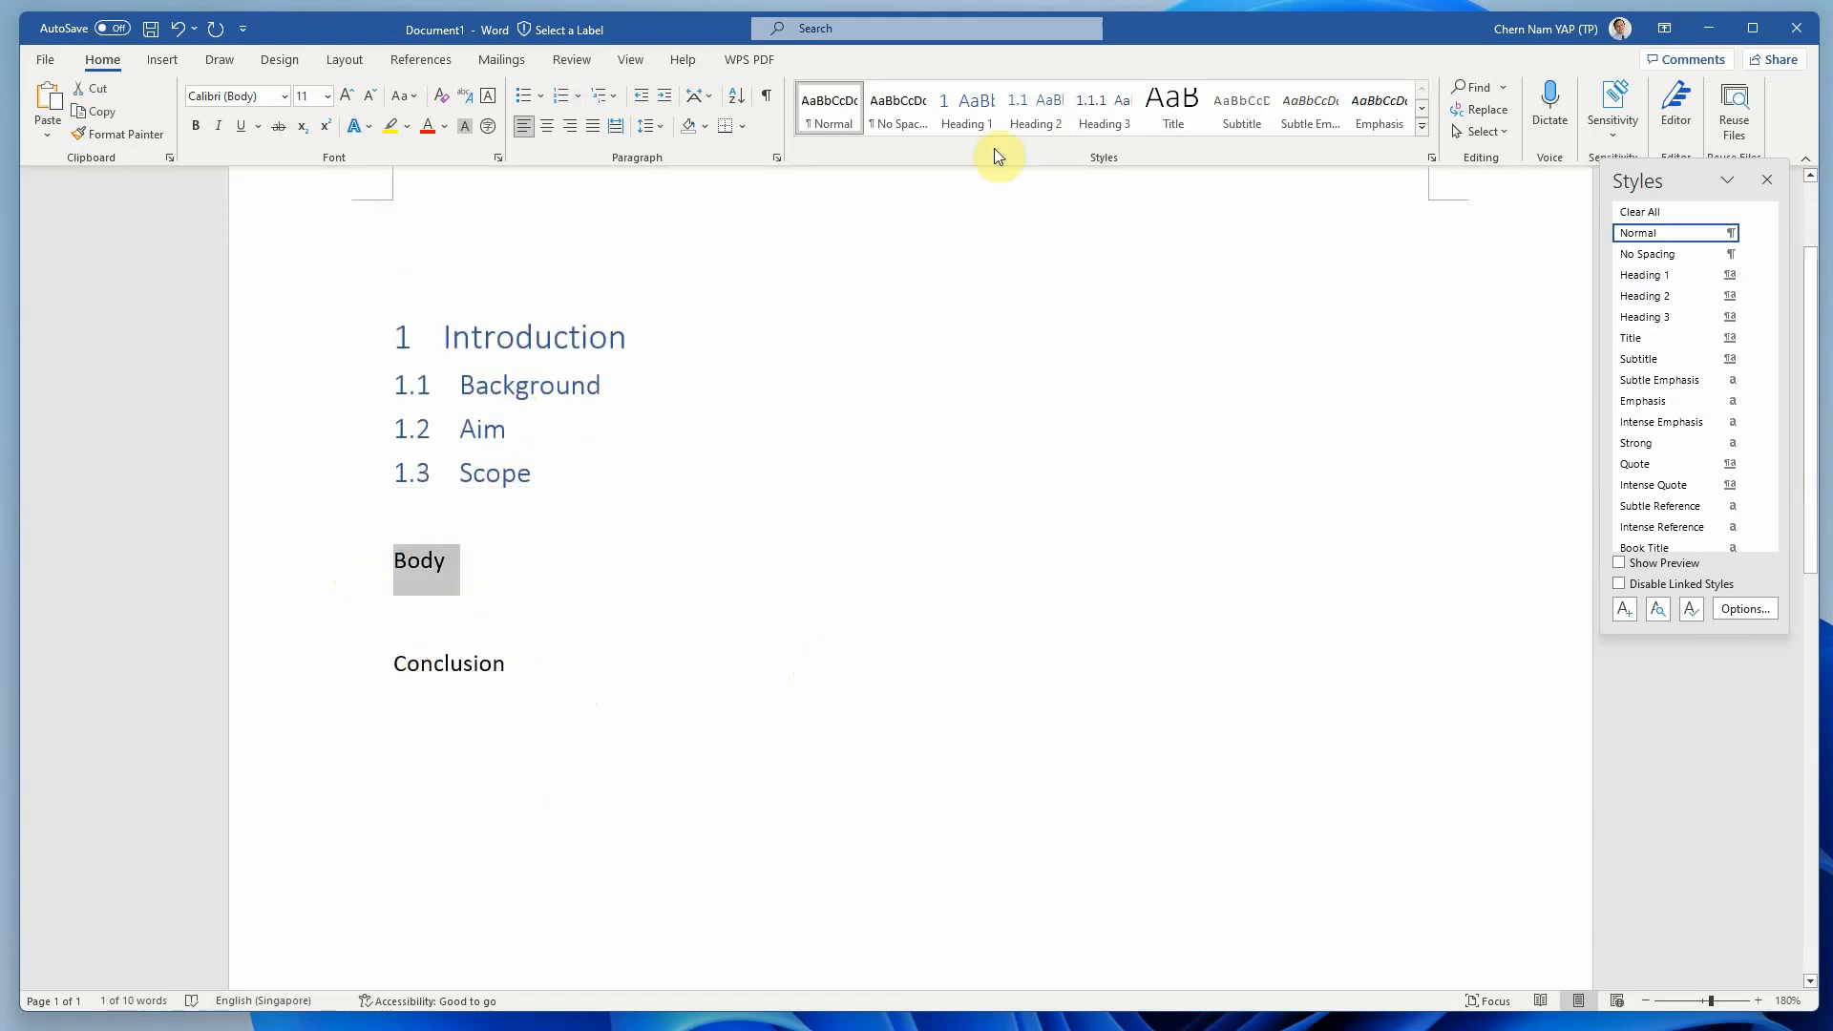
{"action": "left_click", "coordinate": [964, 107]}
{"action": "left_click", "coordinate": [347, 698]}
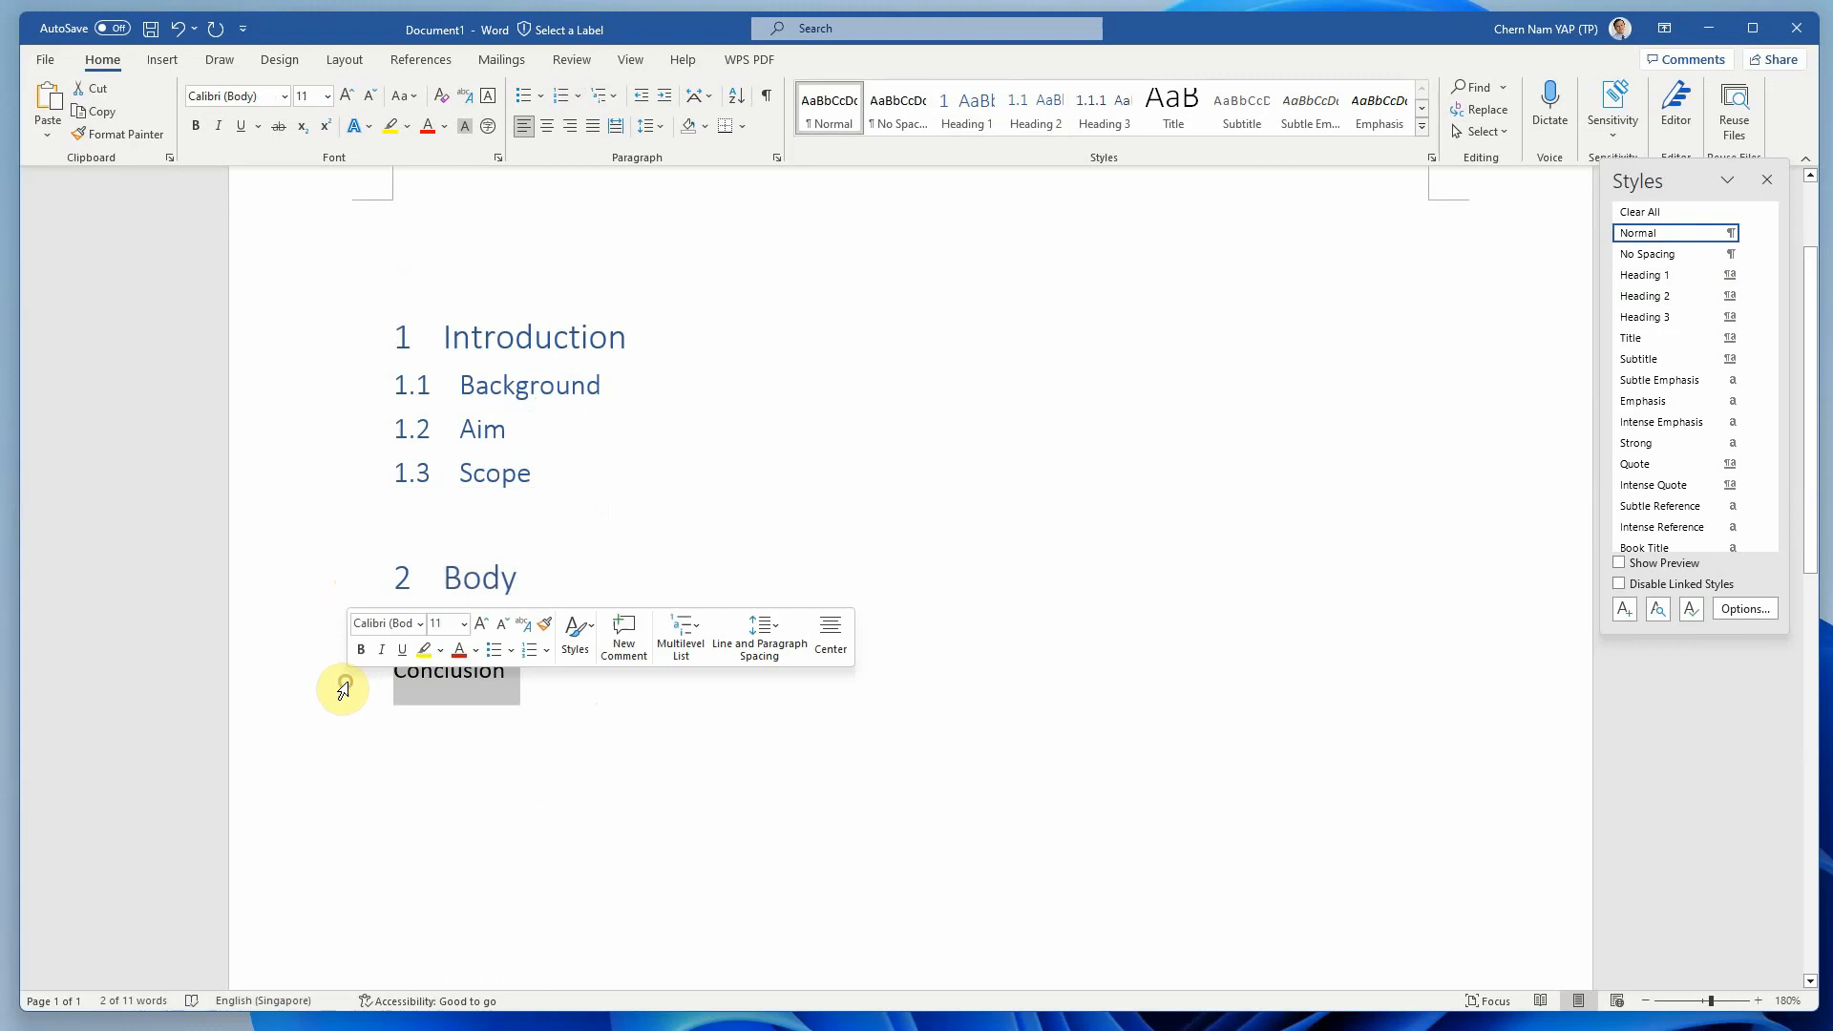
{"action": "left_click", "coordinate": [977, 117]}
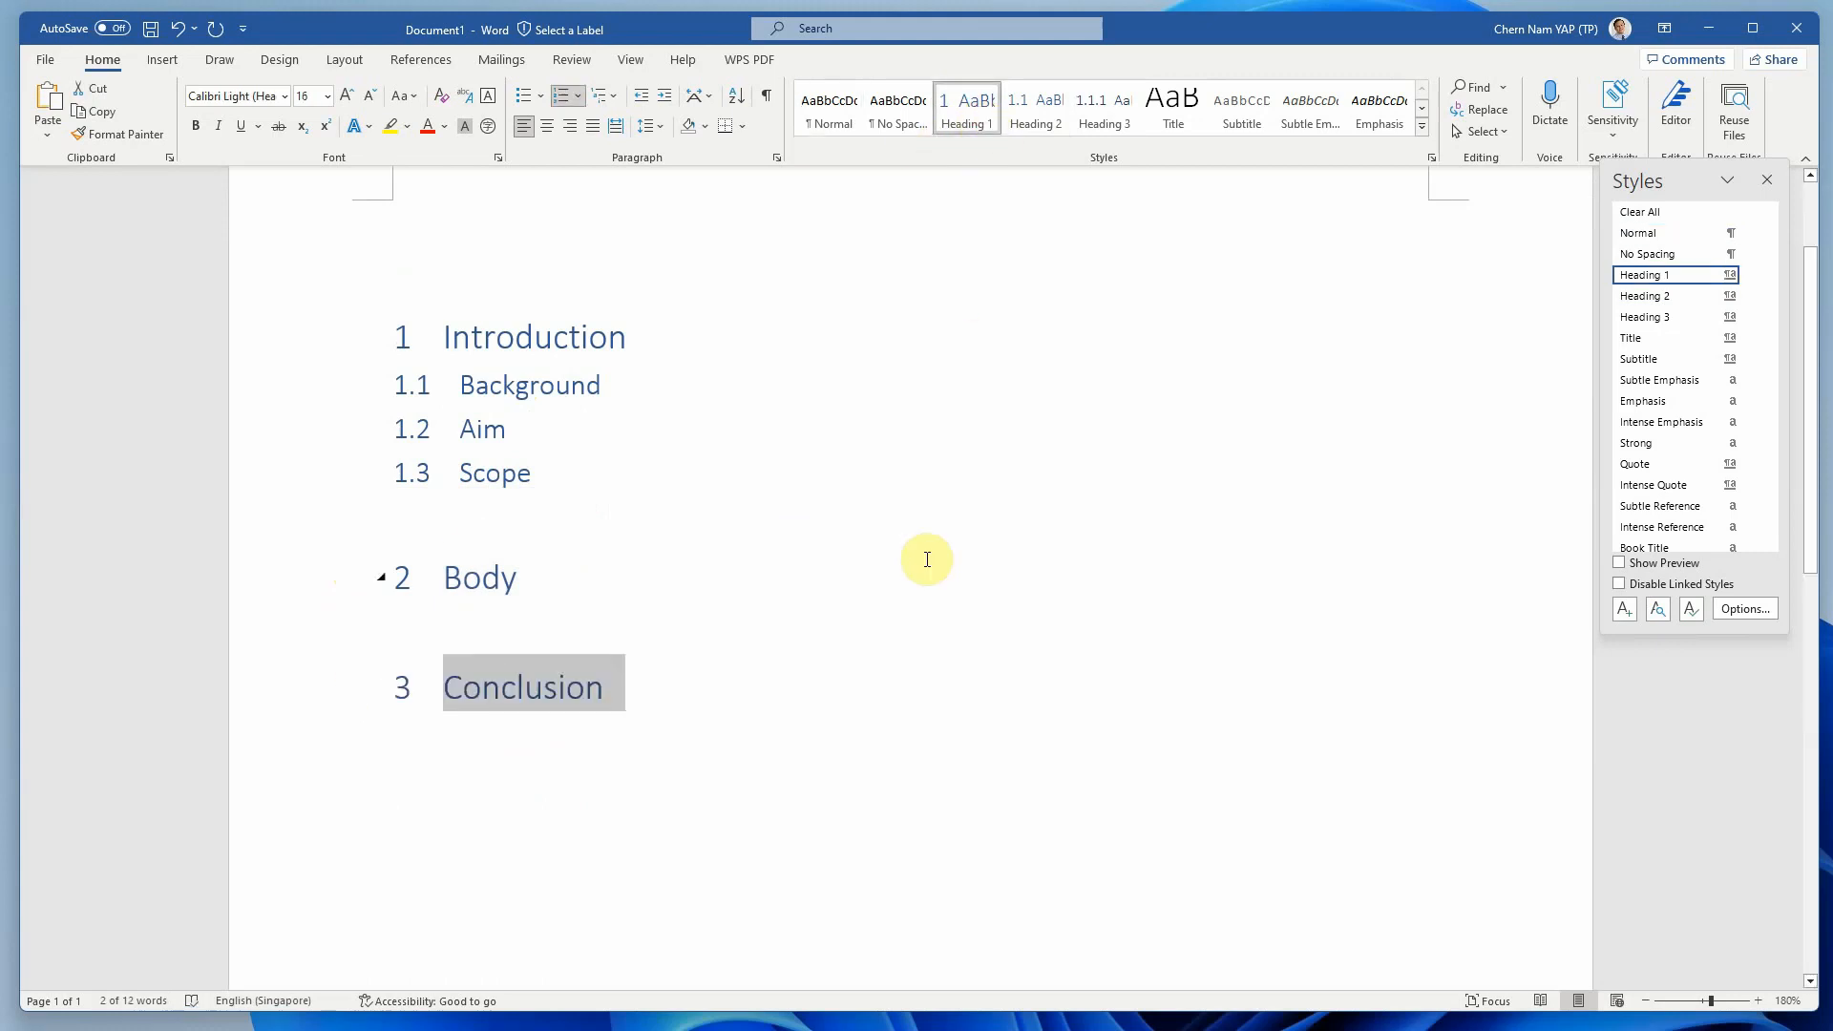
Close the Styles list and set the document zoom to 140%.
{"action": "left_click", "coordinate": [578, 611]}
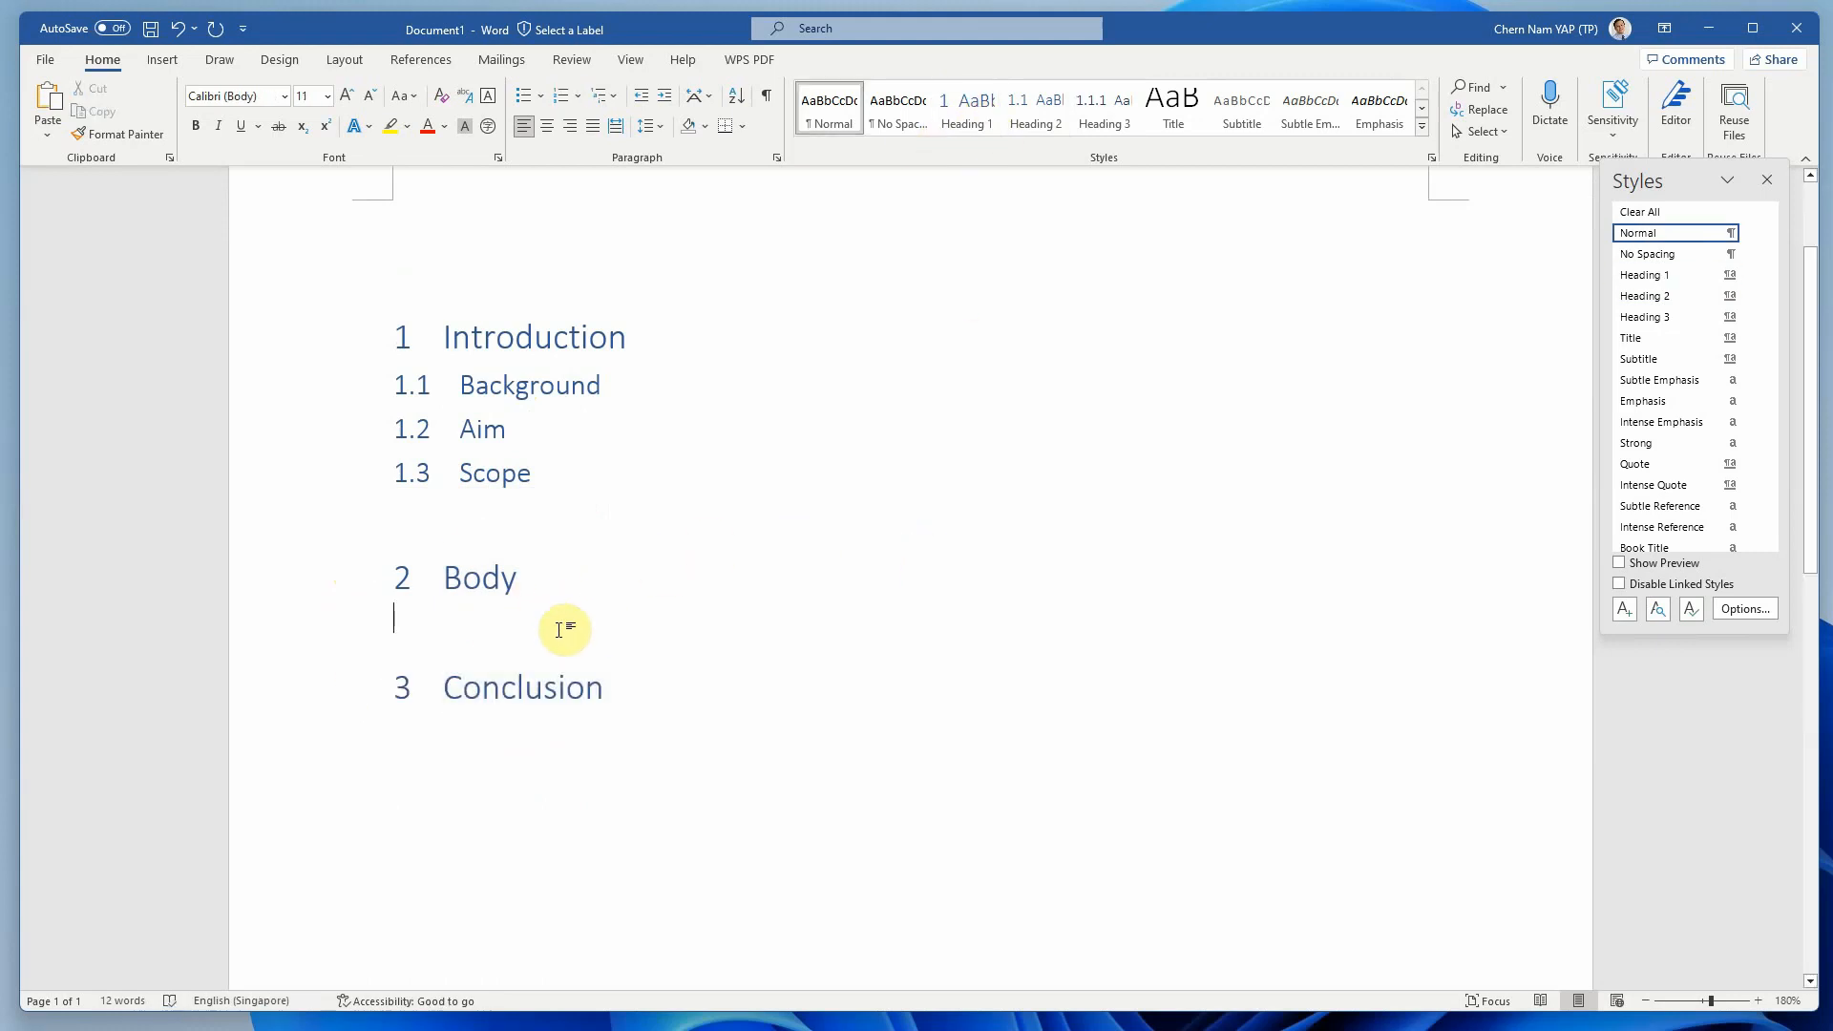
{"action": "scroll", "coordinate": [462, 327], "scroll_direction": "up", "scroll_amount": 3}
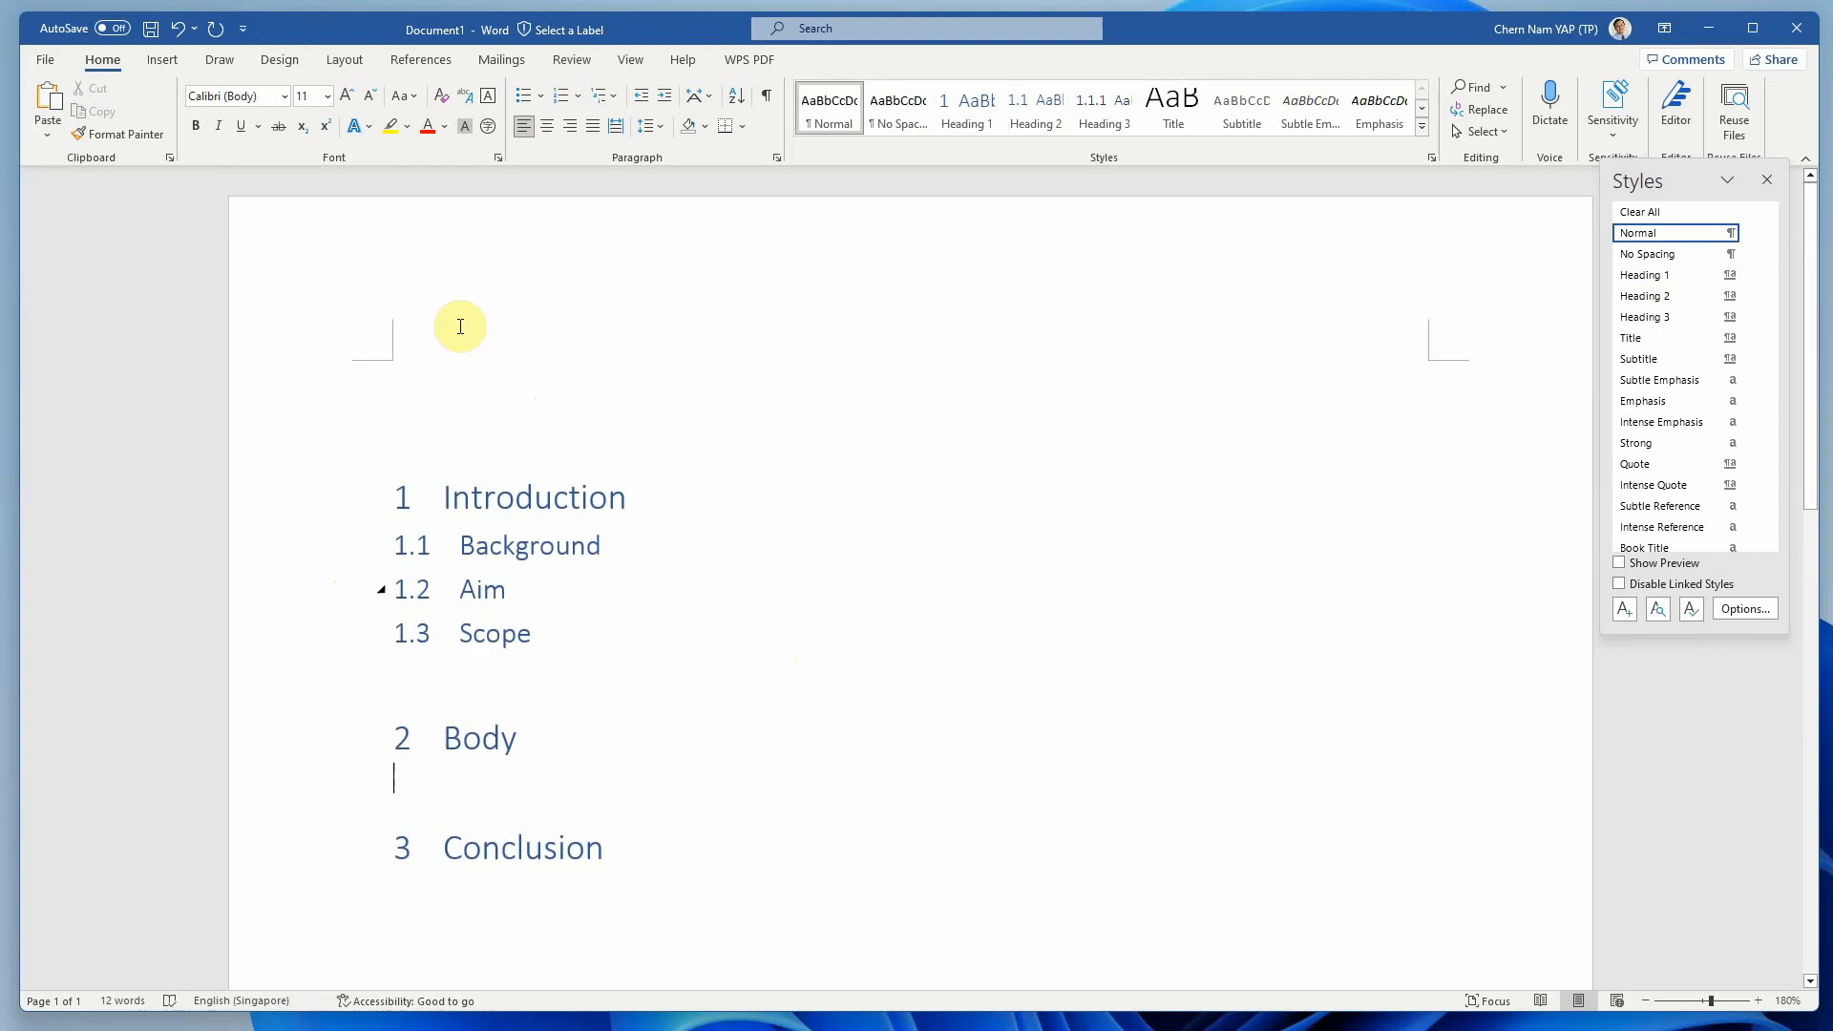
{"action": "scroll", "coordinate": [764, 587], "scroll_direction": "down", "scroll_amount": 10}
{"action": "scroll", "coordinate": [884, 602], "scroll_direction": "up", "scroll_amount": 7}
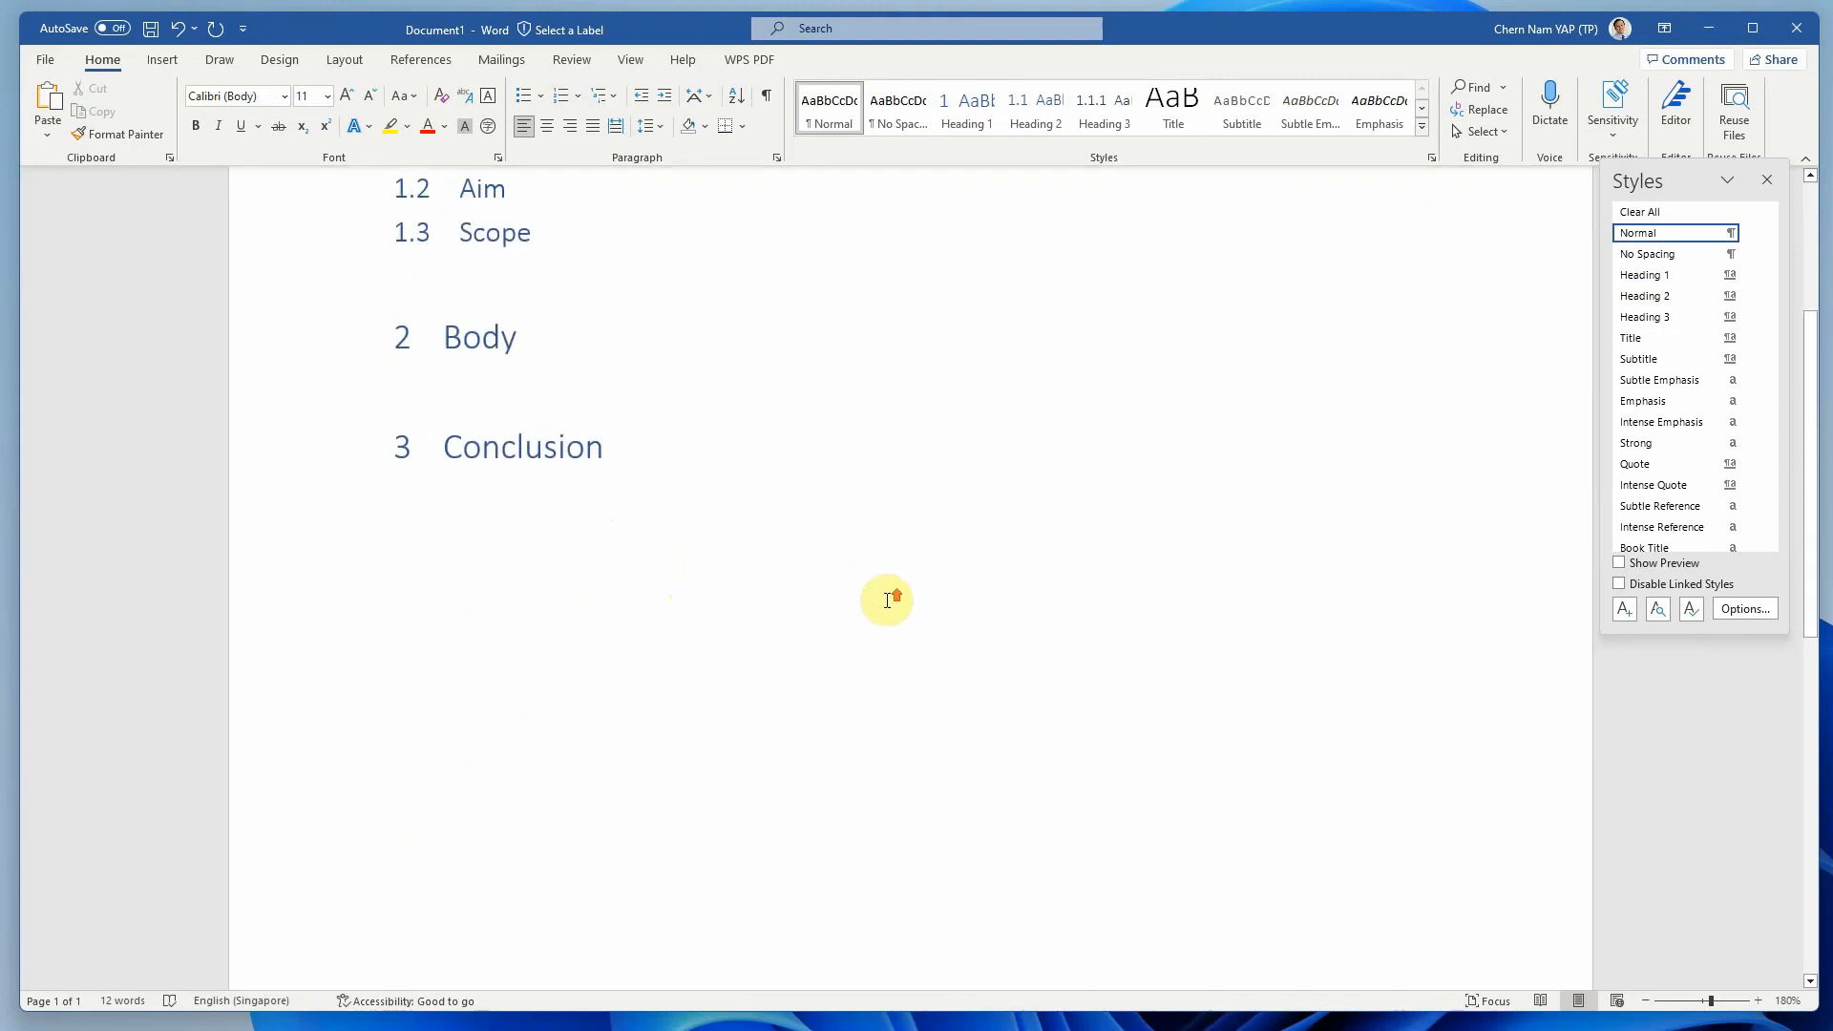
{"action": "left_click", "coordinate": [1765, 188]}
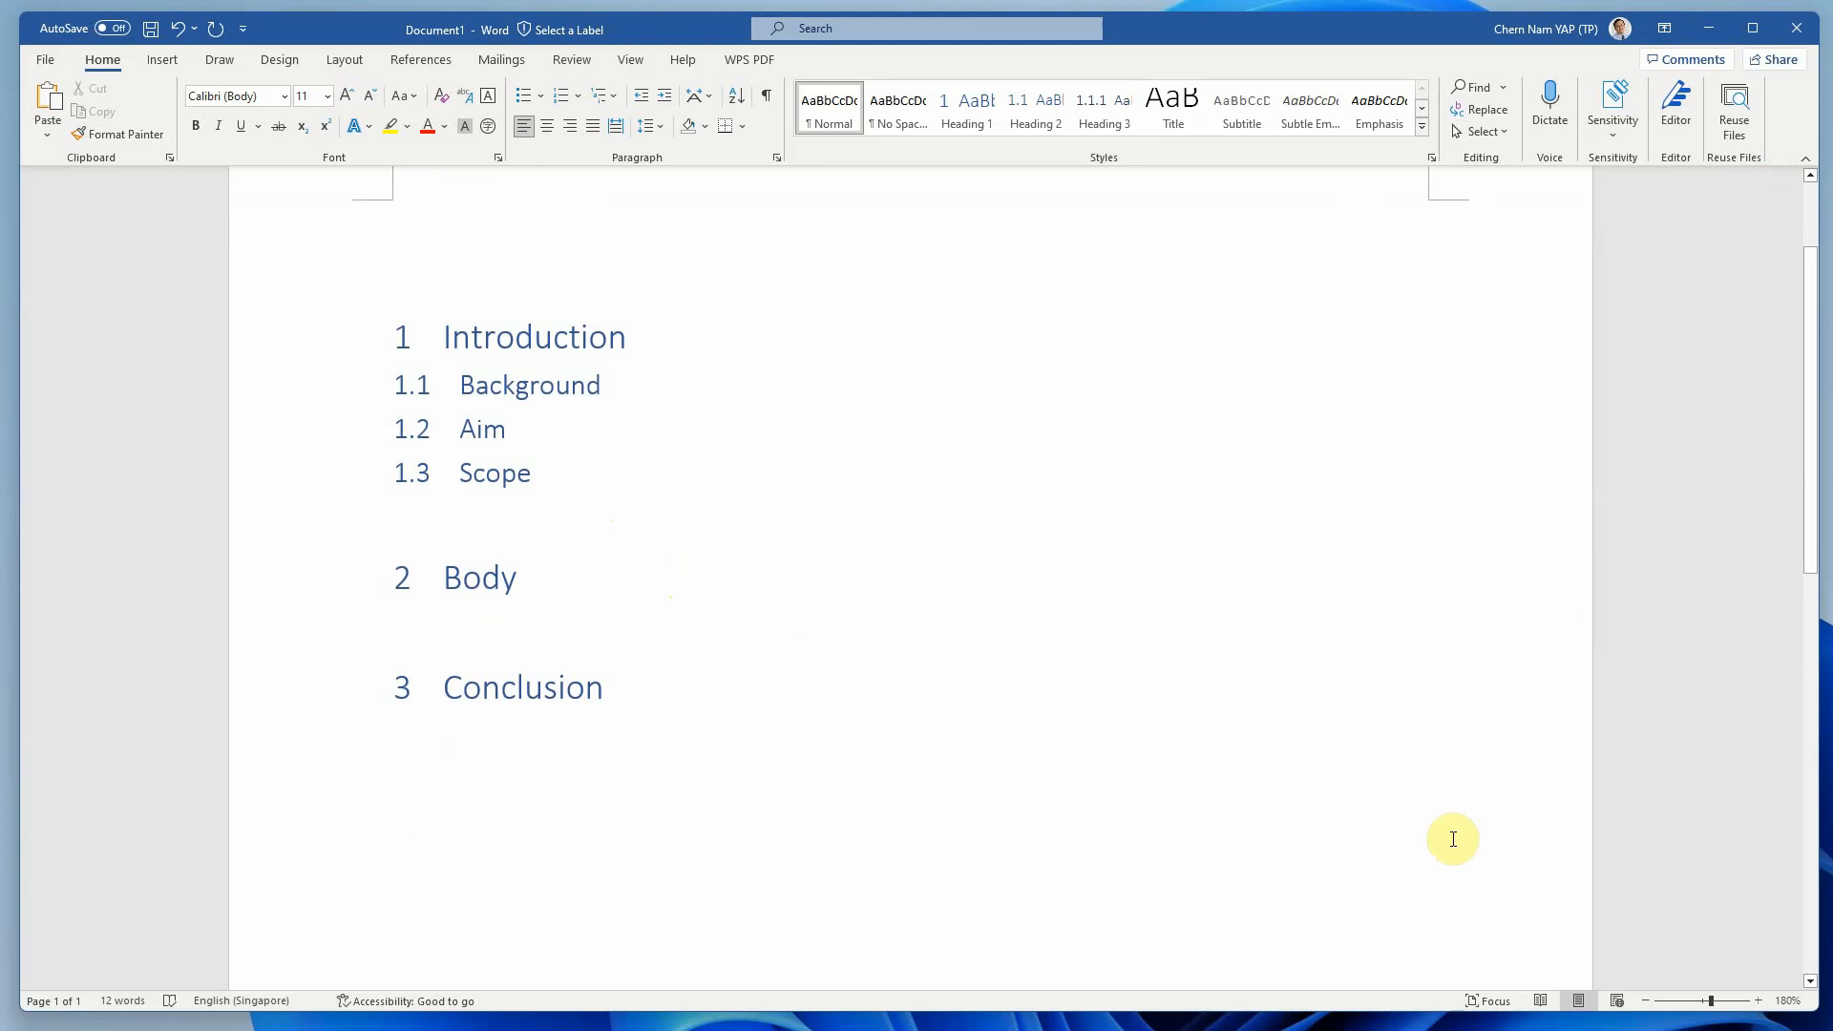
{"action": "left_click", "coordinate": [1758, 1001]}
{"action": "left_click", "coordinate": [1758, 1001]}
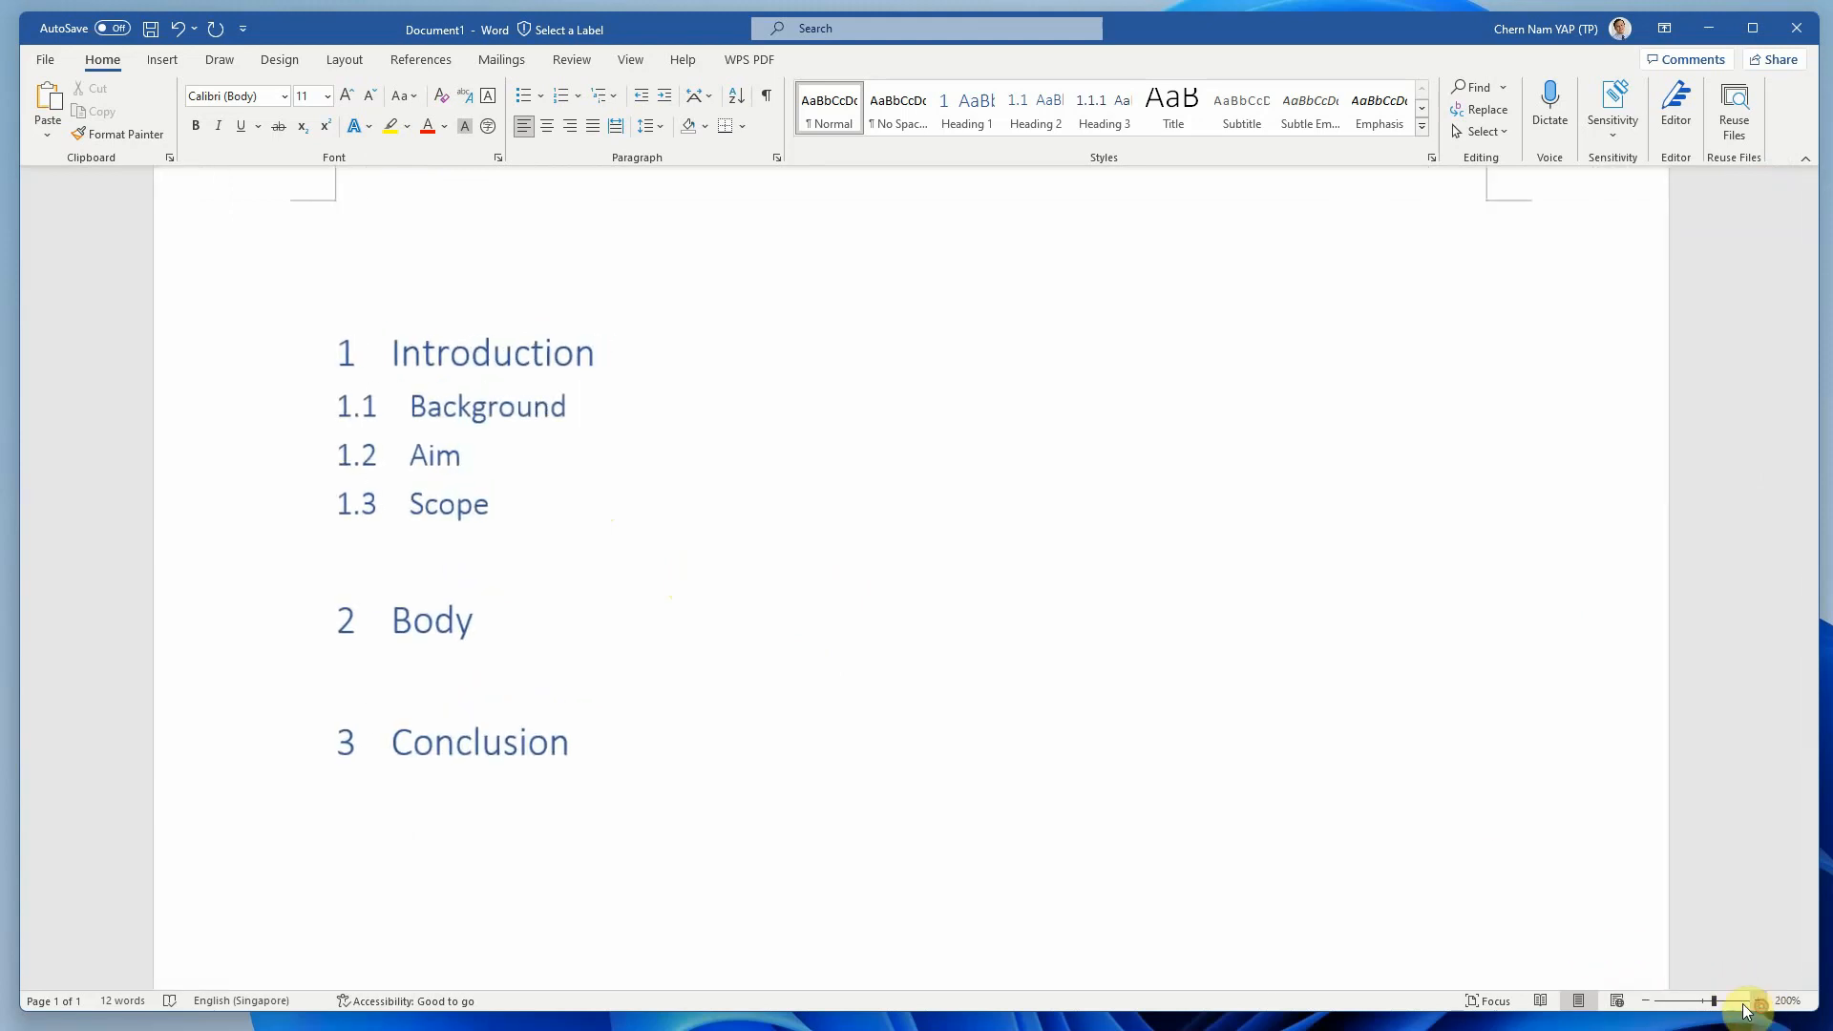
{"action": "left_click", "coordinate": [1644, 1001]}
{"action": "left_click", "coordinate": [1644, 1000]}
{"action": "left_click", "coordinate": [1644, 1000]}
{"action": "left_click", "coordinate": [1644, 1001]}
{"action": "left_click", "coordinate": [1644, 1001]}
{"action": "left_click", "coordinate": [1644, 1000]}
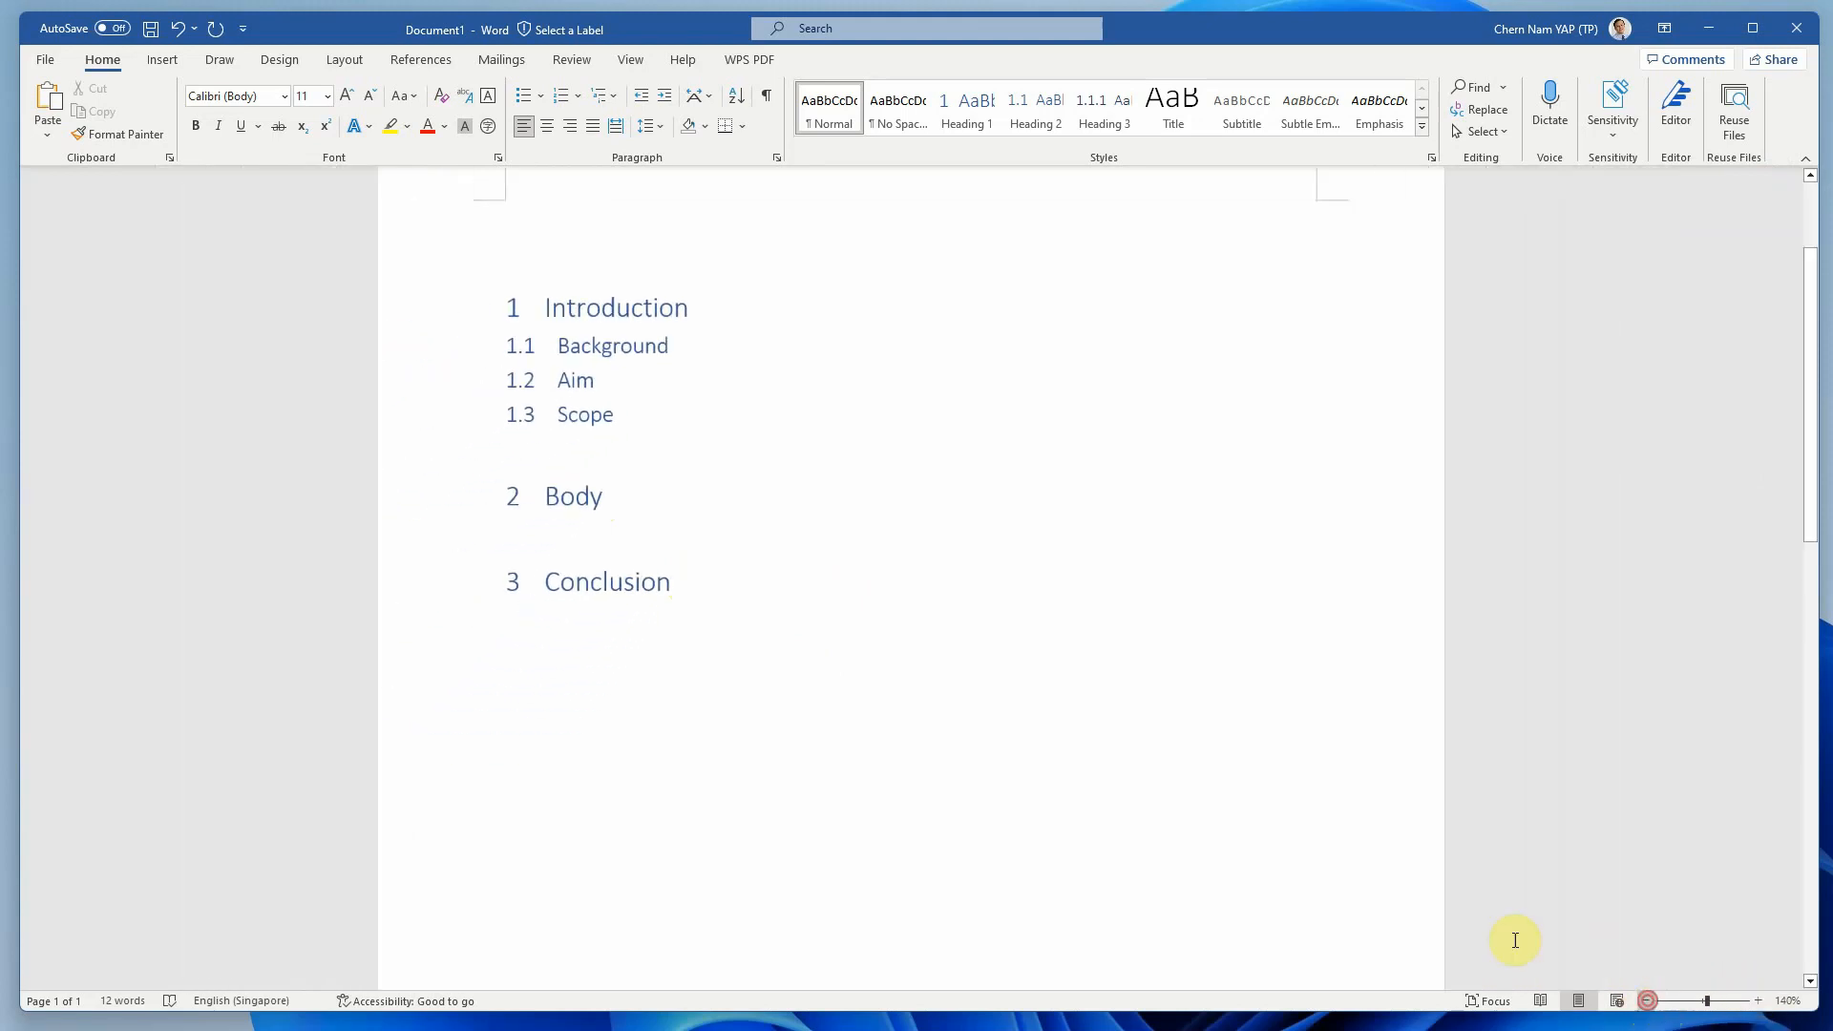
{"action": "scroll", "coordinate": [267, 409], "scroll_direction": "up", "scroll_amount": 2}
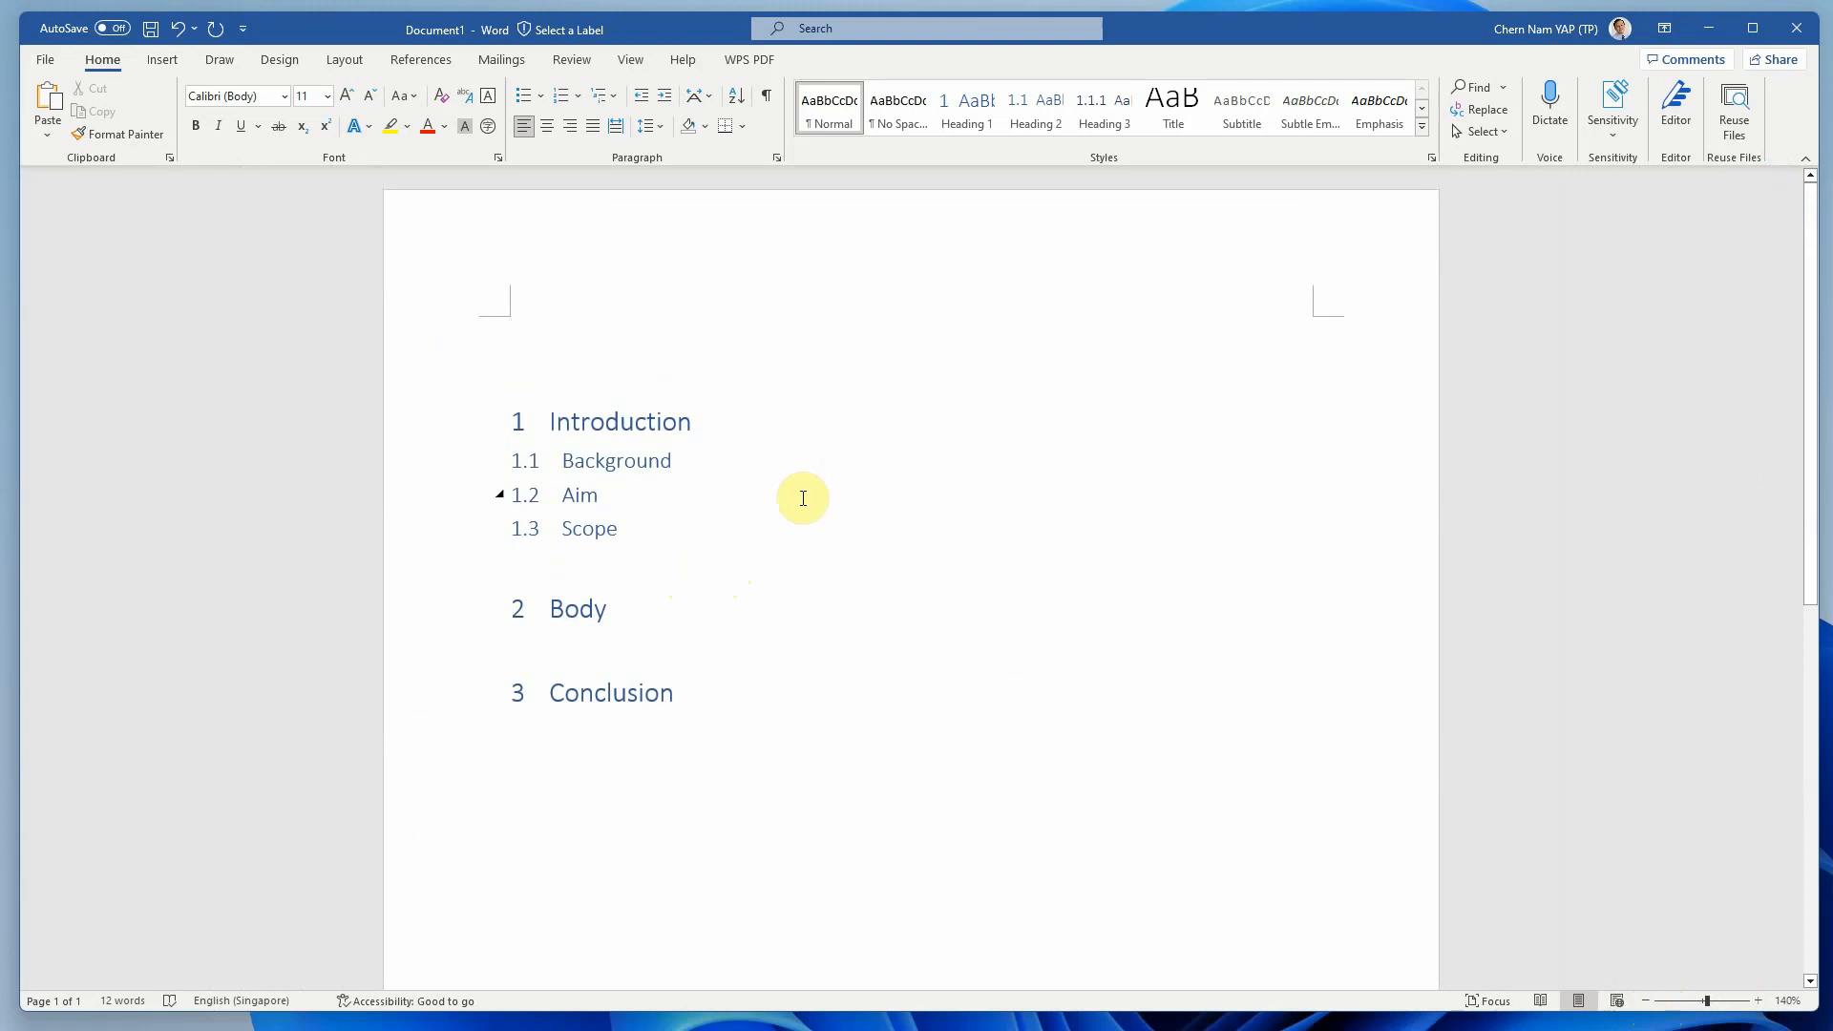
Try out the Automatic Table 2 table of contents above the Introduction heading and undo its insertion.
{"action": "left_click", "coordinate": [421, 61]}
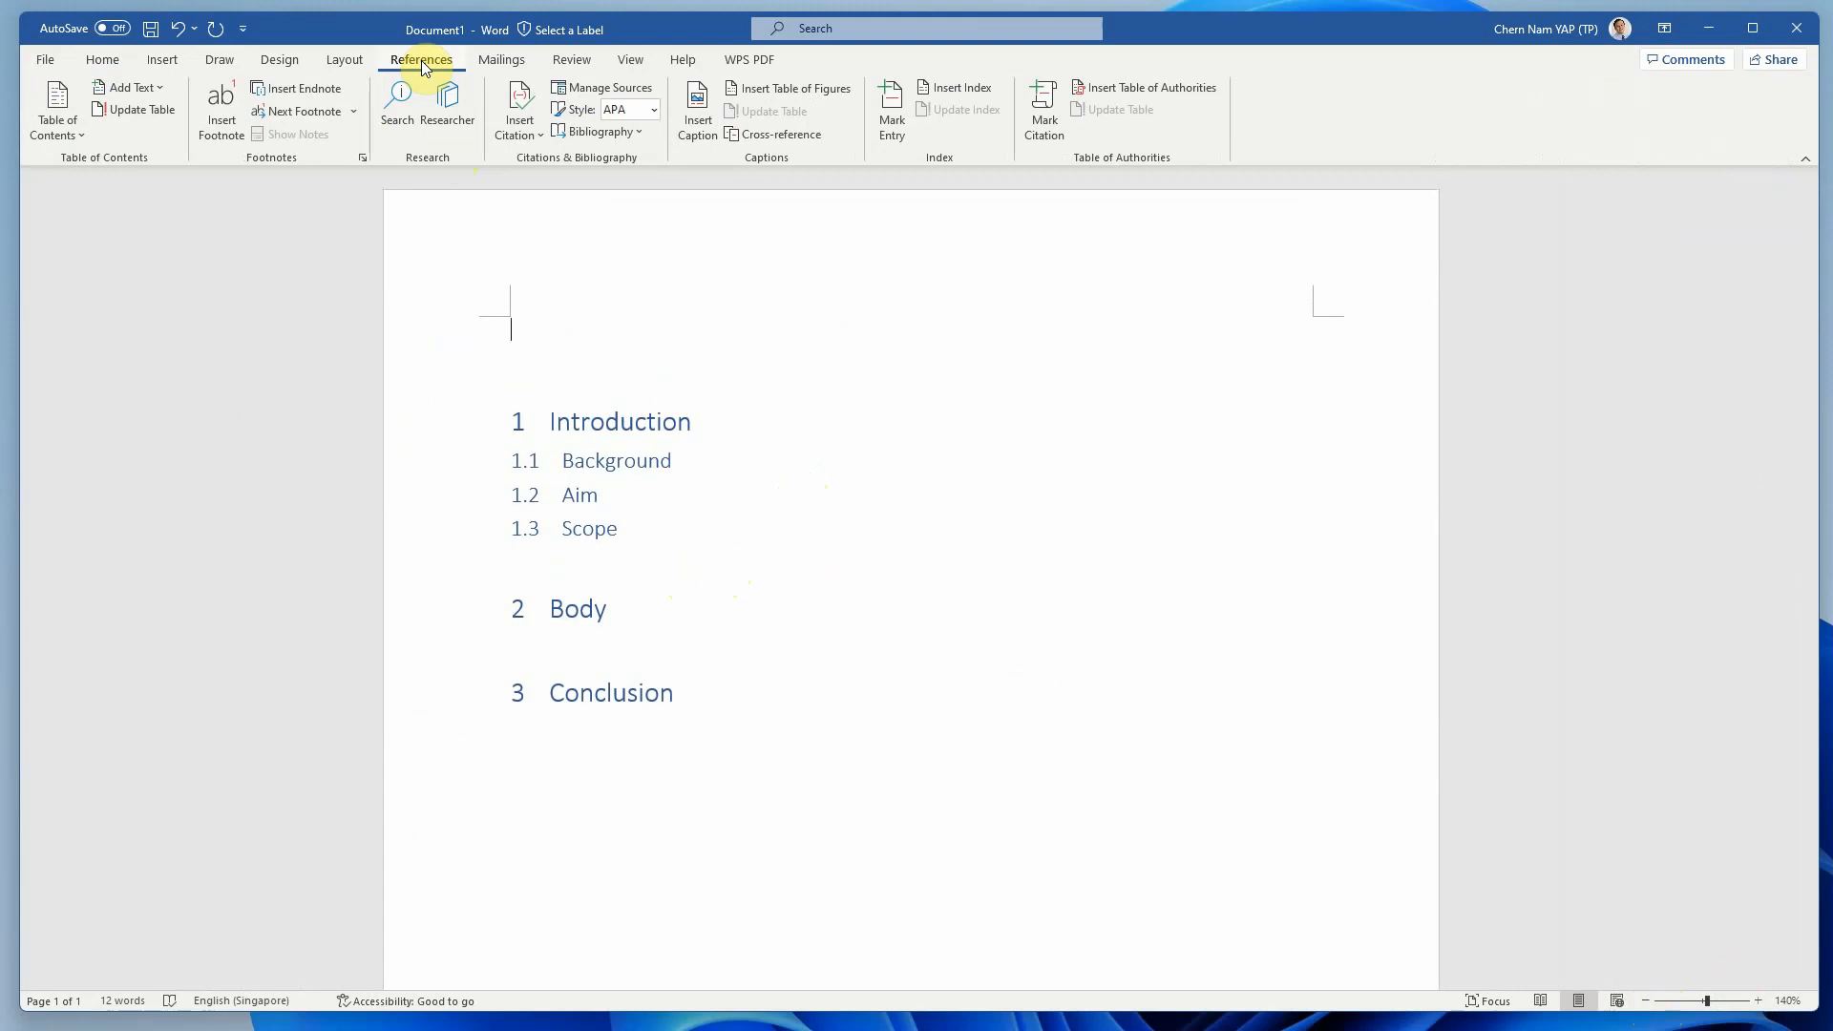
{"action": "left_click", "coordinate": [55, 131]}
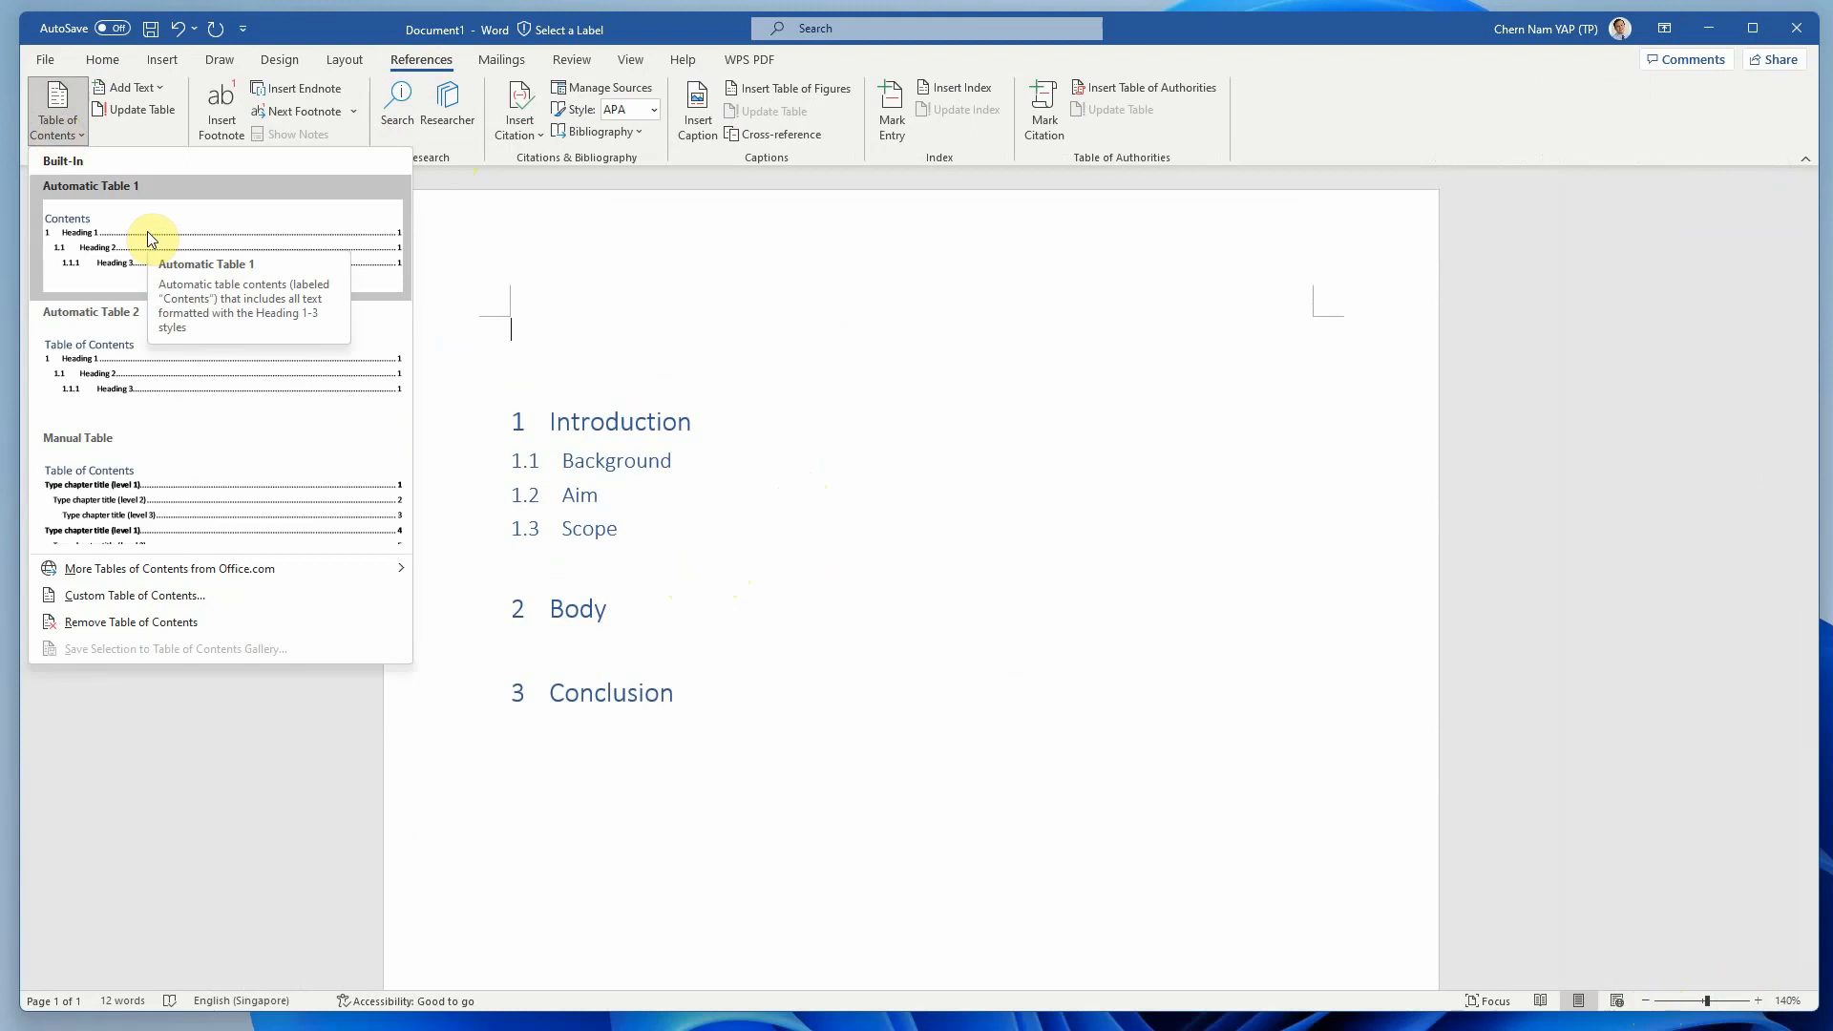
{"action": "left_click", "coordinate": [170, 381]}
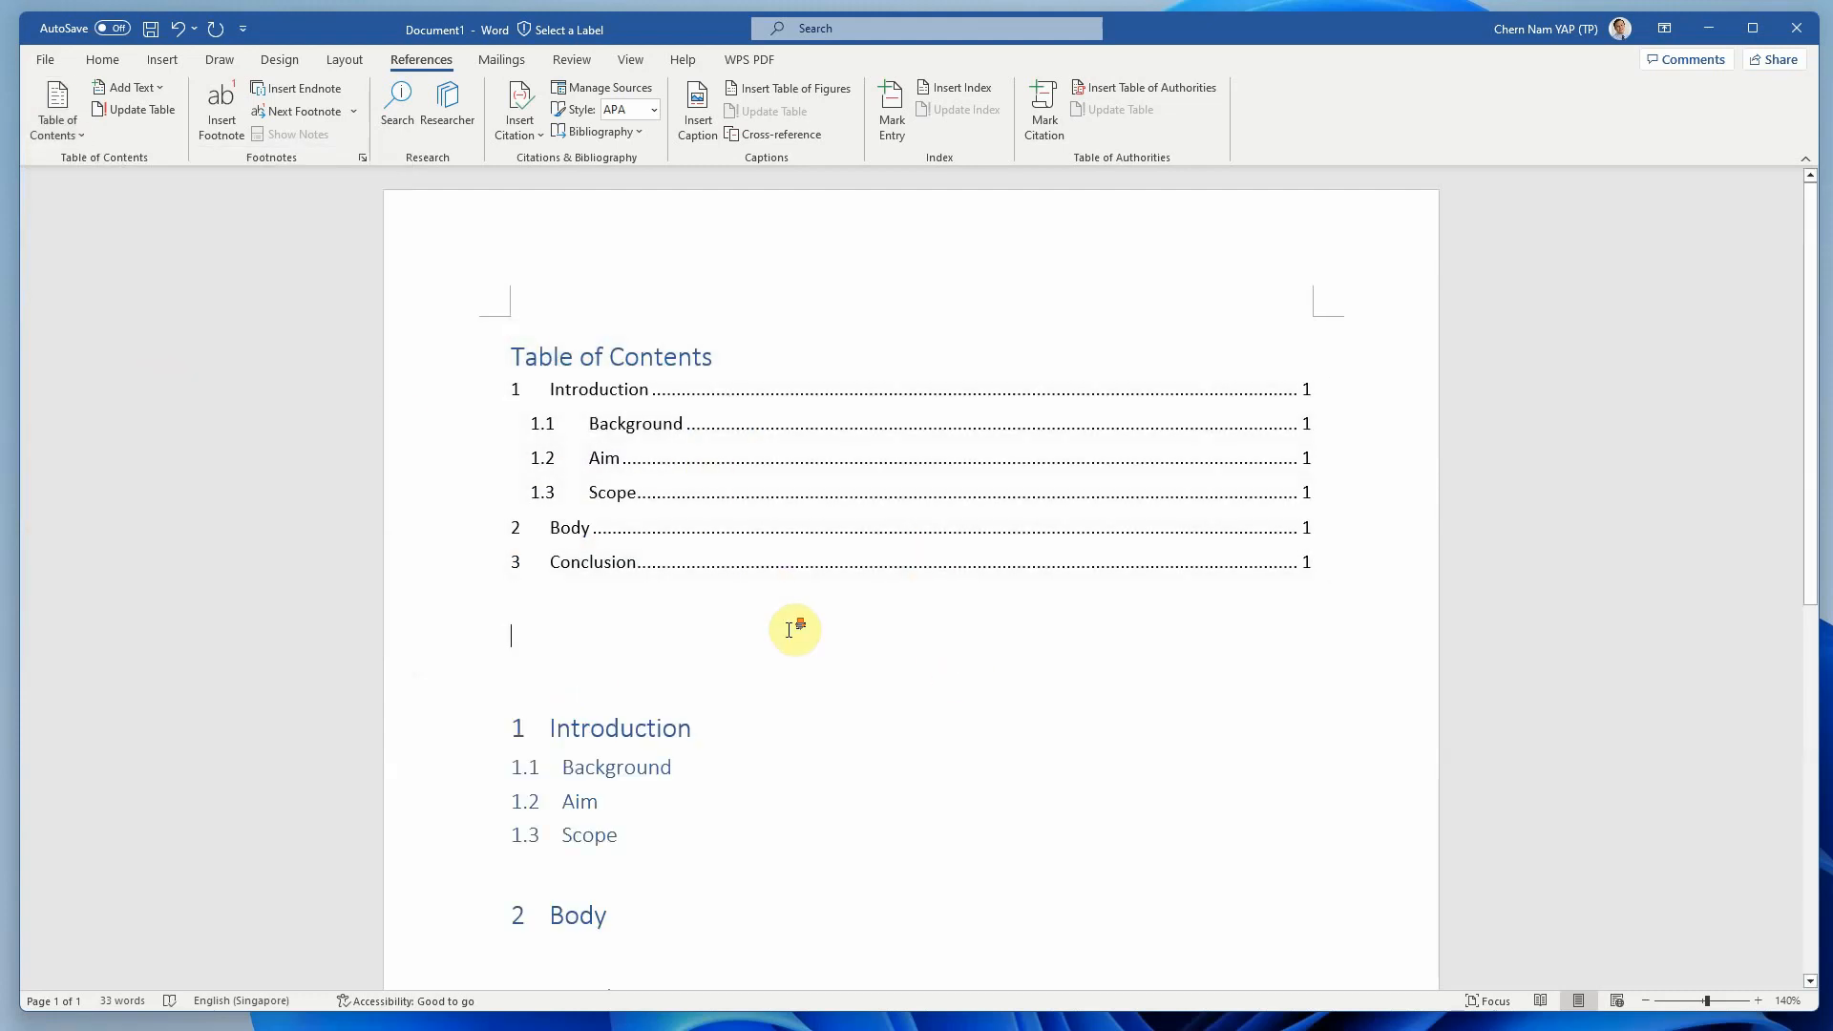
{"action": "scroll", "coordinate": [789, 630], "scroll_direction": "down", "scroll_amount": 3}
{"action": "scroll", "coordinate": [791, 630], "scroll_direction": "up", "scroll_amount": 3}
{"action": "scroll", "coordinate": [1132, 660], "scroll_direction": "down", "scroll_amount": 3}
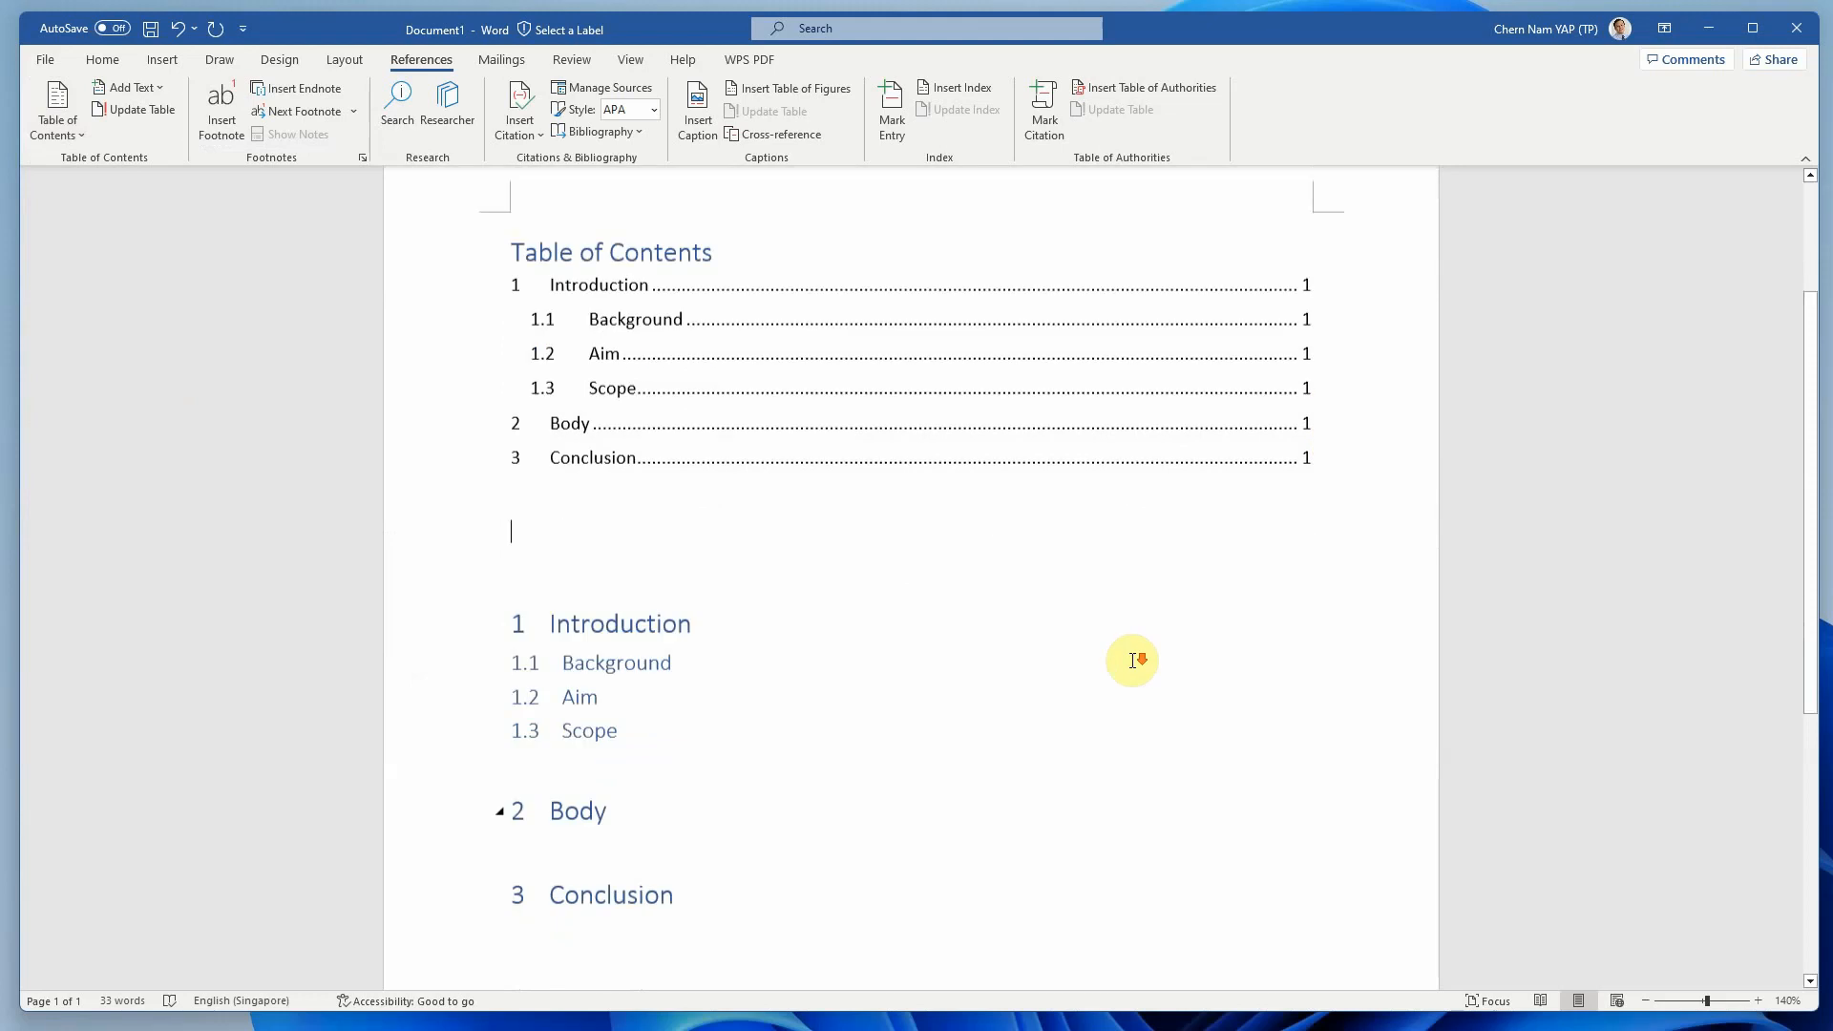
{"action": "scroll", "coordinate": [1133, 661], "scroll_direction": "down", "scroll_amount": 5}
{"action": "scroll", "coordinate": [1173, 725], "scroll_direction": "up", "scroll_amount": 3}
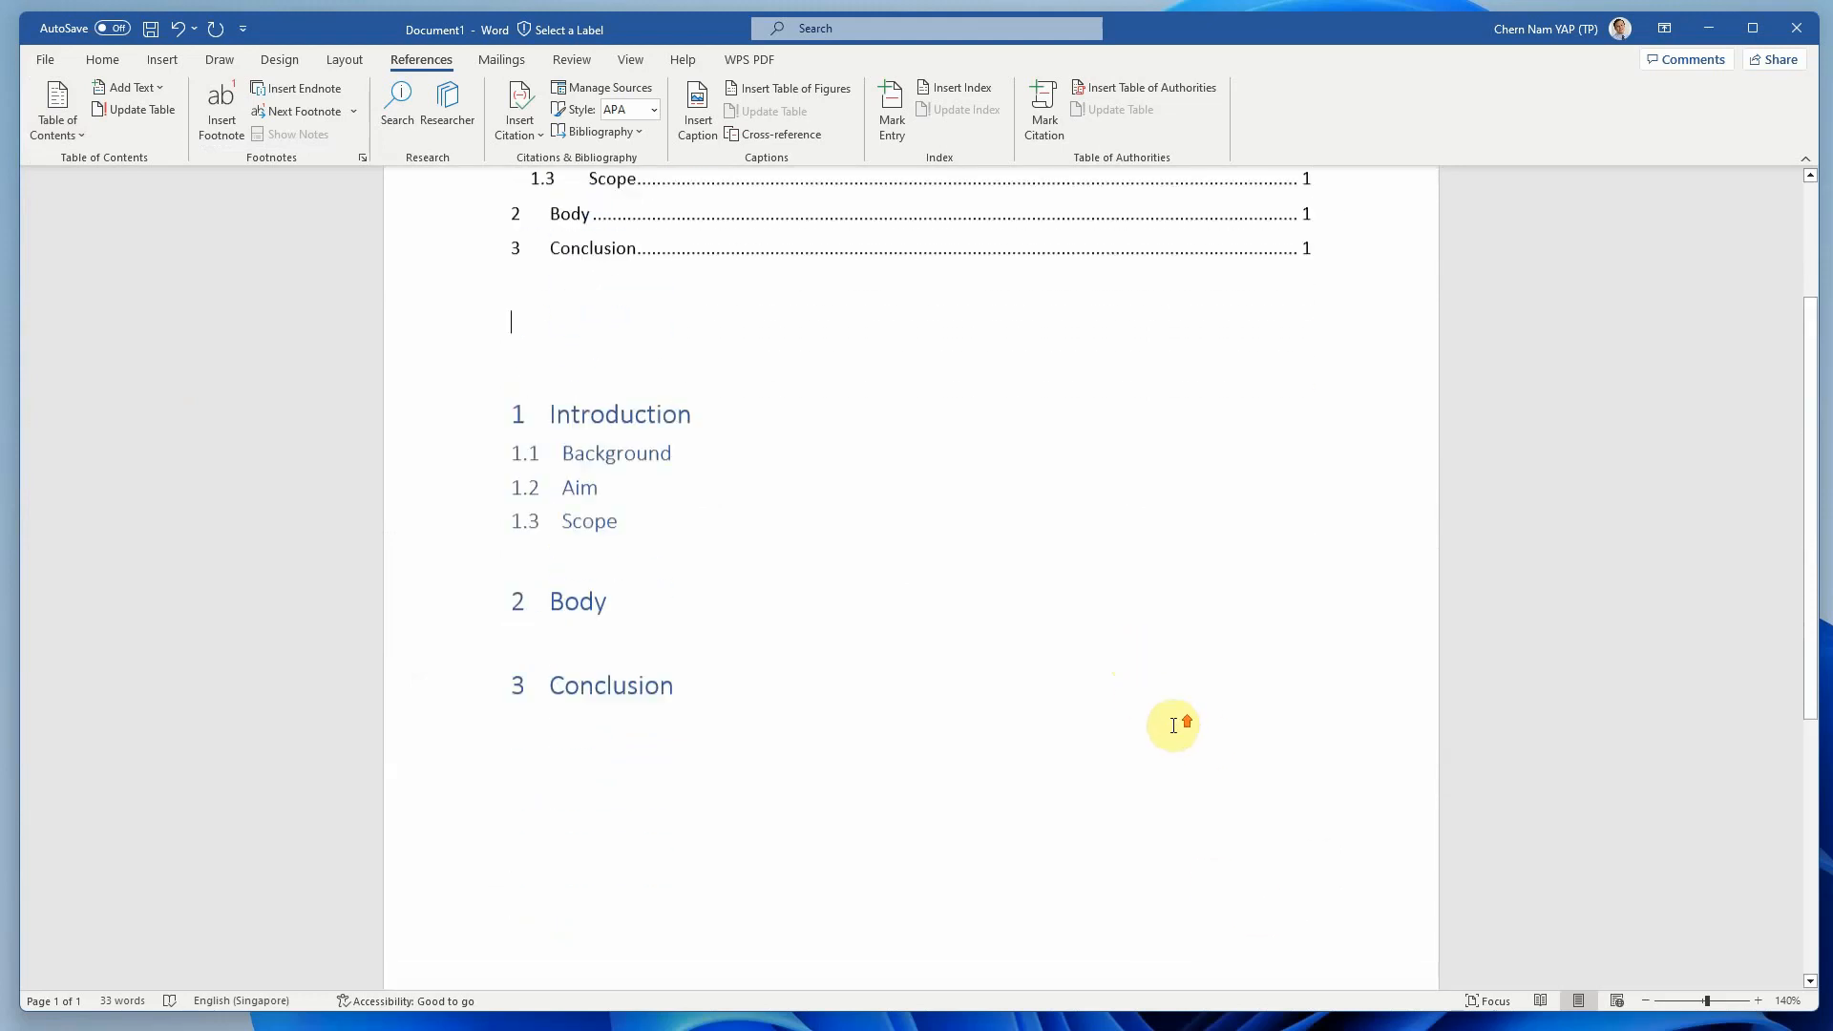
{"action": "scroll", "coordinate": [1173, 726], "scroll_direction": "up", "scroll_amount": 3}
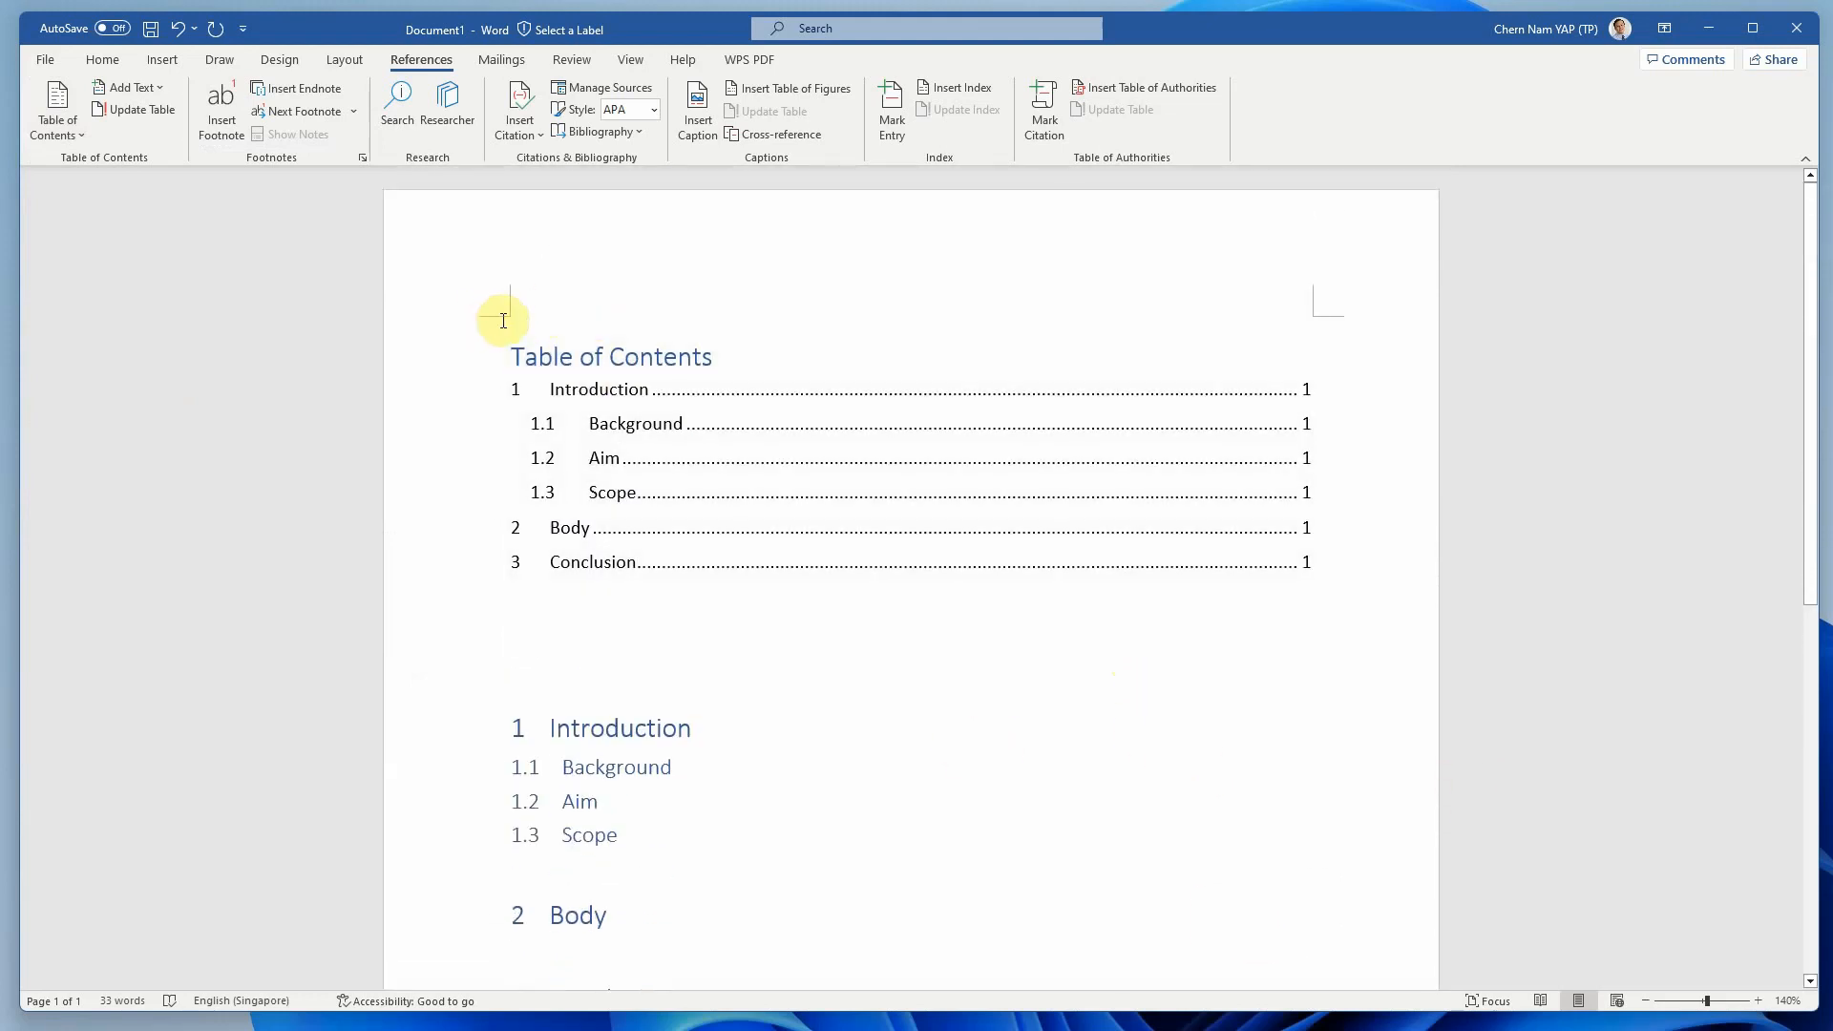
{"action": "left_click", "coordinate": [507, 326]}
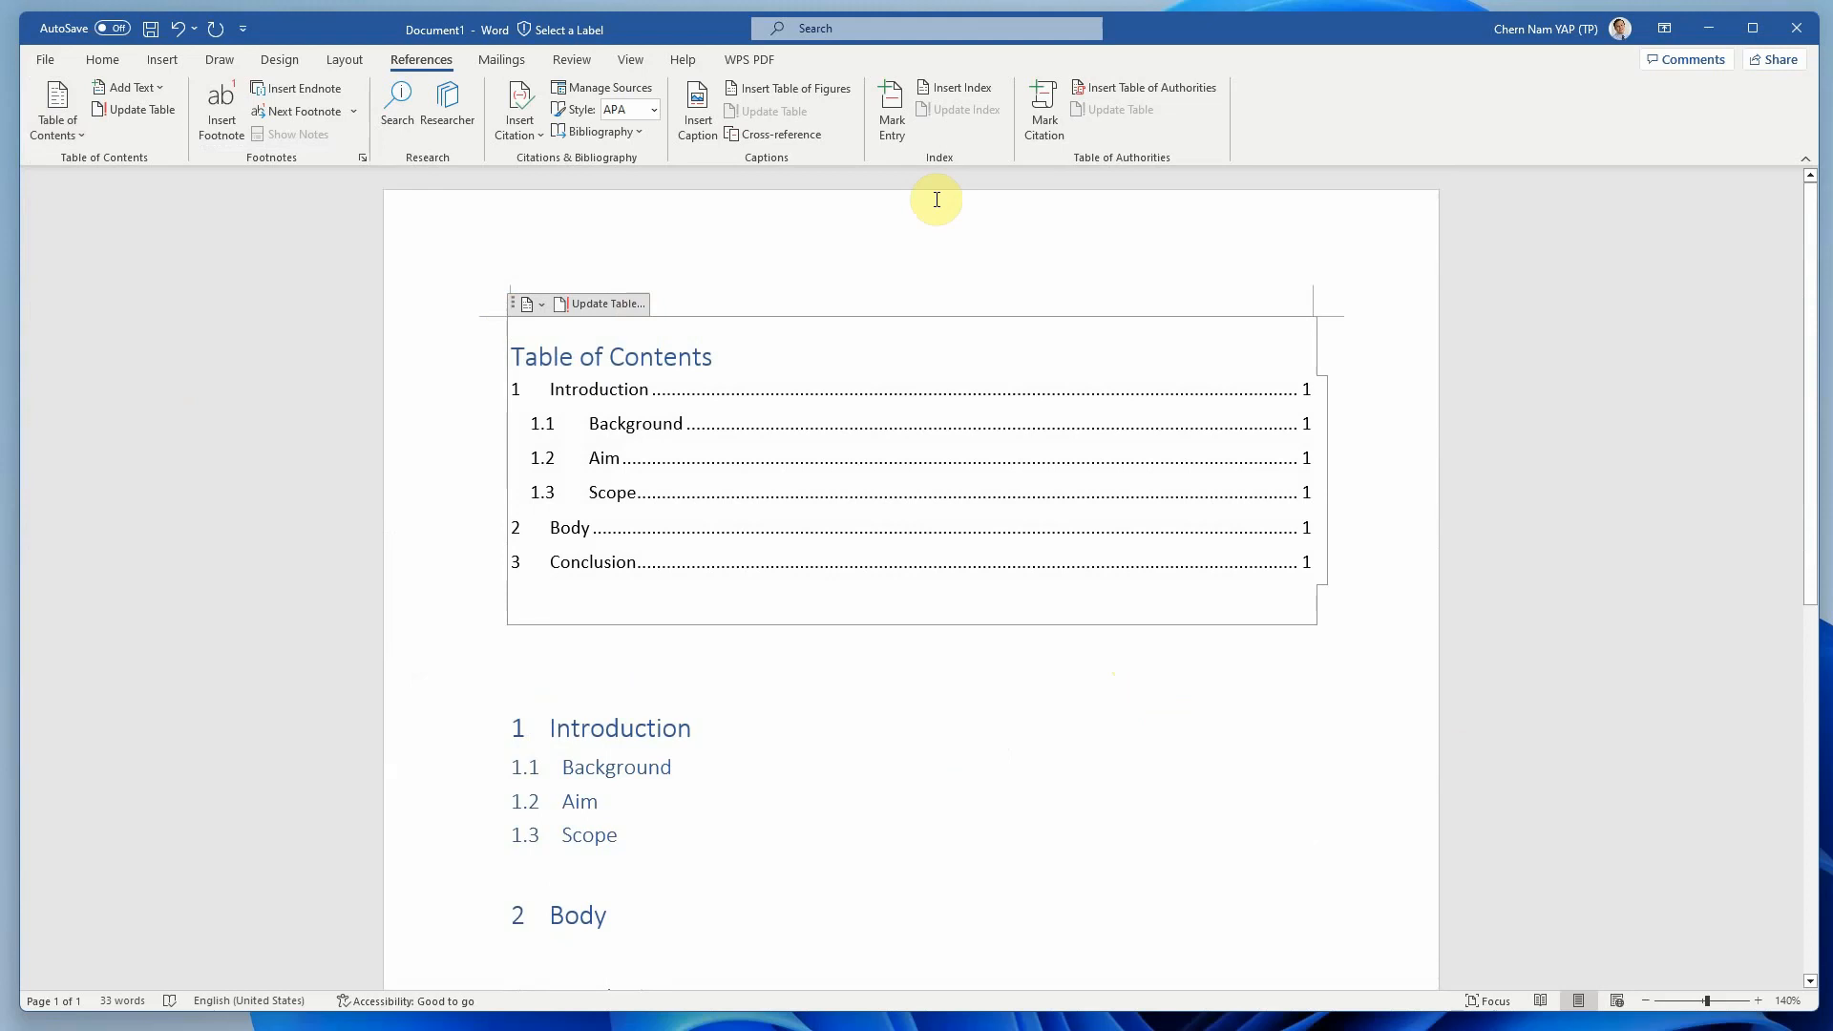
{"action": "left_click", "coordinate": [175, 30]}
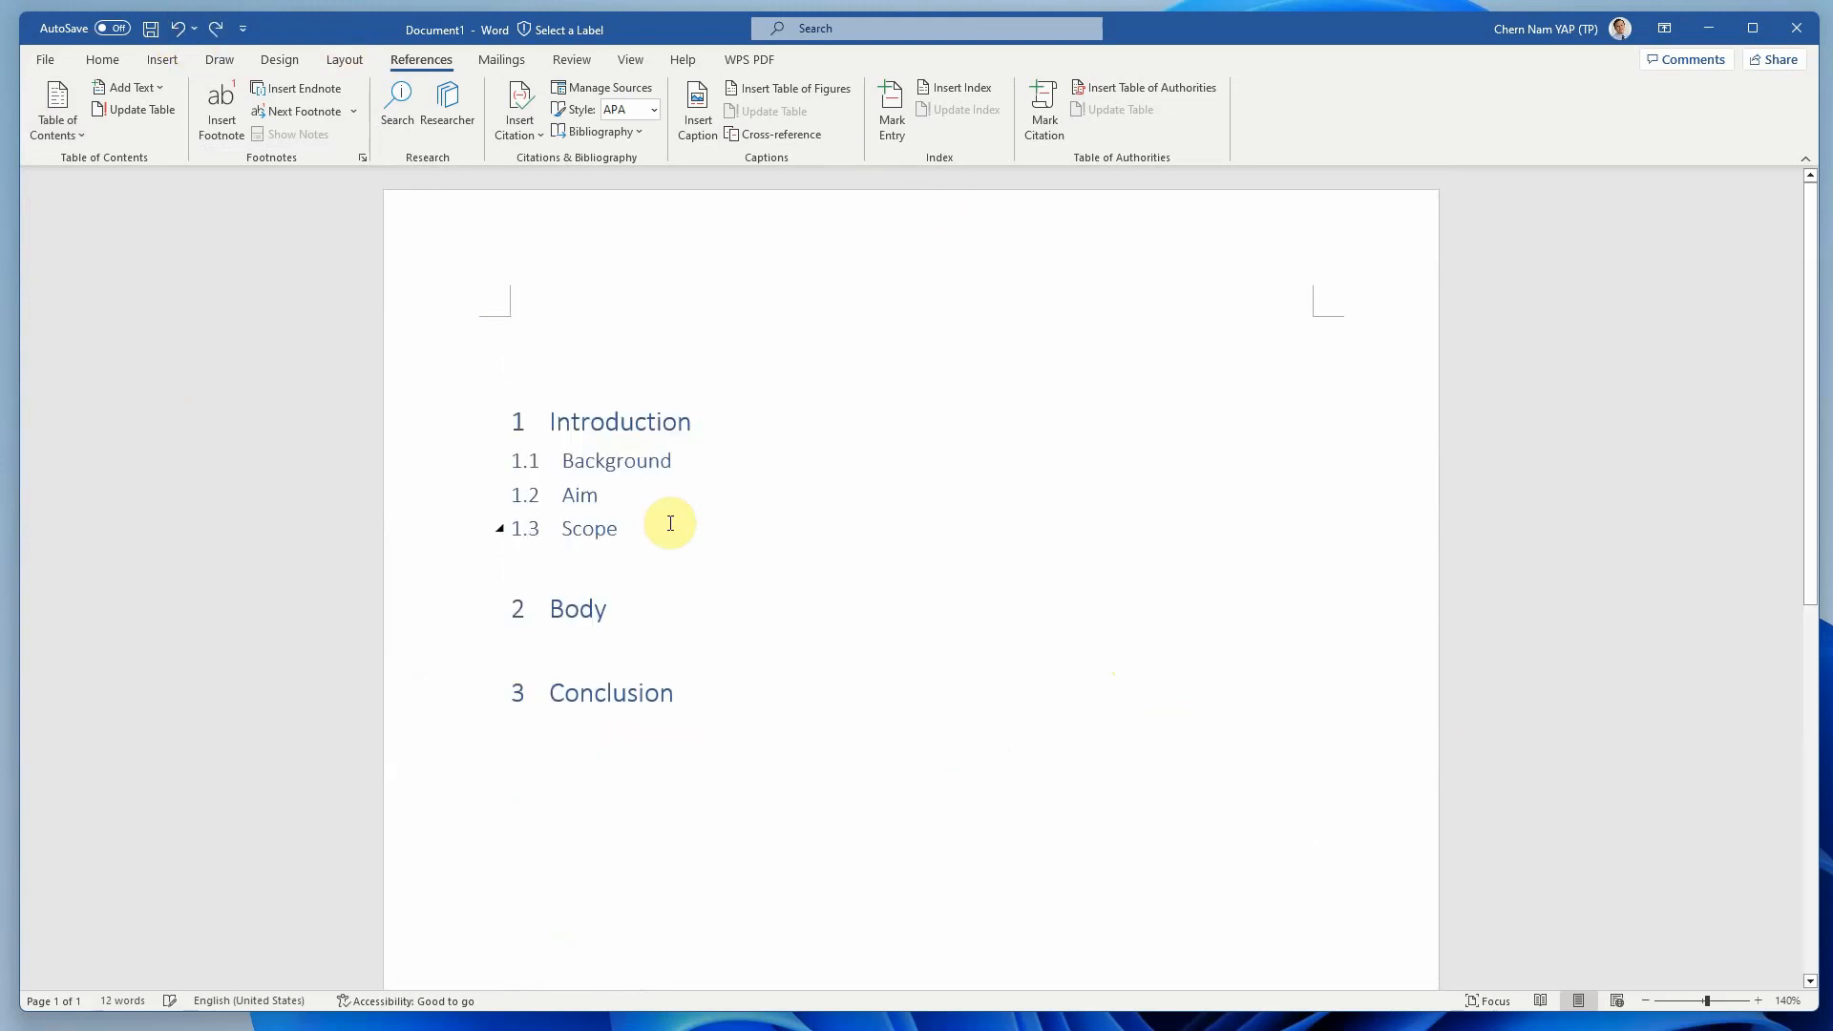
Add a blank line above the Introduction heading and insert the Automatic Table 2 table of contents there.
{"action": "key", "text": "Return"}
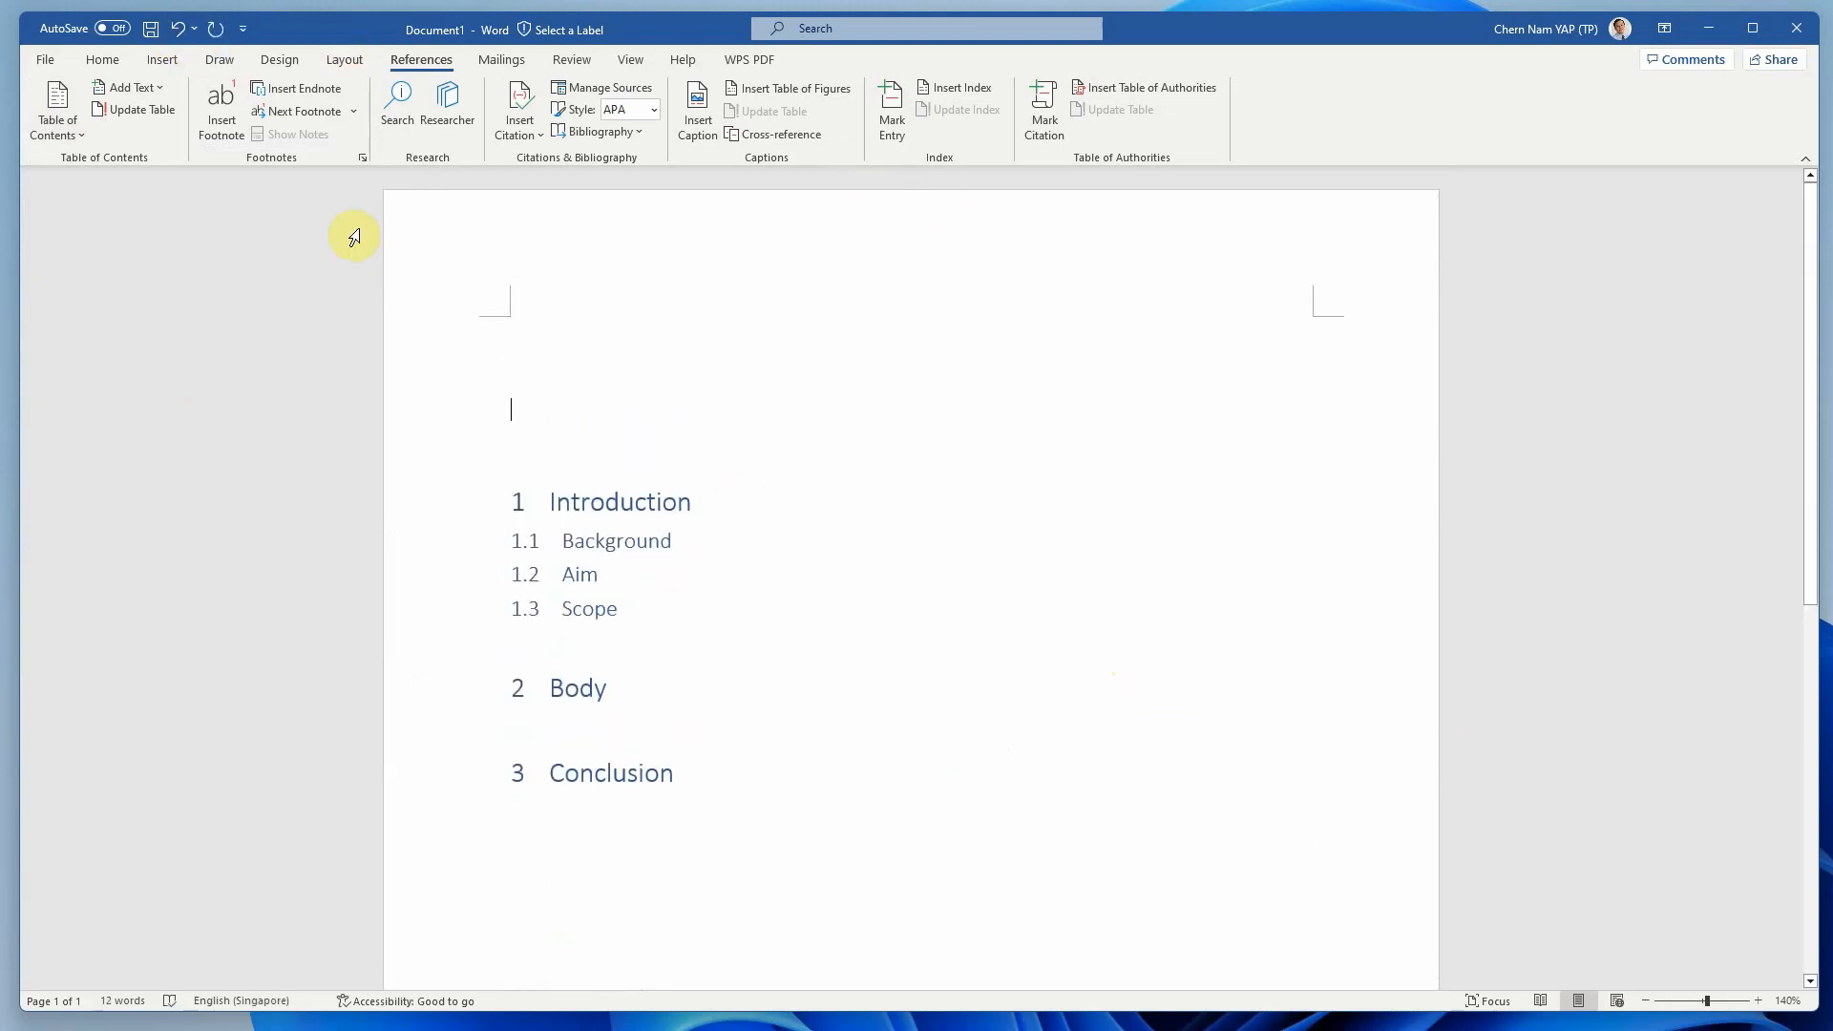
{"action": "left_click", "coordinate": [48, 126]}
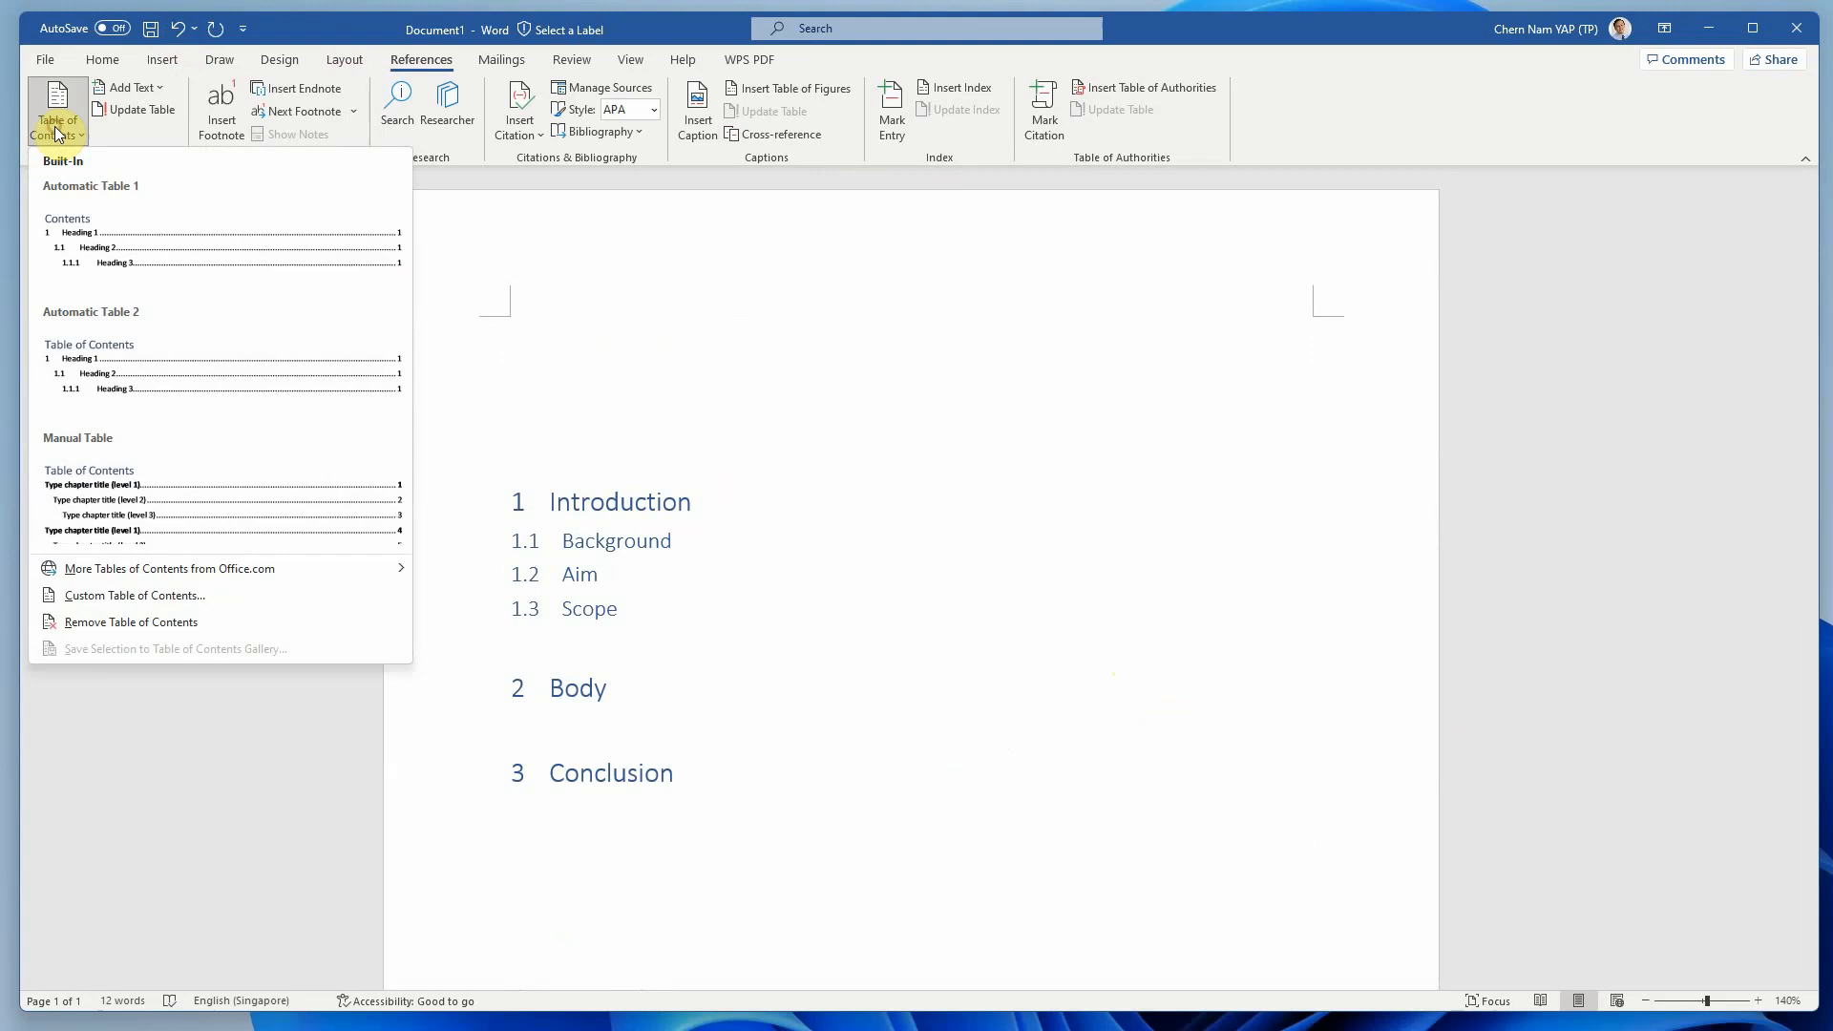
{"action": "left_click", "coordinate": [86, 362]}
{"action": "left_click", "coordinate": [648, 336]}
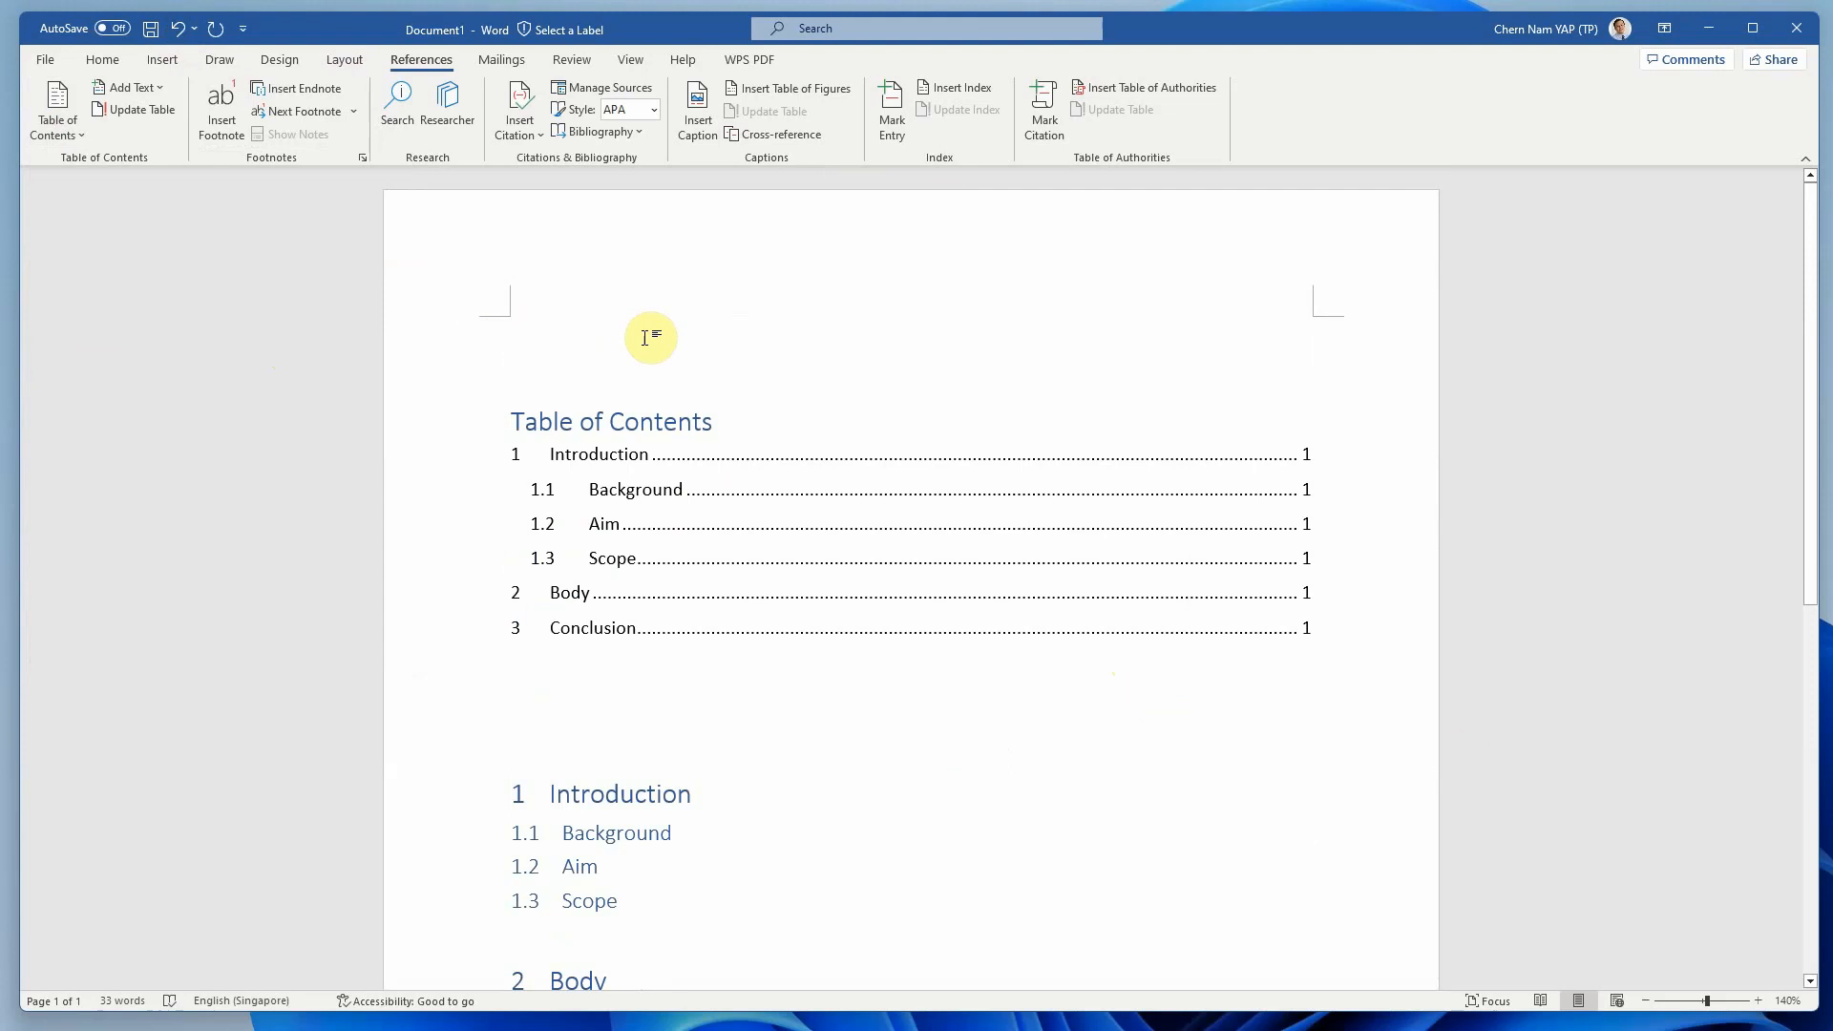
Insert the built-in Semaphore footer with page numbering and return to editing the document body.
{"action": "scroll", "coordinate": [745, 565], "scroll_direction": "down", "scroll_amount": 6}
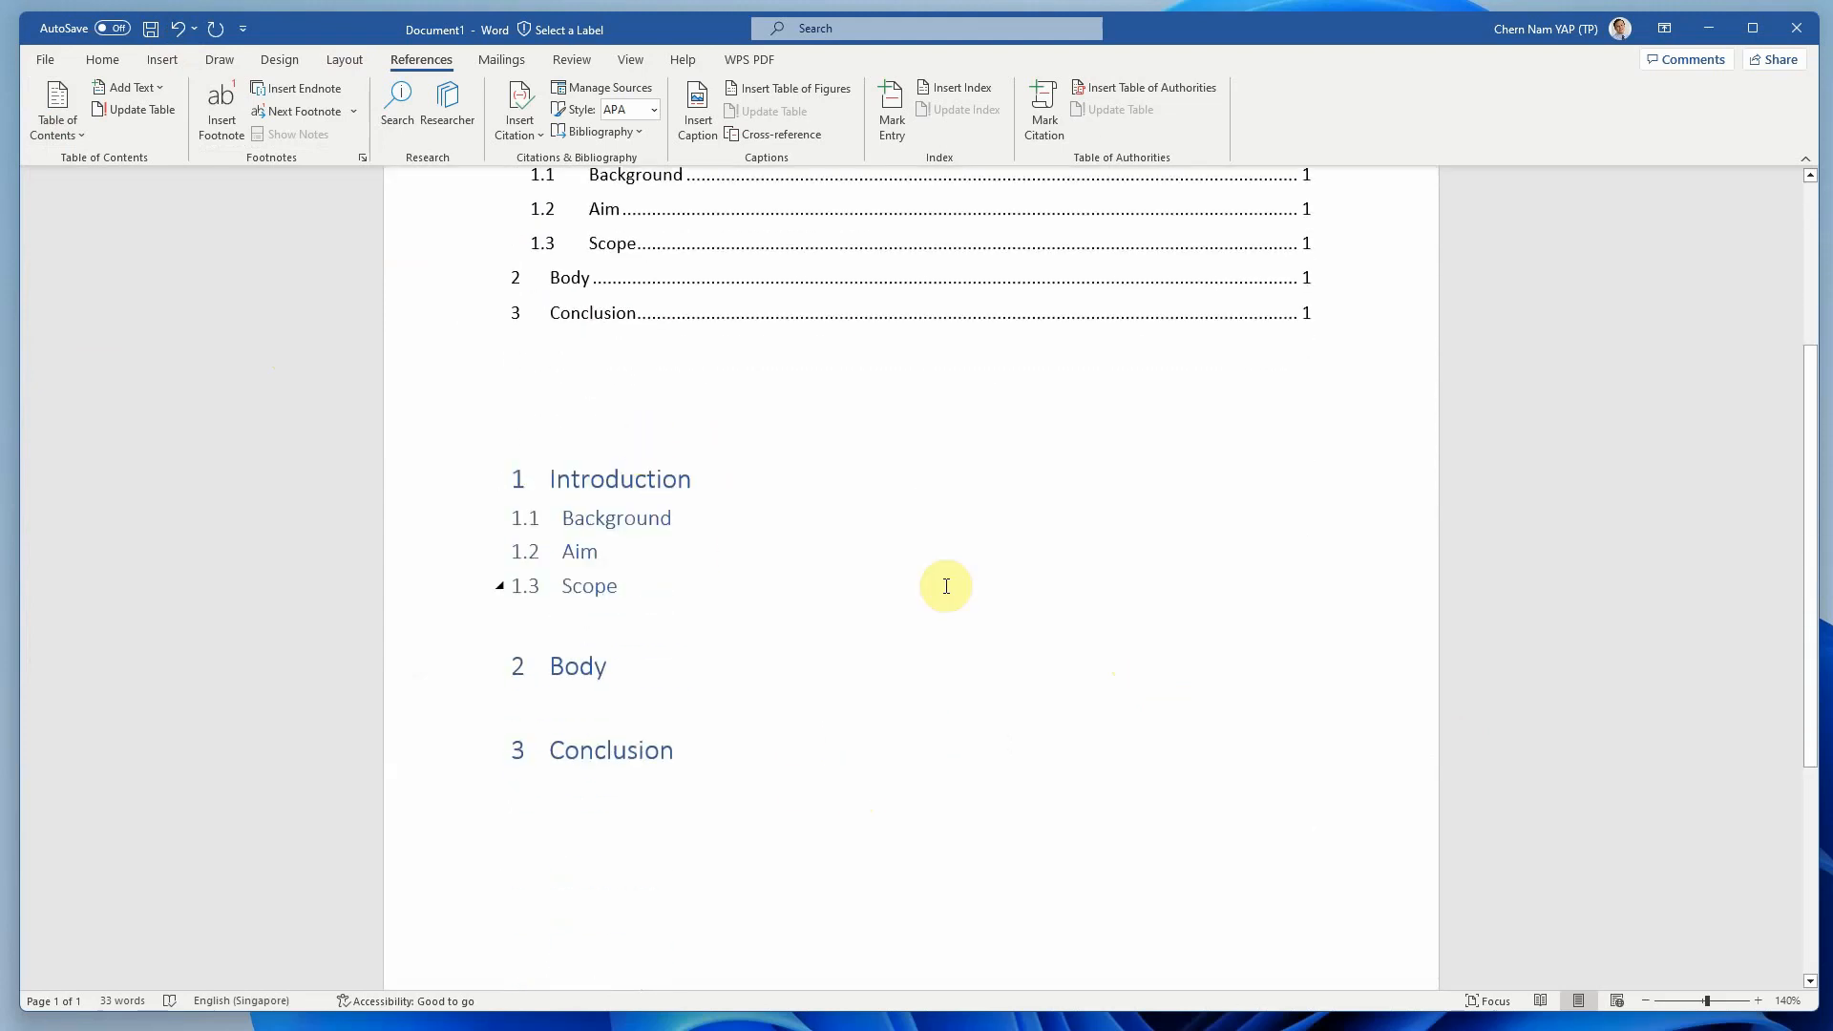
{"action": "scroll", "coordinate": [934, 632], "scroll_direction": "down", "scroll_amount": 2}
{"action": "left_click", "coordinate": [751, 854]}
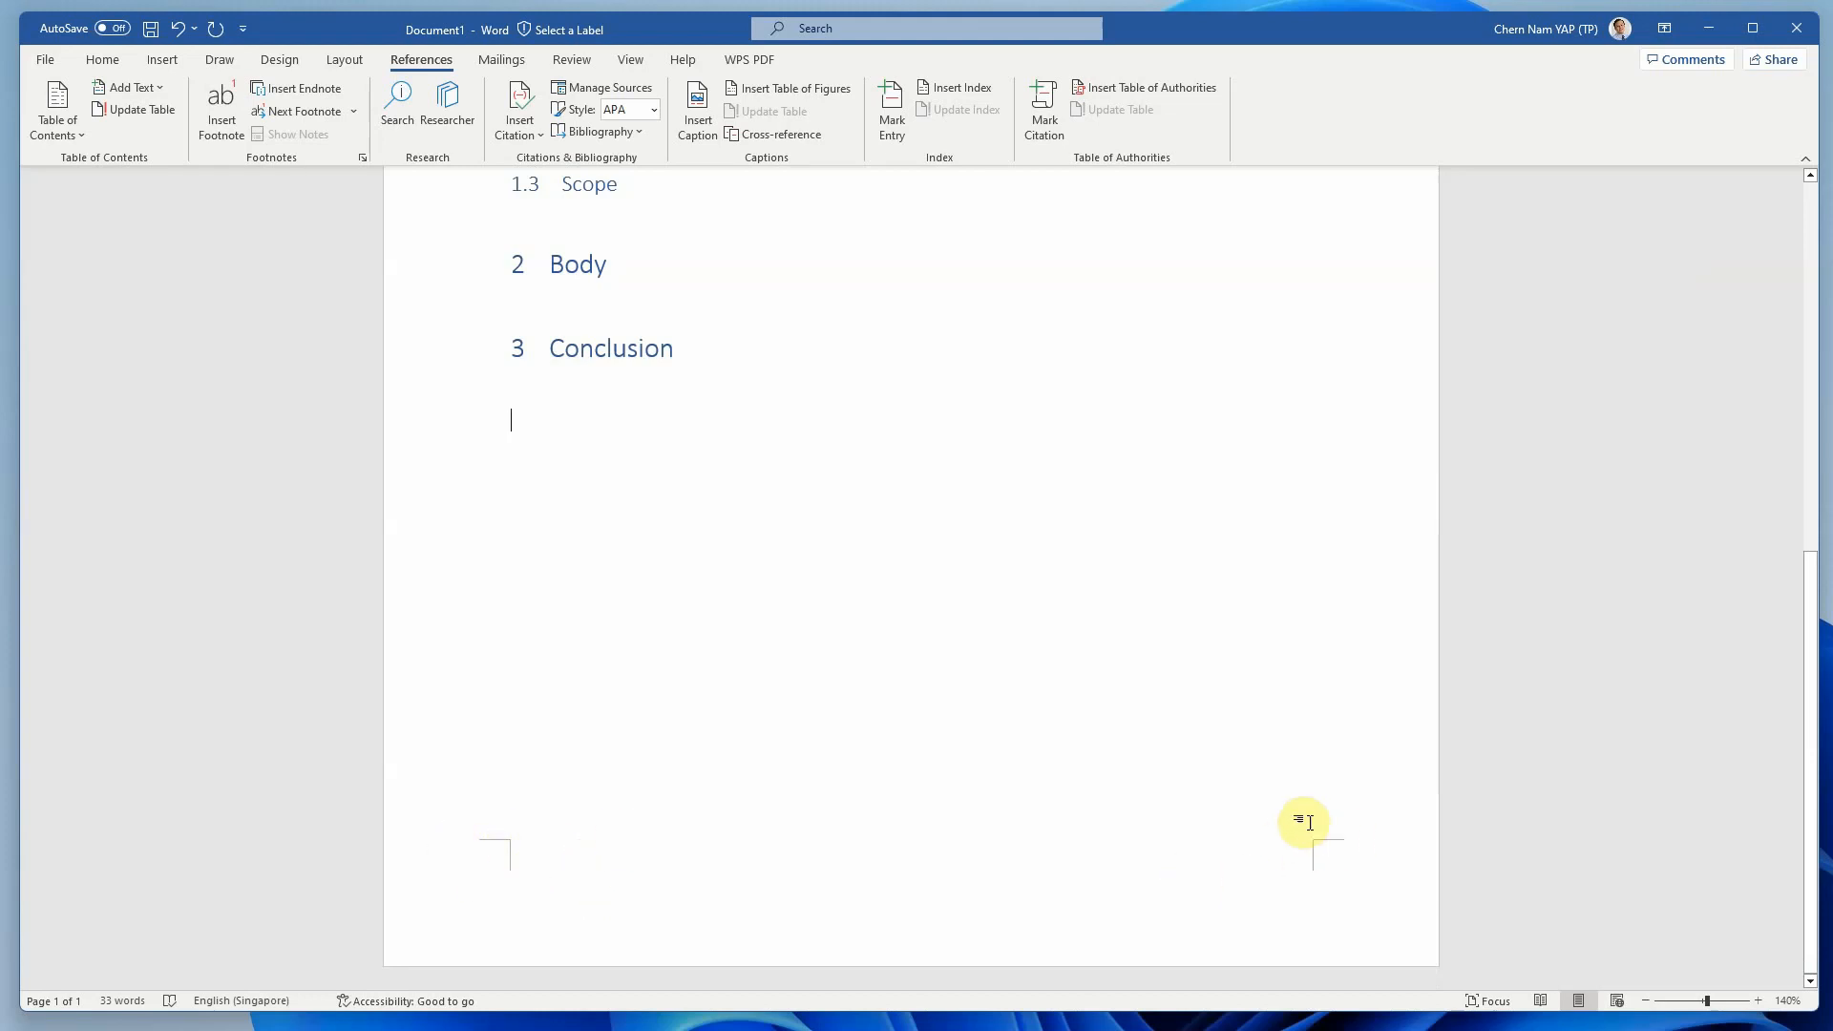
{"action": "double_click", "coordinate": [623, 866]}
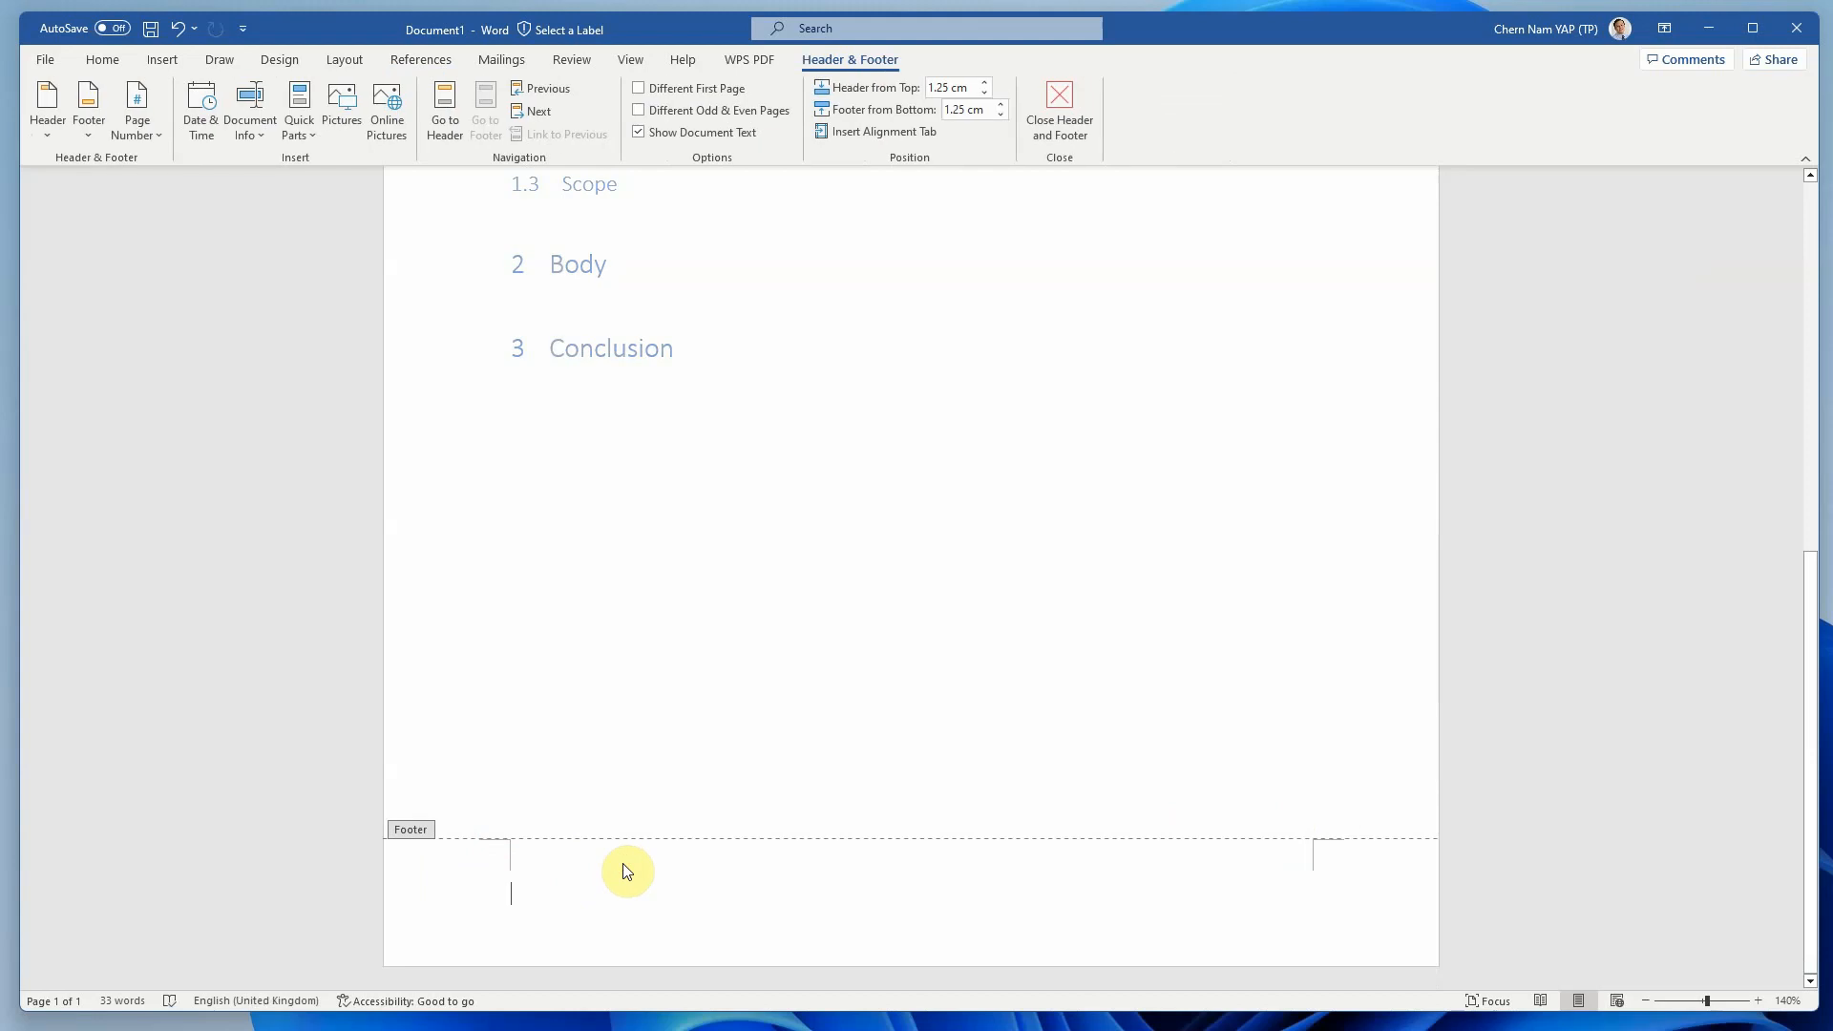
{"action": "left_click", "coordinate": [84, 139]}
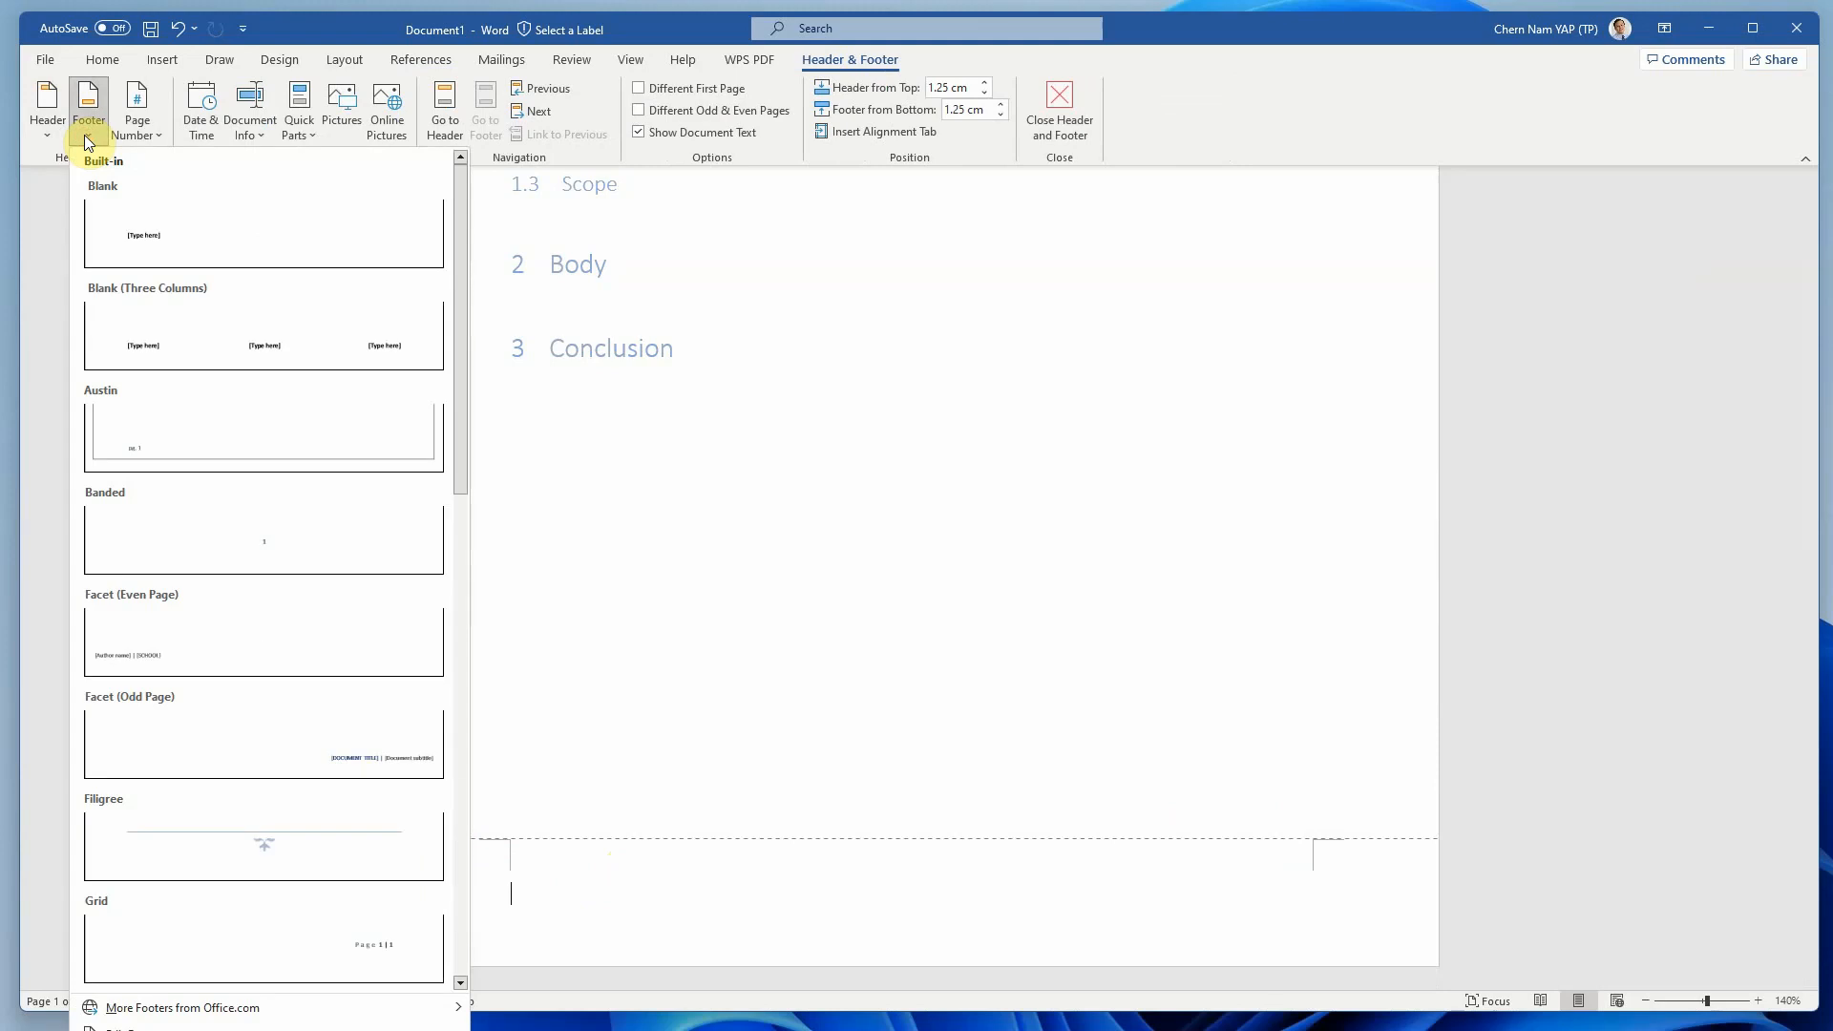
{"action": "left_click_drag", "start_coordinate": [460, 323], "coordinate": [472, 856]}
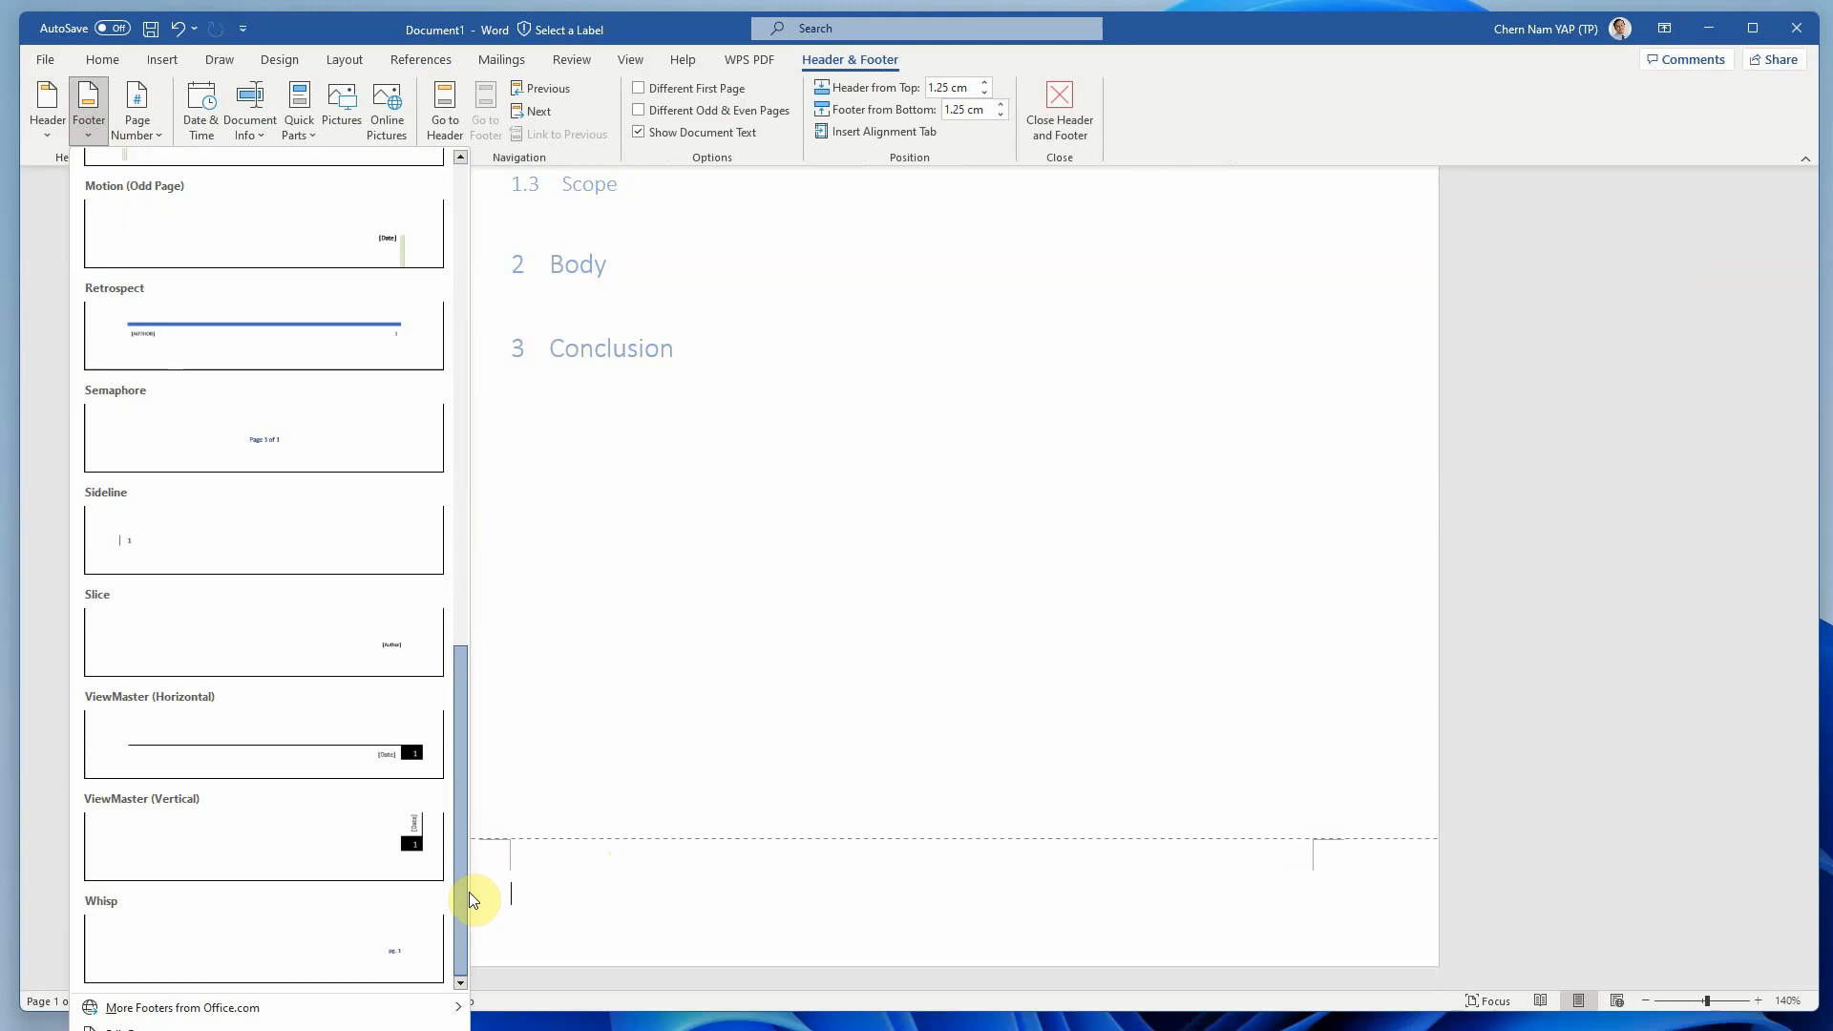
{"action": "left_click_drag", "start_coordinate": [473, 899], "coordinate": [471, 806]}
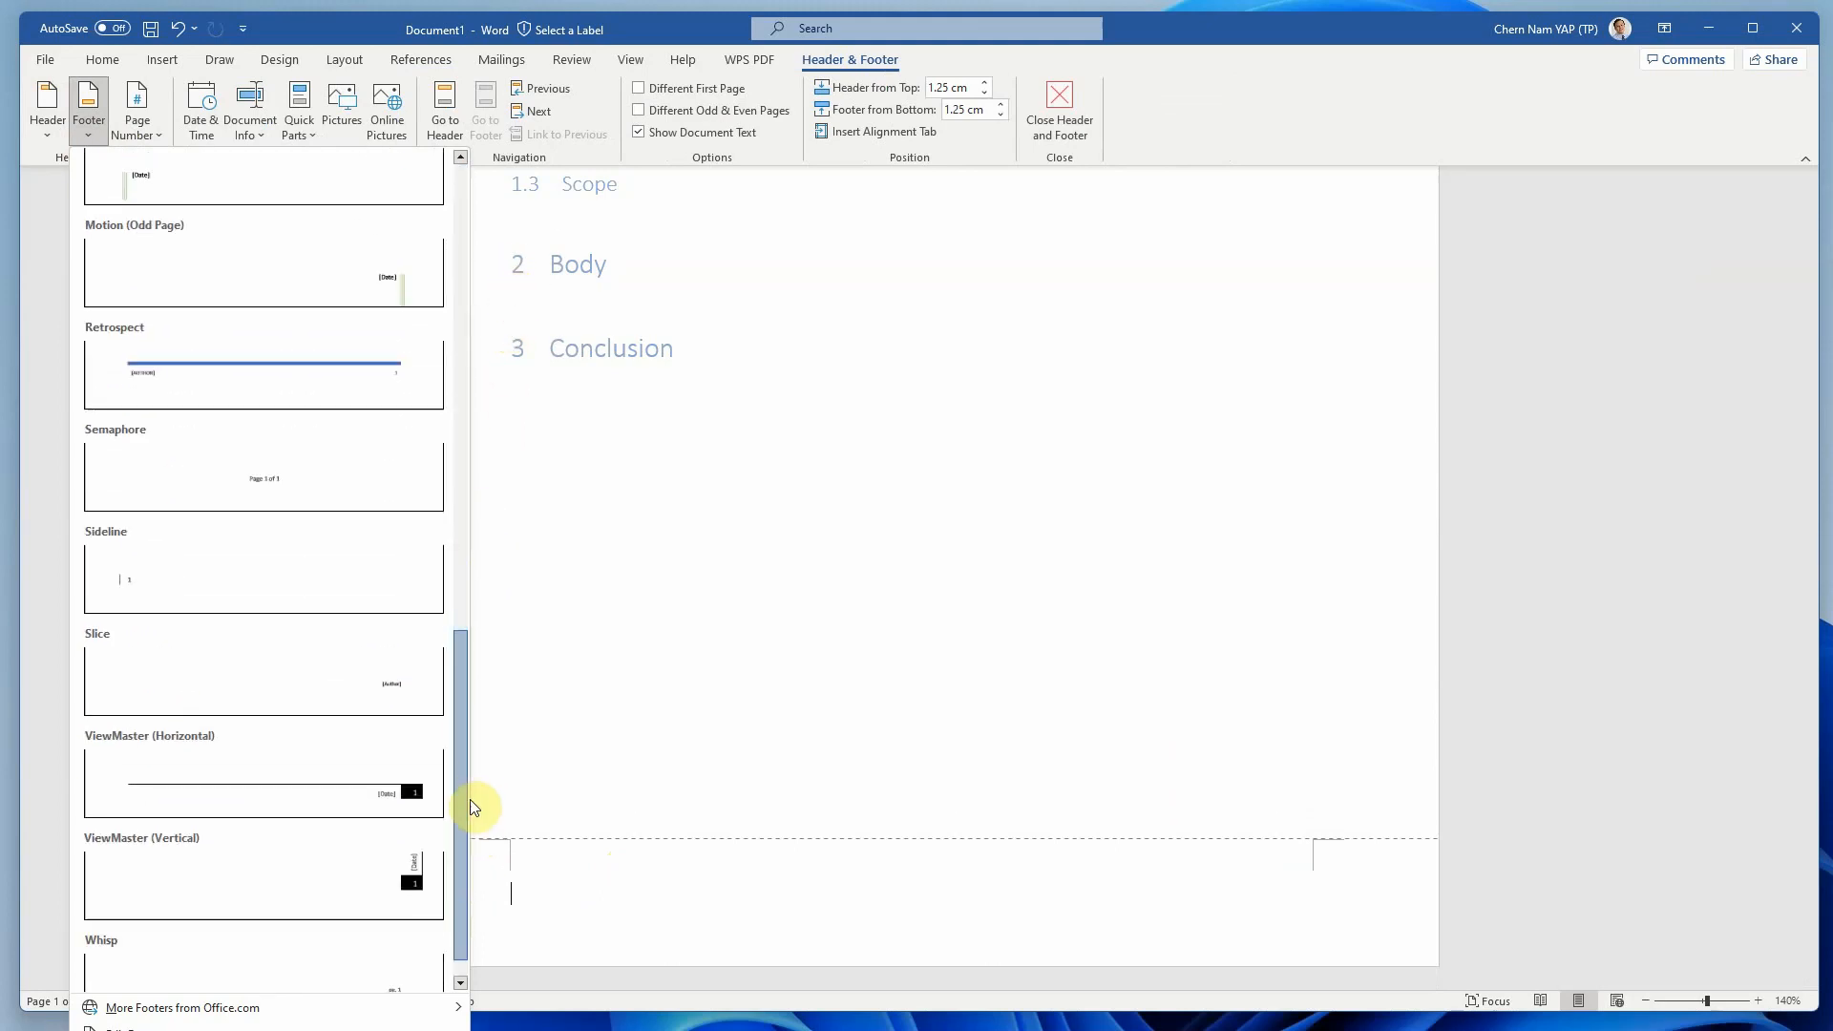
{"action": "left_click", "coordinate": [301, 446]}
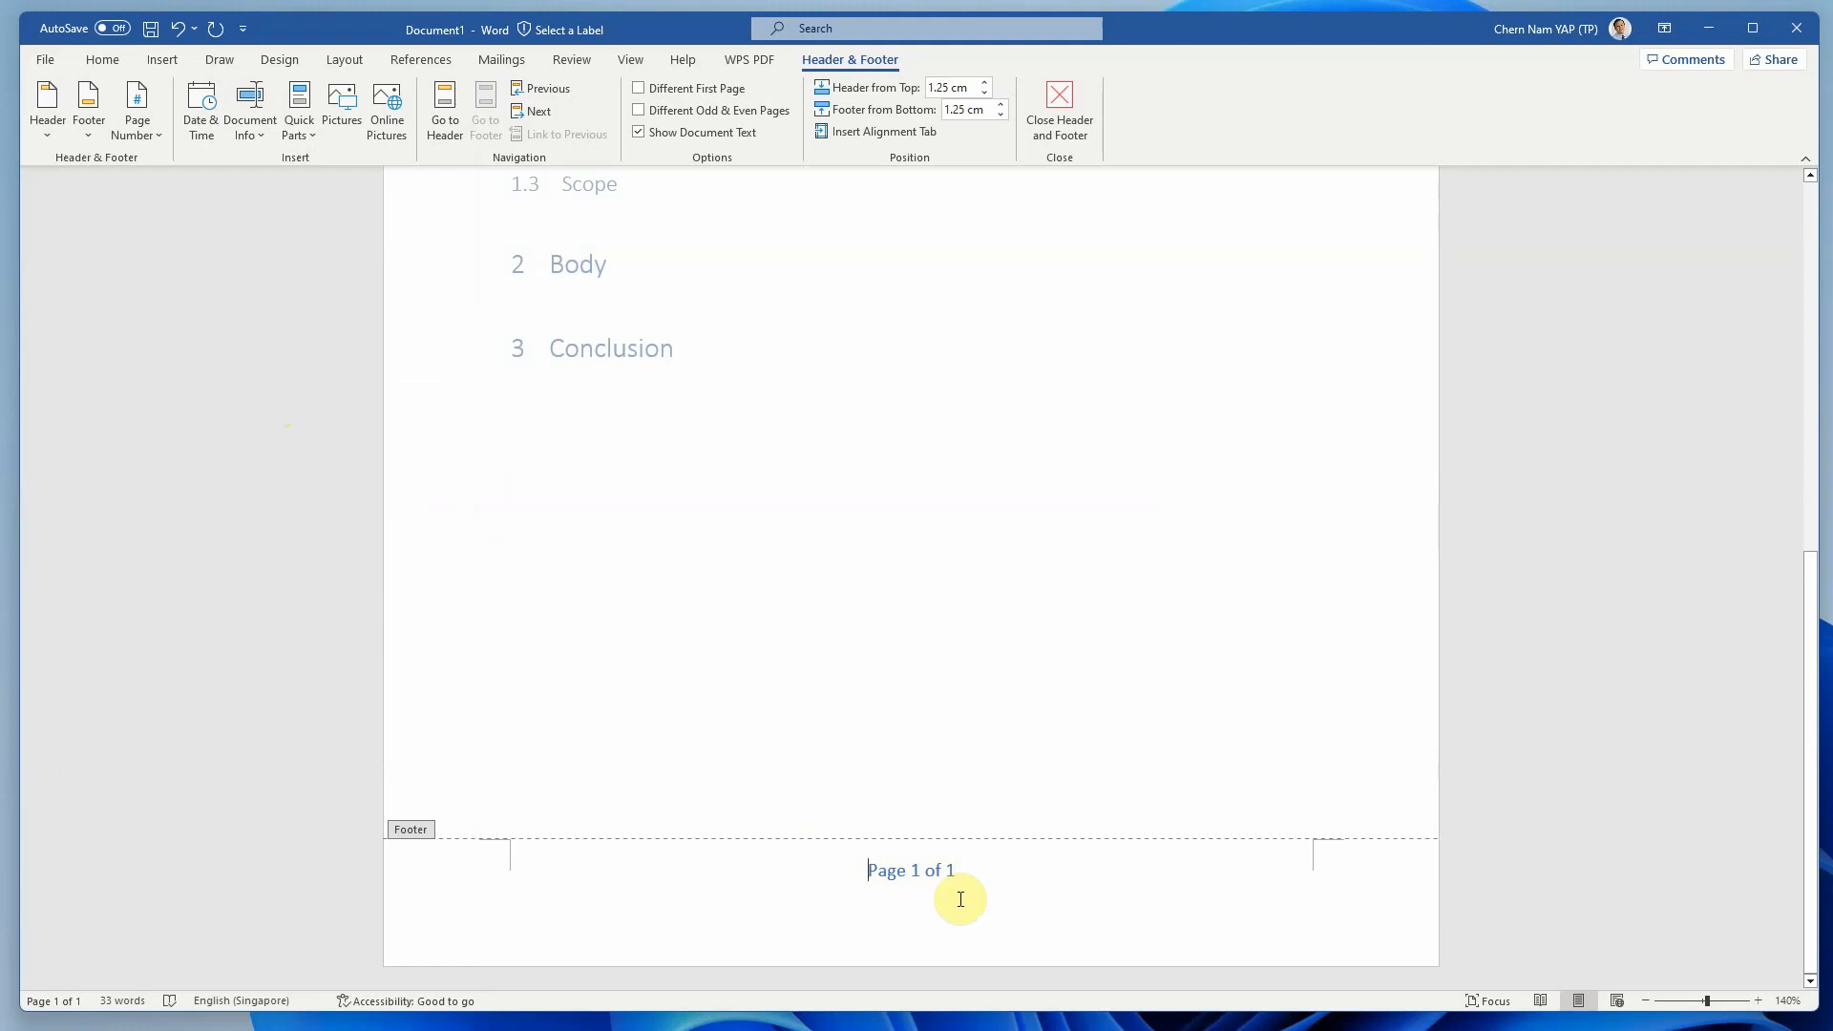
{"action": "scroll", "coordinate": [1012, 826], "scroll_direction": "up", "scroll_amount": 4}
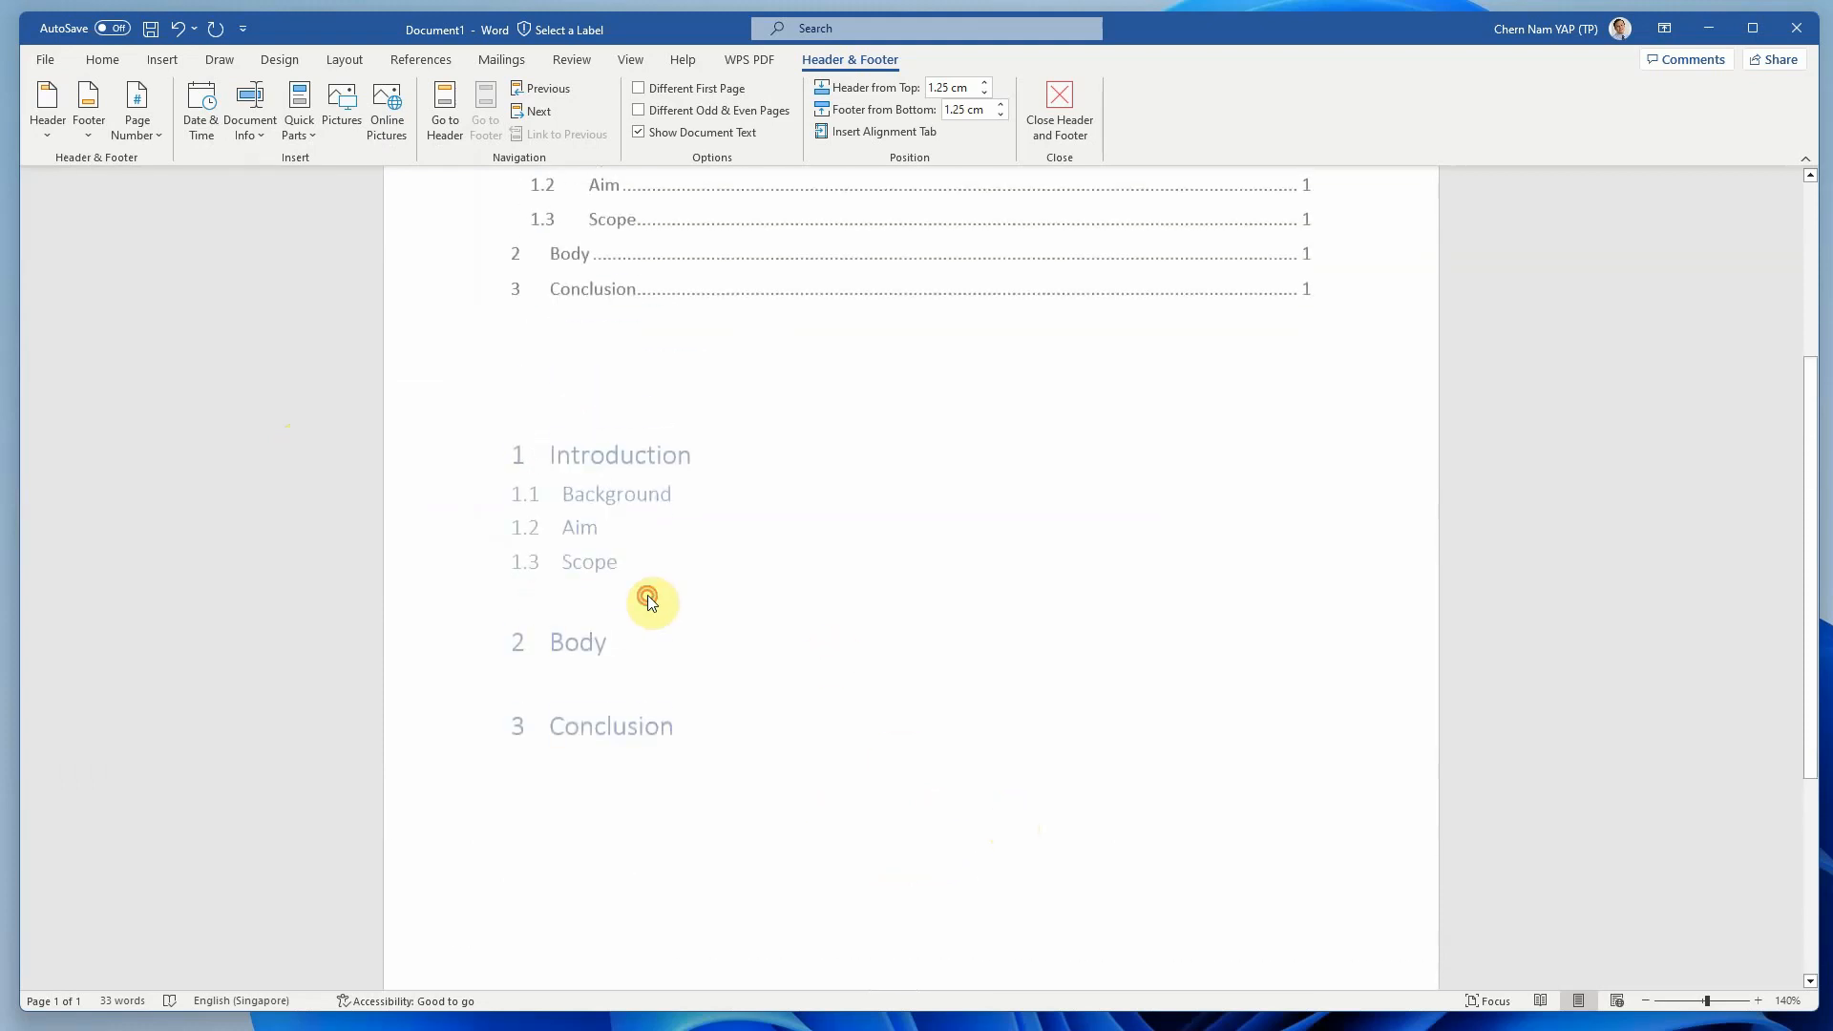
{"action": "double_click", "coordinate": [647, 597]}
Insert blank lines above the Table of Contents title until the table of contents moves onto page 2.
{"action": "scroll", "coordinate": [680, 602], "scroll_direction": "down", "scroll_amount": 3}
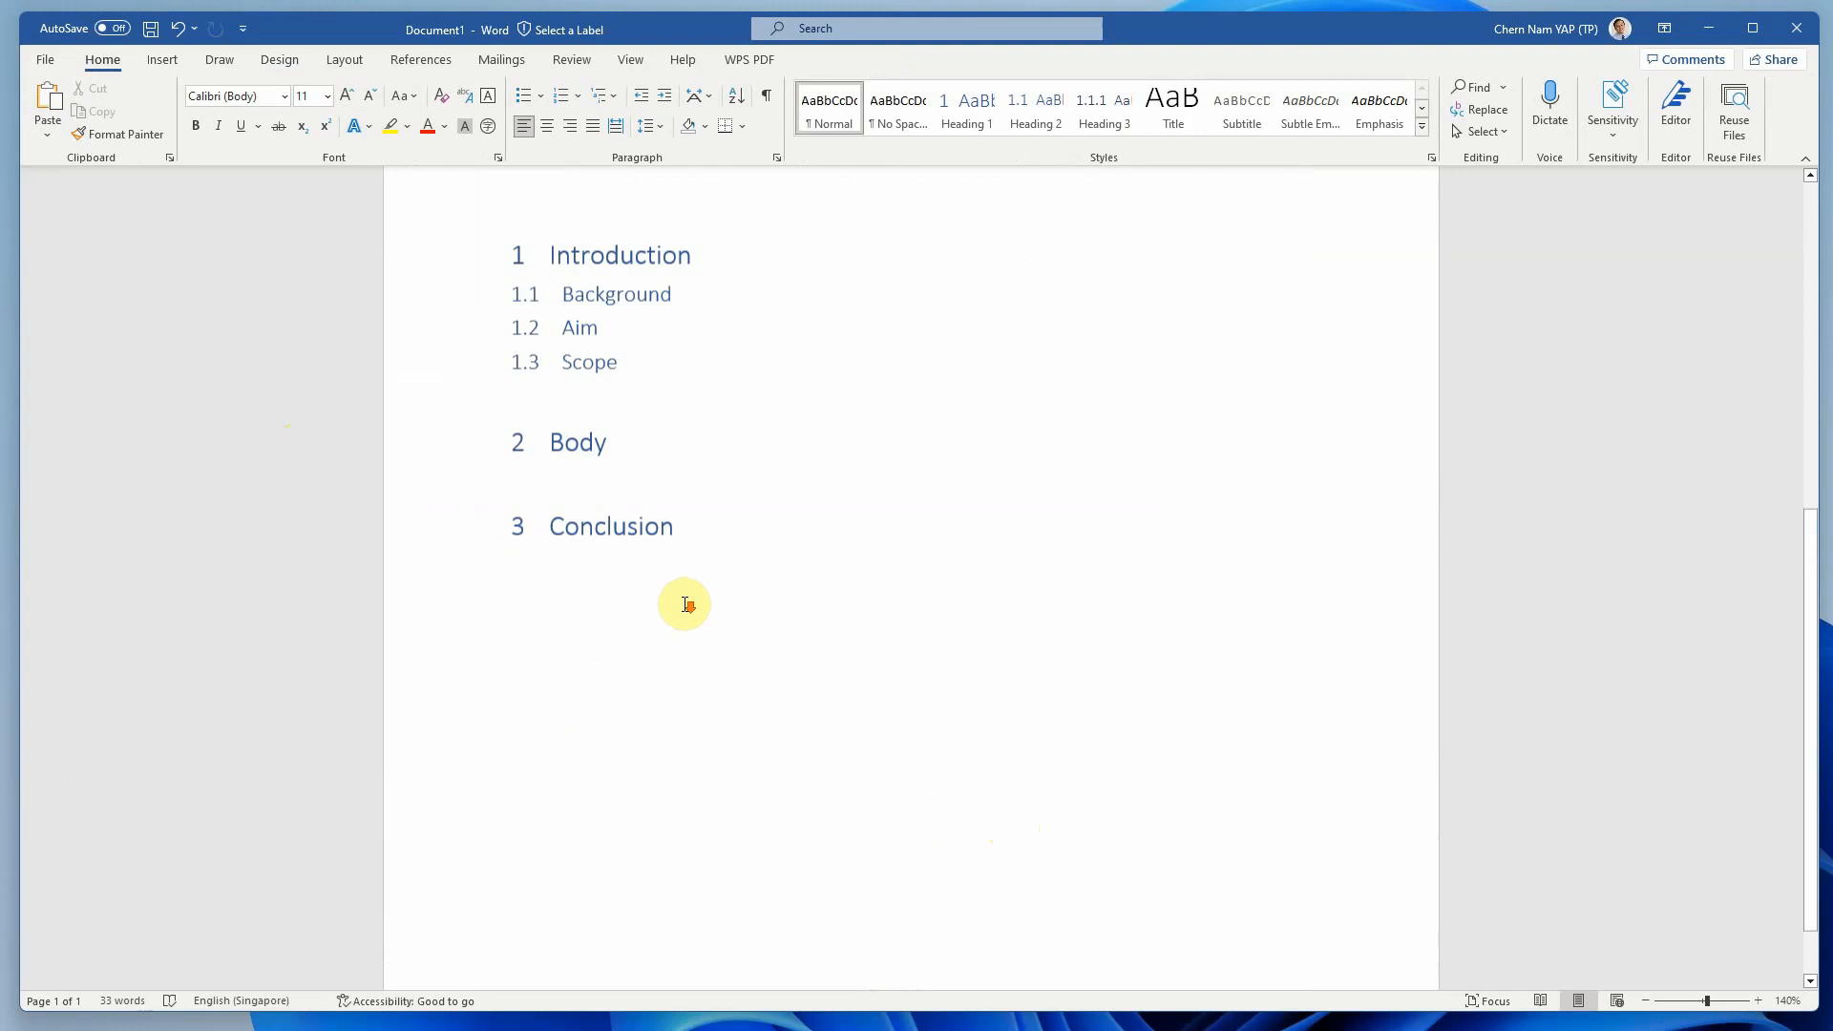
{"action": "scroll", "coordinate": [664, 496], "scroll_direction": "up", "scroll_amount": 4}
{"action": "left_click", "coordinate": [662, 463]}
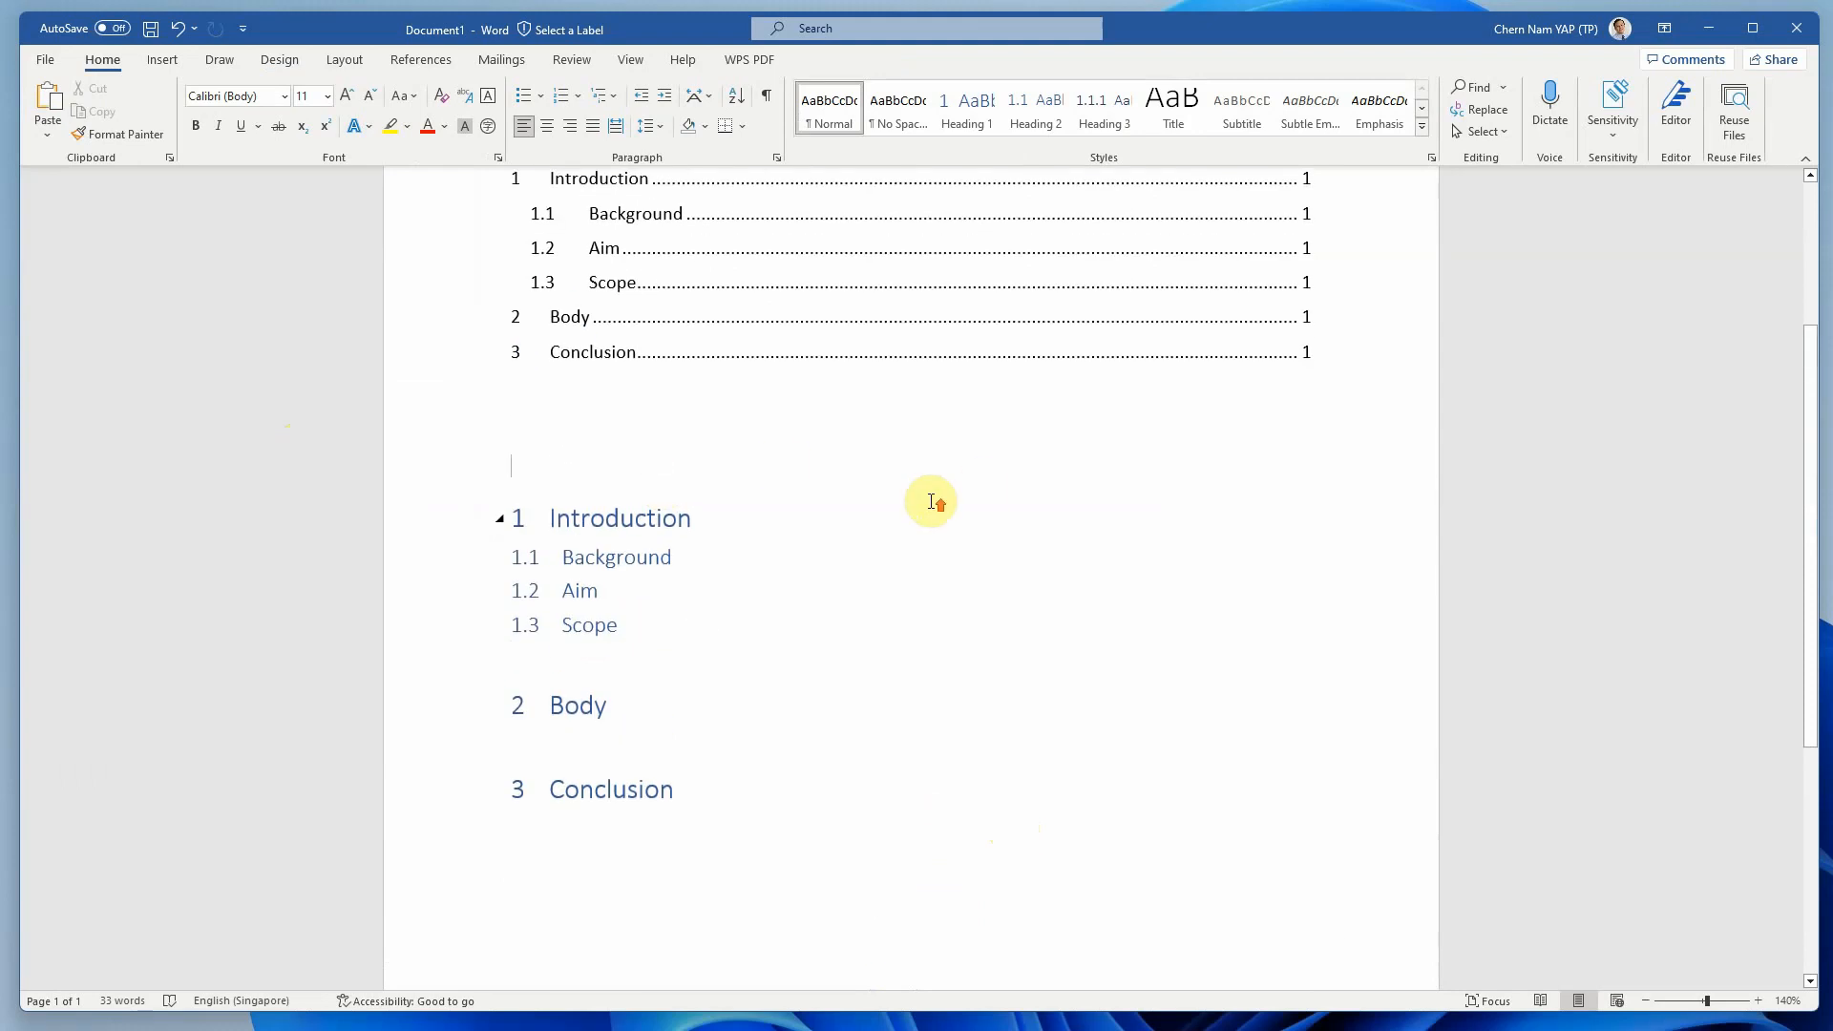
{"action": "scroll", "coordinate": [917, 503], "scroll_direction": "up", "scroll_amount": 3}
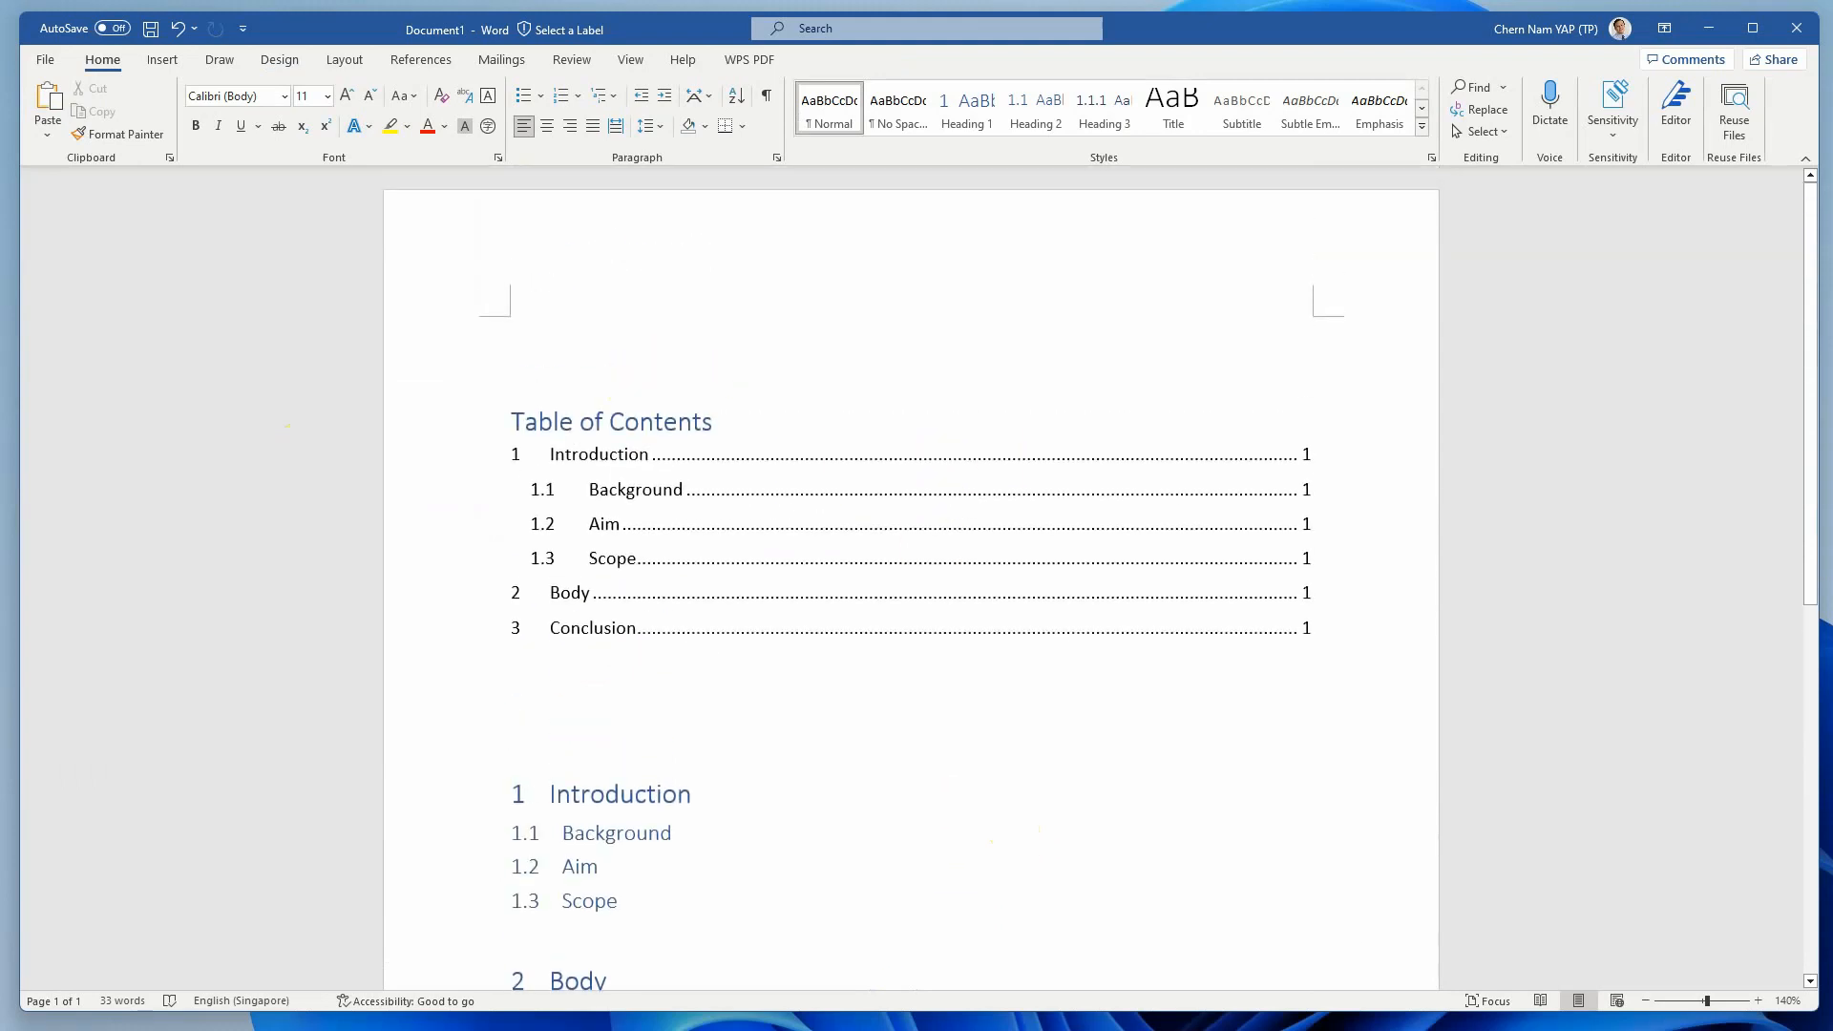
{"action": "key", "text": "Return"}
{"action": "key", "text": "Return"}
{"action": "key", "text": "Return"}
{"action": "key", "text": "Return"}
{"action": "key", "text": "Return"}
{"action": "key", "text": "Return"}
{"action": "key", "text": "Return"}
{"action": "key", "text": "Return"}
{"action": "key", "text": "Return"}
{"action": "key", "text": "Return"}
{"action": "key", "text": "Return"}
{"action": "key", "text": "Return"}
{"action": "key", "text": "Return"}
{"action": "key", "text": "Return"}
{"action": "key", "text": "Return"}
{"action": "scroll", "coordinate": [783, 576], "scroll_direction": "down", "scroll_amount": 2}
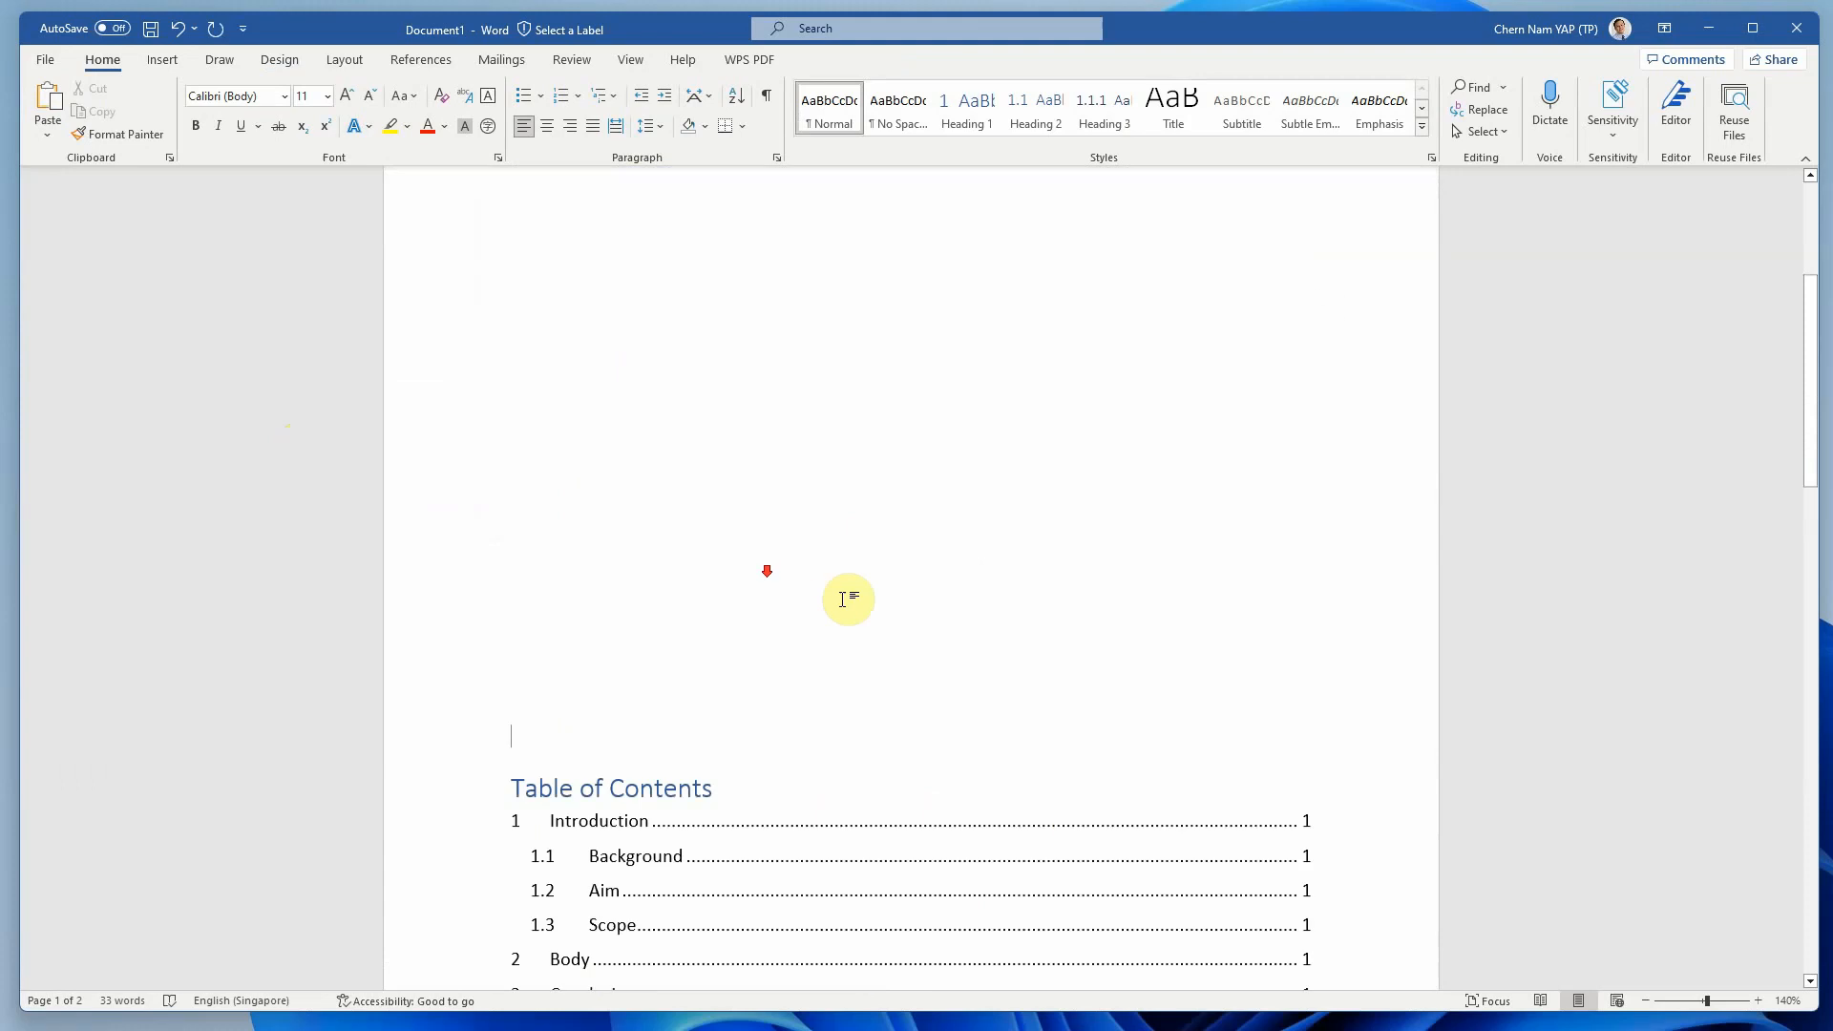
{"action": "scroll", "coordinate": [847, 586], "scroll_direction": "down", "scroll_amount": 3}
{"action": "scroll", "coordinate": [851, 582], "scroll_direction": "up", "scroll_amount": 2}
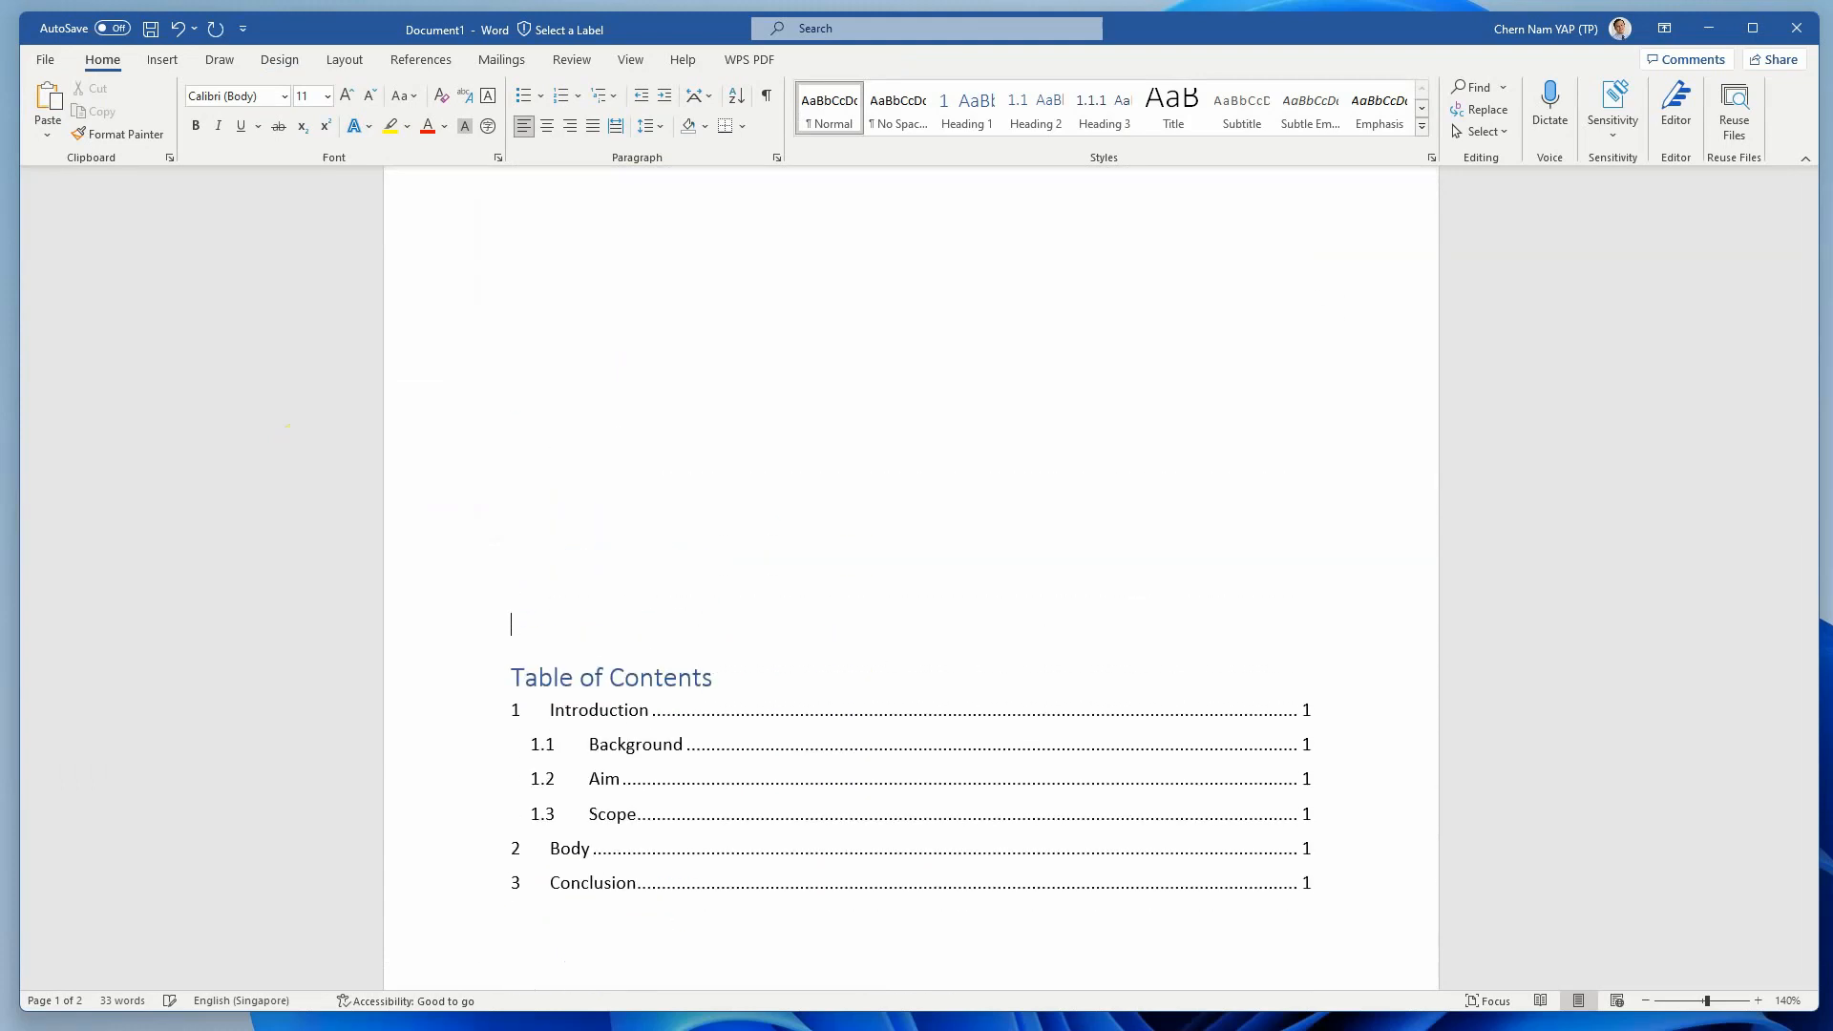
{"action": "scroll", "coordinate": [696, 606], "scroll_direction": "up", "scroll_amount": 1}
{"action": "scroll", "coordinate": [754, 583], "scroll_direction": "down", "scroll_amount": 5}
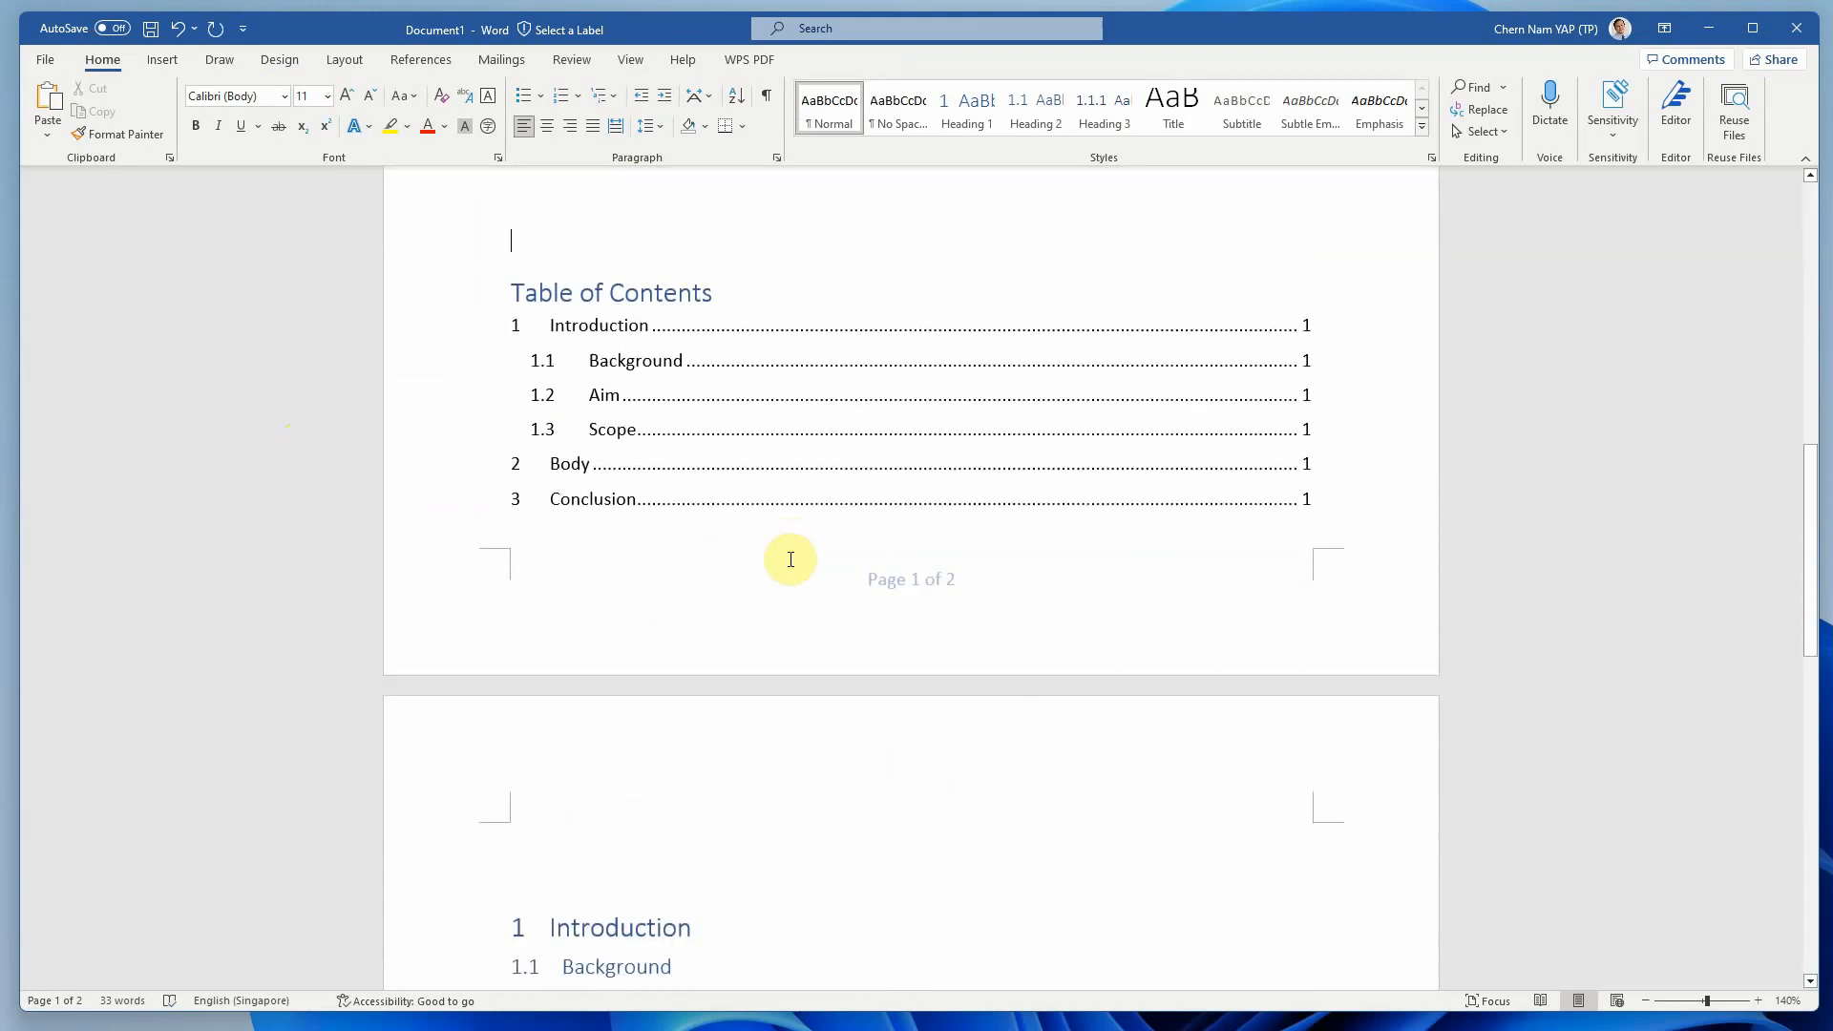
{"action": "key", "text": "Return"}
{"action": "key", "text": "Return"}
{"action": "key", "text": "Return"}
{"action": "key", "text": "Return"}
{"action": "key", "text": "Return"}
{"action": "key", "text": "Return"}
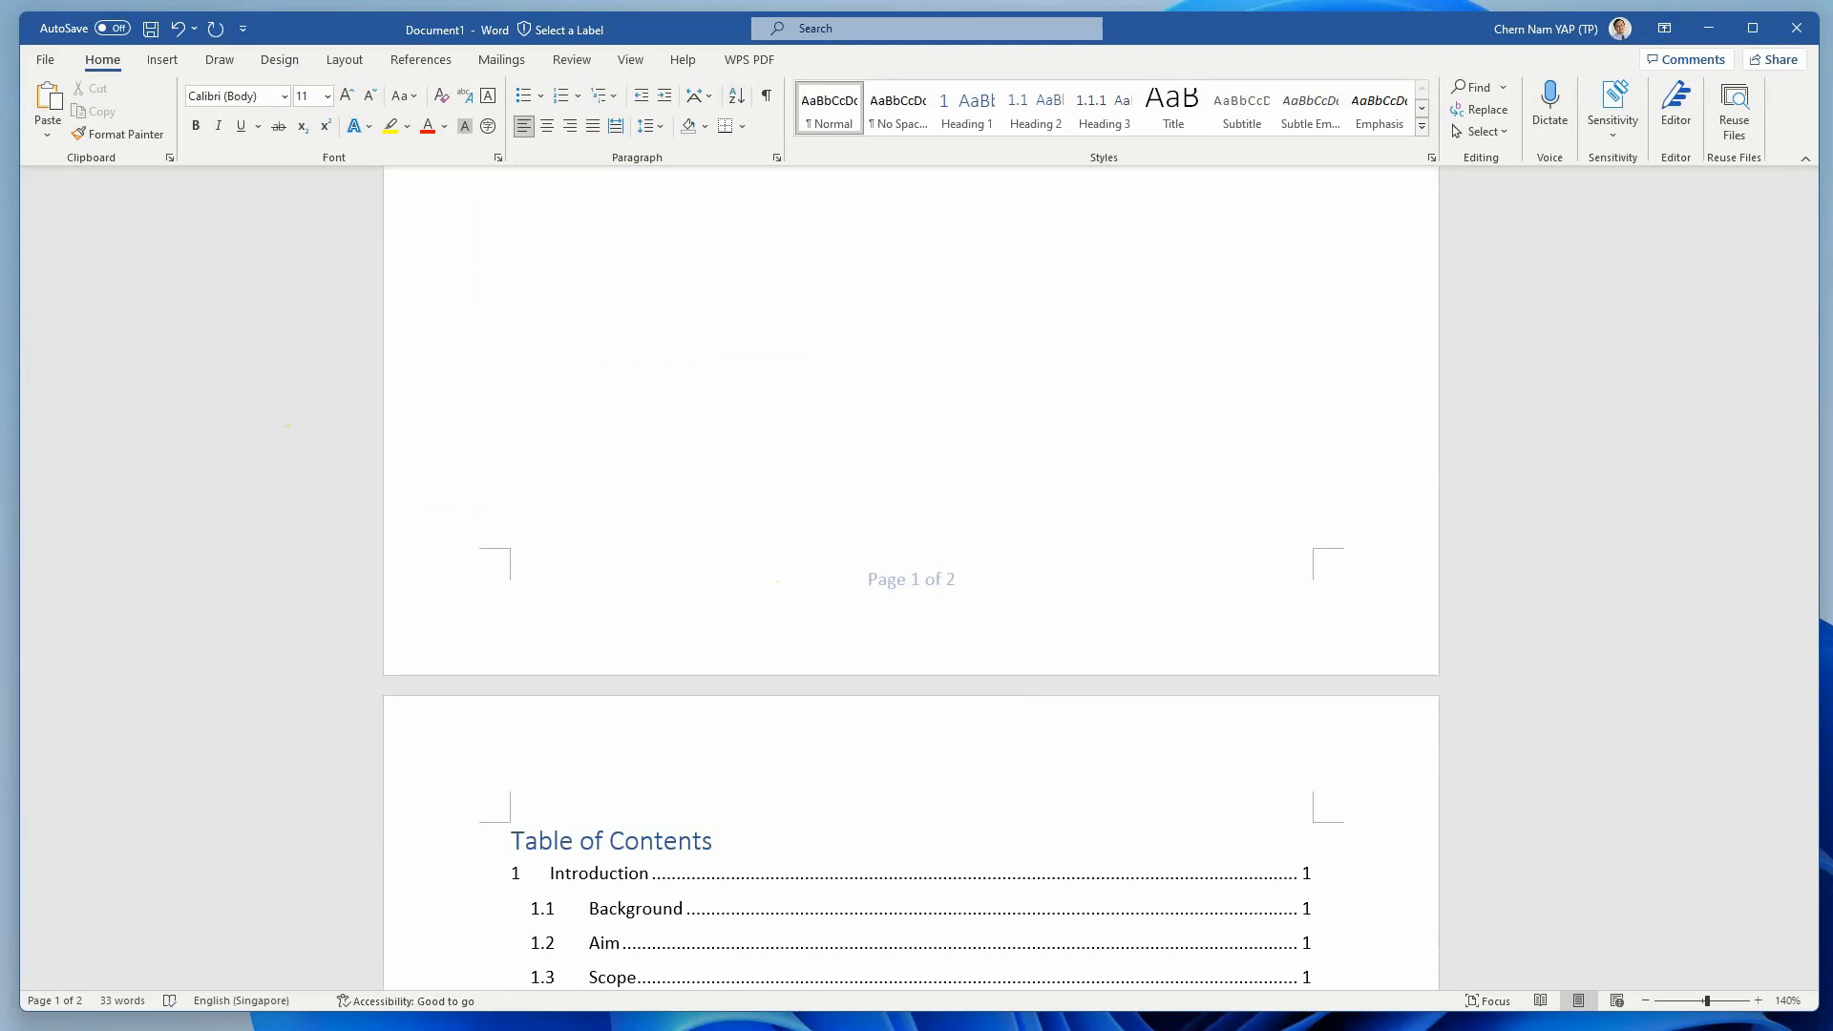
Insert blank lines between the table of contents and the Introduction heading until the headings move onto page 3.
{"action": "scroll", "coordinate": [786, 655], "scroll_direction": "down", "scroll_amount": 8}
{"action": "left_click", "coordinate": [603, 330]}
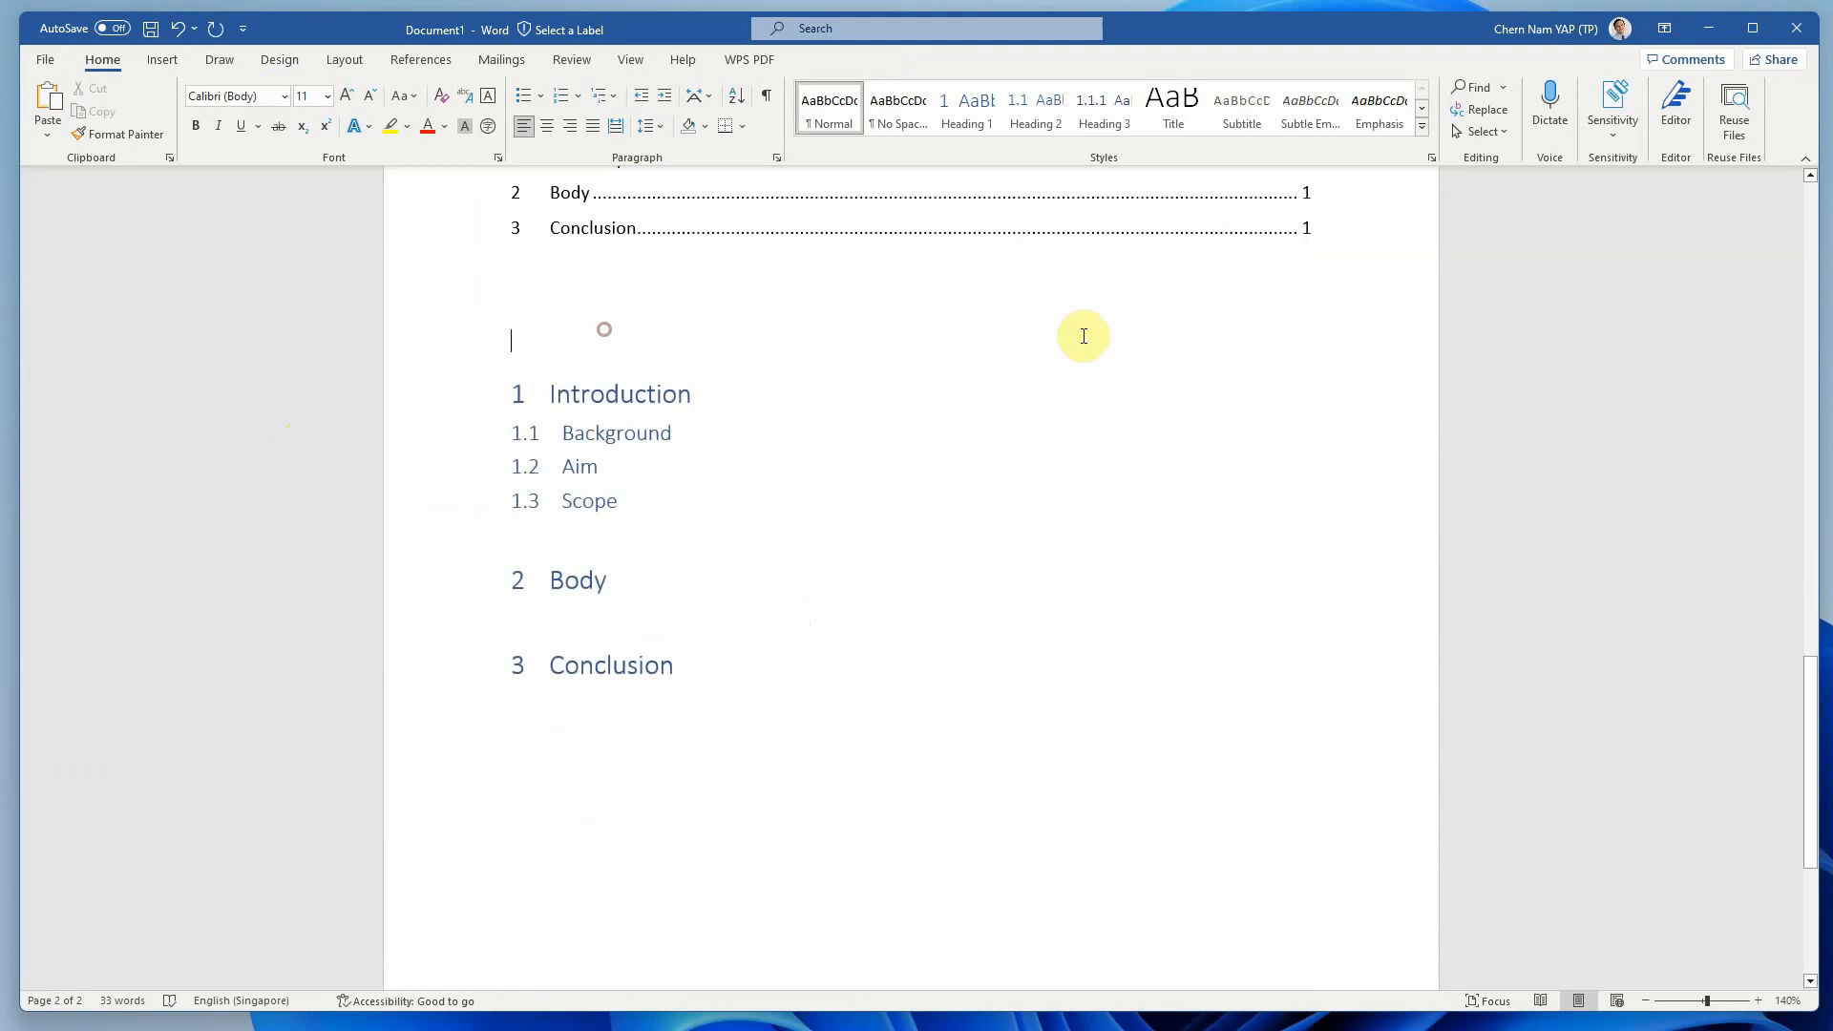
{"action": "key", "text": "Return"}
{"action": "key", "text": "Return"}
{"action": "key", "text": "Return"}
{"action": "key", "text": "Return"}
{"action": "key", "text": "Return"}
{"action": "key", "text": "Return"}
{"action": "key", "text": "Return"}
{"action": "key", "text": "Return"}
{"action": "key", "text": "Return"}
{"action": "key", "text": "Return"}
{"action": "key", "text": "Return"}
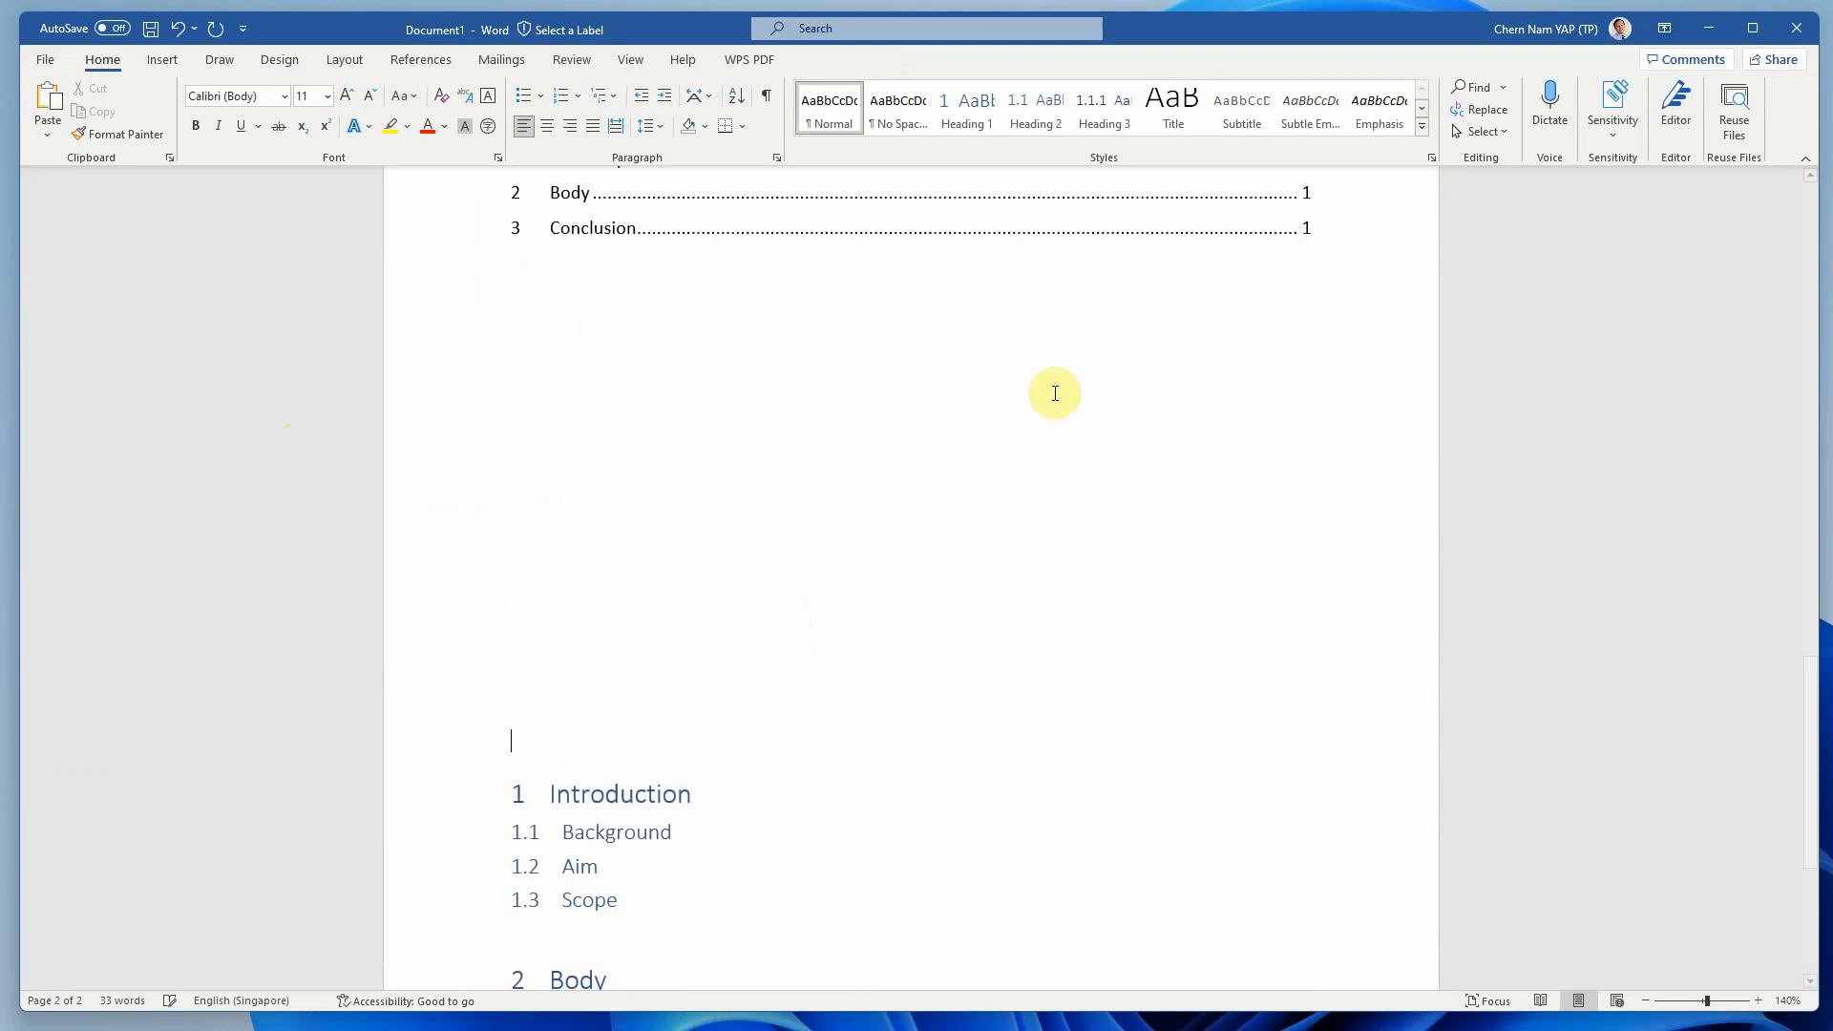
{"action": "scroll", "coordinate": [853, 566], "scroll_direction": "down", "scroll_amount": 3}
{"action": "scroll", "coordinate": [854, 566], "scroll_direction": "down", "scroll_amount": 1}
{"action": "key", "text": "Return"}
{"action": "key", "text": "Return"}
{"action": "key", "text": "Return"}
{"action": "key", "text": "Return"}
{"action": "key", "text": "Return"}
{"action": "key", "text": "Return"}
{"action": "key", "text": "Return"}
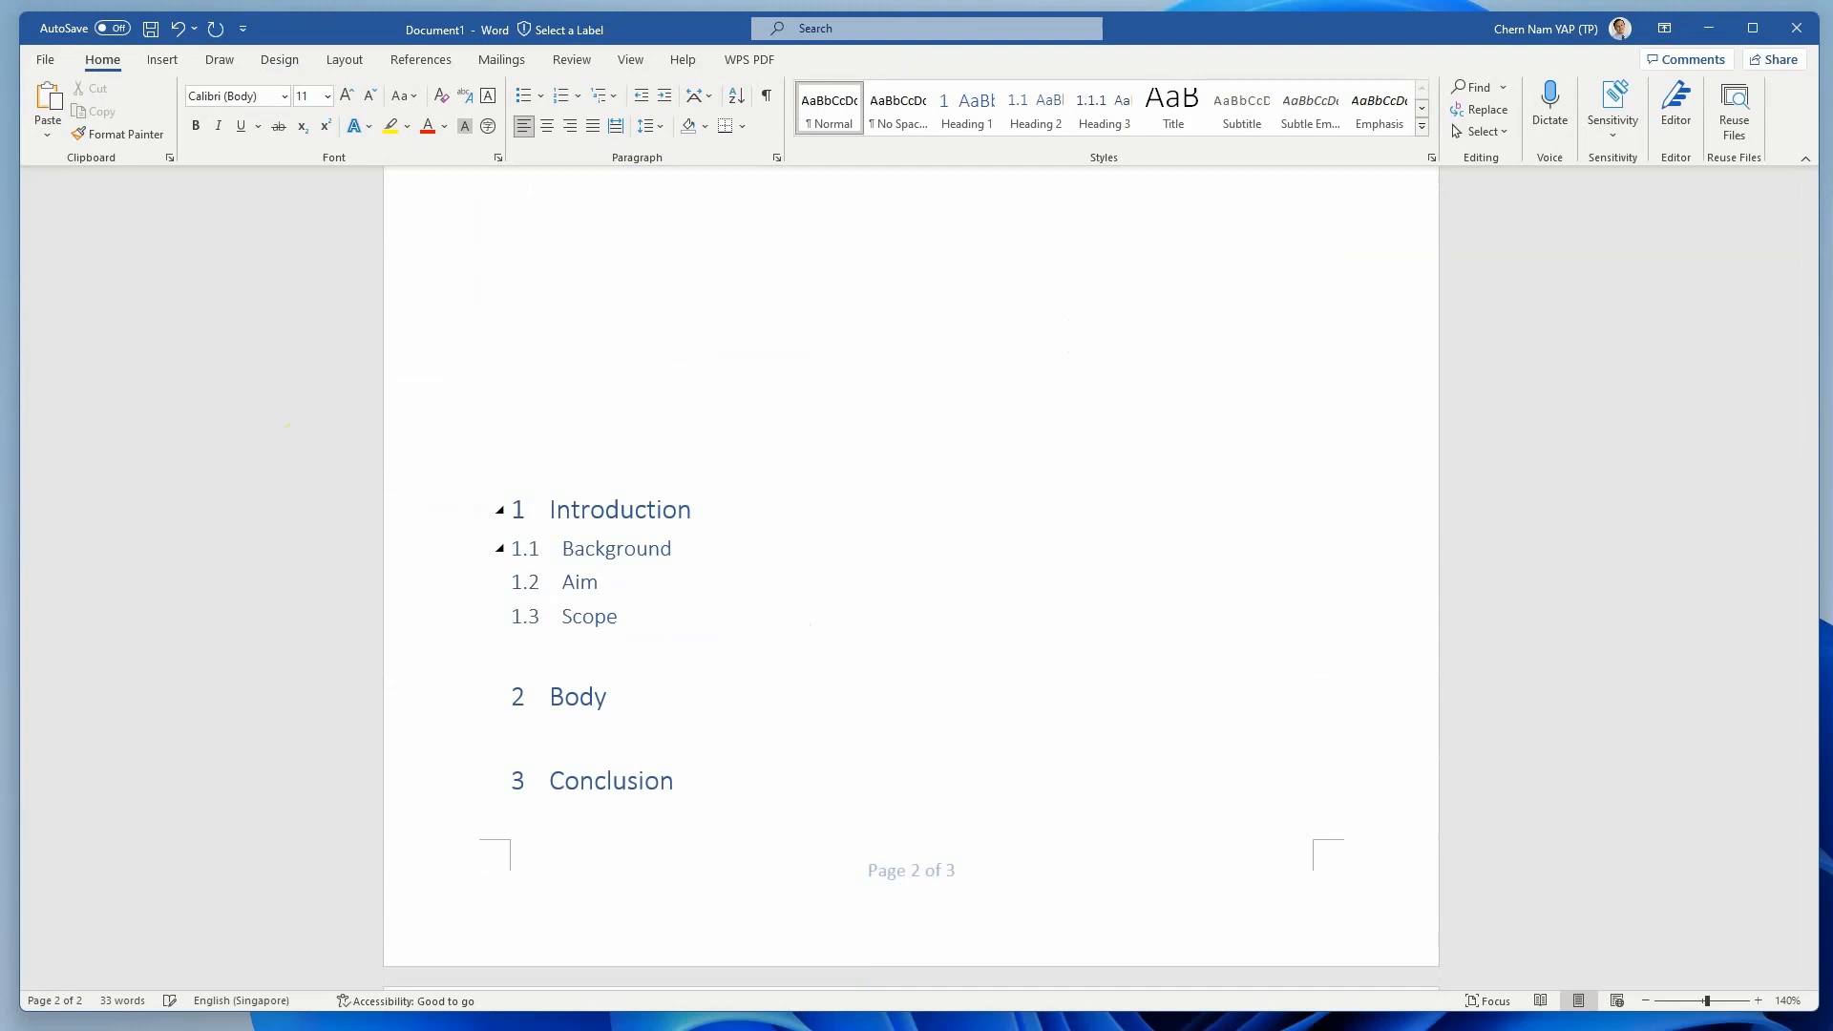
{"action": "key", "text": "Return"}
{"action": "key", "text": "Return"}
{"action": "key", "text": "Return"}
Check which pages the headings fall on against the page numbers listed in the table of contents.
{"action": "scroll", "coordinate": [750, 688], "scroll_direction": "down", "scroll_amount": 6}
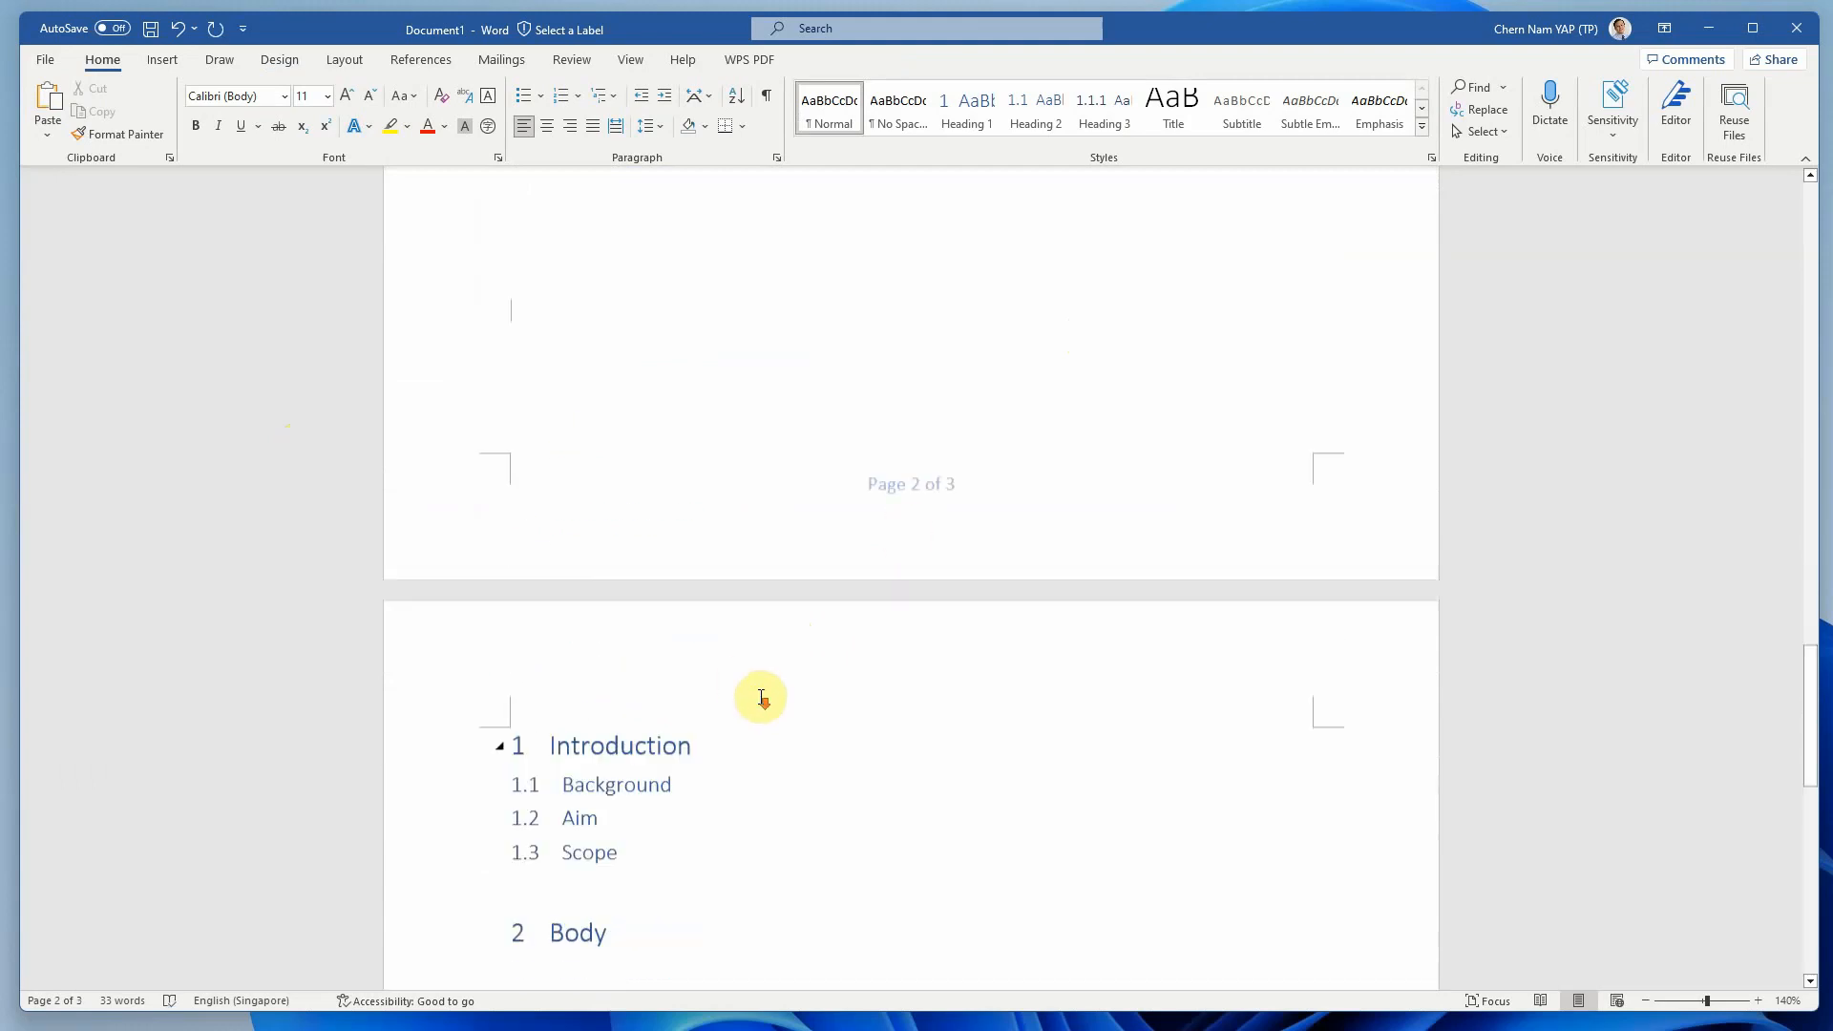
{"action": "scroll", "coordinate": [816, 612], "scroll_direction": "down", "scroll_amount": 2}
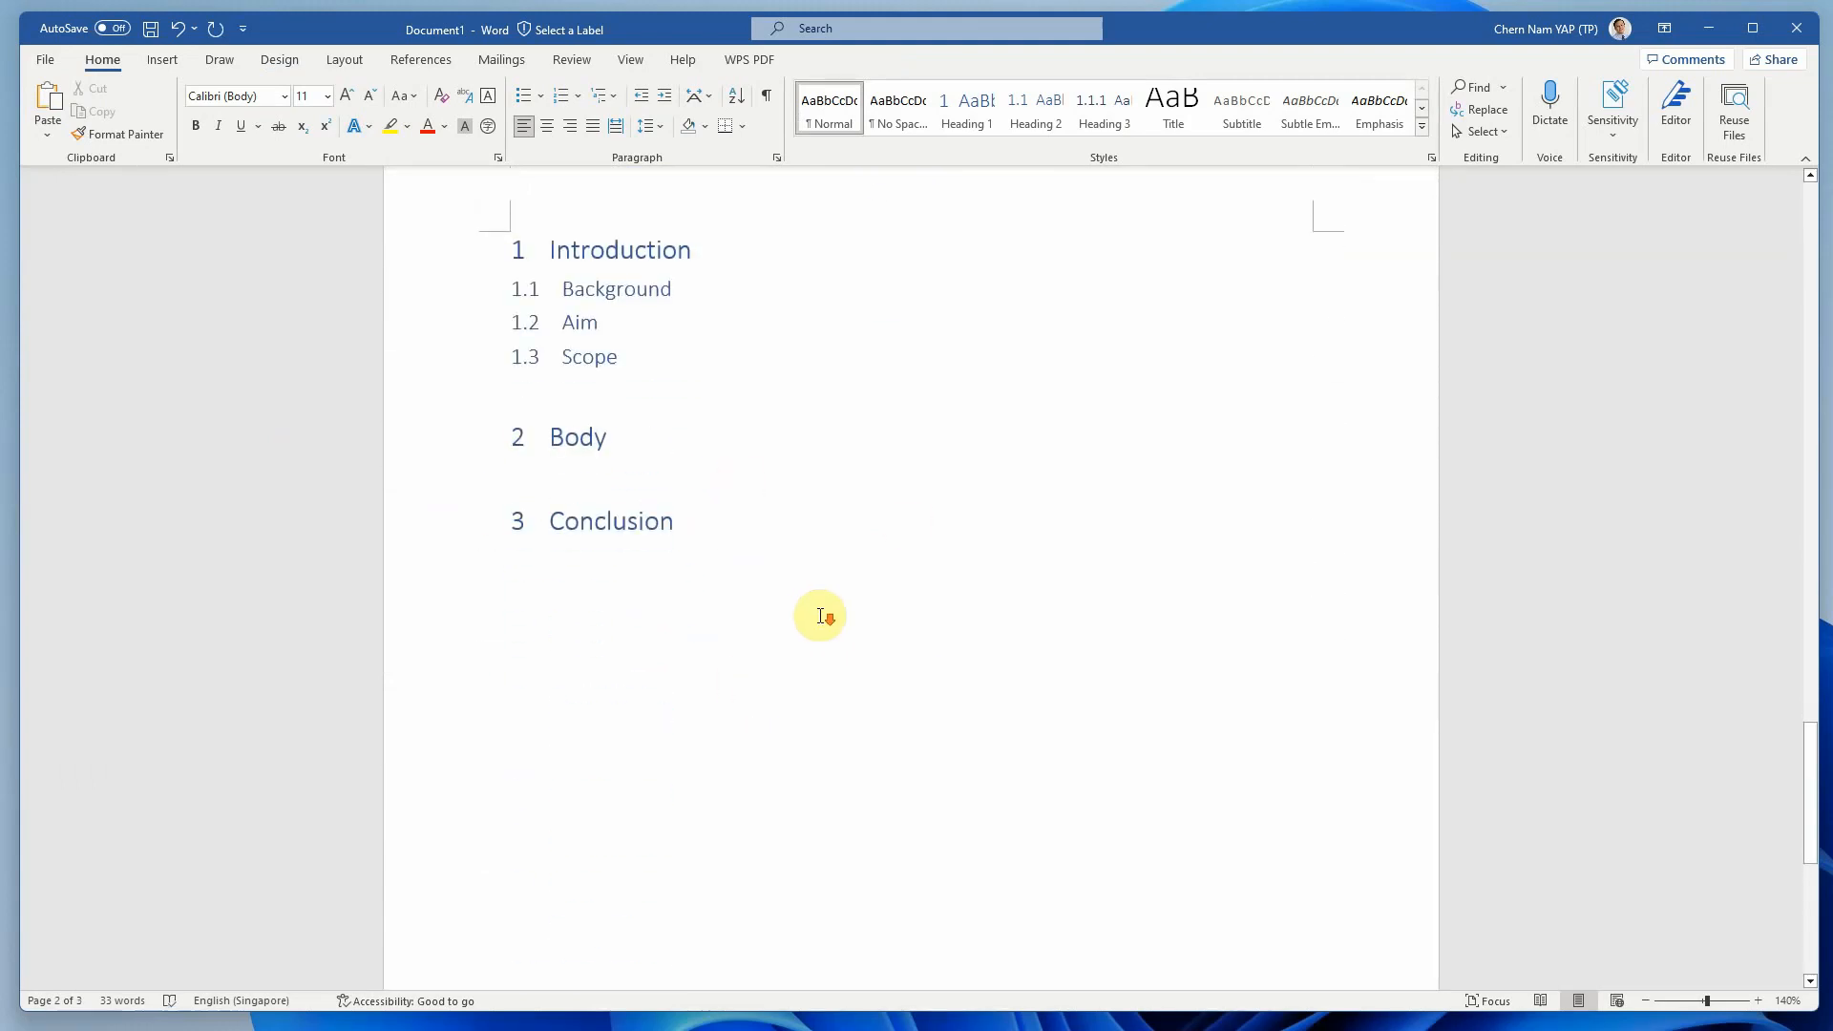
{"action": "scroll", "coordinate": [579, 430], "scroll_direction": "up", "scroll_amount": 7}
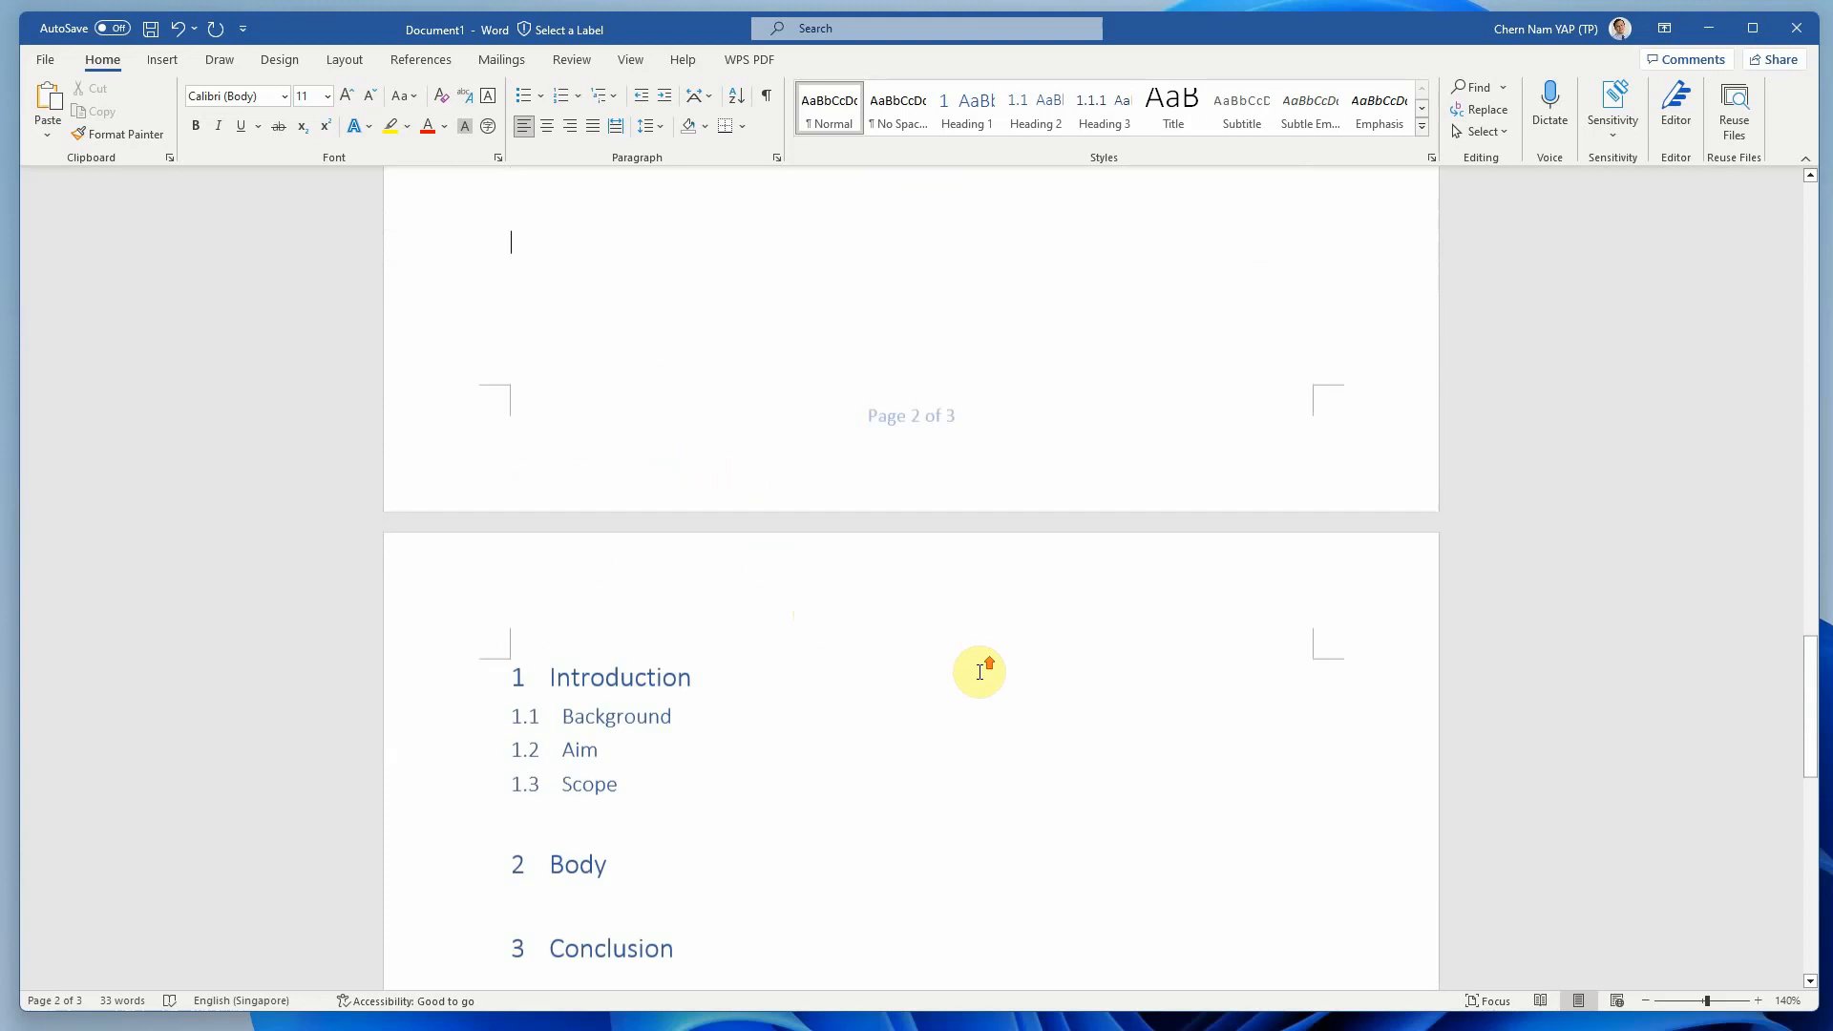
{"action": "scroll", "coordinate": [980, 668], "scroll_direction": "up", "scroll_amount": 8}
{"action": "scroll", "coordinate": [980, 668], "scroll_direction": "down", "scroll_amount": 15}
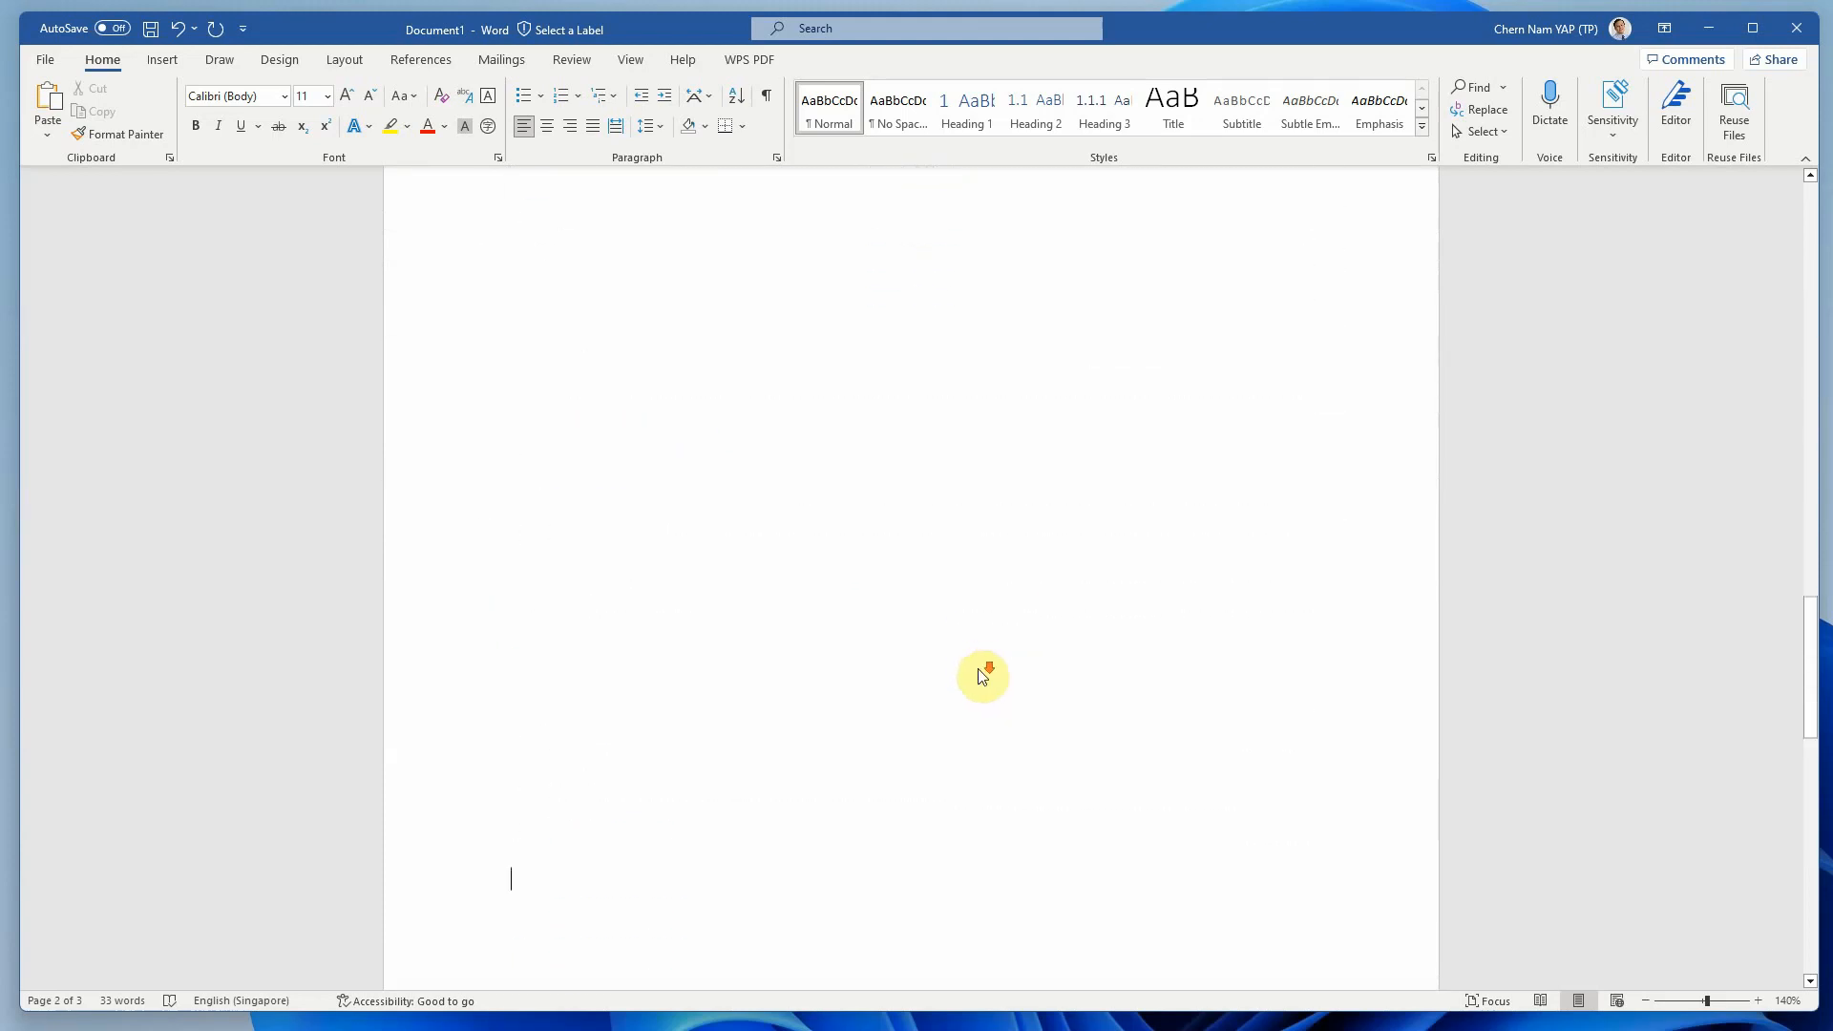
{"action": "scroll", "coordinate": [980, 668], "scroll_direction": "down", "scroll_amount": 3}
{"action": "scroll", "coordinate": [980, 669], "scroll_direction": "up", "scroll_amount": 10}
{"action": "scroll", "coordinate": [980, 669], "scroll_direction": "down", "scroll_amount": 8}
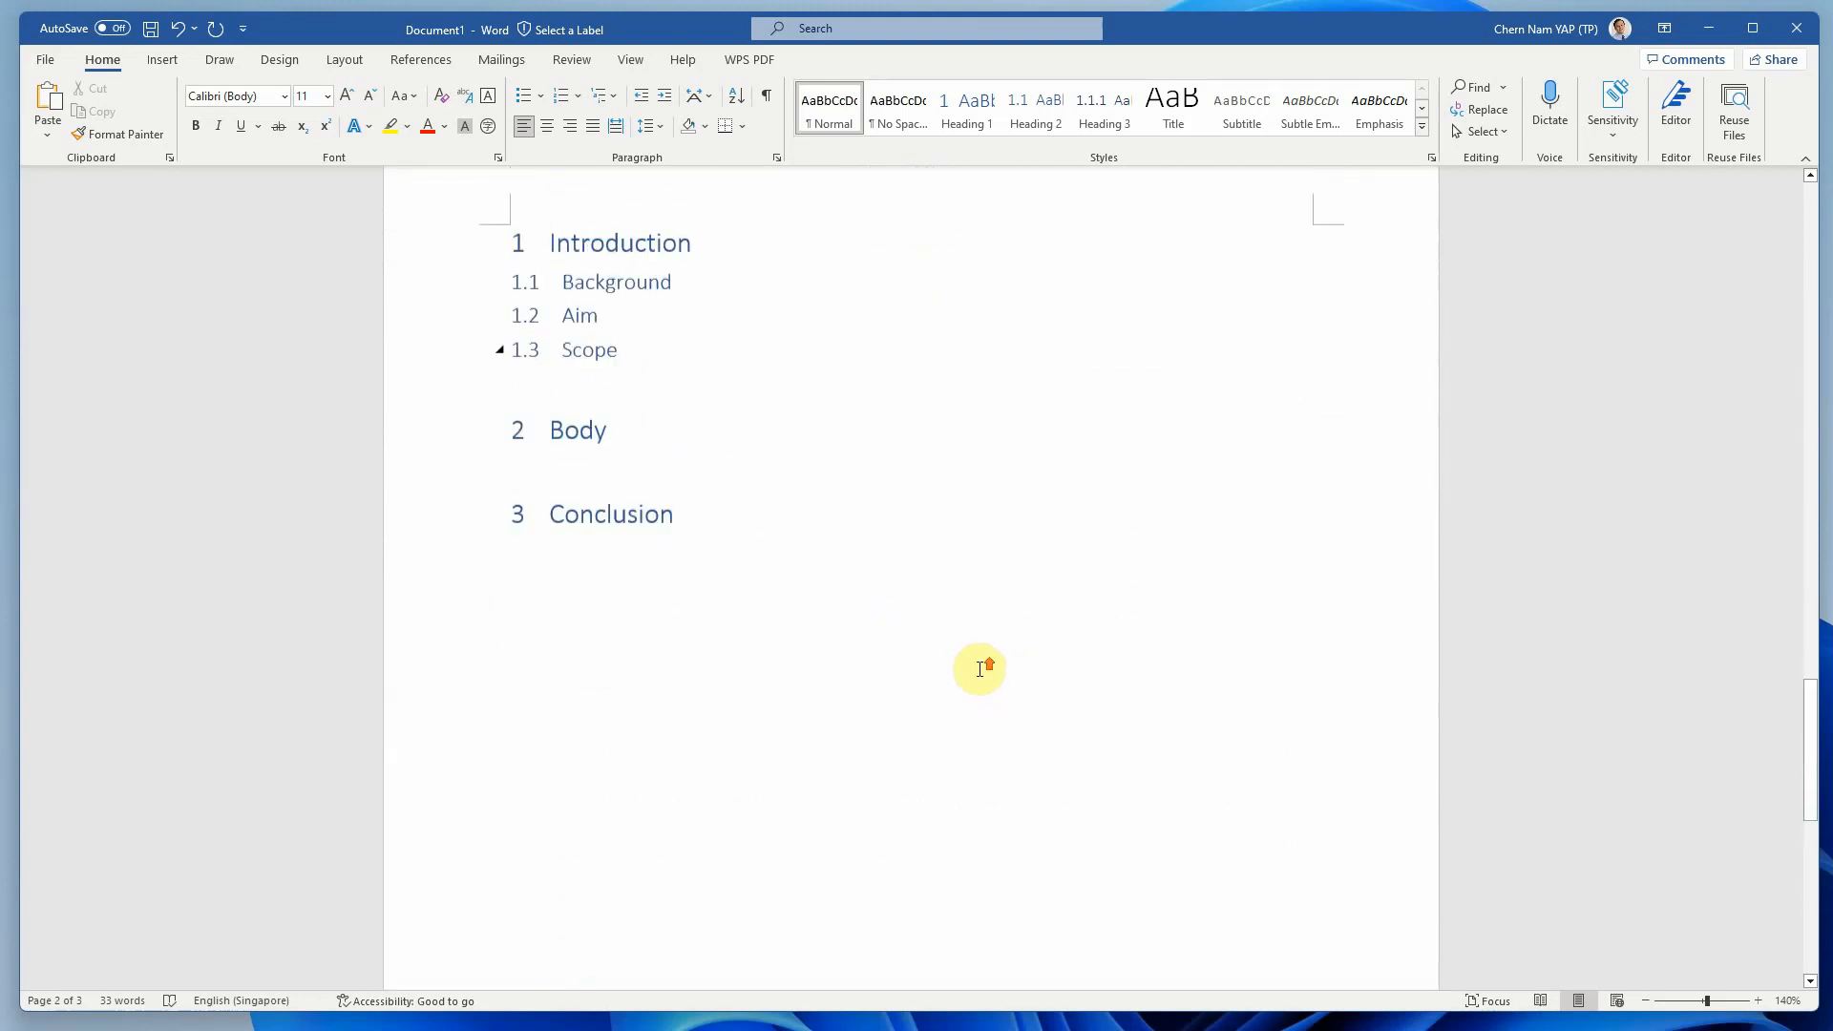
{"action": "scroll", "coordinate": [980, 668], "scroll_direction": "up", "scroll_amount": 9}
{"action": "scroll", "coordinate": [980, 668], "scroll_direction": "up", "scroll_amount": 8}
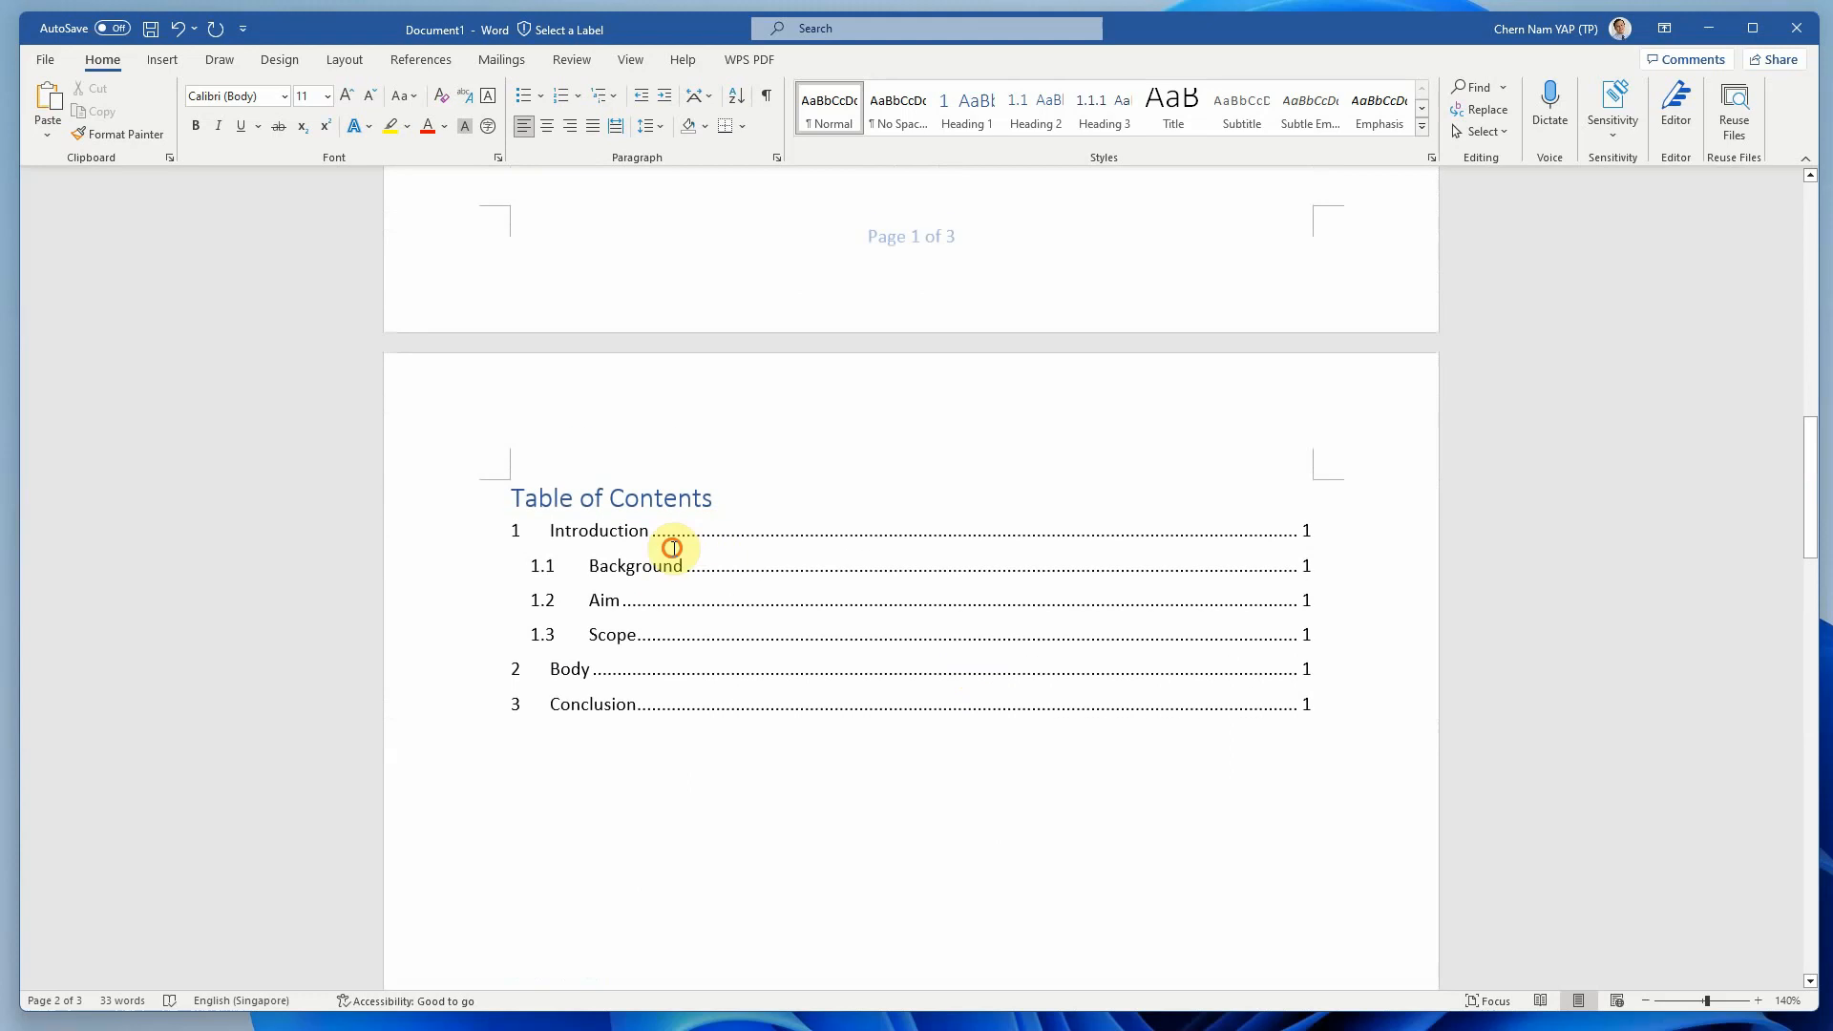
Update the table of contents with the option to update page numbers only.
{"action": "left_click", "coordinate": [674, 549]}
{"action": "left_click", "coordinate": [600, 467]}
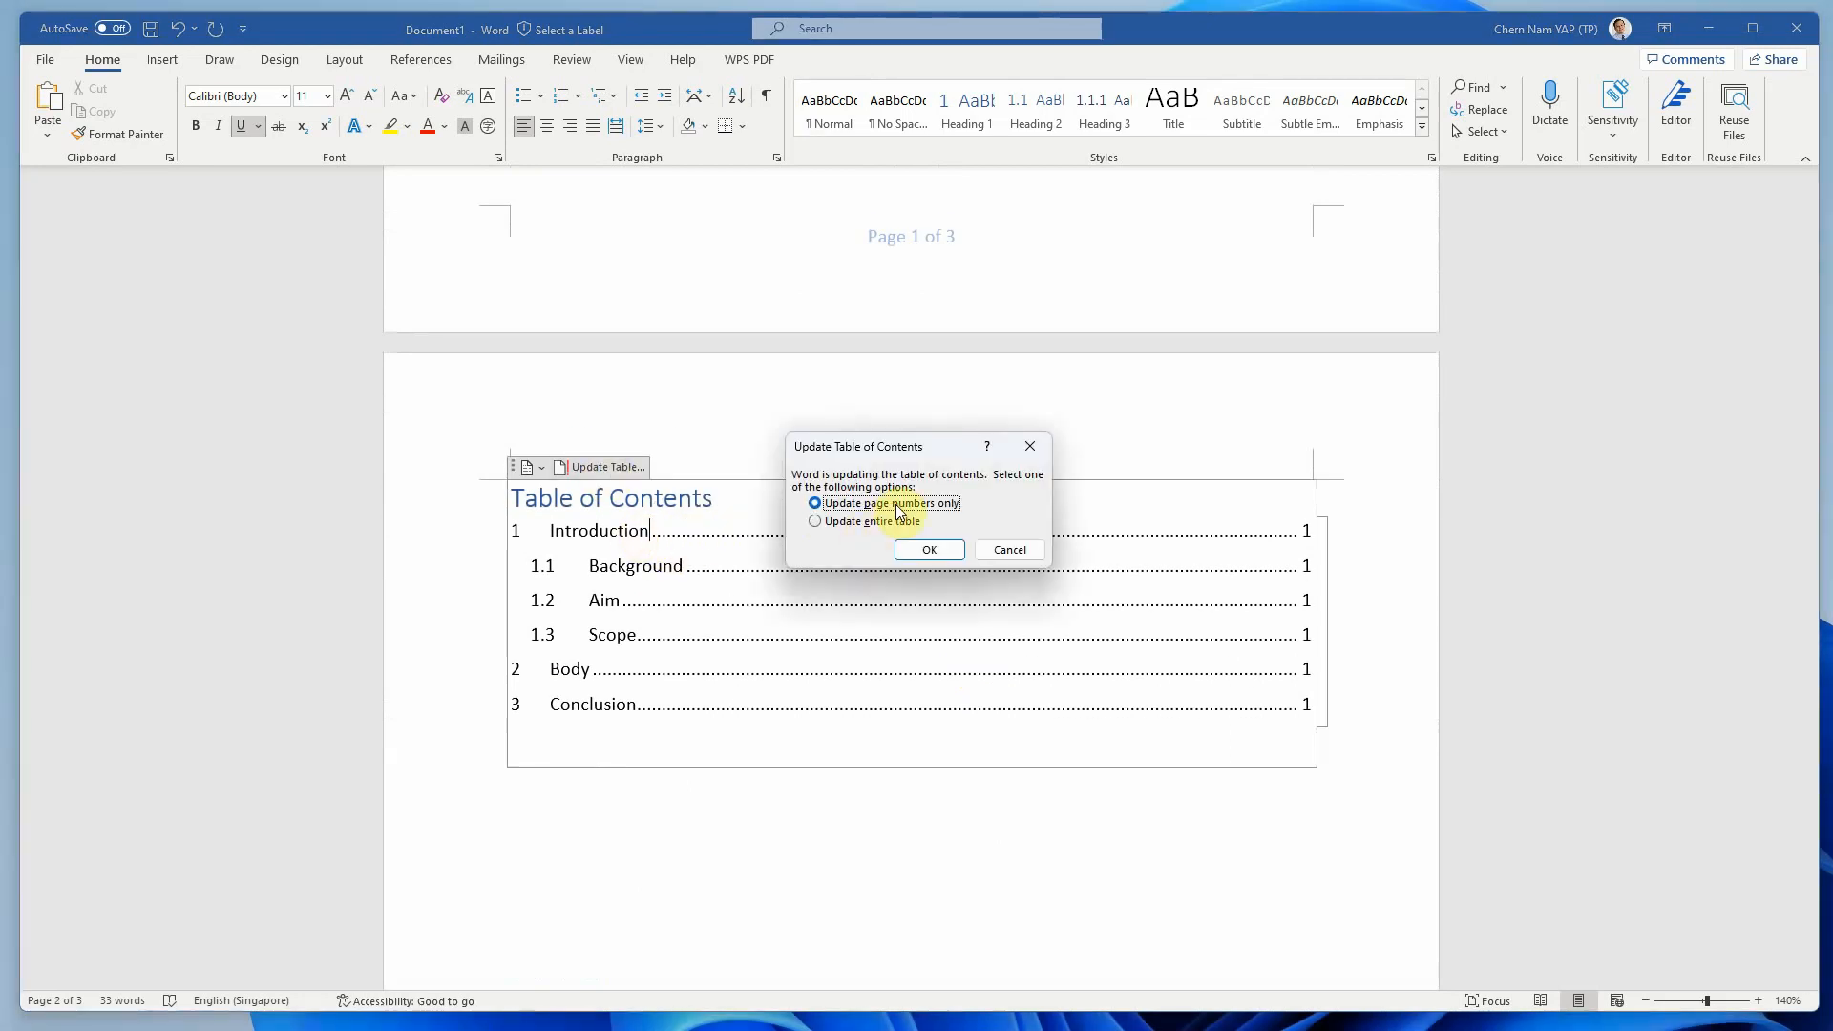
{"action": "left_click", "coordinate": [929, 552]}
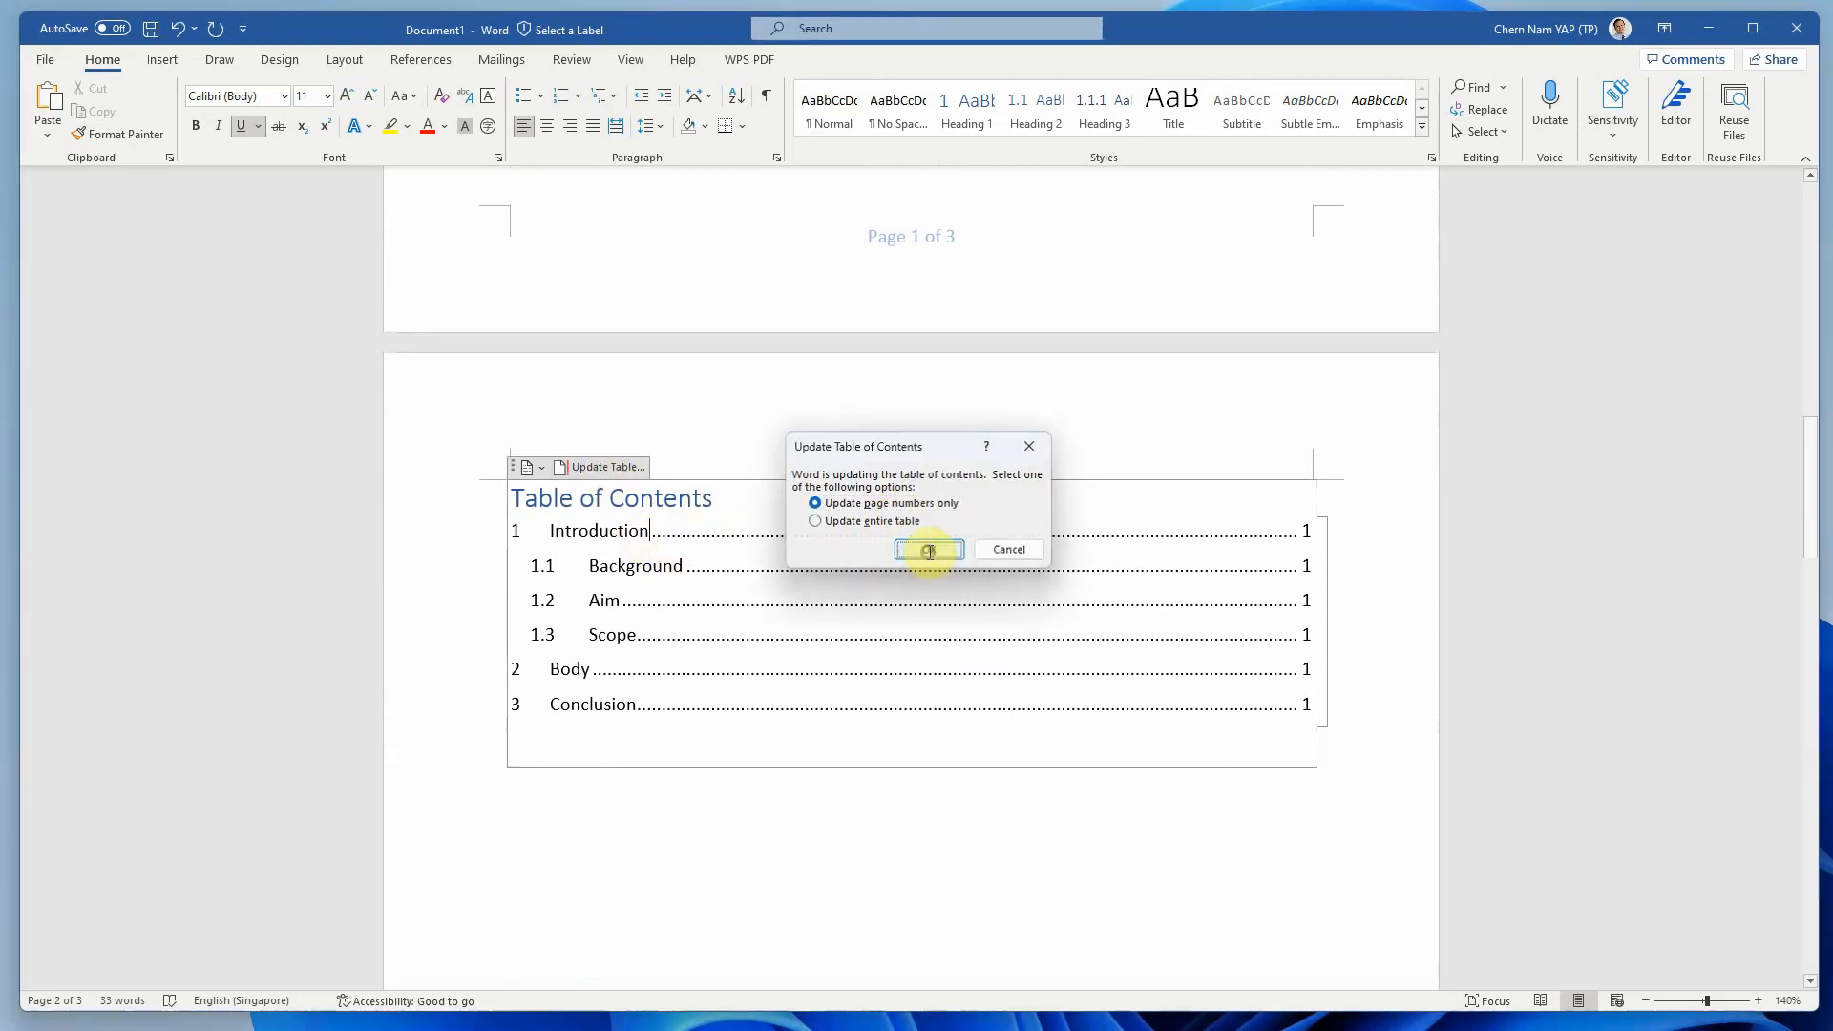
{"action": "left_click", "coordinate": [966, 821]}
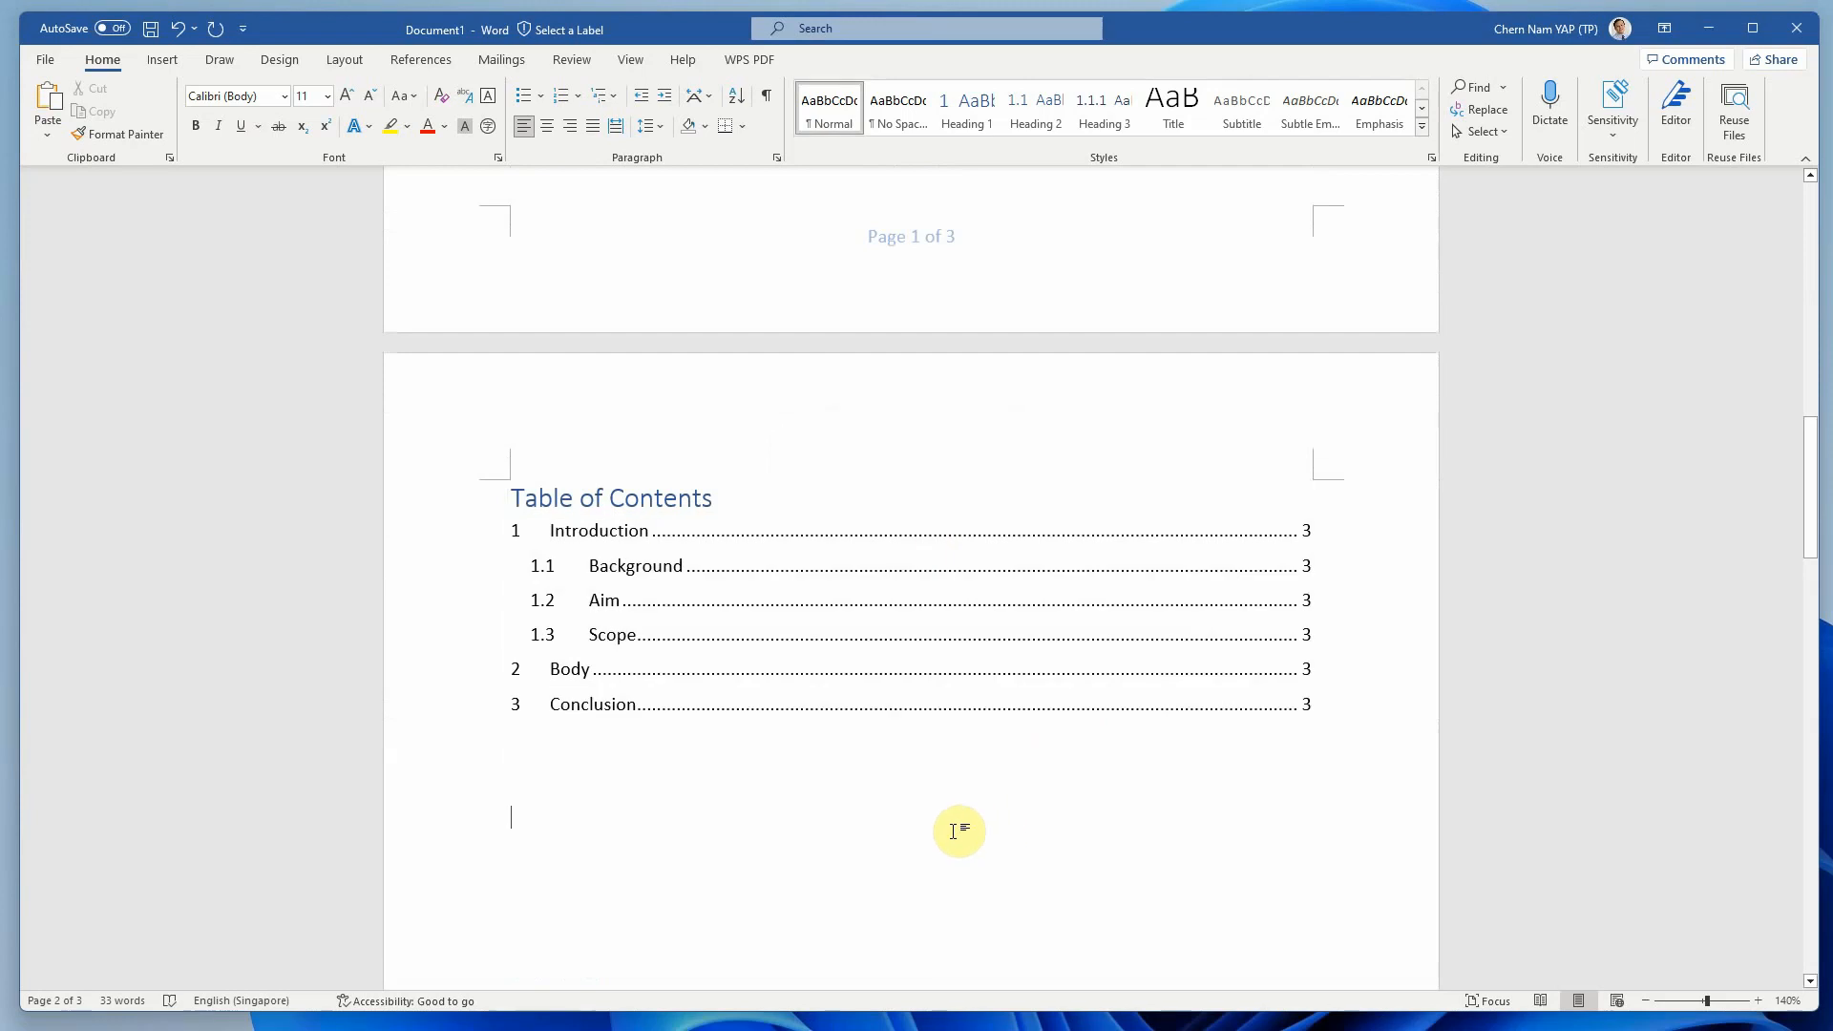
Insert blank lines between the Scope and Body headings until the Body heading moves onto page 4.
{"action": "scroll", "coordinate": [953, 831], "scroll_direction": "down", "scroll_amount": 15}
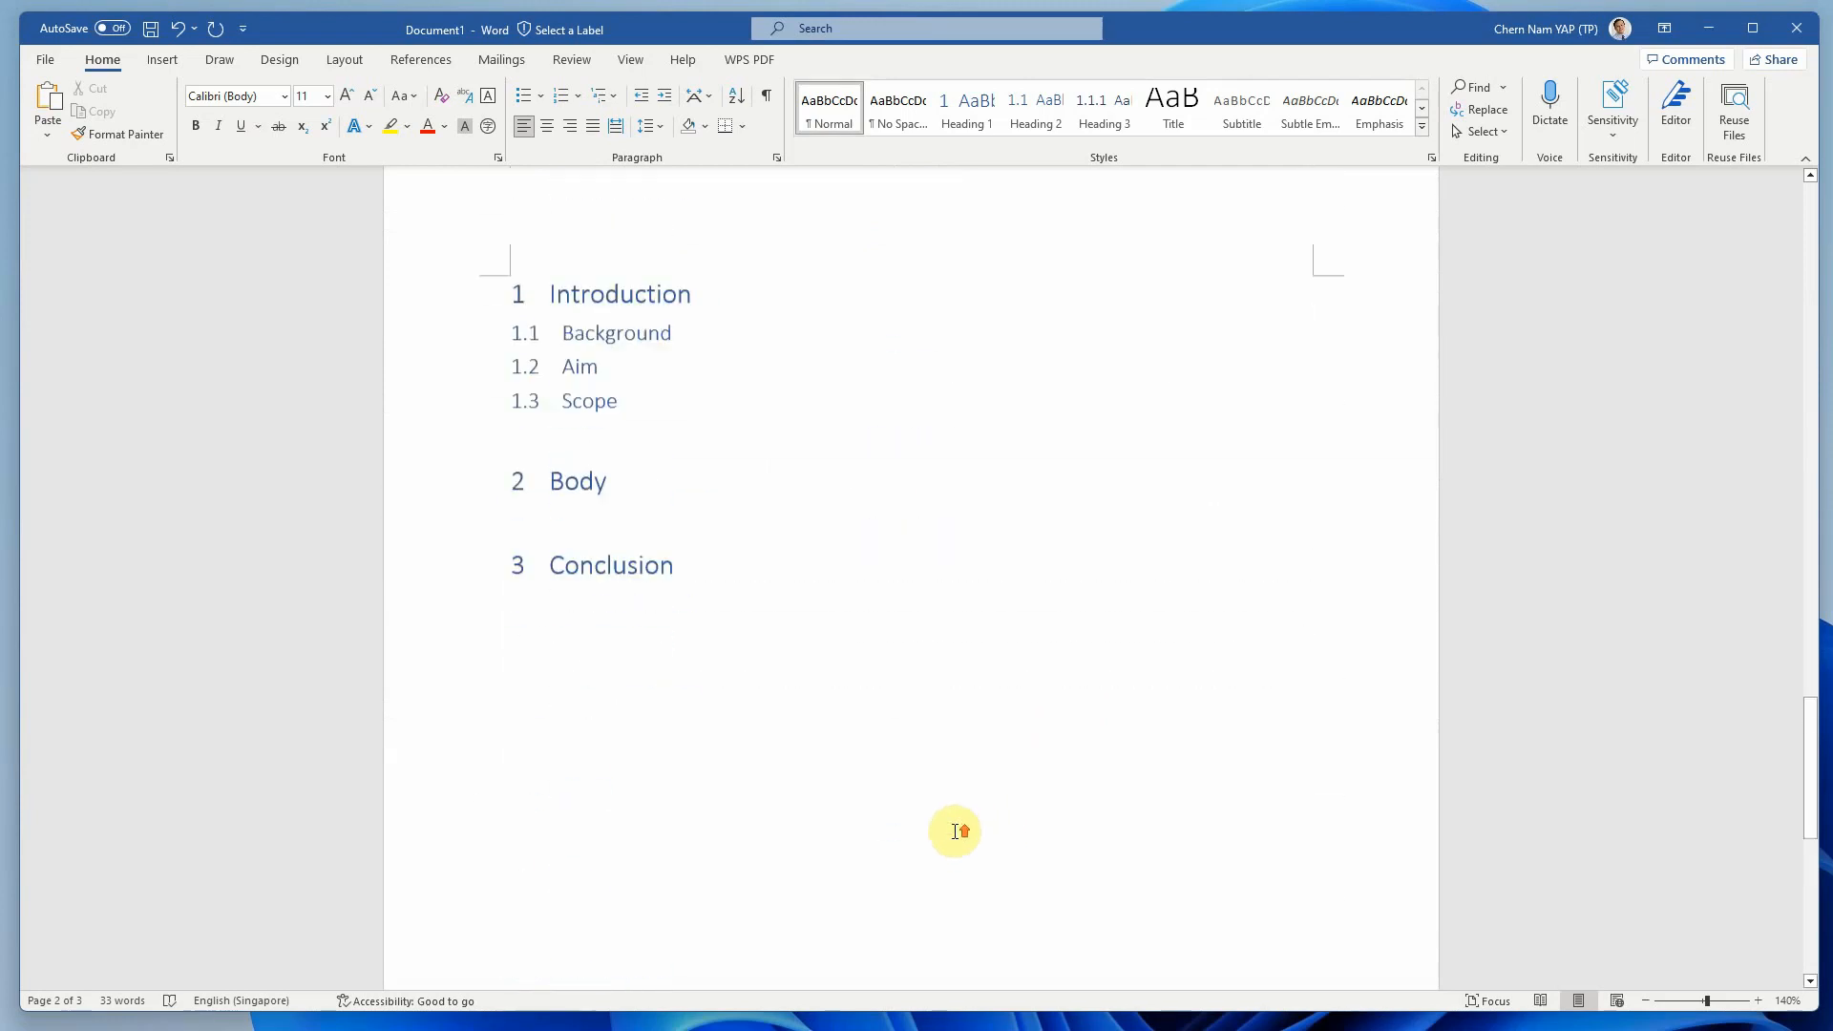
{"action": "scroll", "coordinate": [954, 830], "scroll_direction": "up", "scroll_amount": 5}
{"action": "scroll", "coordinate": [811, 764], "scroll_direction": "down", "scroll_amount": 4}
{"action": "left_click", "coordinate": [662, 573]}
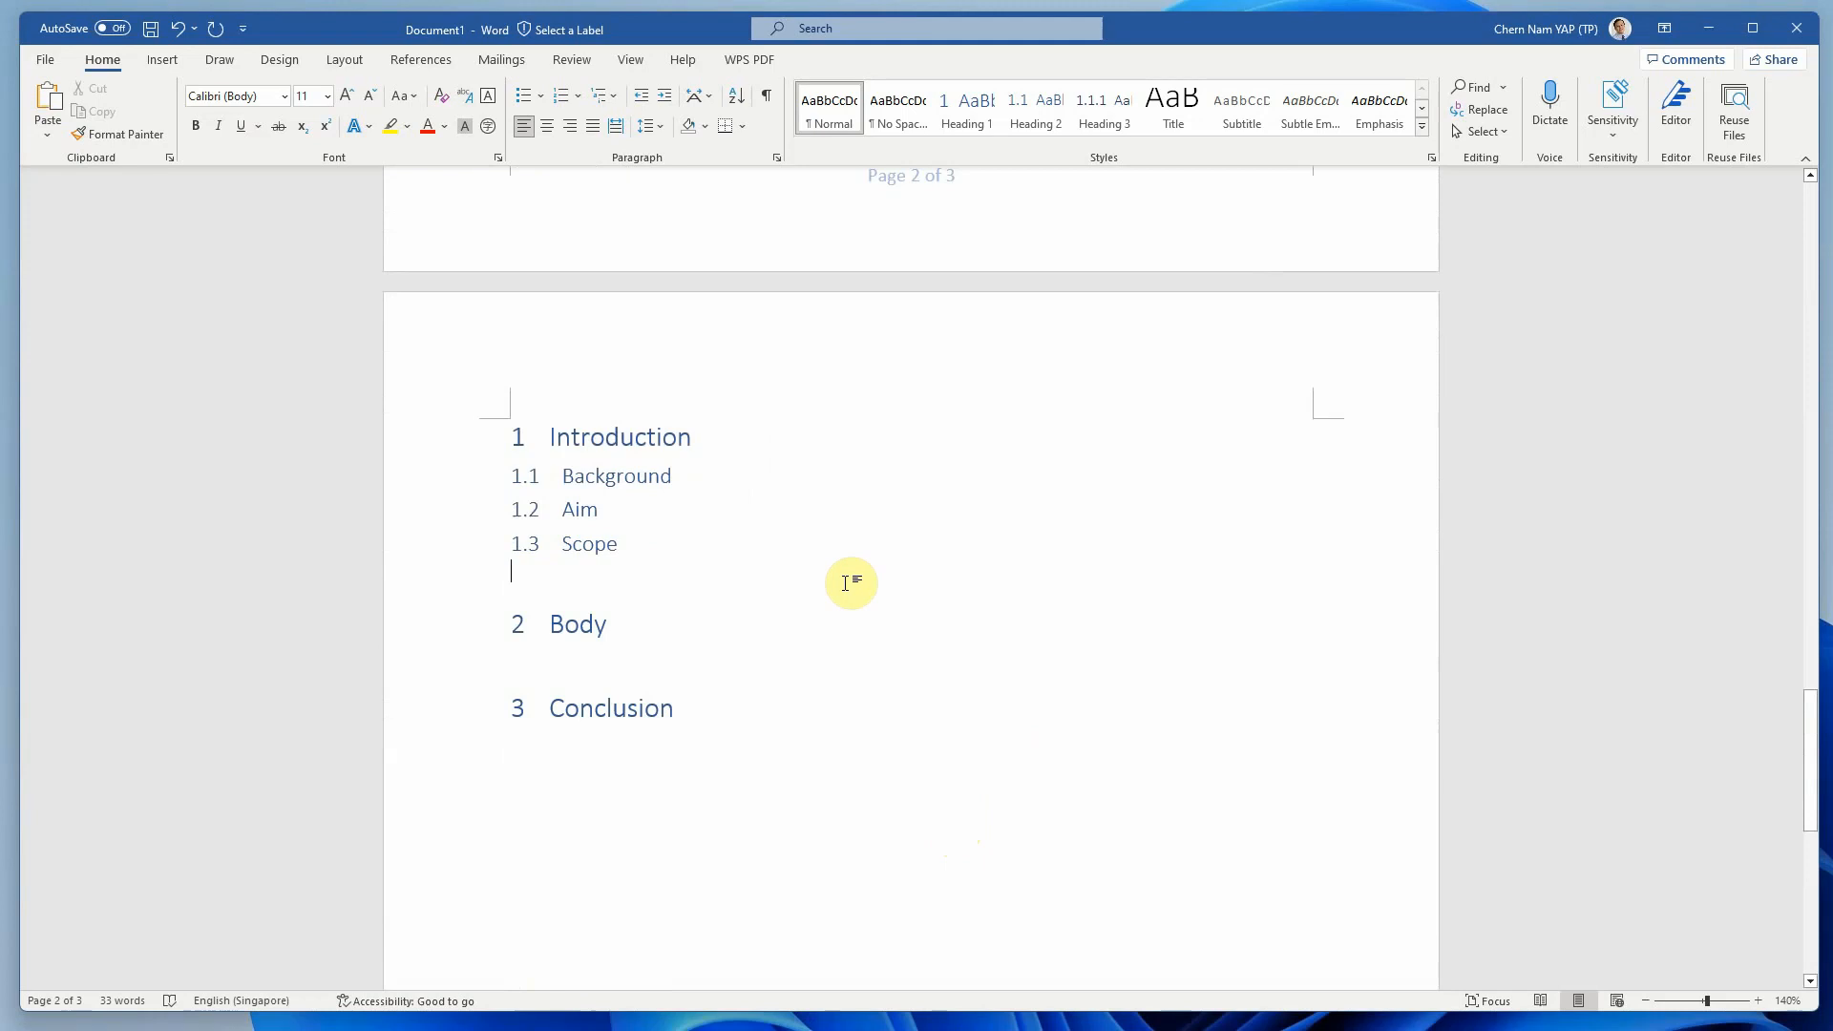
{"action": "key", "text": "Return"}
{"action": "key", "text": "Return"}
{"action": "key", "text": "Return"}
{"action": "key", "text": "Return"}
{"action": "key", "text": "Return"}
{"action": "key", "text": "Return"}
{"action": "key", "text": "Return"}
{"action": "key", "text": "Return"}
{"action": "key", "text": "Return"}
{"action": "key", "text": "Return"}
{"action": "key", "text": "Return"}
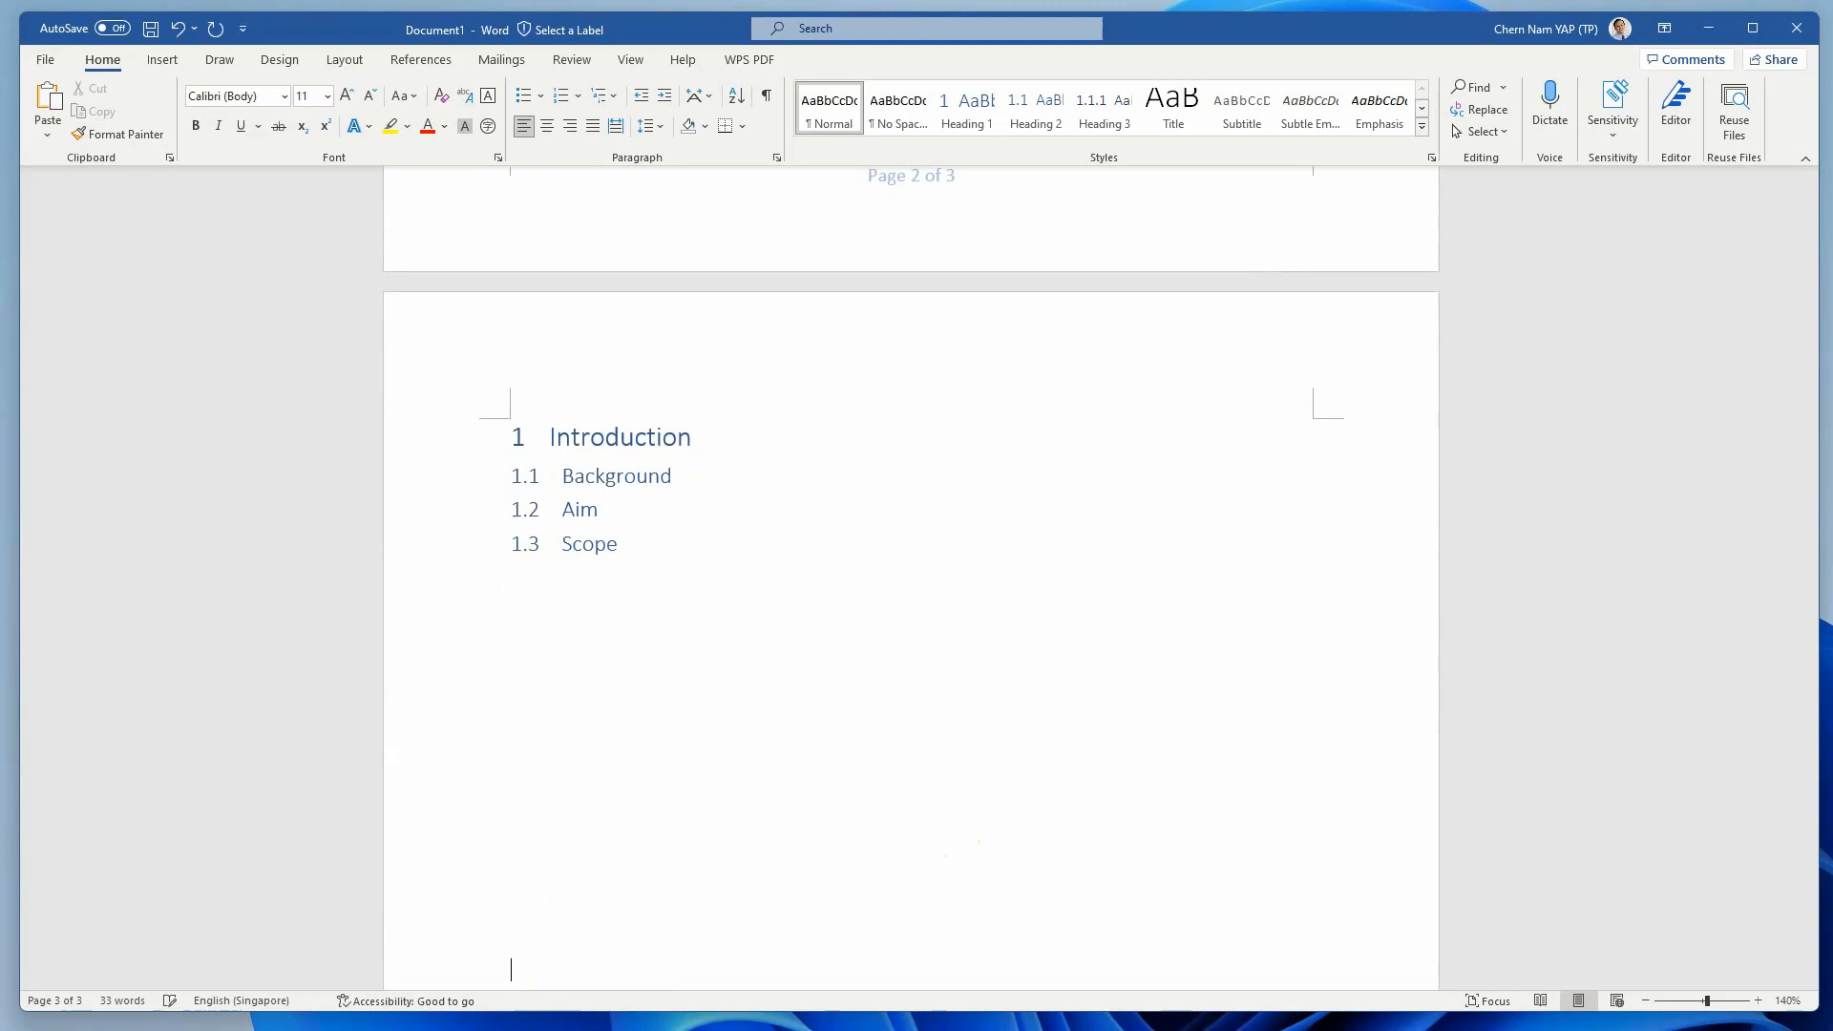
{"action": "scroll", "coordinate": [726, 775], "scroll_direction": "down", "scroll_amount": 8}
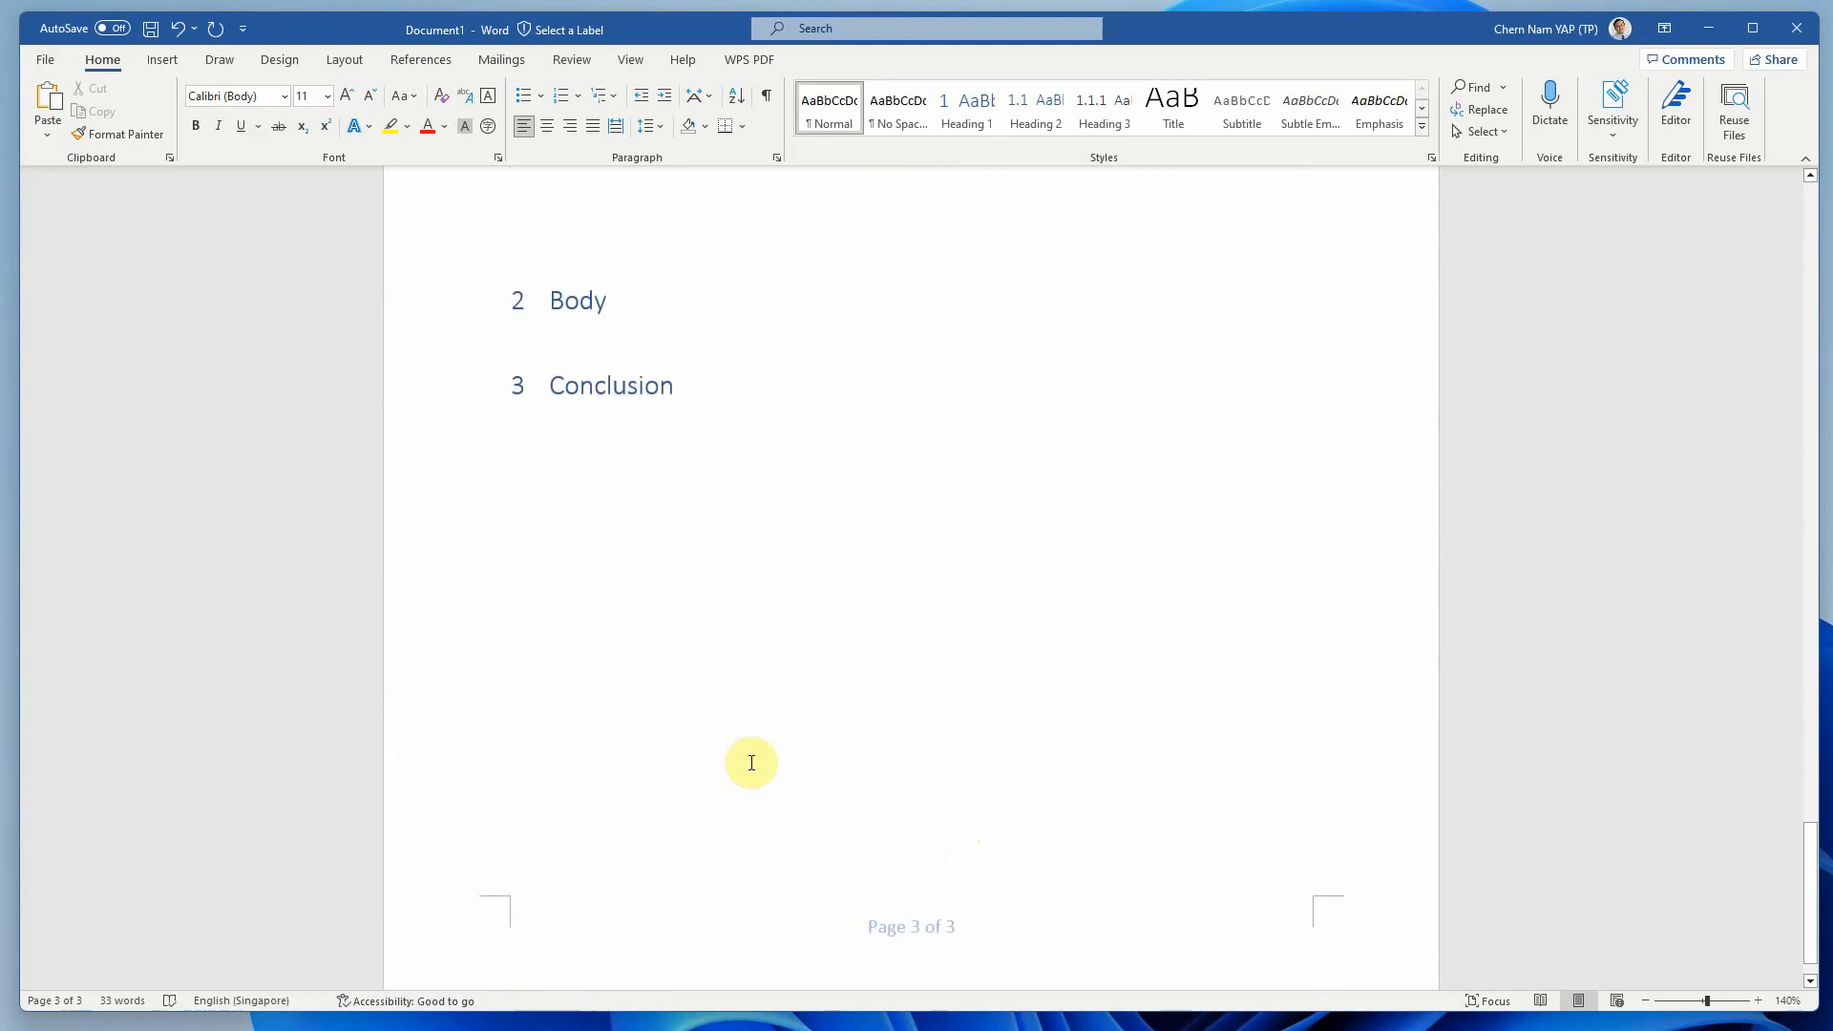
{"action": "key", "text": "Return"}
{"action": "key", "text": "Return"}
{"action": "key", "text": "Return"}
{"action": "key", "text": "Return"}
{"action": "key", "text": "Return"}
{"action": "key", "text": "Return"}
{"action": "key", "text": "Return"}
{"action": "key", "text": "Return"}
{"action": "key", "text": "Return"}
{"action": "key", "text": "Return"}
{"action": "key", "text": "Return"}
{"action": "key", "text": "Return"}
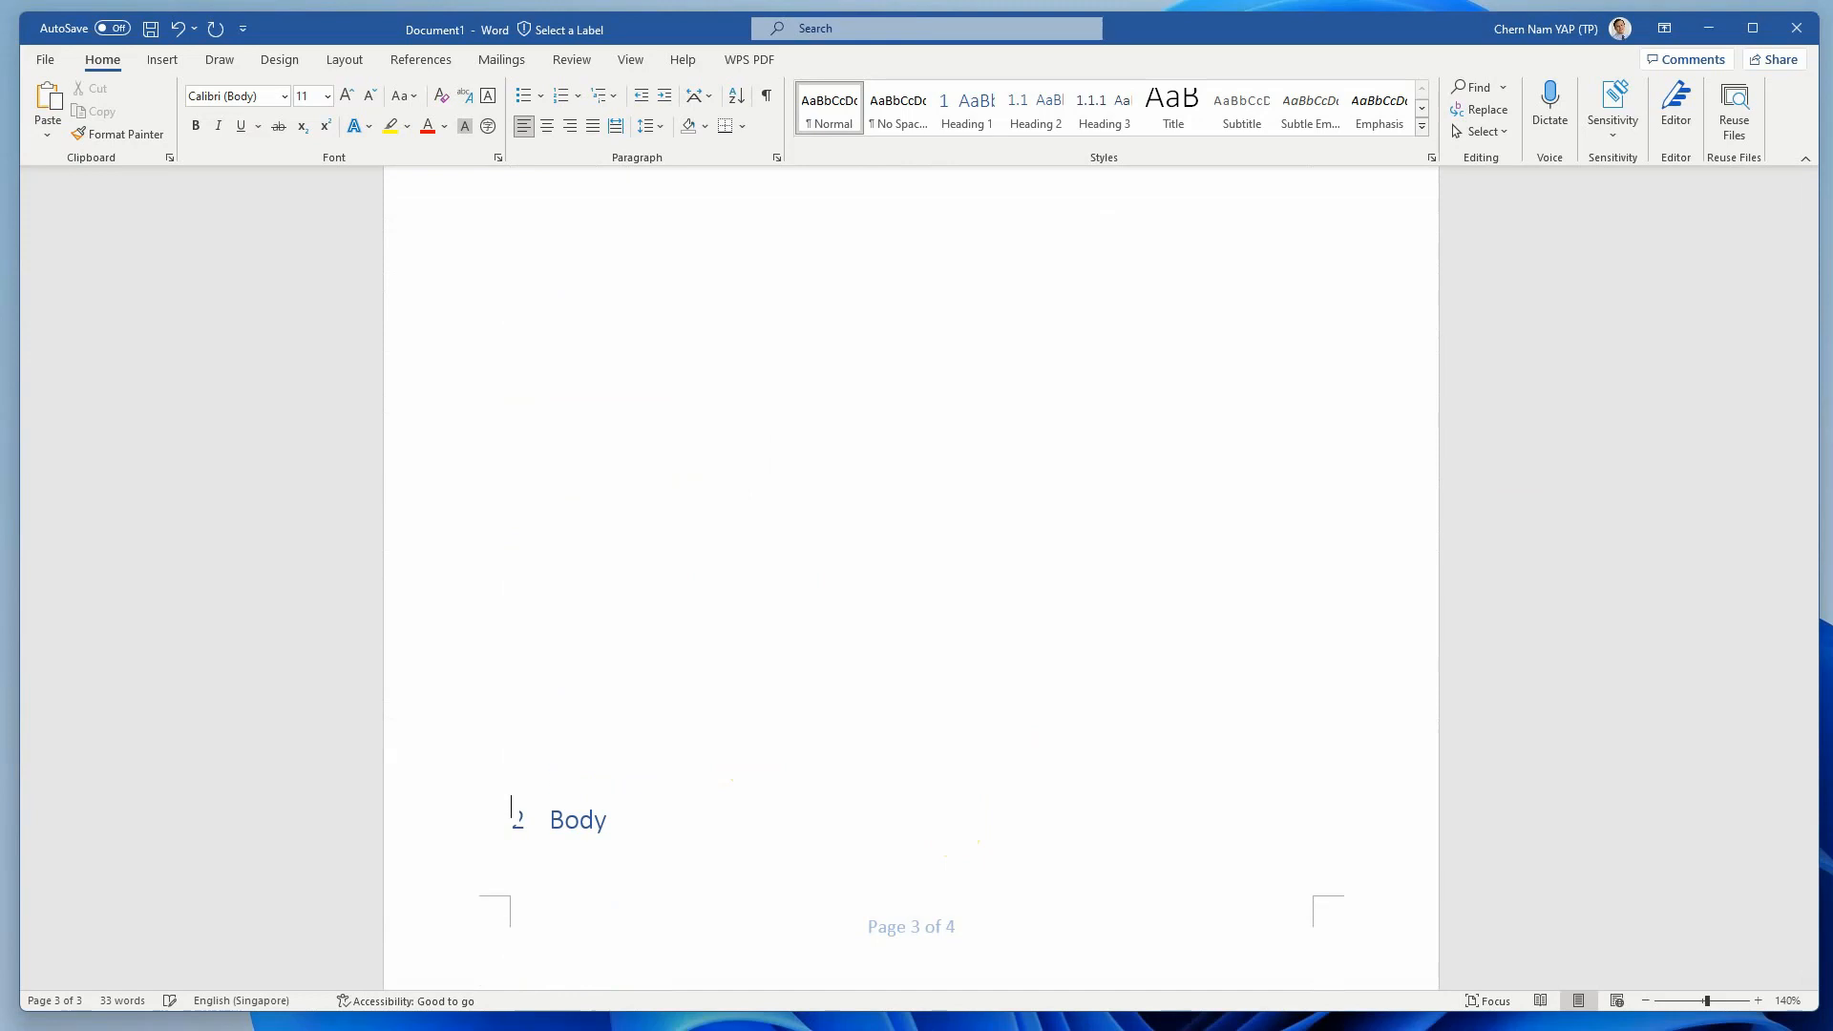
Insert blank lines between the Body and Conclusion headings until the Conclusion heading moves onto page 5.
{"action": "scroll", "coordinate": [718, 772], "scroll_direction": "down", "scroll_amount": 11}
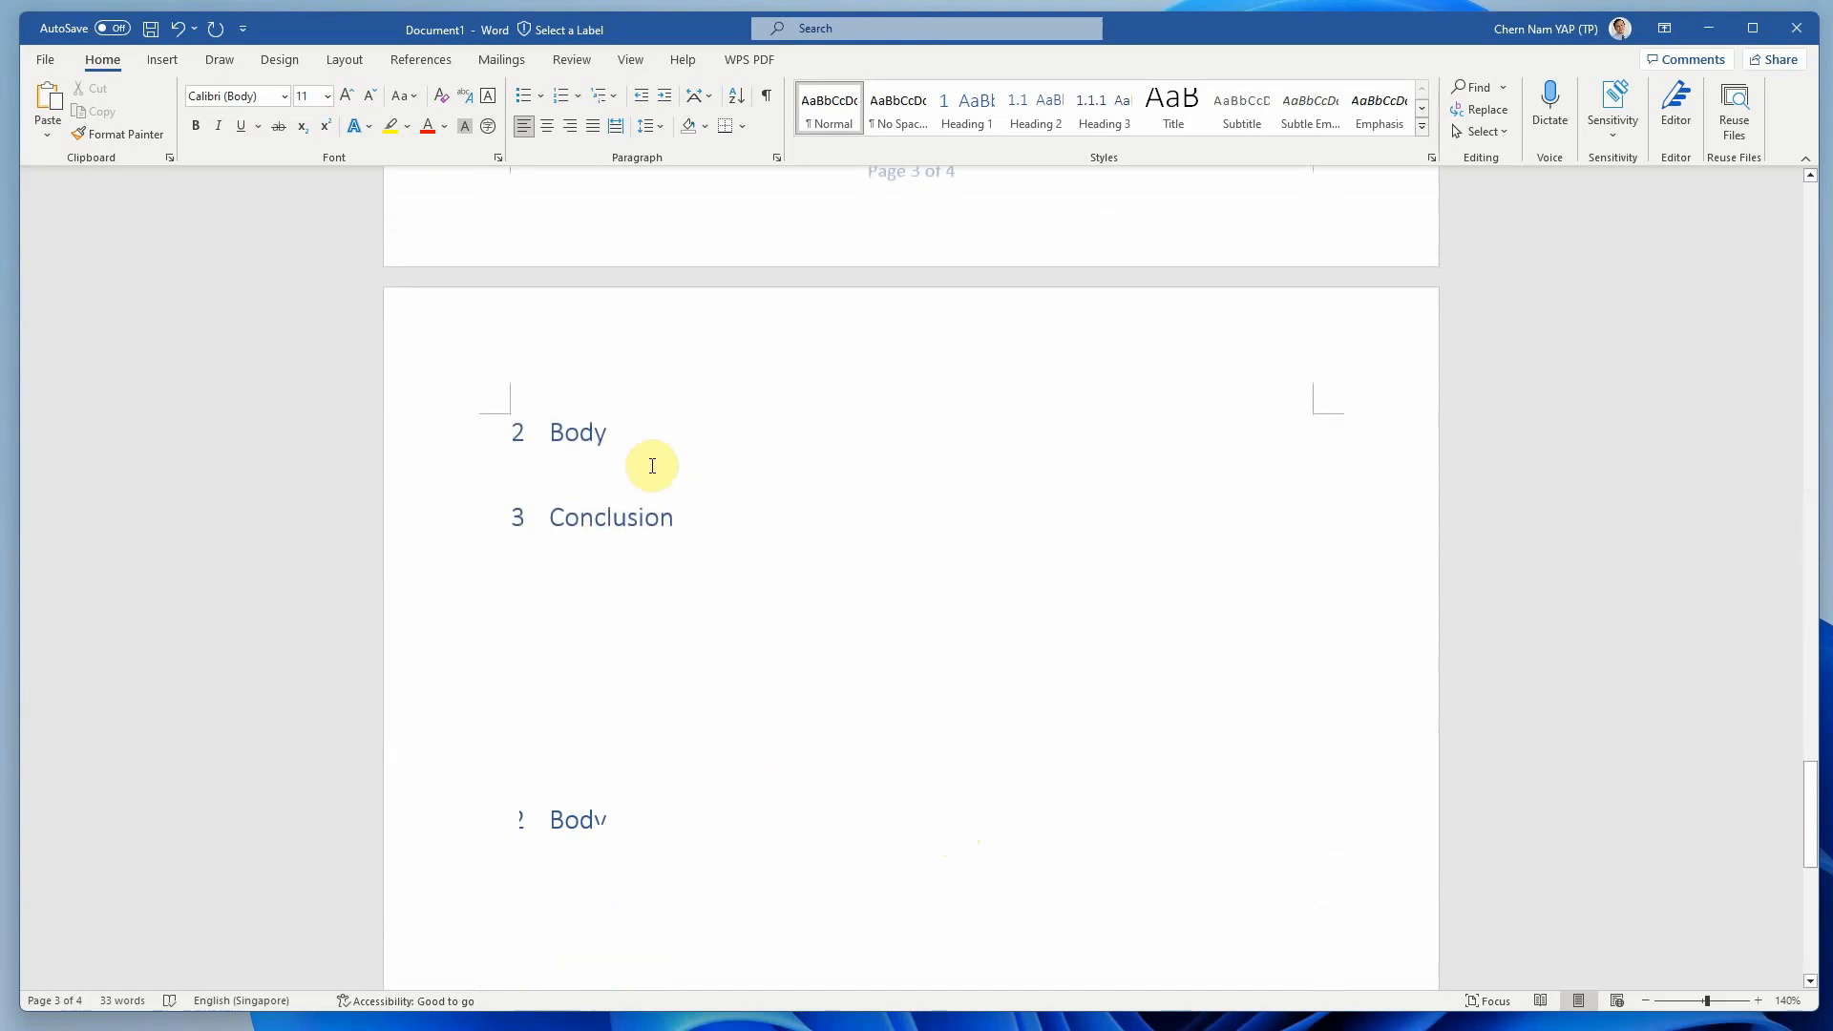
{"action": "left_click", "coordinate": [657, 476]}
{"action": "key", "text": "Return"}
{"action": "key", "text": "Return"}
{"action": "key", "text": "Return"}
{"action": "key", "text": "Return"}
{"action": "key", "text": "Return"}
{"action": "key", "text": "Return"}
{"action": "key", "text": "Return"}
{"action": "key", "text": "Return"}
{"action": "key", "text": "Return"}
{"action": "key", "text": "Return"}
{"action": "key", "text": "Return"}
{"action": "key", "text": "Return"}
{"action": "key", "text": "Return"}
{"action": "key", "text": "Return"}
{"action": "key", "text": "Return"}
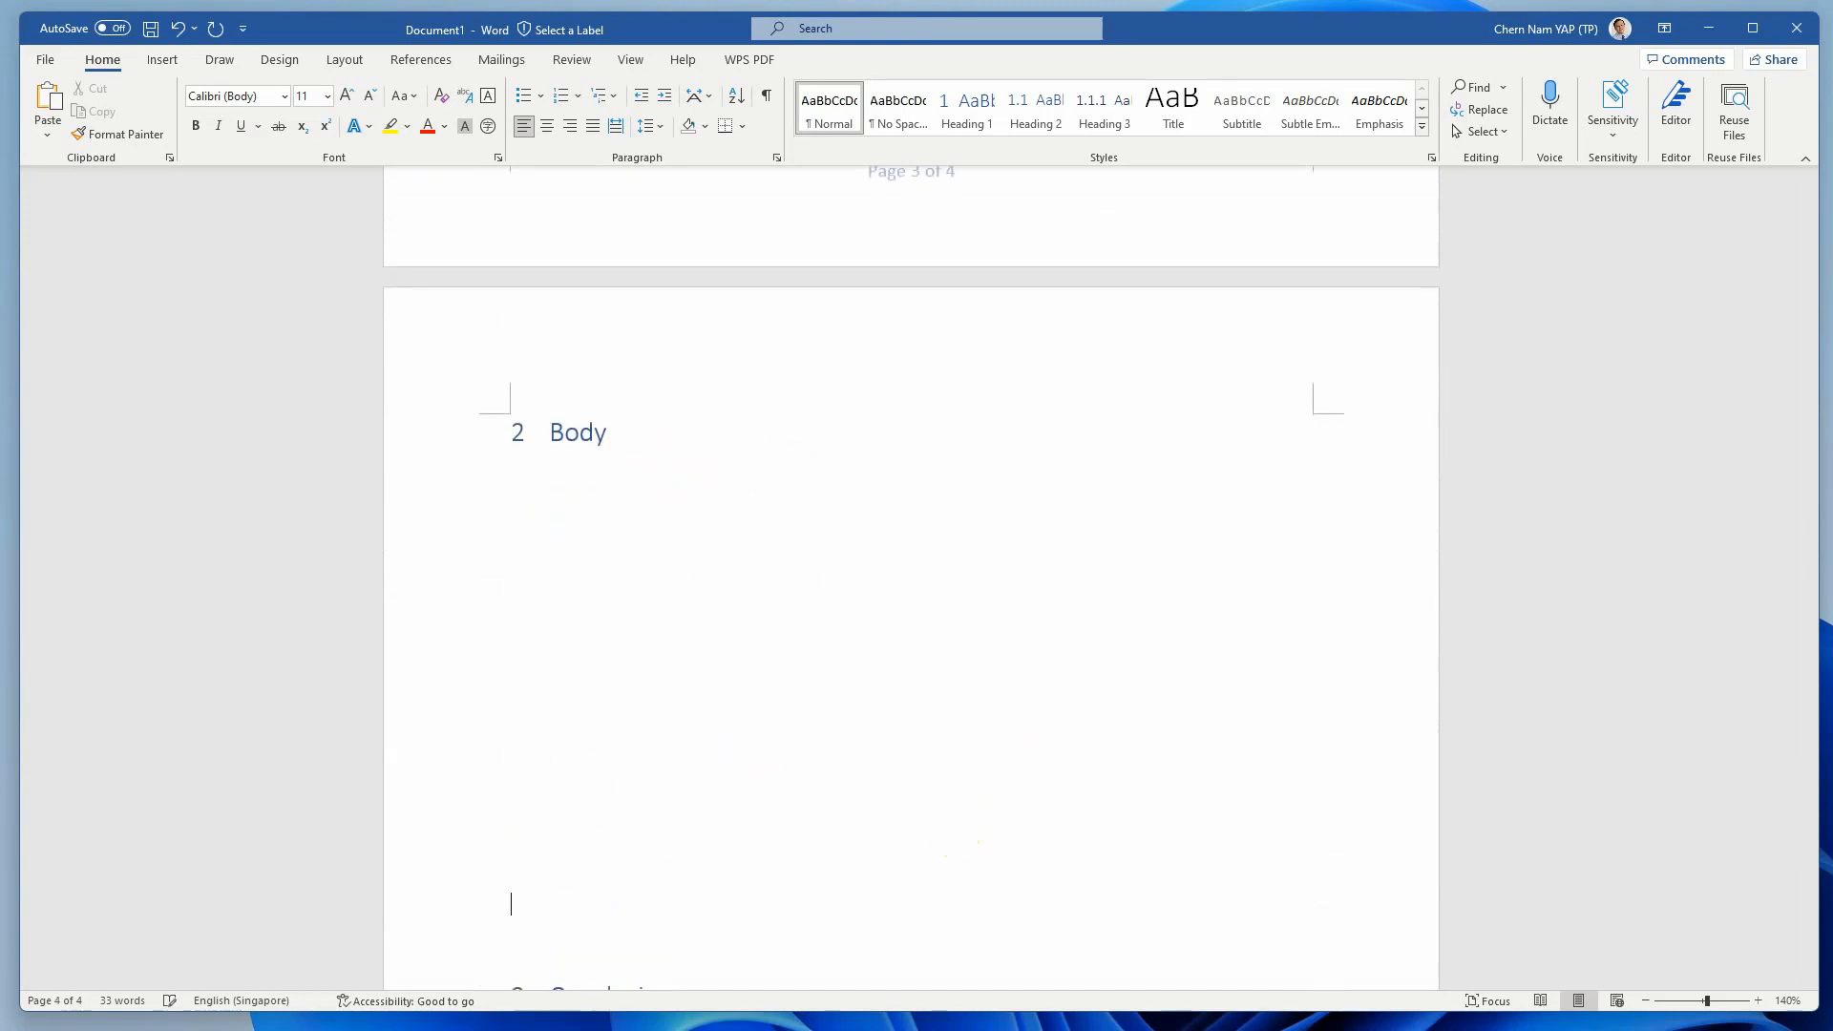
{"action": "scroll", "coordinate": [845, 786], "scroll_direction": "down", "scroll_amount": 5}
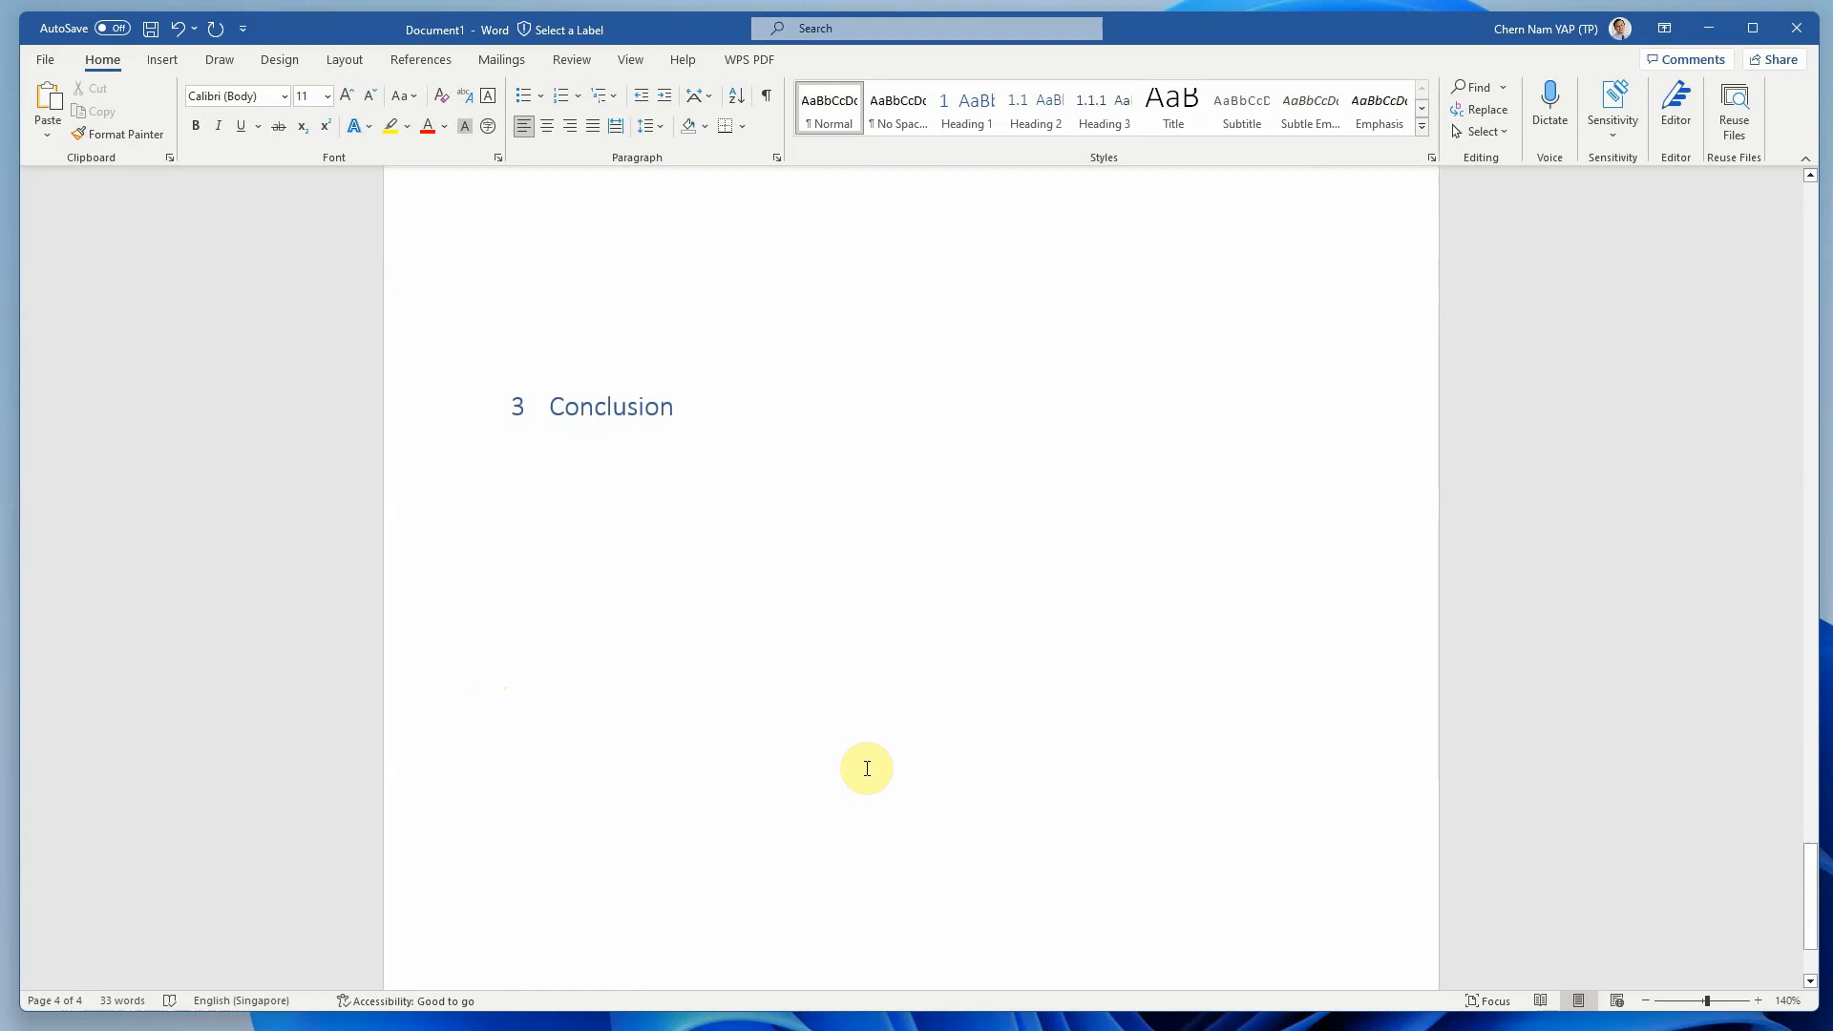
{"action": "key", "text": "Return"}
{"action": "key", "text": "Return"}
{"action": "key", "text": "Return"}
{"action": "key", "text": "Return"}
{"action": "key", "text": "Return"}
{"action": "key", "text": "Return"}
{"action": "scroll", "coordinate": [811, 733], "scroll_direction": "down", "scroll_amount": 3}
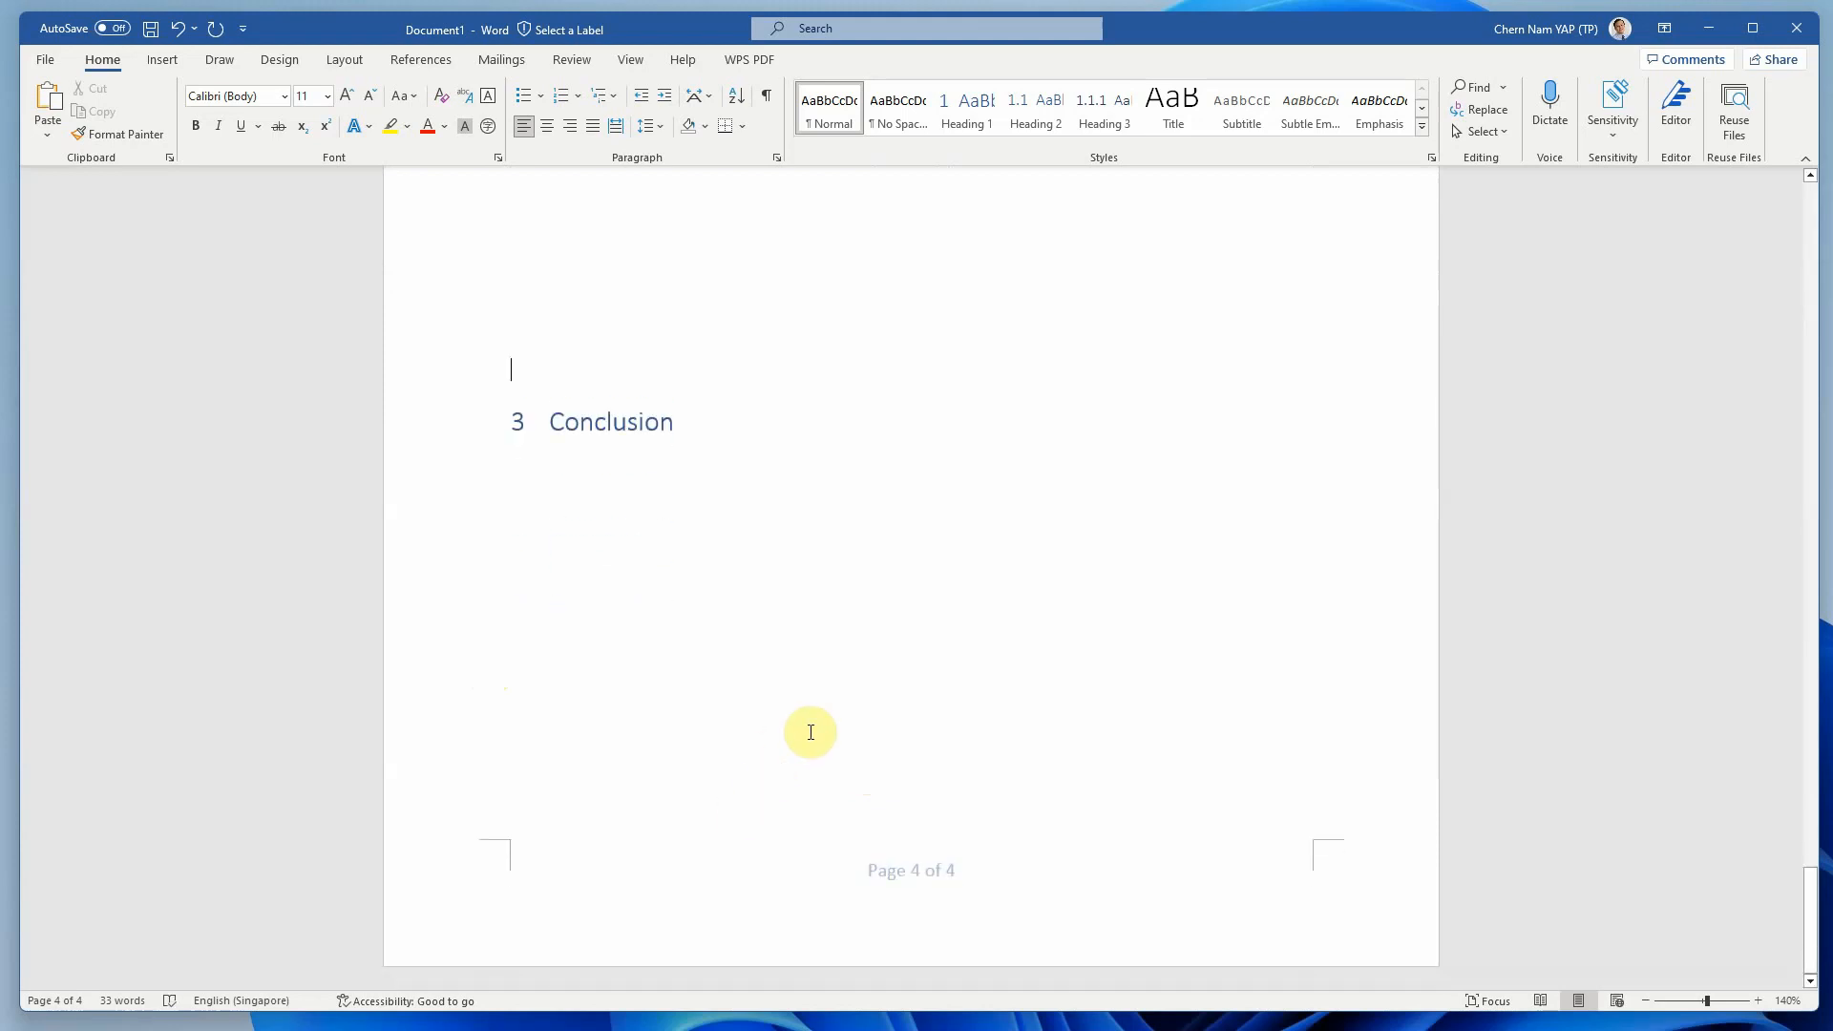
{"action": "key", "text": "Return"}
{"action": "key", "text": "Return"}
{"action": "key", "text": "Return"}
{"action": "key", "text": "Return"}
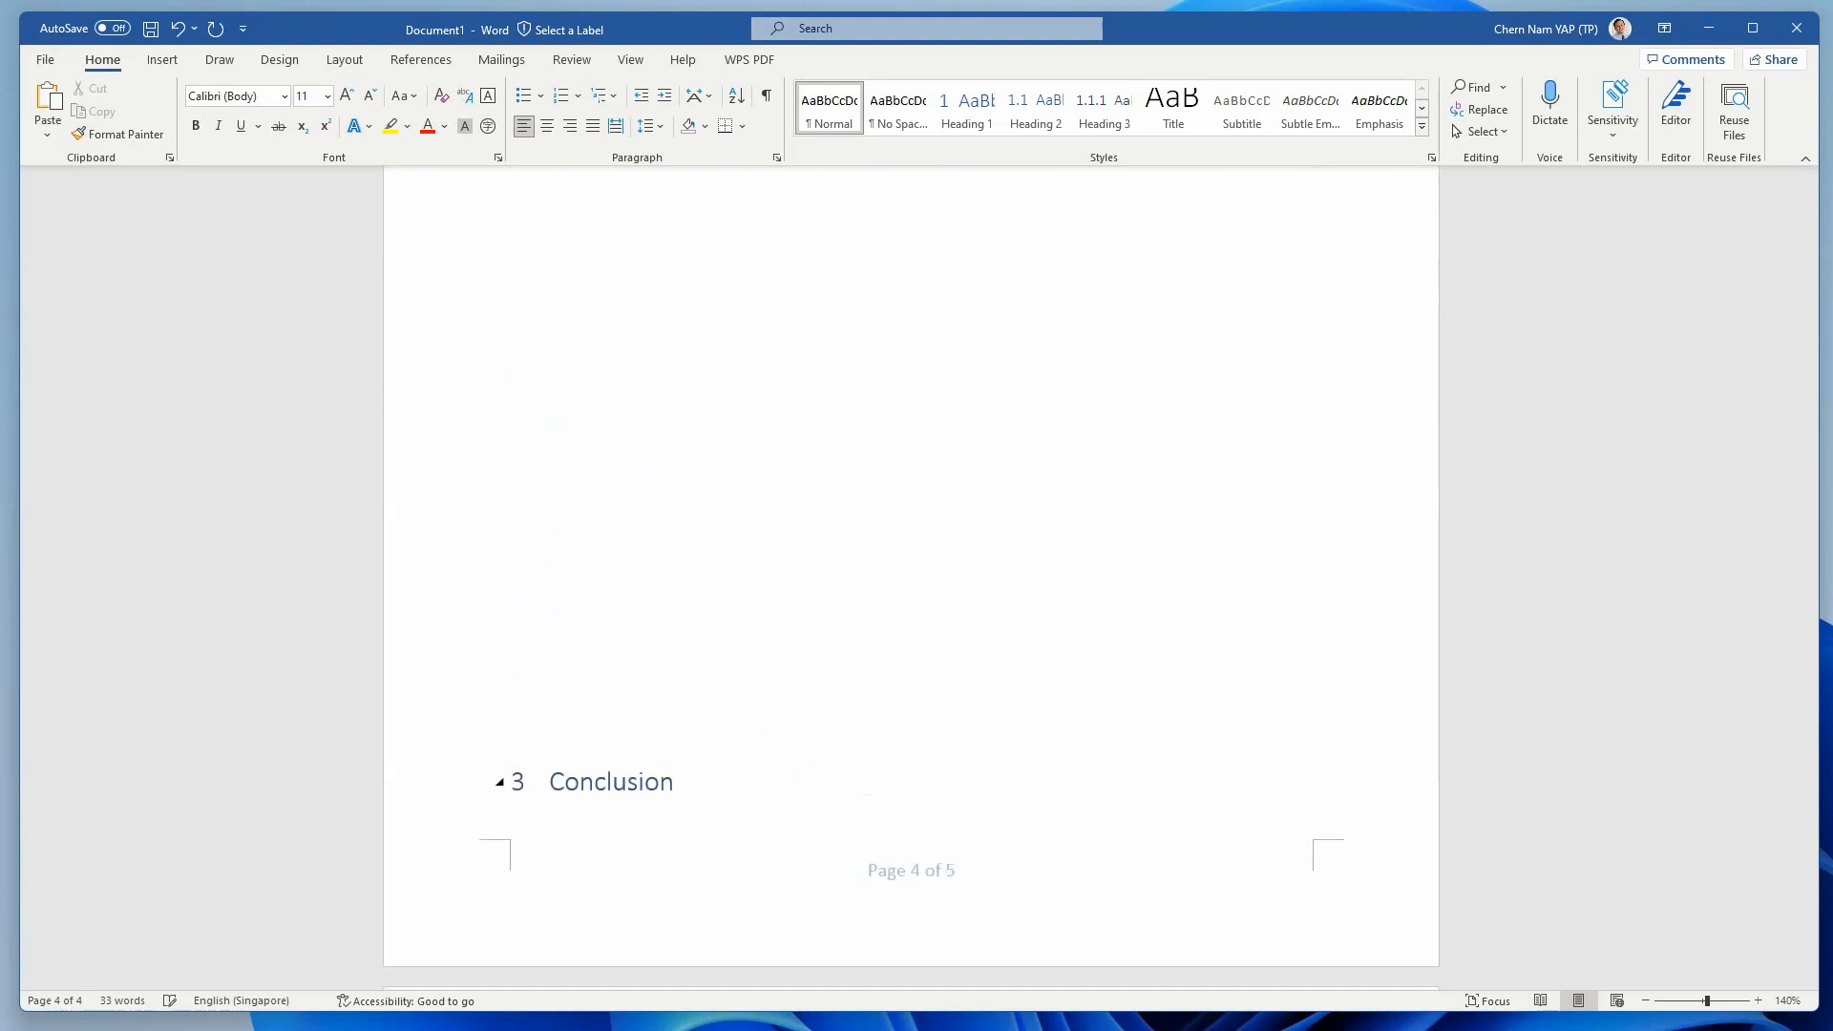
Refresh the table of contents for the moved Body and Conclusion headings, updating page numbers only.
{"action": "scroll", "coordinate": [807, 729], "scroll_direction": "up", "scroll_amount": 10}
{"action": "scroll", "coordinate": [807, 730], "scroll_direction": "up", "scroll_amount": 20}
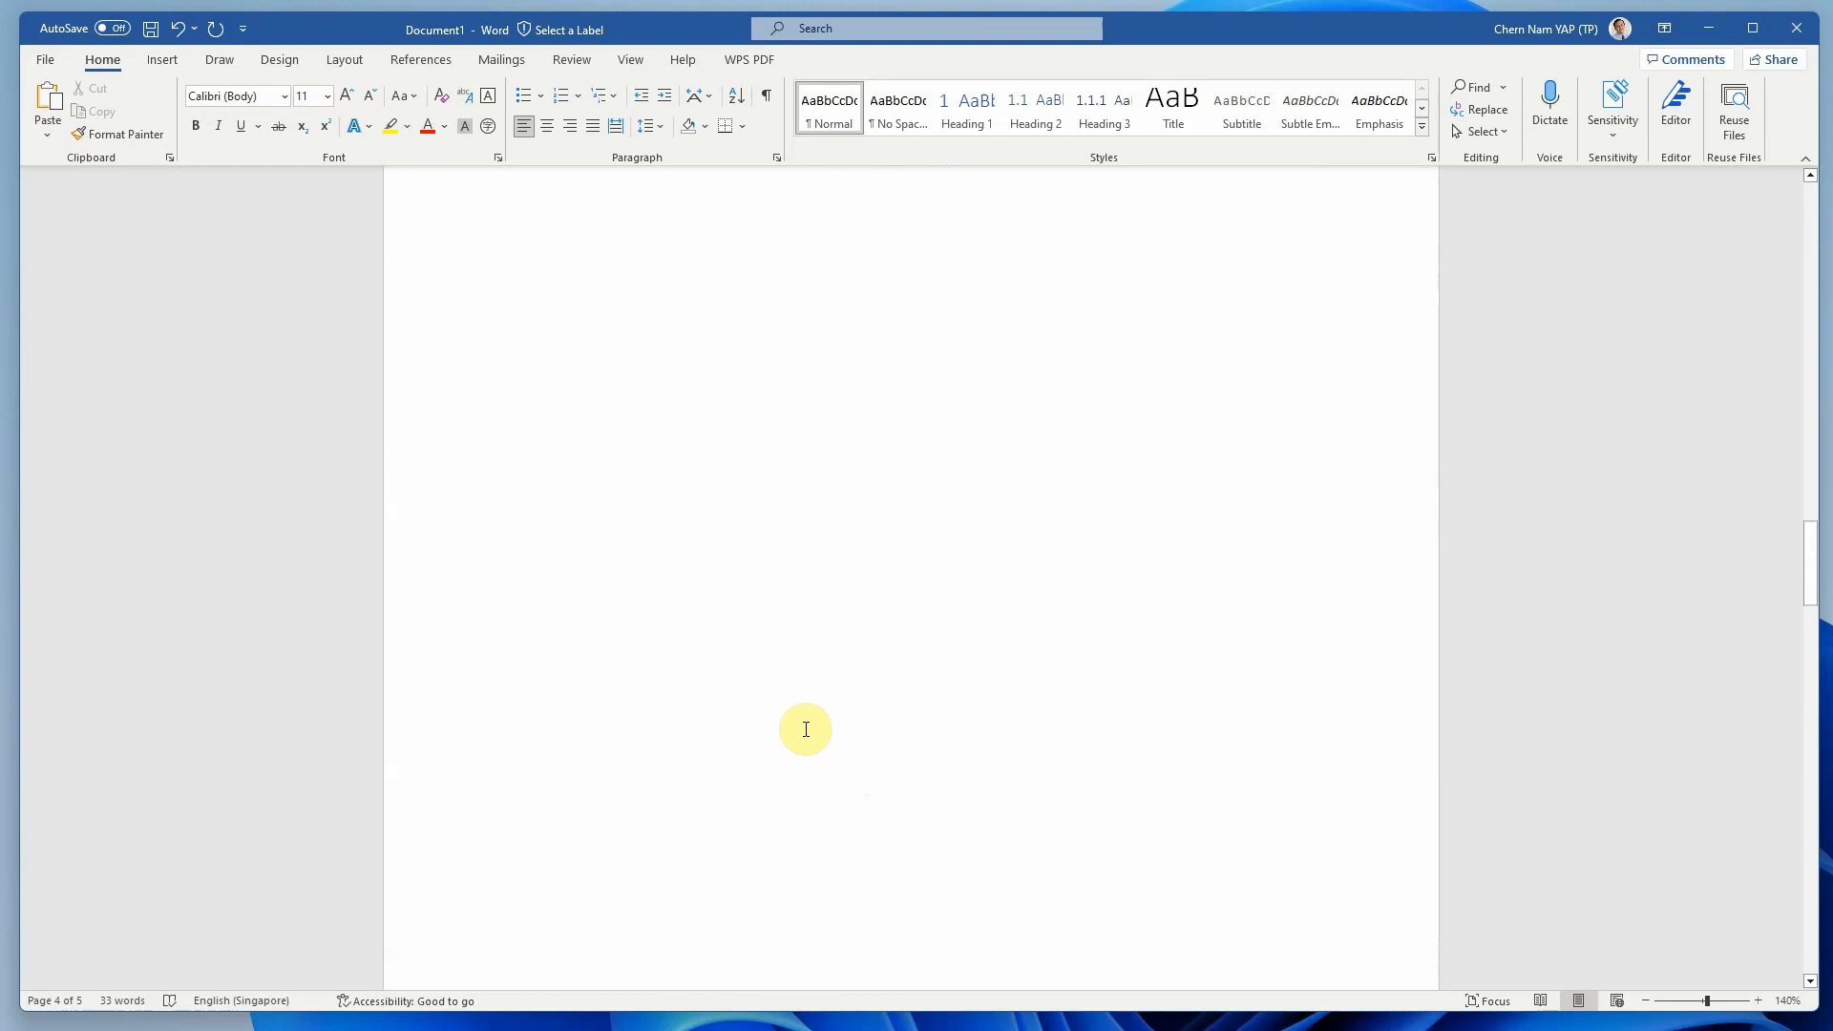
{"action": "scroll", "coordinate": [806, 730], "scroll_direction": "up", "scroll_amount": 1}
{"action": "left_click", "coordinate": [687, 815]}
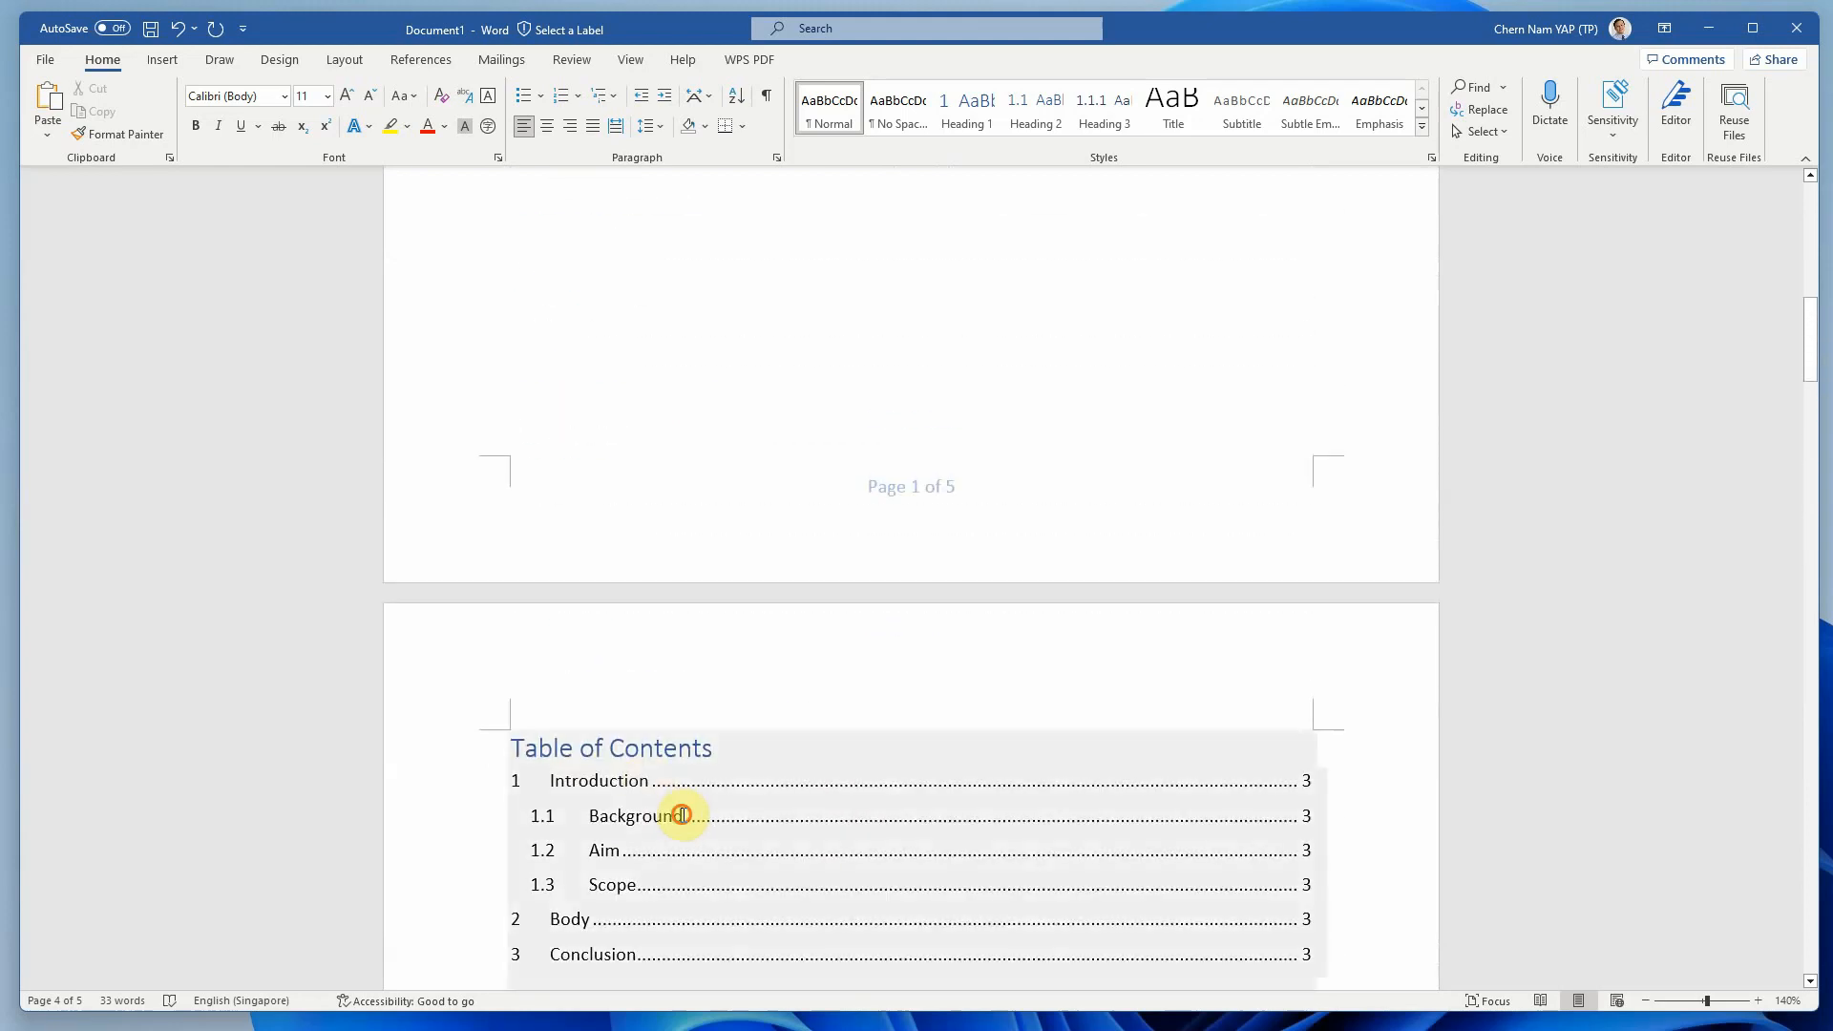
{"action": "left_click", "coordinate": [606, 717]}
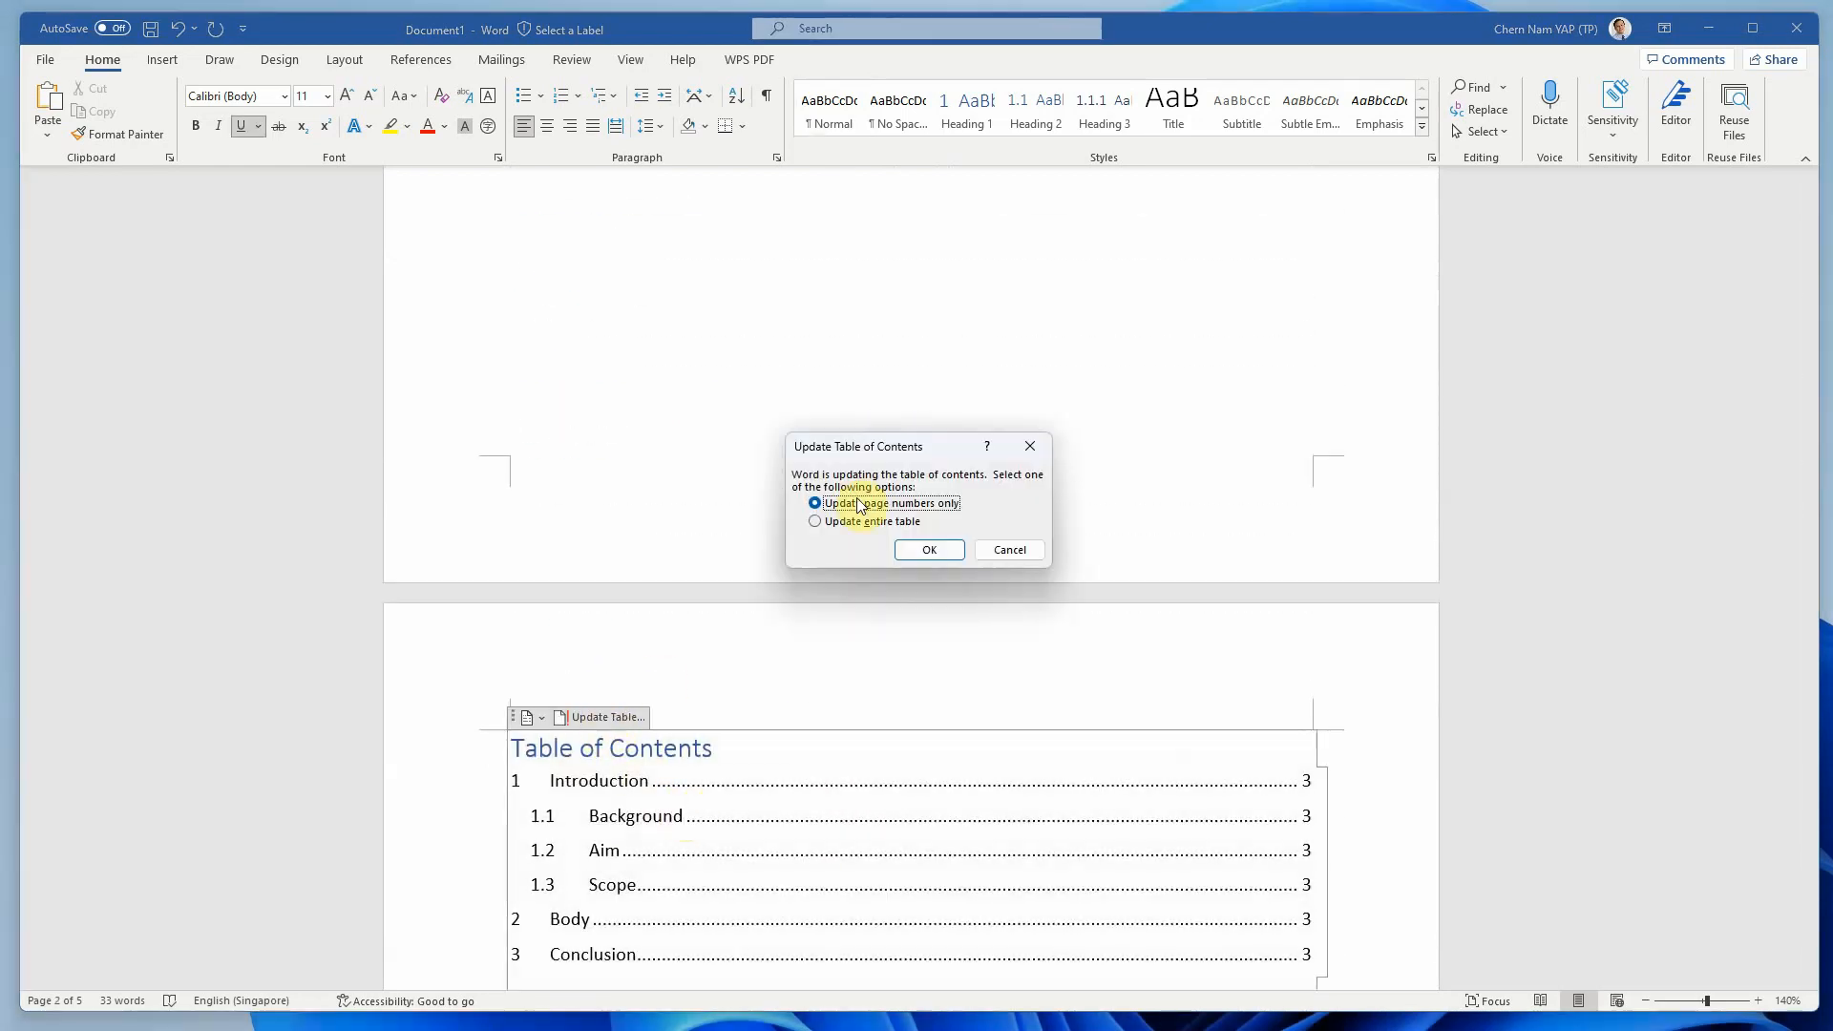
{"action": "left_click", "coordinate": [927, 548]}
{"action": "scroll", "coordinate": [1197, 754], "scroll_direction": "down", "scroll_amount": 2}
{"action": "scroll", "coordinate": [1197, 754], "scroll_direction": "down", "scroll_amount": 1}
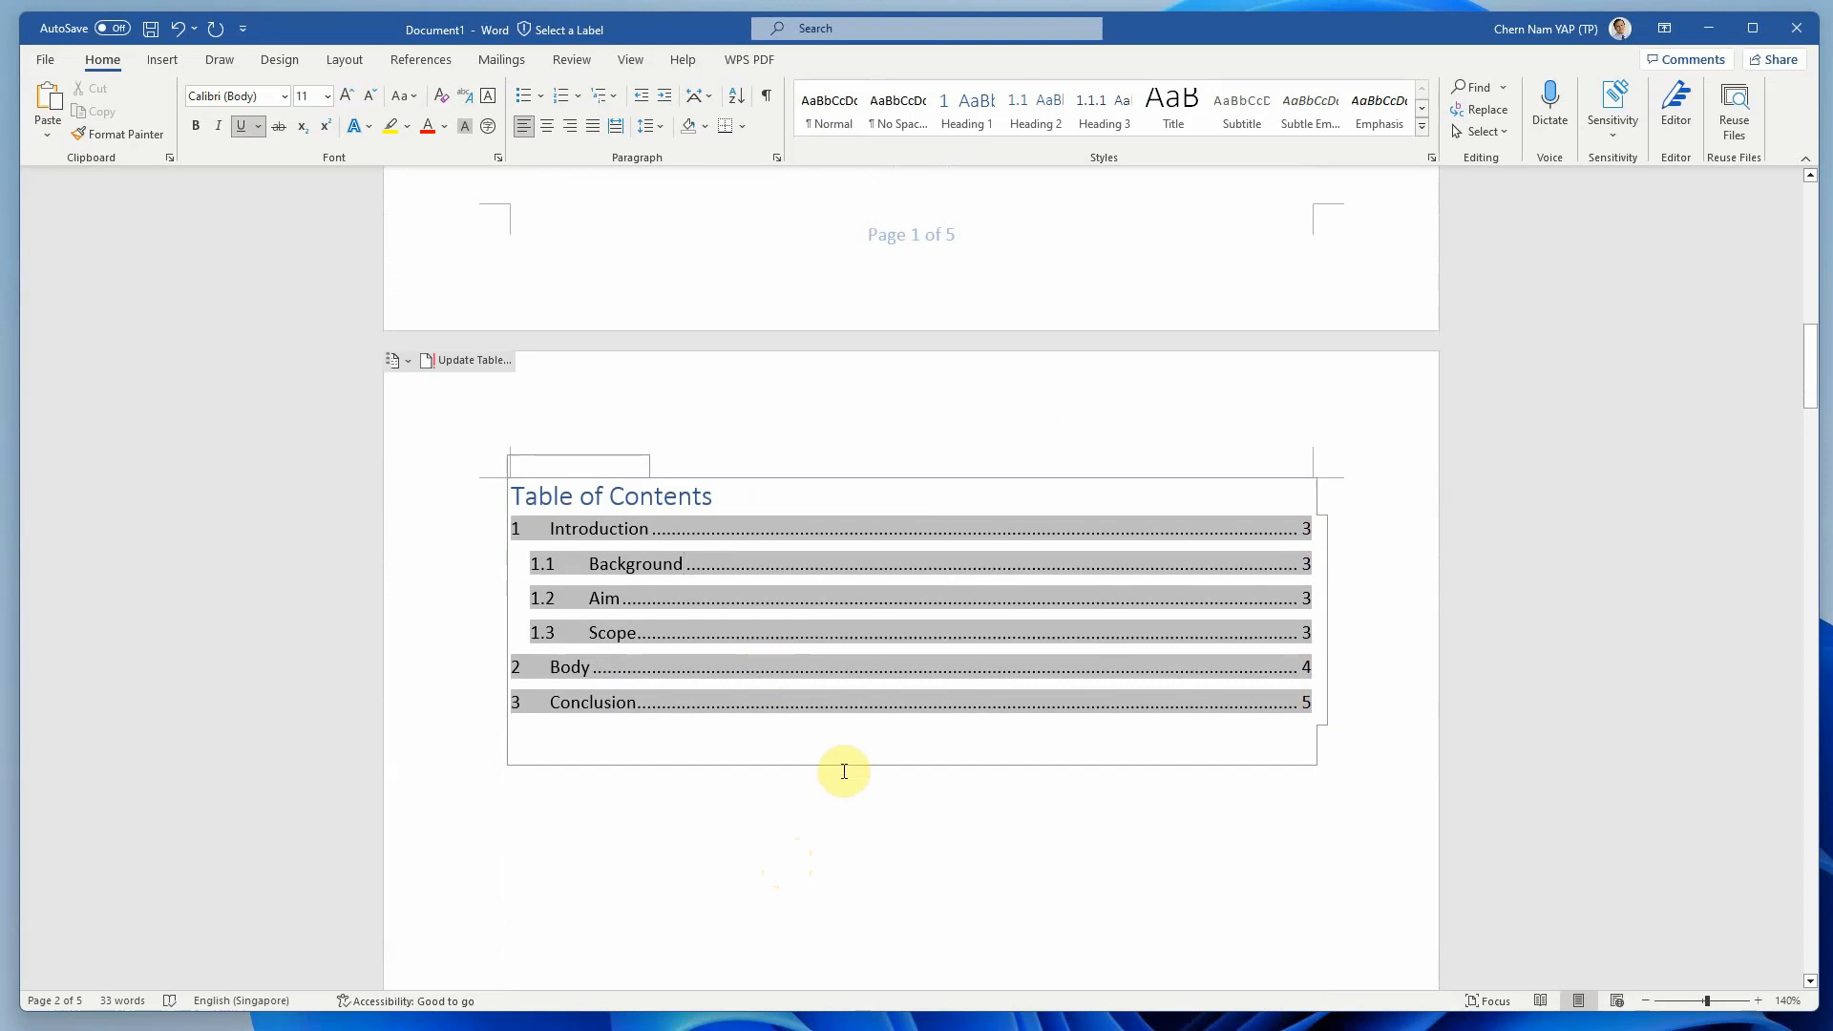
Enter the text "Cover Page" on the first line of page 1.
{"action": "scroll", "coordinate": [842, 771], "scroll_direction": "up", "scroll_amount": 3}
{"action": "scroll", "coordinate": [844, 772], "scroll_direction": "up", "scroll_amount": 10}
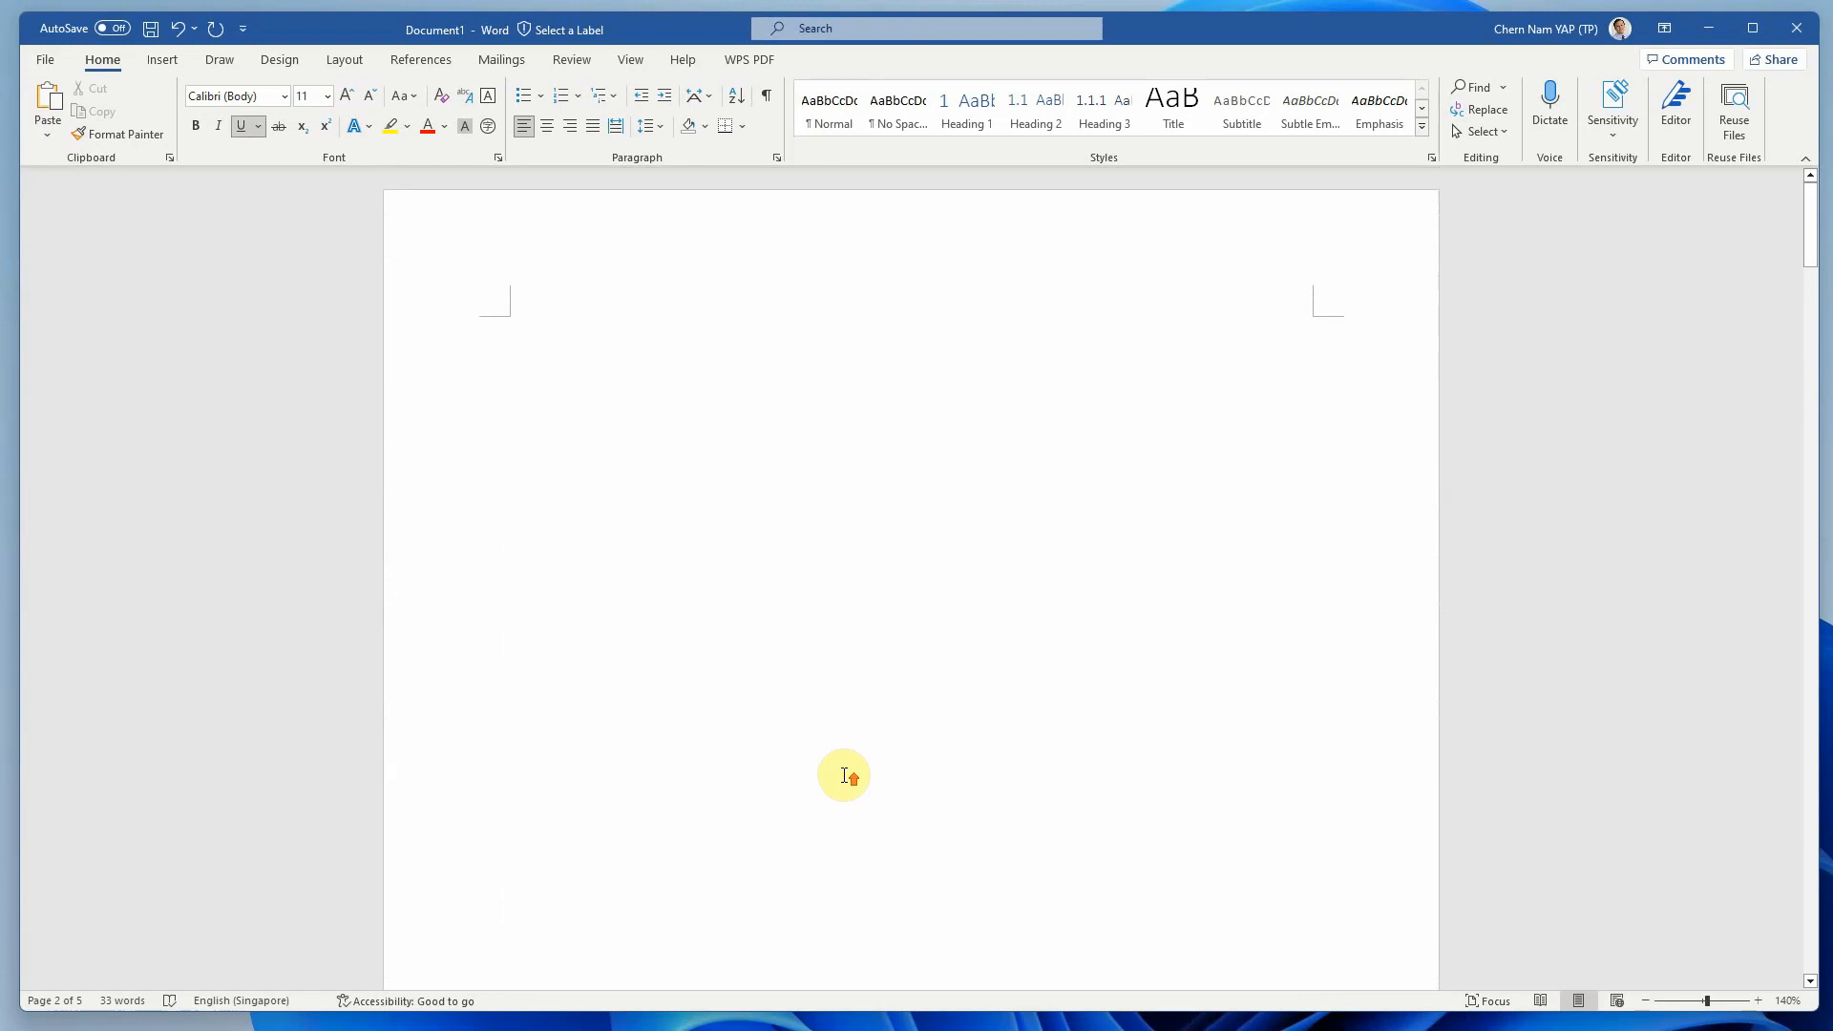
{"action": "left_click", "coordinate": [636, 344]}
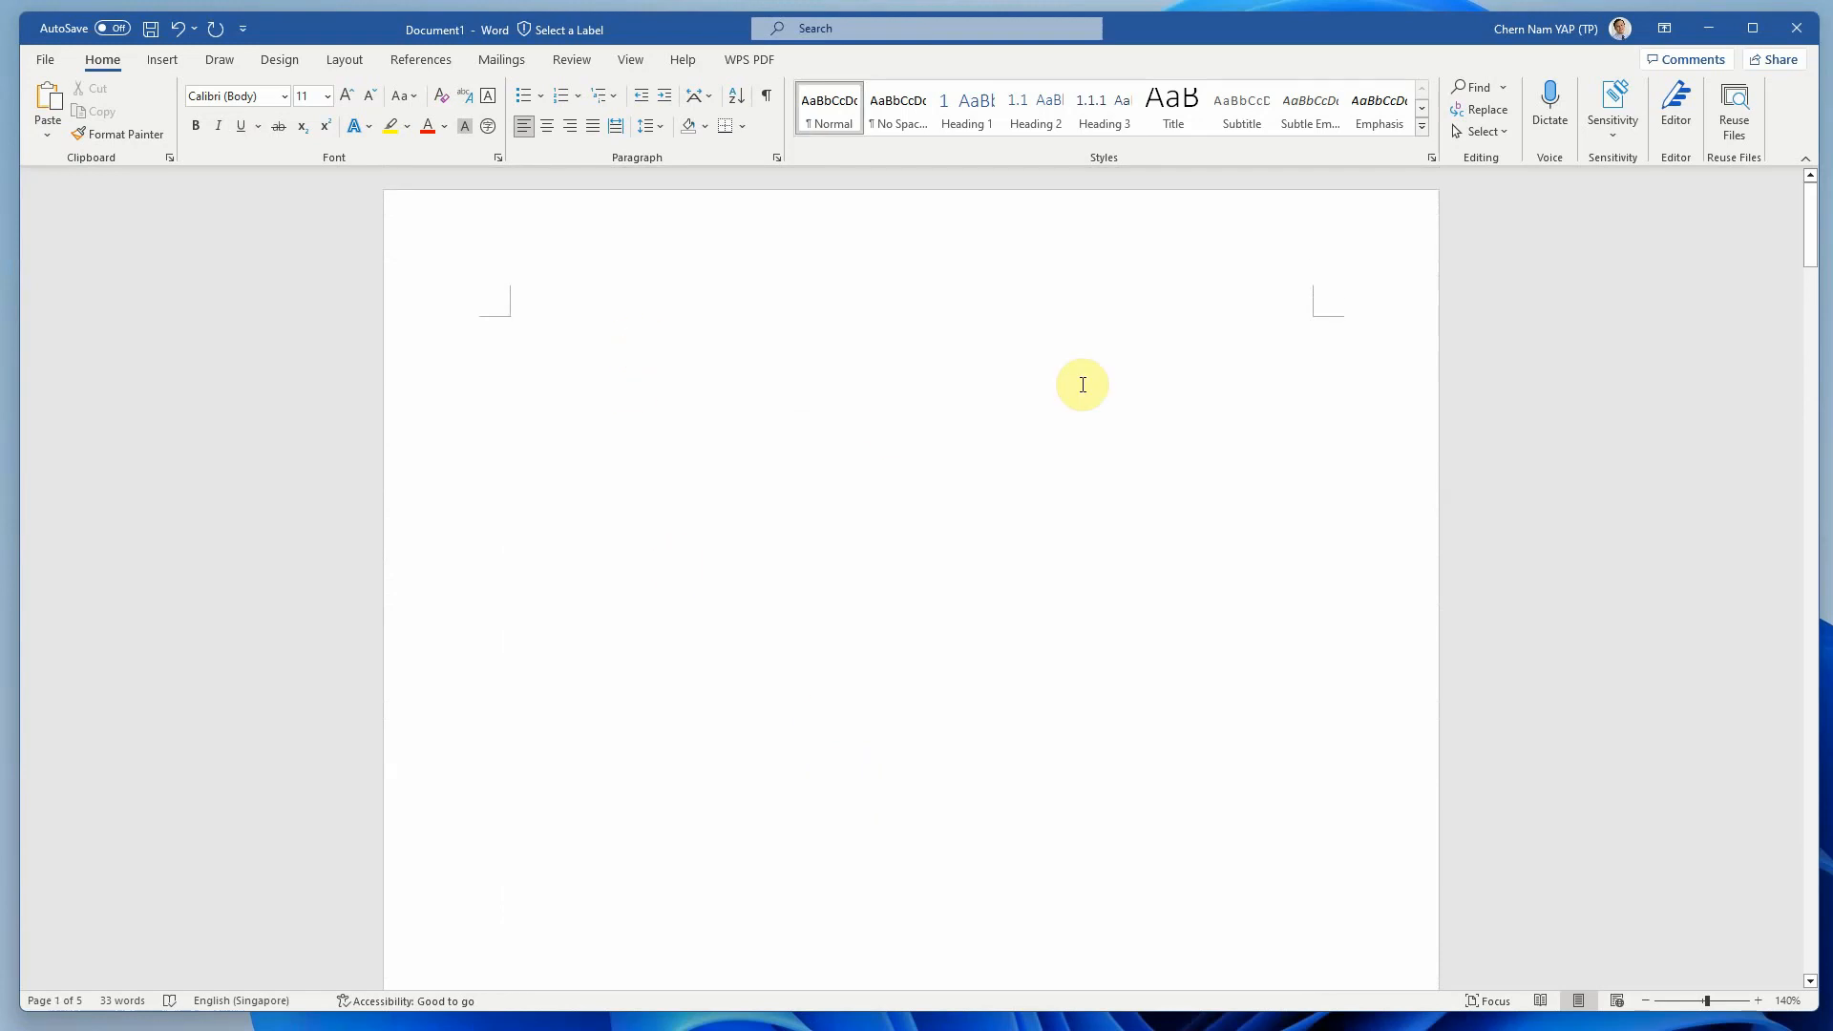
{"action": "type", "text": "Cover "}
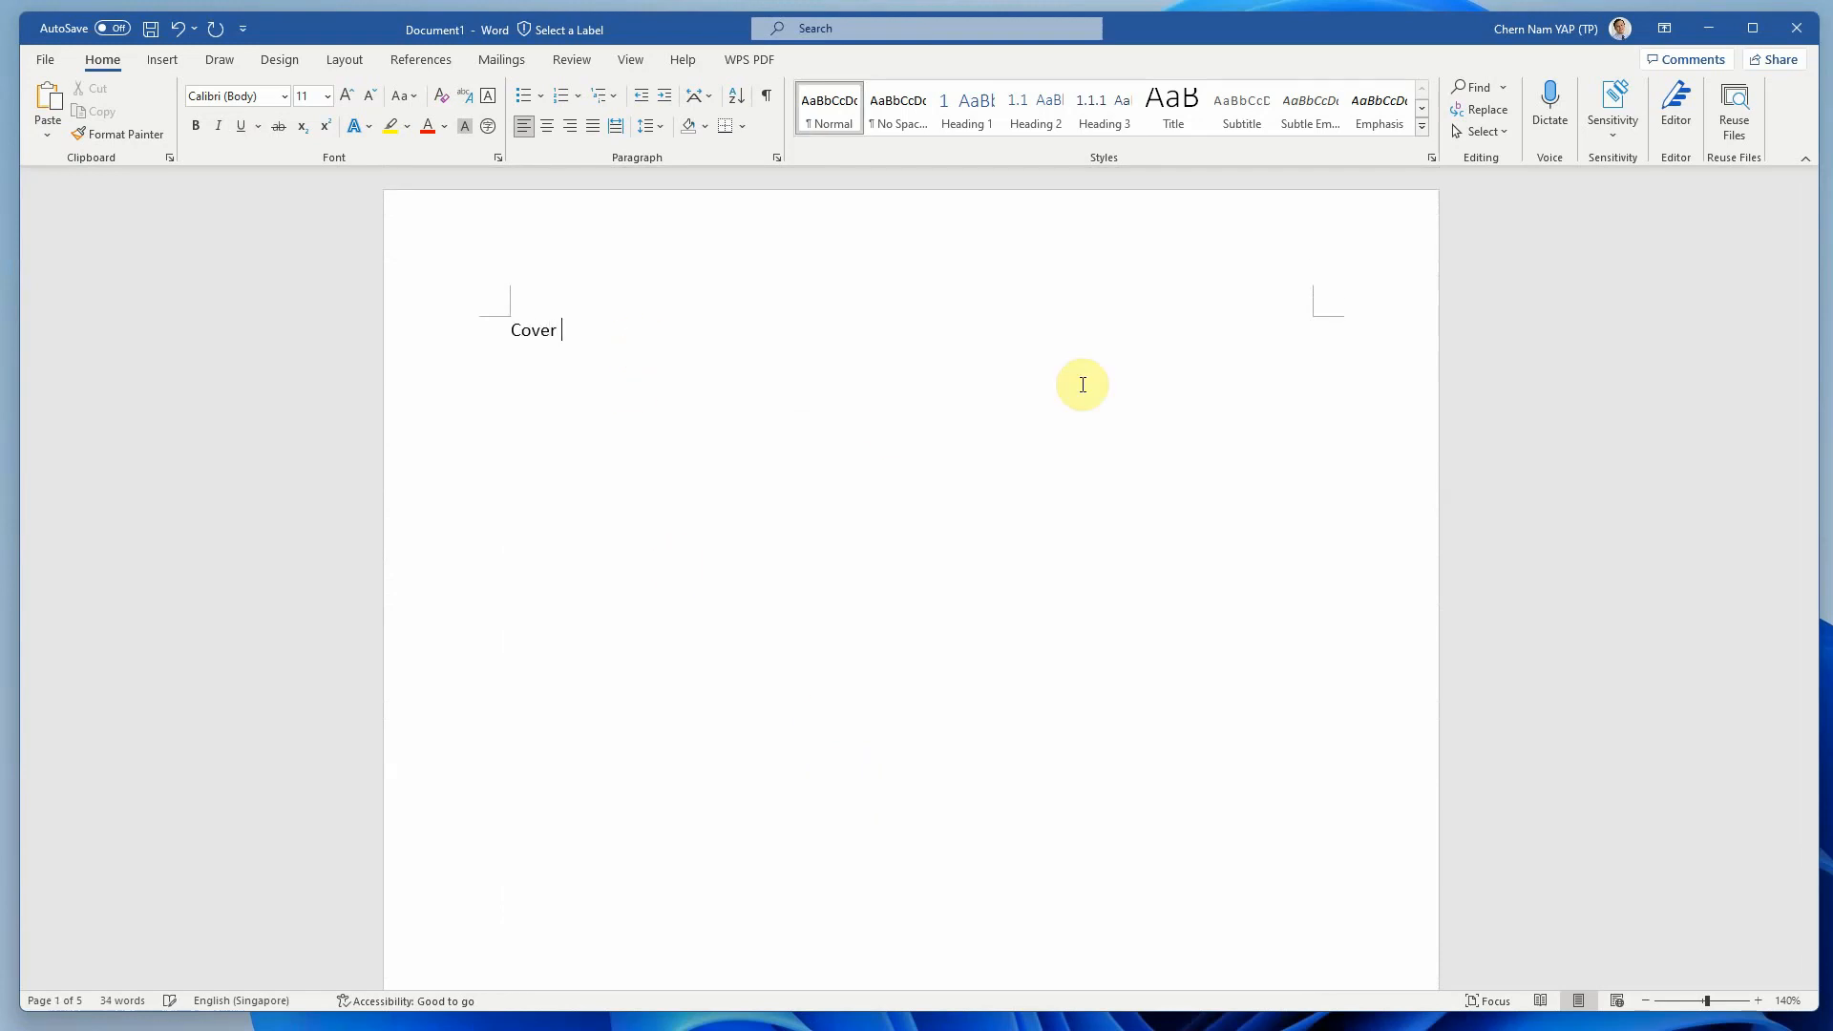
{"action": "type", "text": "Page"}
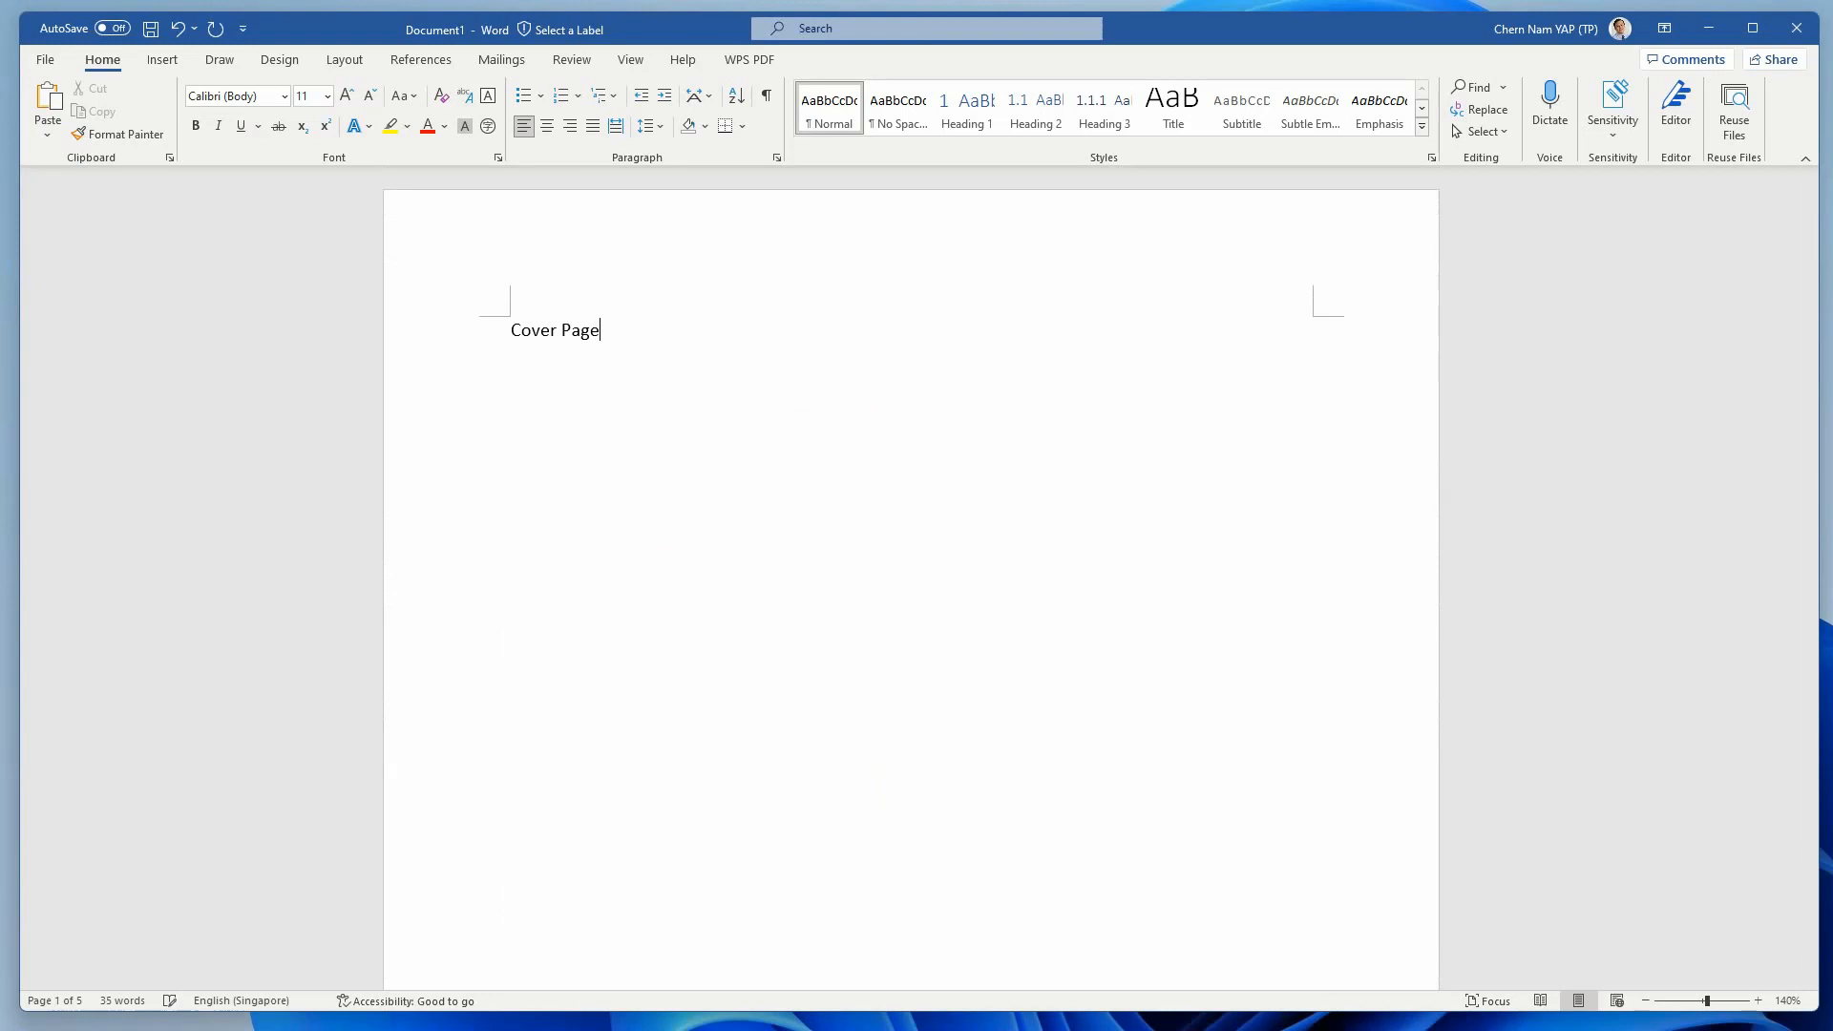
Examine the cover page and its page-number footer, including in footer editing view, against the table of contents page, and return to the body text.
{"action": "scroll", "coordinate": [777, 553], "scroll_direction": "down", "scroll_amount": 9}
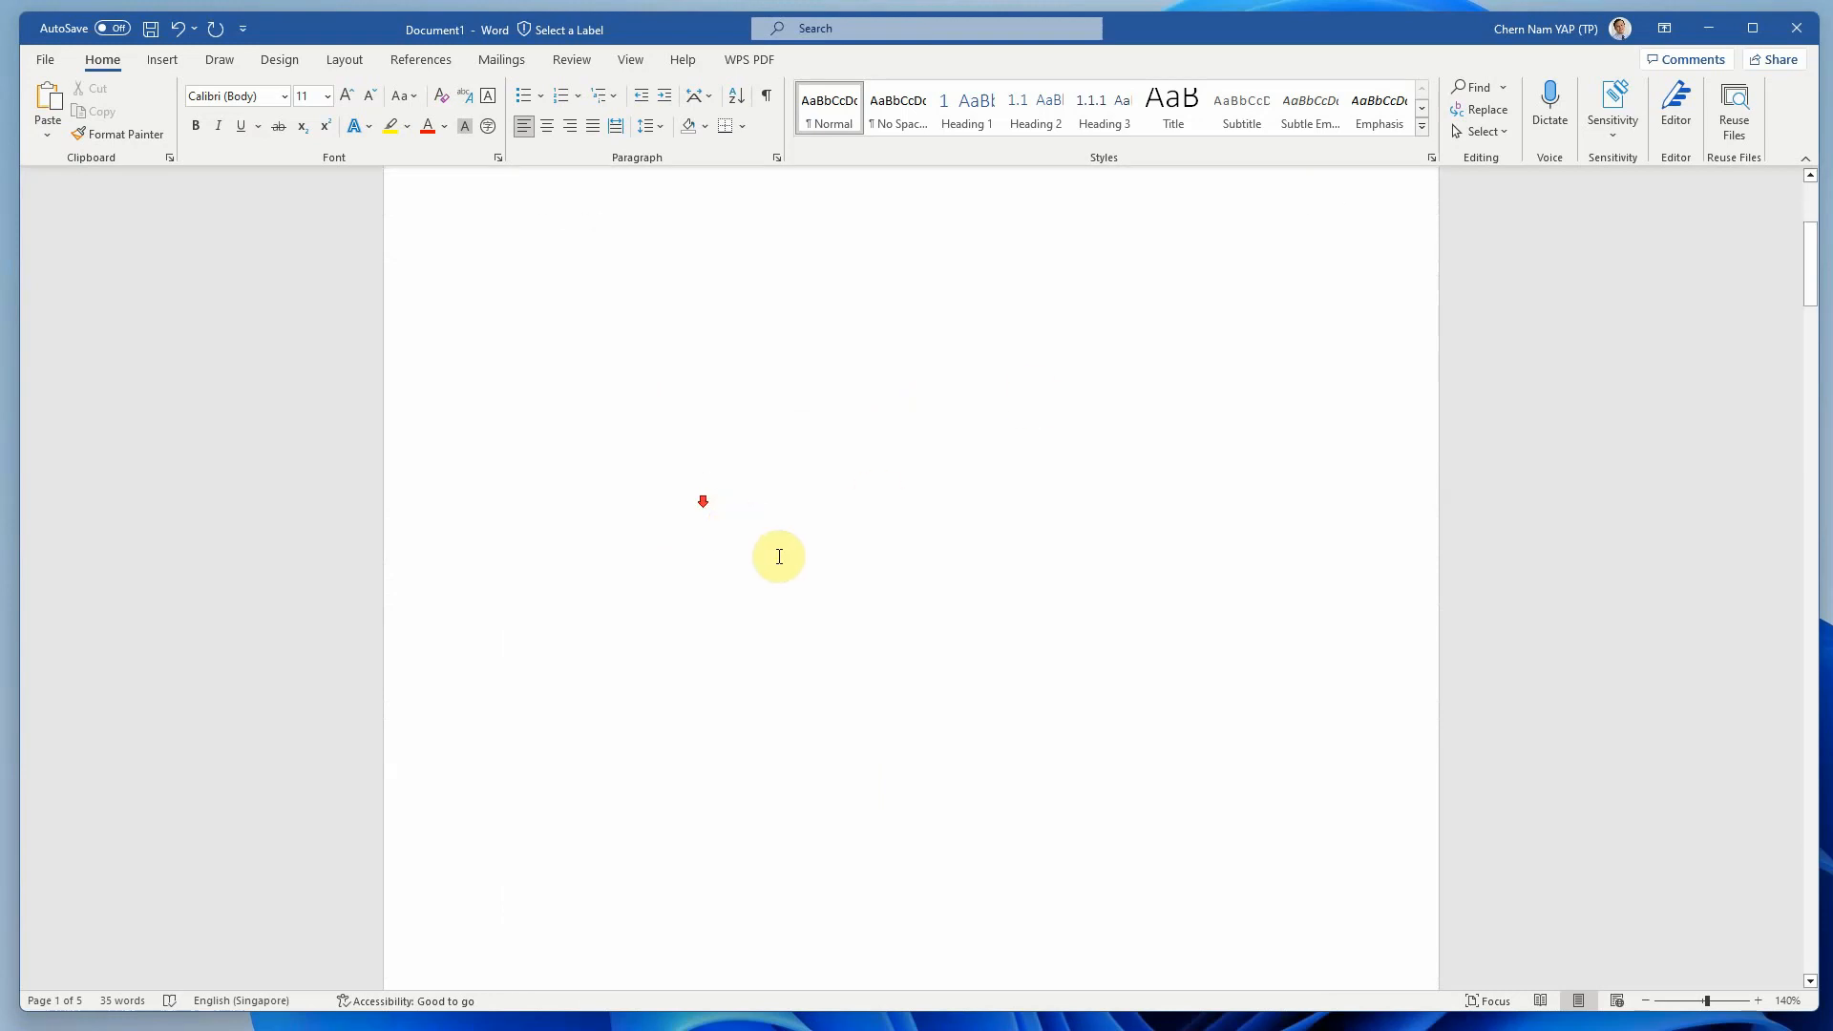
{"action": "scroll", "coordinate": [798, 562], "scroll_direction": "down", "scroll_amount": 5}
{"action": "scroll", "coordinate": [797, 556], "scroll_direction": "up", "scroll_amount": 5}
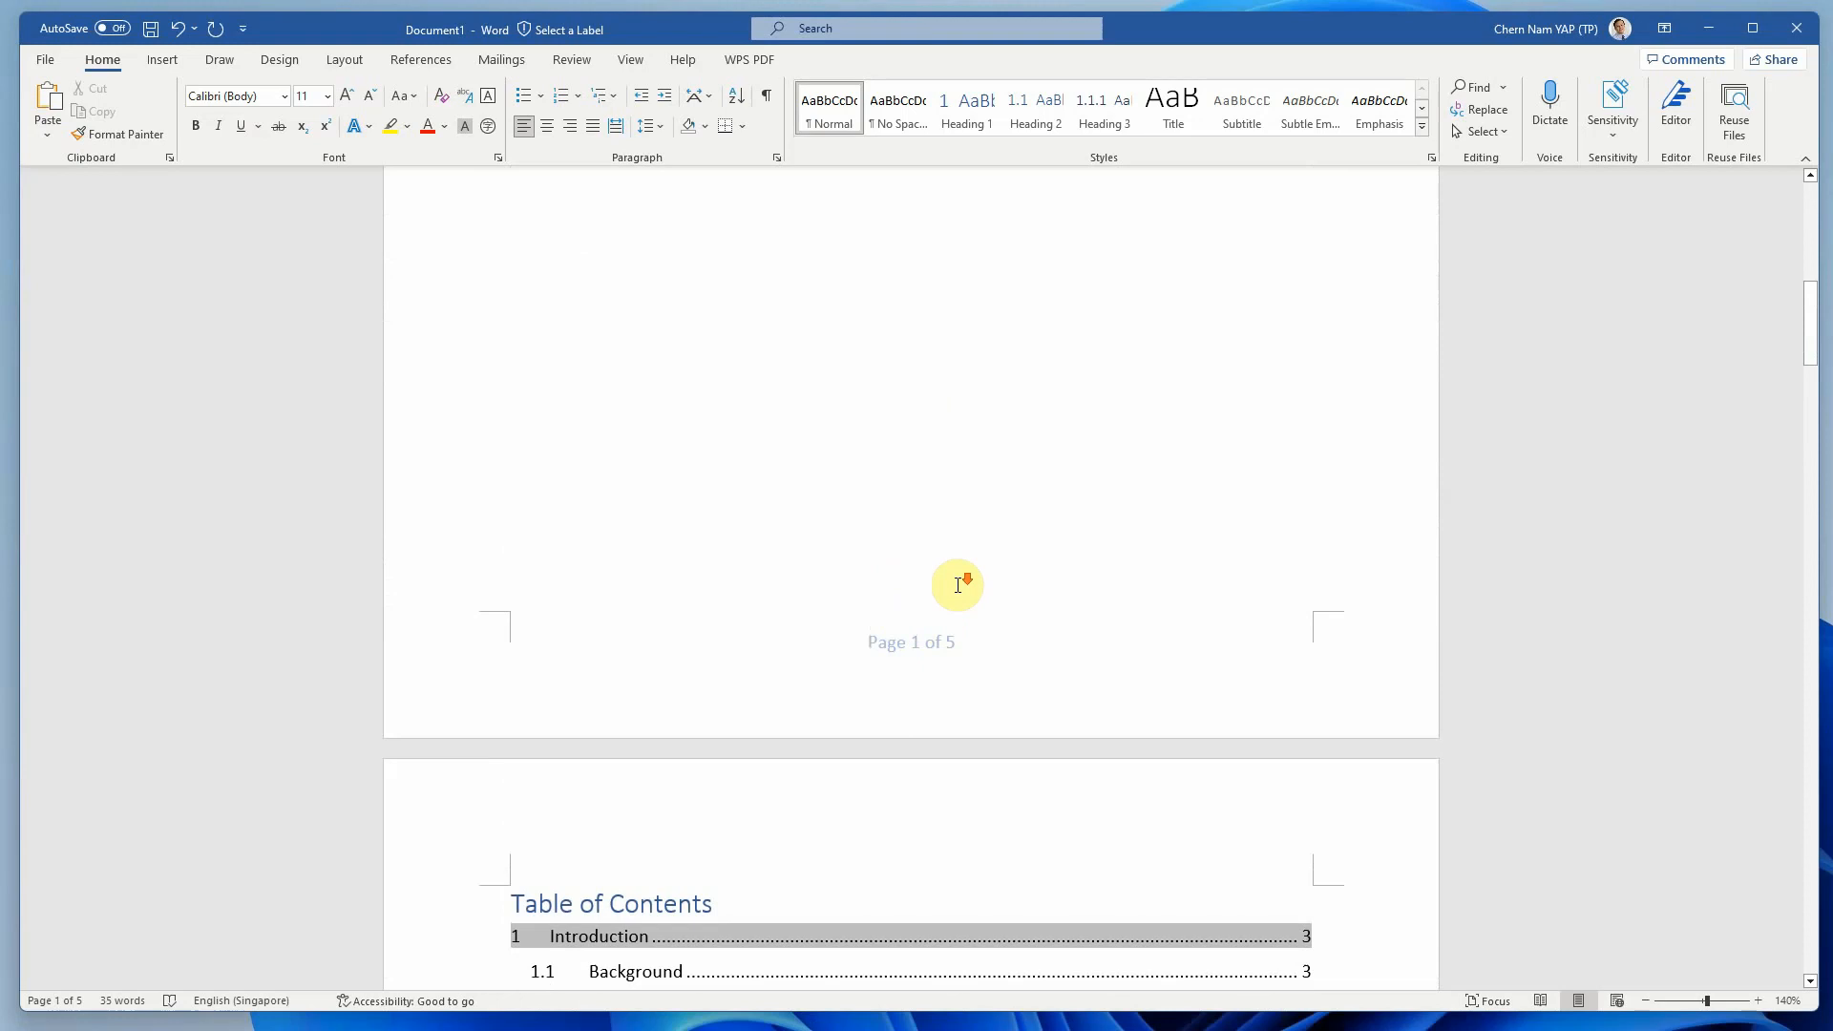
{"action": "scroll", "coordinate": [959, 580], "scroll_direction": "up", "scroll_amount": 1}
{"action": "scroll", "coordinate": [955, 573], "scroll_direction": "up", "scroll_amount": 8}
{"action": "scroll", "coordinate": [950, 564], "scroll_direction": "down", "scroll_amount": 8}
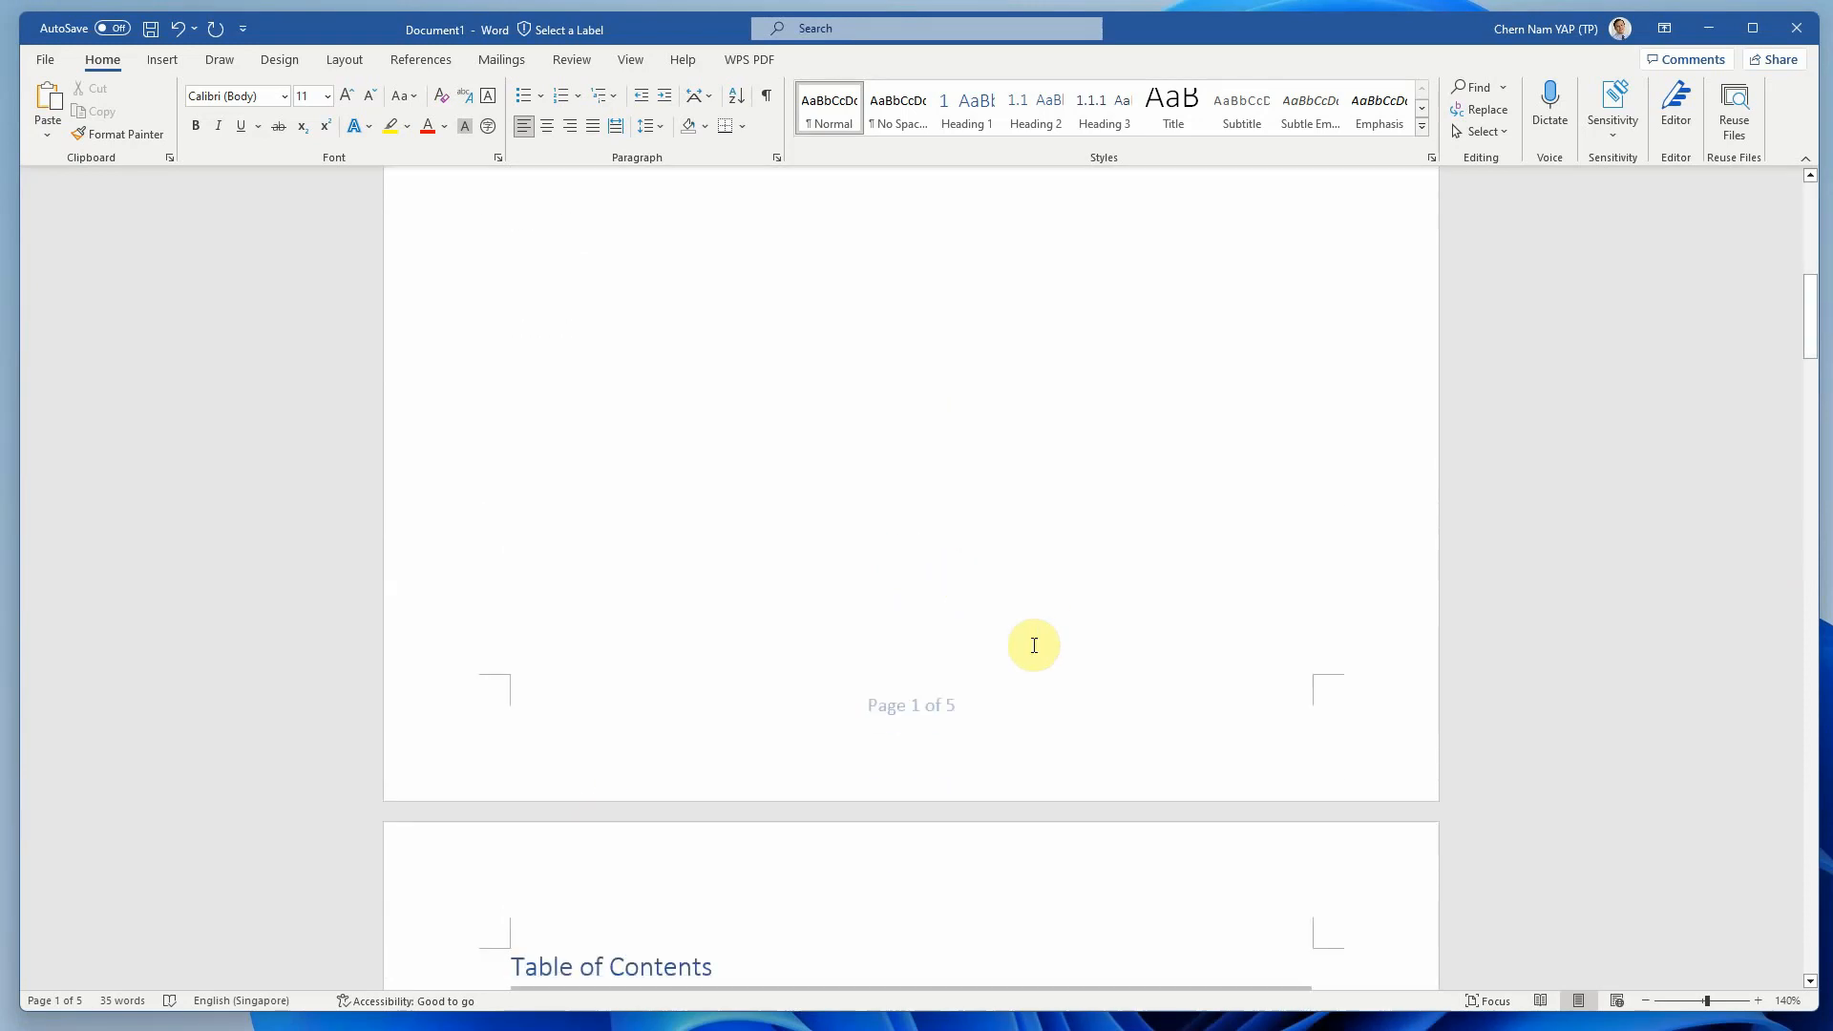
{"action": "double_click", "coordinate": [916, 793]}
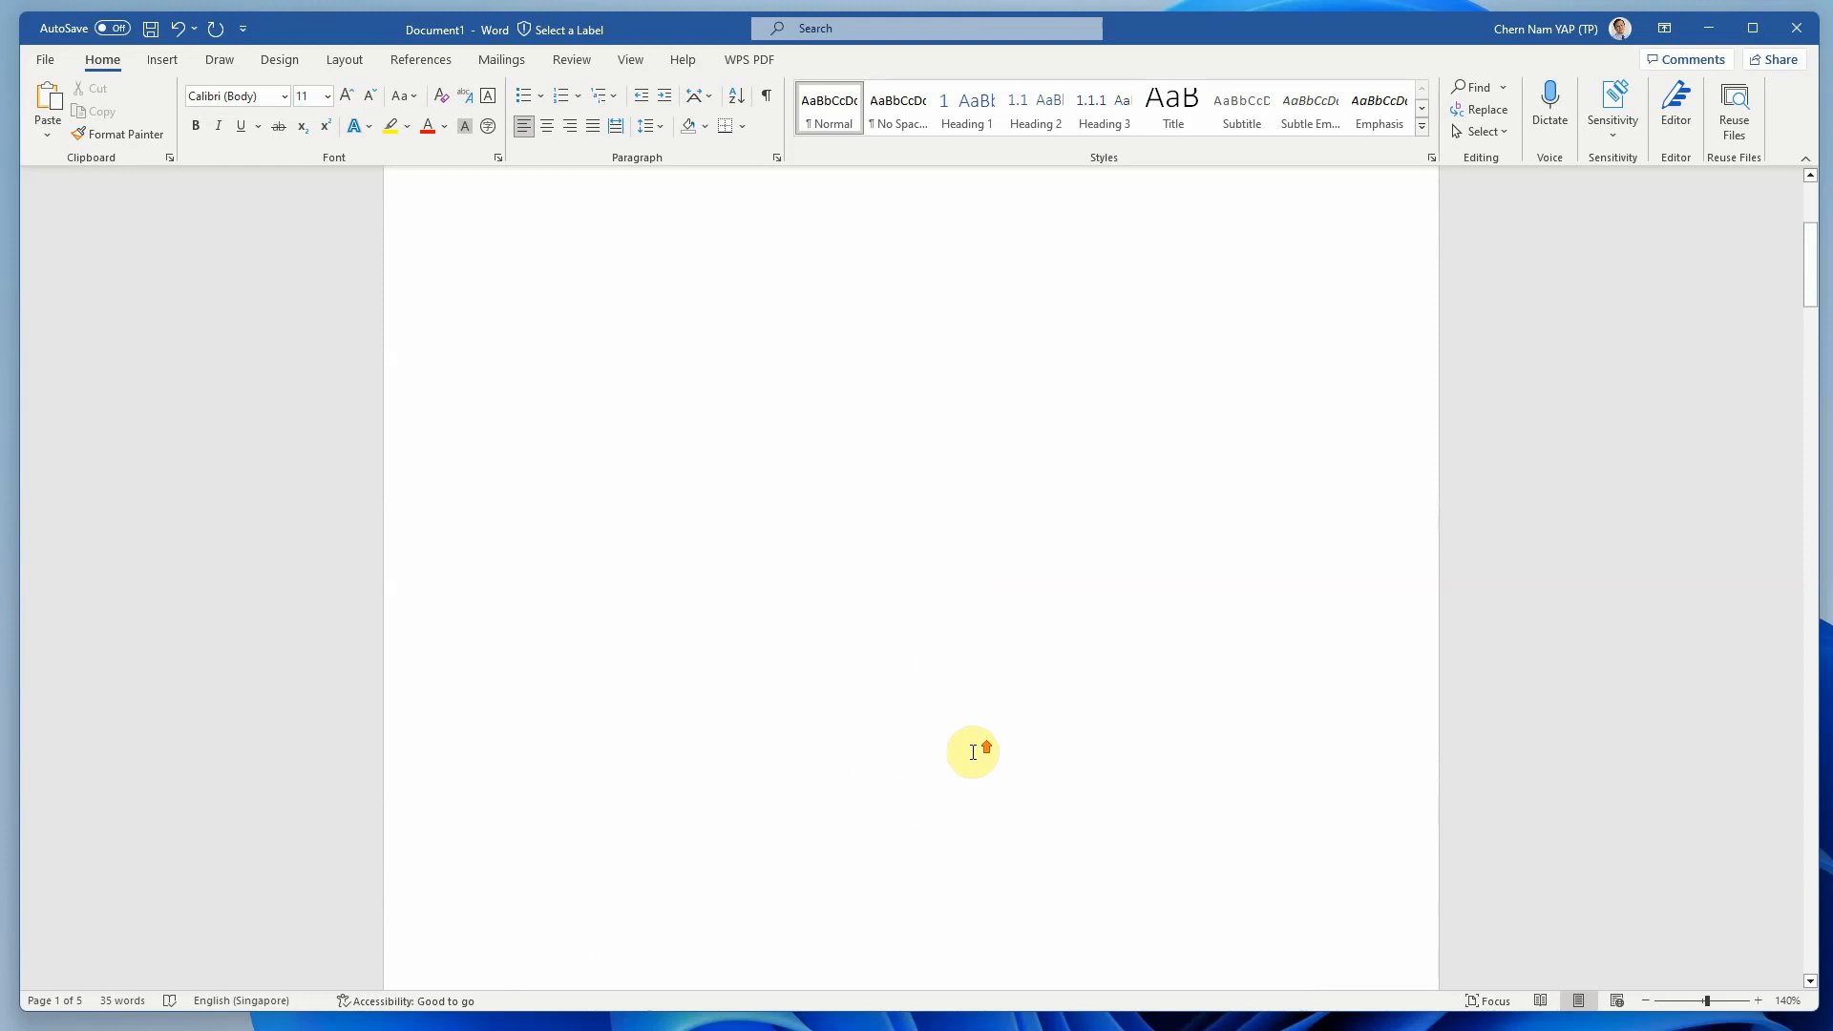
{"action": "scroll", "coordinate": [972, 755], "scroll_direction": "up", "scroll_amount": 3}
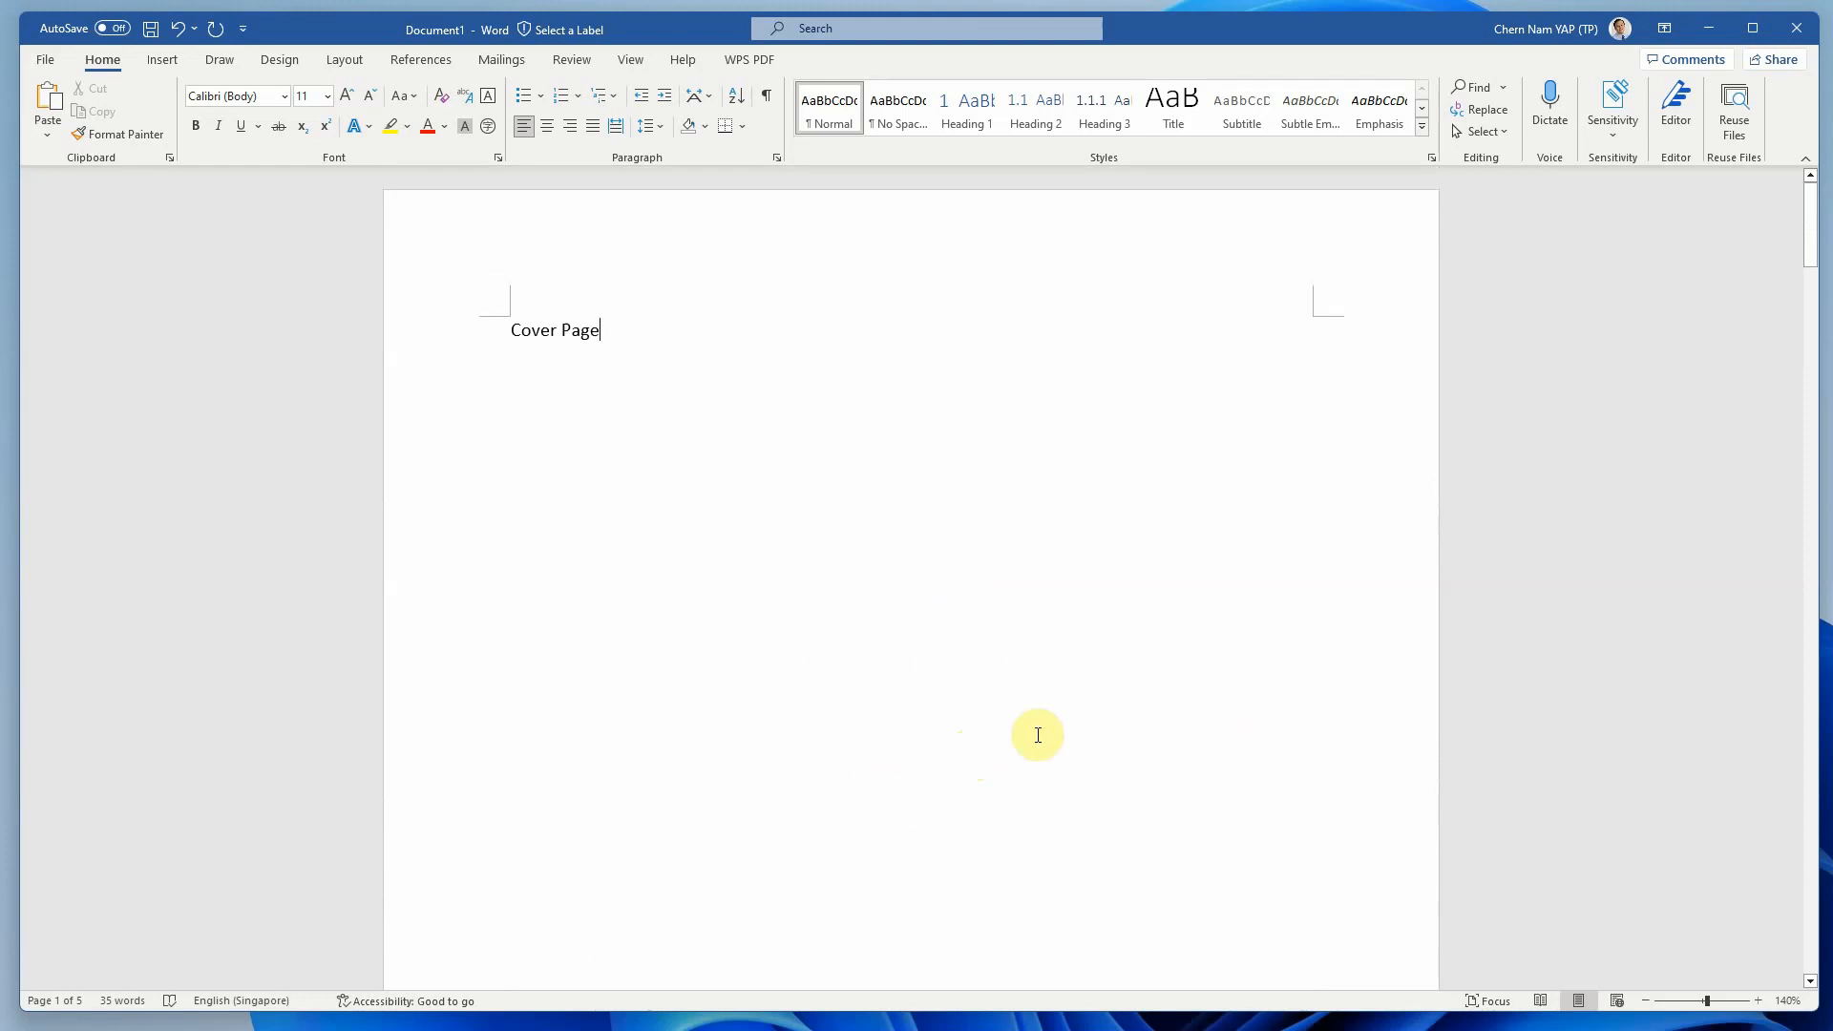
{"action": "scroll", "coordinate": [1038, 735], "scroll_direction": "down", "scroll_amount": 5}
{"action": "scroll", "coordinate": [1037, 736], "scroll_direction": "down", "scroll_amount": 5}
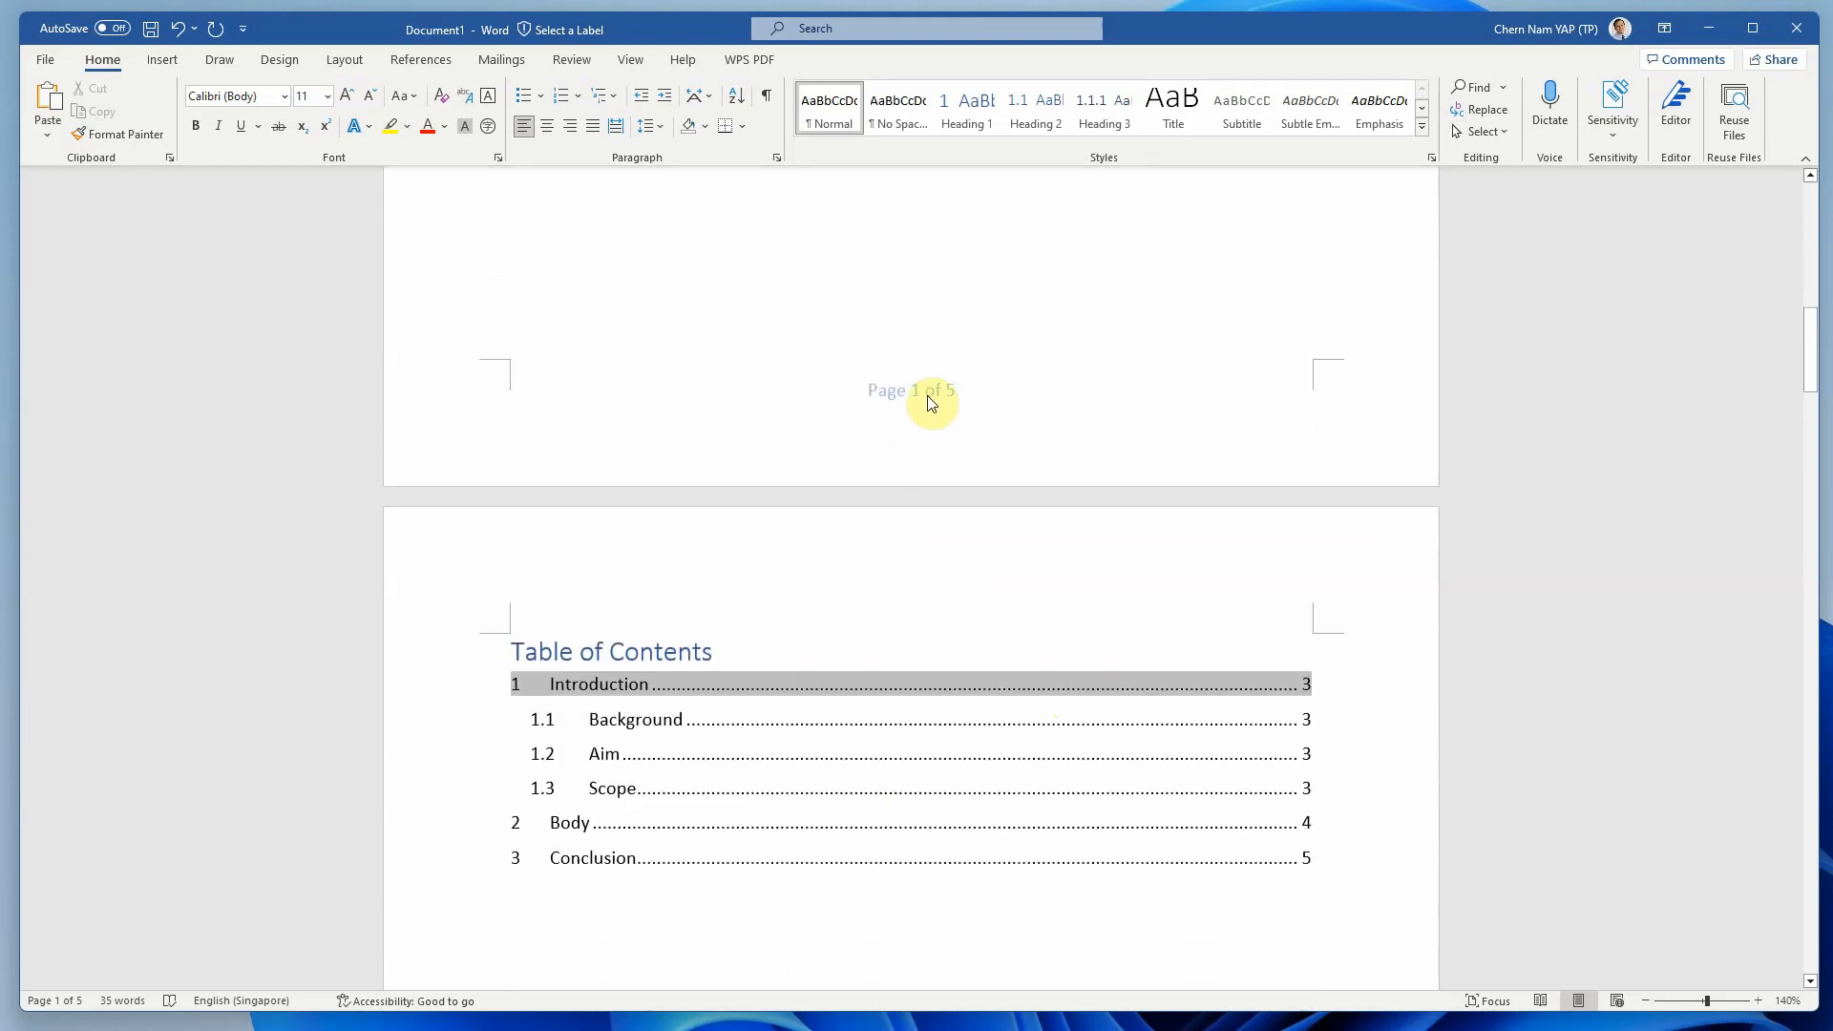
{"action": "scroll", "coordinate": [1092, 521], "scroll_direction": "down", "scroll_amount": 5}
{"action": "scroll", "coordinate": [1069, 523], "scroll_direction": "up", "scroll_amount": 5}
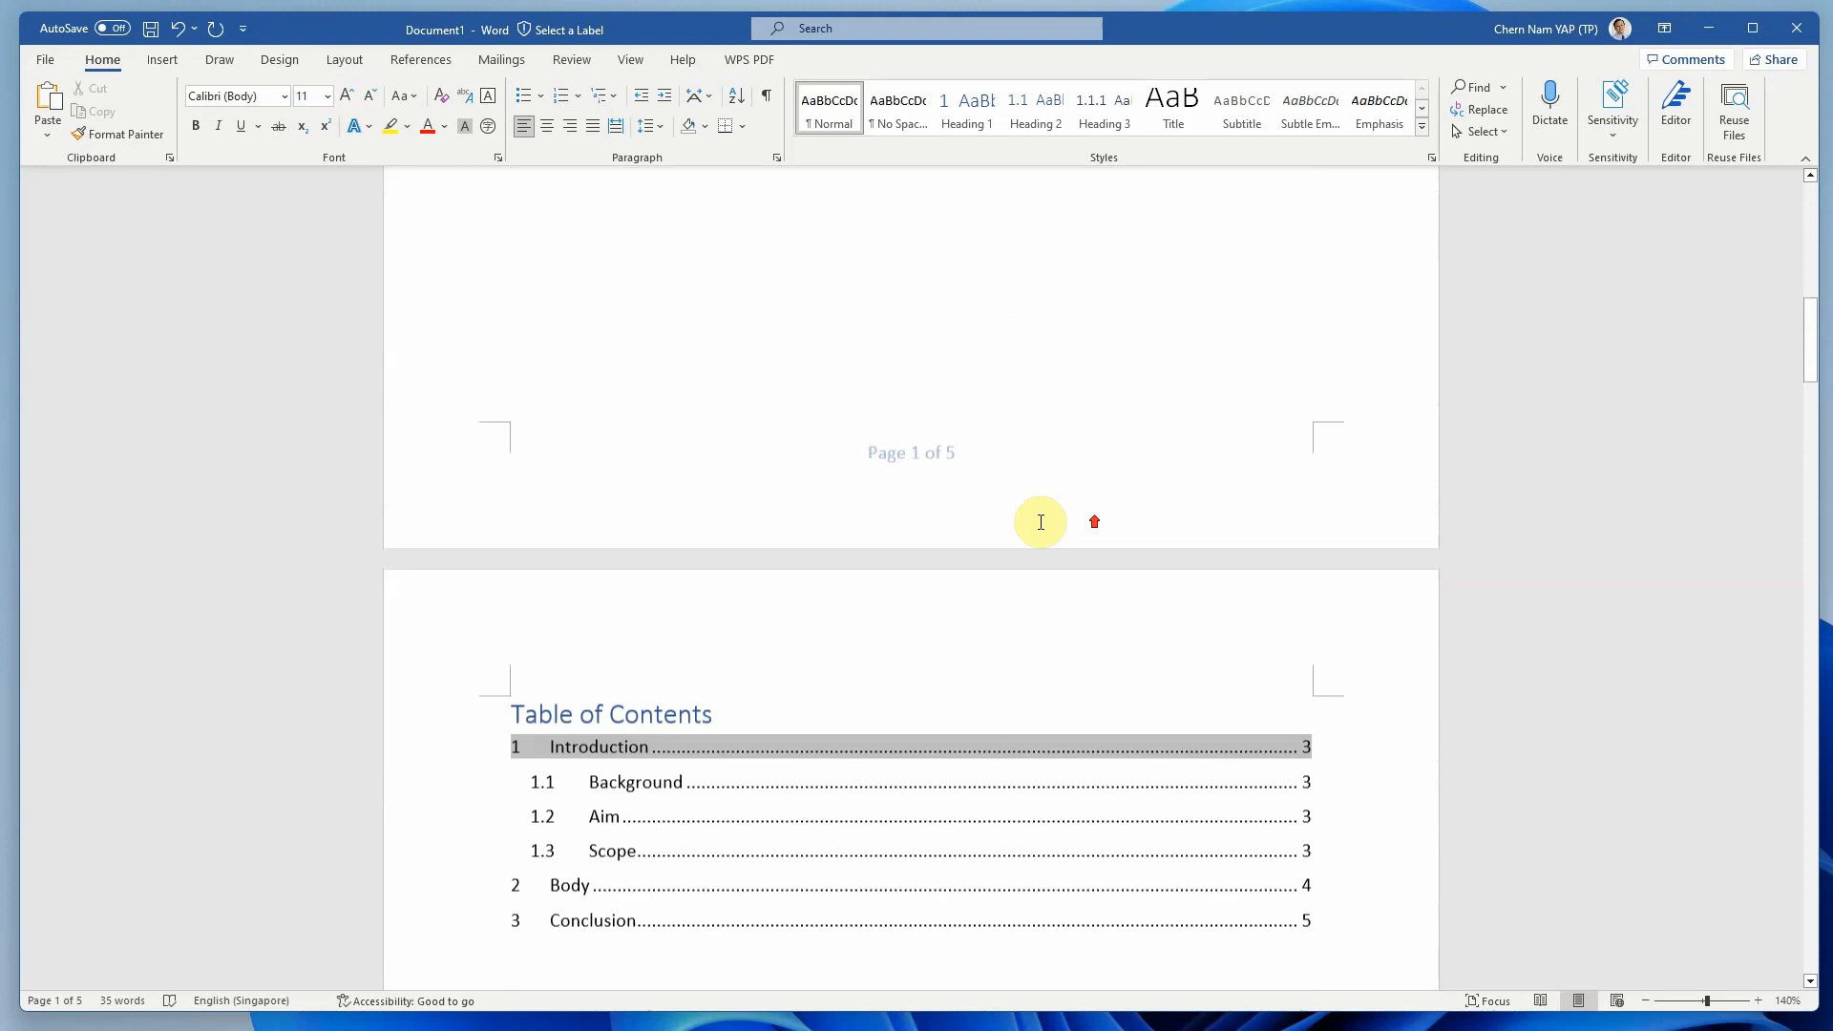
{"action": "scroll", "coordinate": [1041, 522], "scroll_direction": "up", "scroll_amount": 2}
{"action": "double_click", "coordinate": [900, 581]}
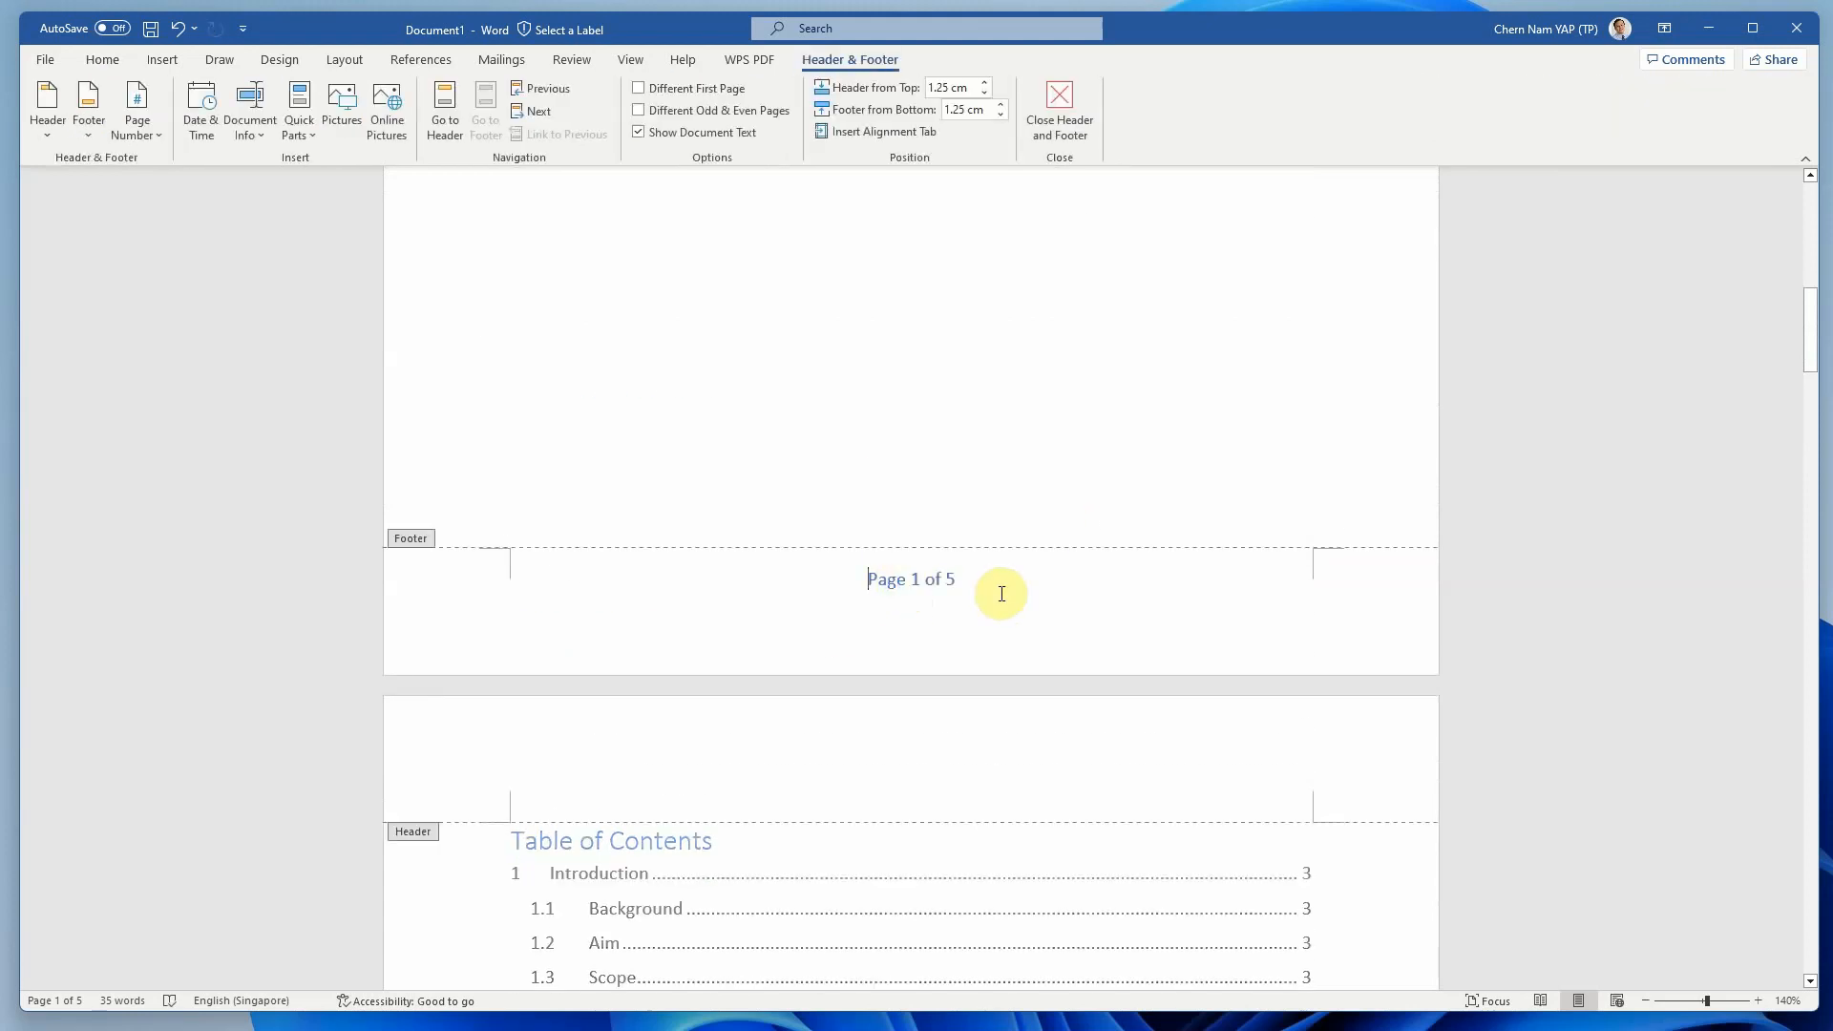
{"action": "scroll", "coordinate": [1050, 597], "scroll_direction": "up", "scroll_amount": 4}
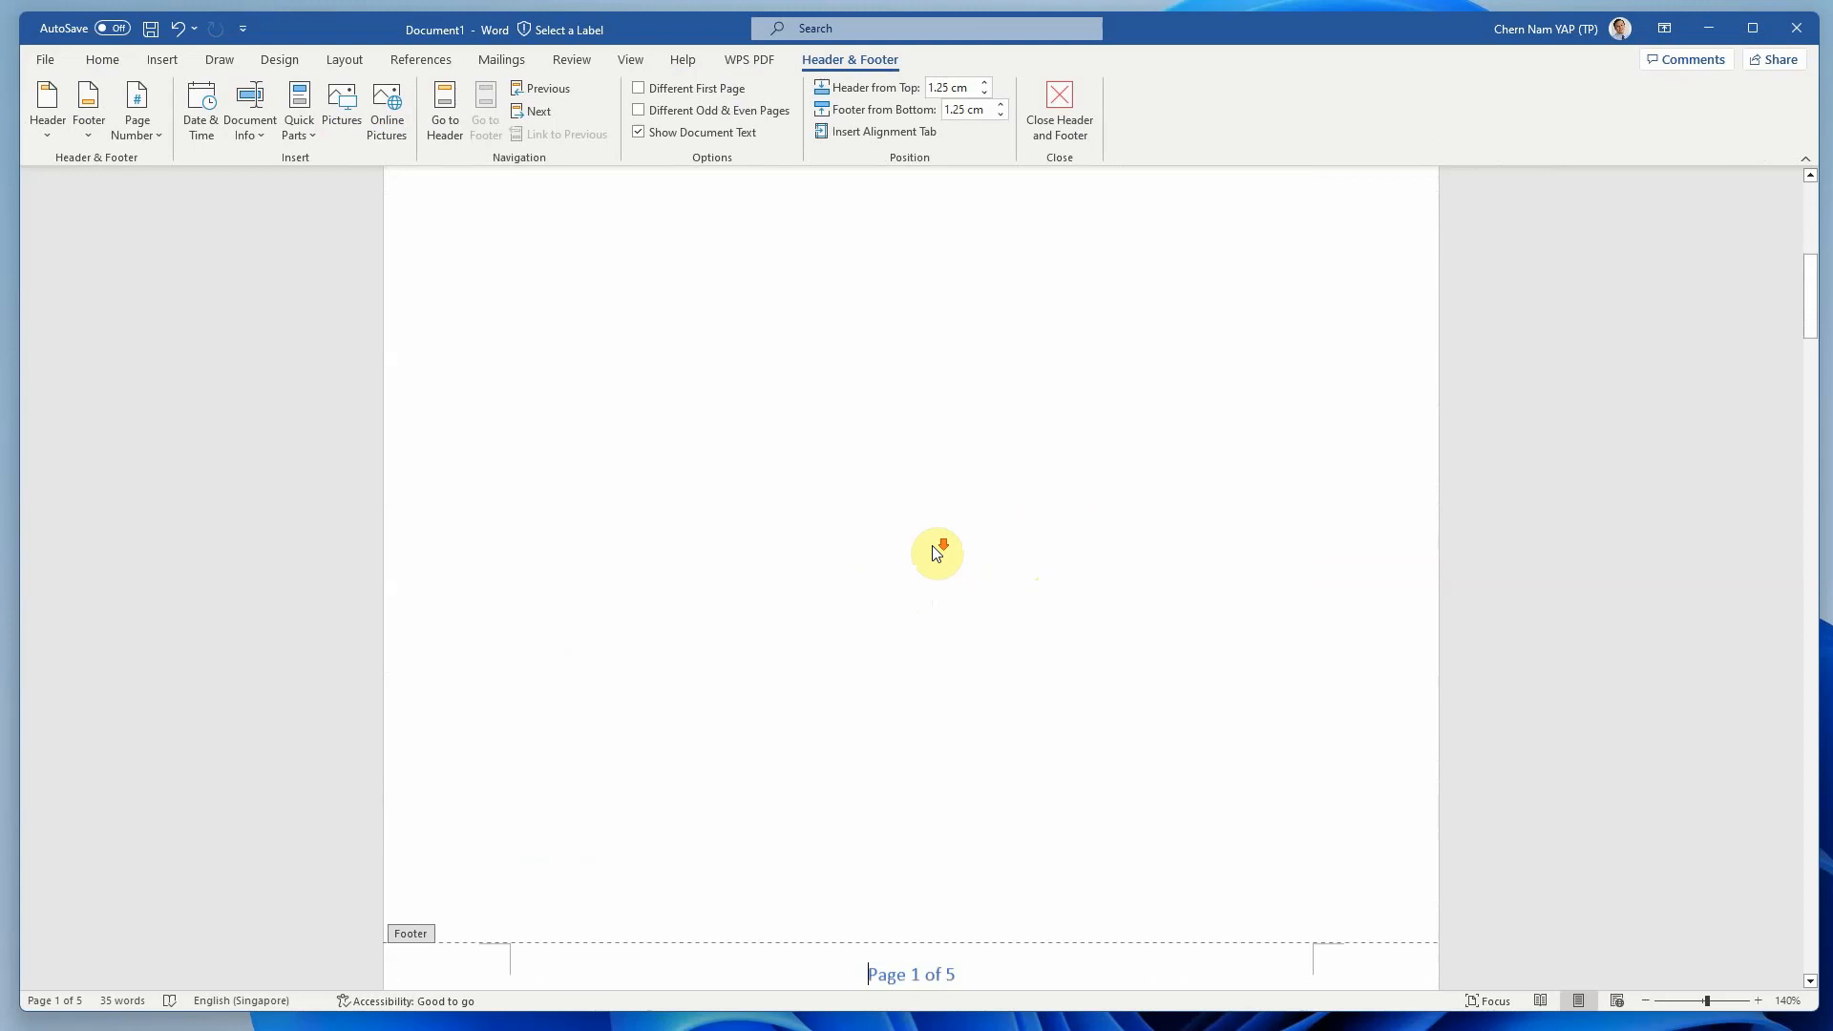
{"action": "scroll", "coordinate": [937, 554], "scroll_direction": "up", "scroll_amount": 7}
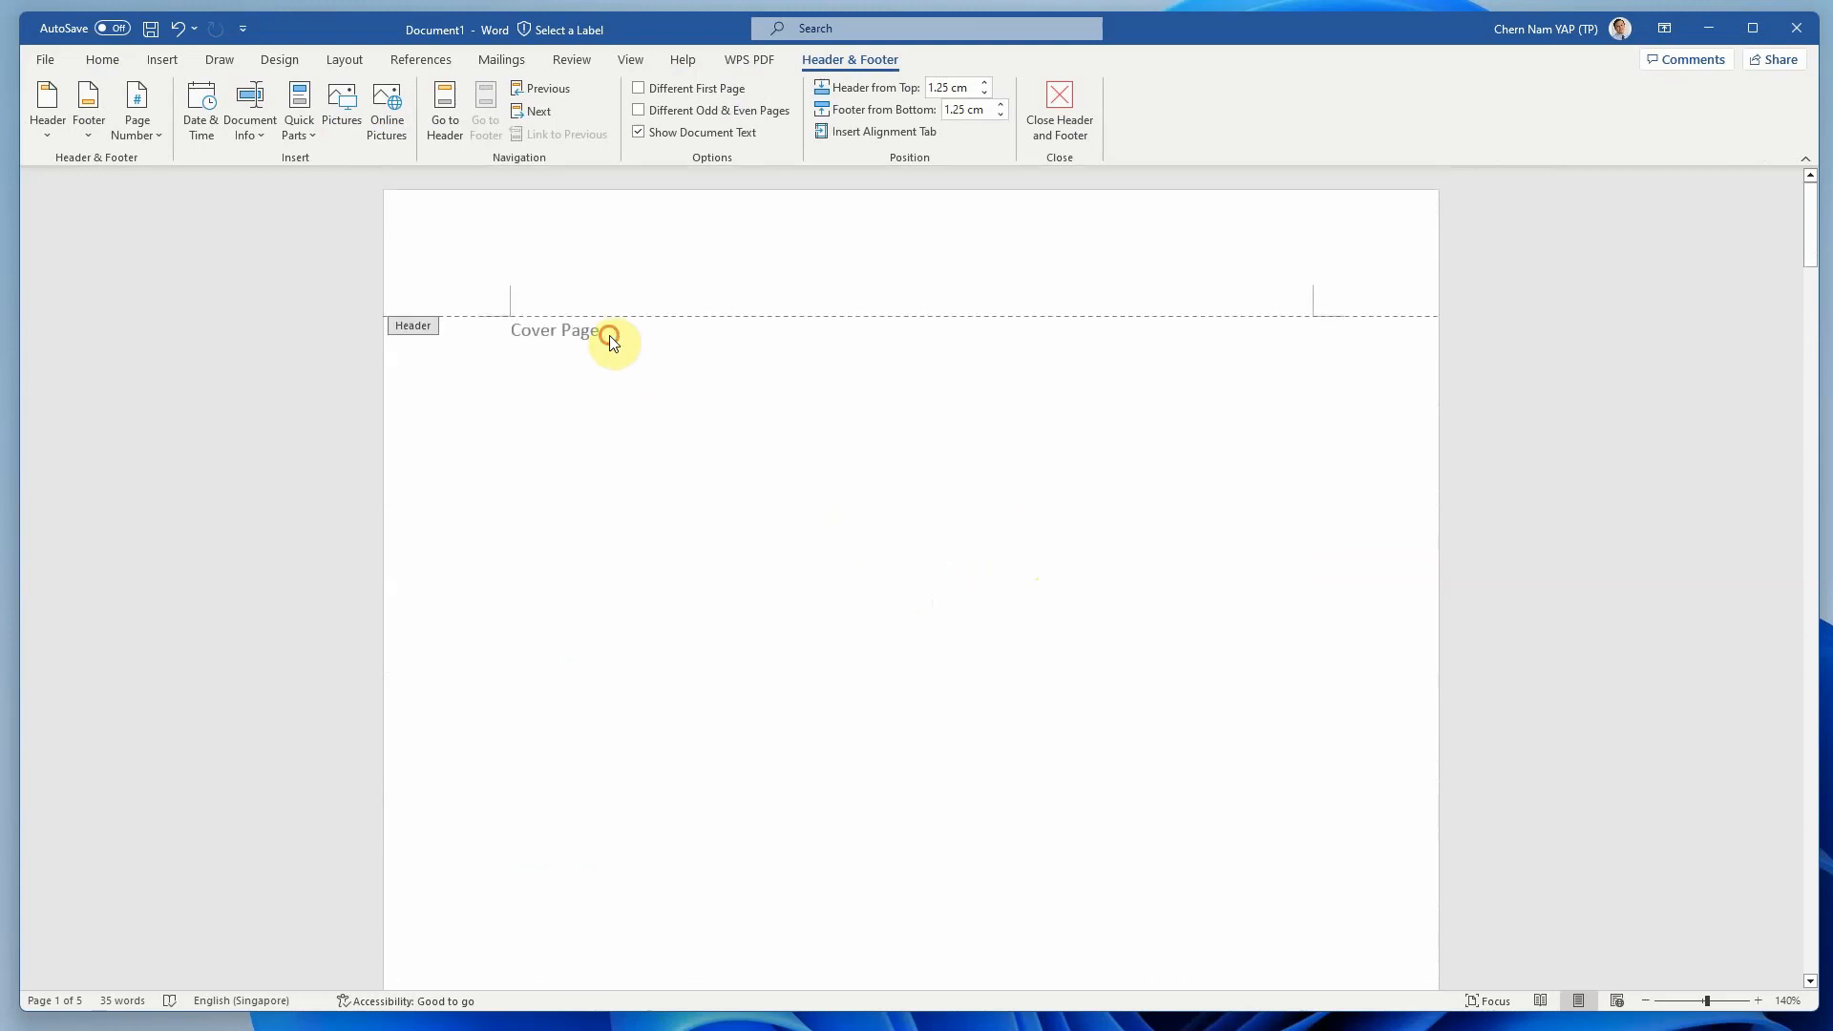
{"action": "double_click", "coordinate": [610, 335]}
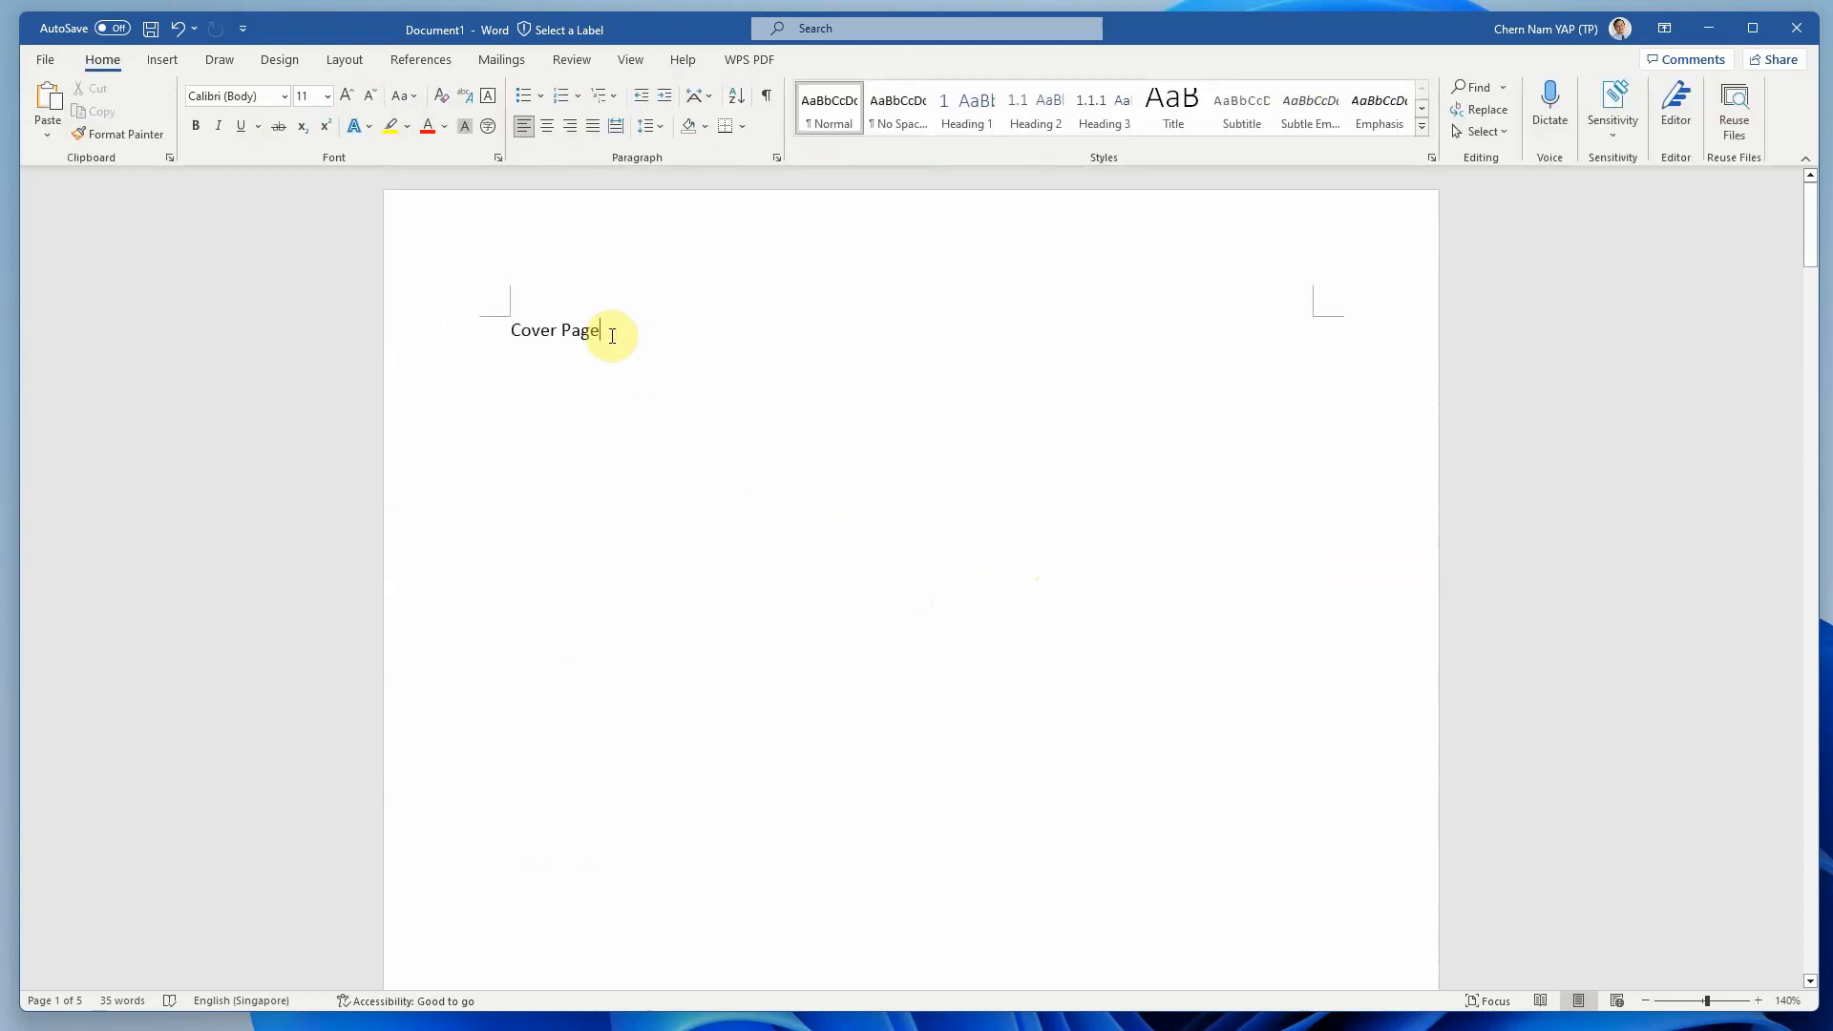
Show the paragraph marks and place the insertion point in the second-to-last blank paragraph on the cover page.
{"action": "left_click", "coordinate": [775, 96]}
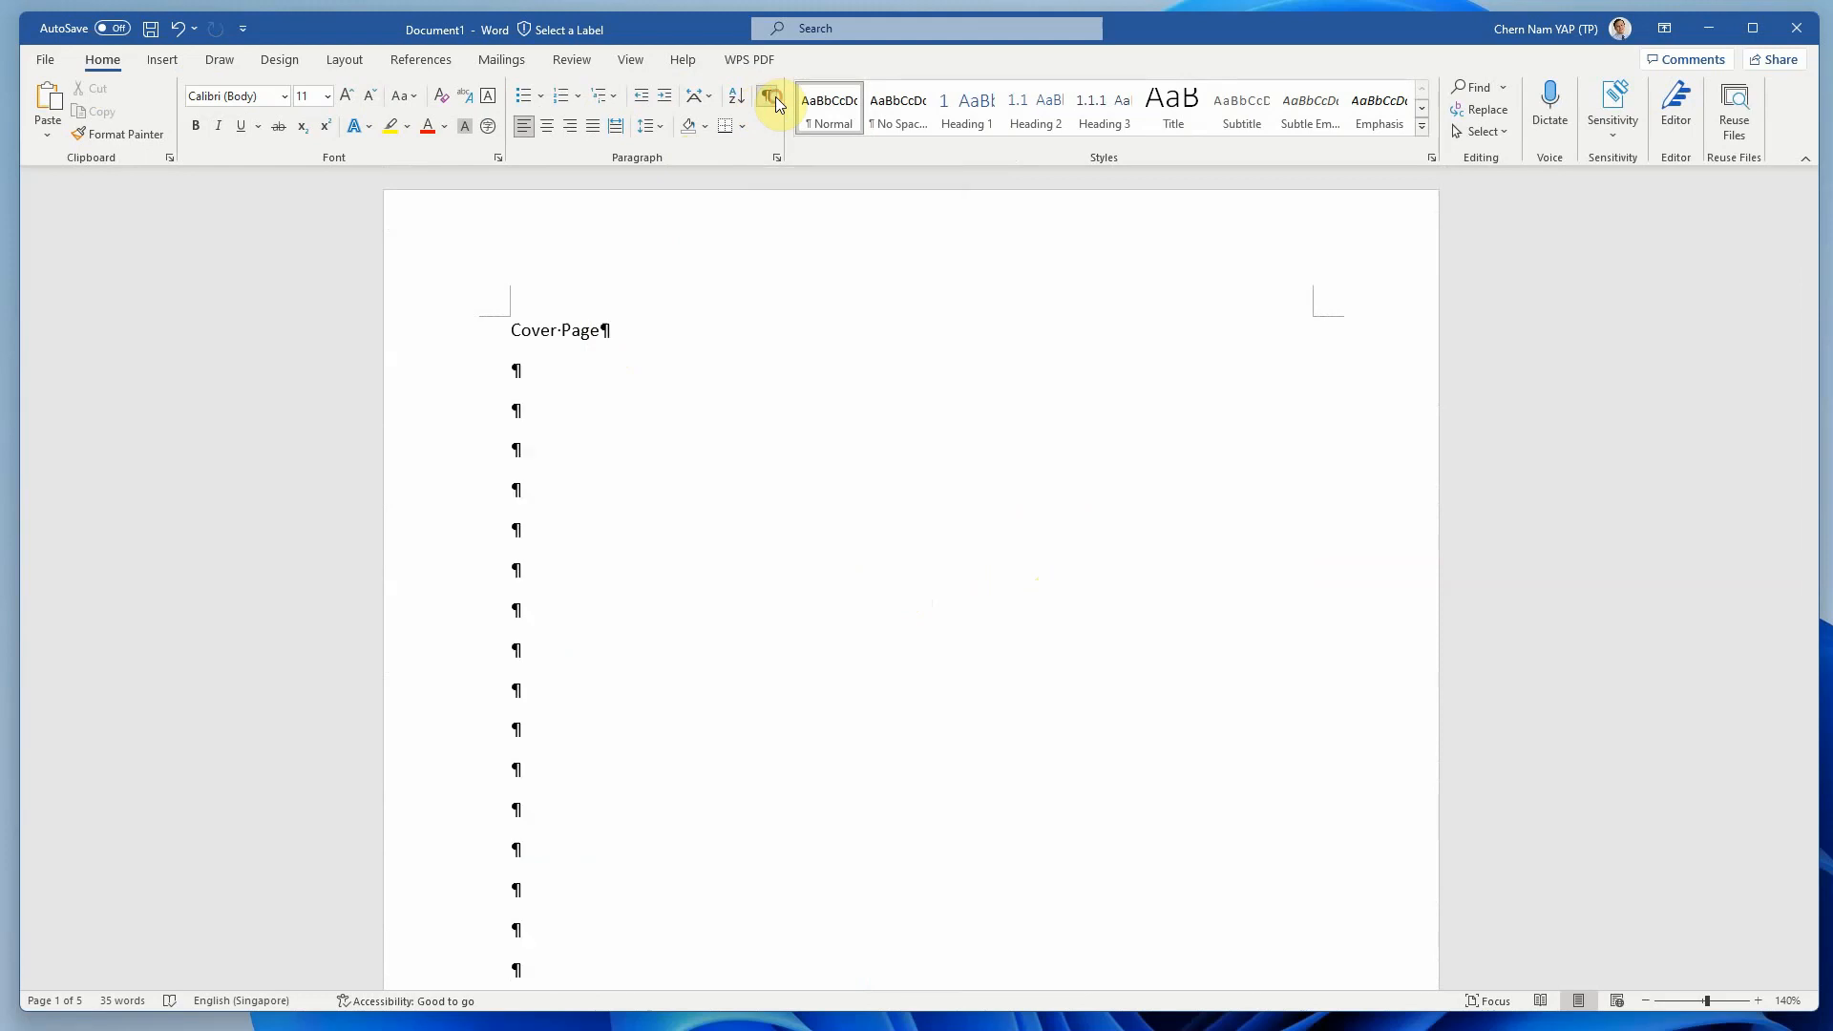
{"action": "scroll", "coordinate": [697, 507], "scroll_direction": "down", "scroll_amount": 3}
{"action": "scroll", "coordinate": [697, 507], "scroll_direction": "down", "scroll_amount": 3}
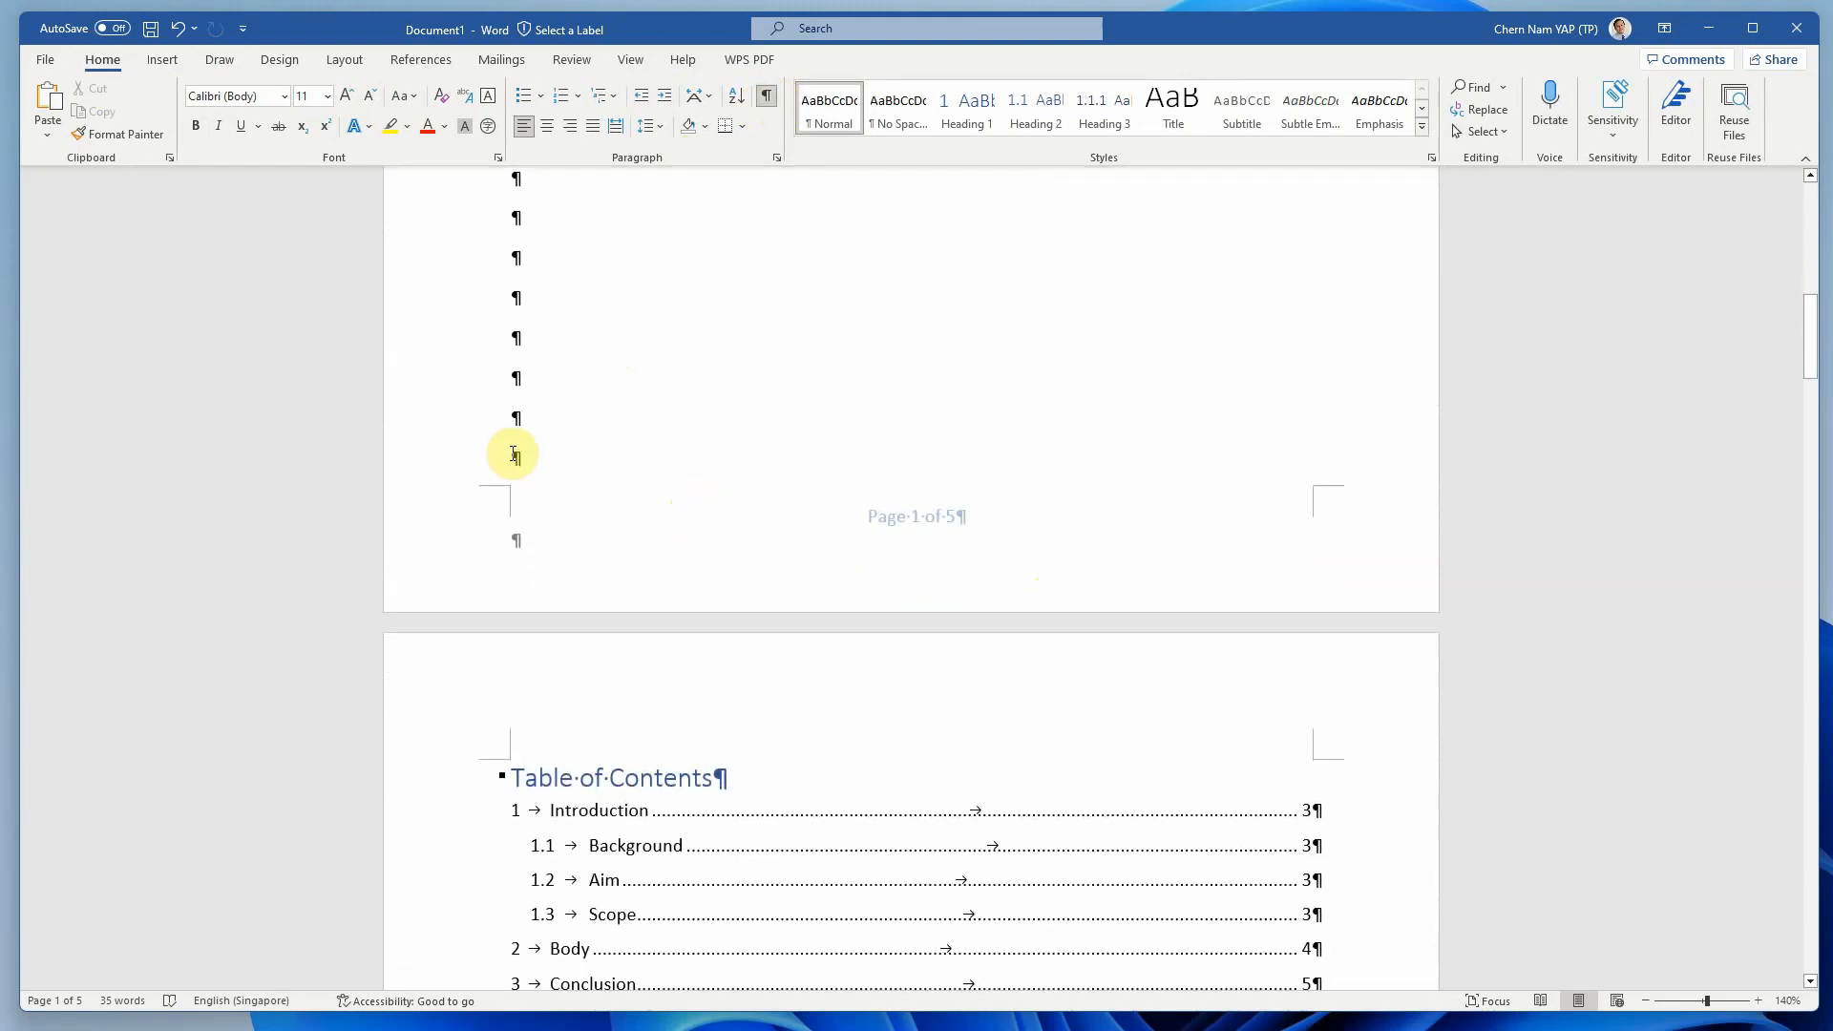
{"action": "left_click", "coordinate": [512, 420]}
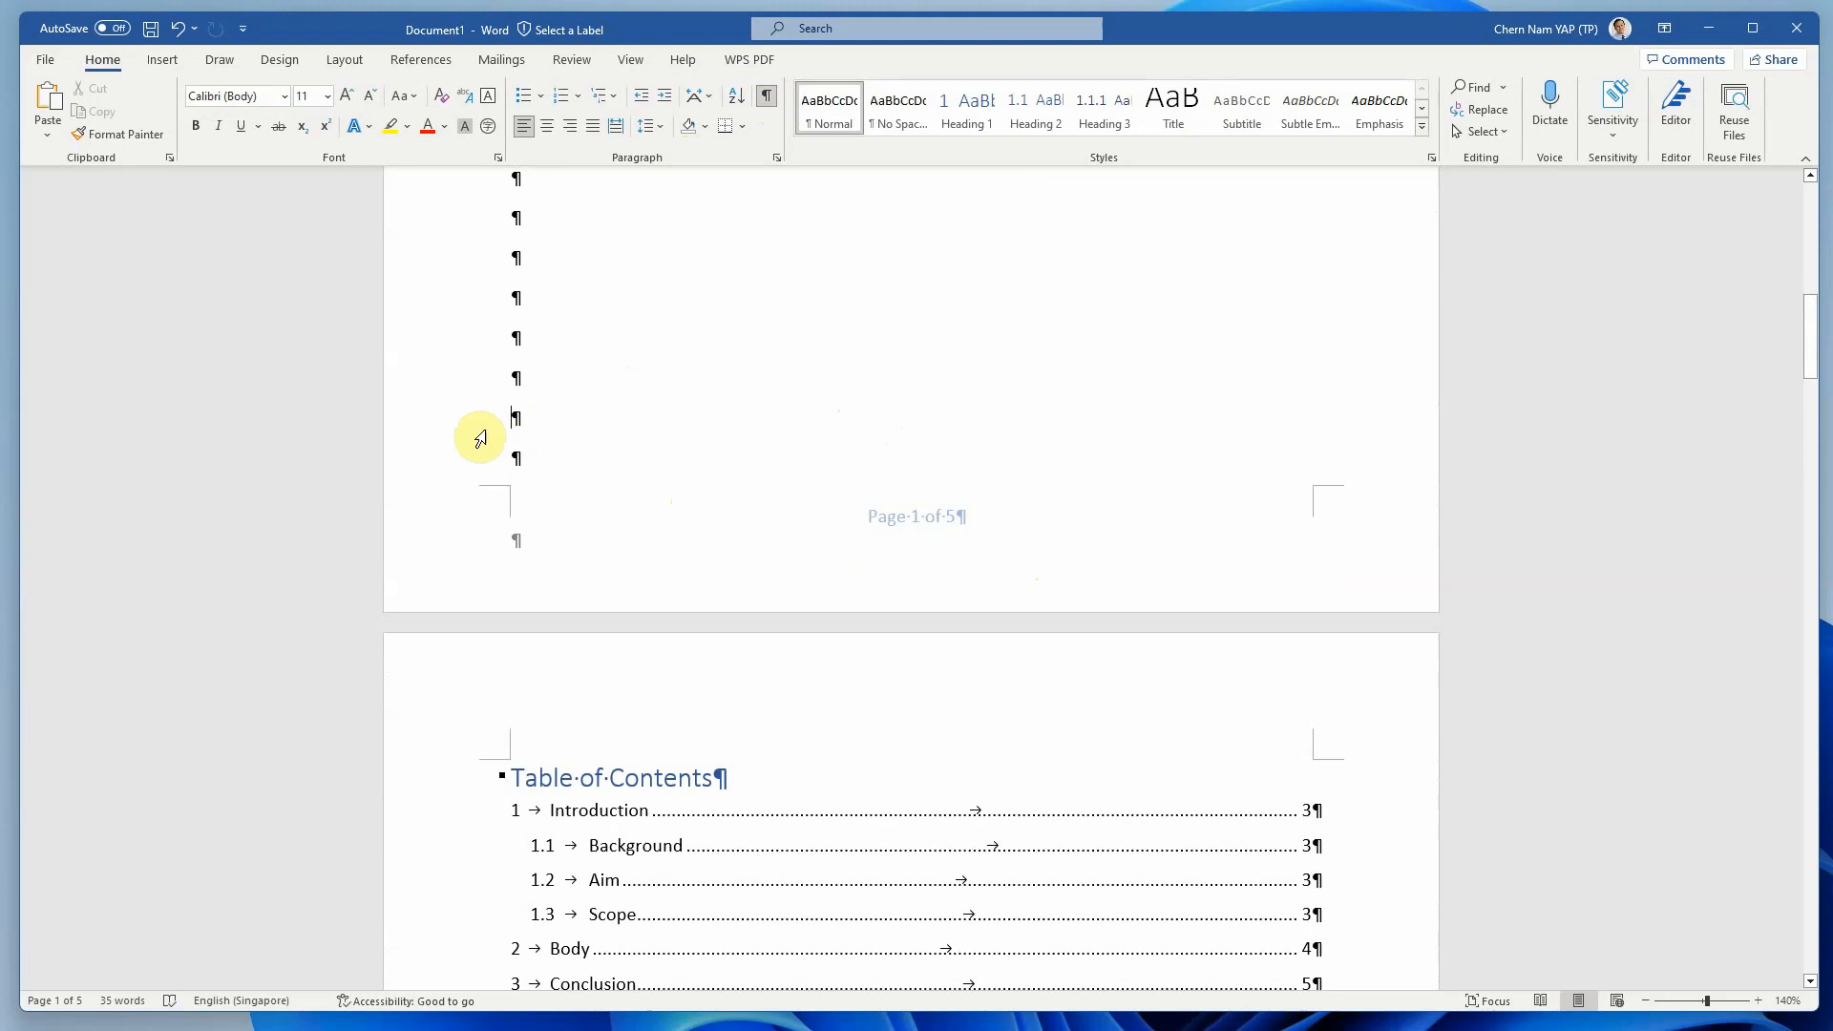
Insert a Next Page section break at the insertion point near the end of the cover page.
{"action": "left_click", "coordinate": [161, 63]}
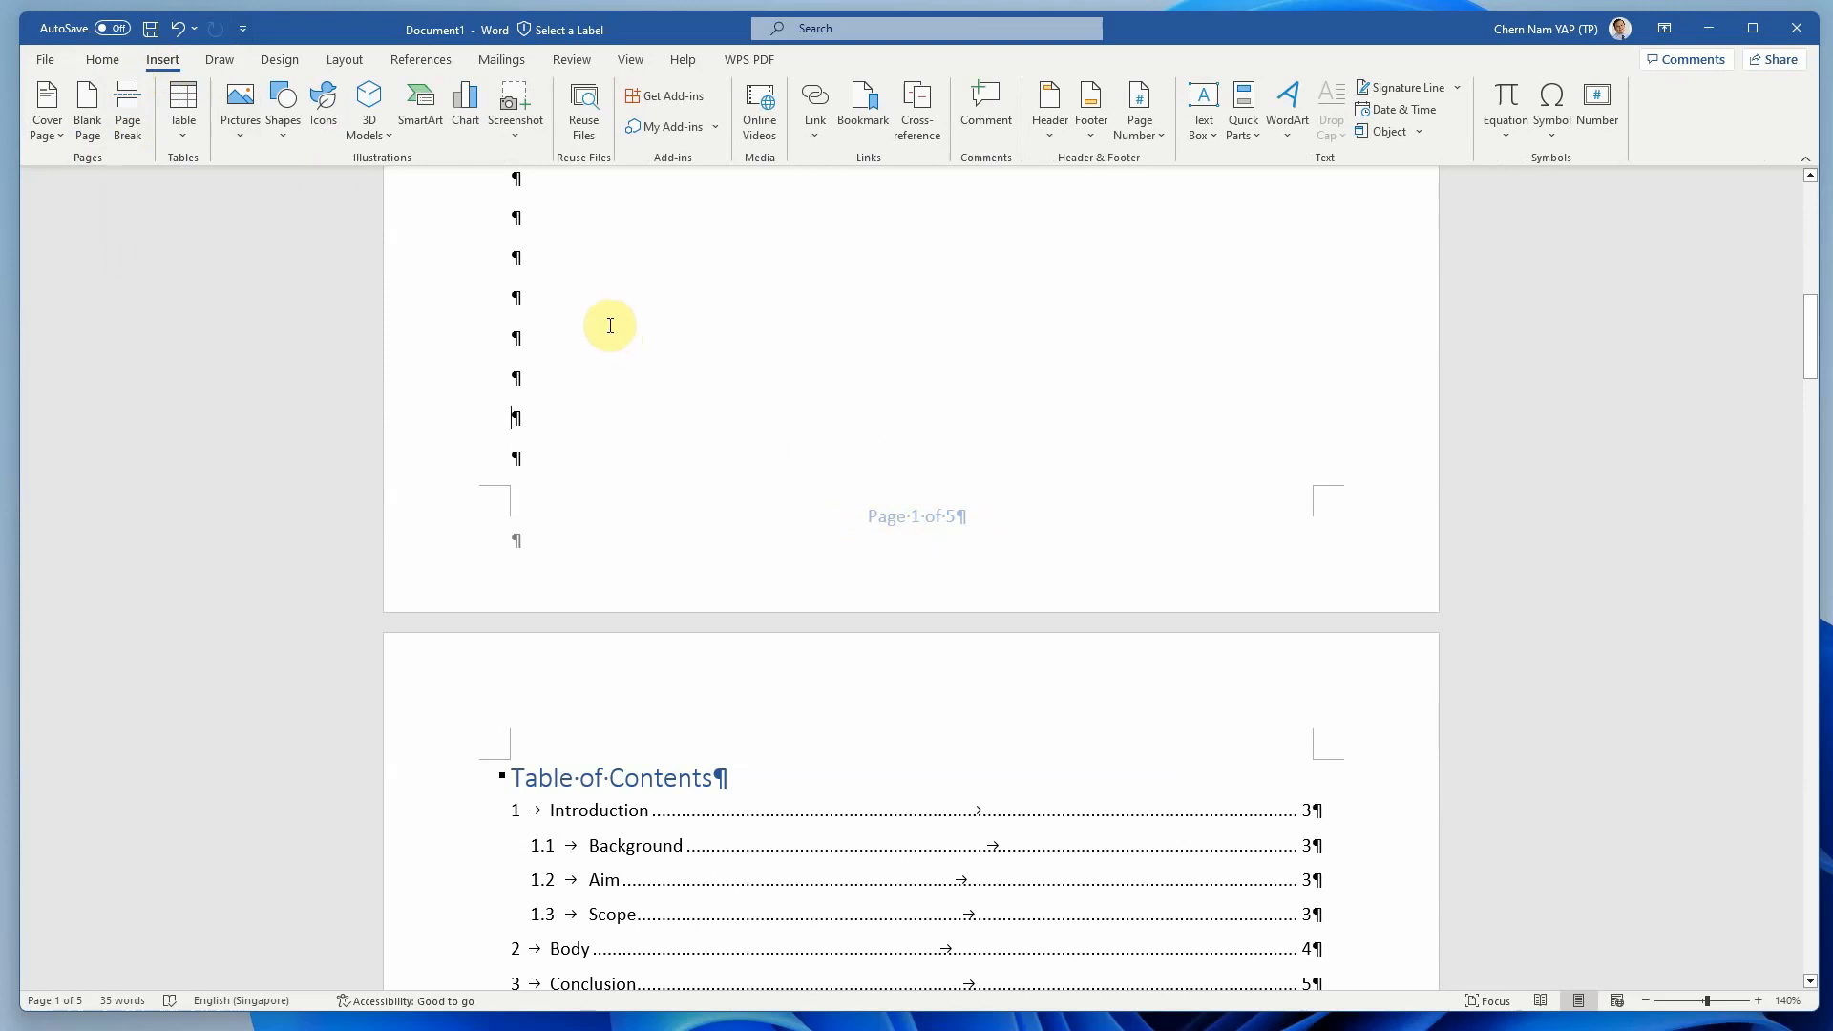
{"action": "left_click", "coordinate": [112, 65]}
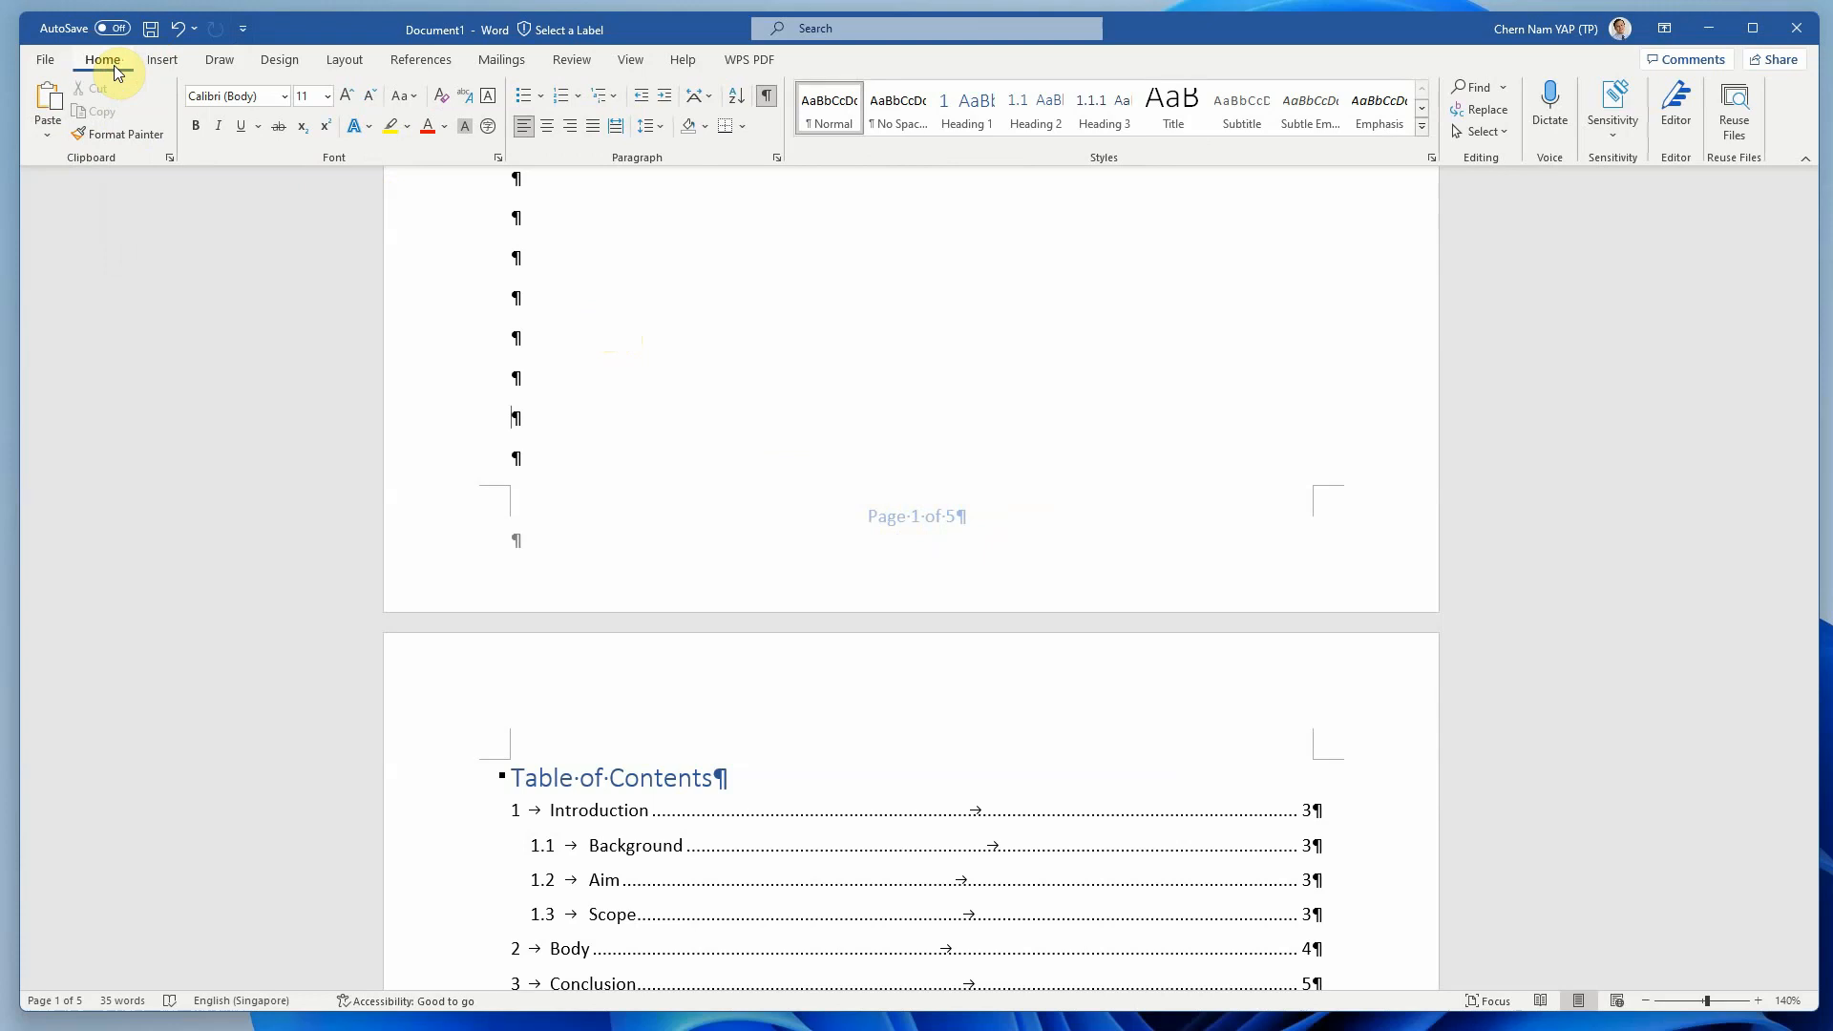
{"action": "left_click", "coordinate": [342, 63]}
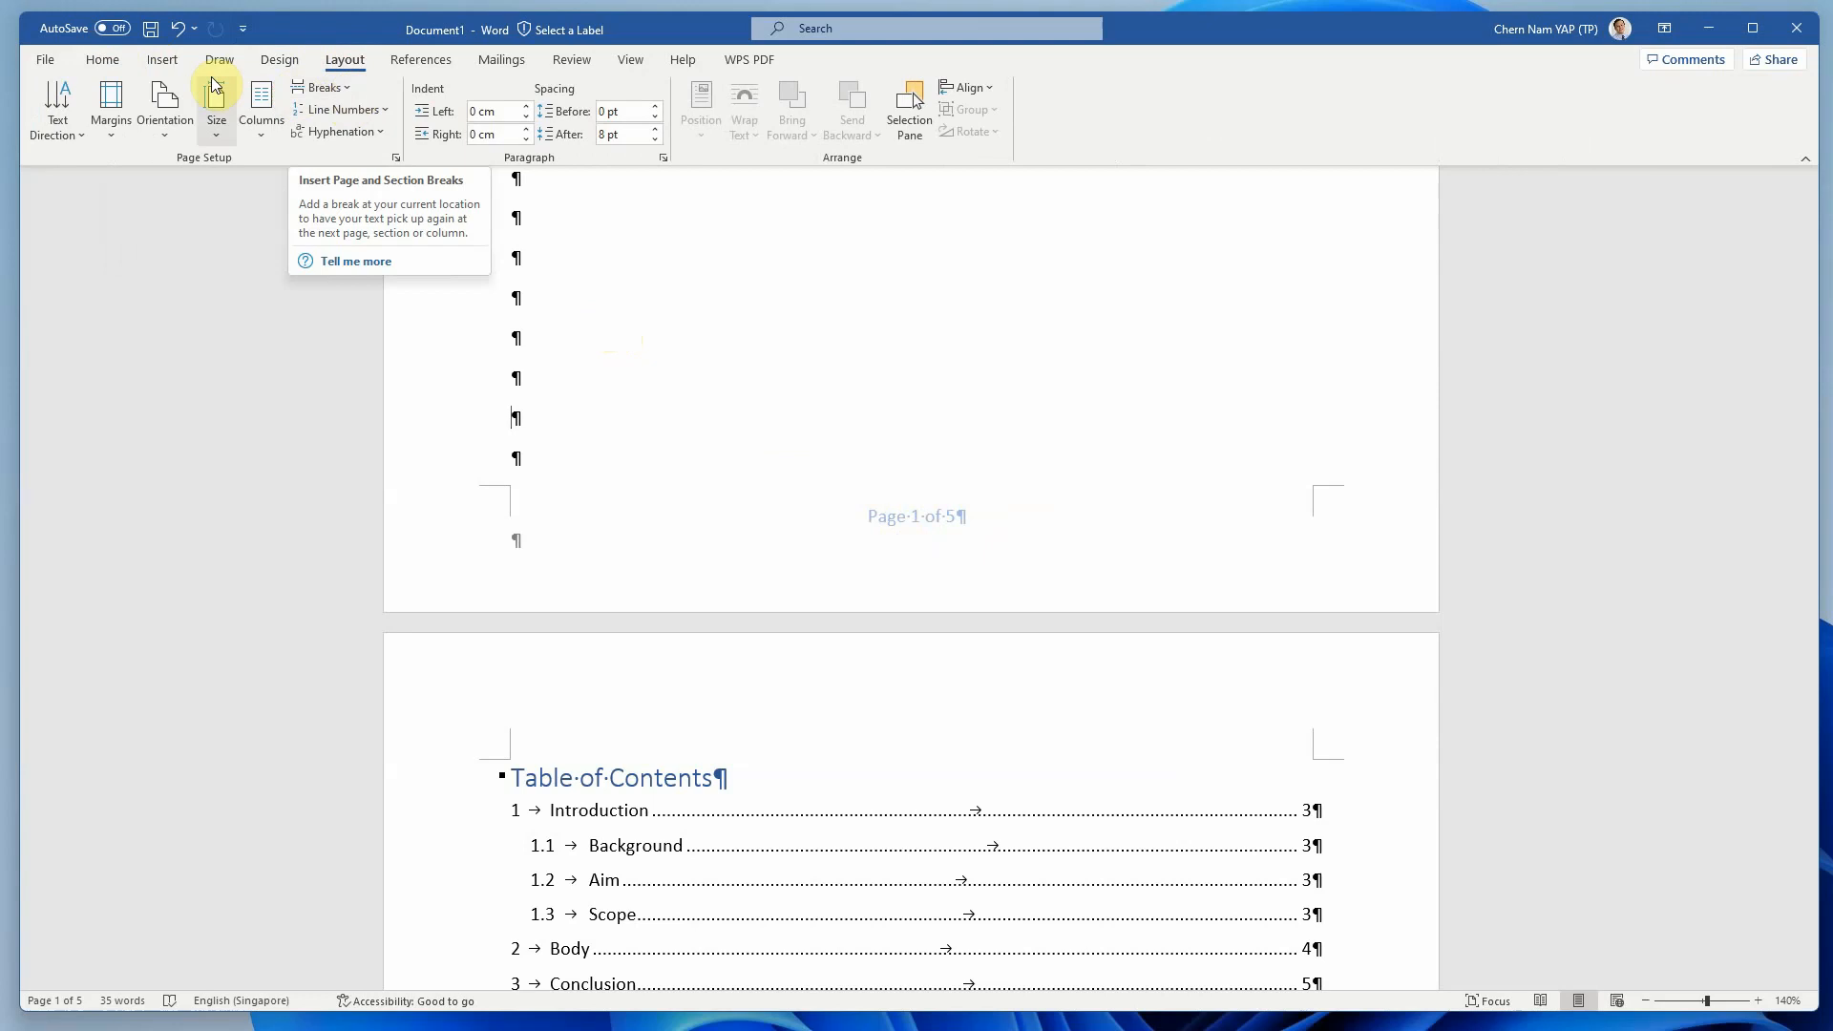
{"action": "left_click", "coordinate": [348, 87]}
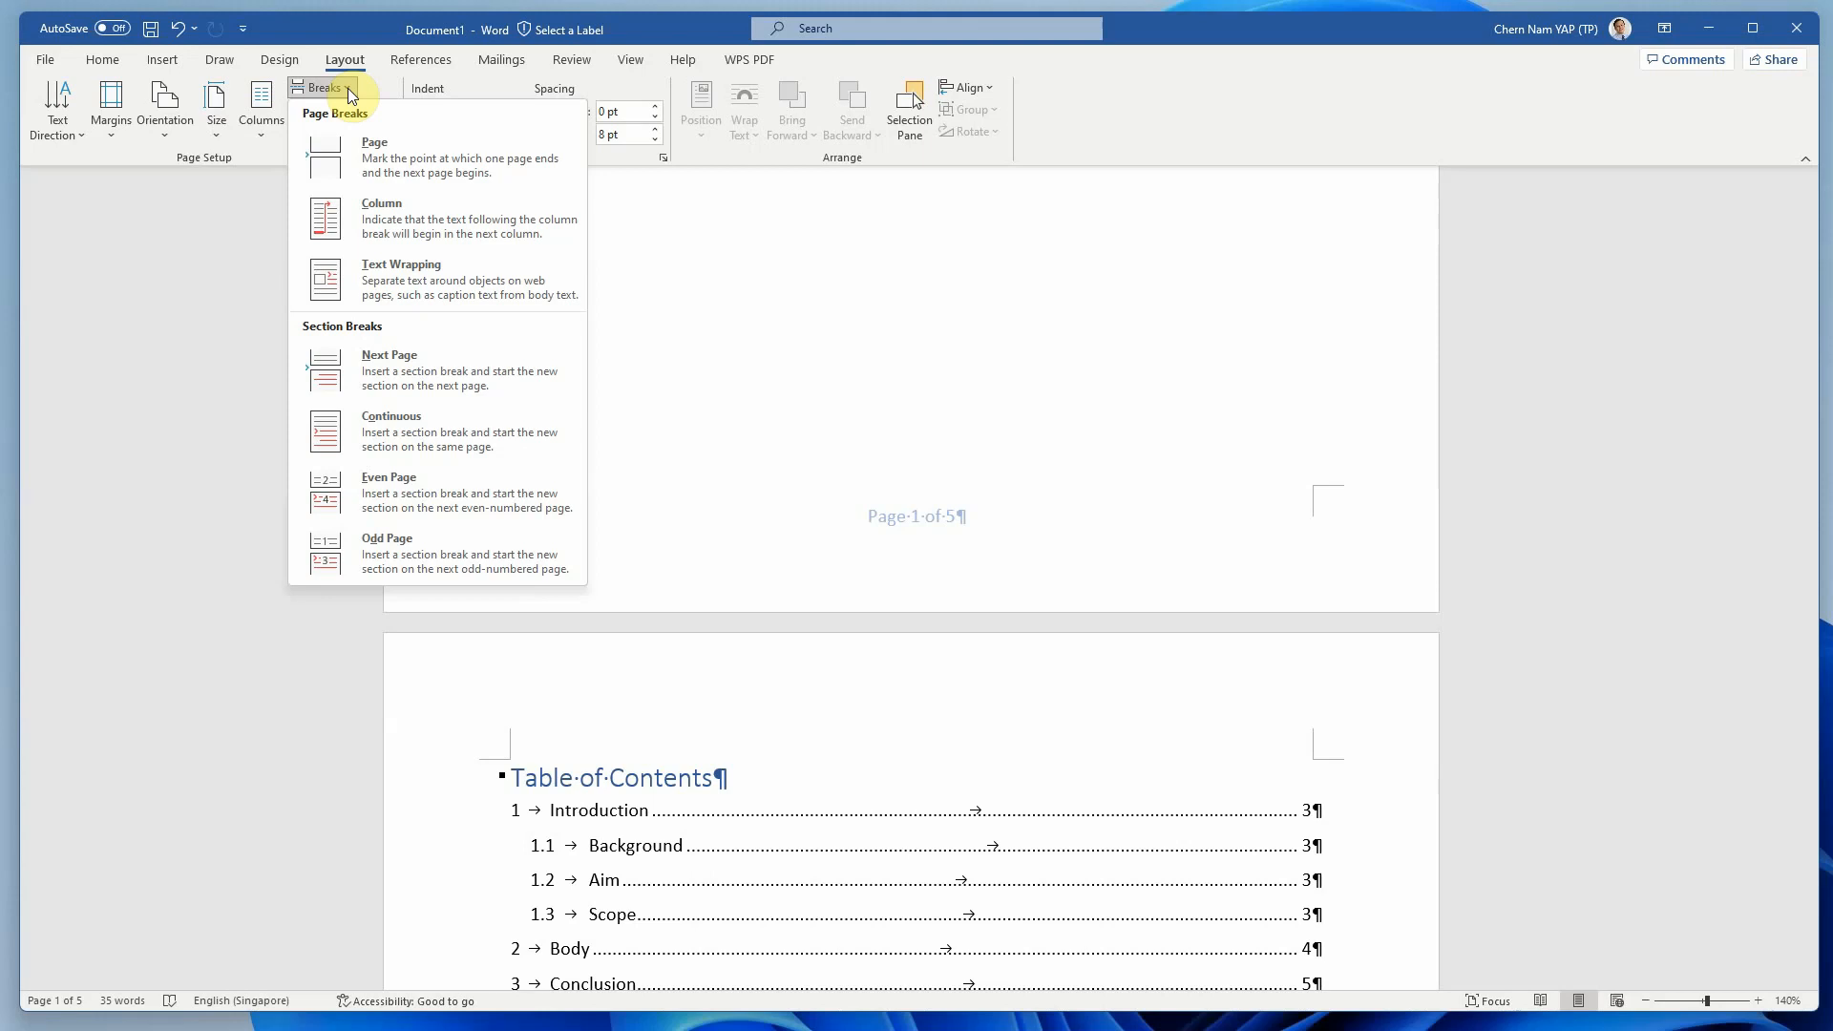
{"action": "left_click", "coordinate": [415, 387]}
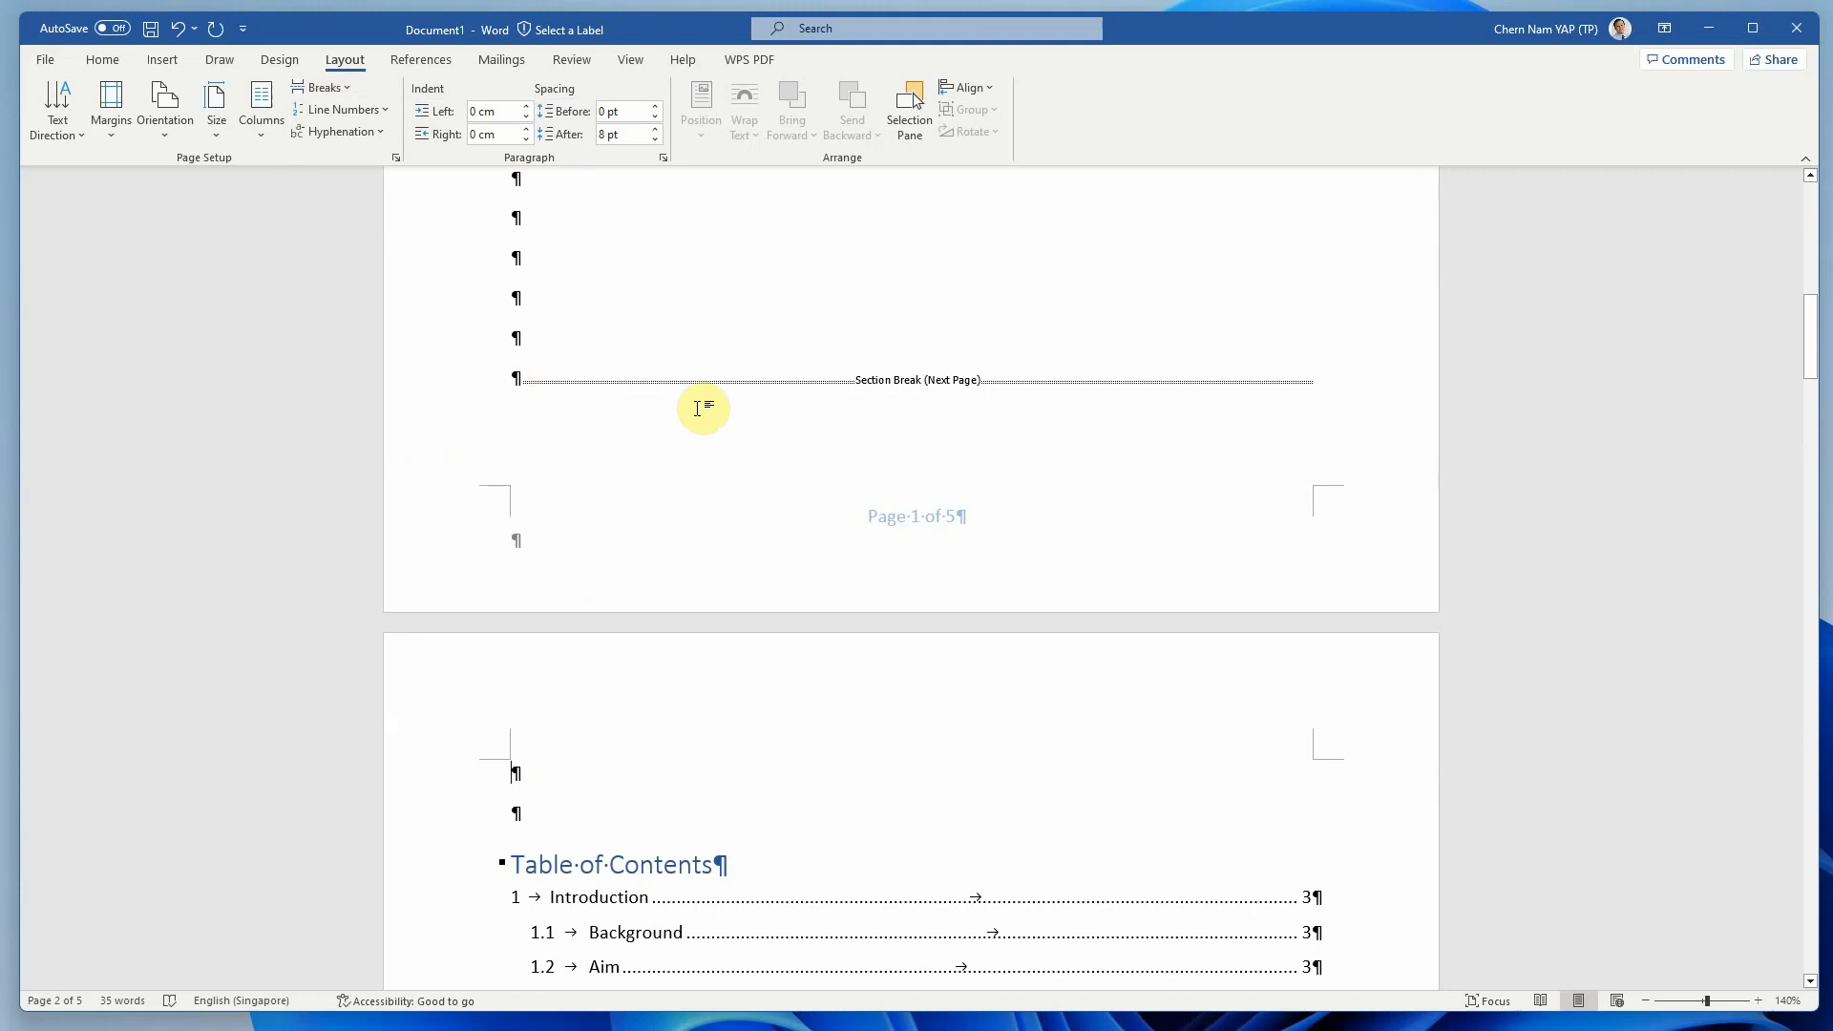
Delete the two blank paragraphs above the Table of Contents heading on page 2.
{"action": "left_click", "coordinate": [345, 88]}
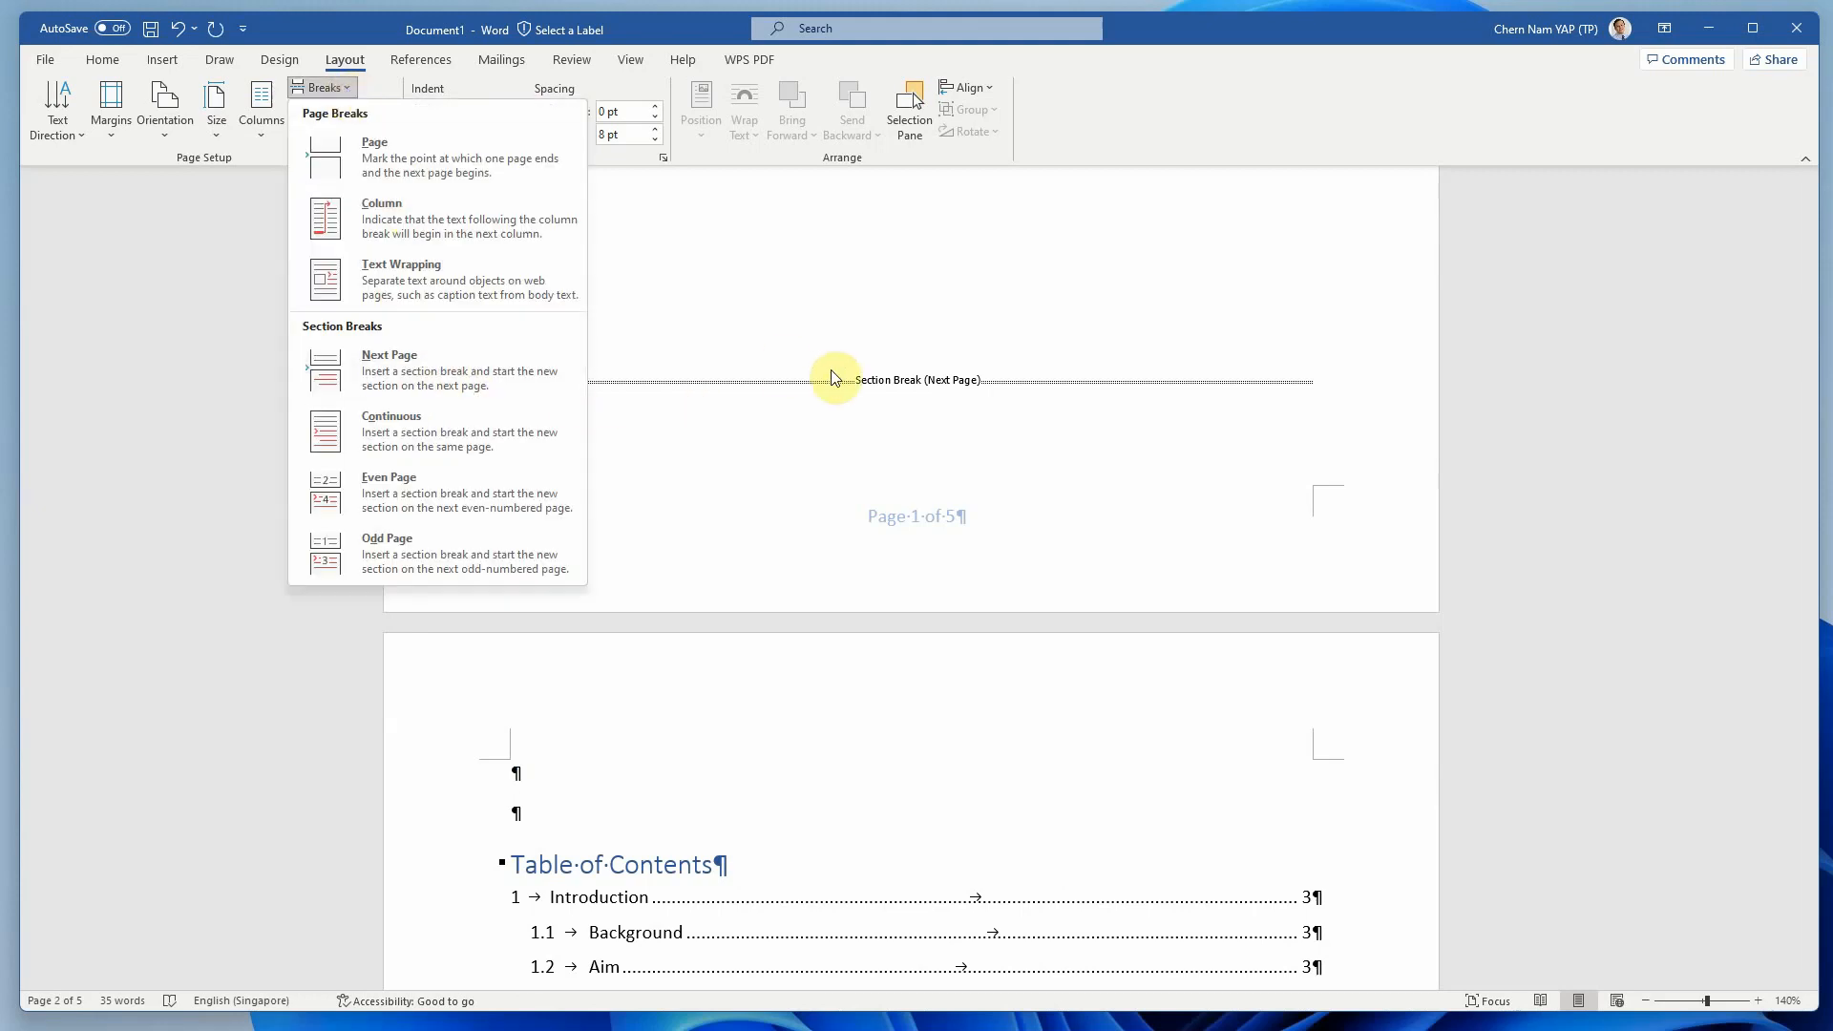
{"action": "scroll", "coordinate": [867, 450], "scroll_direction": "down", "scroll_amount": 2}
{"action": "left_click", "coordinate": [732, 574]}
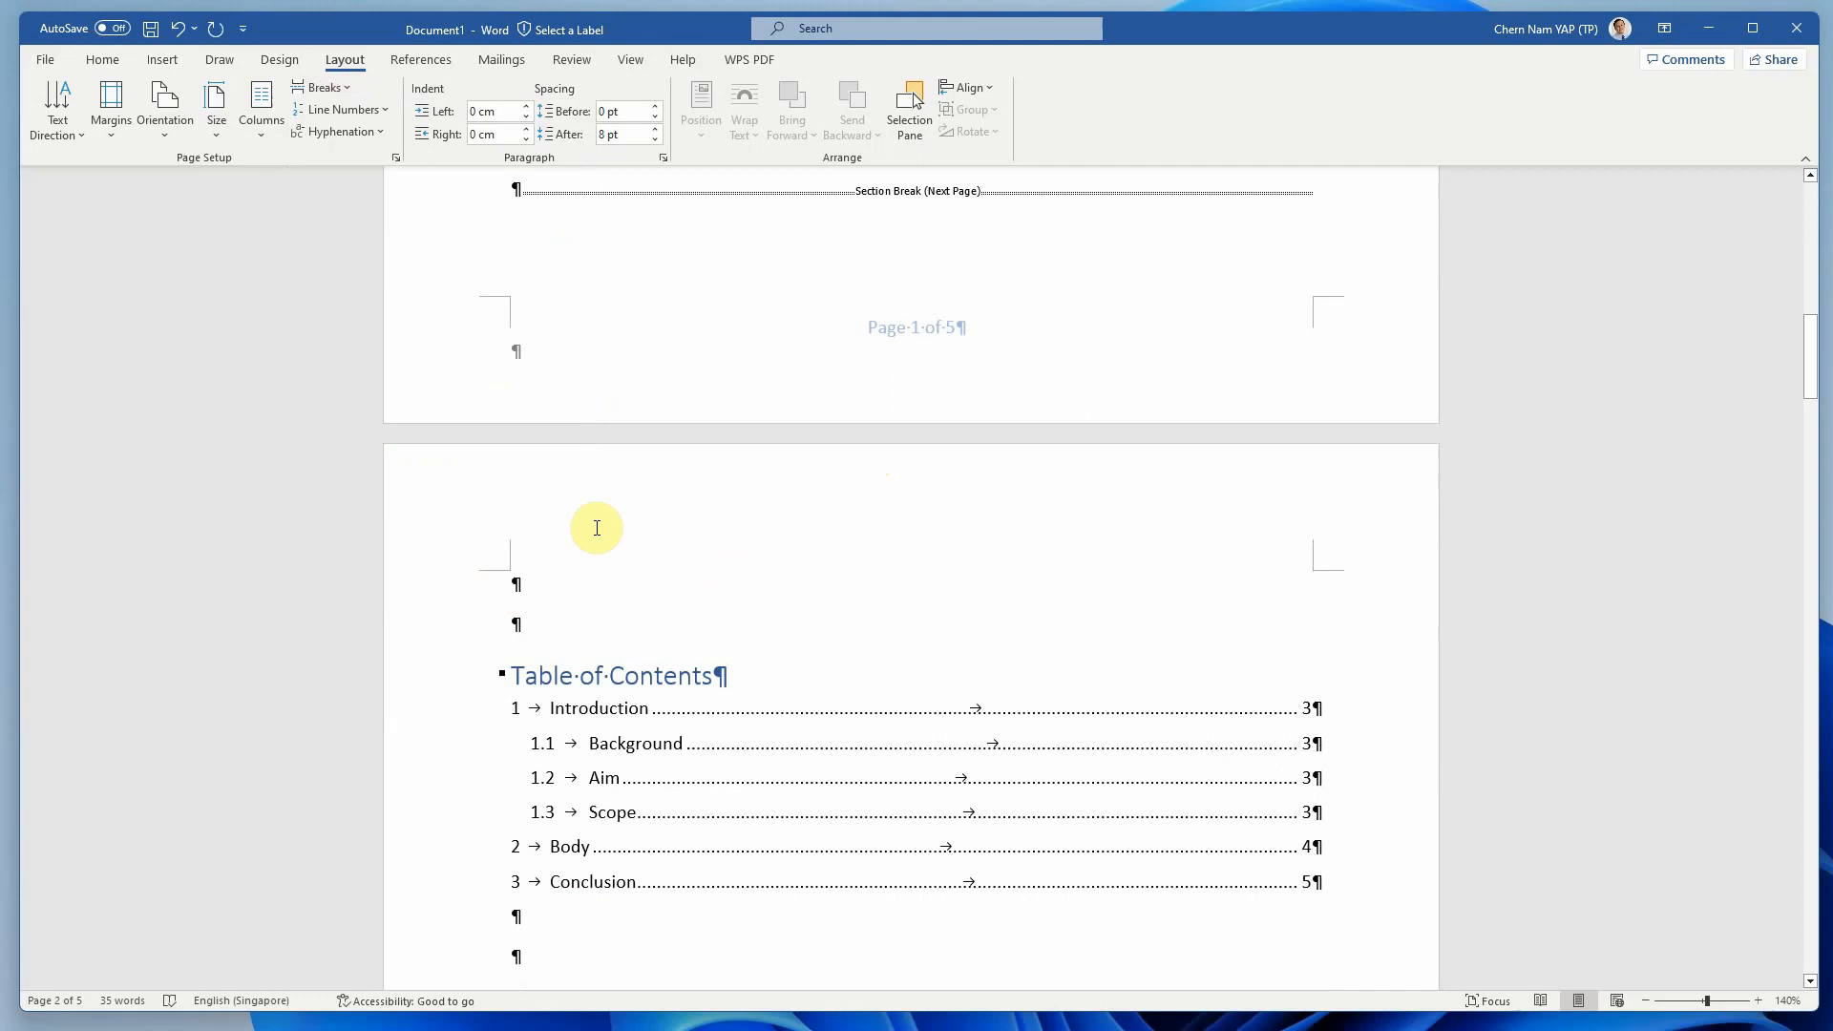
{"action": "key", "text": "Delete"}
{"action": "key", "text": "Delete"}
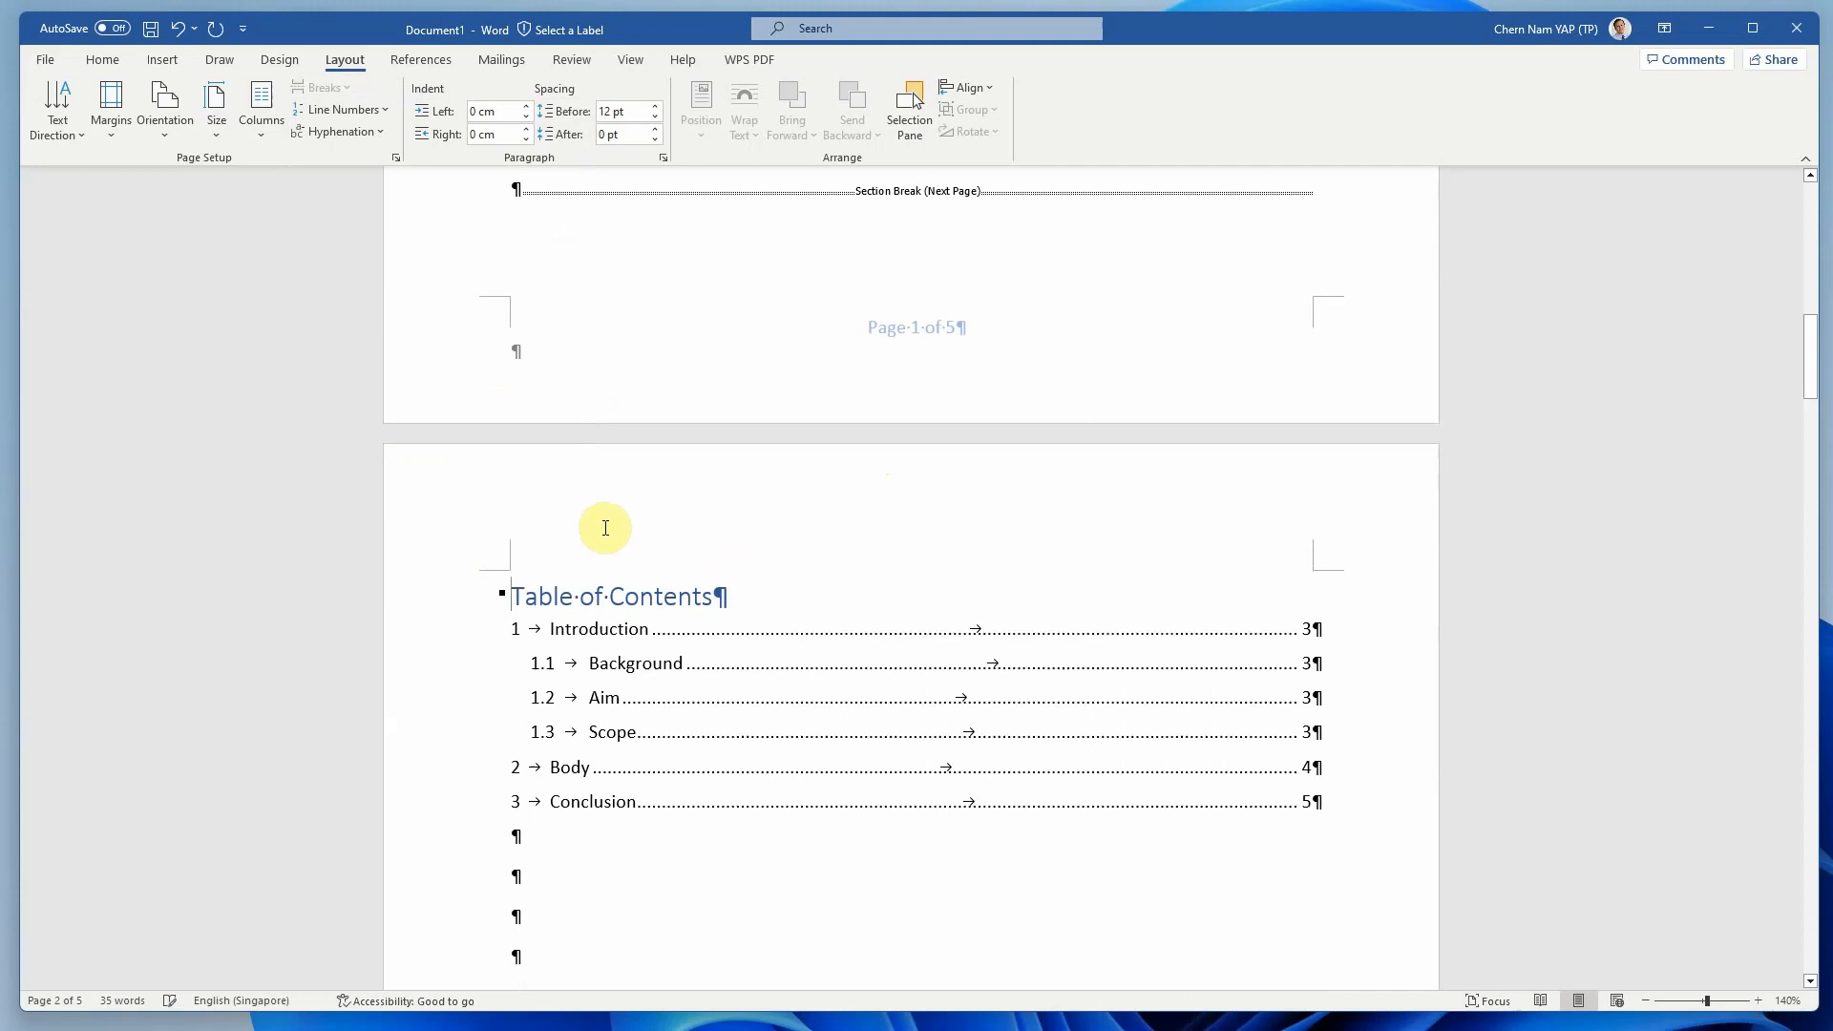
Open the footers for editing and unlink the Section 2 footer from the previous section.
{"action": "scroll", "coordinate": [879, 536], "scroll_direction": "up", "scroll_amount": 2}
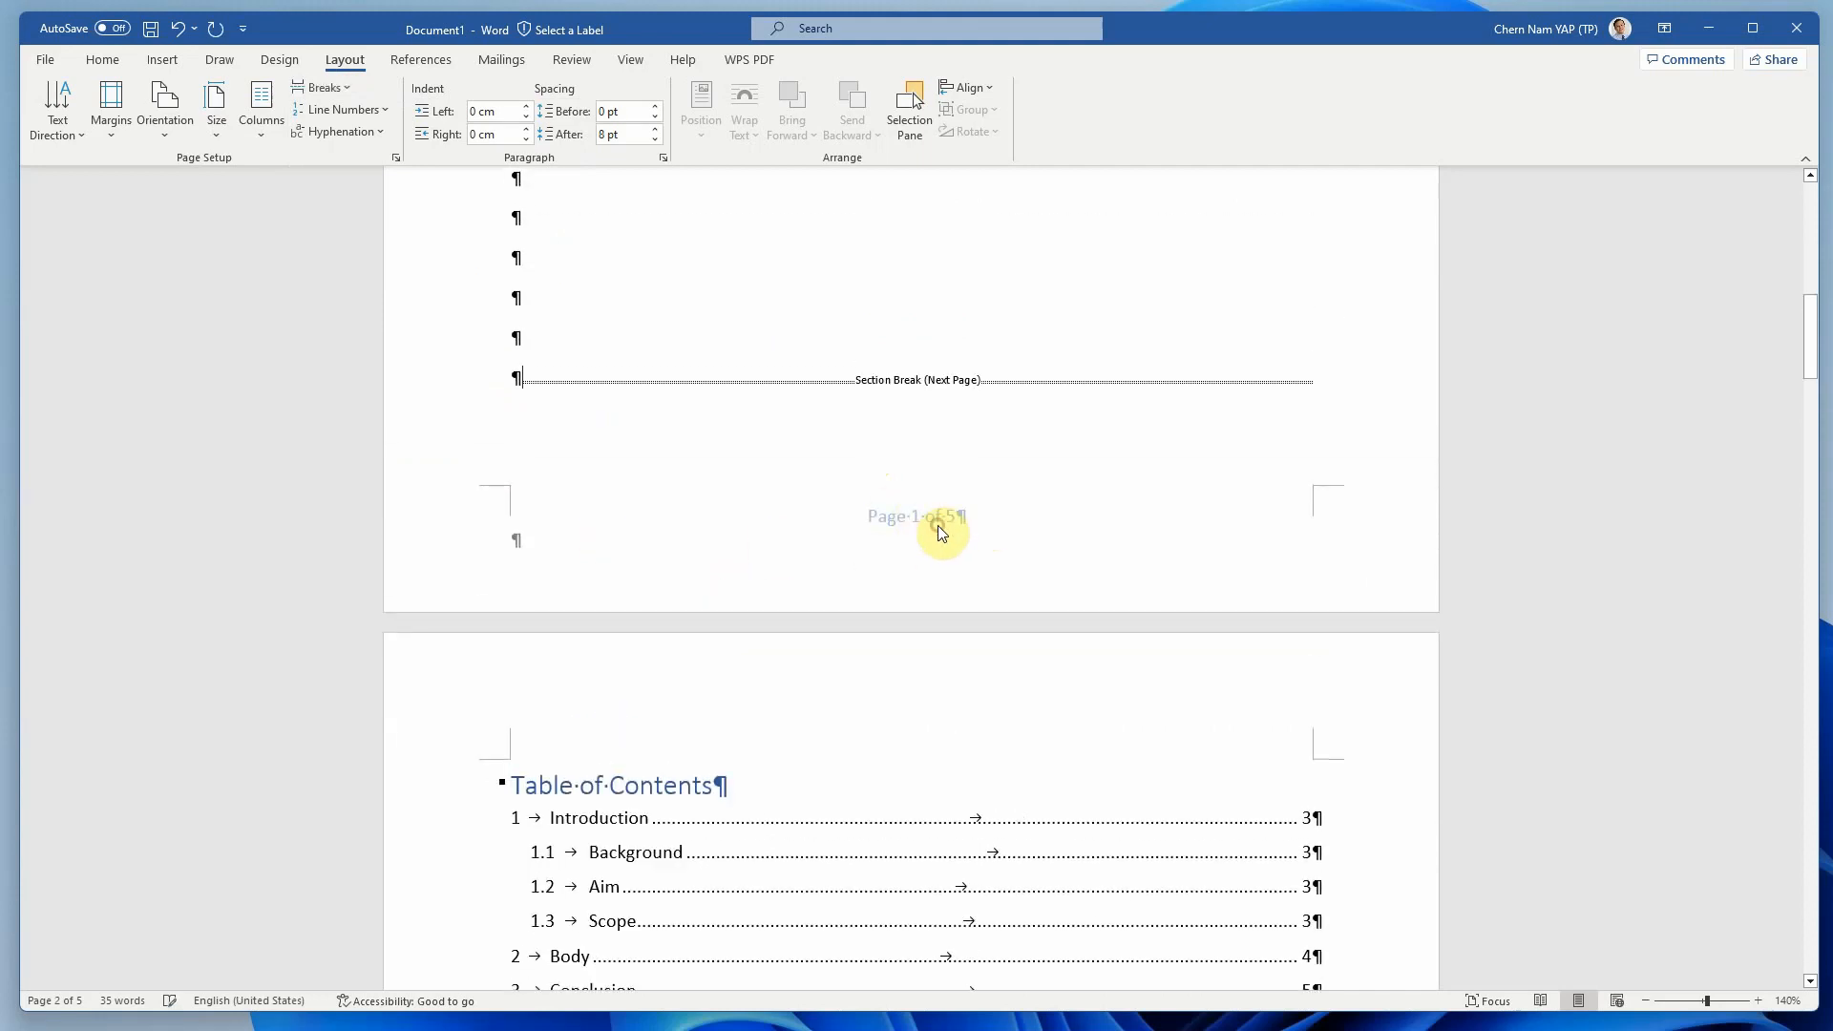
{"action": "double_click", "coordinate": [943, 530]}
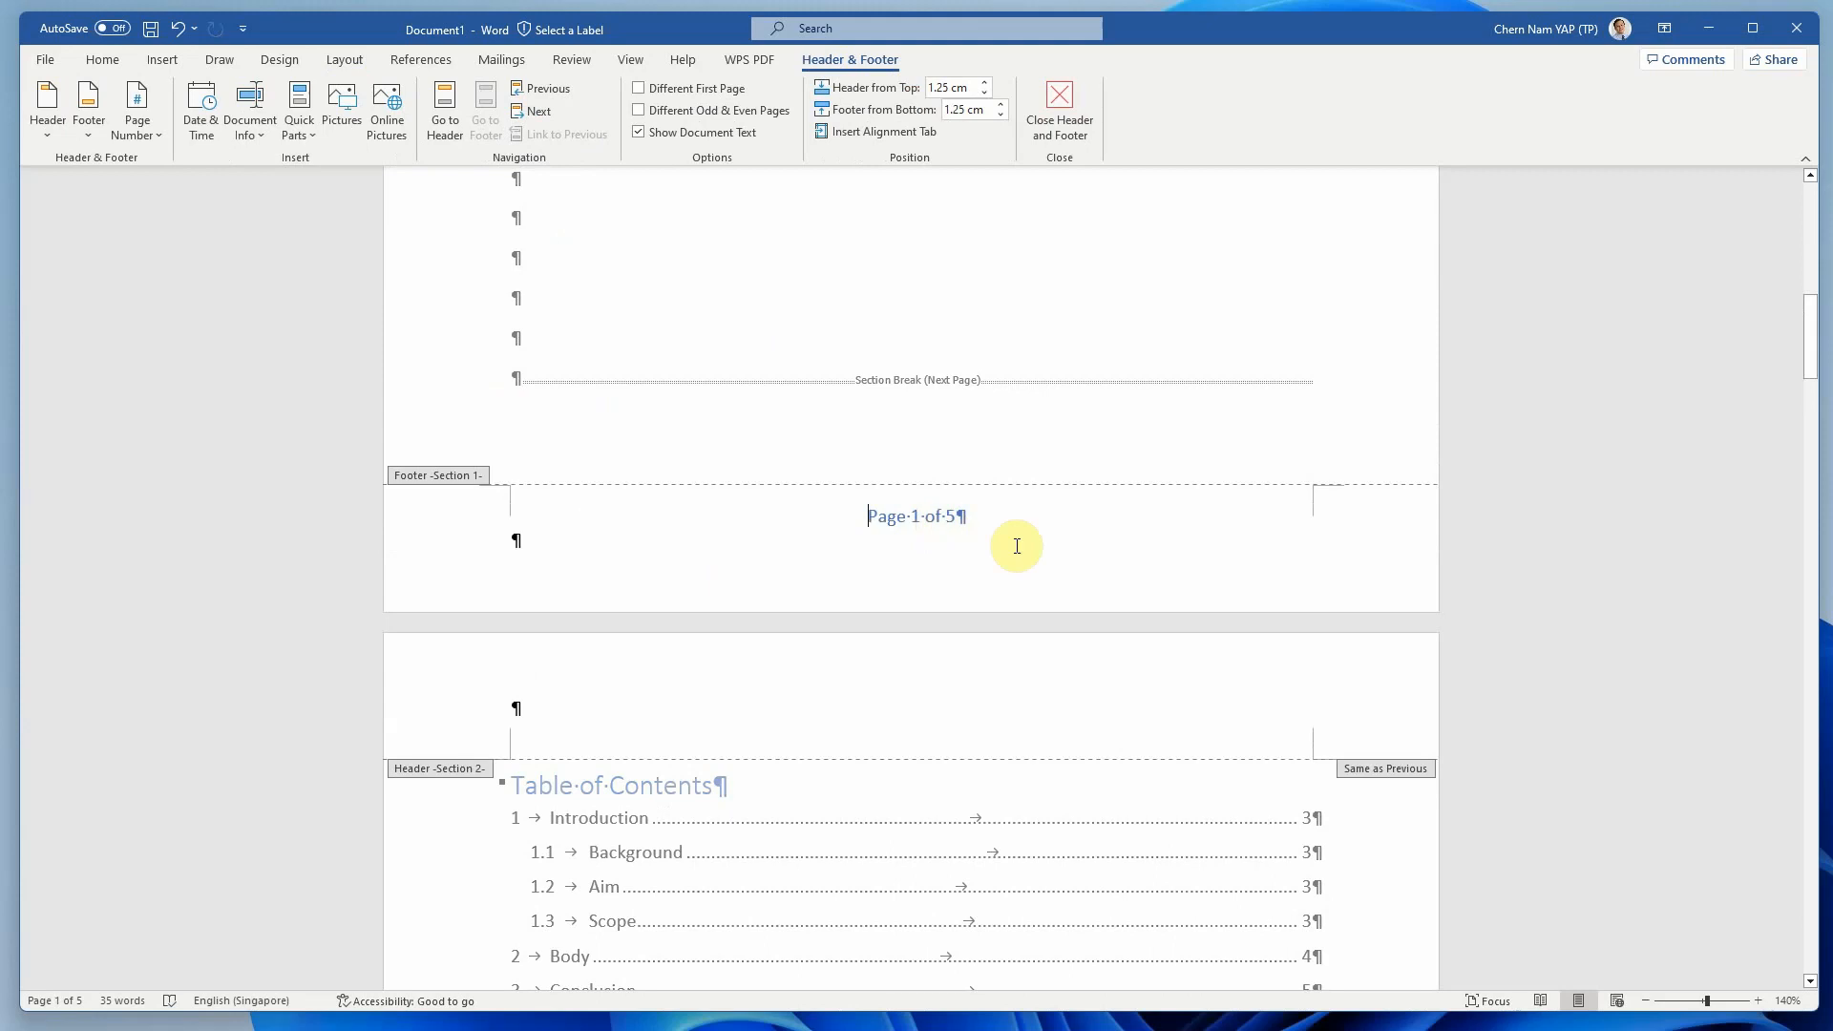
{"action": "scroll", "coordinate": [1014, 548], "scroll_direction": "down", "scroll_amount": 3}
{"action": "scroll", "coordinate": [1260, 573], "scroll_direction": "down", "scroll_amount": 10}
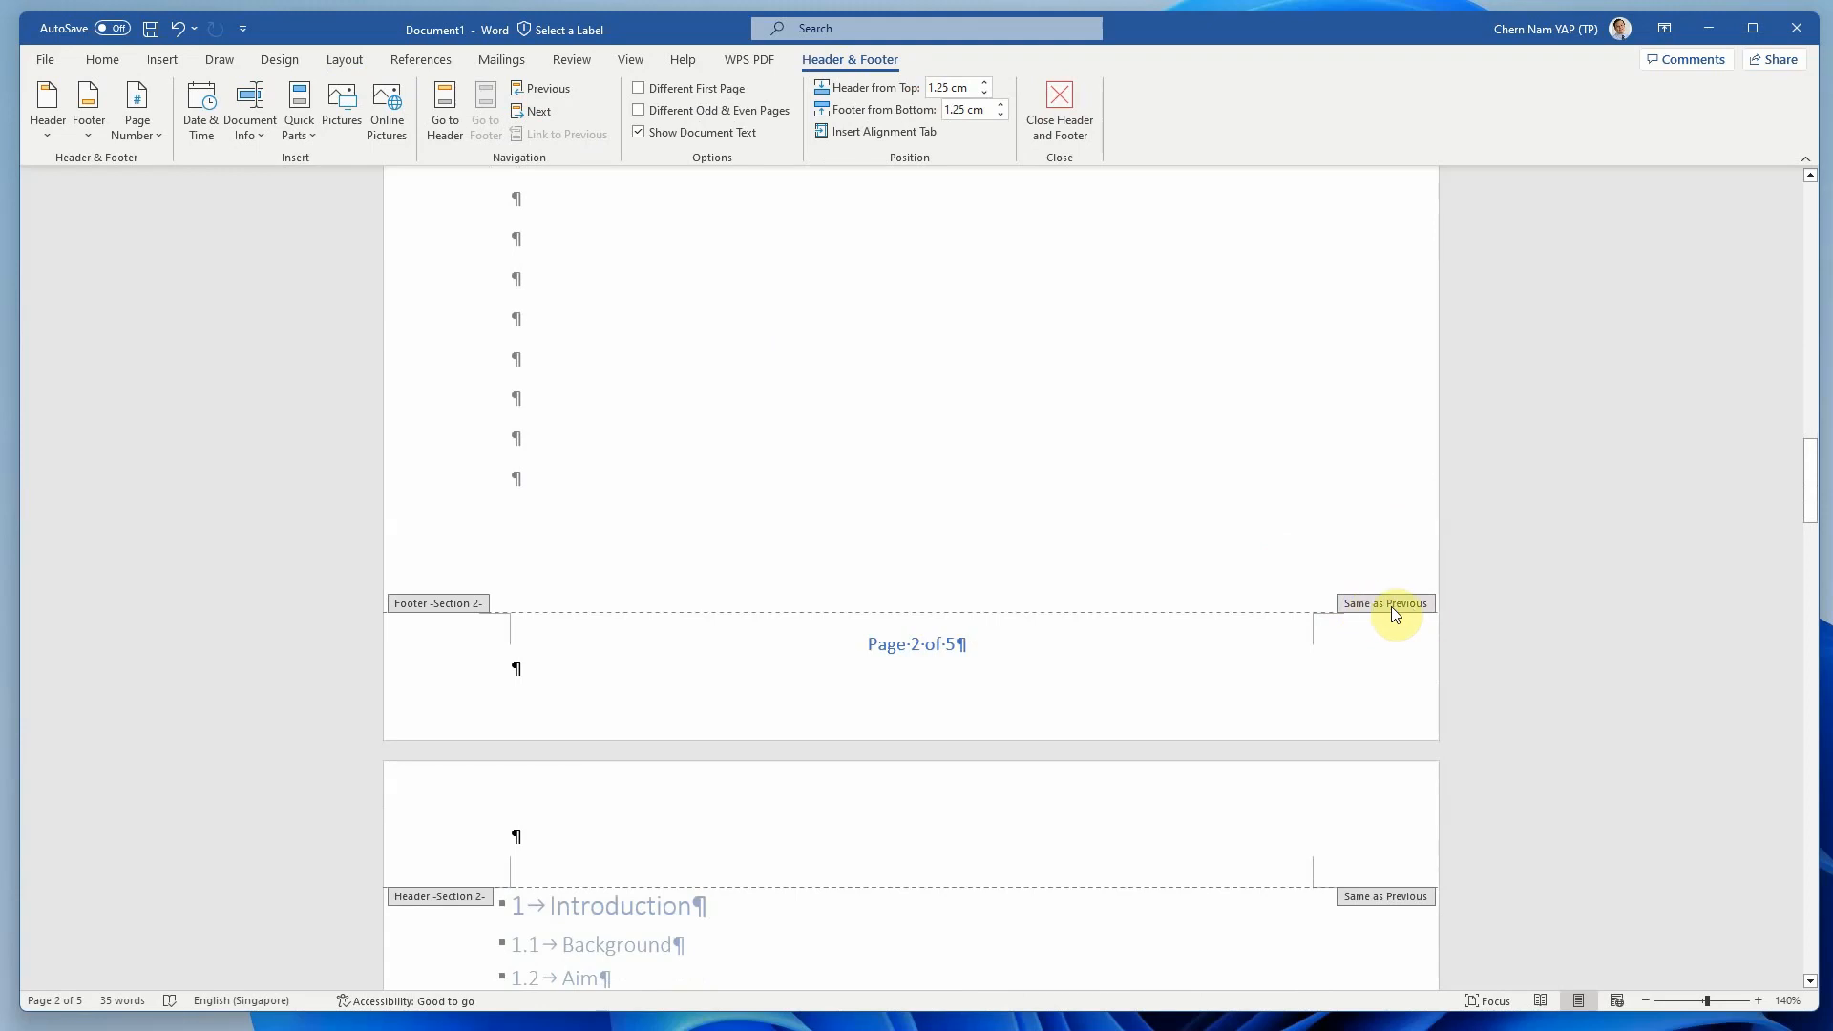
{"action": "left_click", "coordinate": [1390, 605]}
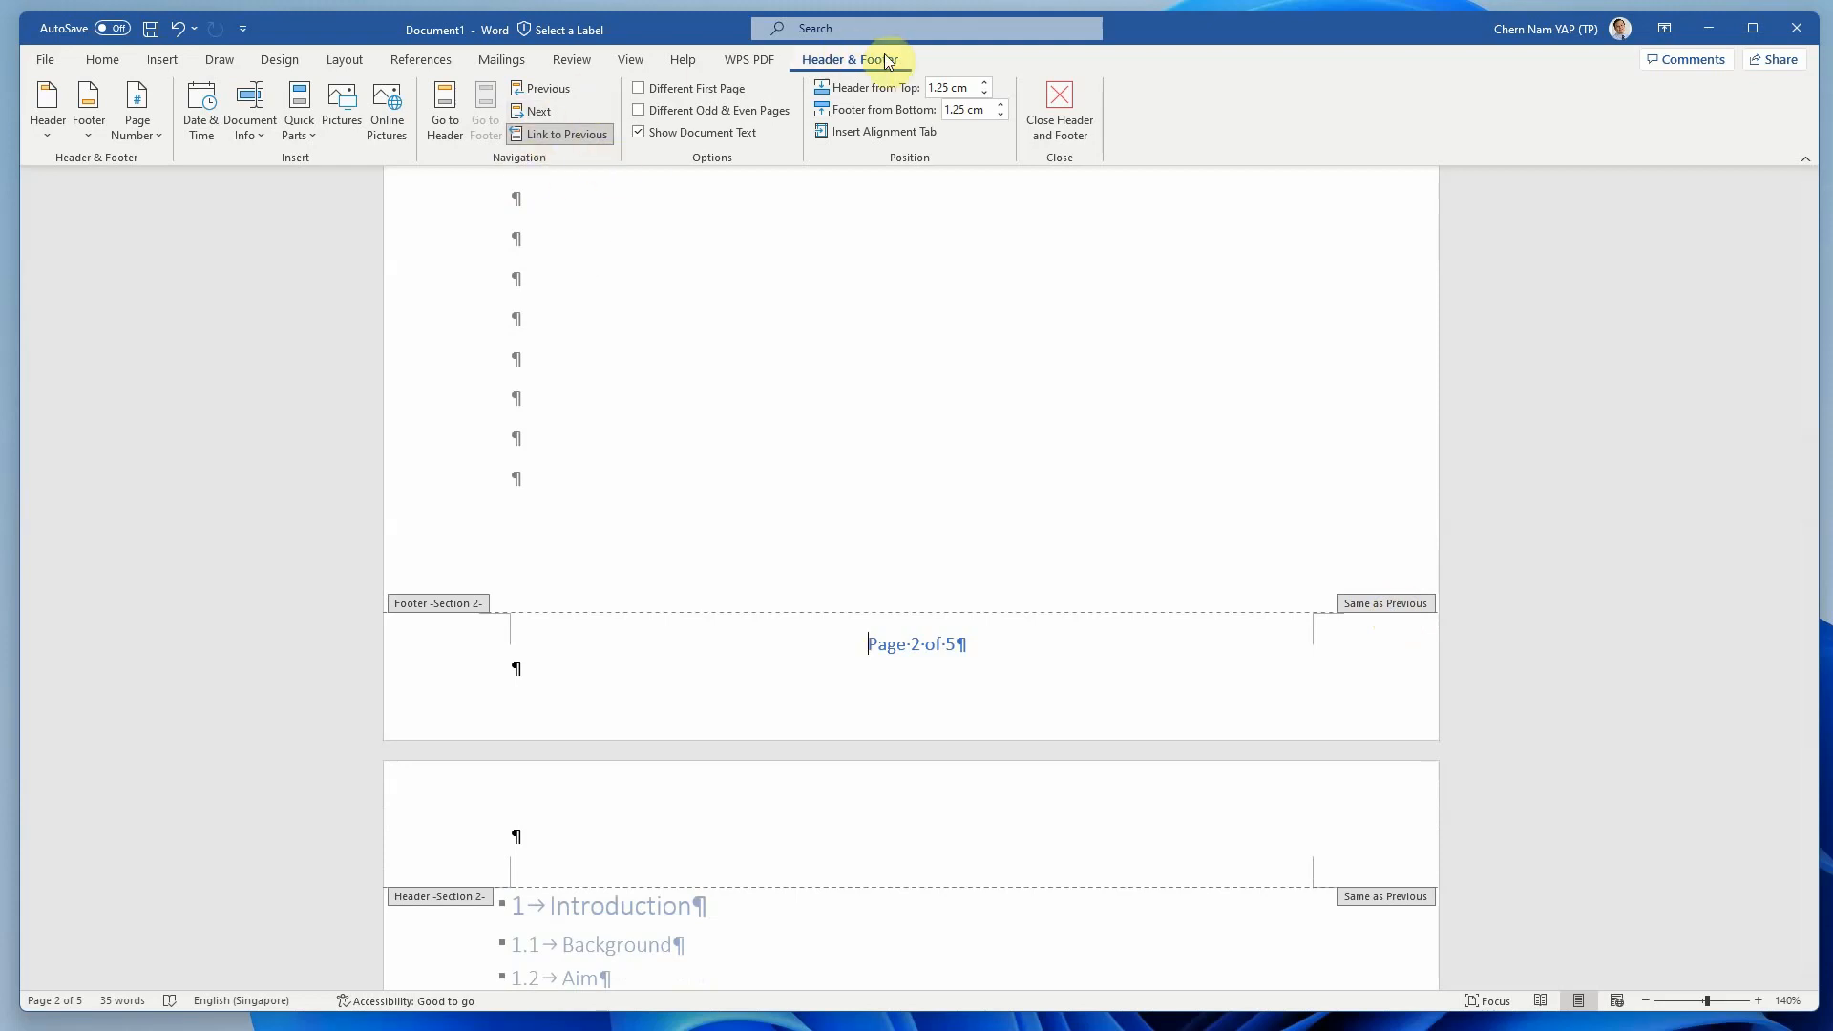
{"action": "left_click", "coordinate": [564, 133]}
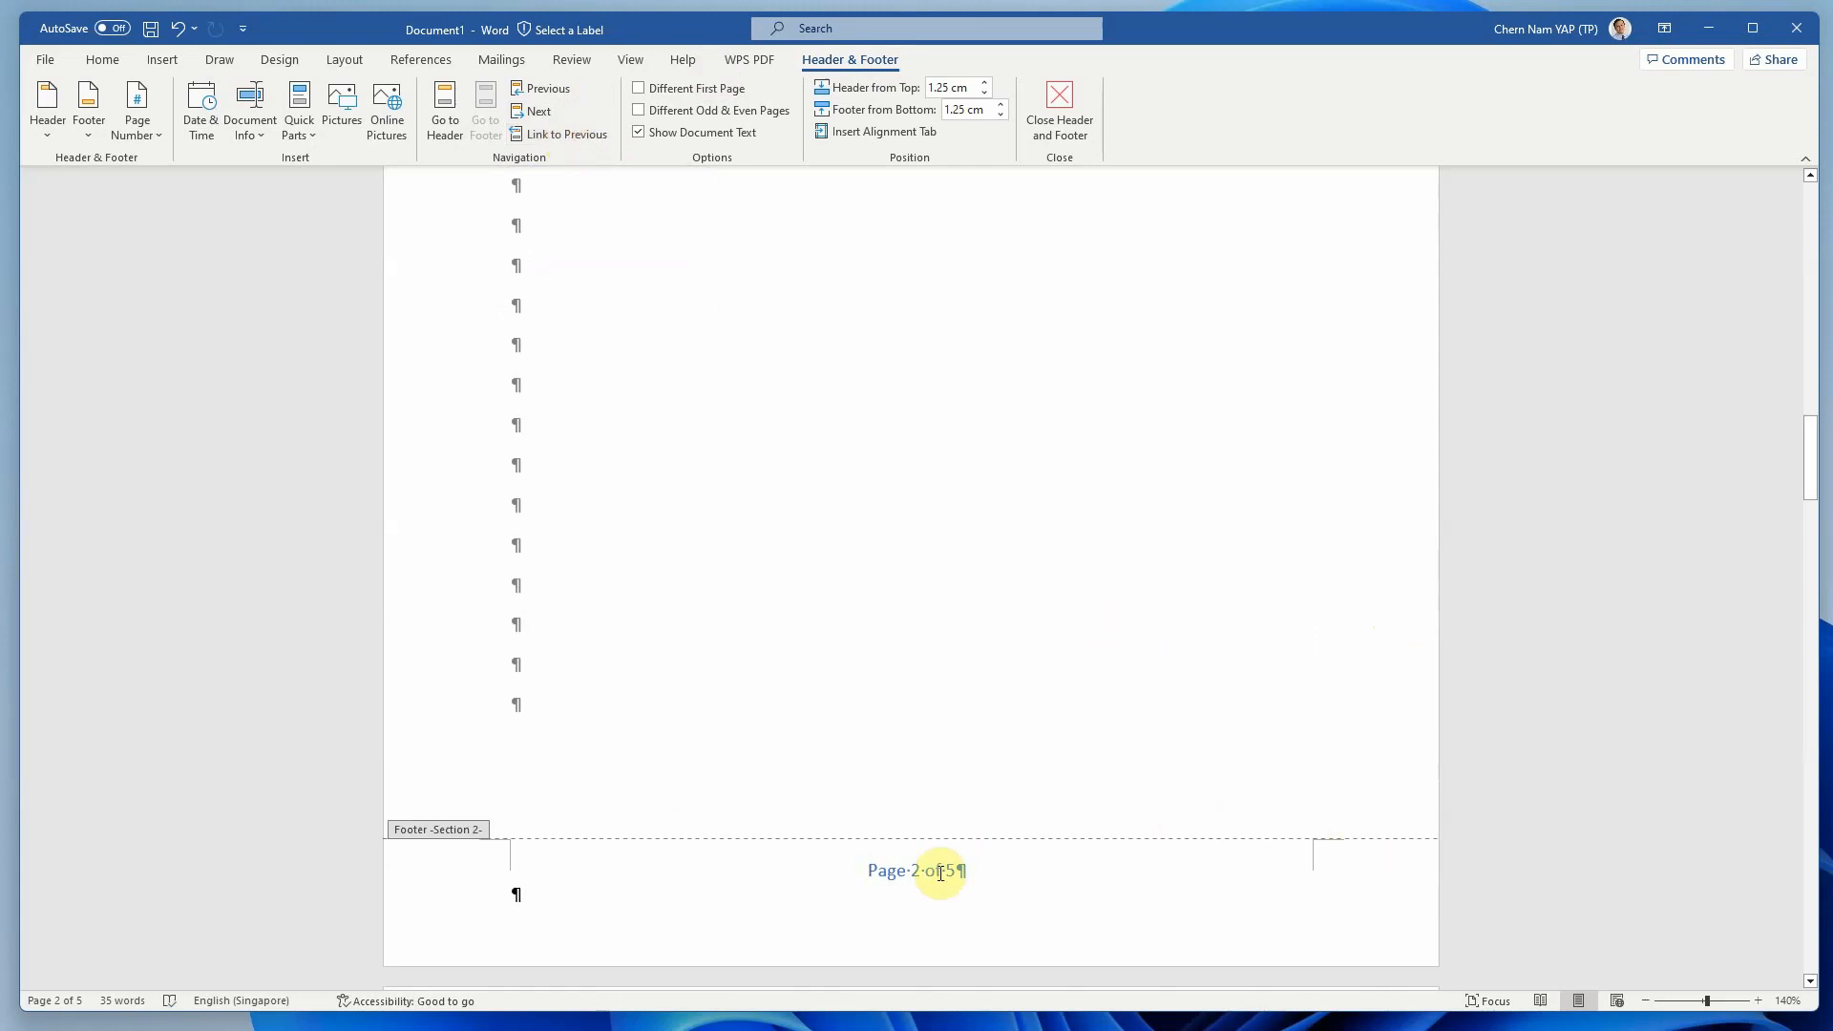
Remove the page-number line from the Section 1 footer on the cover page.
{"action": "scroll", "coordinate": [1007, 794], "scroll_direction": "up", "scroll_amount": 10}
{"action": "scroll", "coordinate": [1008, 797], "scroll_direction": "up", "scroll_amount": 5}
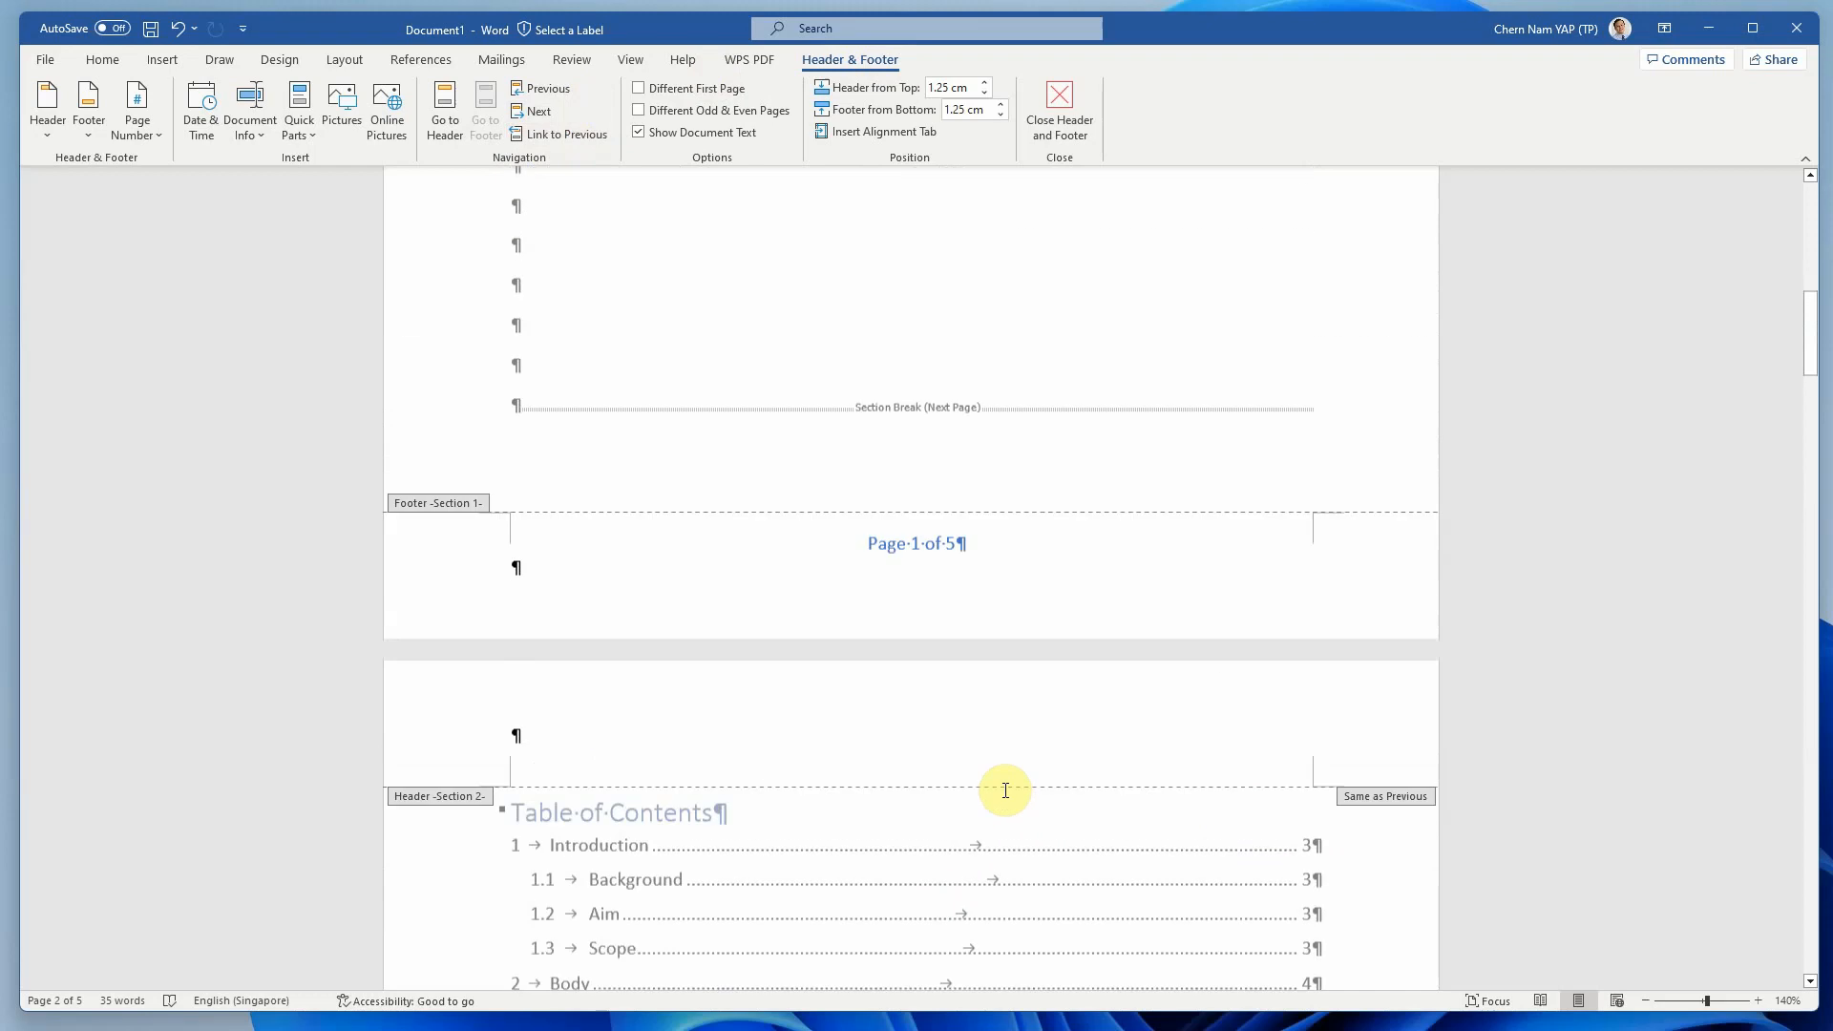
{"action": "left_click_drag", "start_coordinate": [964, 742], "coordinate": [866, 742]}
{"action": "left_click", "coordinate": [1115, 776]}
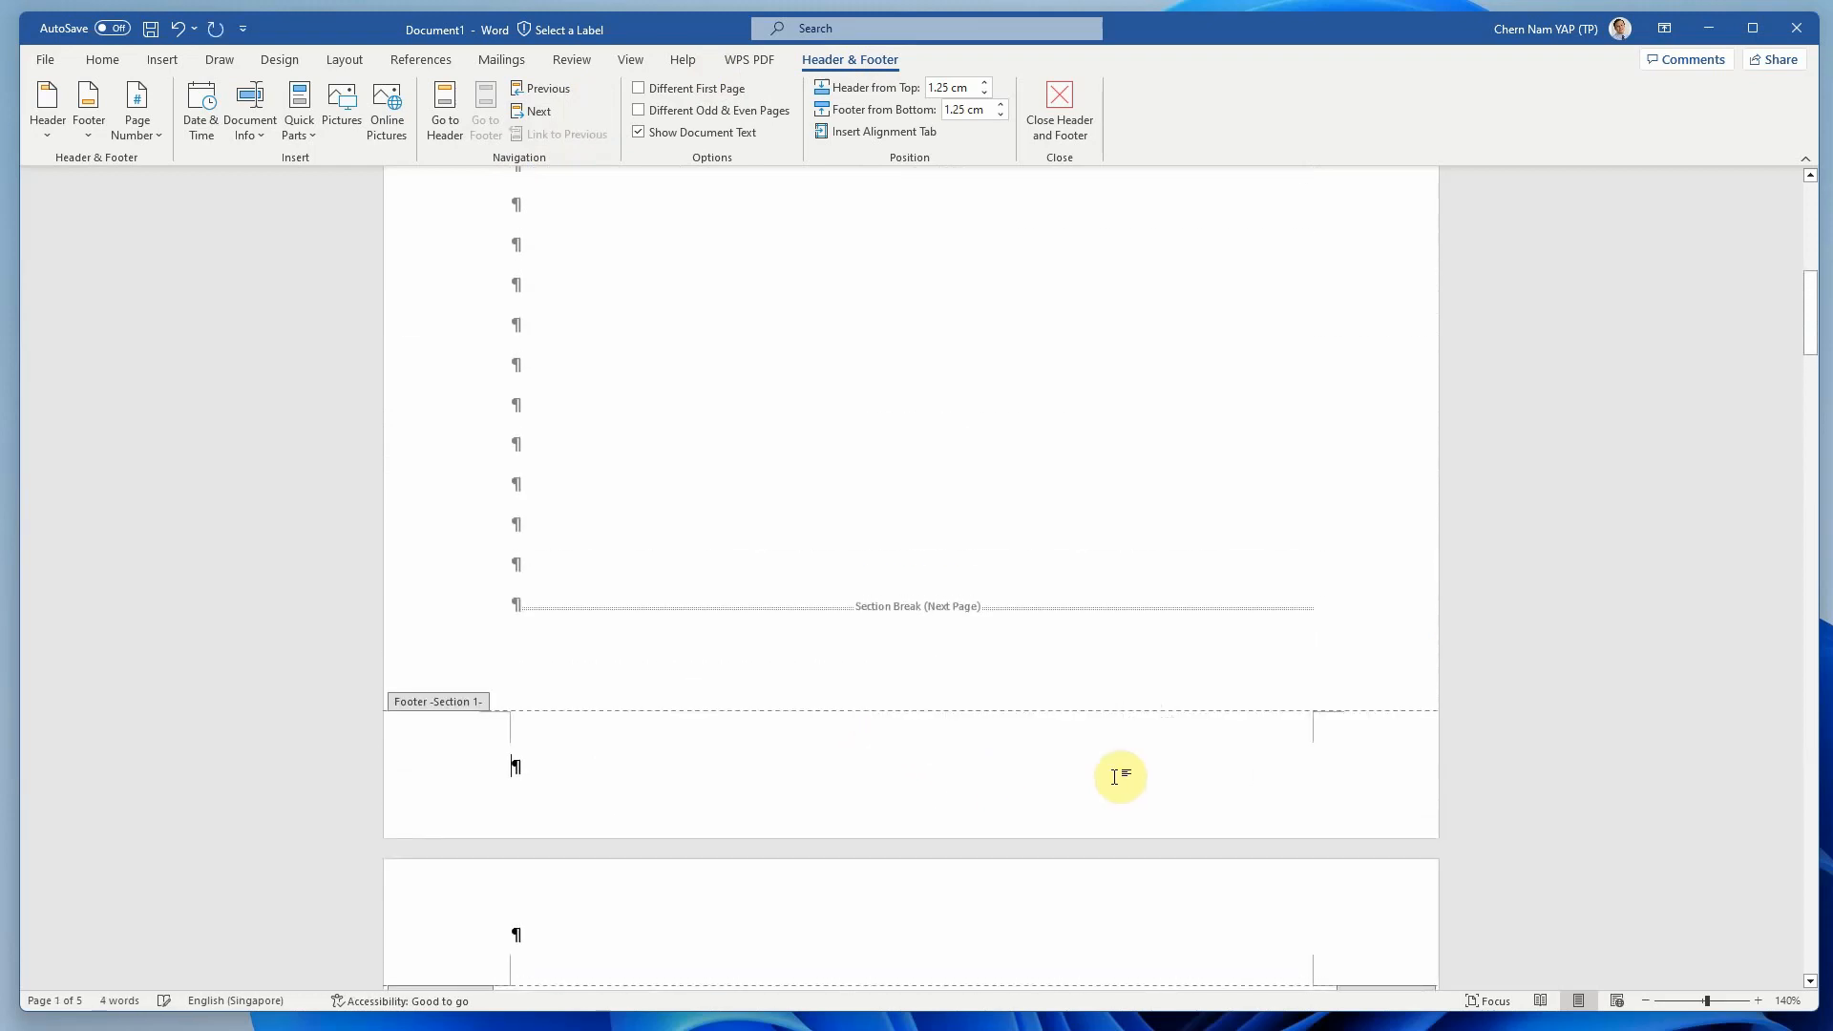
Compare the Section 1 and Section 2 footers and examine the page-number fields in the Section 2 footer.
{"action": "scroll", "coordinate": [1017, 769], "scroll_direction": "down", "scroll_amount": 10}
{"action": "scroll", "coordinate": [1018, 773], "scroll_direction": "down", "scroll_amount": 6}
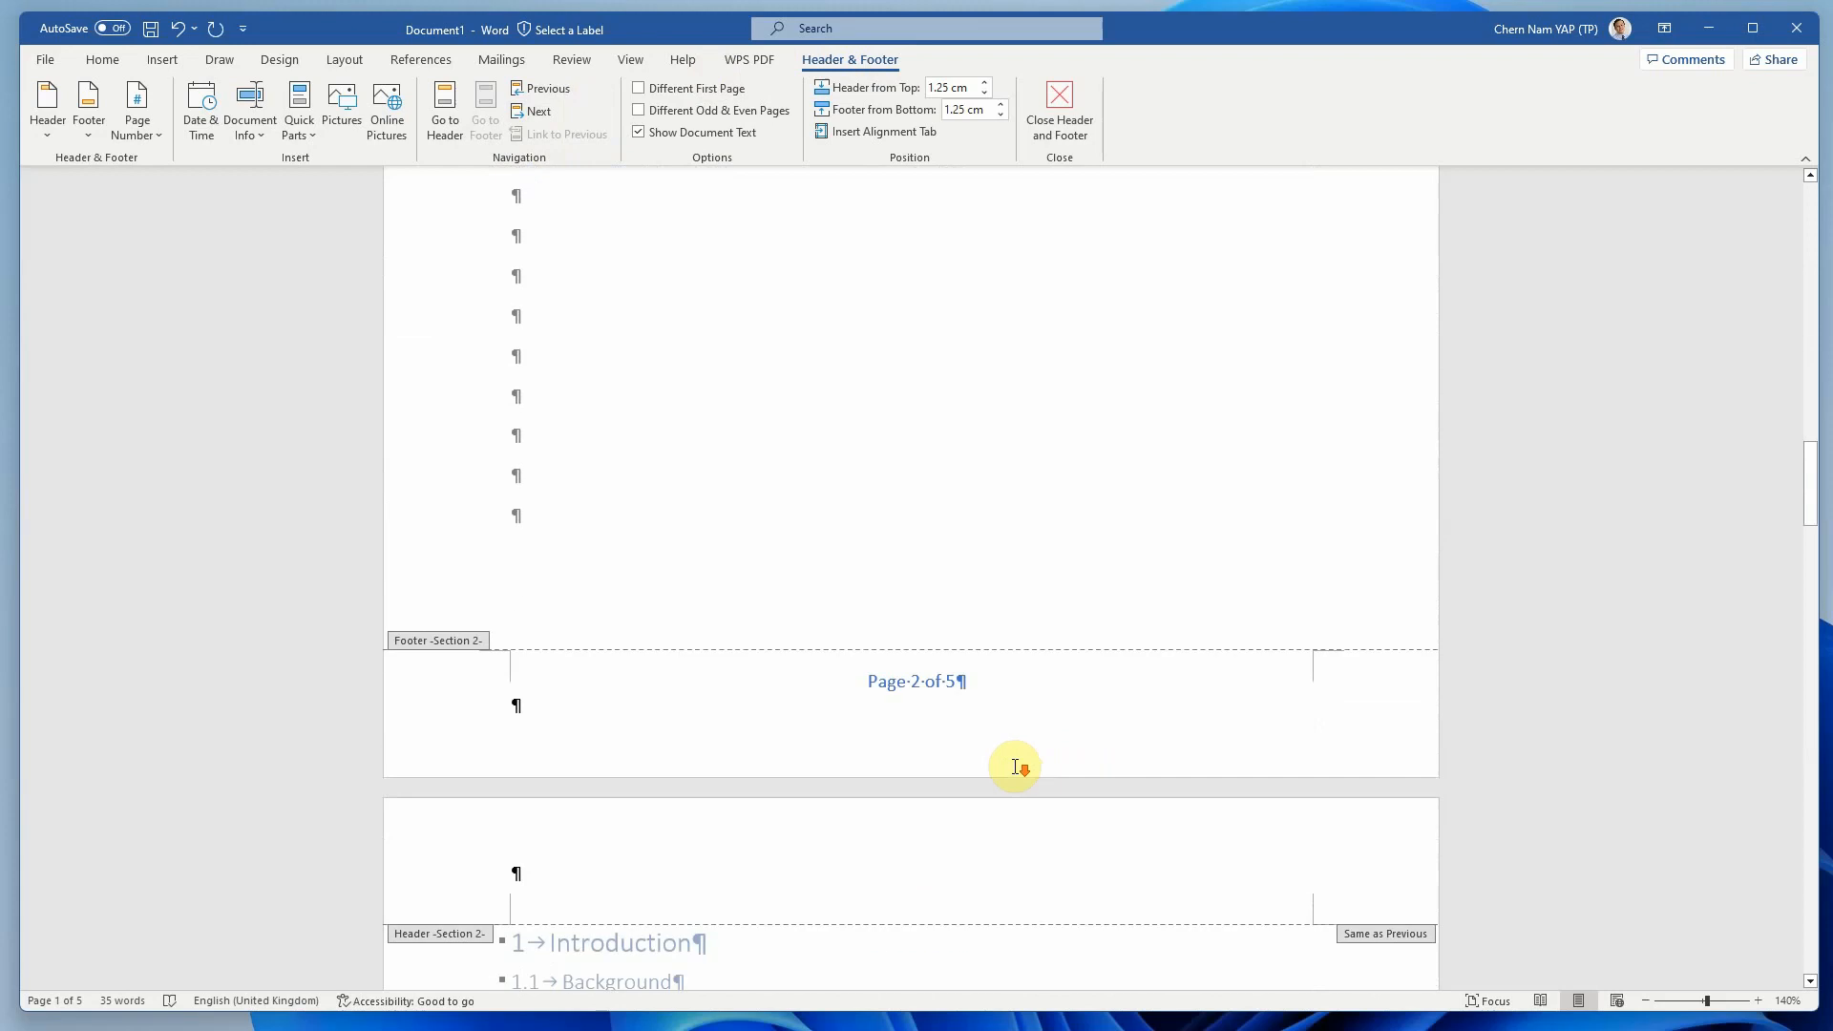
{"action": "scroll", "coordinate": [876, 632], "scroll_direction": "up", "scroll_amount": 15}
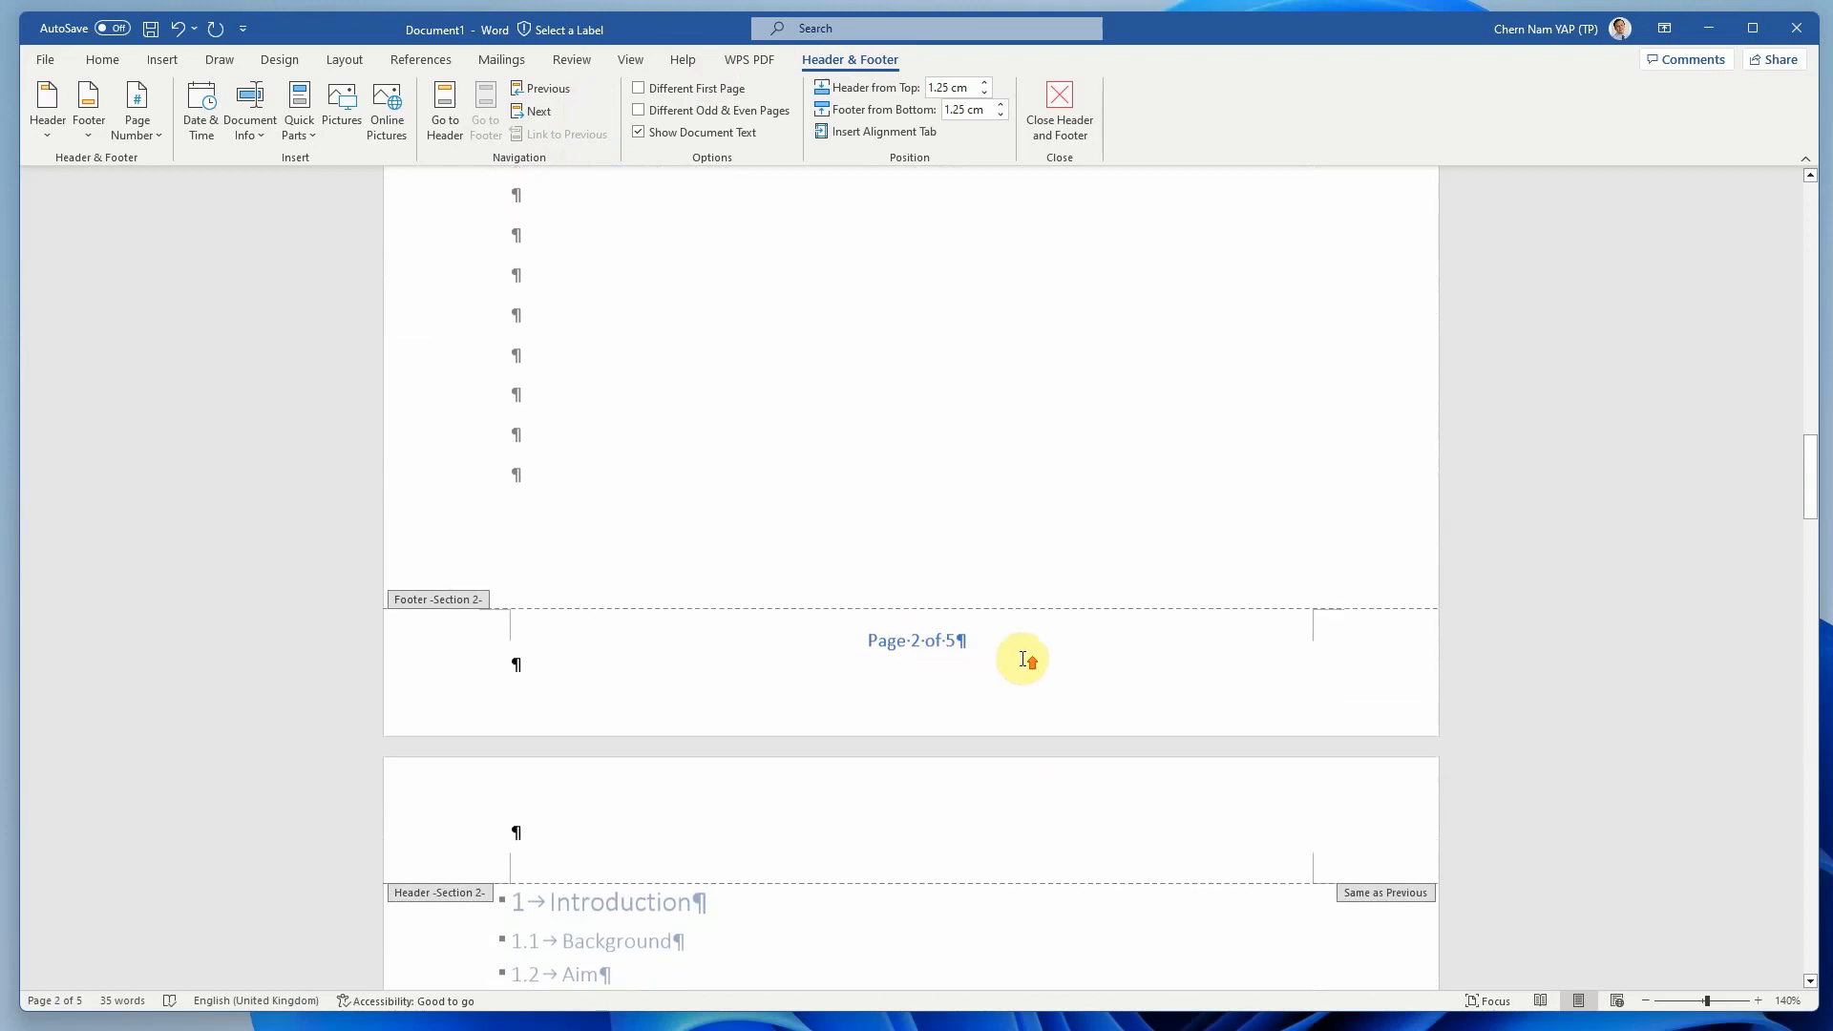
{"action": "left_click", "coordinate": [856, 568]}
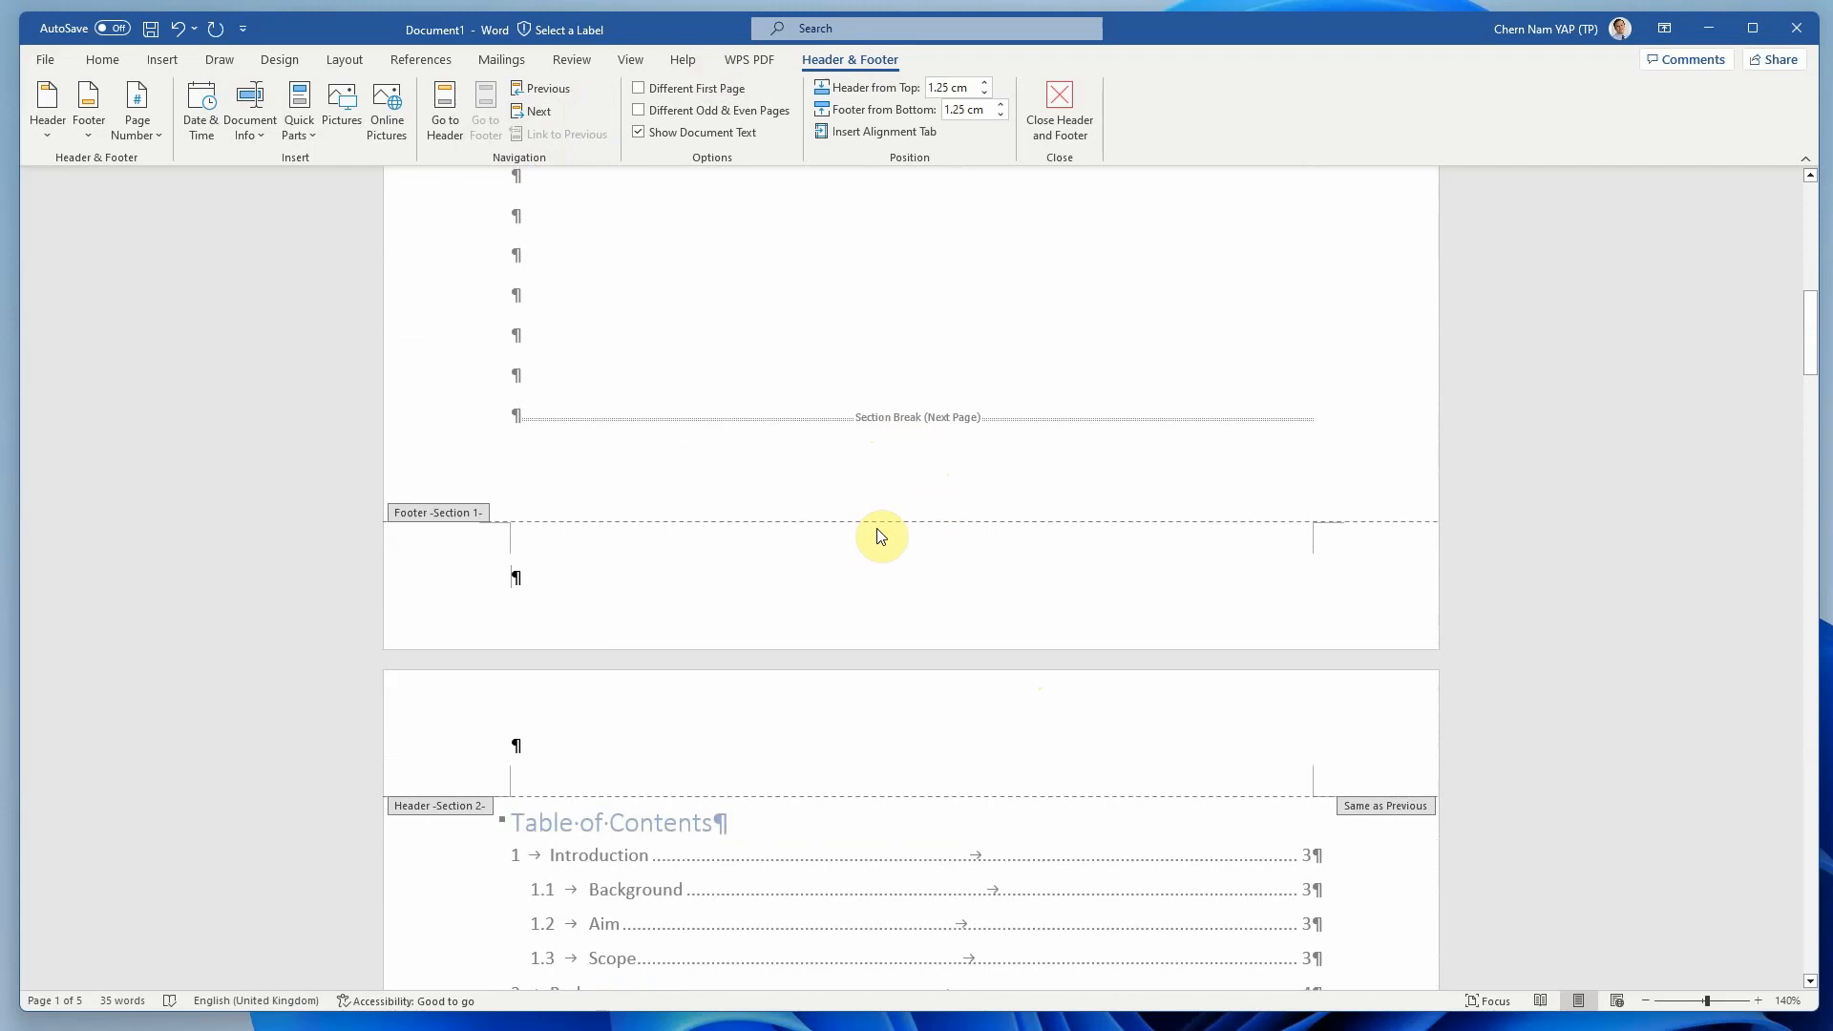
{"action": "scroll", "coordinate": [970, 602], "scroll_direction": "down", "scroll_amount": 6}
{"action": "scroll", "coordinate": [968, 610], "scroll_direction": "down", "scroll_amount": 10}
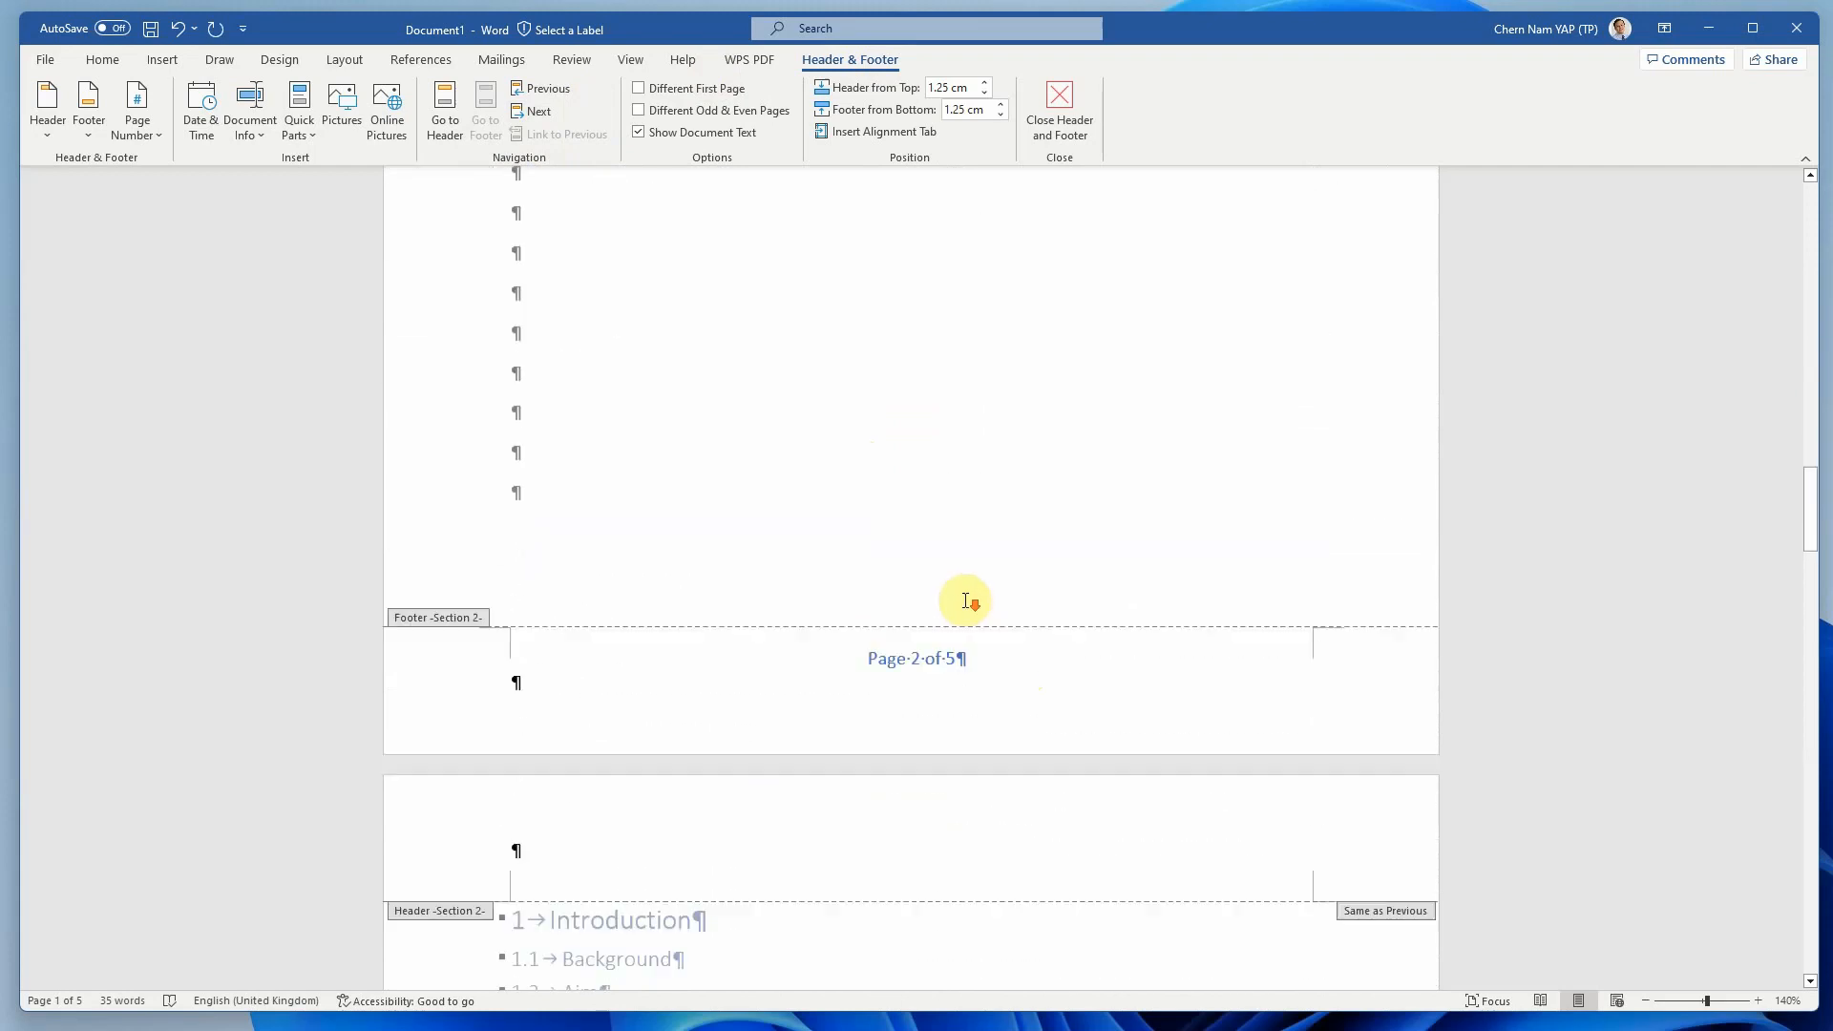
{"action": "left_click", "coordinate": [912, 367]}
{"action": "left_click", "coordinate": [894, 372]}
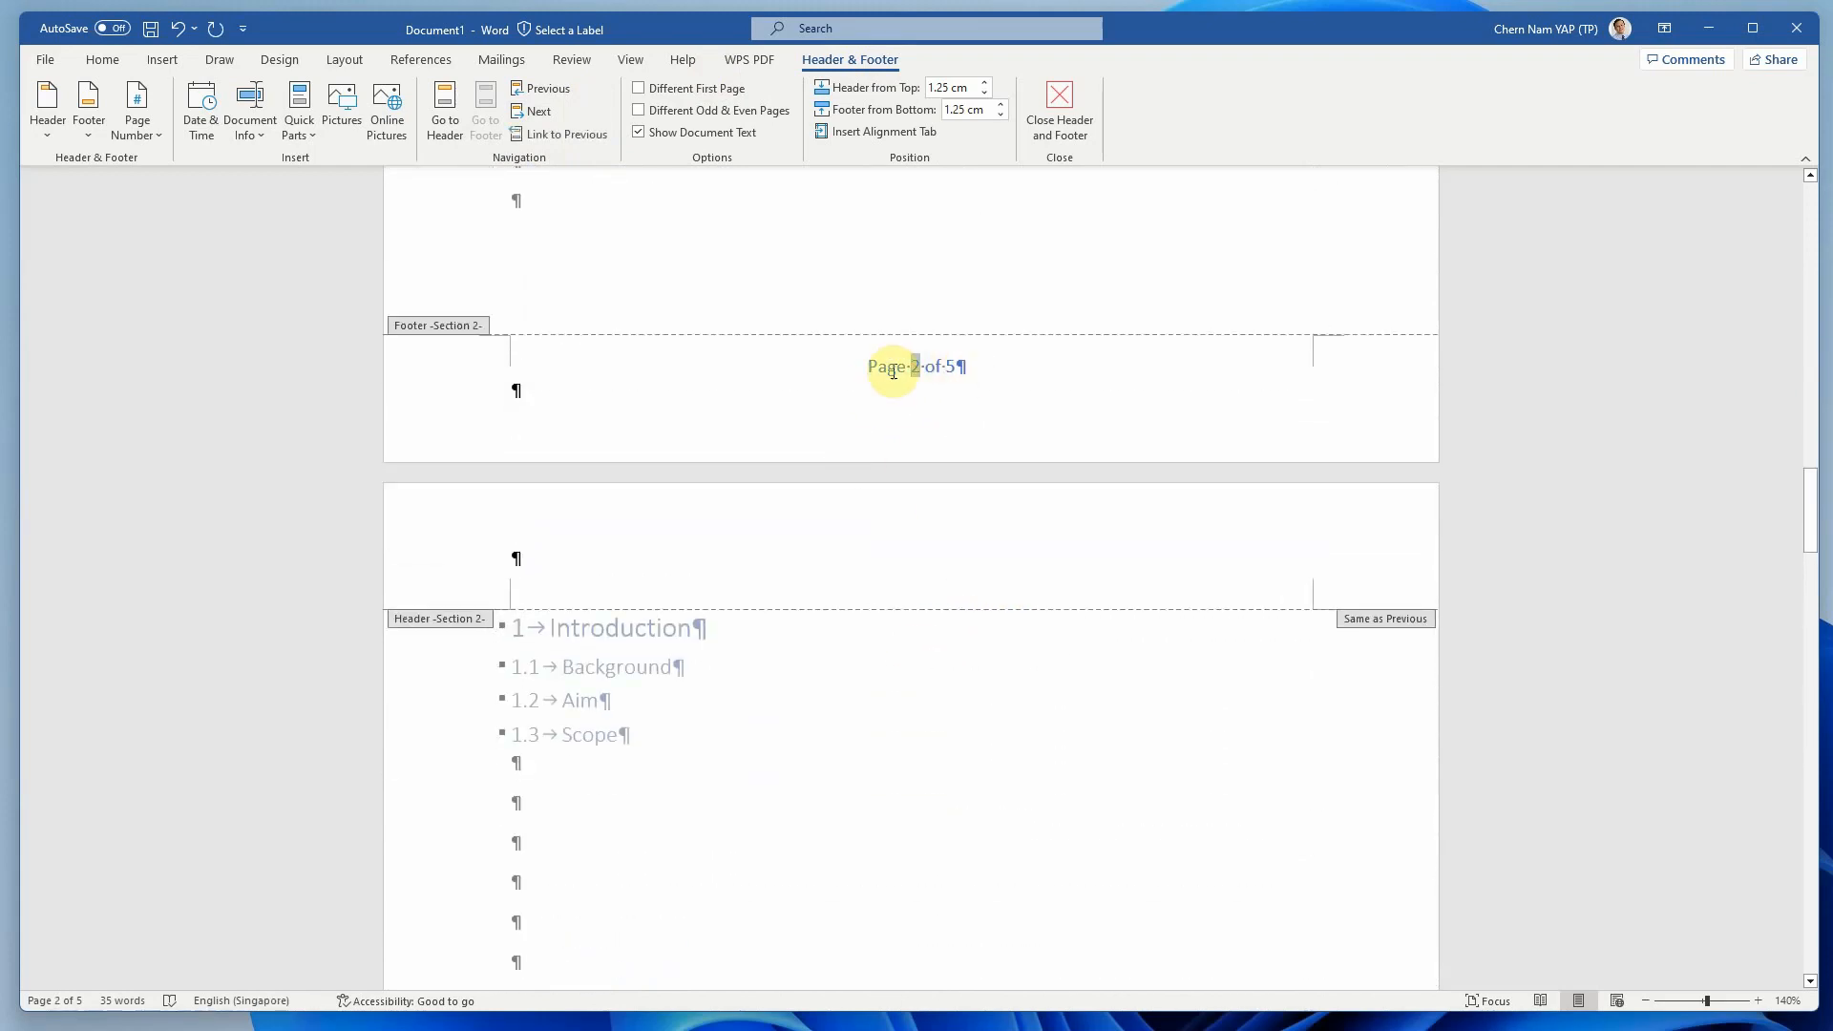
{"action": "left_click", "coordinate": [955, 368]}
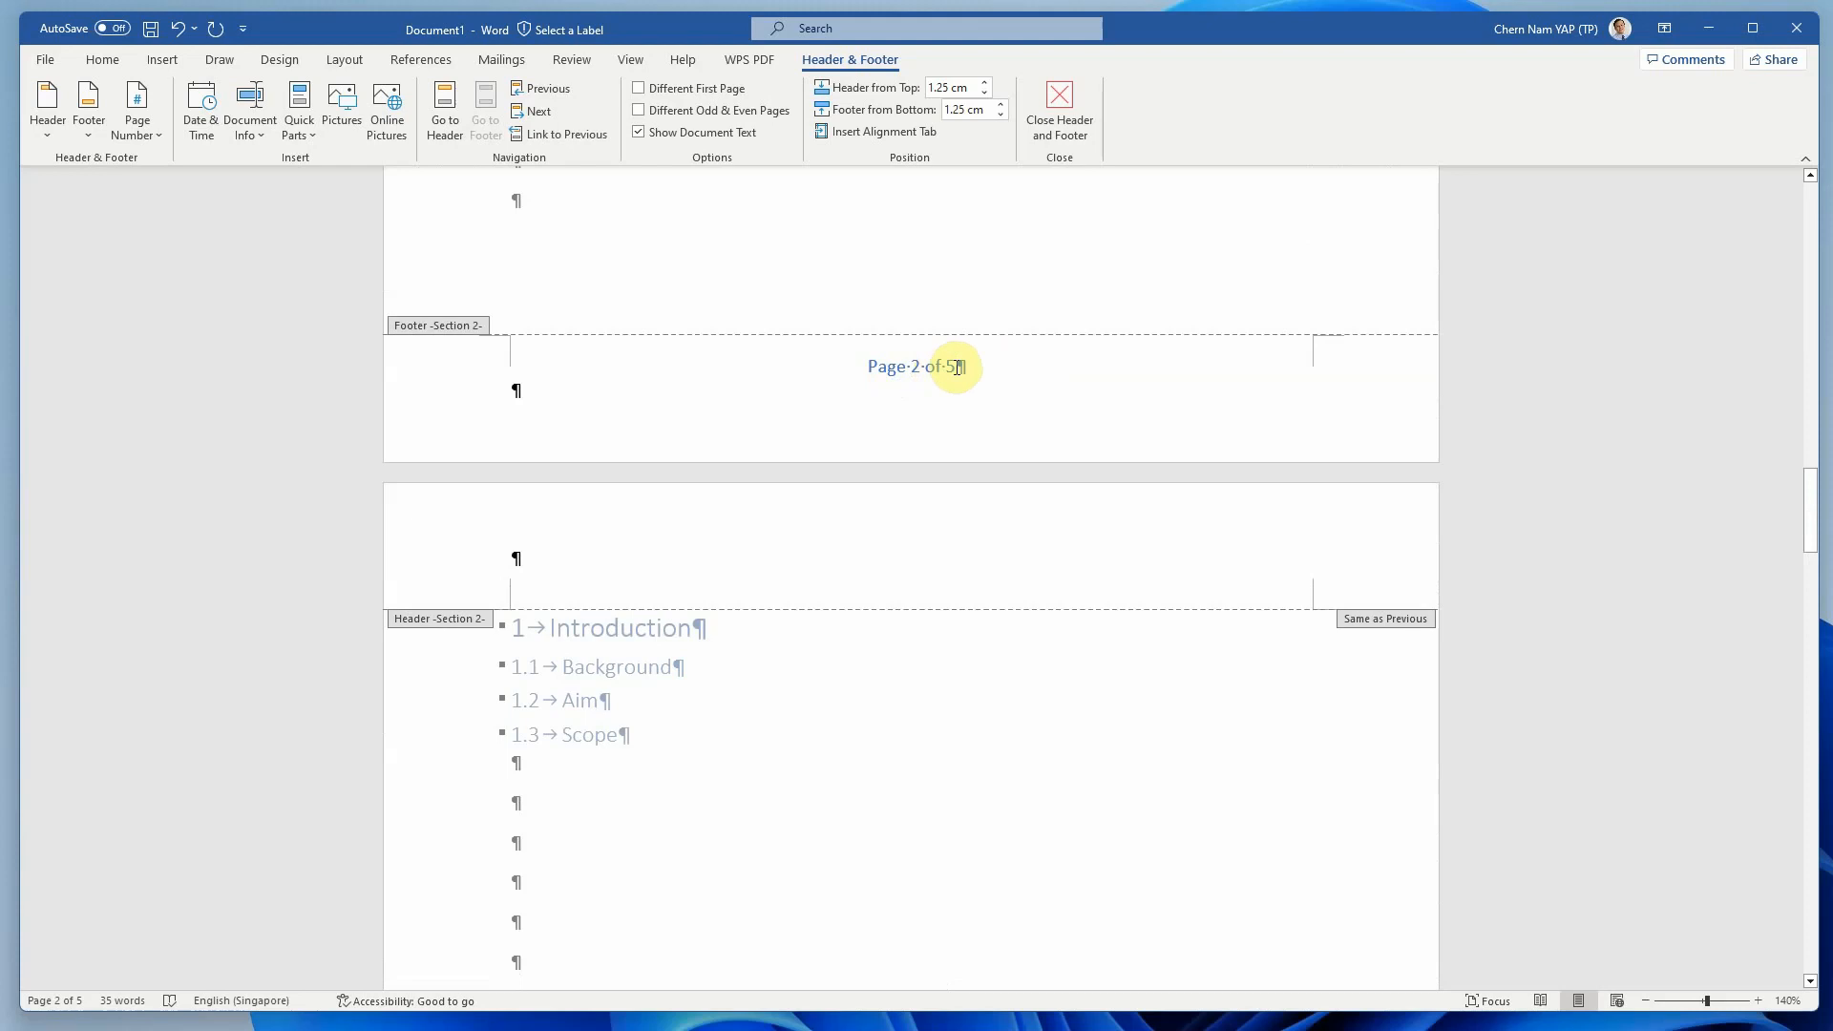
{"action": "triple_click", "coordinate": [955, 367]}
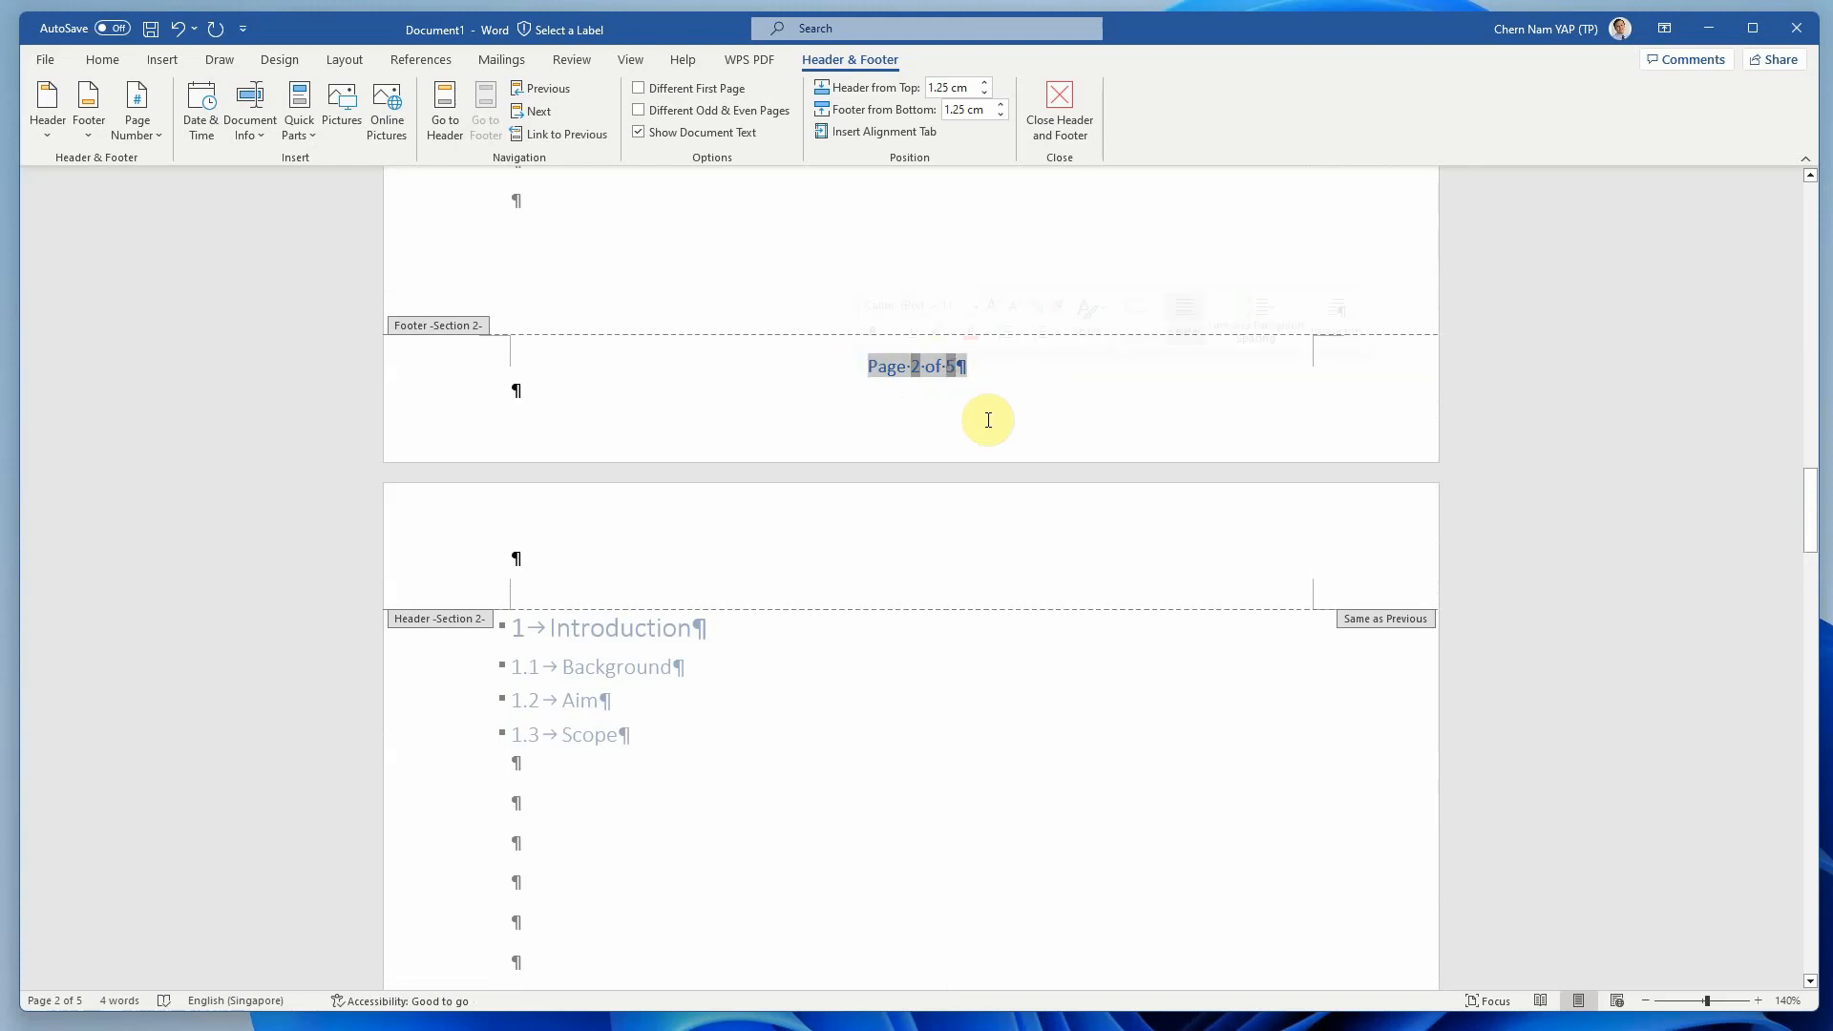
{"action": "scroll", "coordinate": [988, 420], "scroll_direction": "up", "scroll_amount": 3}
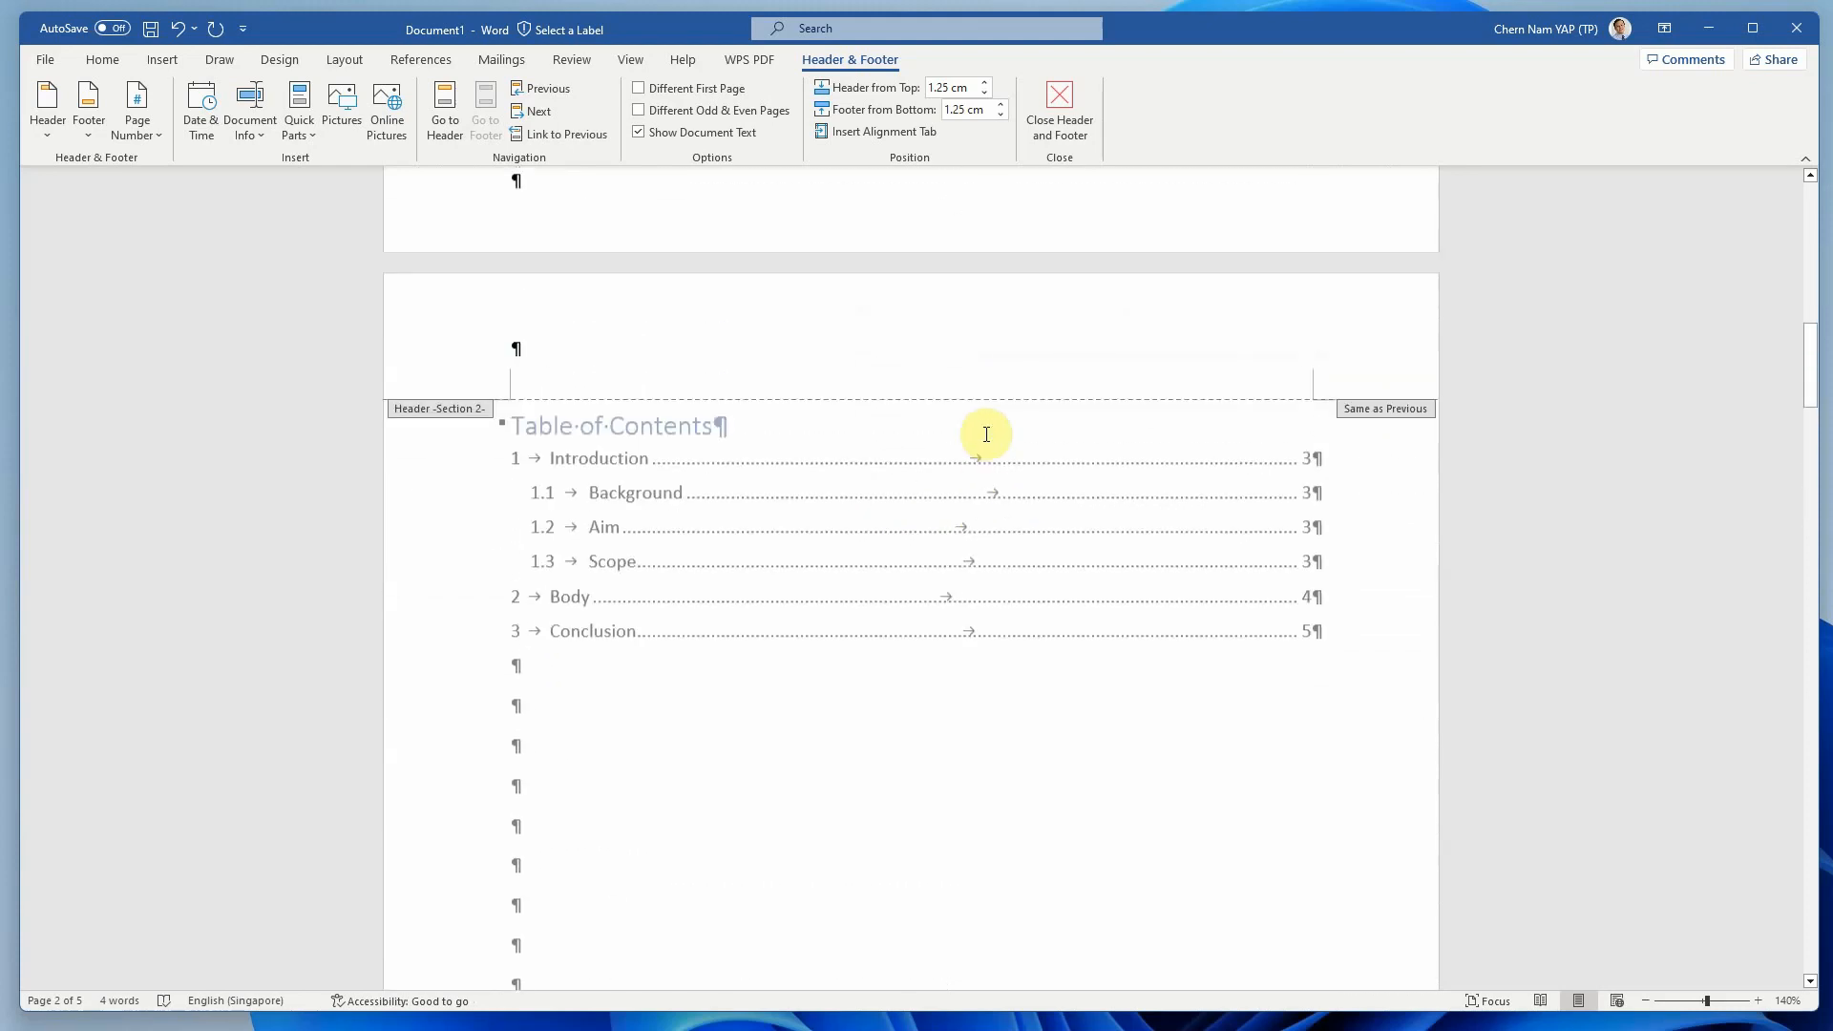
{"action": "scroll", "coordinate": [988, 437], "scroll_direction": "up", "scroll_amount": 8}
{"action": "scroll", "coordinate": [988, 437], "scroll_direction": "down", "scroll_amount": 10}
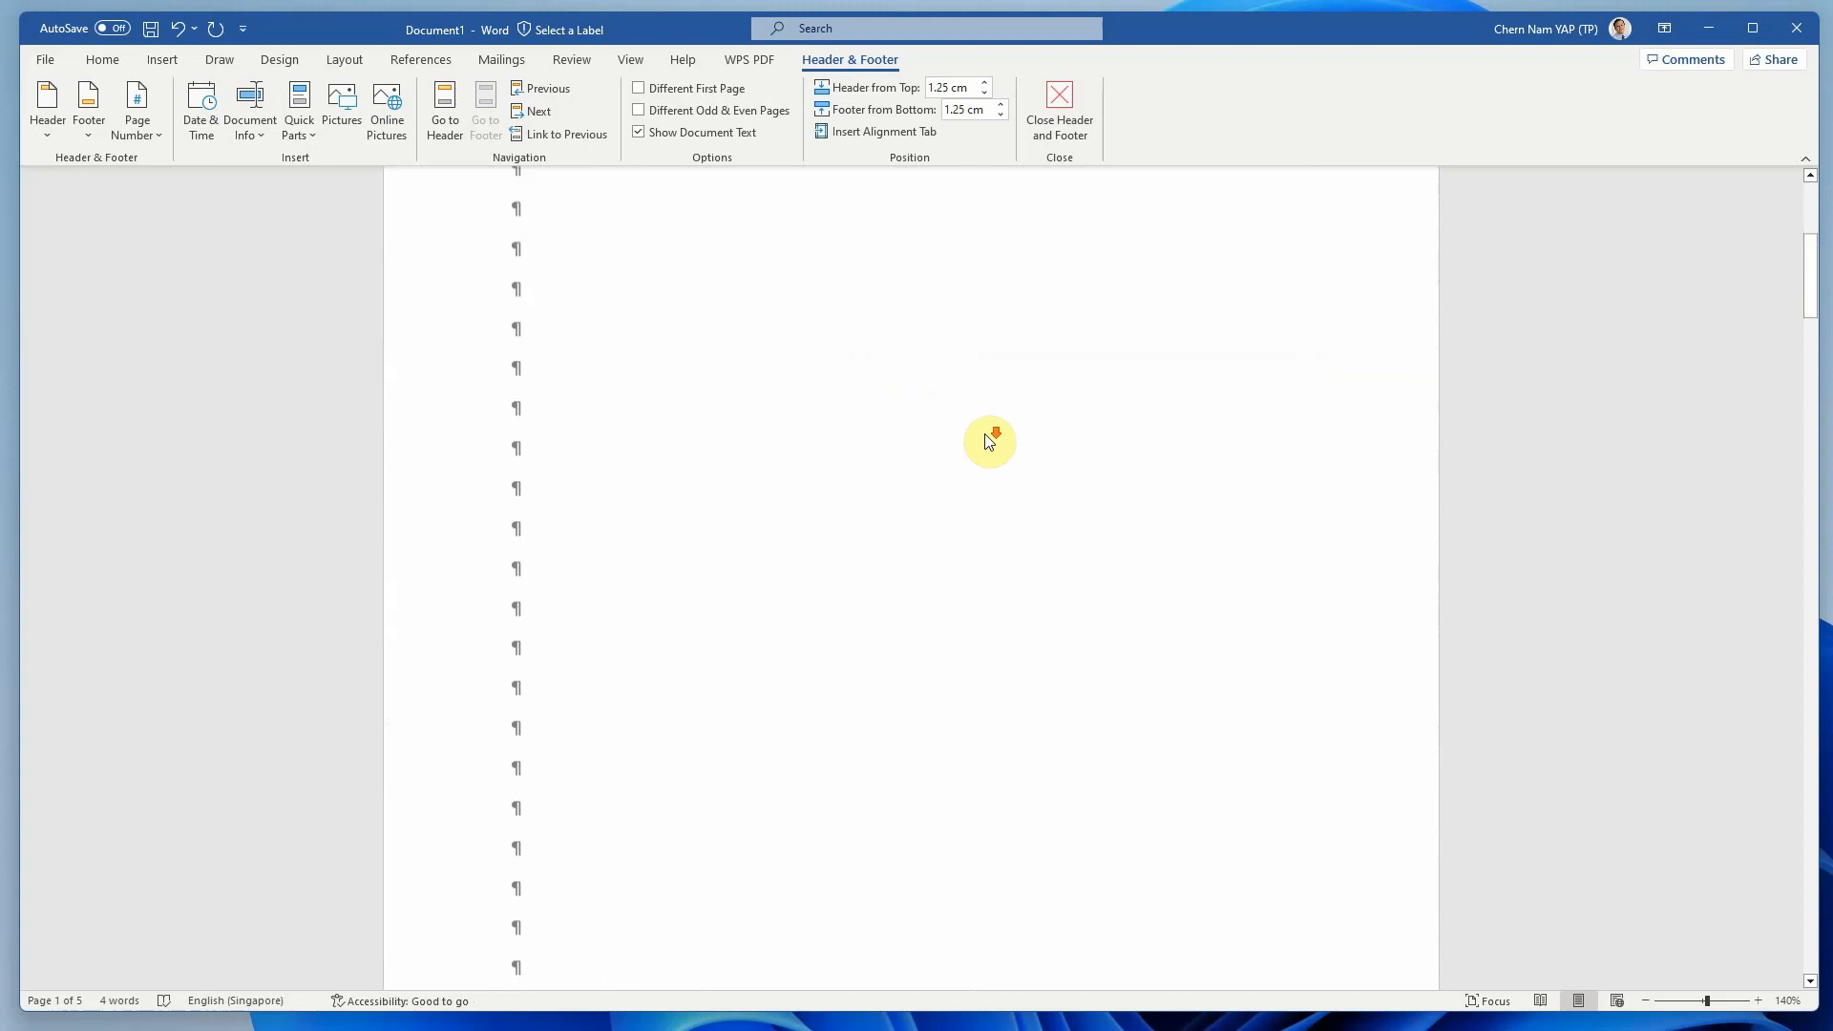
{"action": "scroll", "coordinate": [988, 439], "scroll_direction": "down", "scroll_amount": 12}
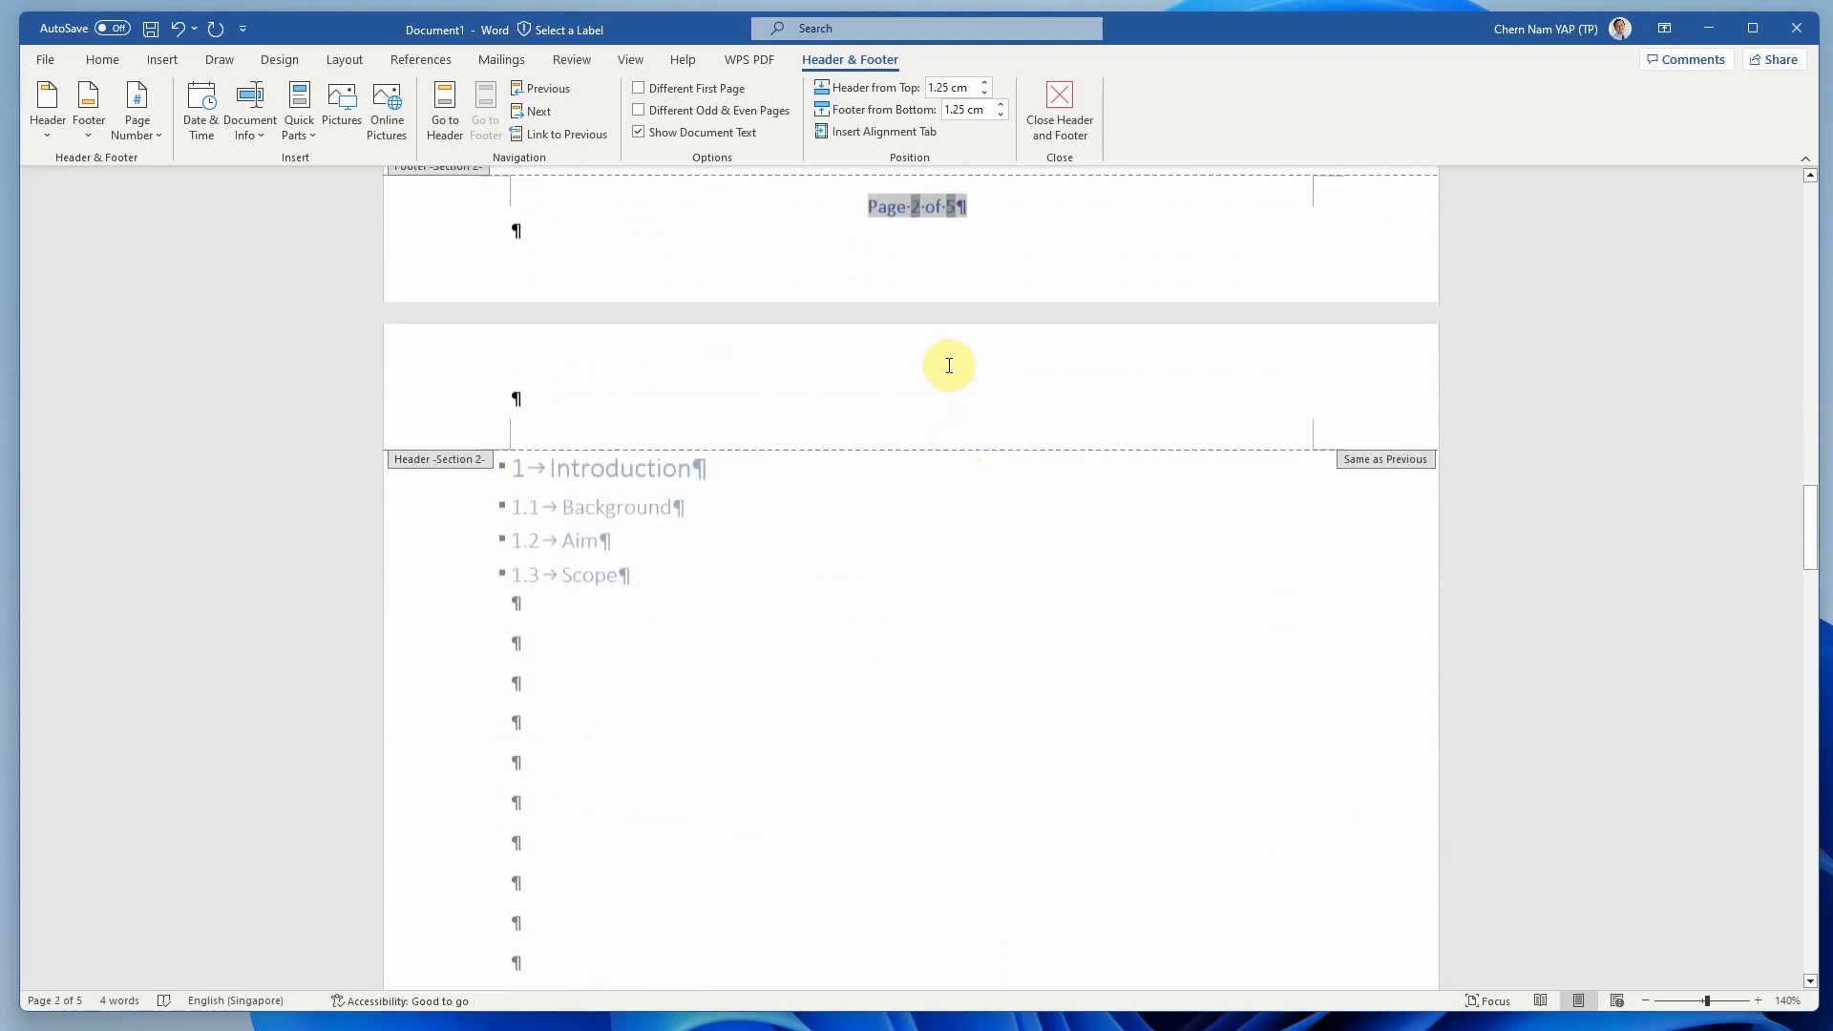
{"action": "scroll", "coordinate": [960, 384], "scroll_direction": "up", "scroll_amount": 1}
{"action": "scroll", "coordinate": [960, 385], "scroll_direction": "up", "scroll_amount": 1}
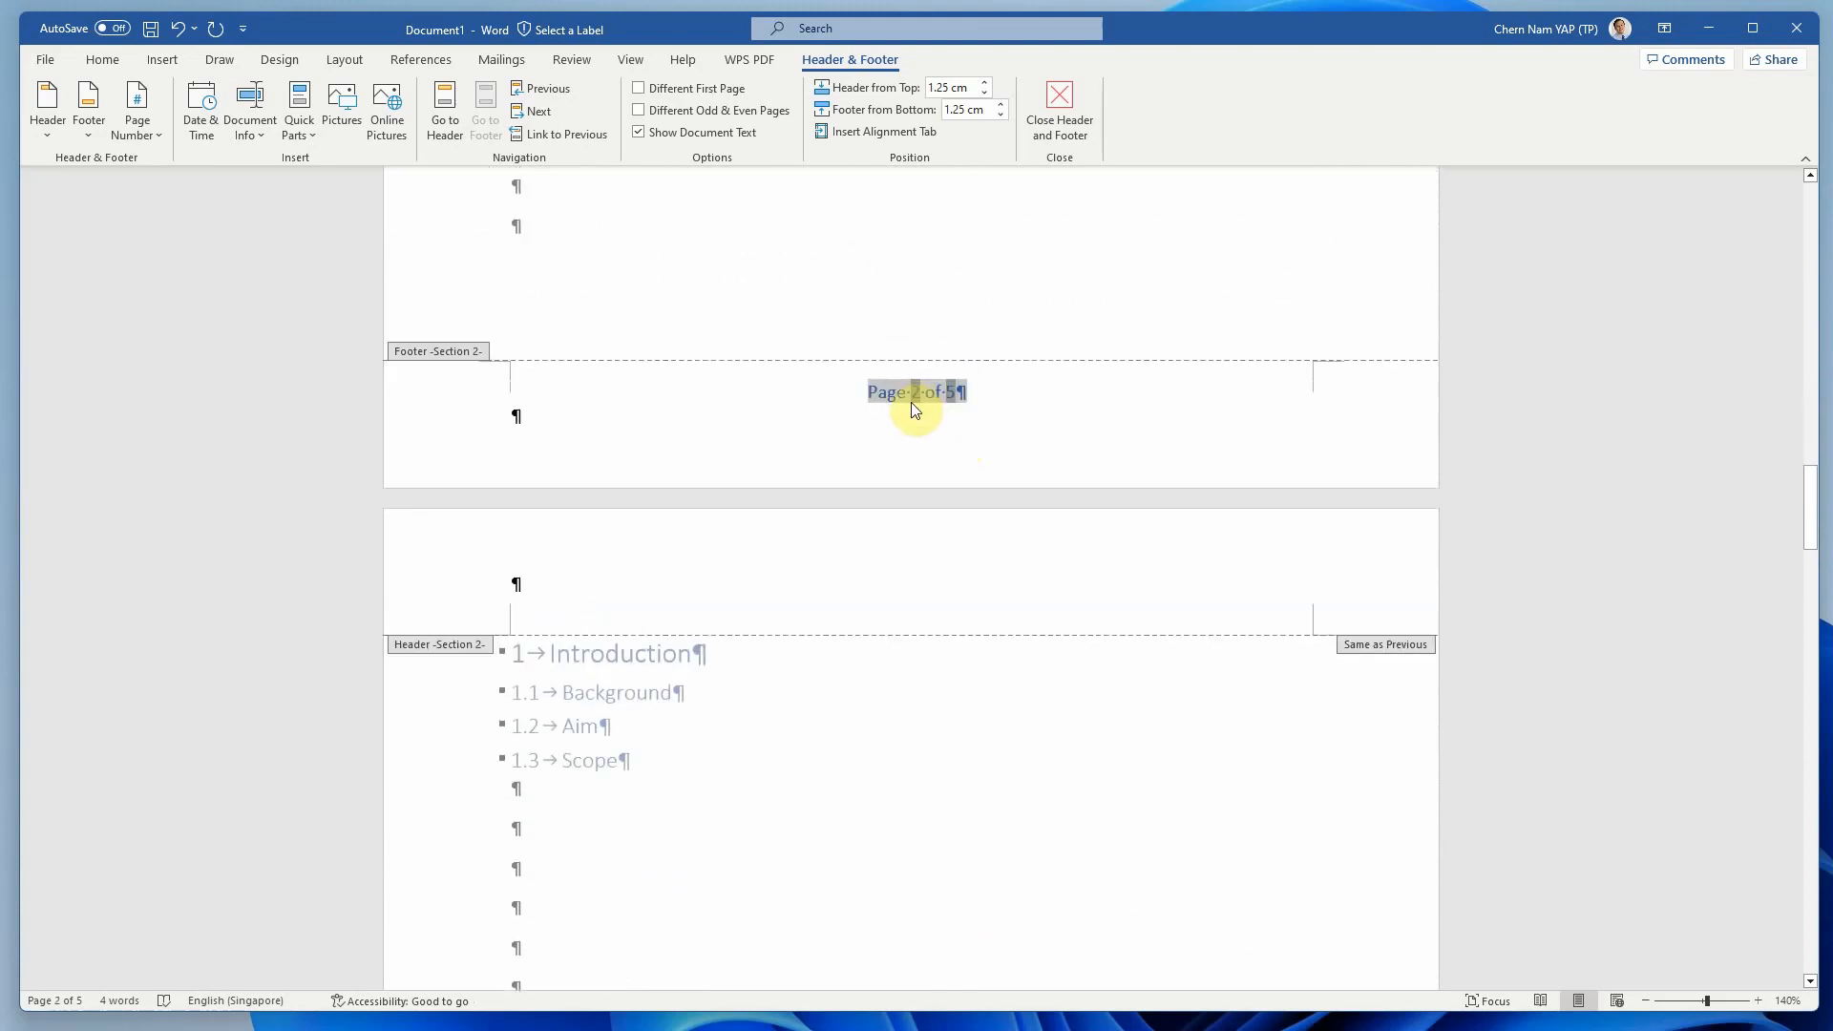
Set the Section 2 page numbering to start at 1 instead of continuing from the previous section.
{"action": "right_click", "coordinate": [902, 394]}
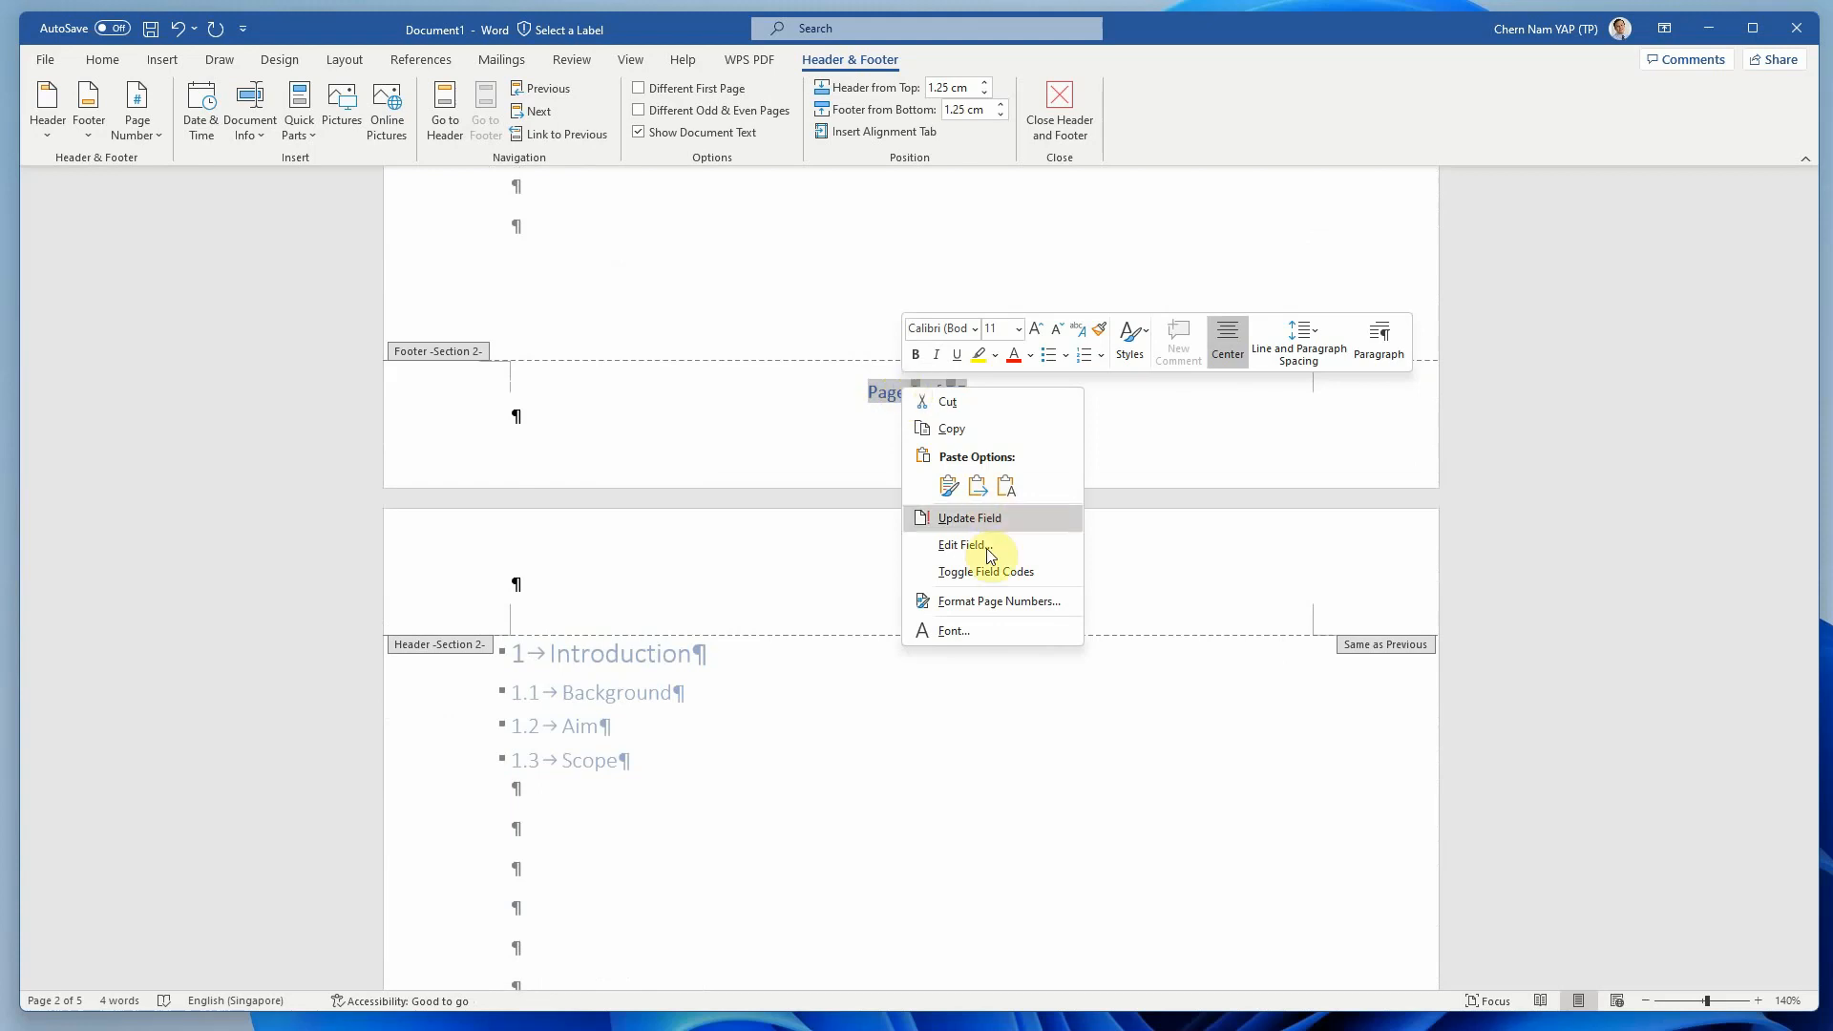
{"action": "left_click", "coordinate": [993, 601]}
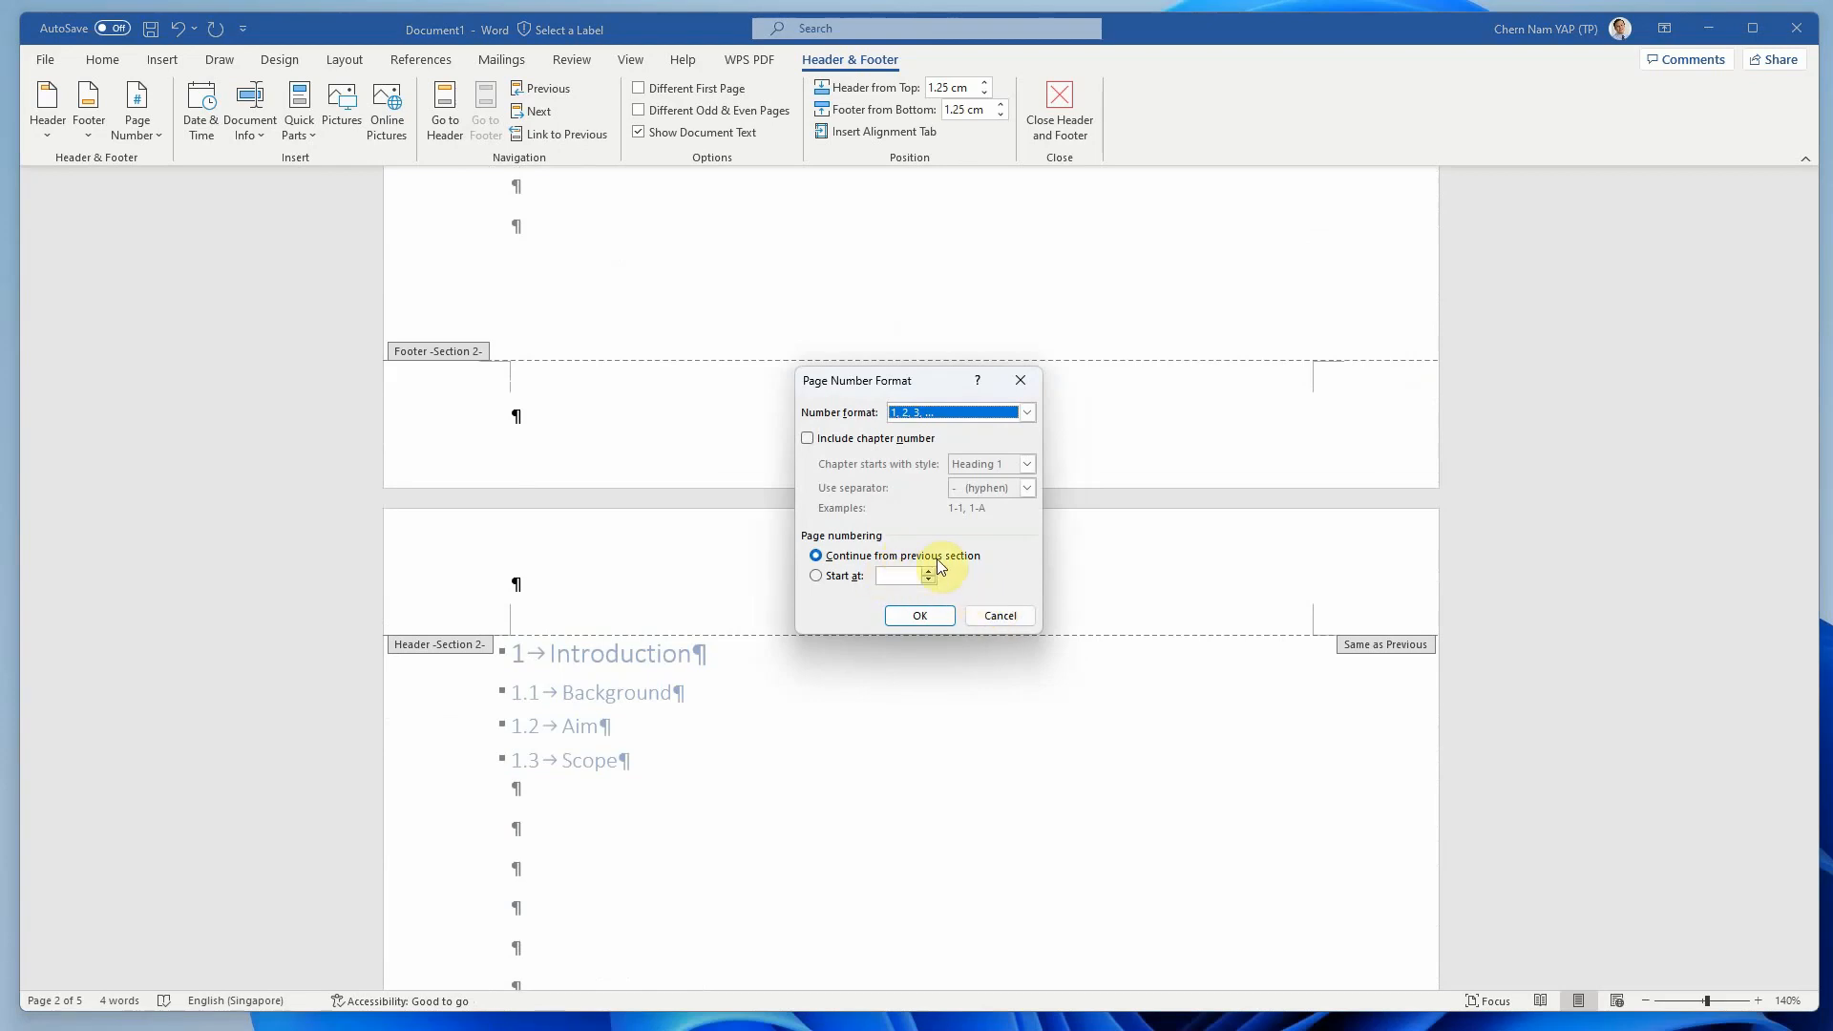
{"action": "left_click", "coordinate": [839, 576]}
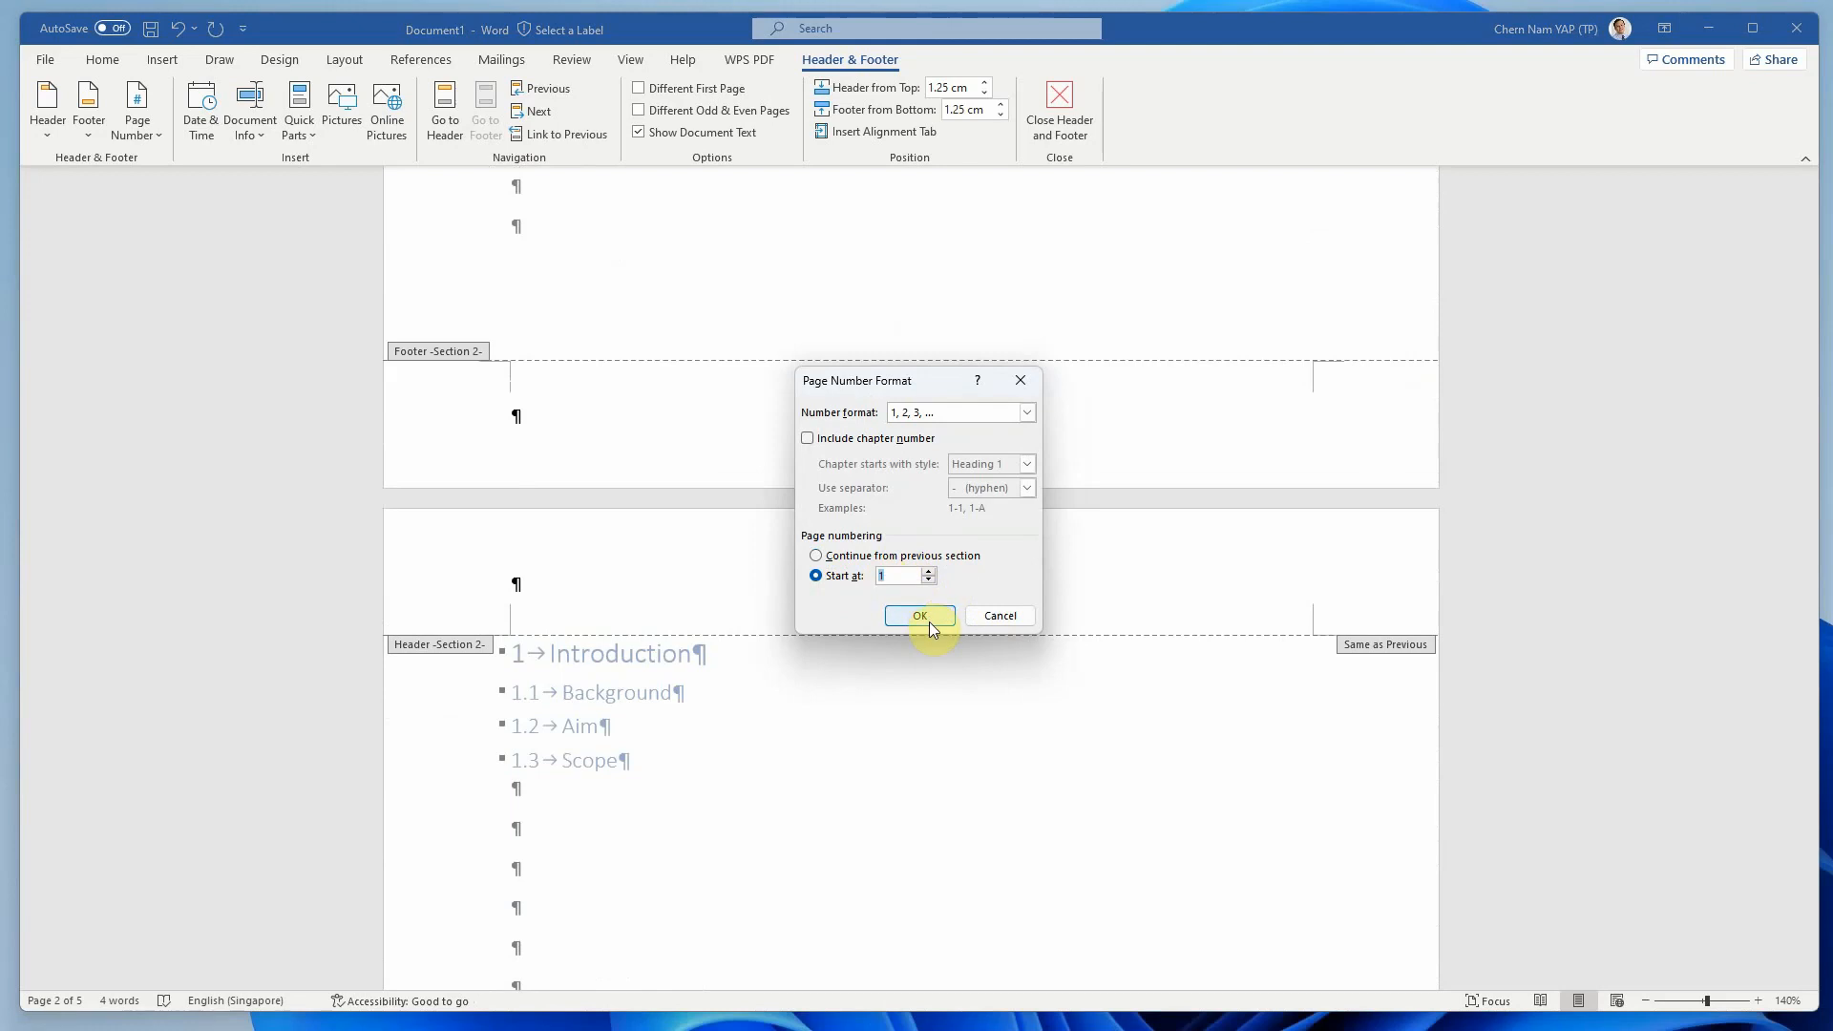
{"action": "left_click", "coordinate": [920, 616]}
Update only the page numbers in the table of contents.
{"action": "scroll", "coordinate": [941, 622], "scroll_direction": "down", "scroll_amount": 5}
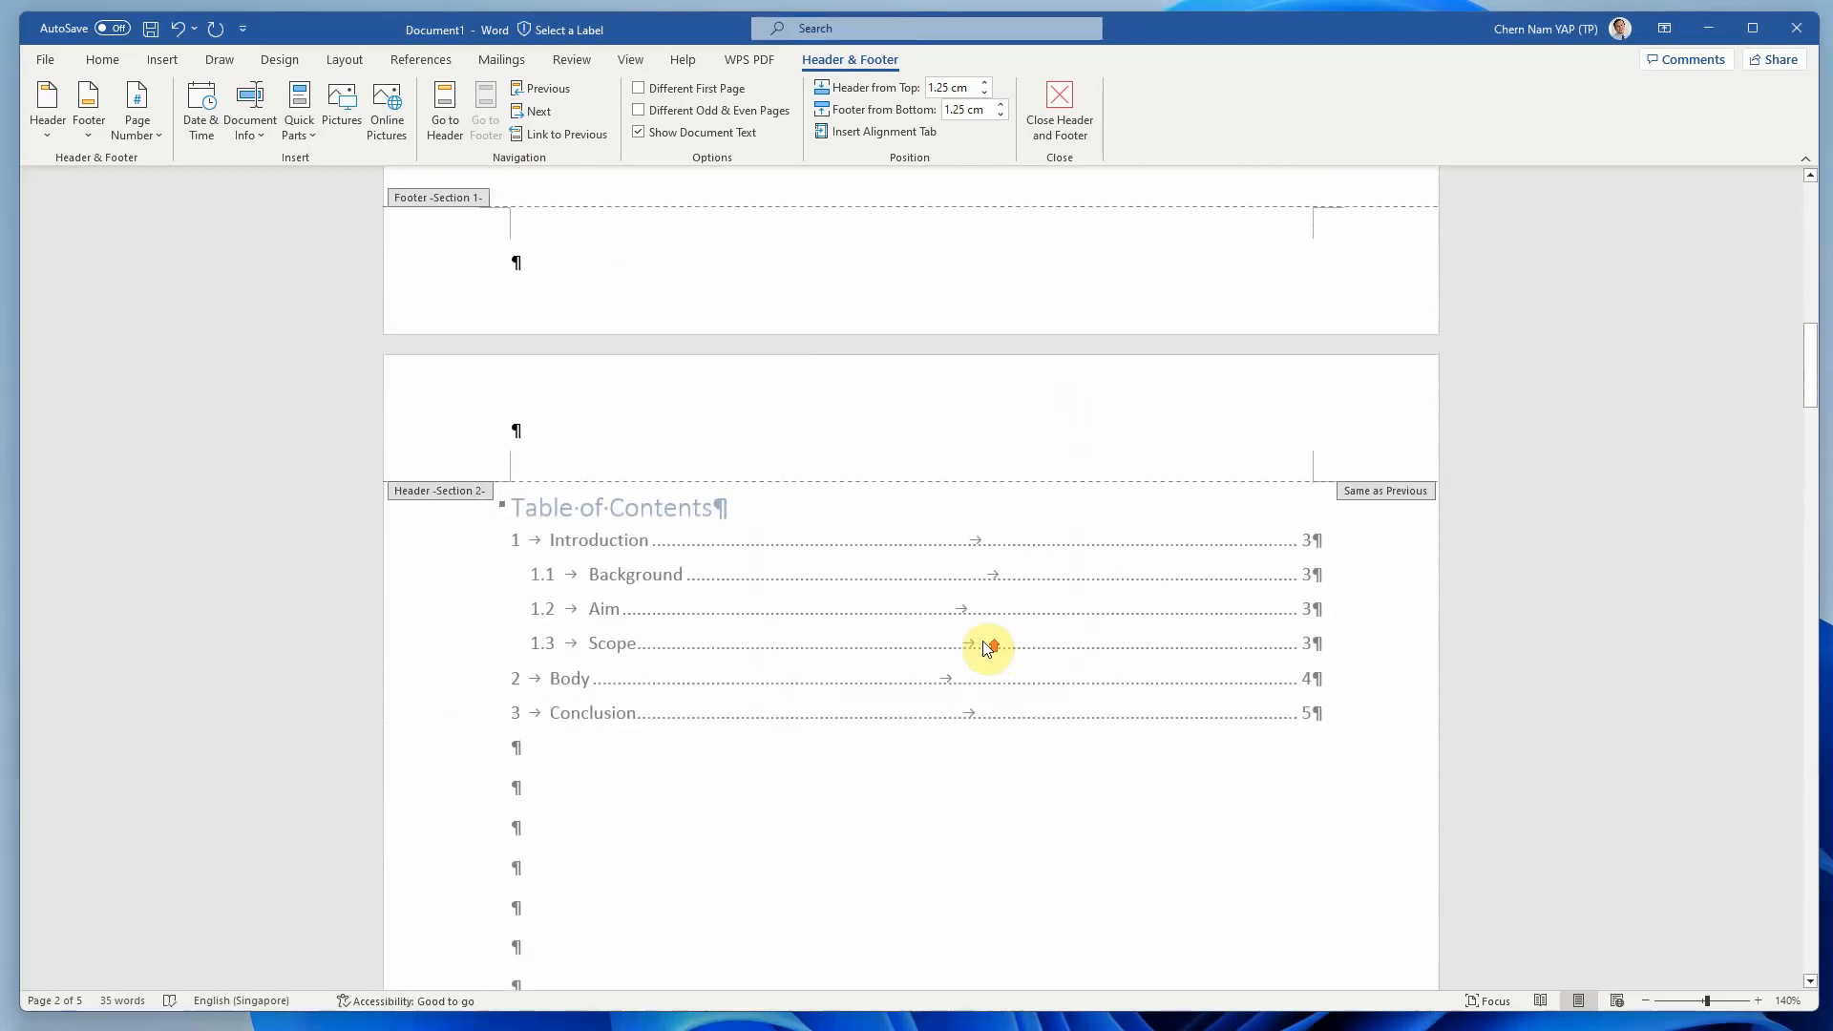
{"action": "scroll", "coordinate": [989, 648], "scroll_direction": "up", "scroll_amount": 1}
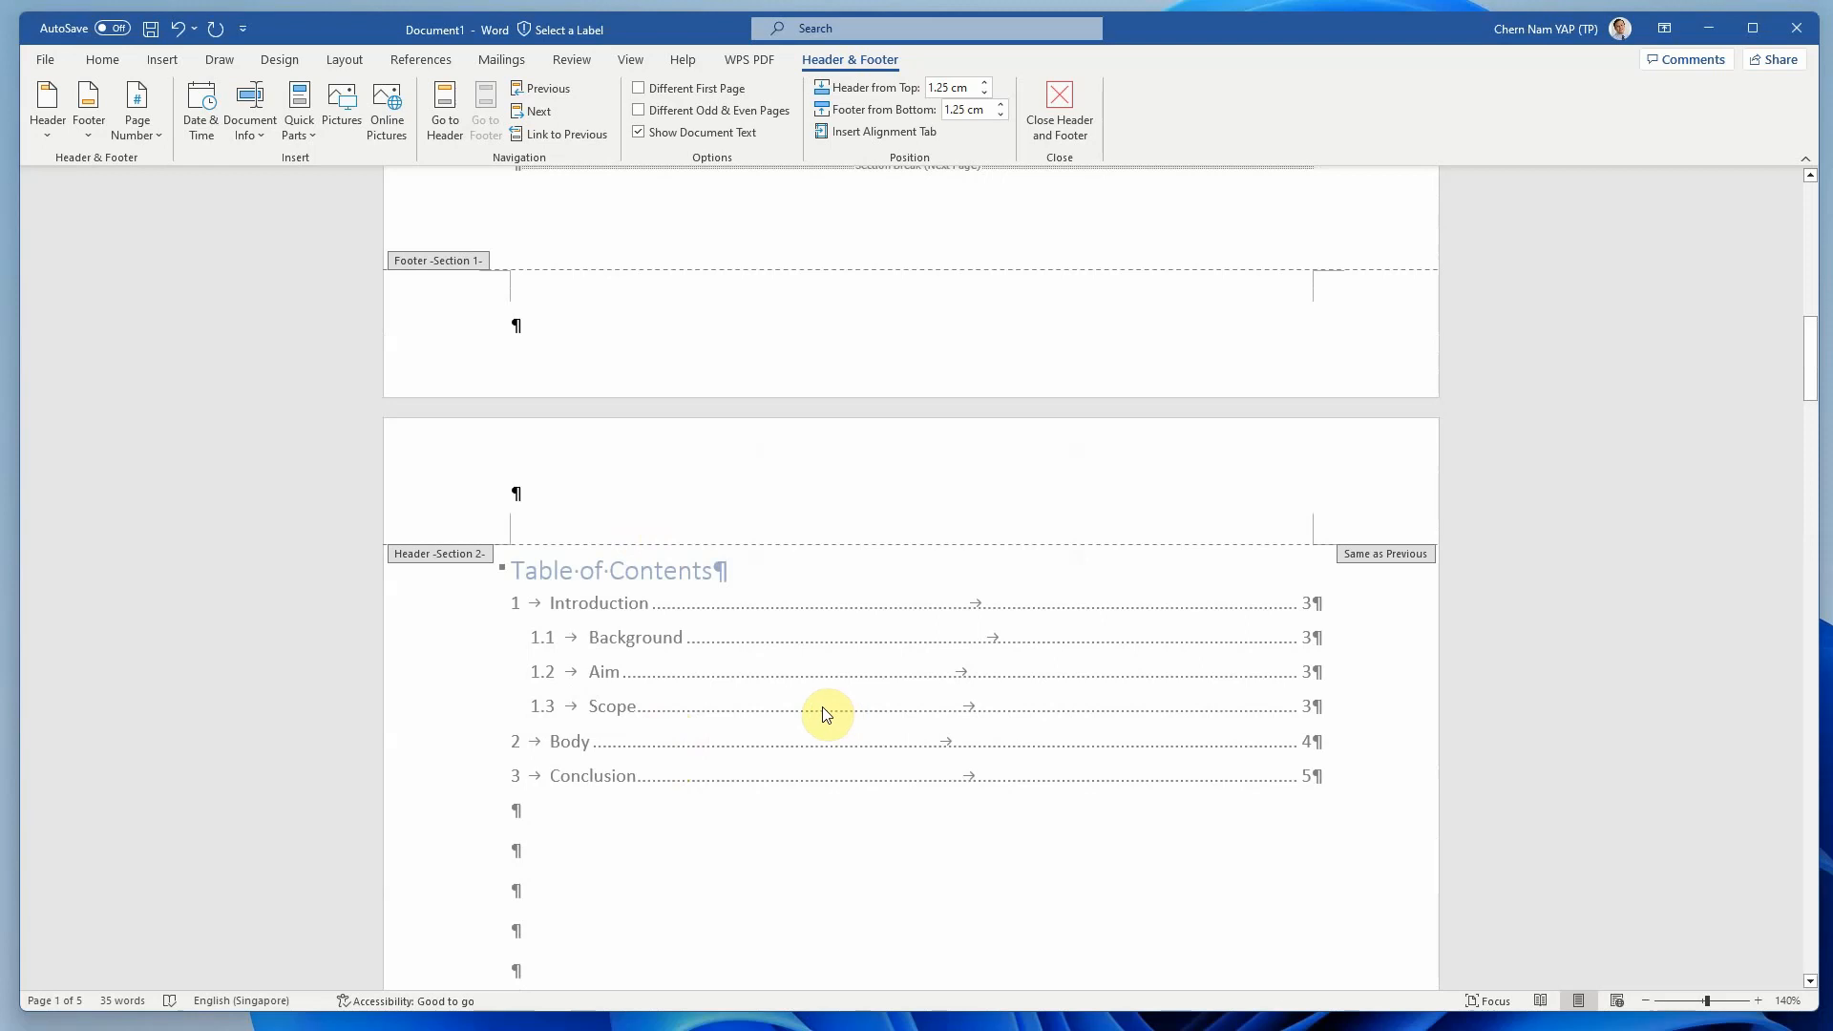
{"action": "scroll", "coordinate": [840, 716], "scroll_direction": "down", "scroll_amount": 20}
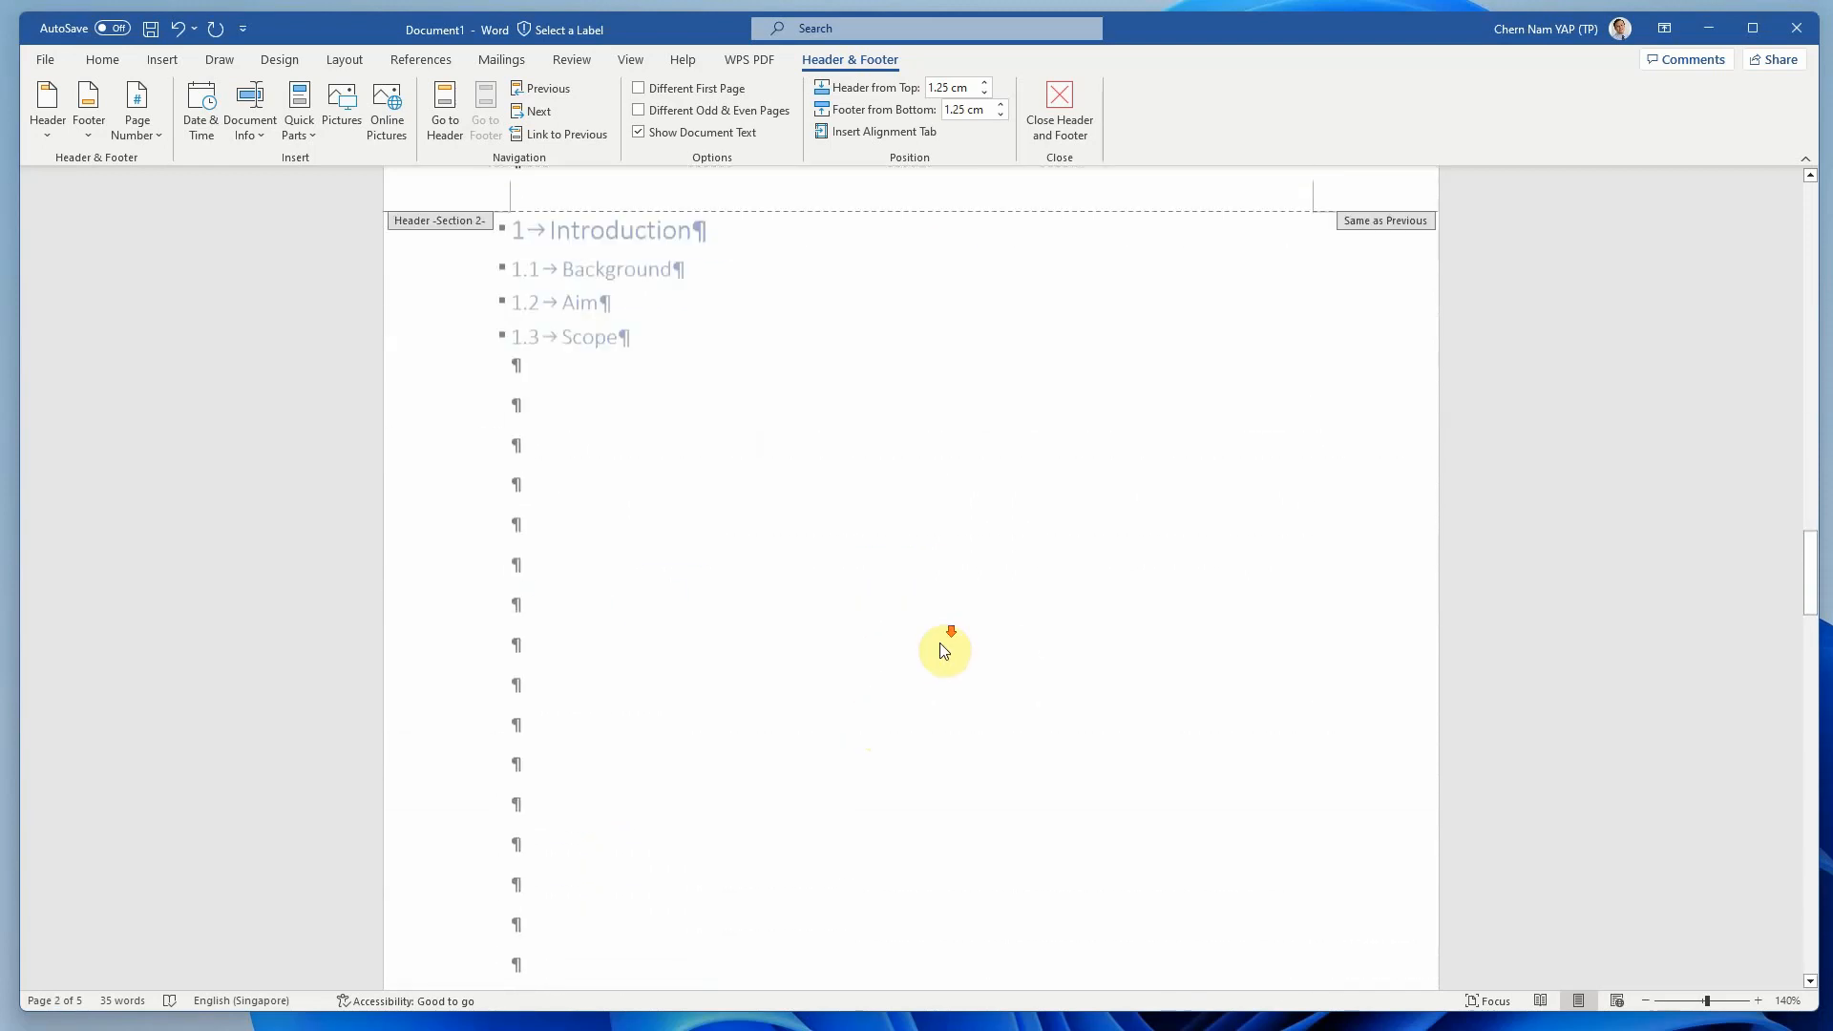
{"action": "scroll", "coordinate": [944, 651], "scroll_direction": "down", "scroll_amount": 18}
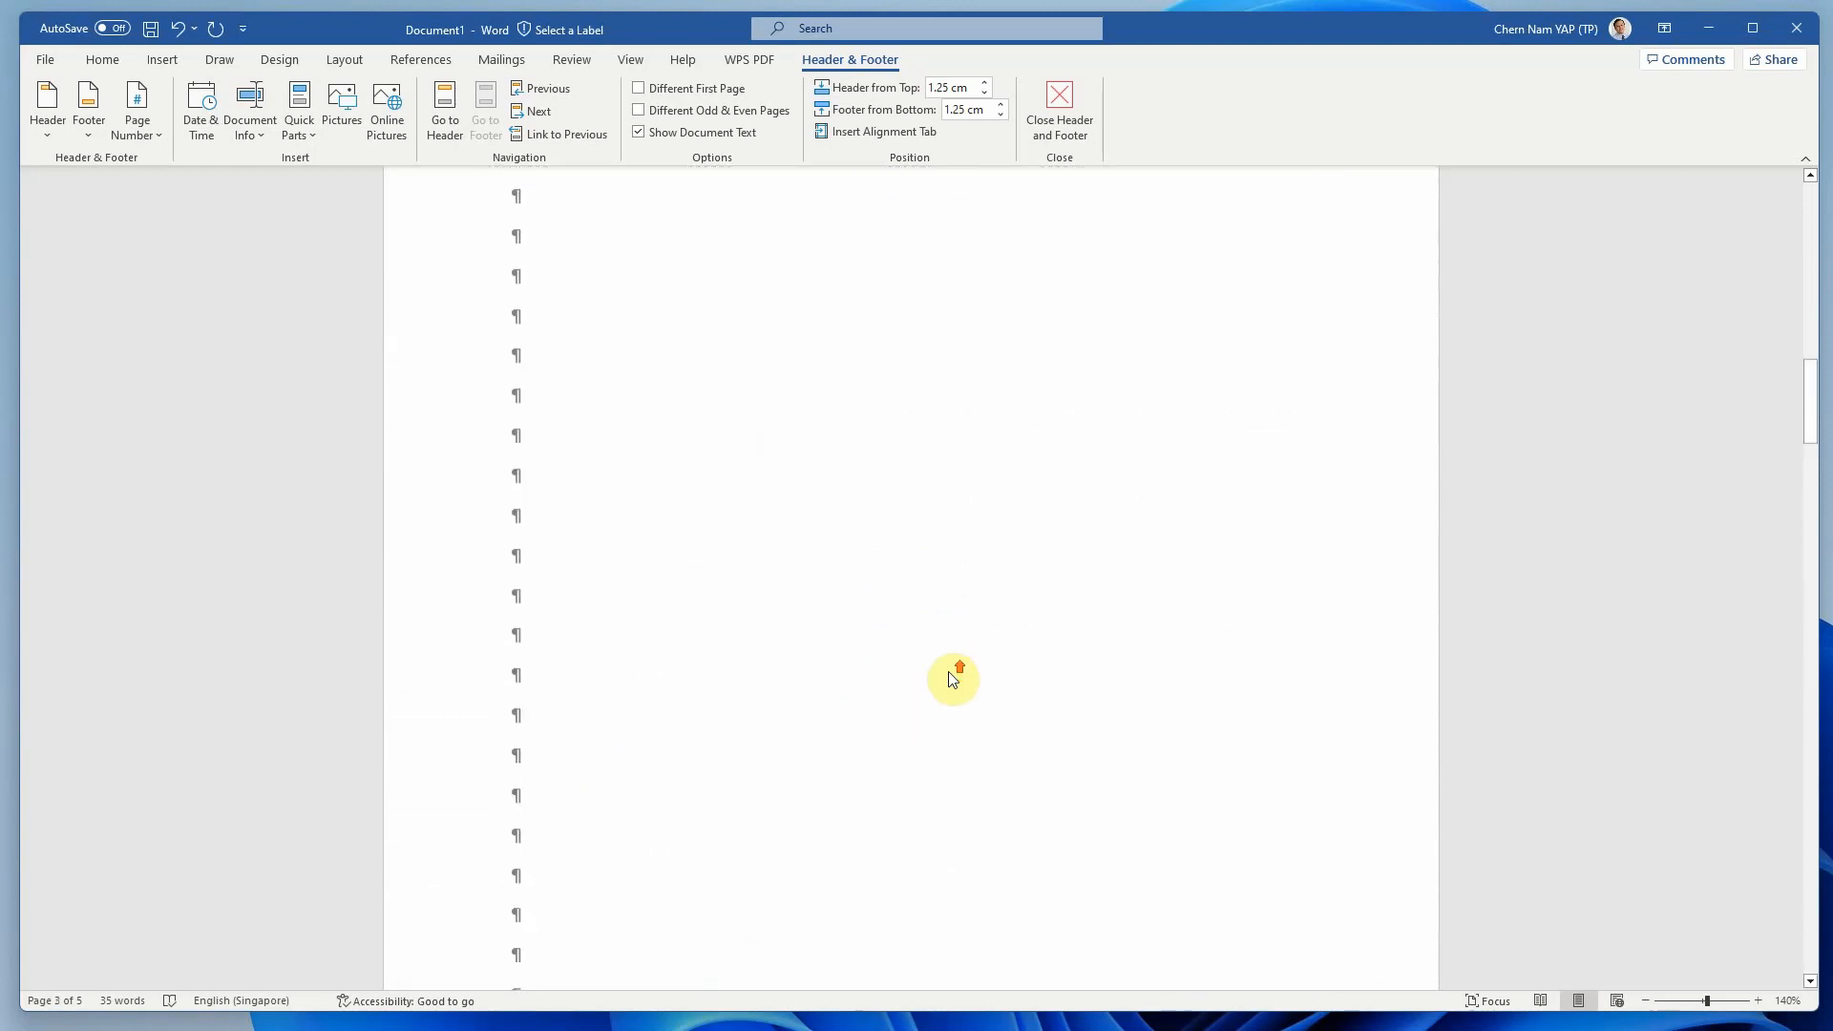
{"action": "scroll", "coordinate": [953, 679], "scroll_direction": "up", "scroll_amount": 20}
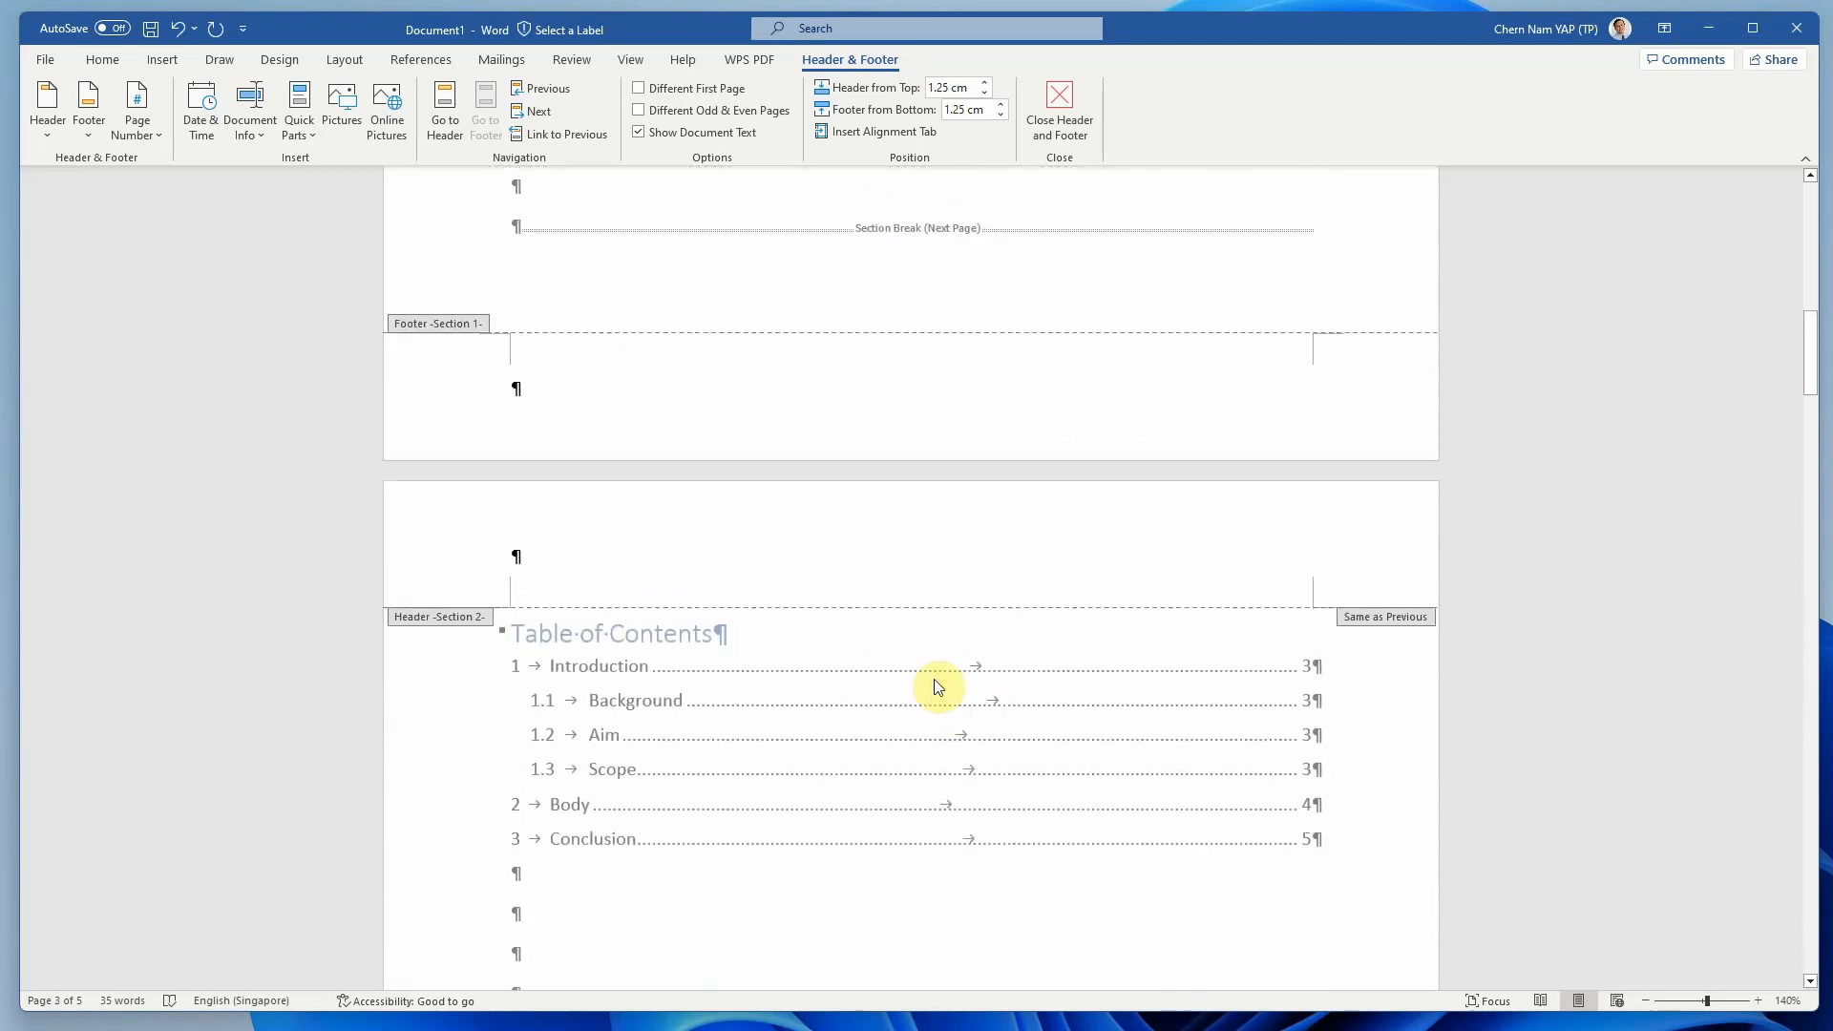
{"action": "double_click", "coordinate": [684, 666]}
{"action": "left_click", "coordinate": [610, 595]}
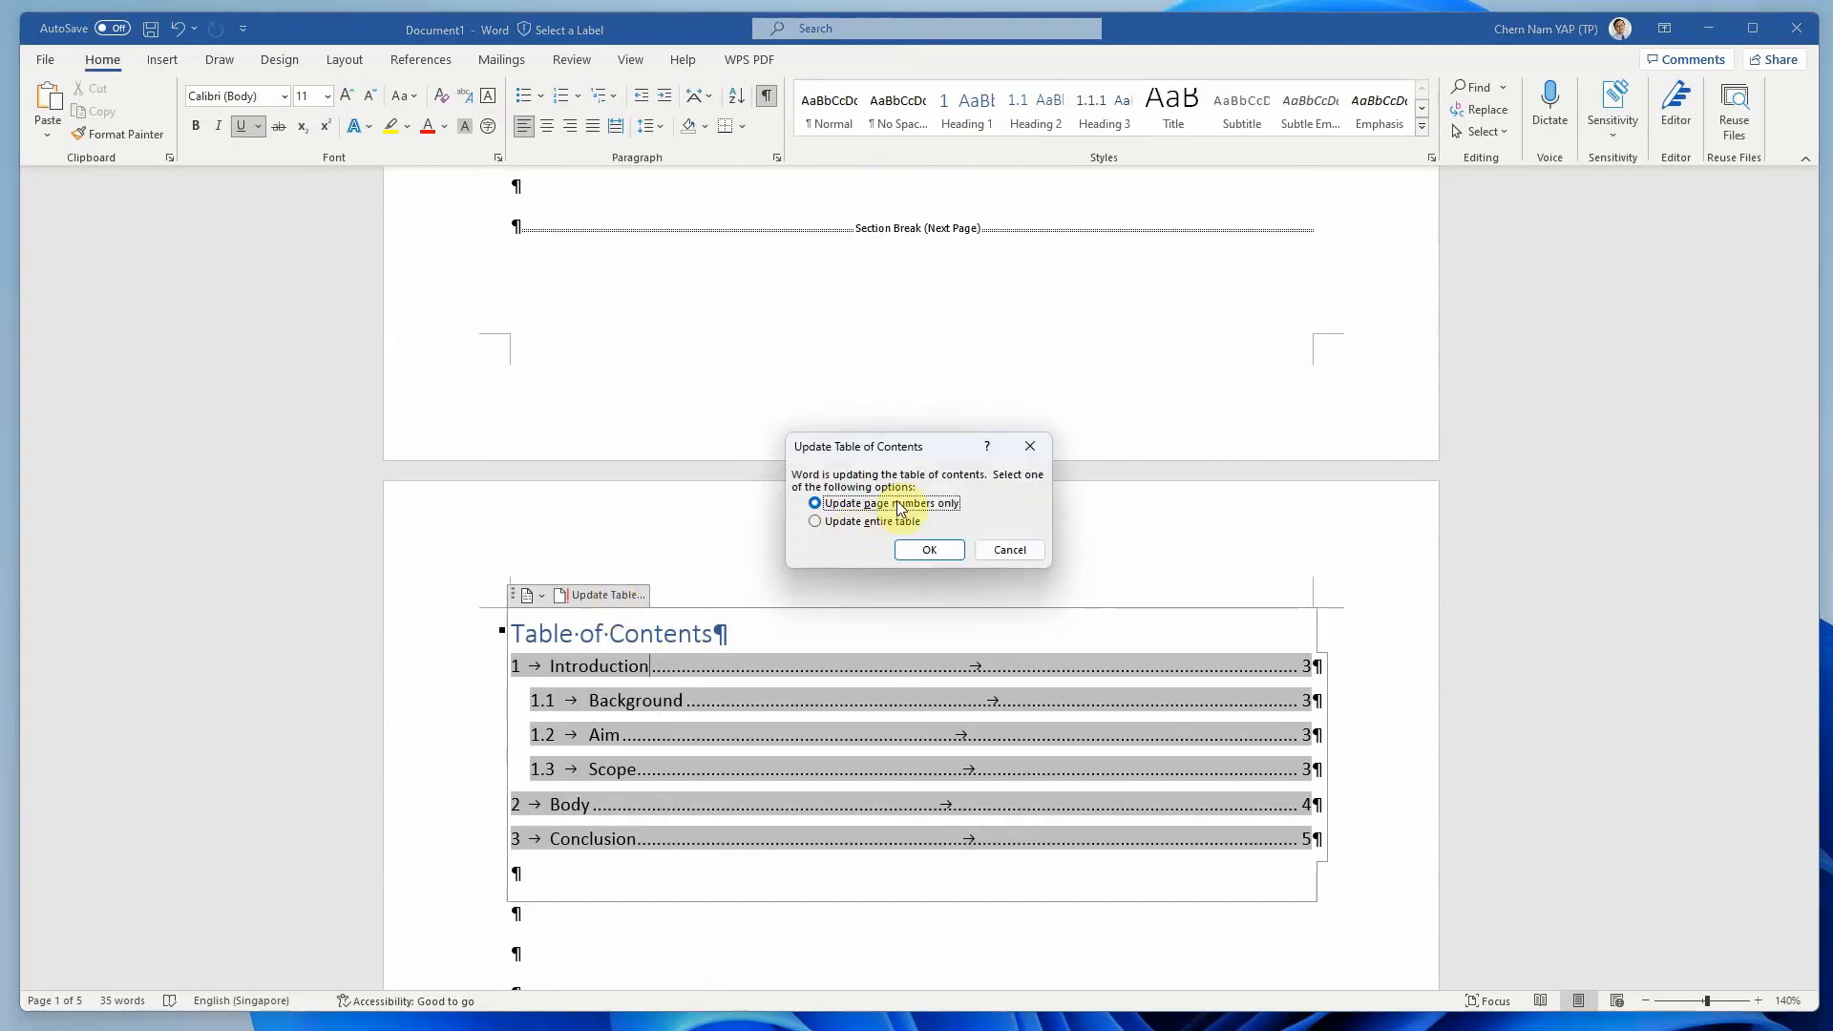
{"action": "left_click", "coordinate": [939, 547]}
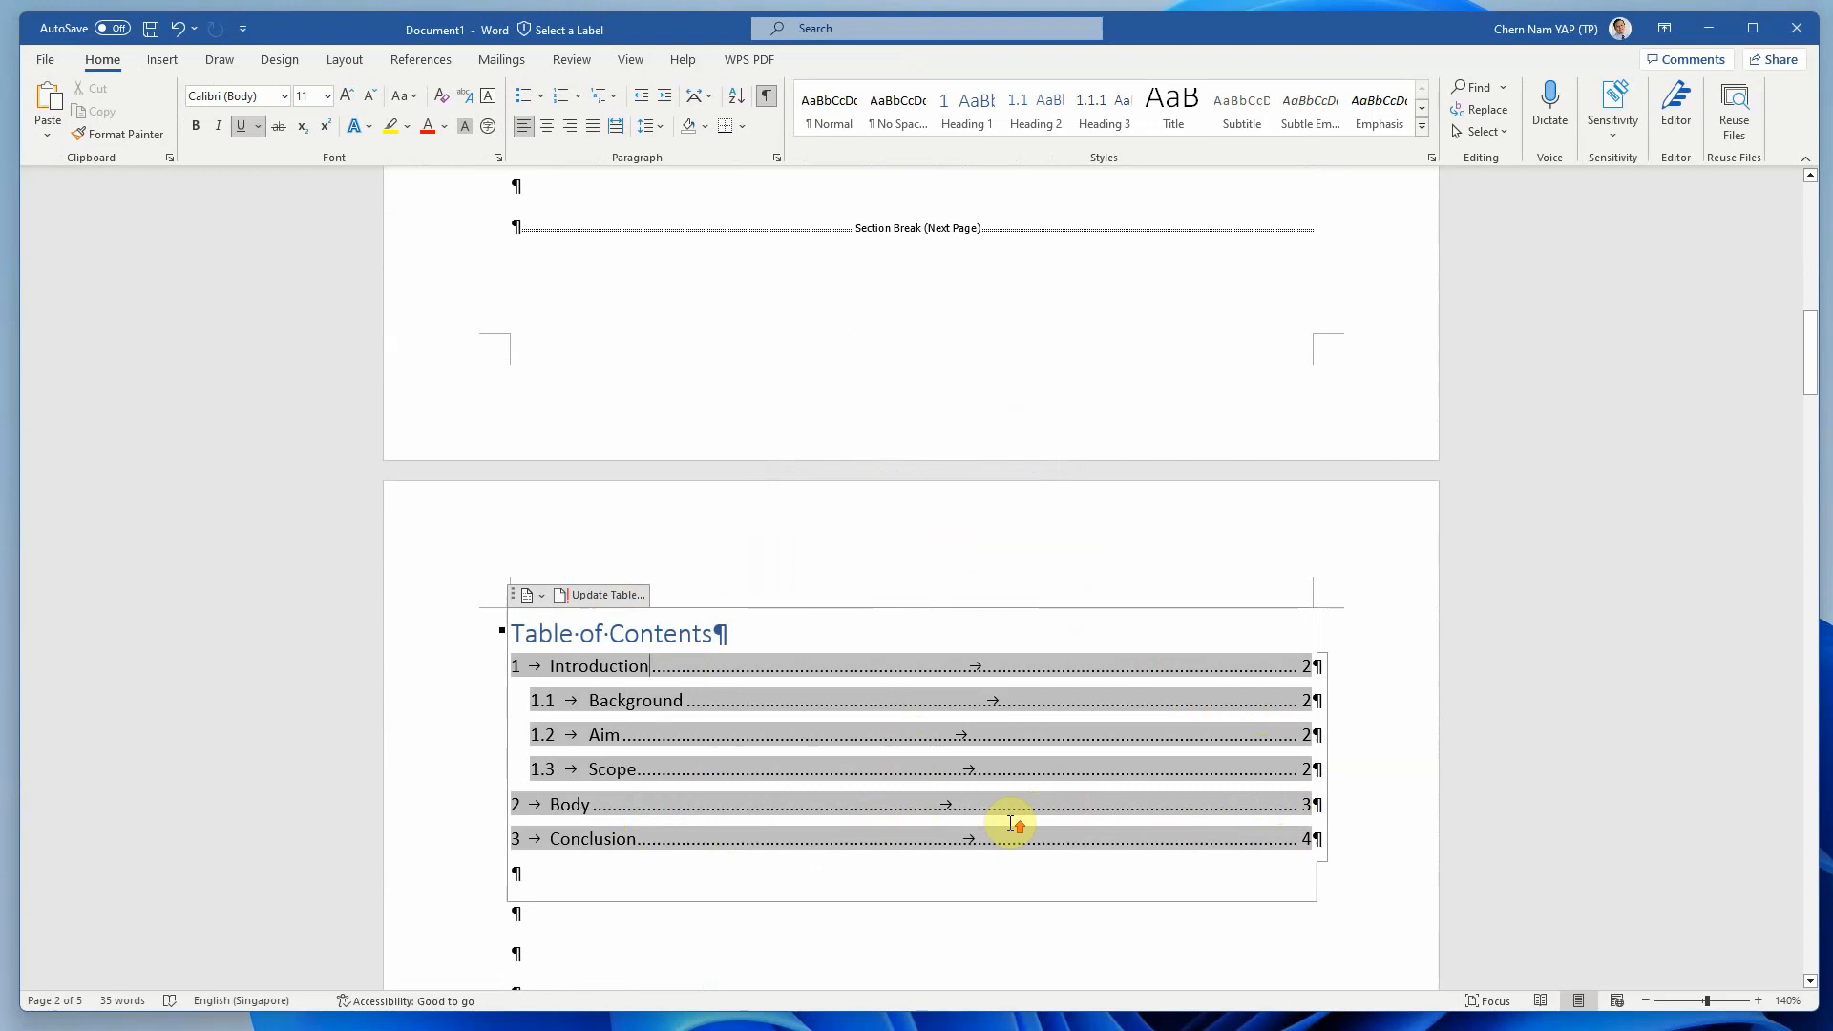
Examine the cover page, the table of contents and the Introduction page's footer to check the page numbering.
{"action": "scroll", "coordinate": [1007, 821], "scroll_direction": "up", "scroll_amount": 5}
{"action": "scroll", "coordinate": [1008, 821], "scroll_direction": "up", "scroll_amount": 7}
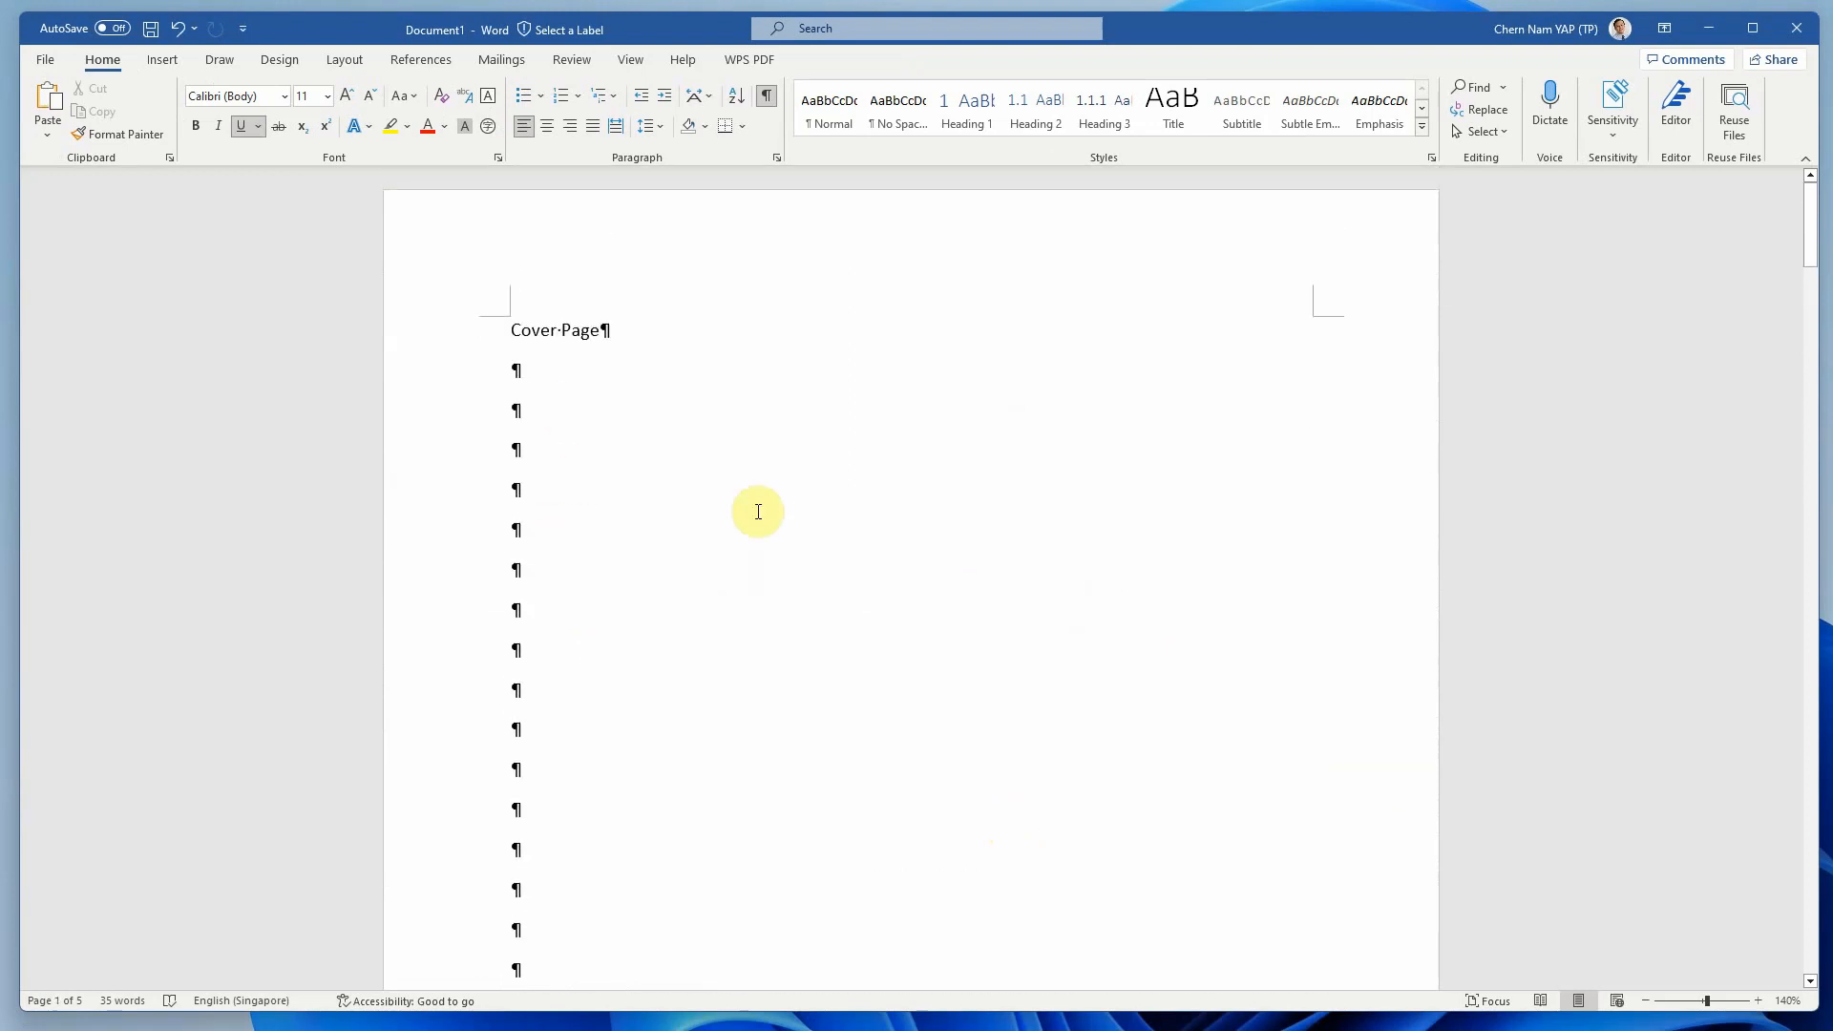
{"action": "scroll", "coordinate": [917, 678], "scroll_direction": "down", "scroll_amount": 15}
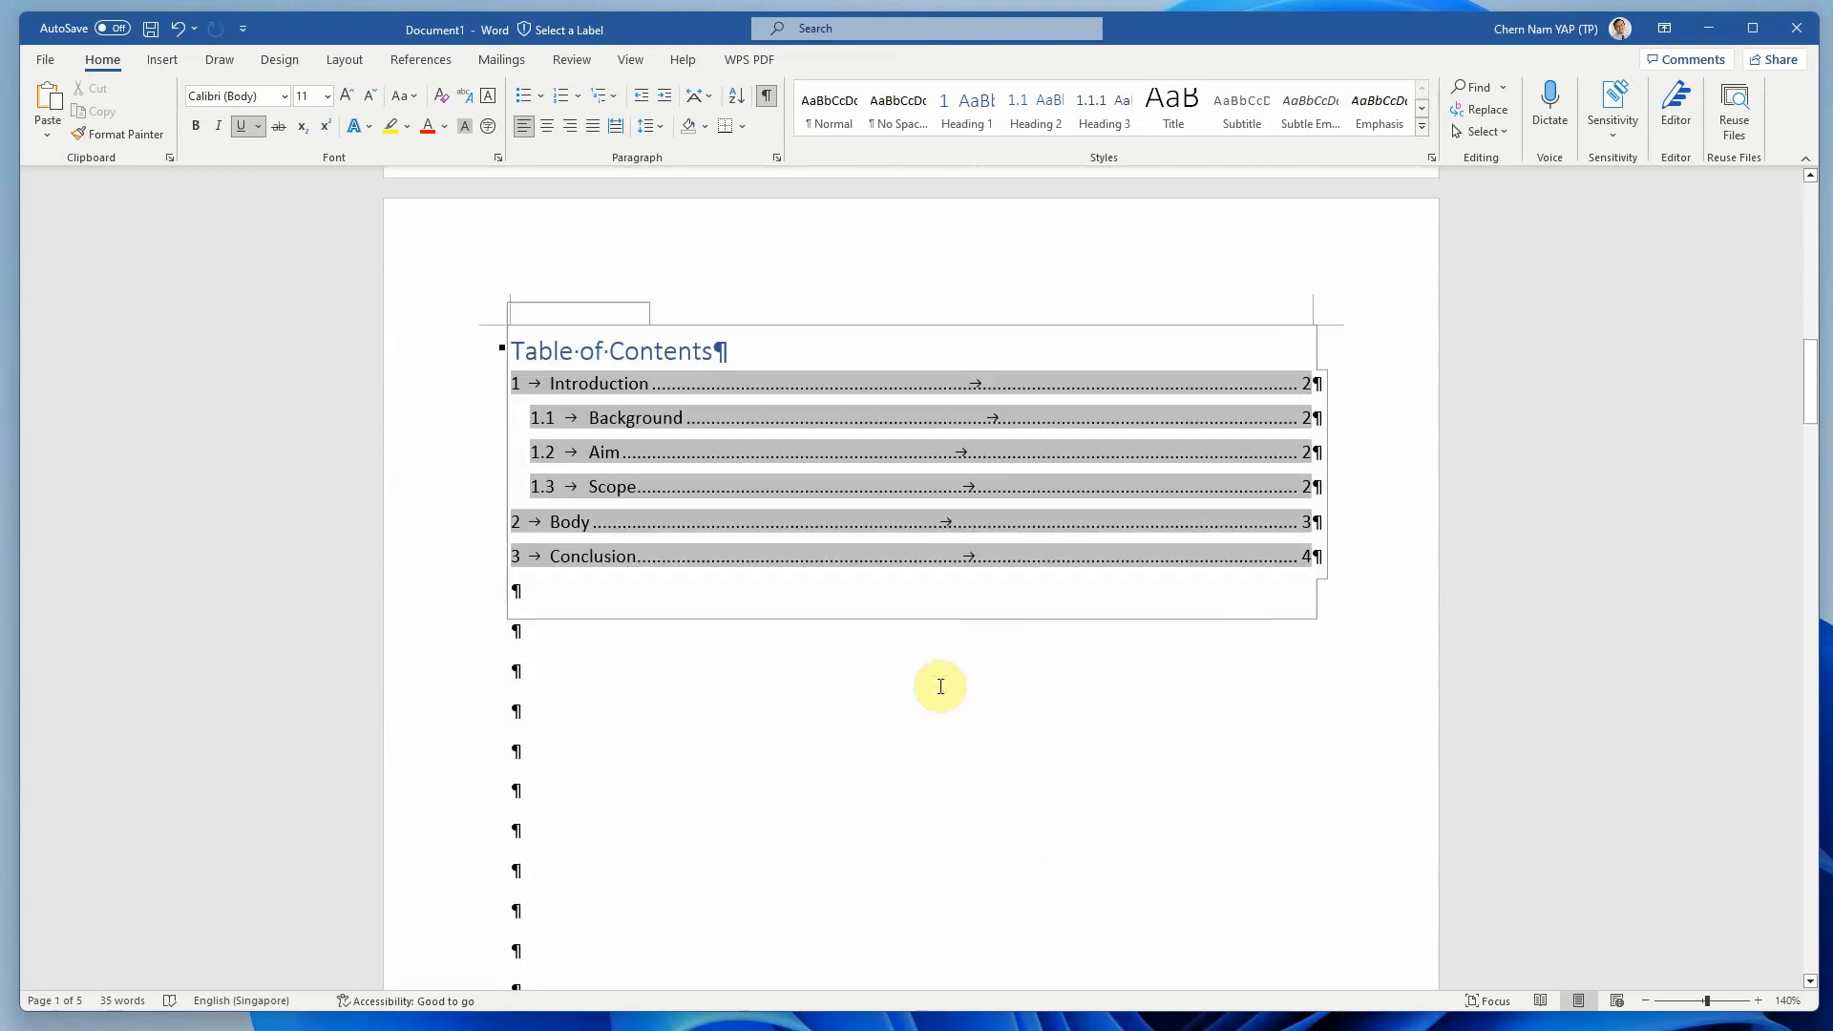
{"action": "left_click", "coordinate": [890, 751]}
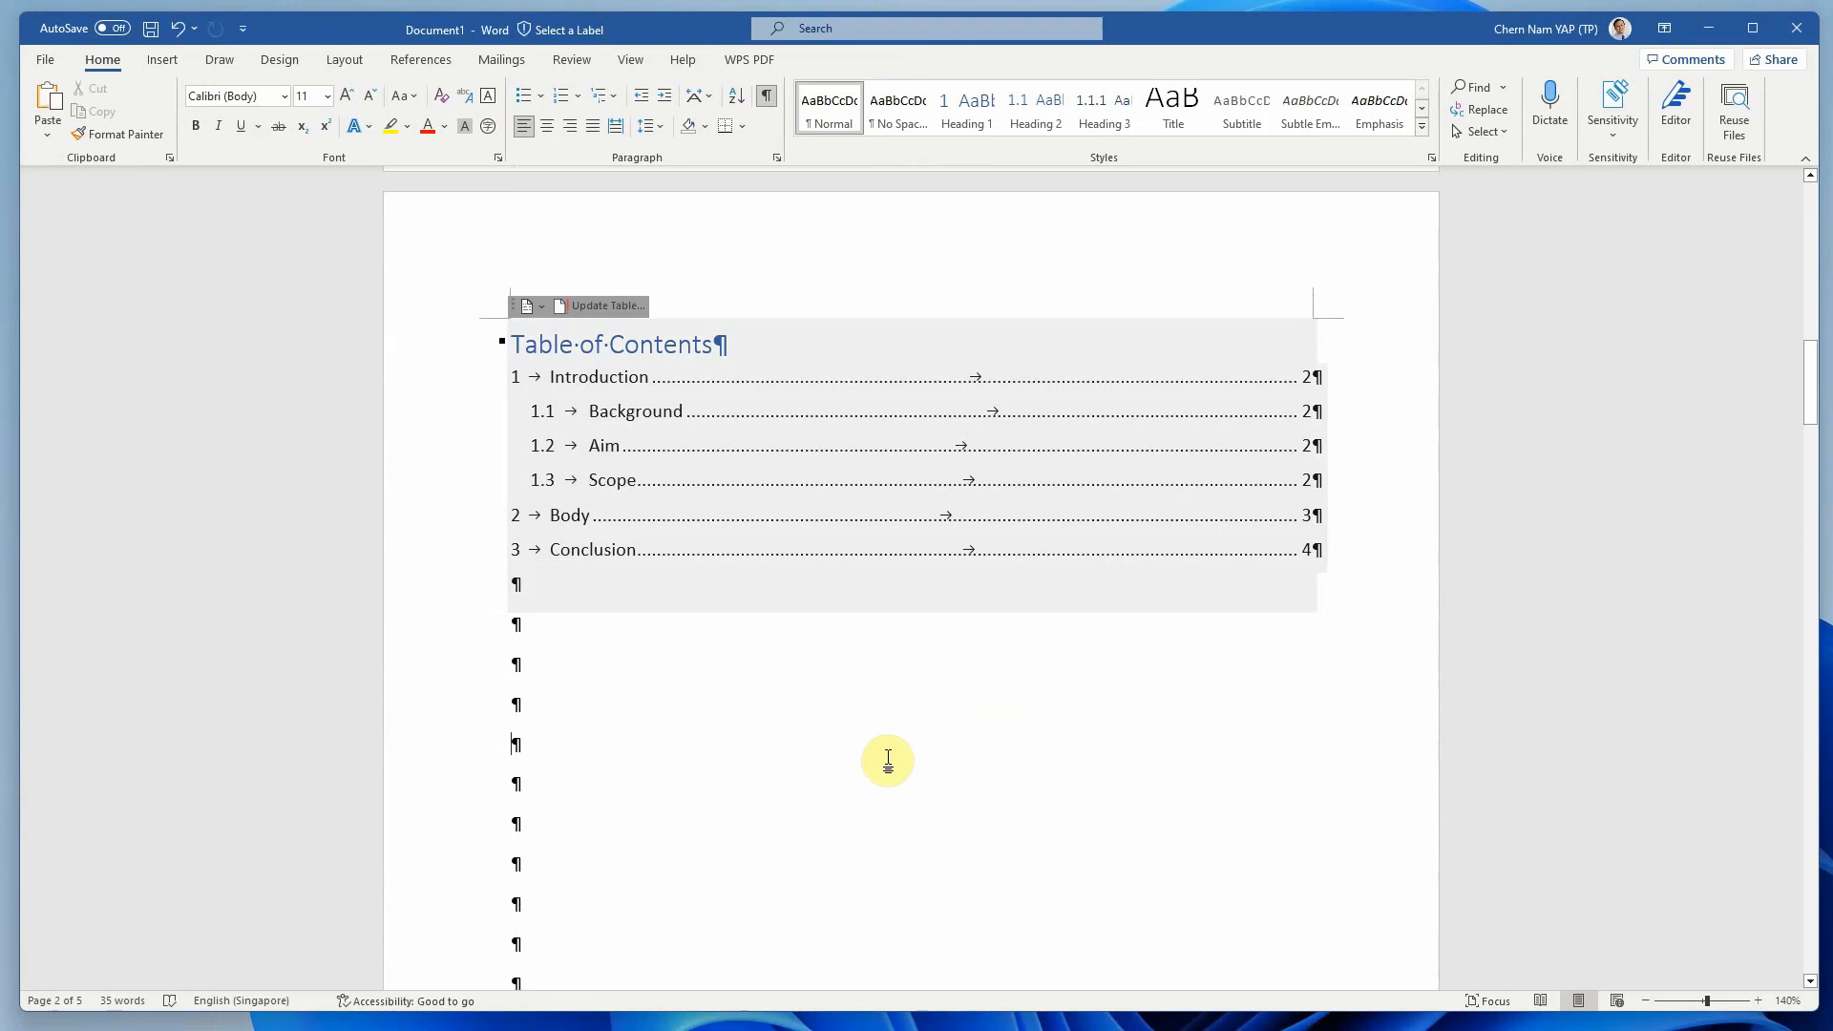
{"action": "scroll", "coordinate": [890, 761], "scroll_direction": "down", "scroll_amount": 12}
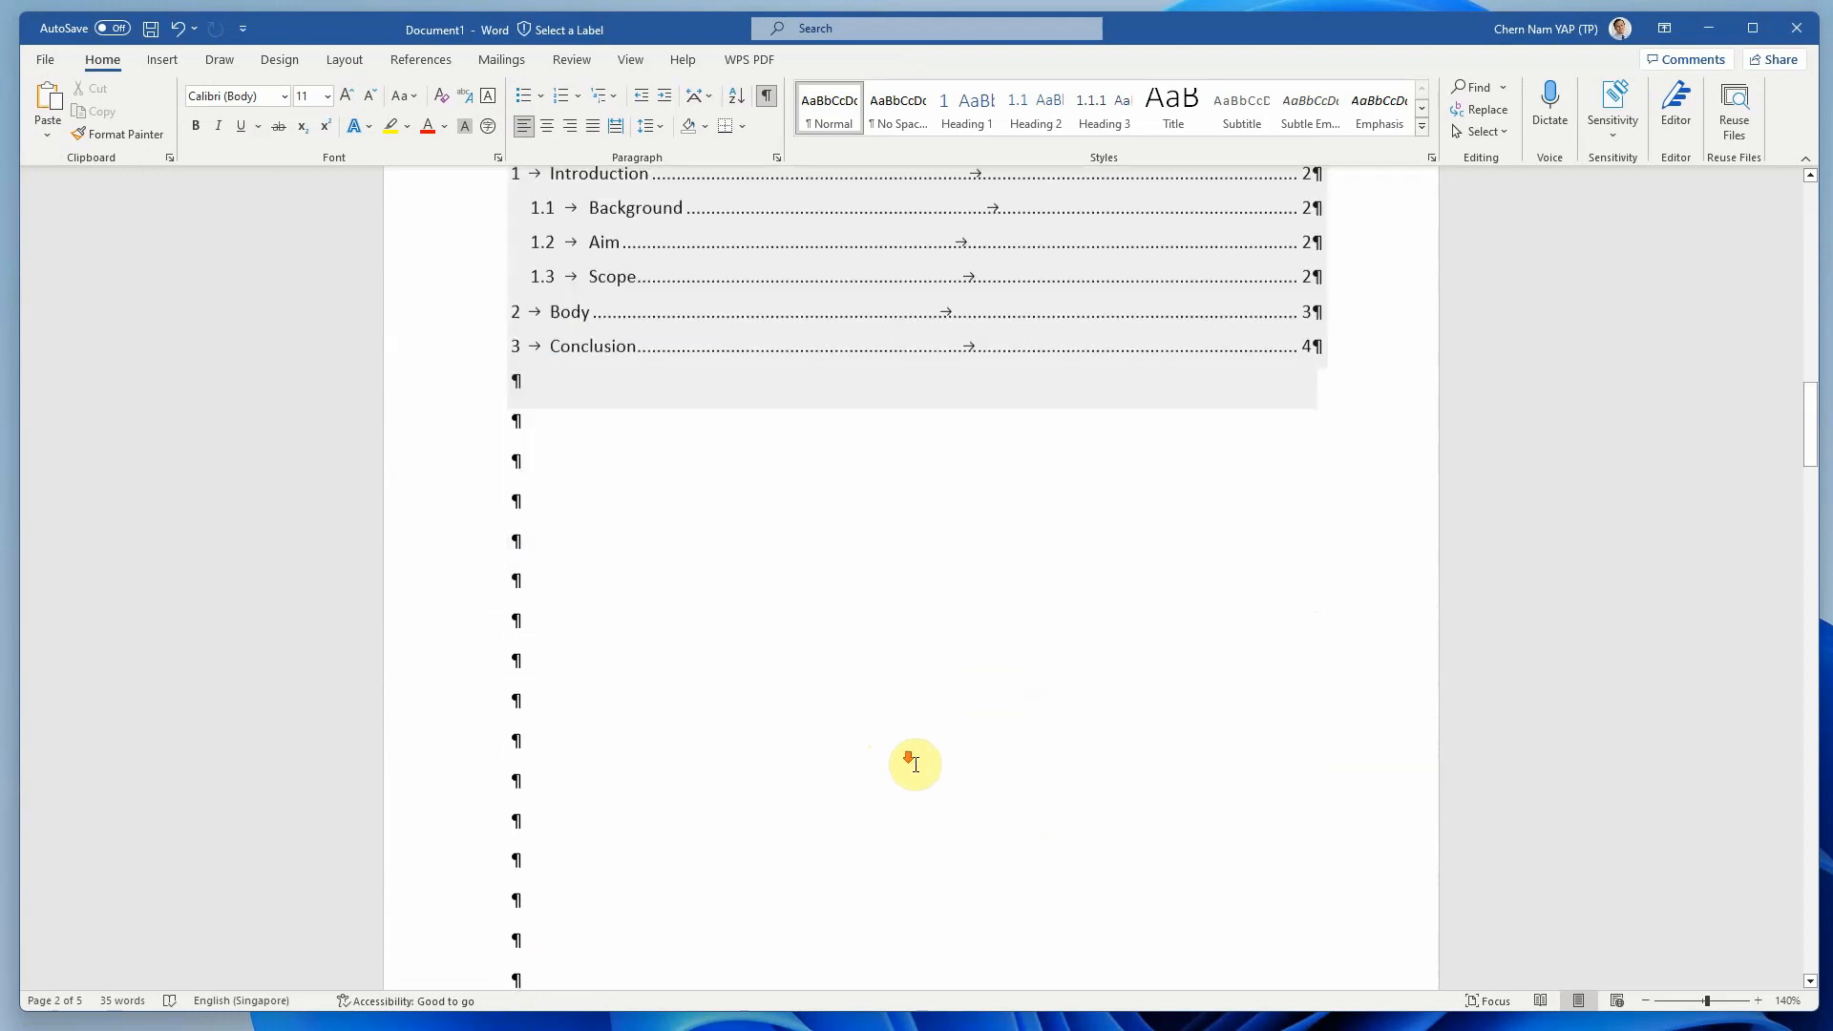
{"action": "scroll", "coordinate": [921, 765], "scroll_direction": "down", "scroll_amount": 4}
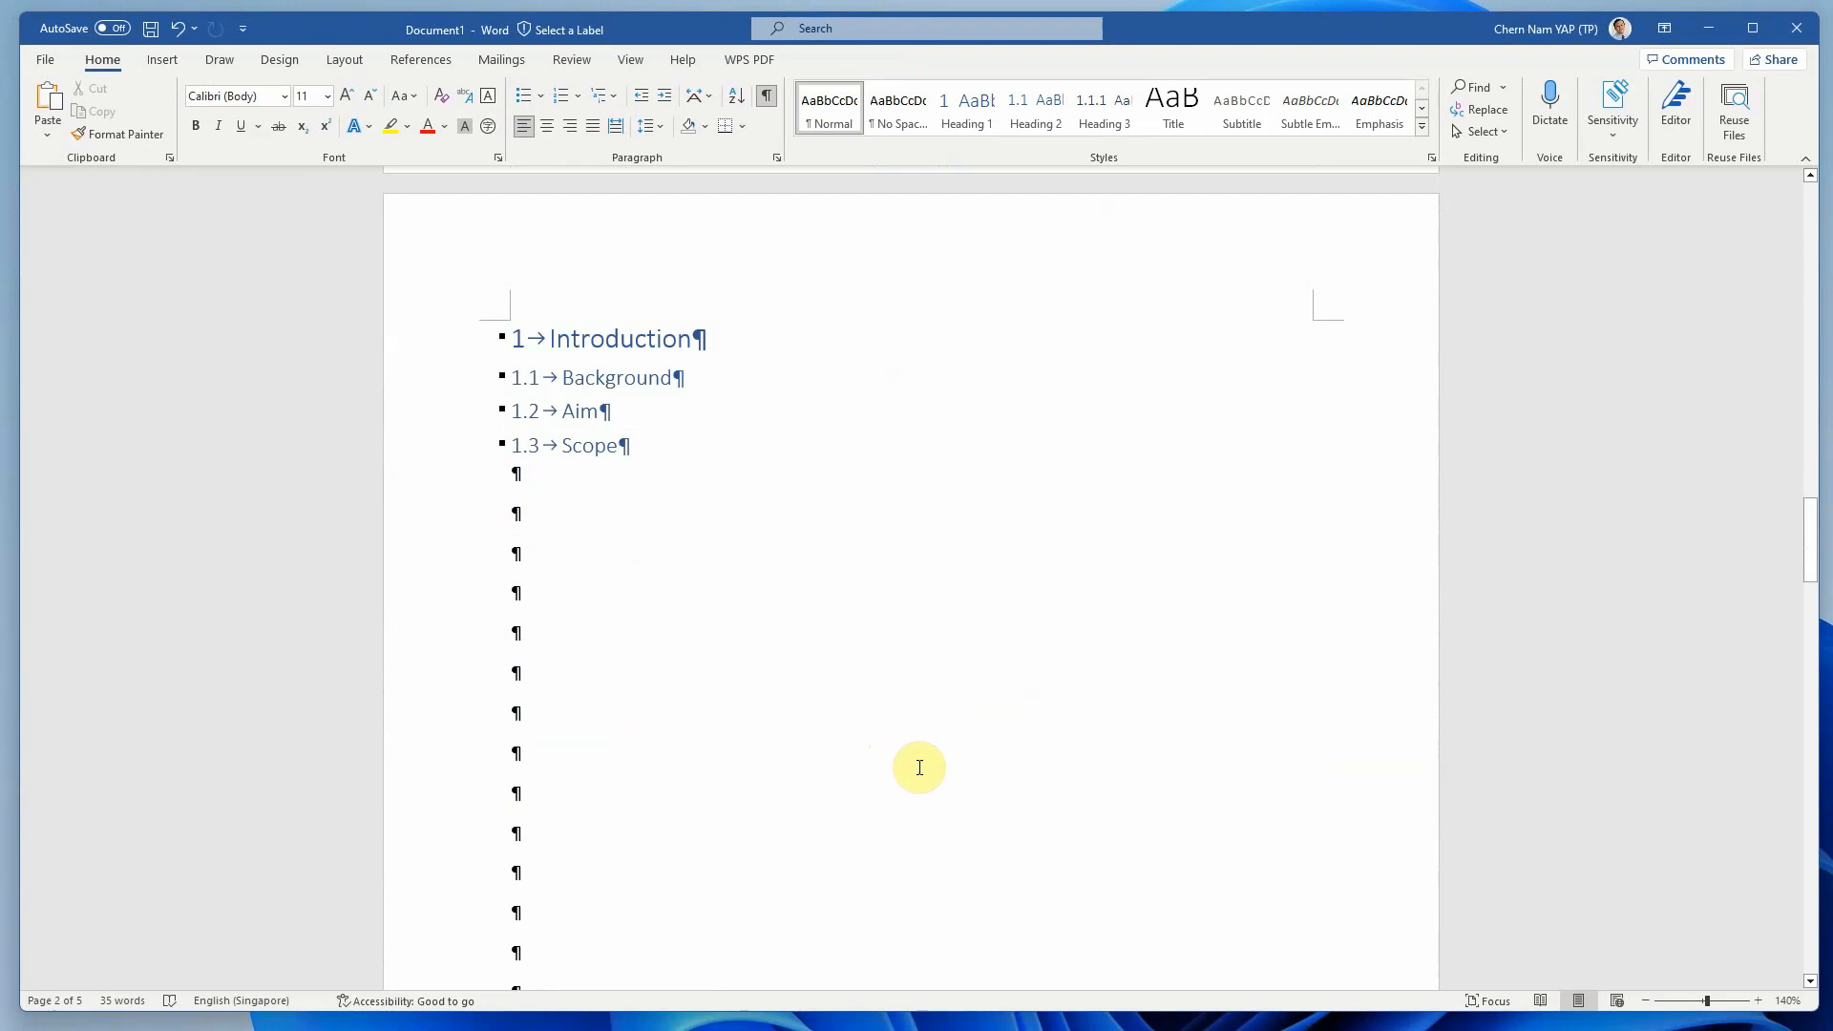
{"action": "scroll", "coordinate": [926, 668], "scroll_direction": "up", "scroll_amount": 2}
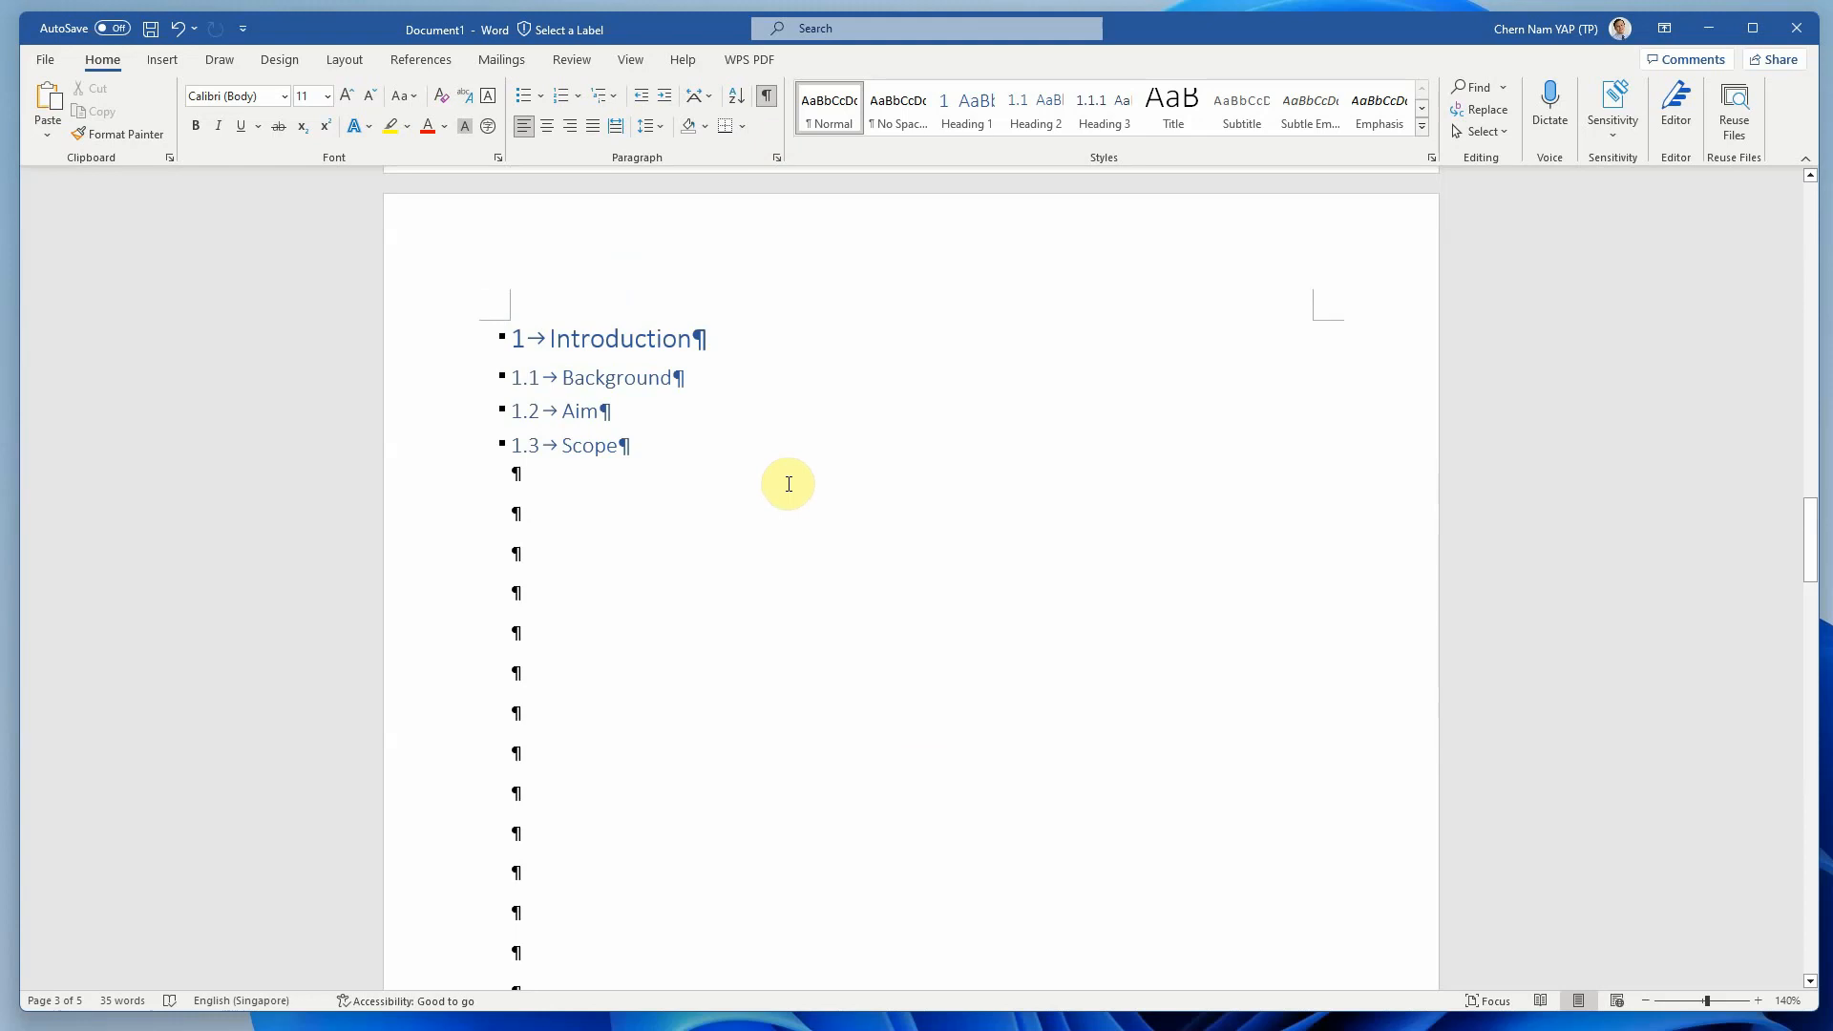
{"action": "scroll", "coordinate": [788, 484], "scroll_direction": "down", "scroll_amount": 5}
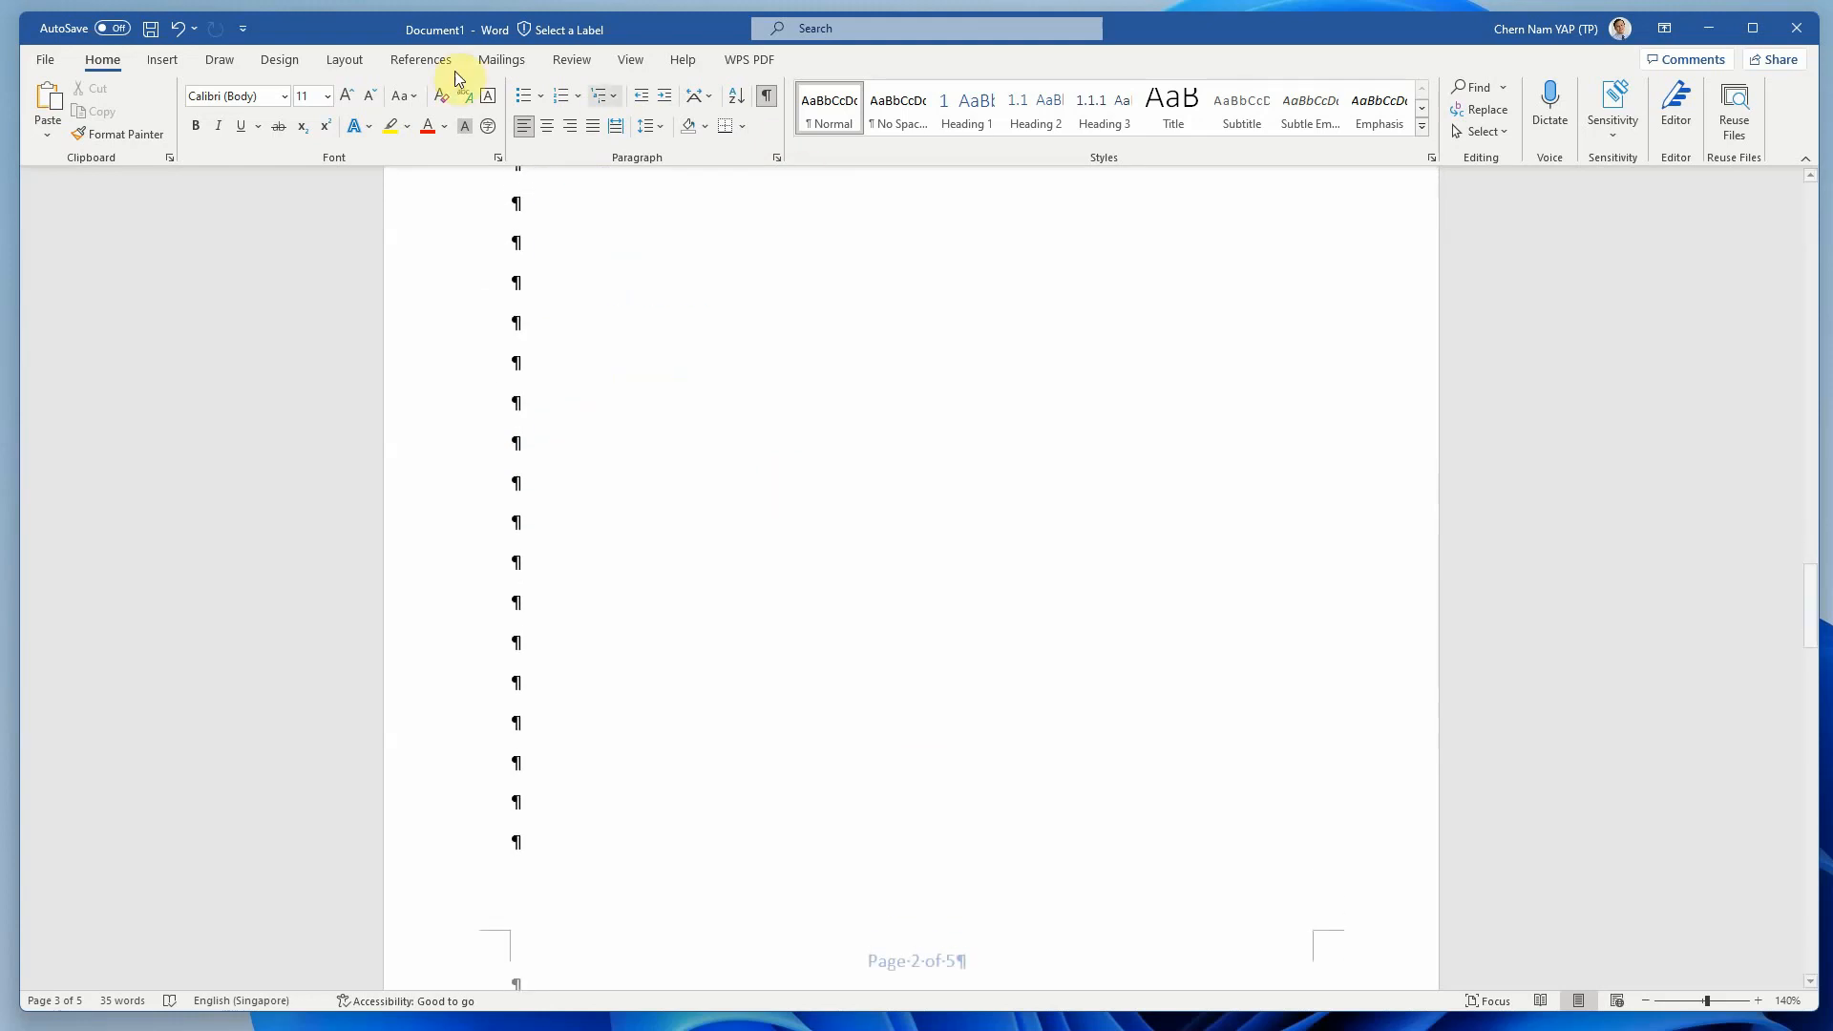
Create a new bibliography source in the Source Manager with the source type Document From Web site.
{"action": "left_click", "coordinate": [421, 71]}
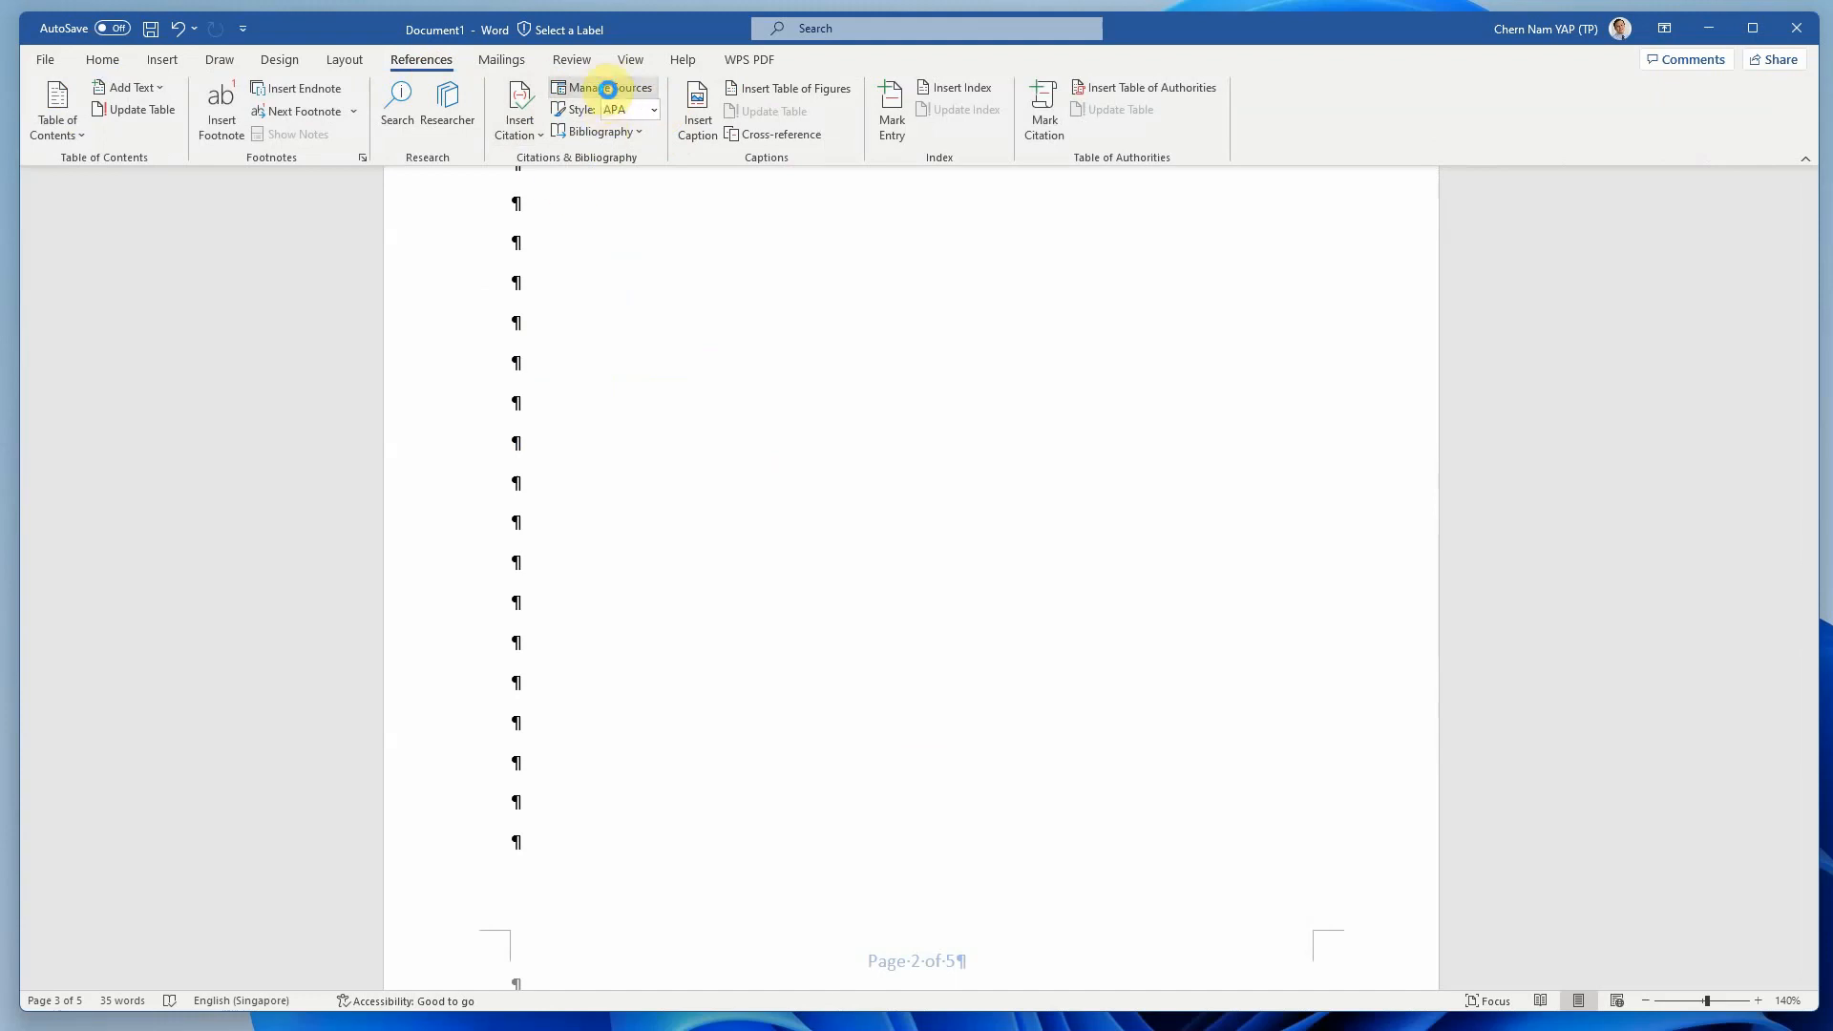
{"action": "left_click", "coordinate": [607, 89]}
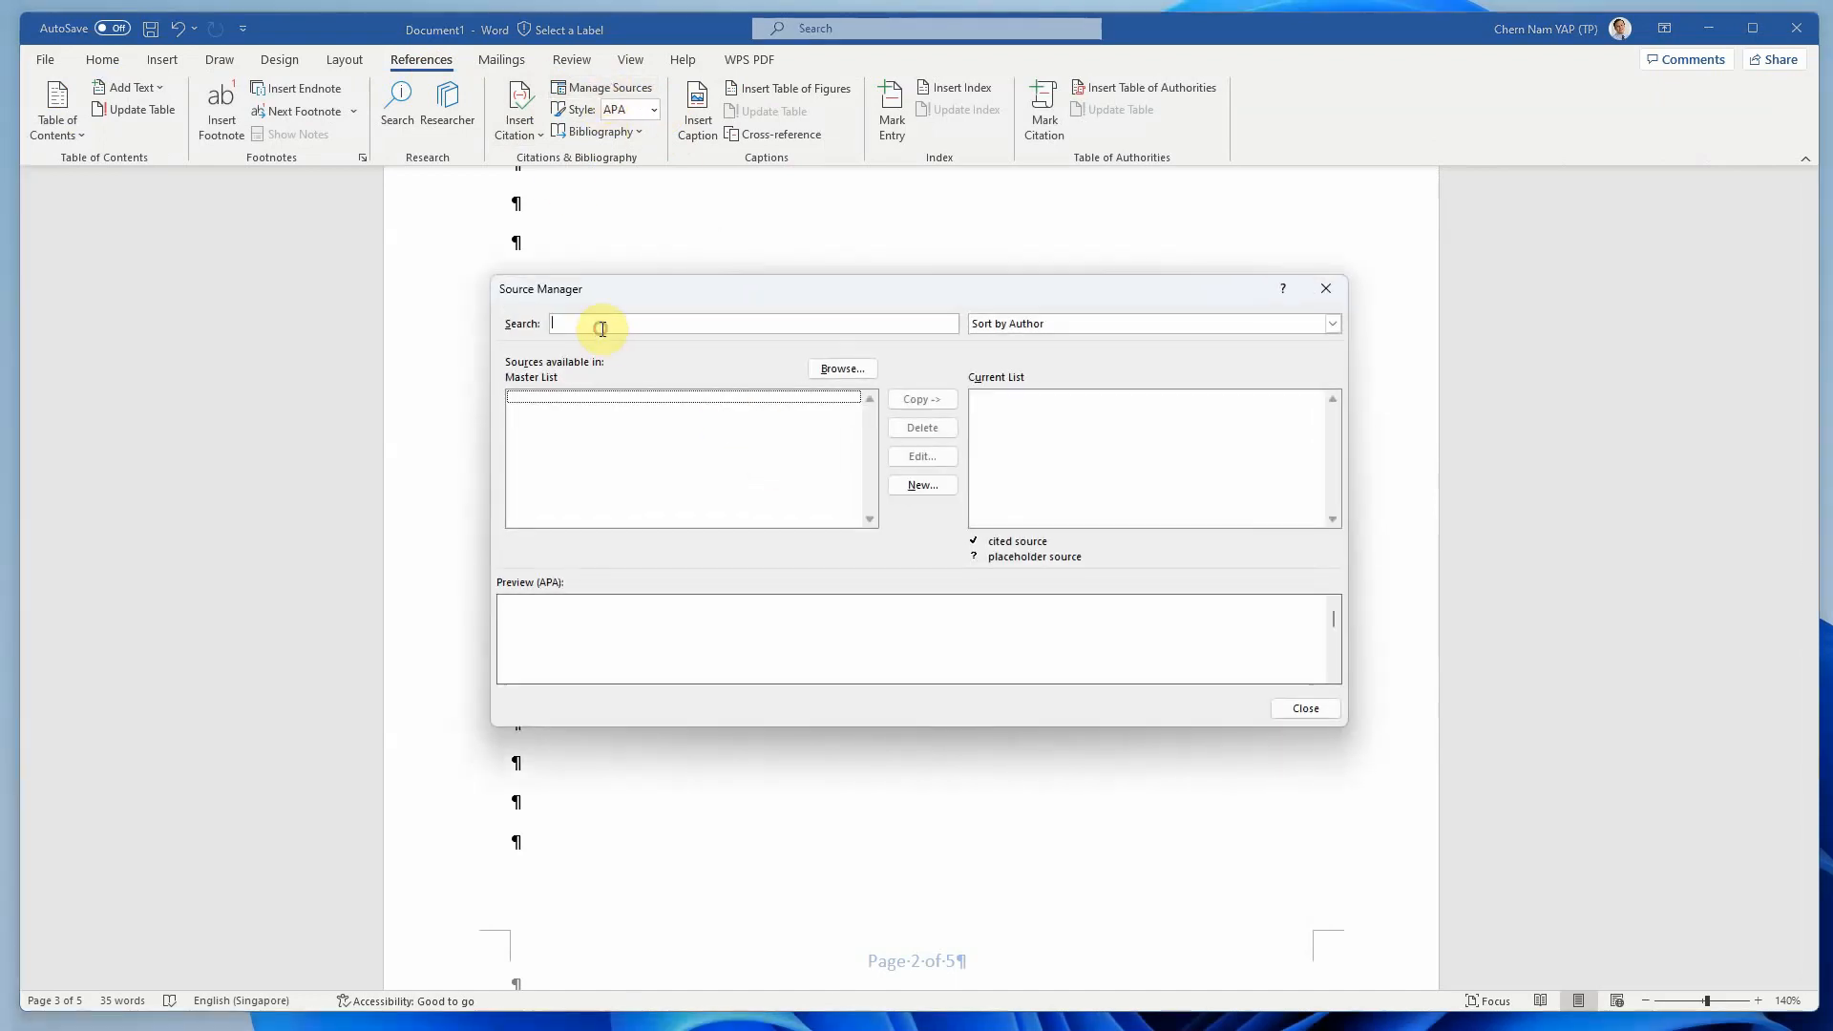
{"action": "left_click", "coordinate": [922, 485]}
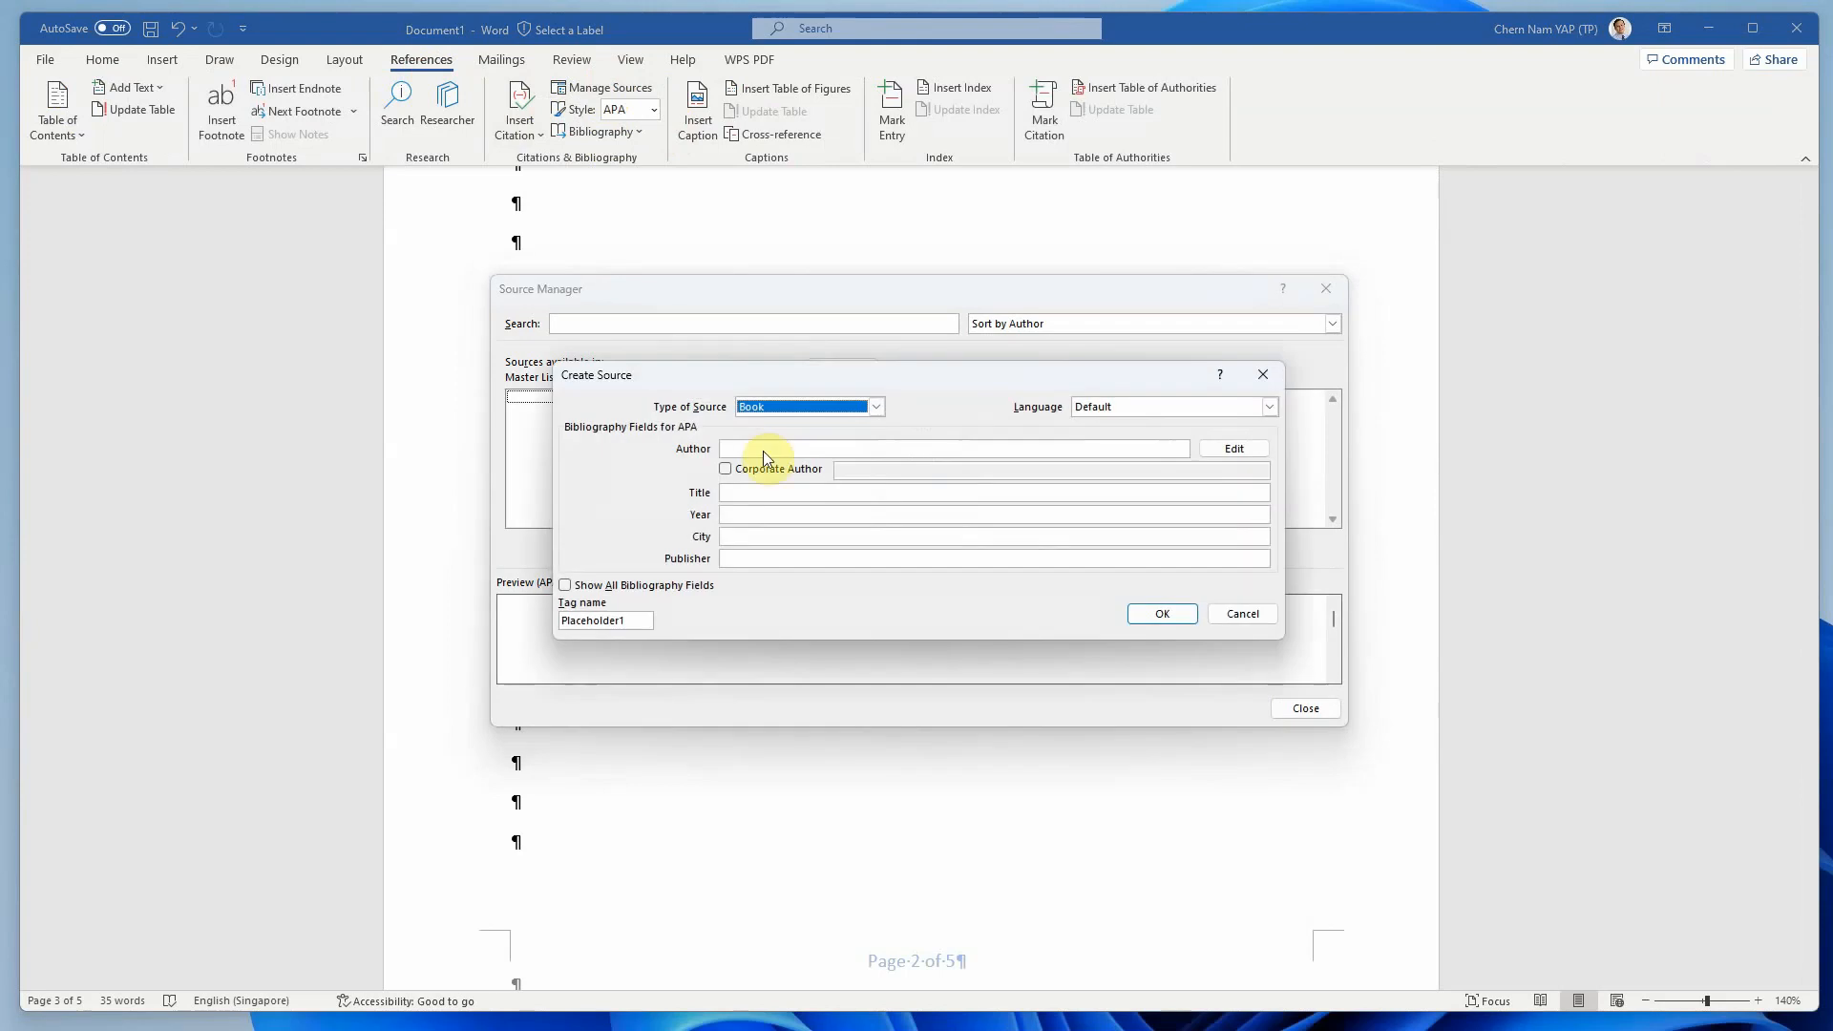
{"action": "left_click", "coordinate": [852, 410]}
{"action": "scroll", "coordinate": [828, 478], "scroll_direction": "down", "scroll_amount": 4}
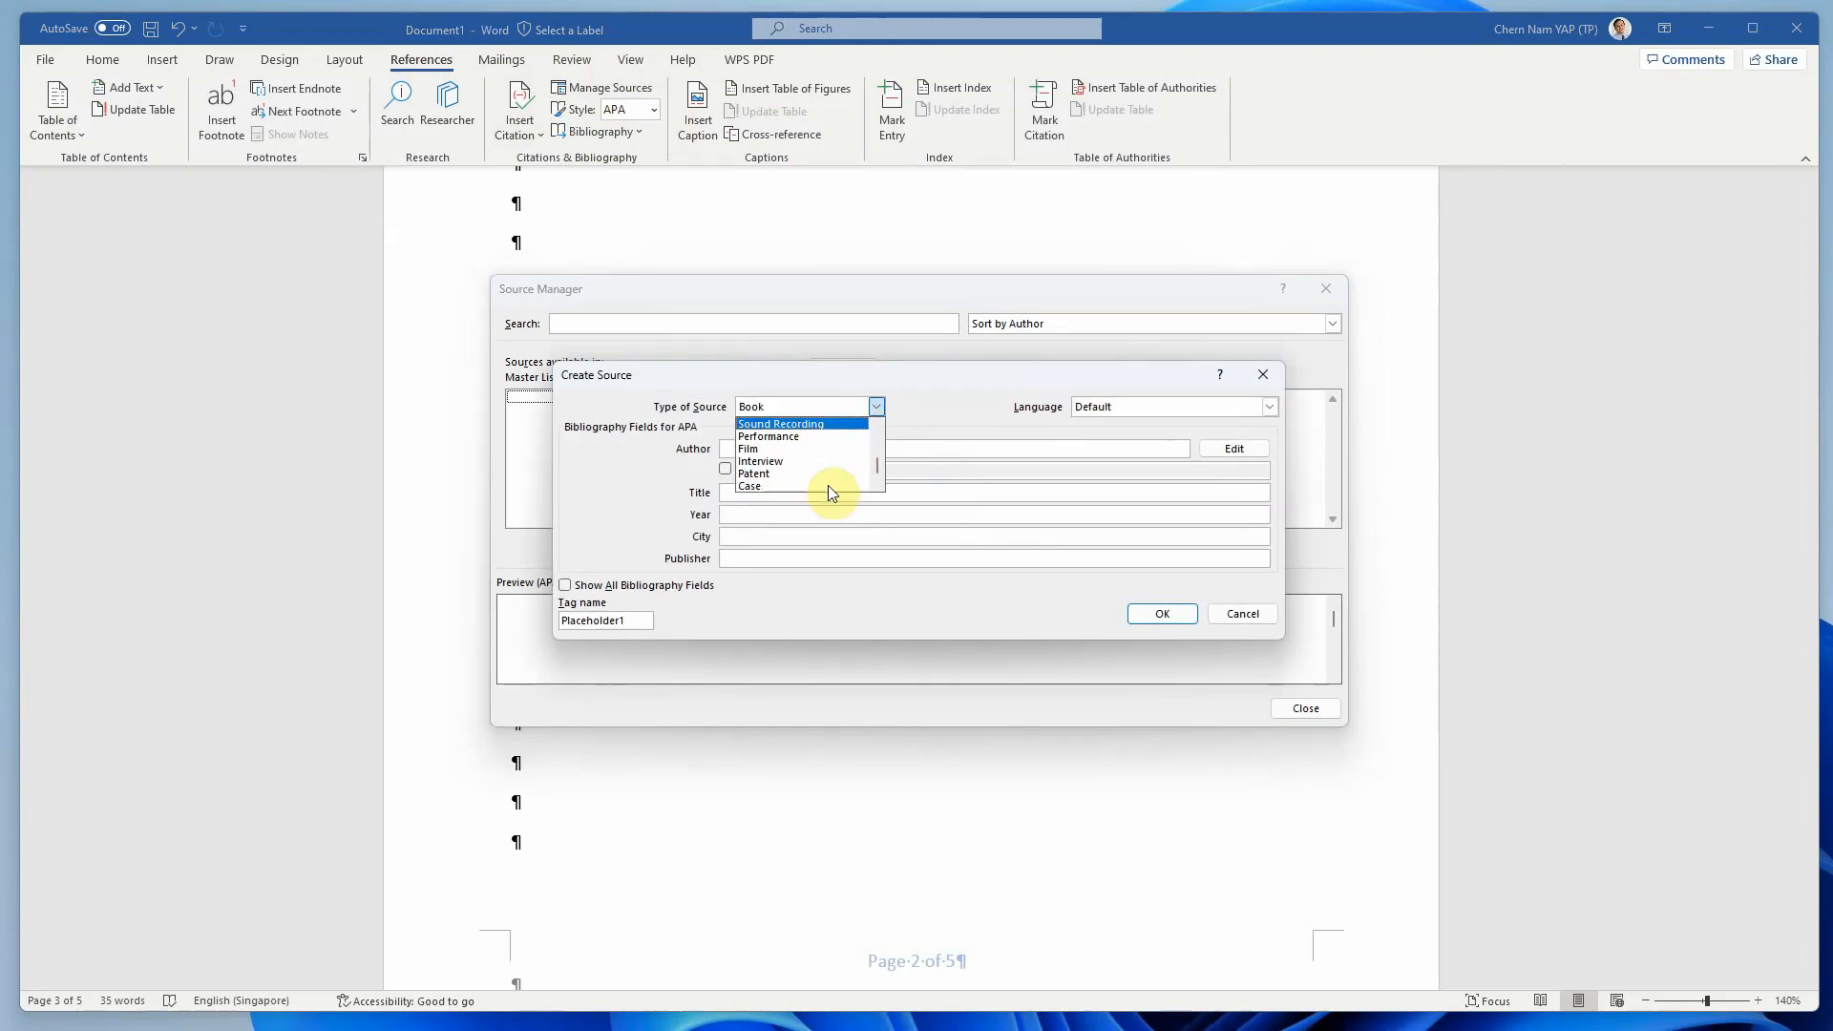
{"action": "scroll", "coordinate": [827, 485], "scroll_direction": "up", "scroll_amount": 2}
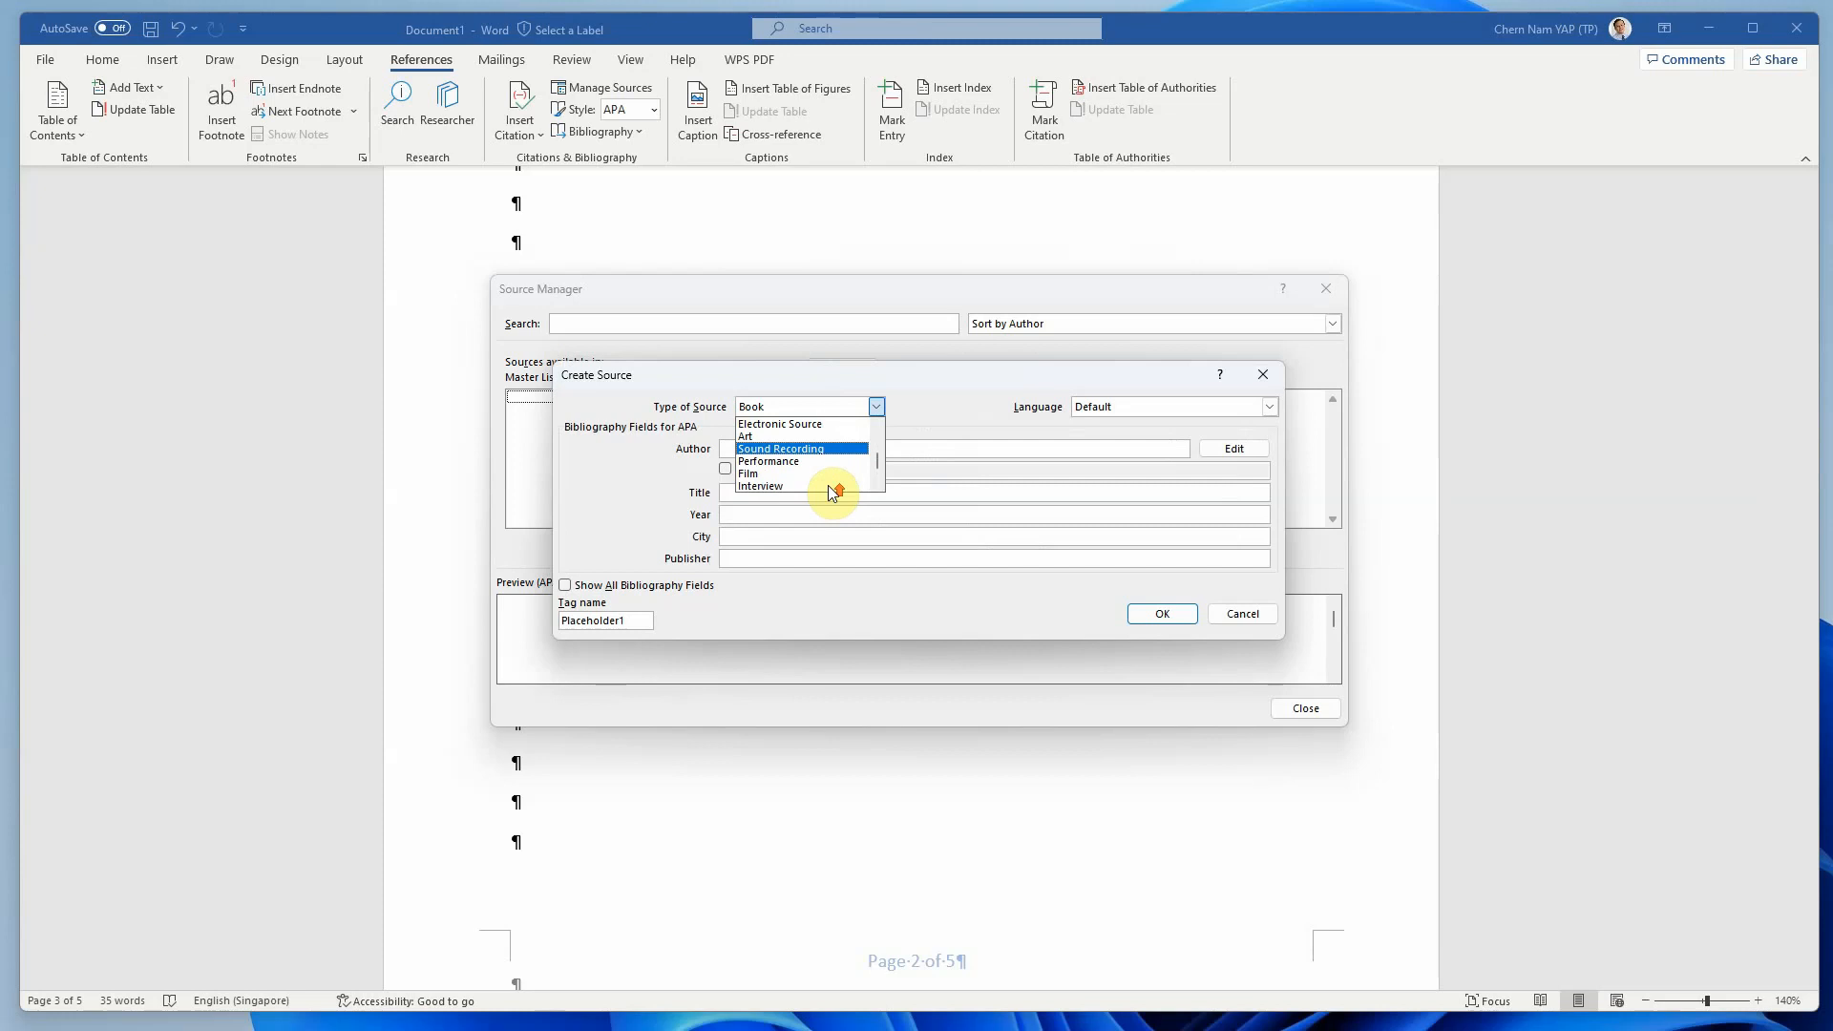
{"action": "scroll", "coordinate": [828, 485], "scroll_direction": "up", "scroll_amount": 2}
{"action": "left_click", "coordinate": [802, 435]}
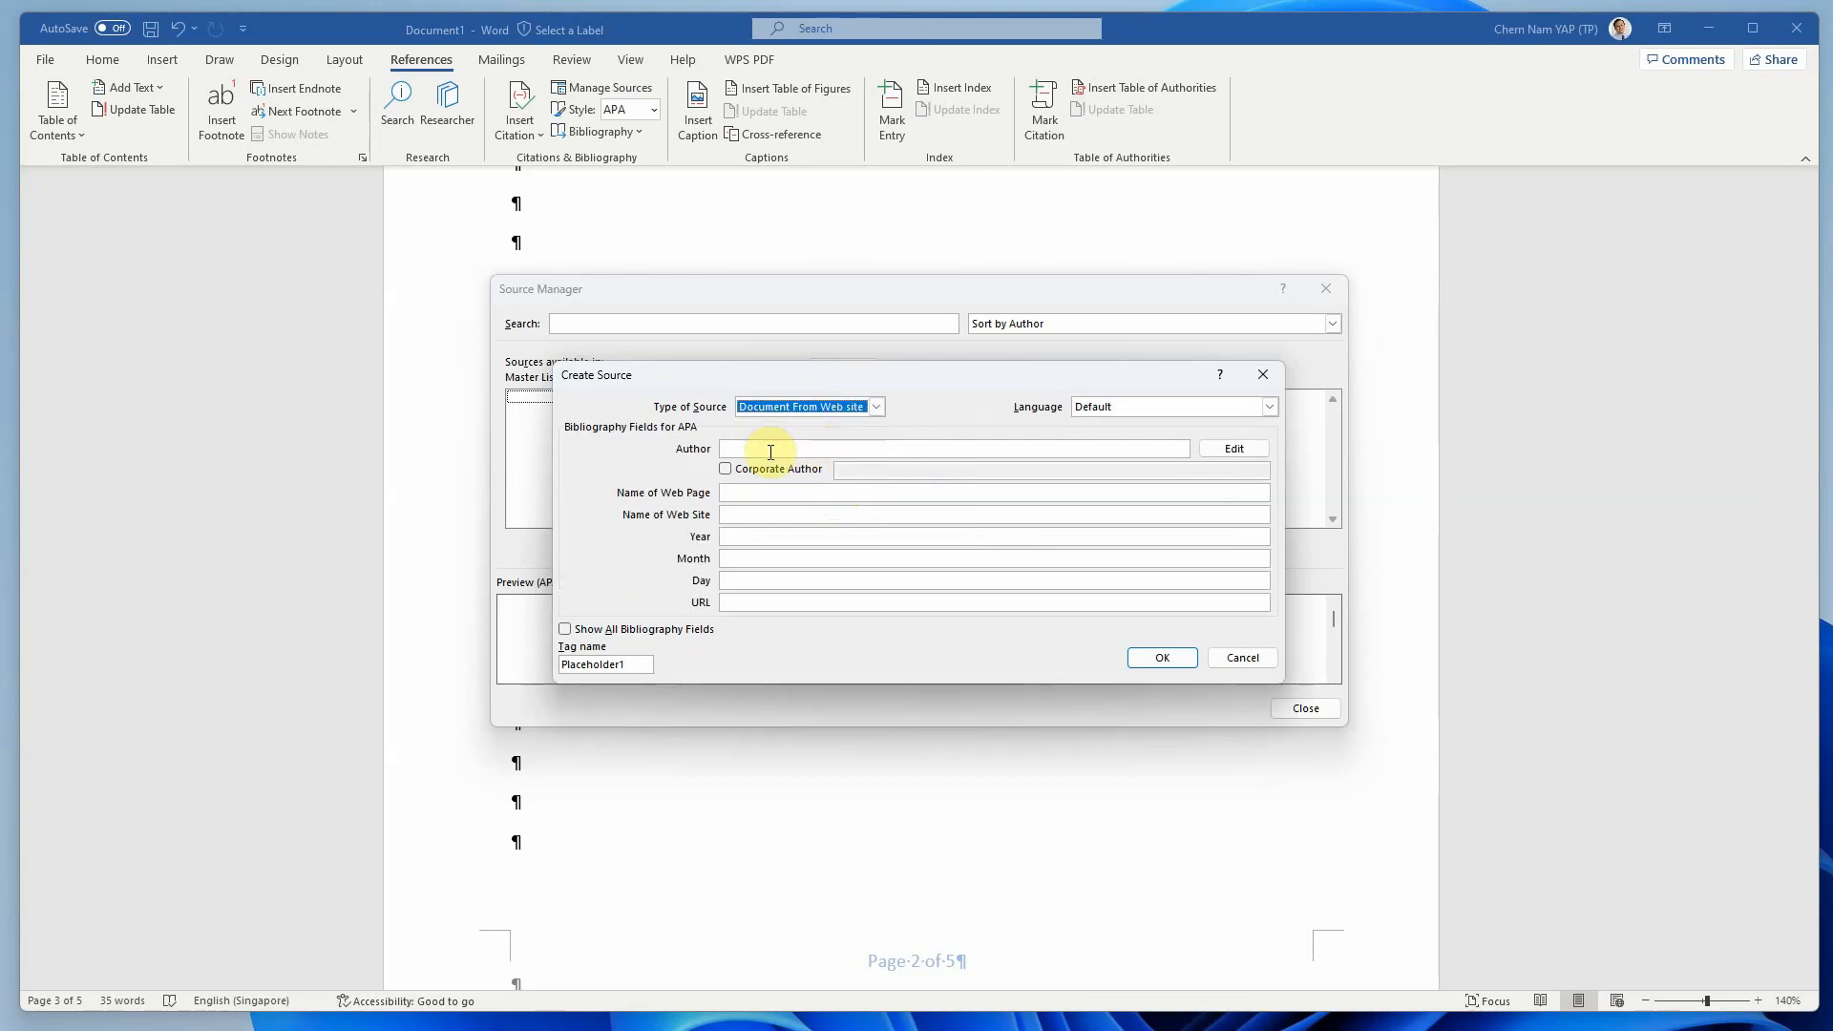
{"action": "left_click", "coordinate": [770, 451]}
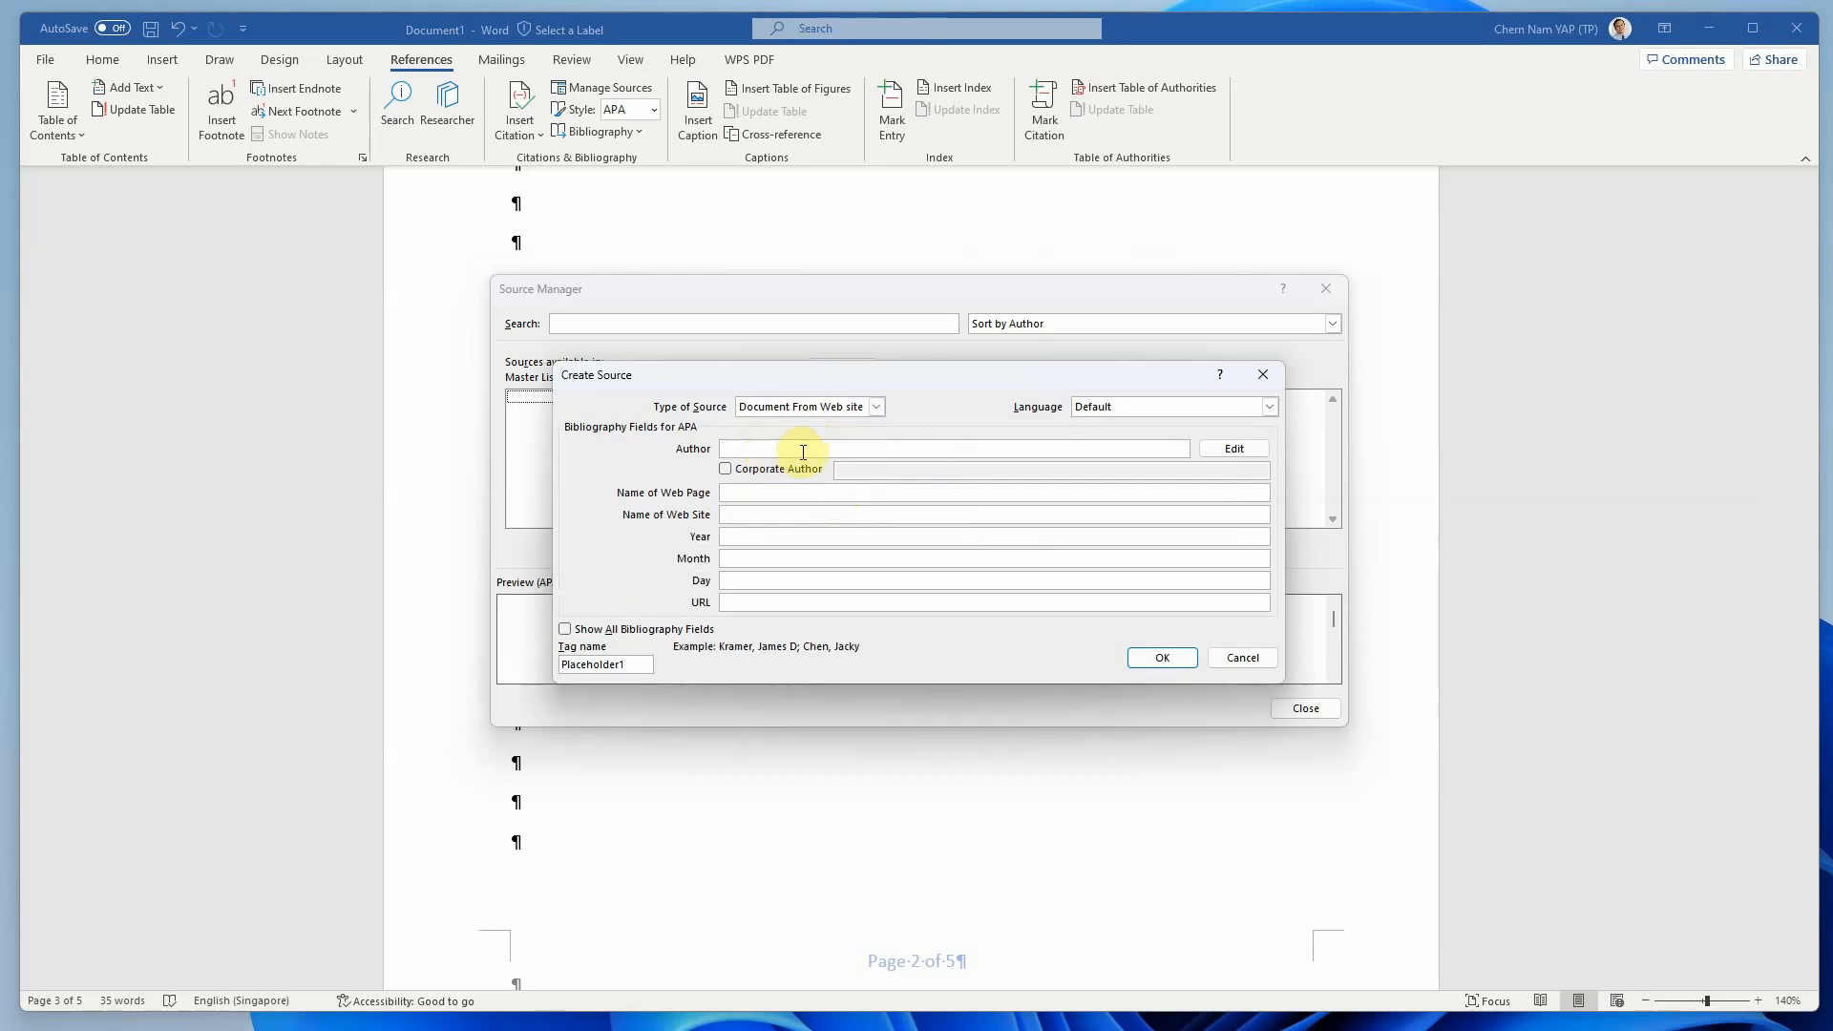
{"action": "type", "text": "Jihn"}
{"action": "key", "text": "BackSpace"}
{"action": "key", "text": "BackSpace"}
{"action": "type", "text": "ohn"}
{"action": "left_click", "coordinate": [805, 493]}
{"action": "type", "text": "www.google.com"}
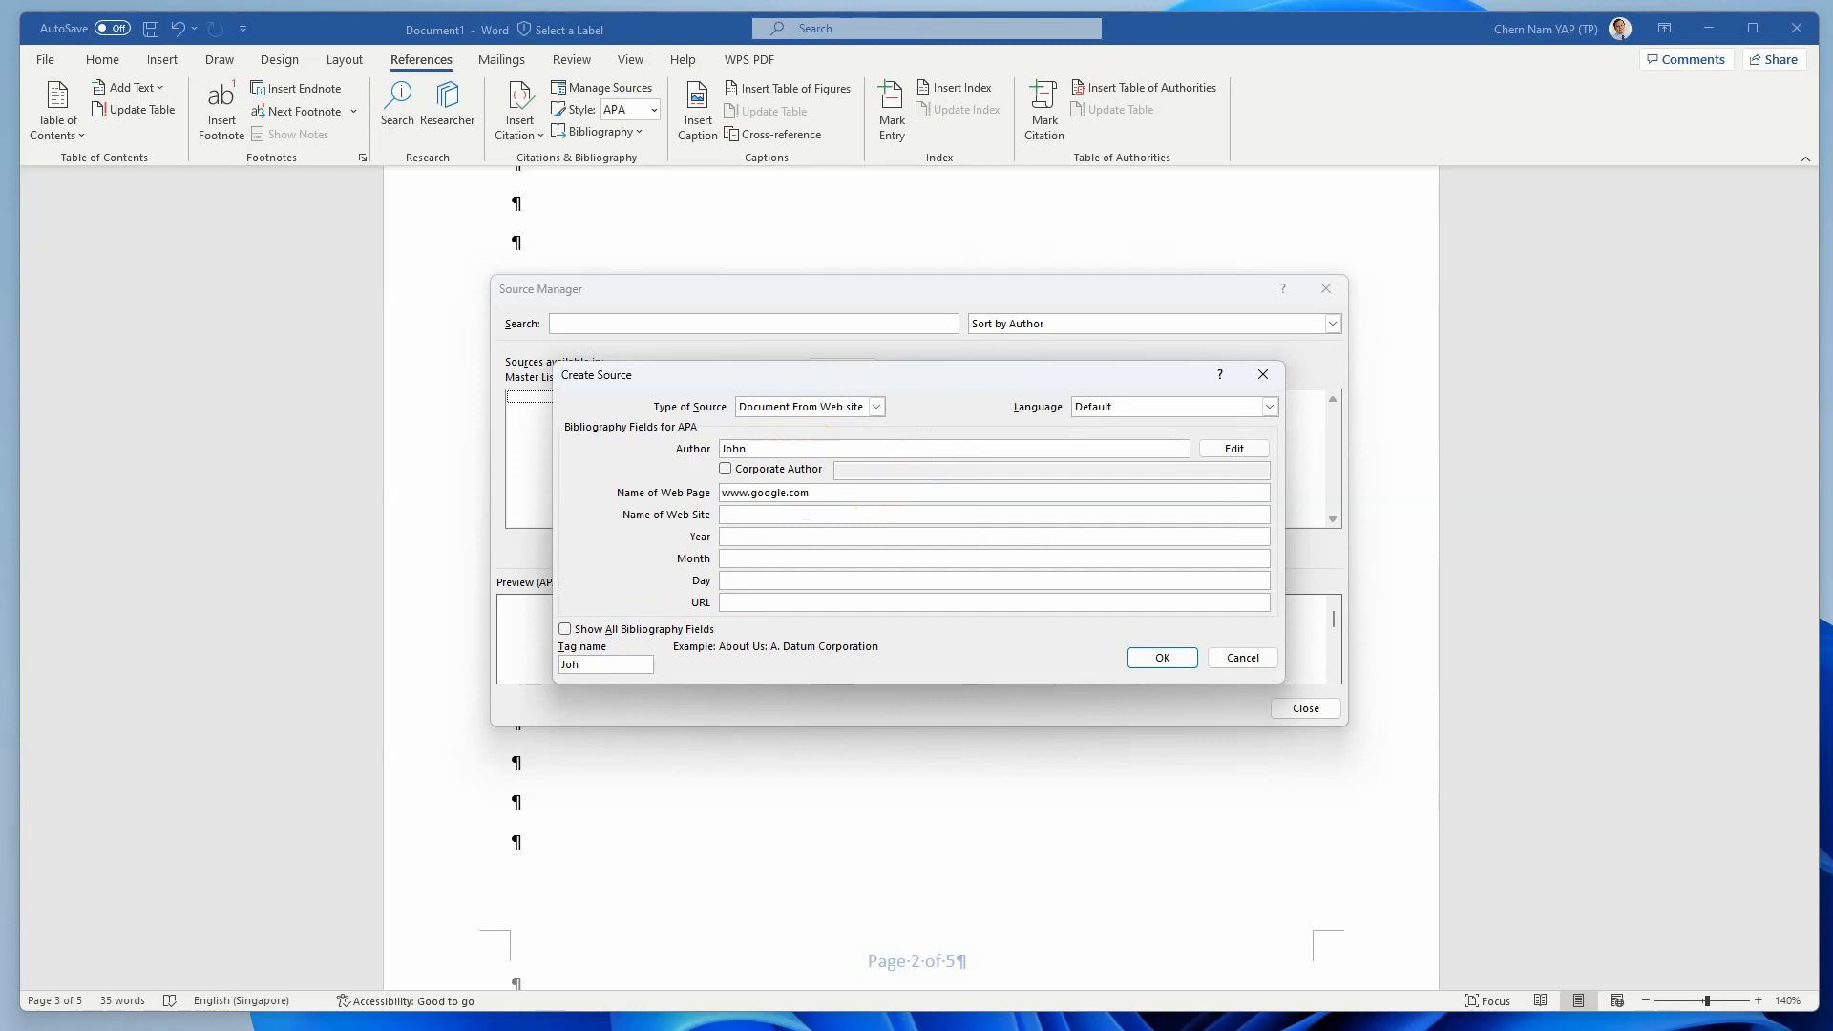
{"action": "left_click", "coordinate": [1165, 657]}
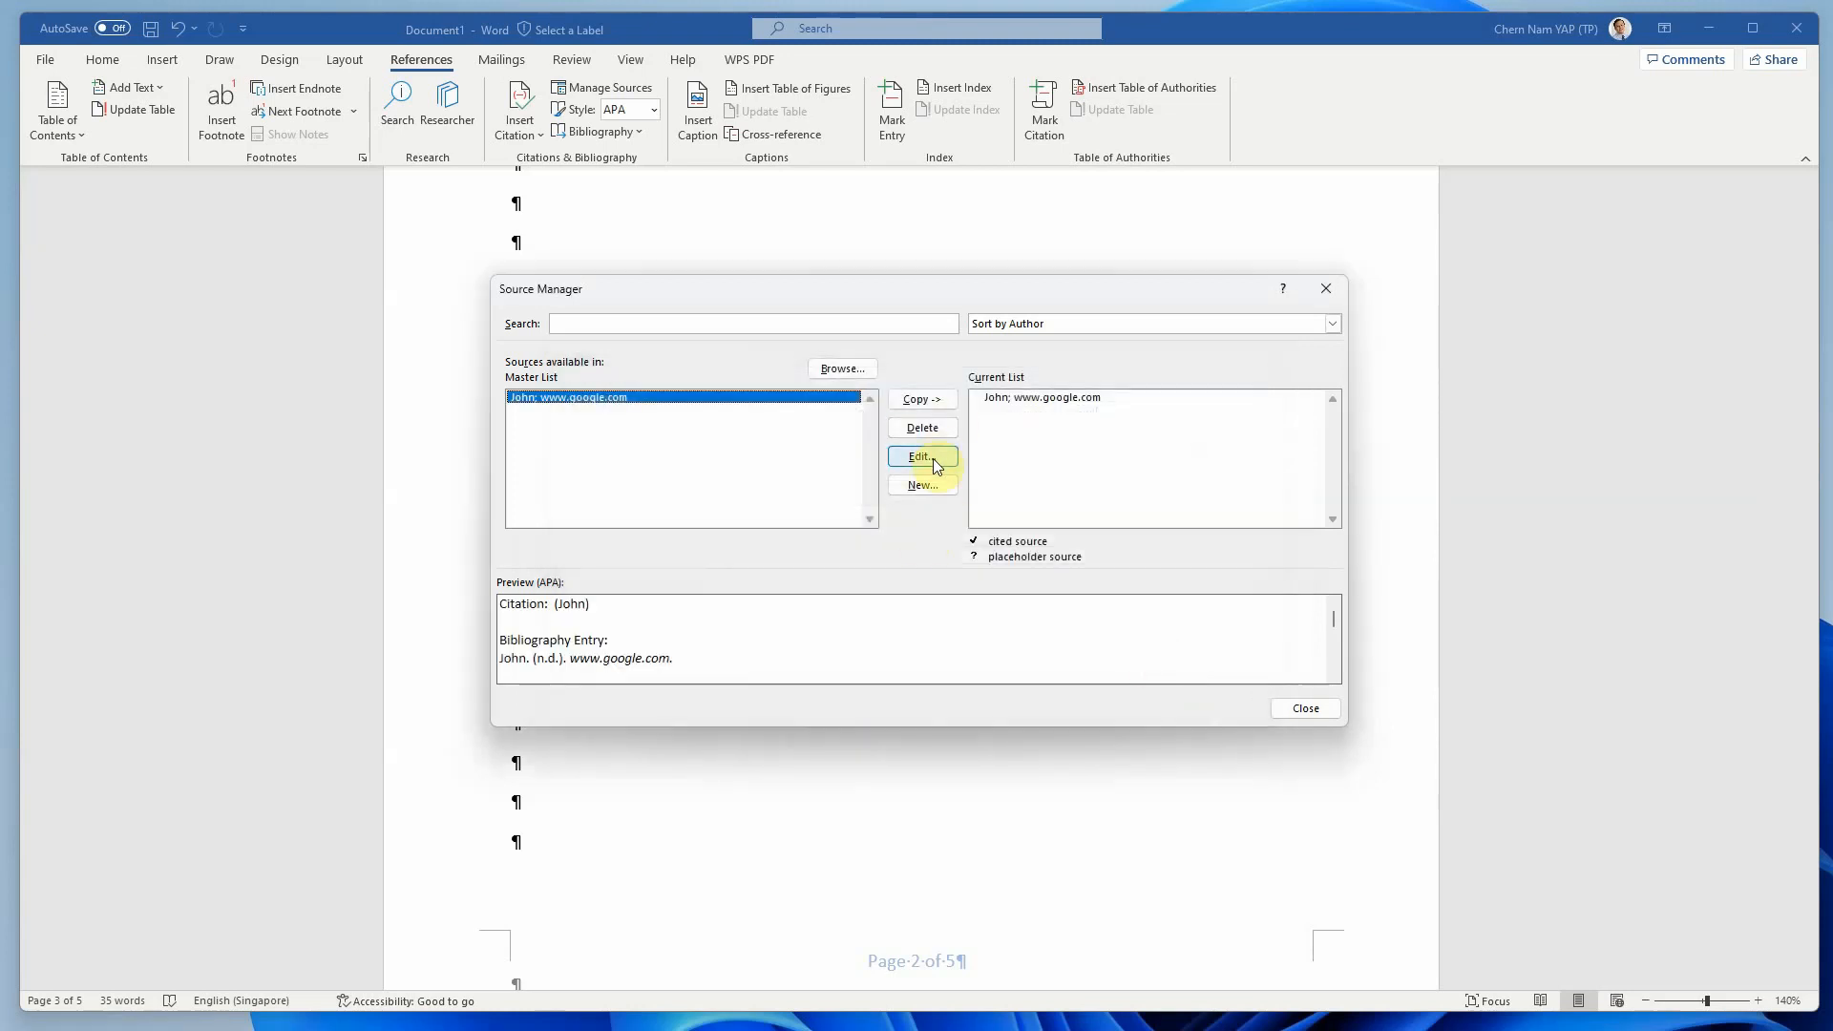
Create a second source of type Journal Article and enter the author's name.
{"action": "left_click", "coordinate": [924, 487]}
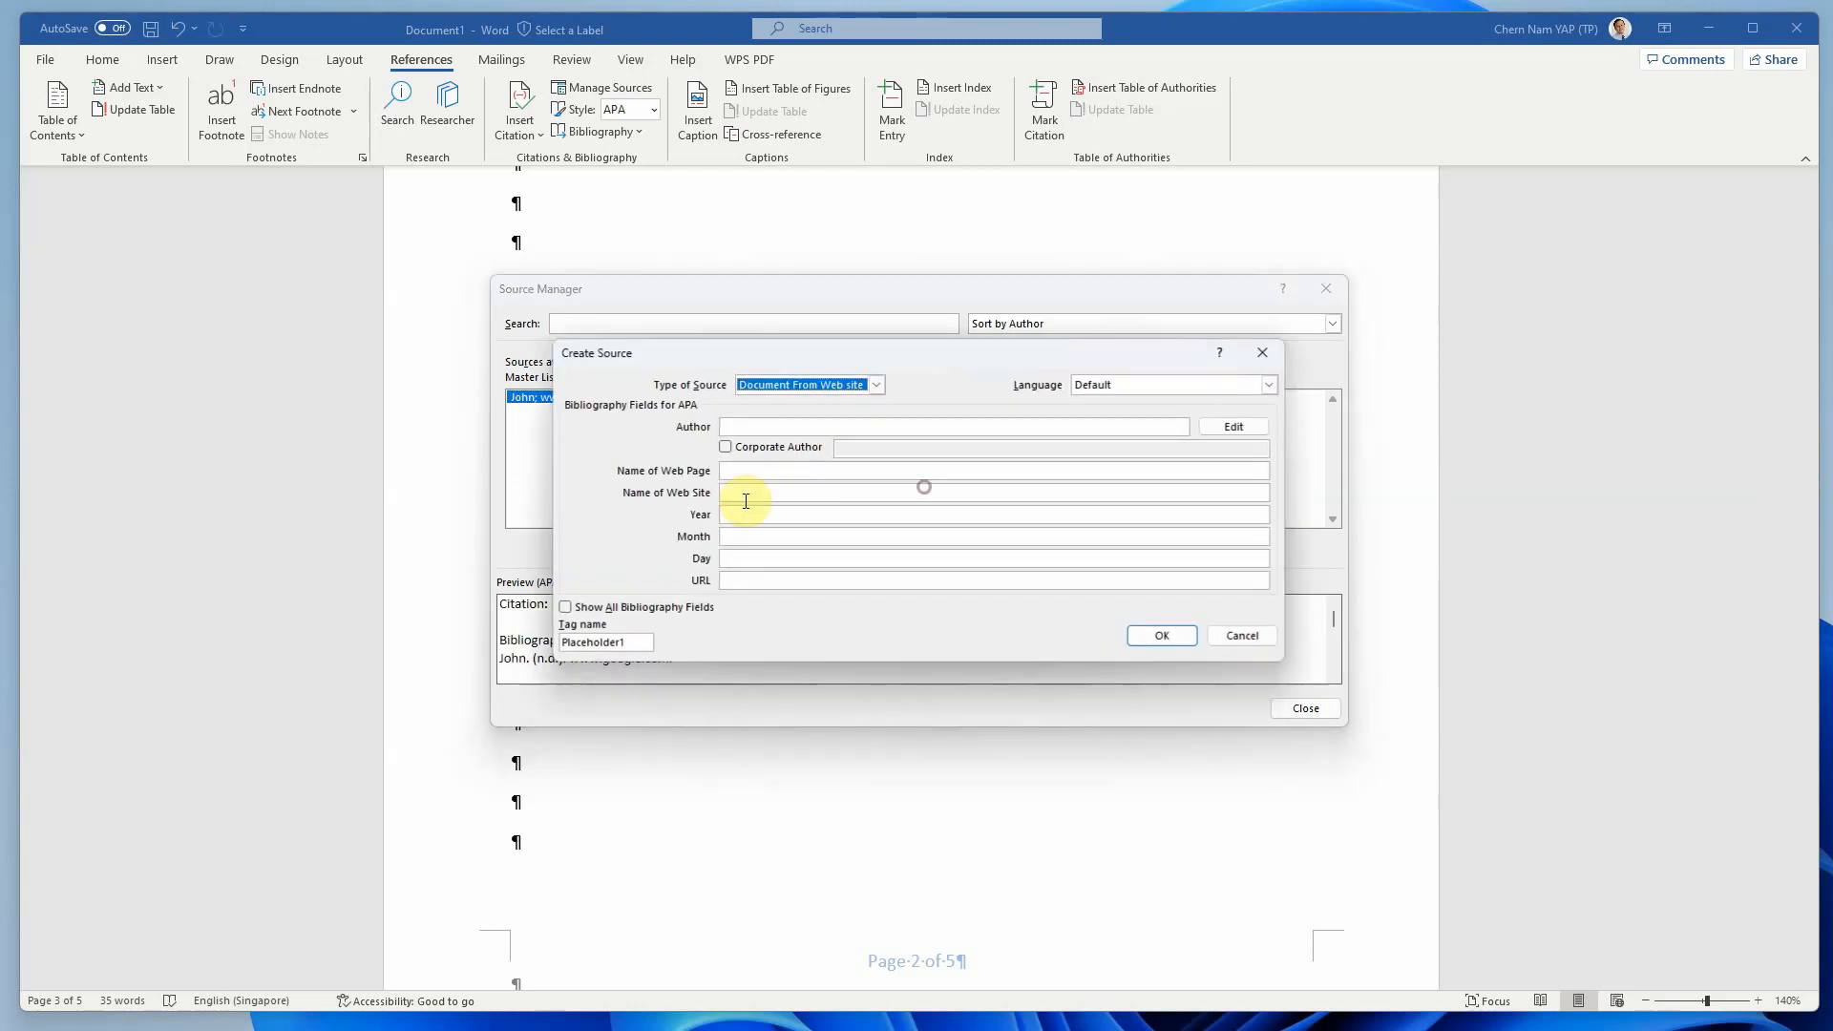
{"action": "left_click", "coordinate": [805, 427]}
{"action": "type", "text": "Mry"}
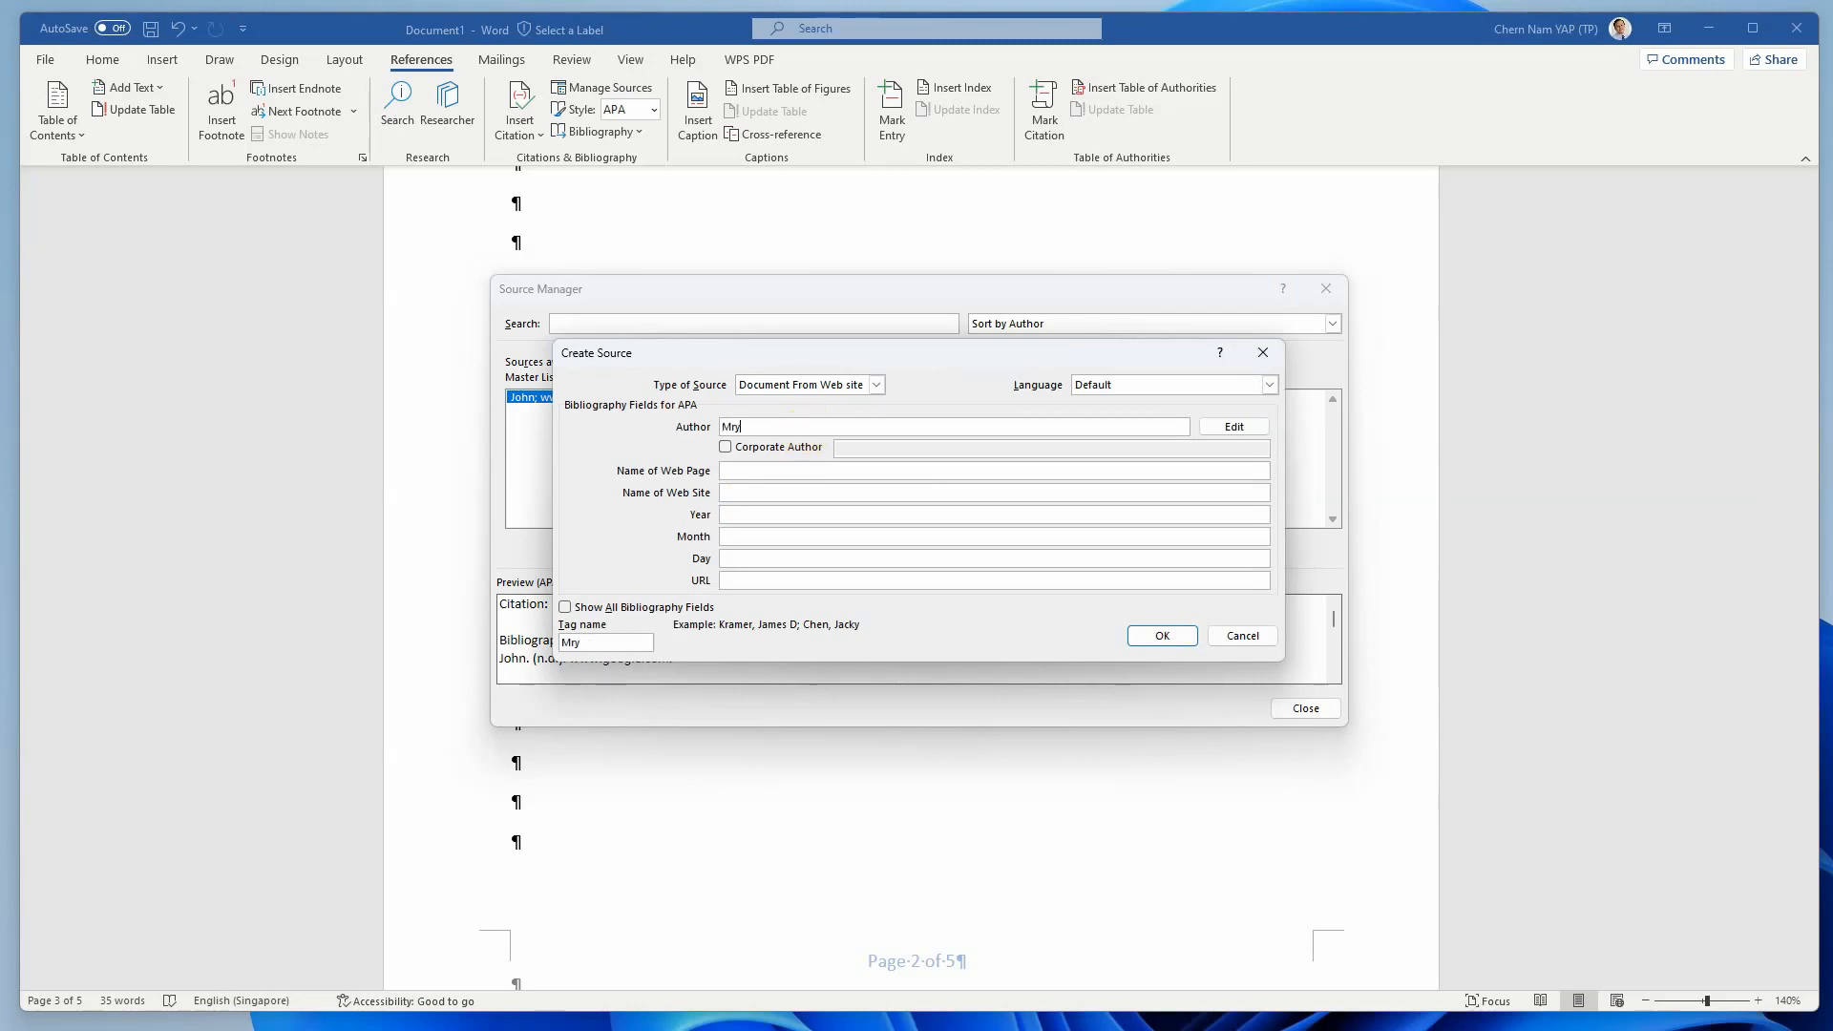
{"action": "left_click", "coordinate": [876, 385]}
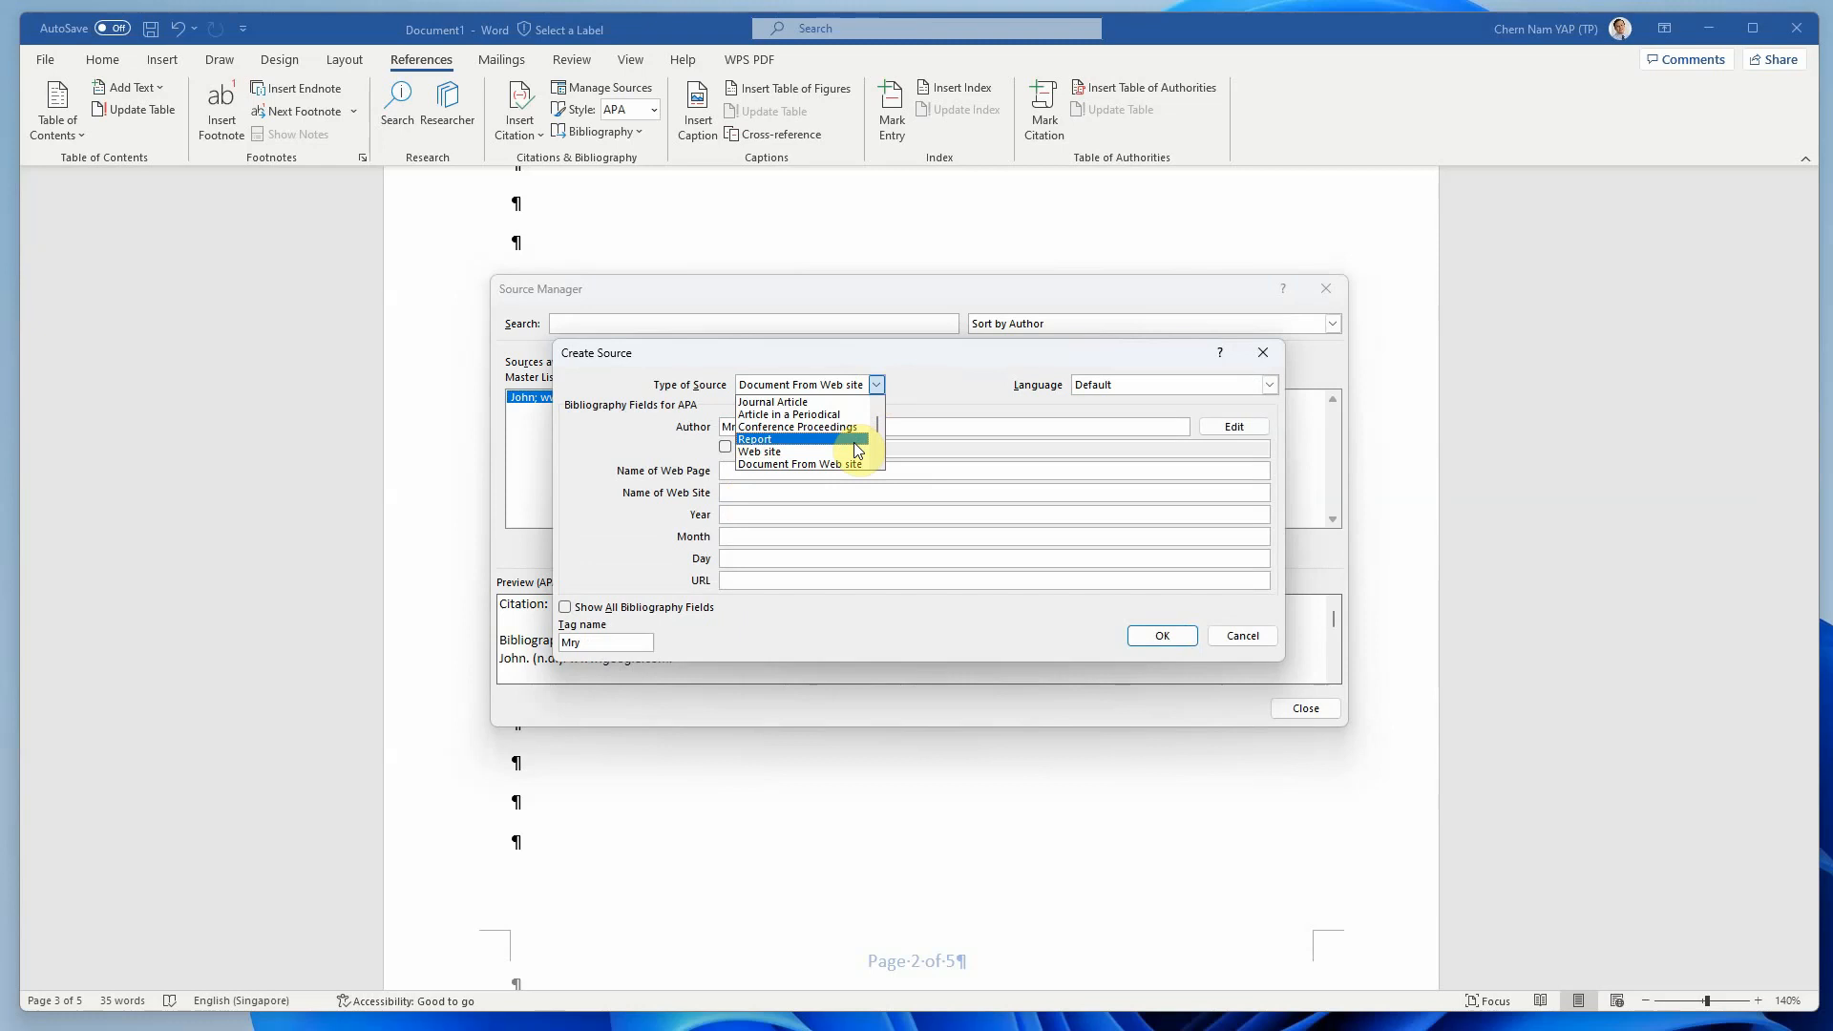
{"action": "scroll", "coordinate": [851, 444], "scroll_direction": "up", "scroll_amount": 1}
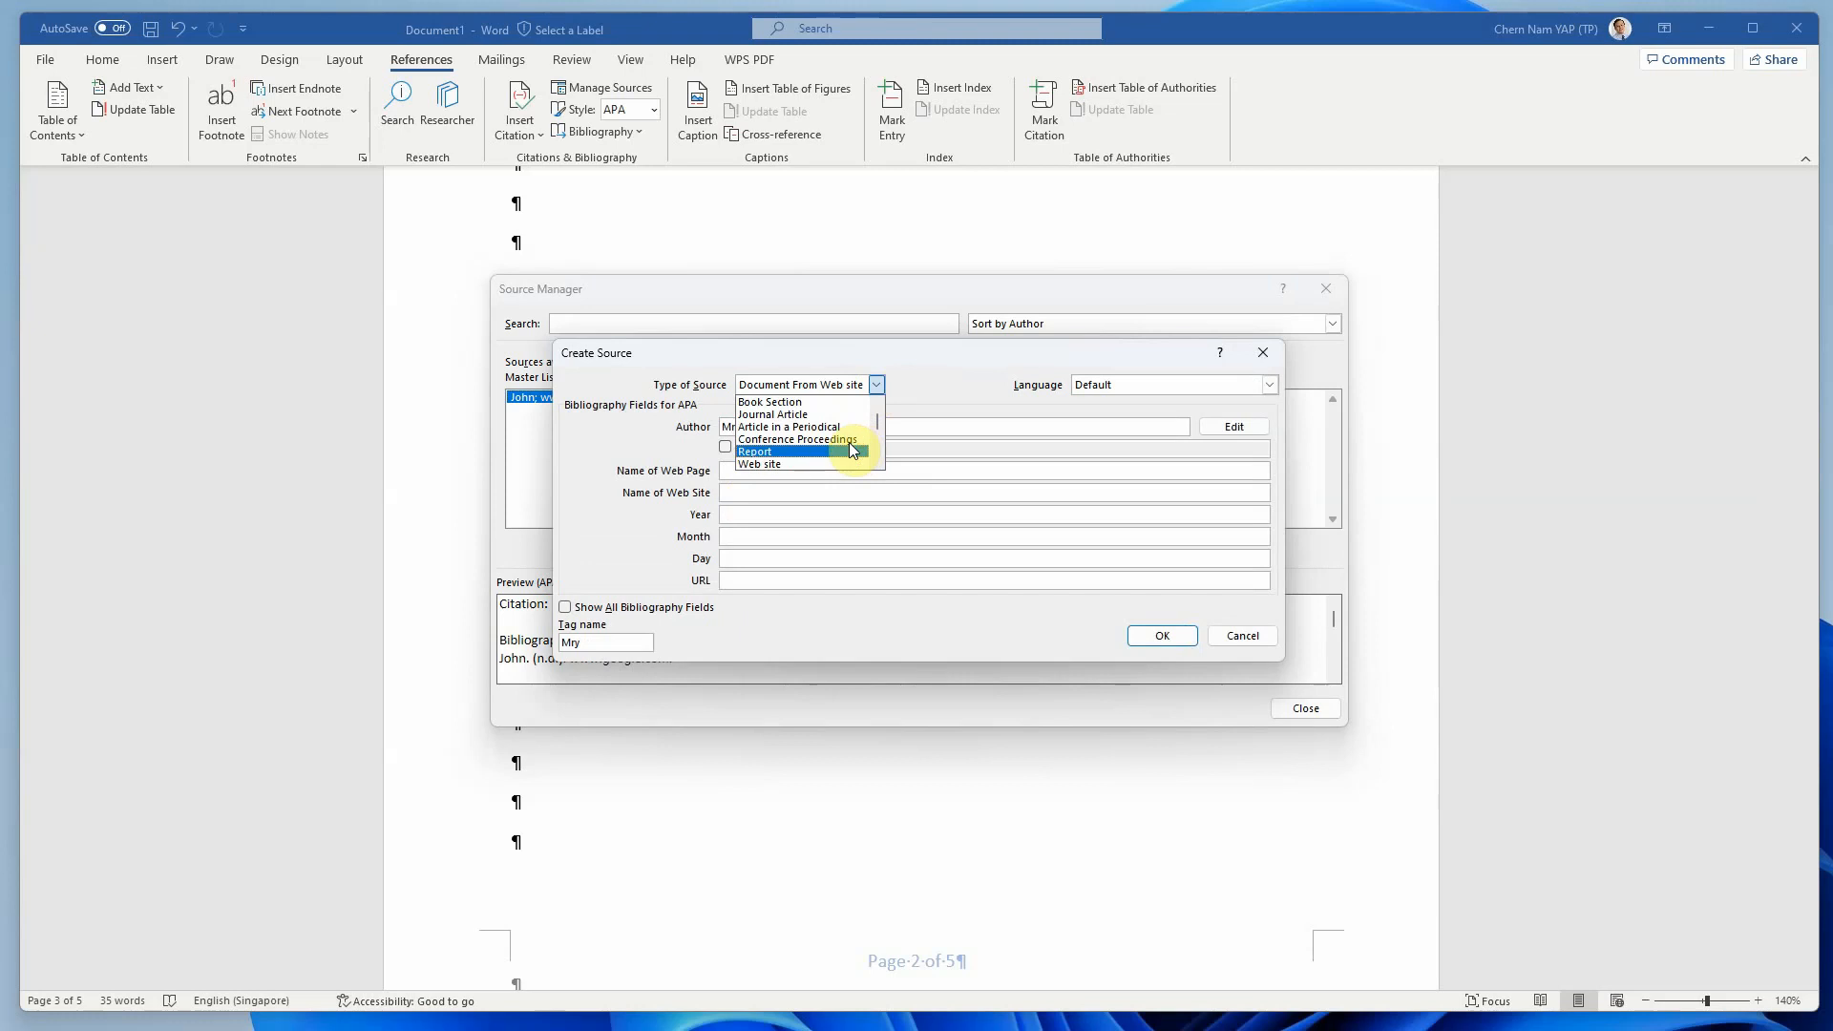
{"action": "left_click", "coordinate": [820, 416]}
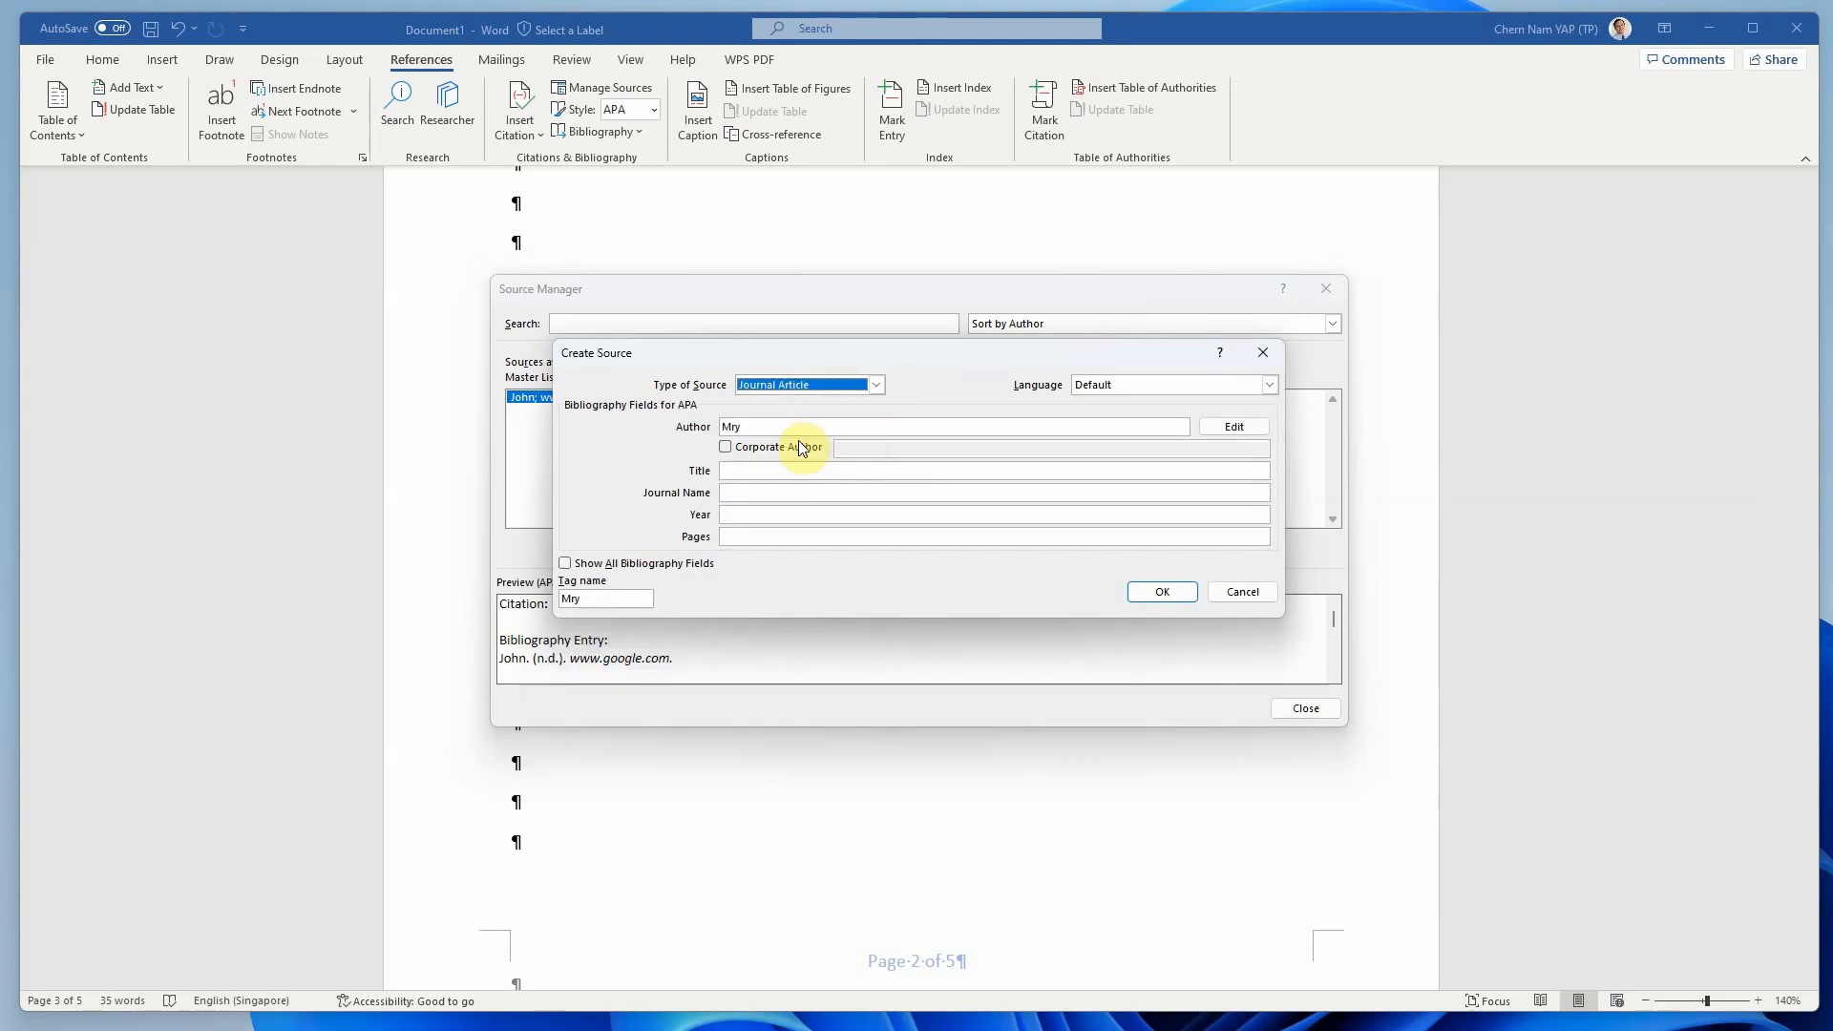
{"action": "left_click", "coordinate": [762, 426]}
{"action": "key", "text": "BackSpace"}
{"action": "key", "text": "BackSpace"}
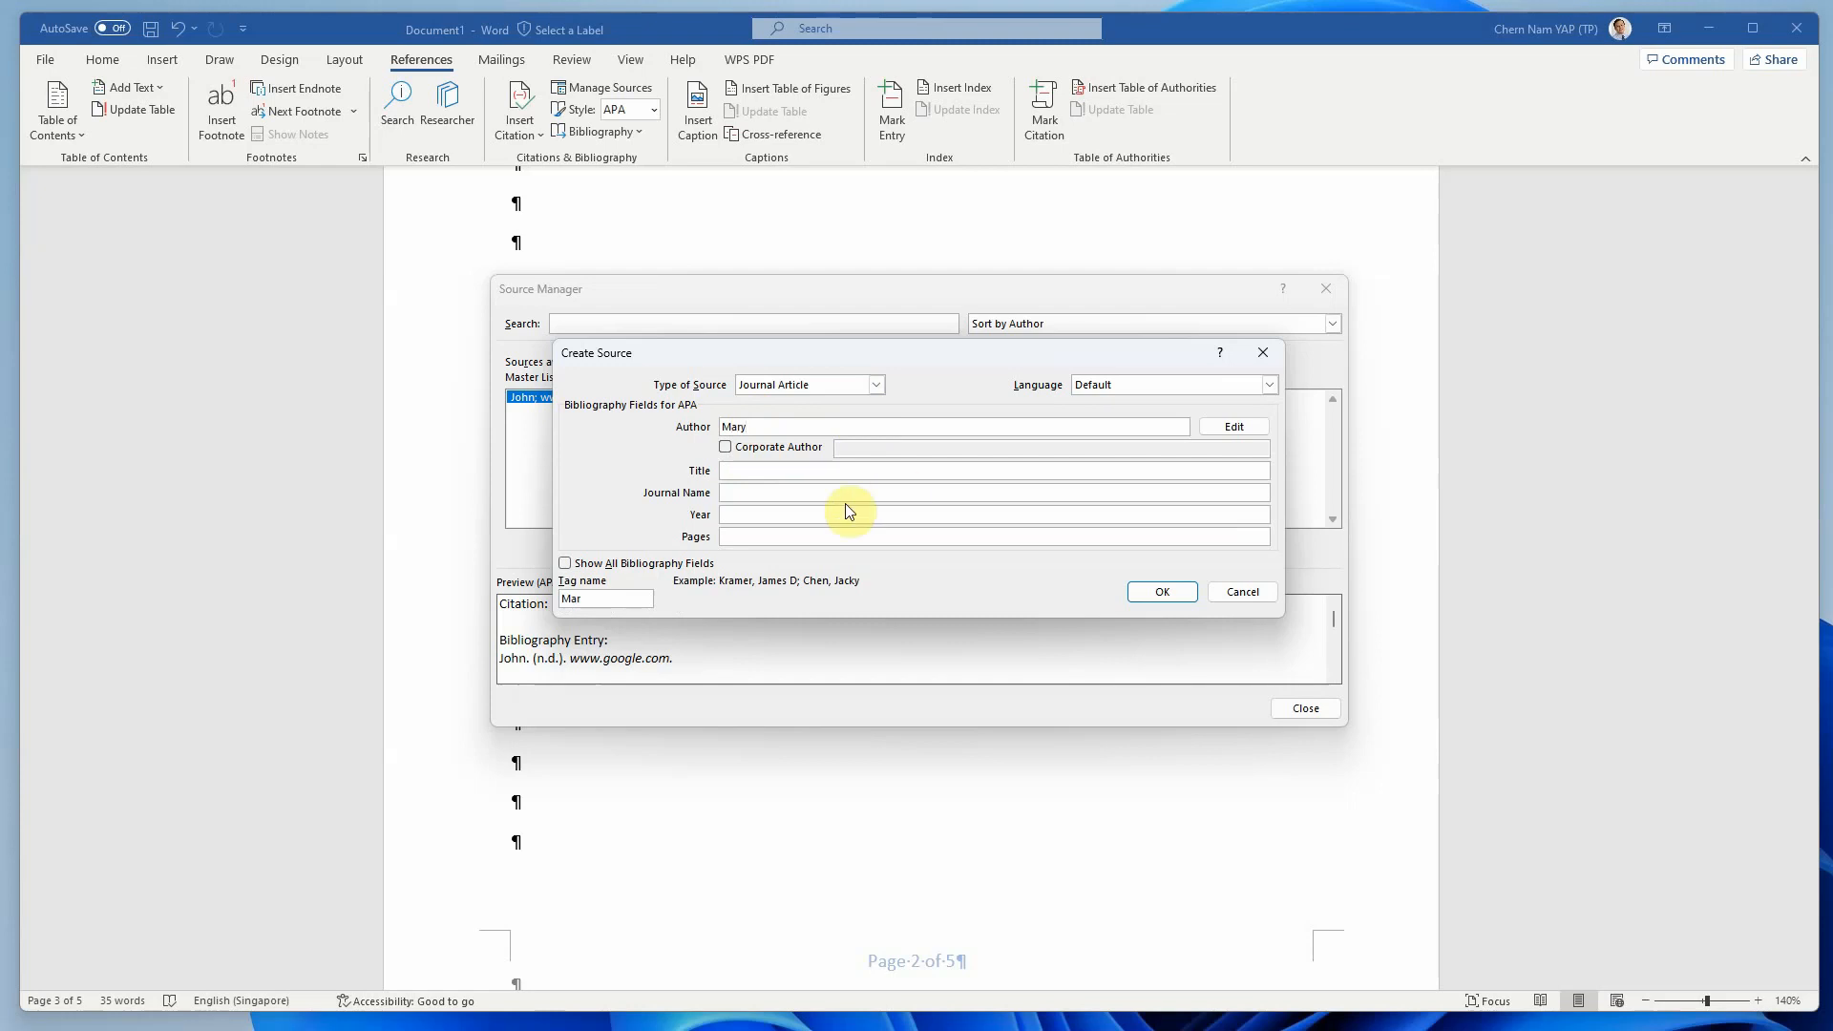
Enter "IEEE Spectrum" as the title of the journal article source.
{"action": "left_click", "coordinate": [796, 471]}
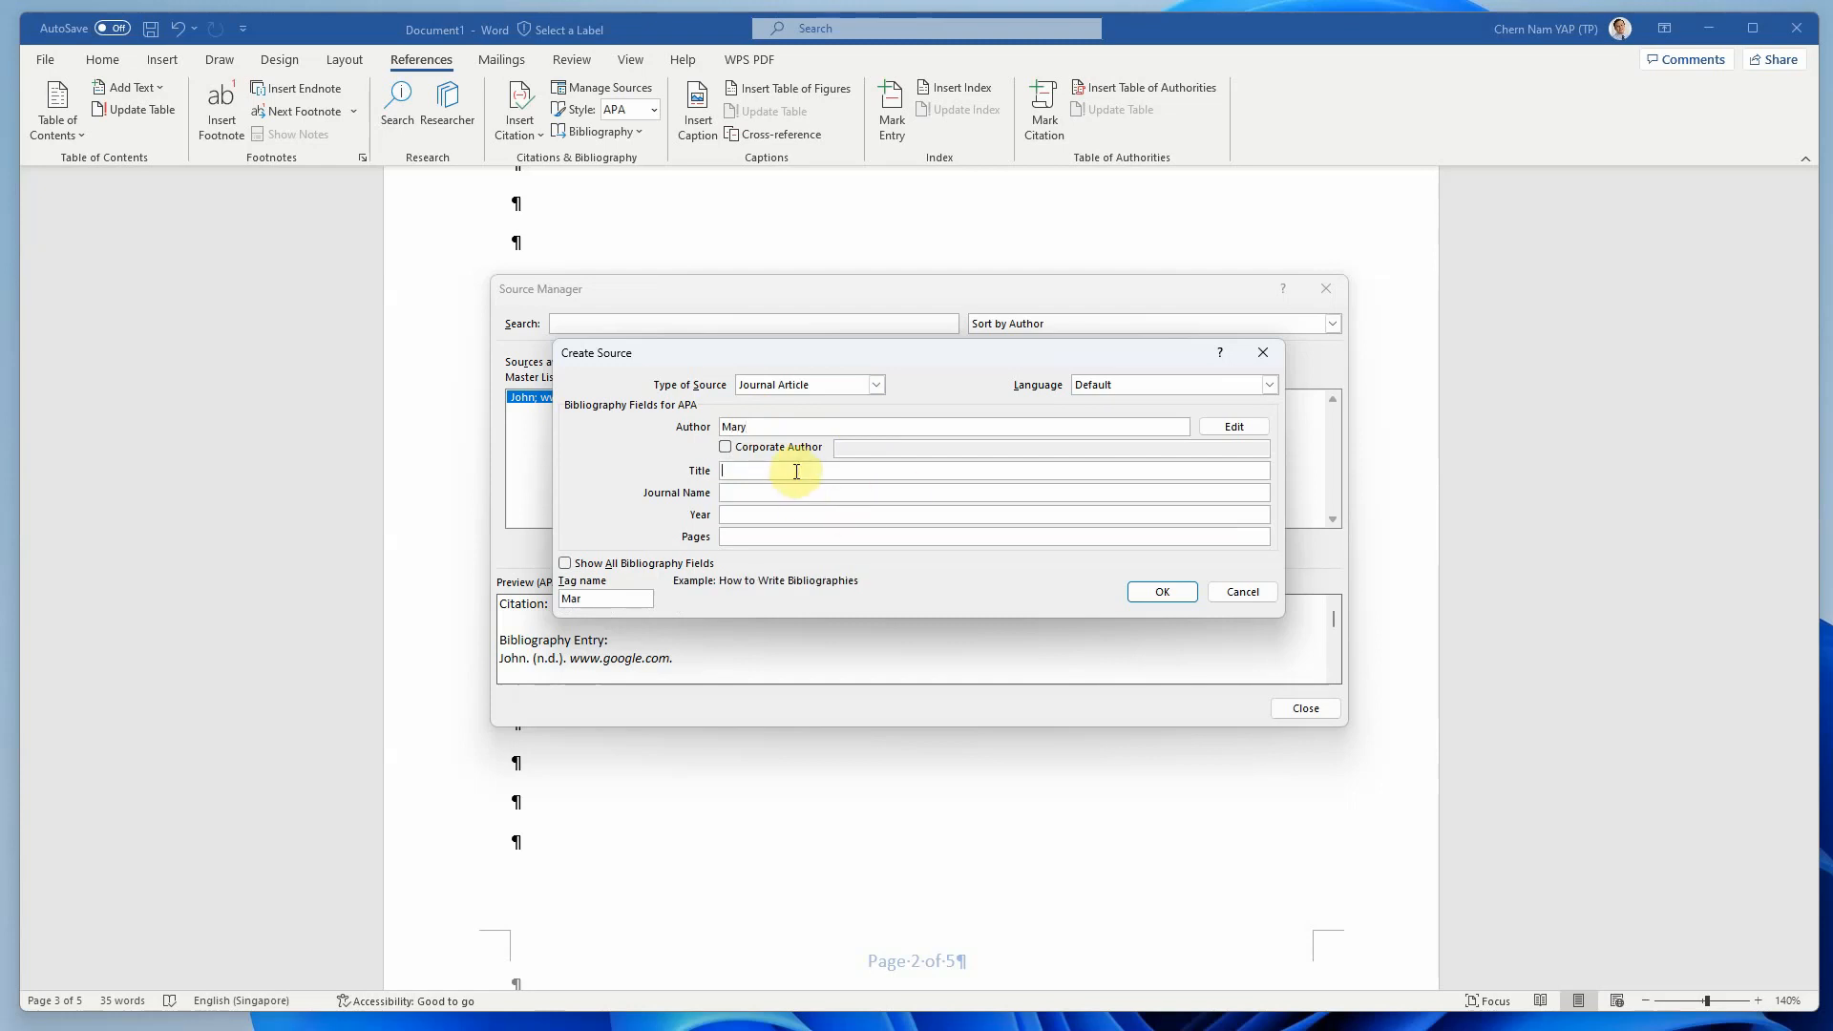
{"action": "type", "text": "IEEE"}
{"action": "left_click", "coordinate": [766, 496]}
{"action": "left_click", "coordinate": [780, 472]}
{"action": "type", "text": "Sp"}
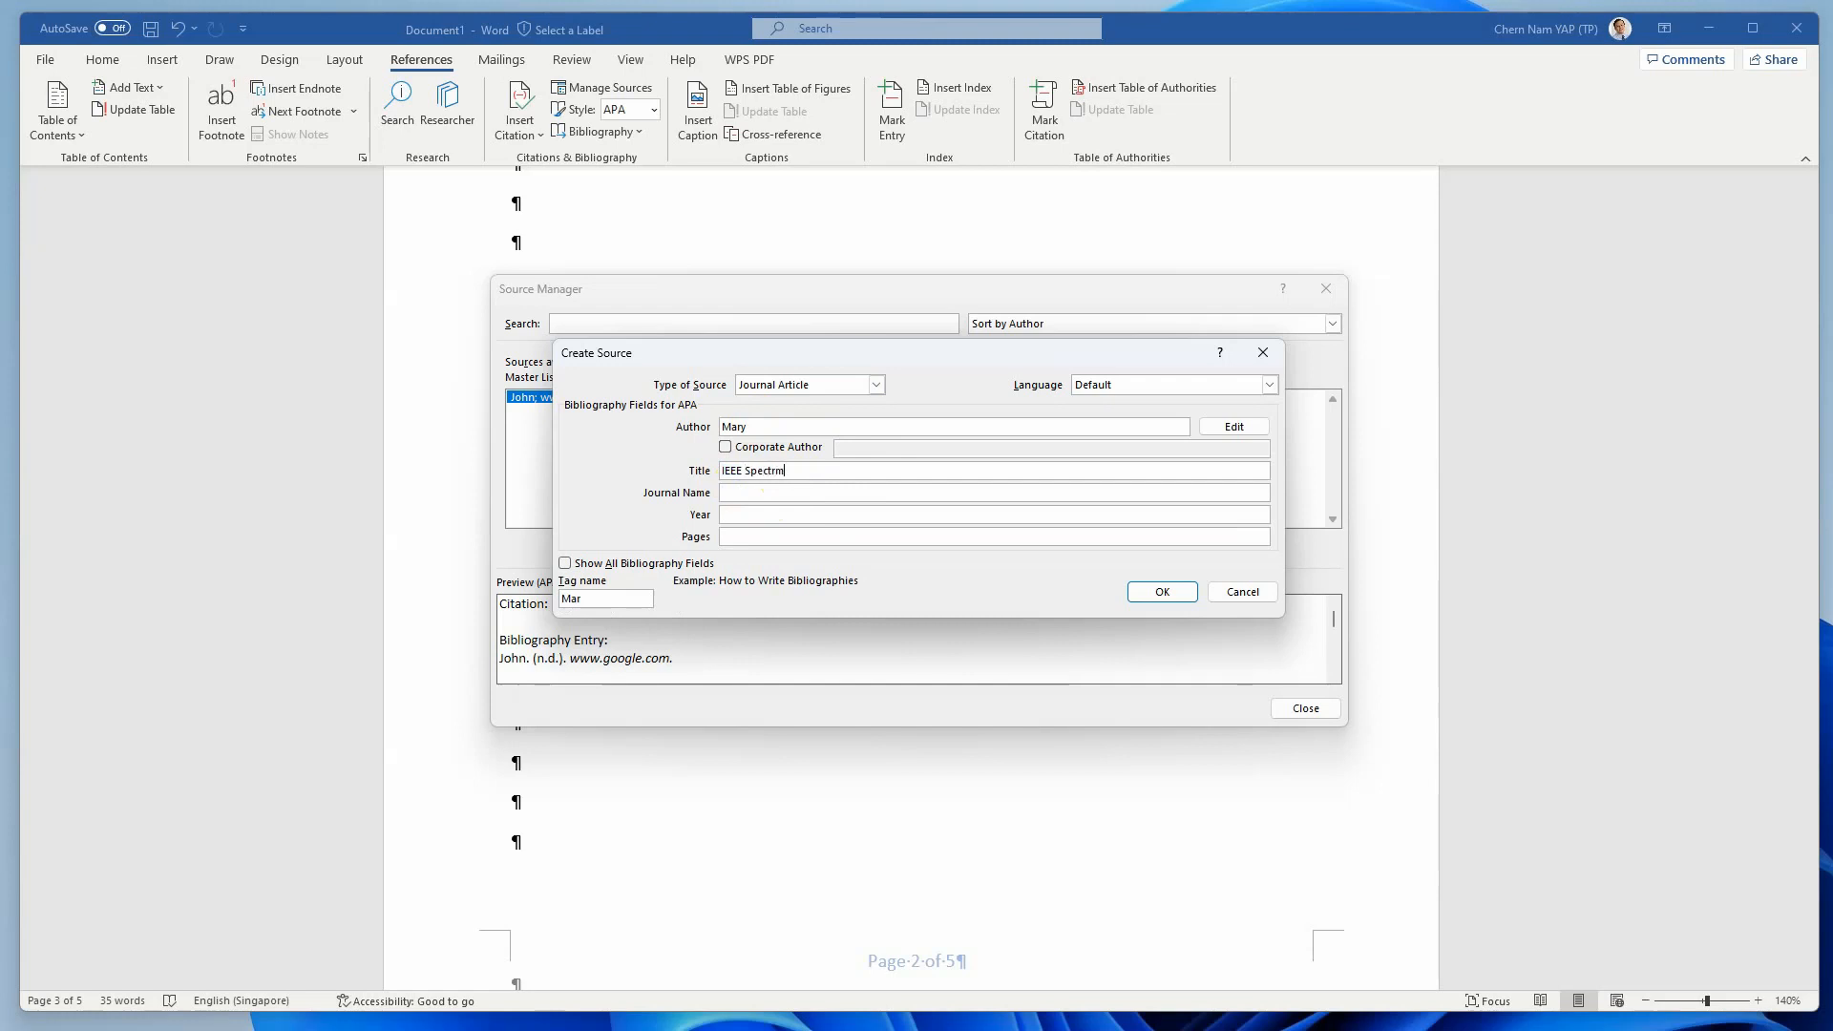
{"action": "type", "text": "ectru"}
Move the text "IEEE Spectrum" from the source's title to its journal name.
{"action": "left_click", "coordinate": [767, 492]}
{"action": "left_click_drag", "start_coordinate": [800, 471], "coordinate": [715, 471]}
{"action": "key", "text": "ctrl+c"}
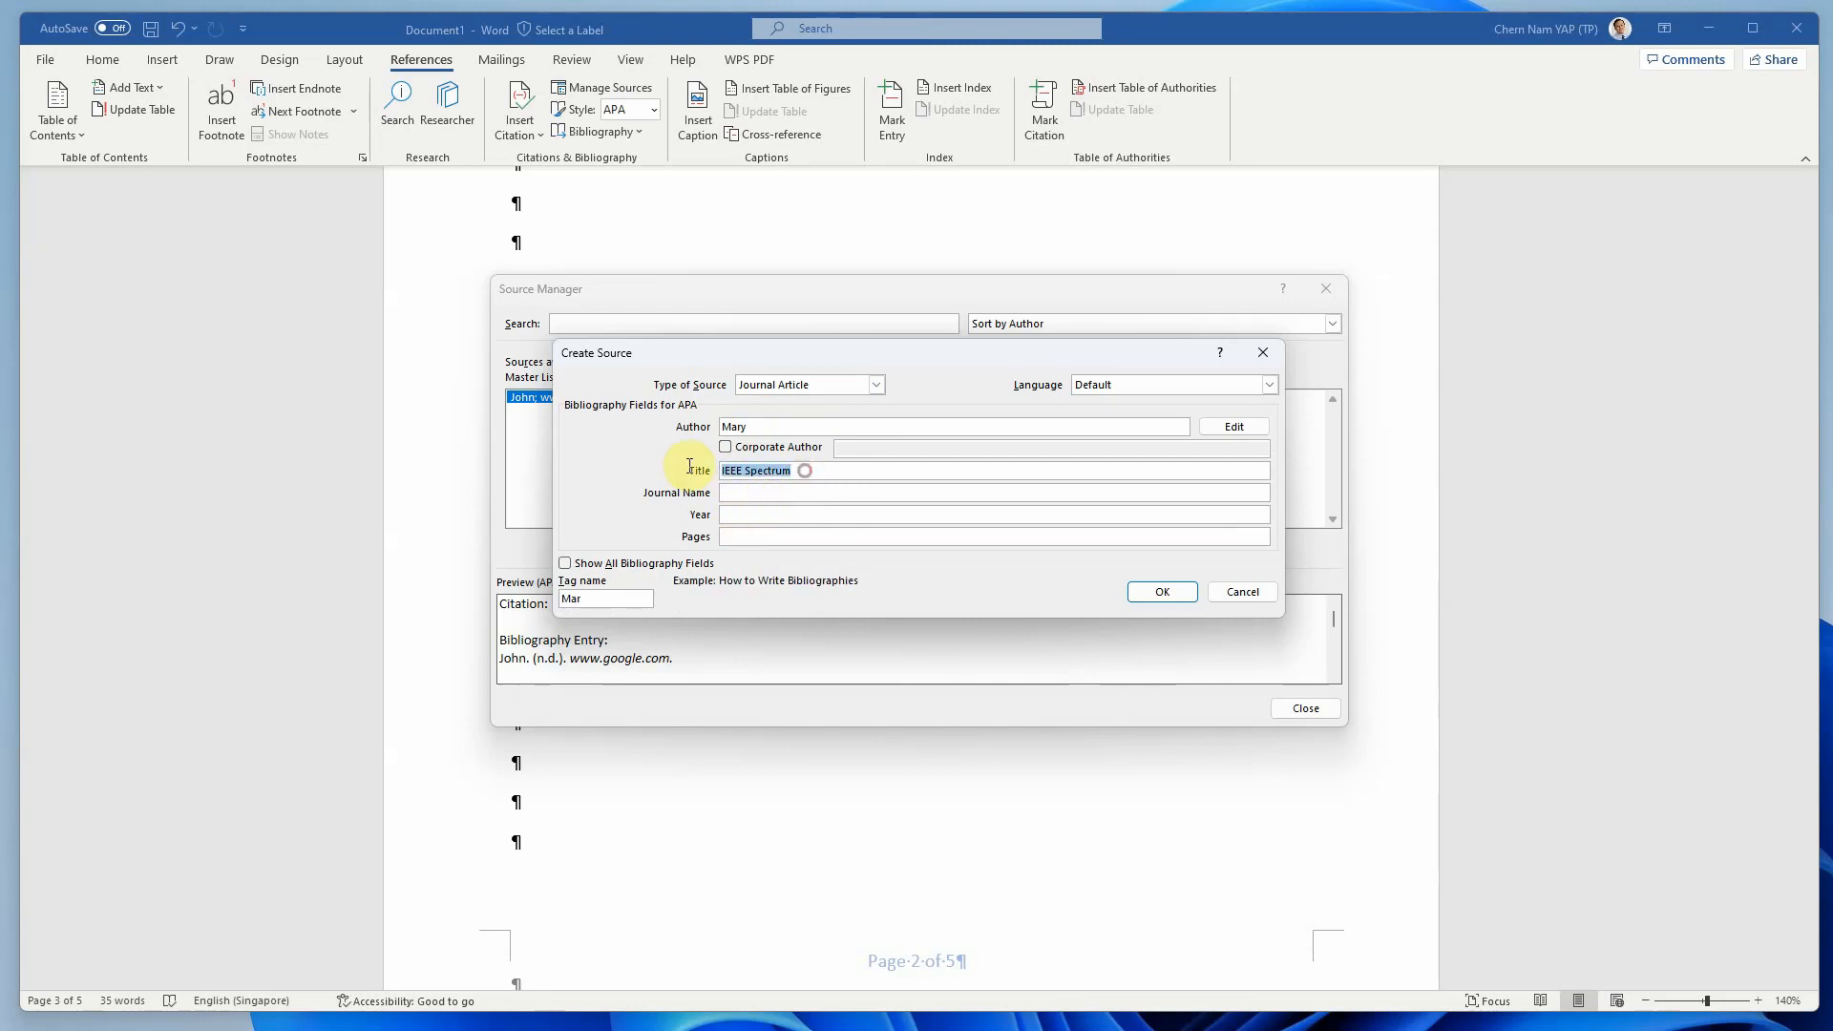
{"action": "right_click", "coordinate": [748, 477]}
{"action": "left_click", "coordinate": [787, 489]}
{"action": "right_click", "coordinate": [761, 494]}
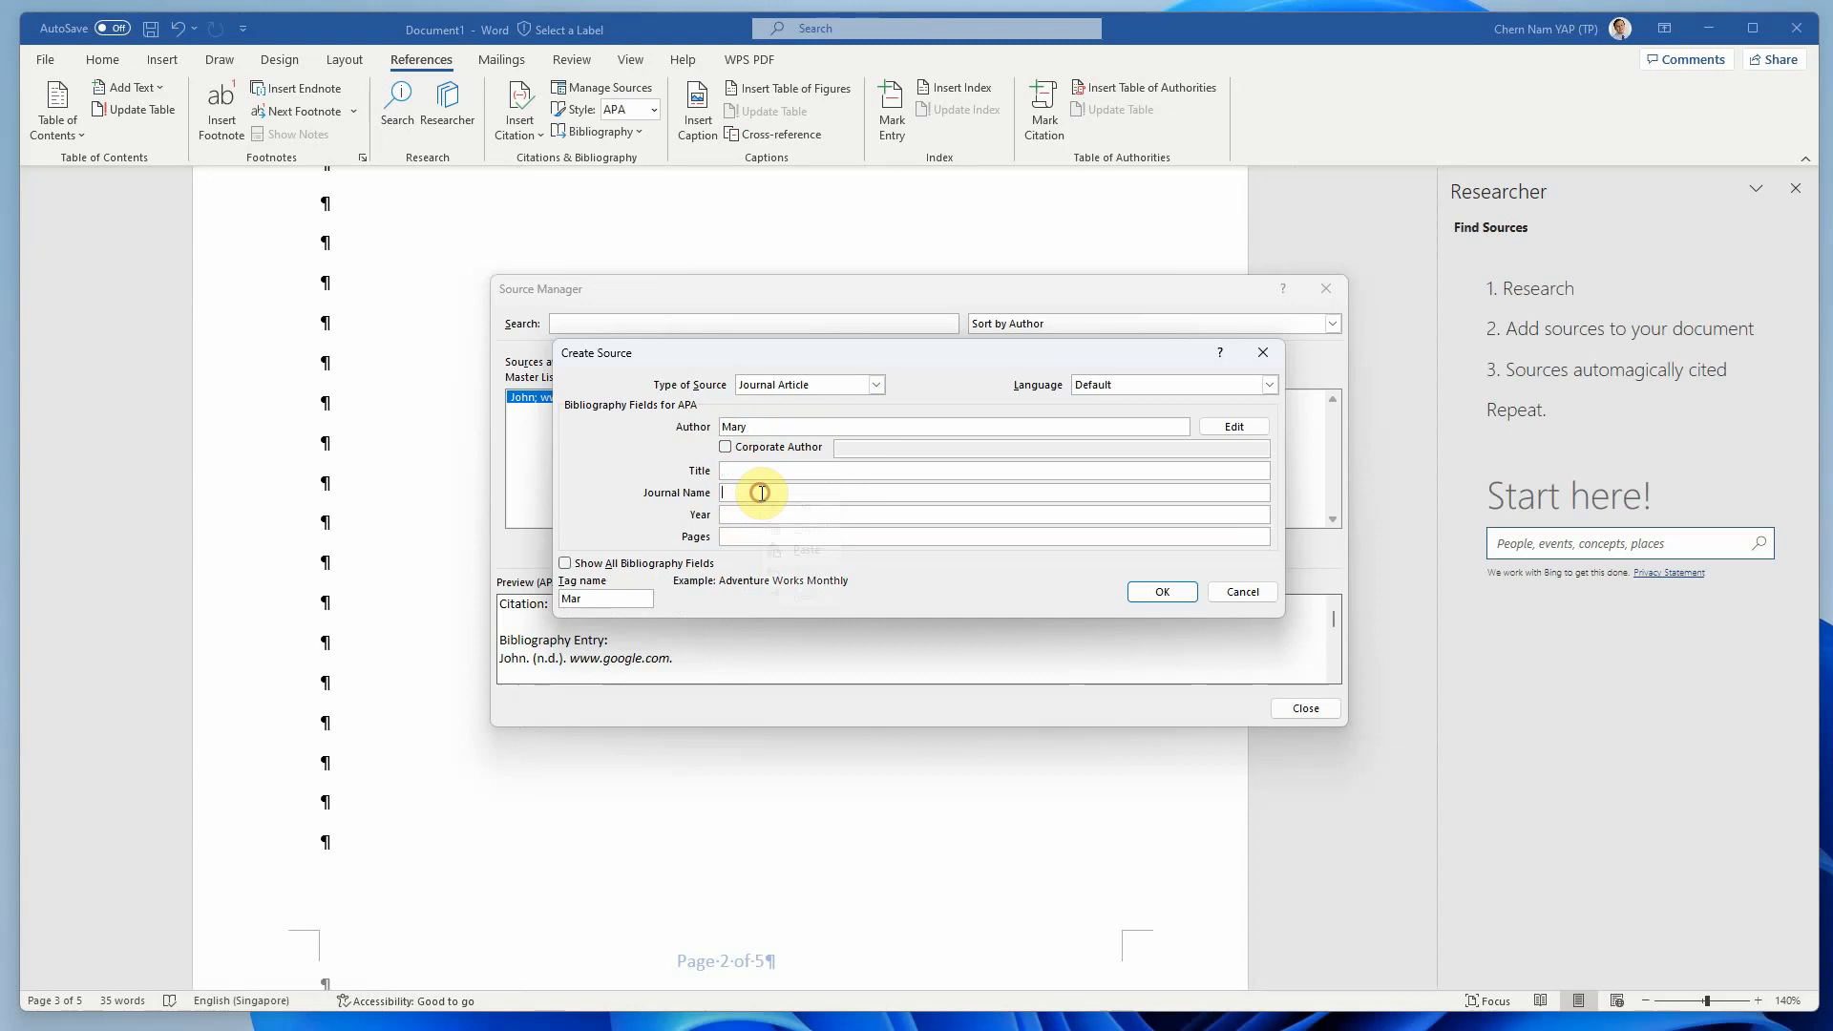
{"action": "left_click", "coordinate": [805, 554]}
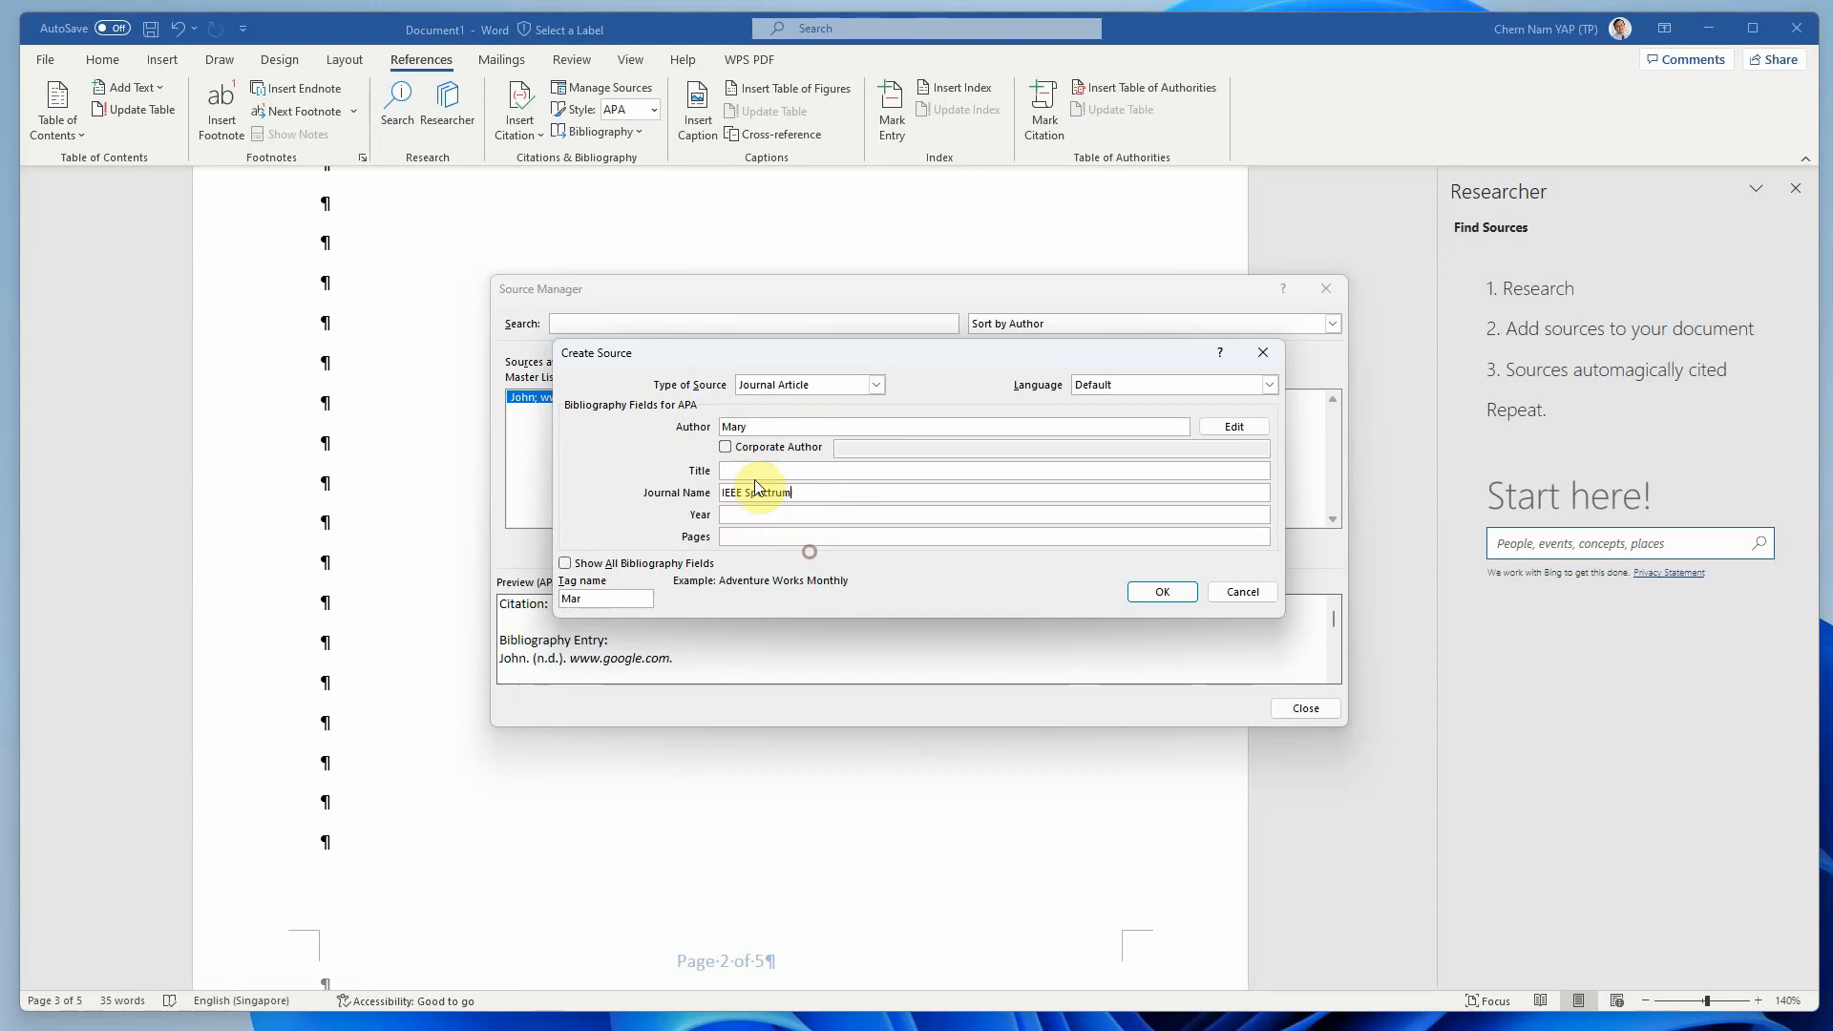
Complete the journal article source with title "Wireless Security", year 2002 and pages 10, and save it.
{"action": "left_click", "coordinate": [853, 472]}
{"action": "type", "text": "Wireless Security"}
{"action": "left_click", "coordinate": [863, 513]}
{"action": "type", "text": "2002"}
{"action": "left_click", "coordinate": [753, 533]}
{"action": "type", "text": "10"}
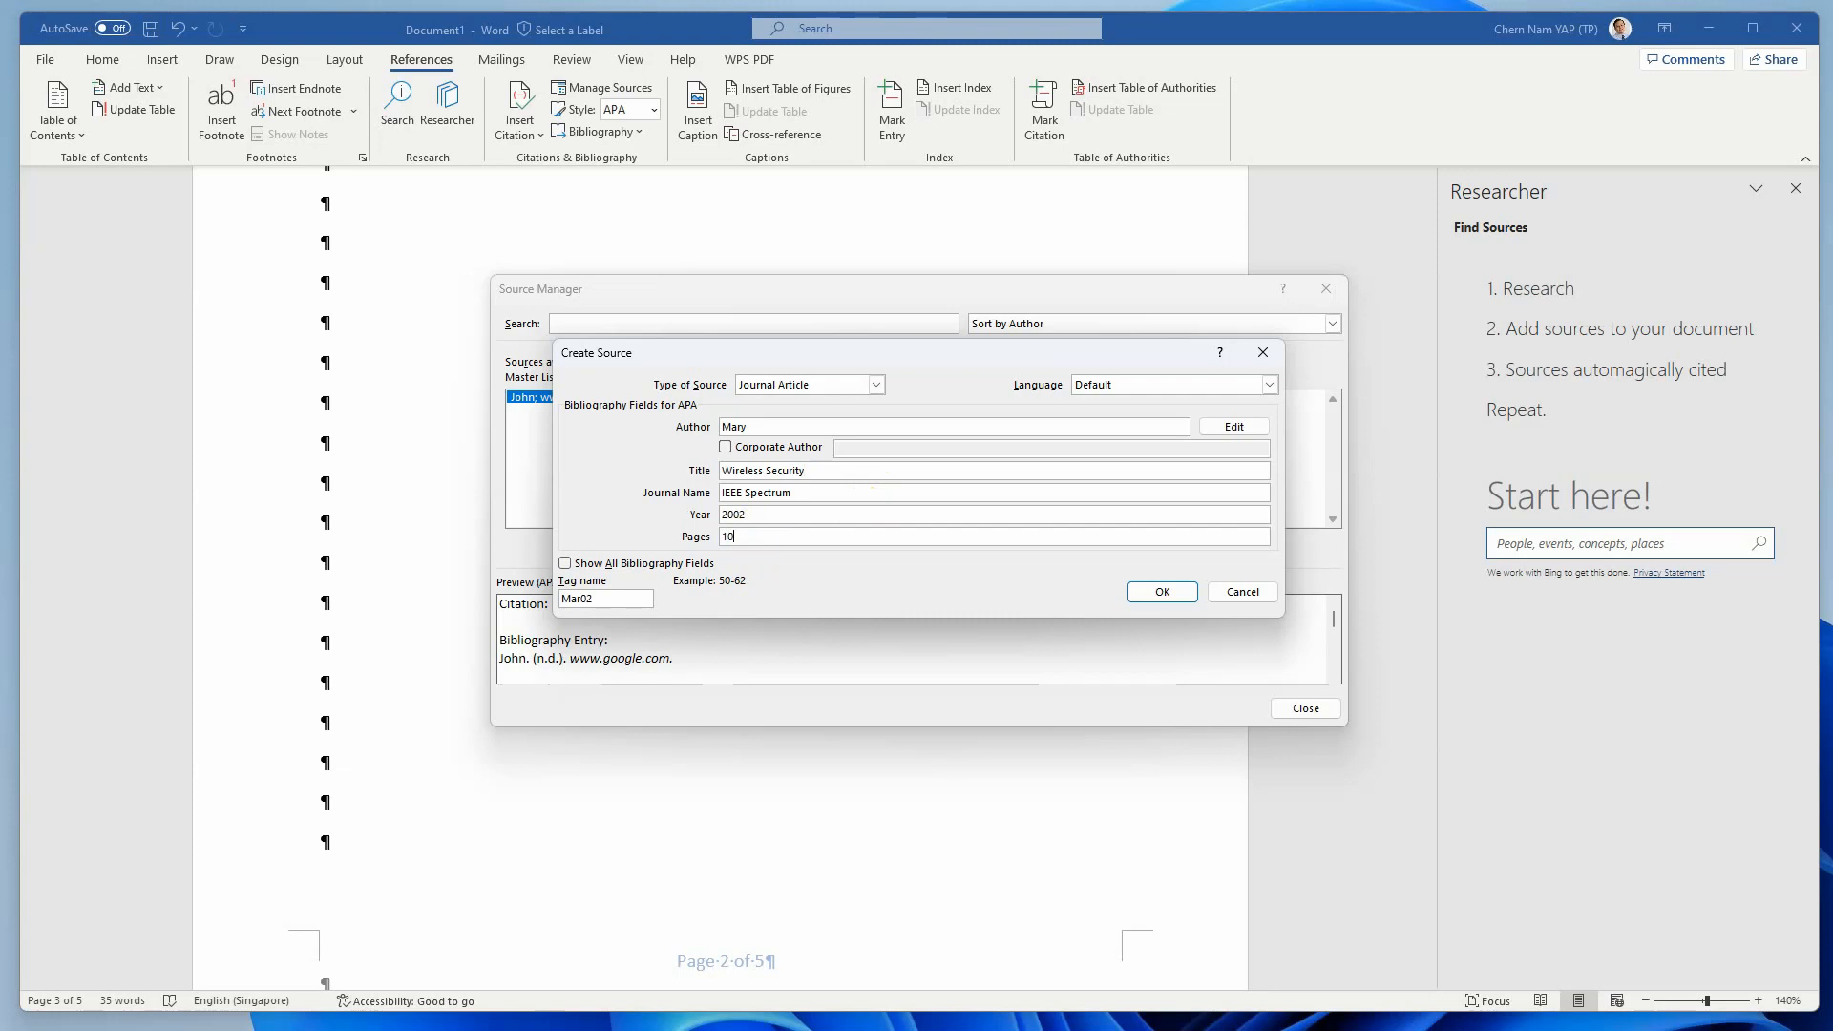
{"action": "left_click", "coordinate": [1163, 594]}
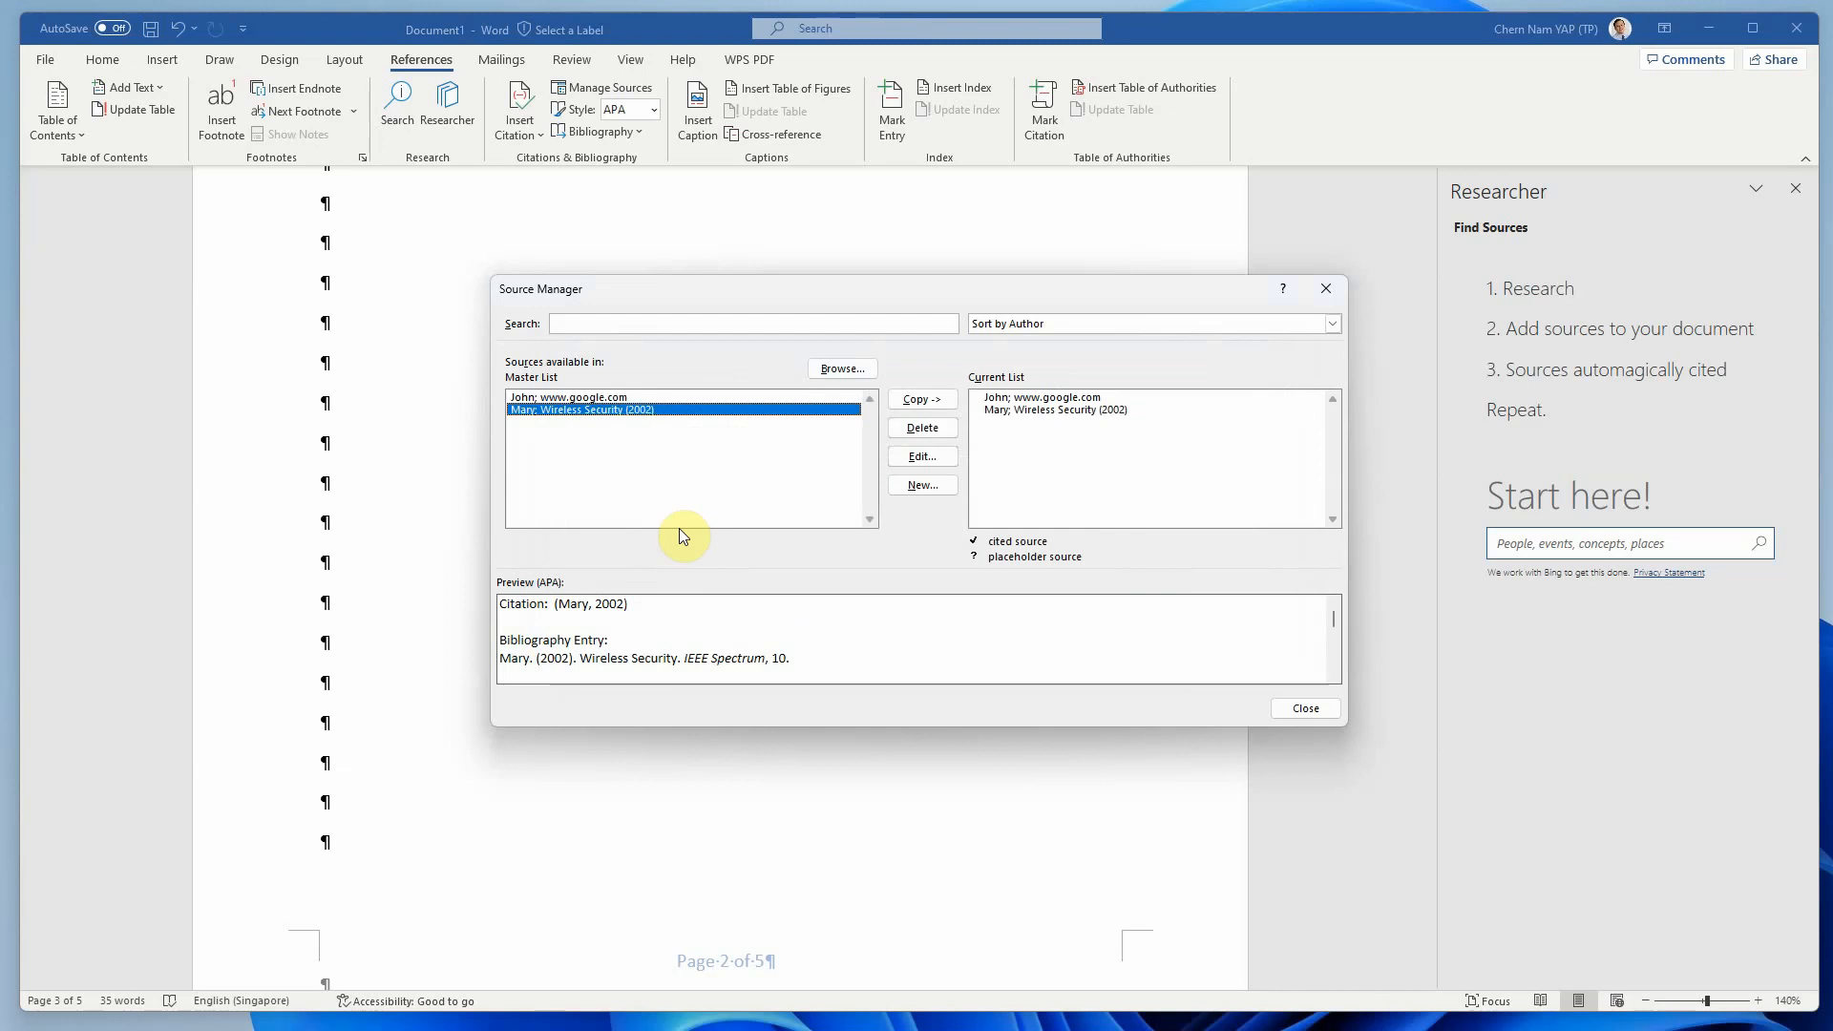
{"action": "left_click", "coordinate": [585, 398]}
{"action": "left_click", "coordinate": [909, 453]}
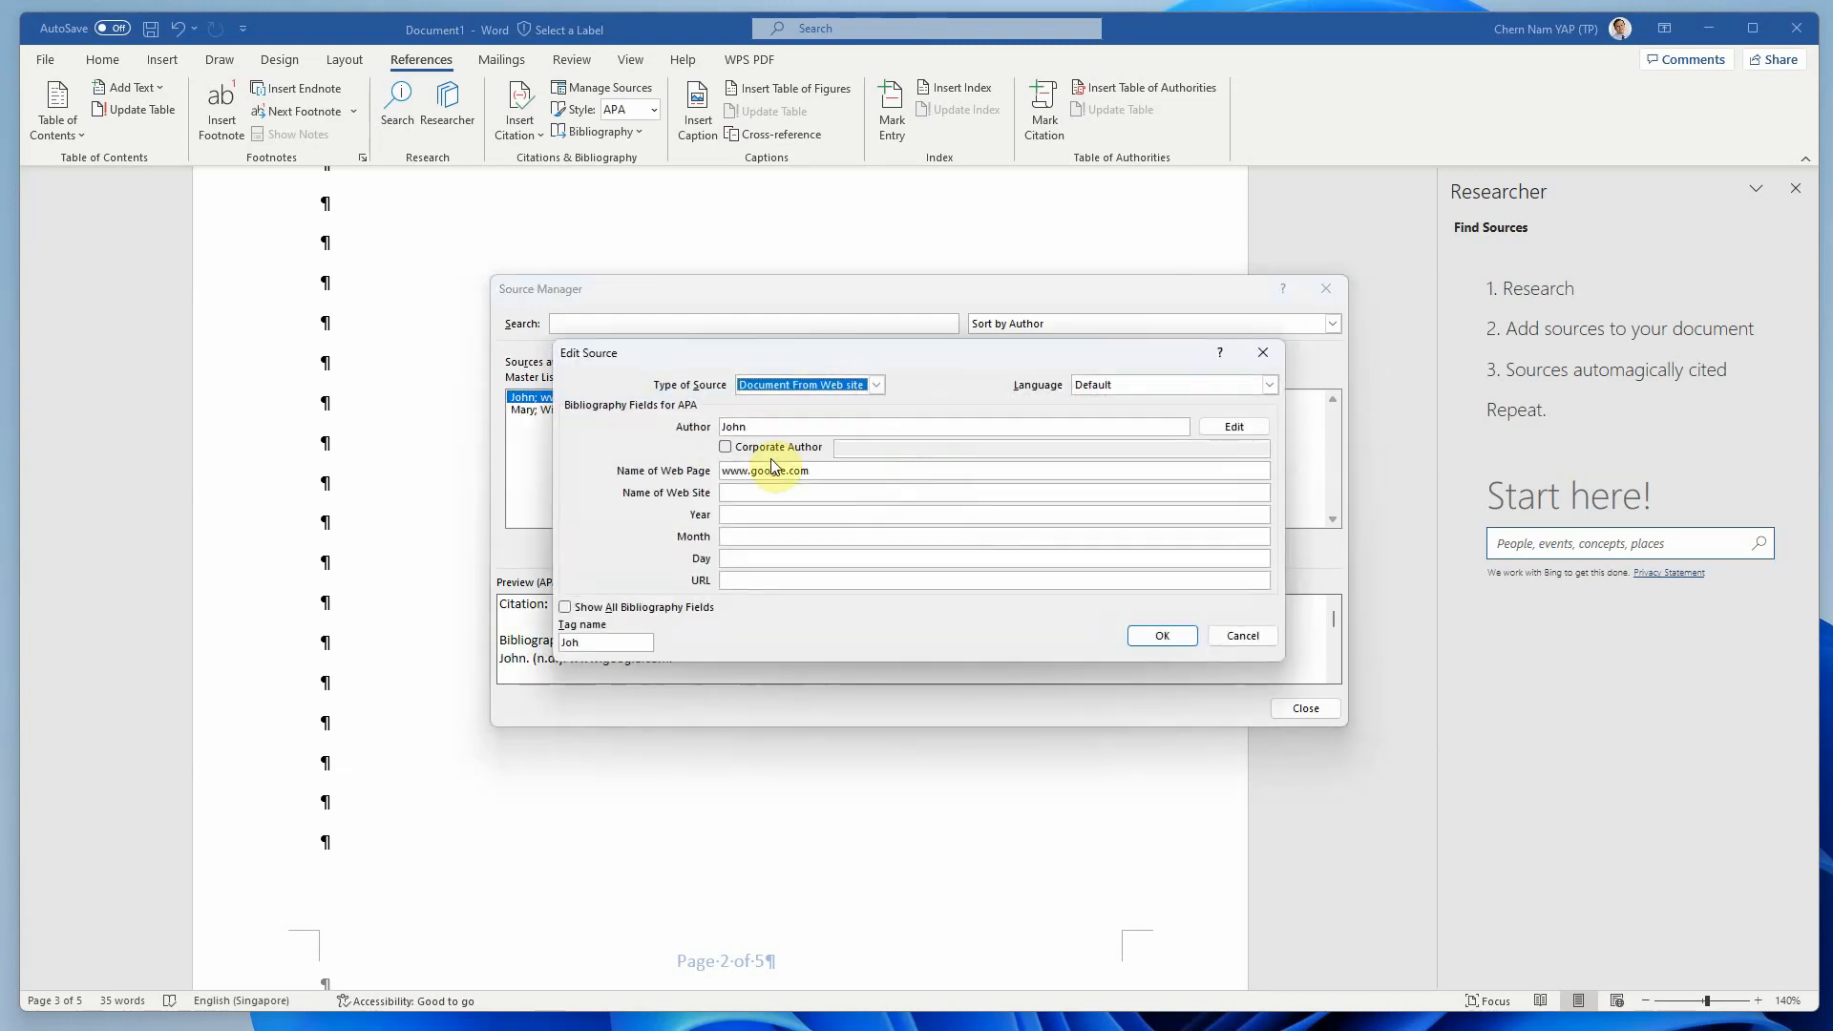
{"action": "left_click", "coordinate": [750, 495]}
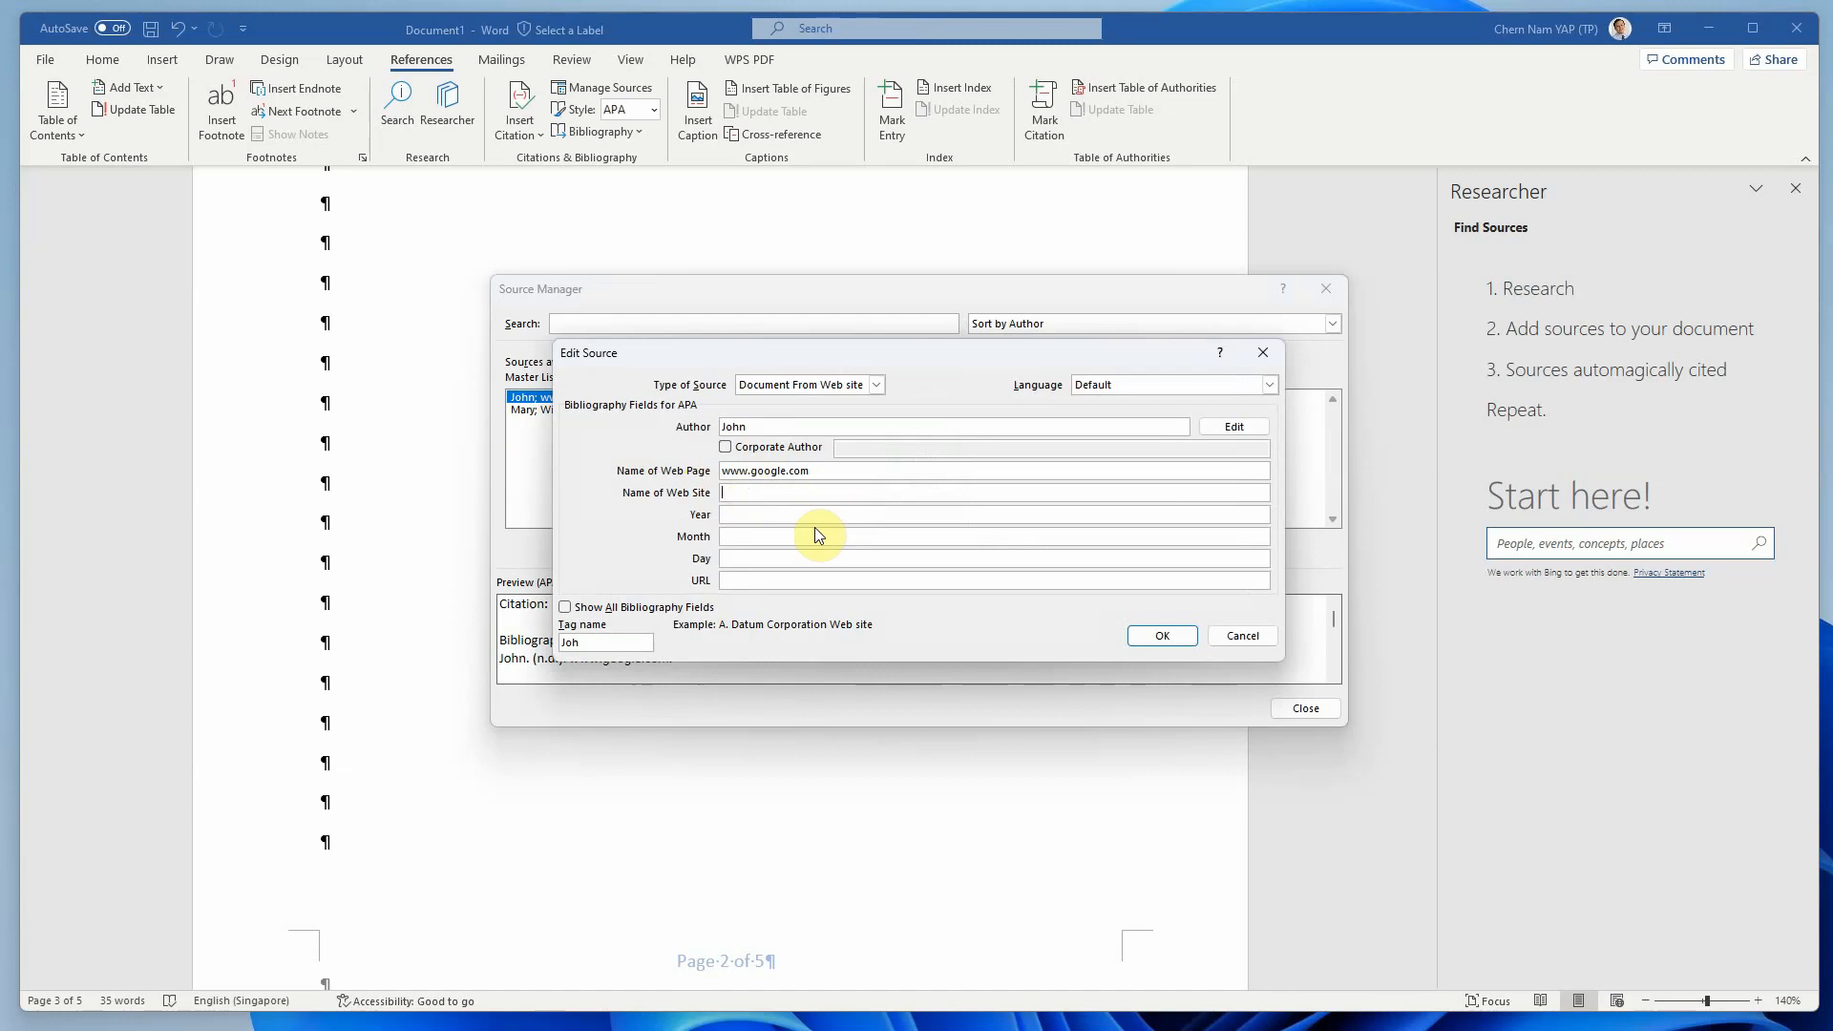
{"action": "left_click", "coordinate": [737, 518]}
{"action": "type", "text": "2023"}
{"action": "left_click", "coordinate": [757, 544]}
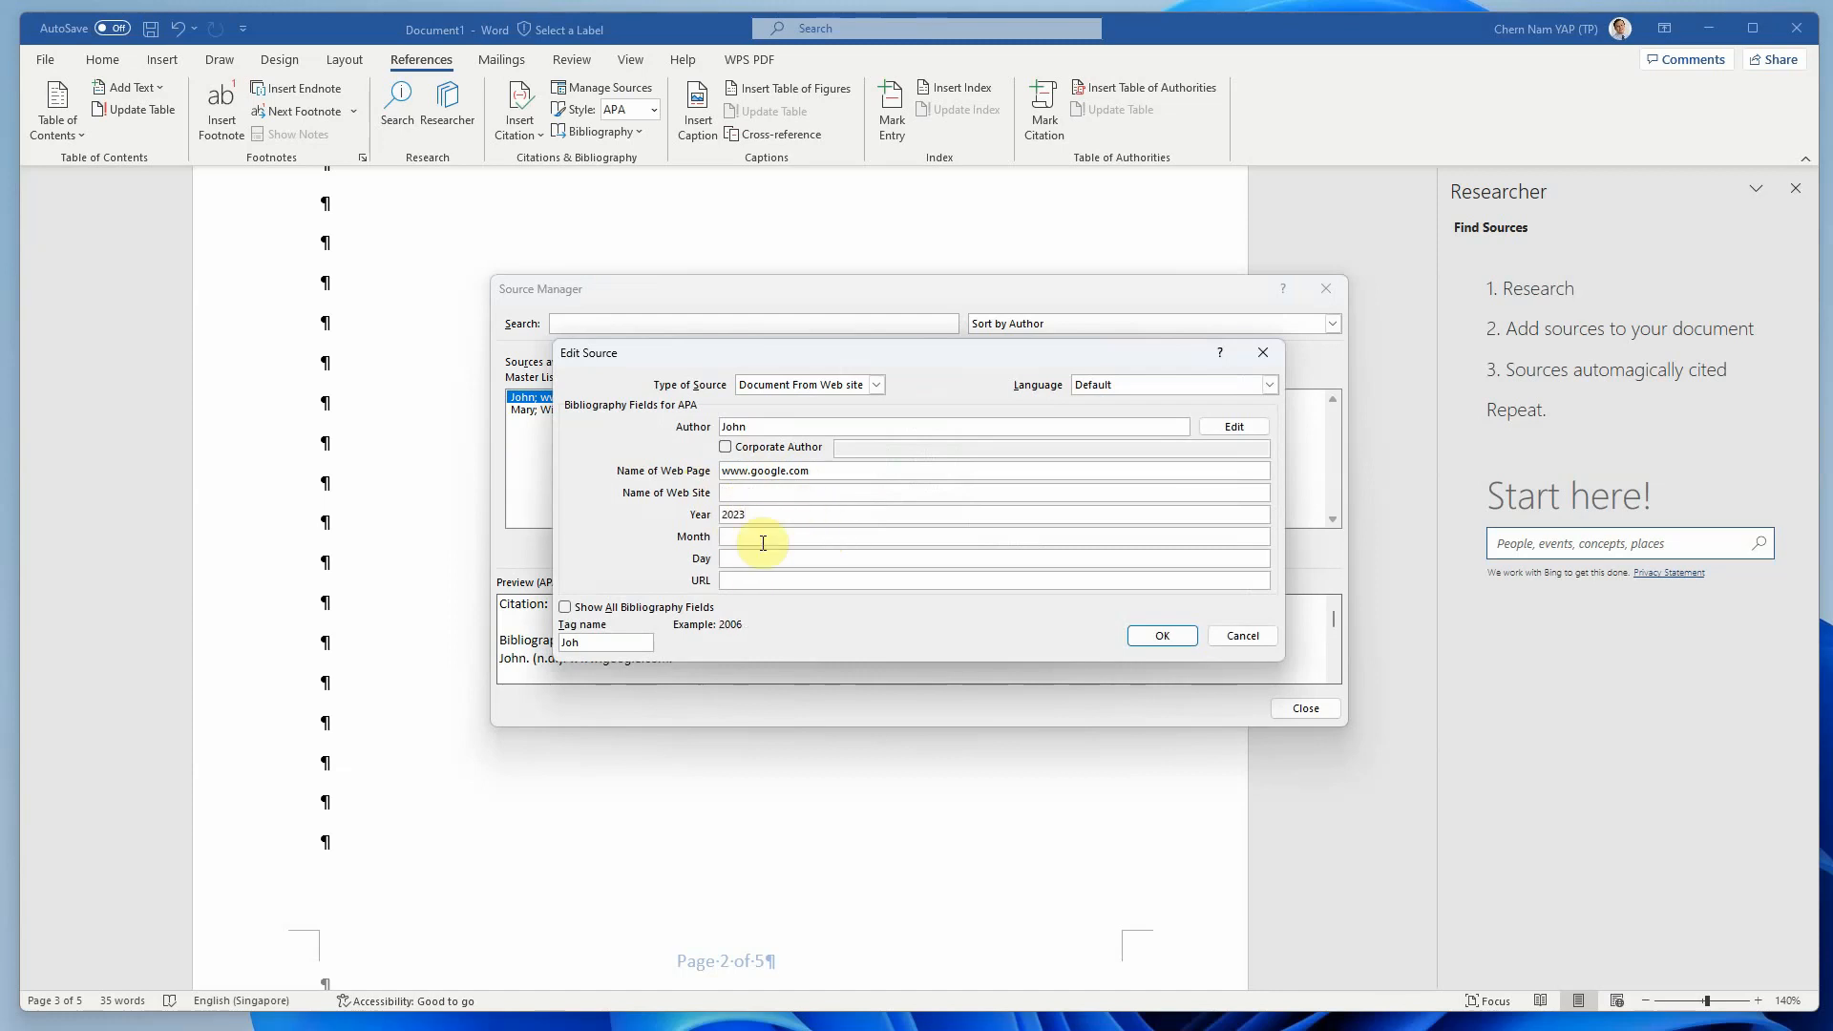
{"action": "type", "text": "D"}
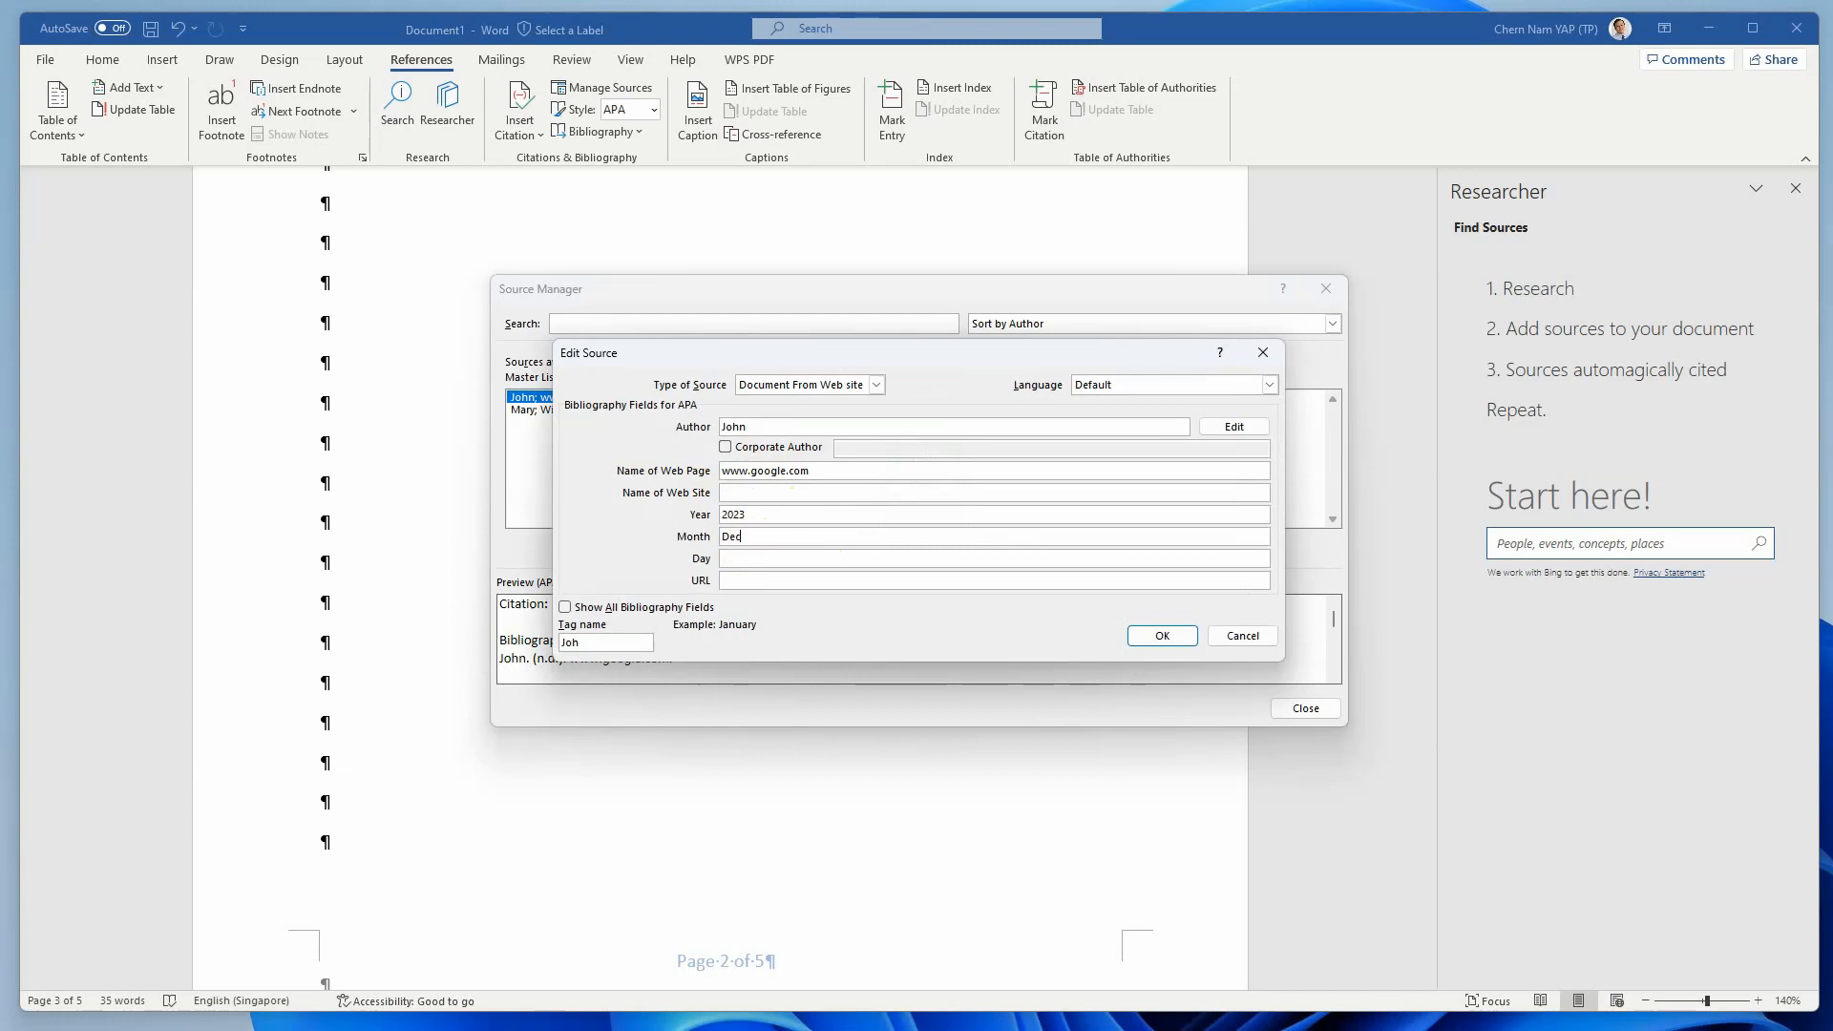
{"action": "type", "text": "ec"}
{"action": "left_click", "coordinate": [743, 560]}
{"action": "left_click", "coordinate": [756, 579]}
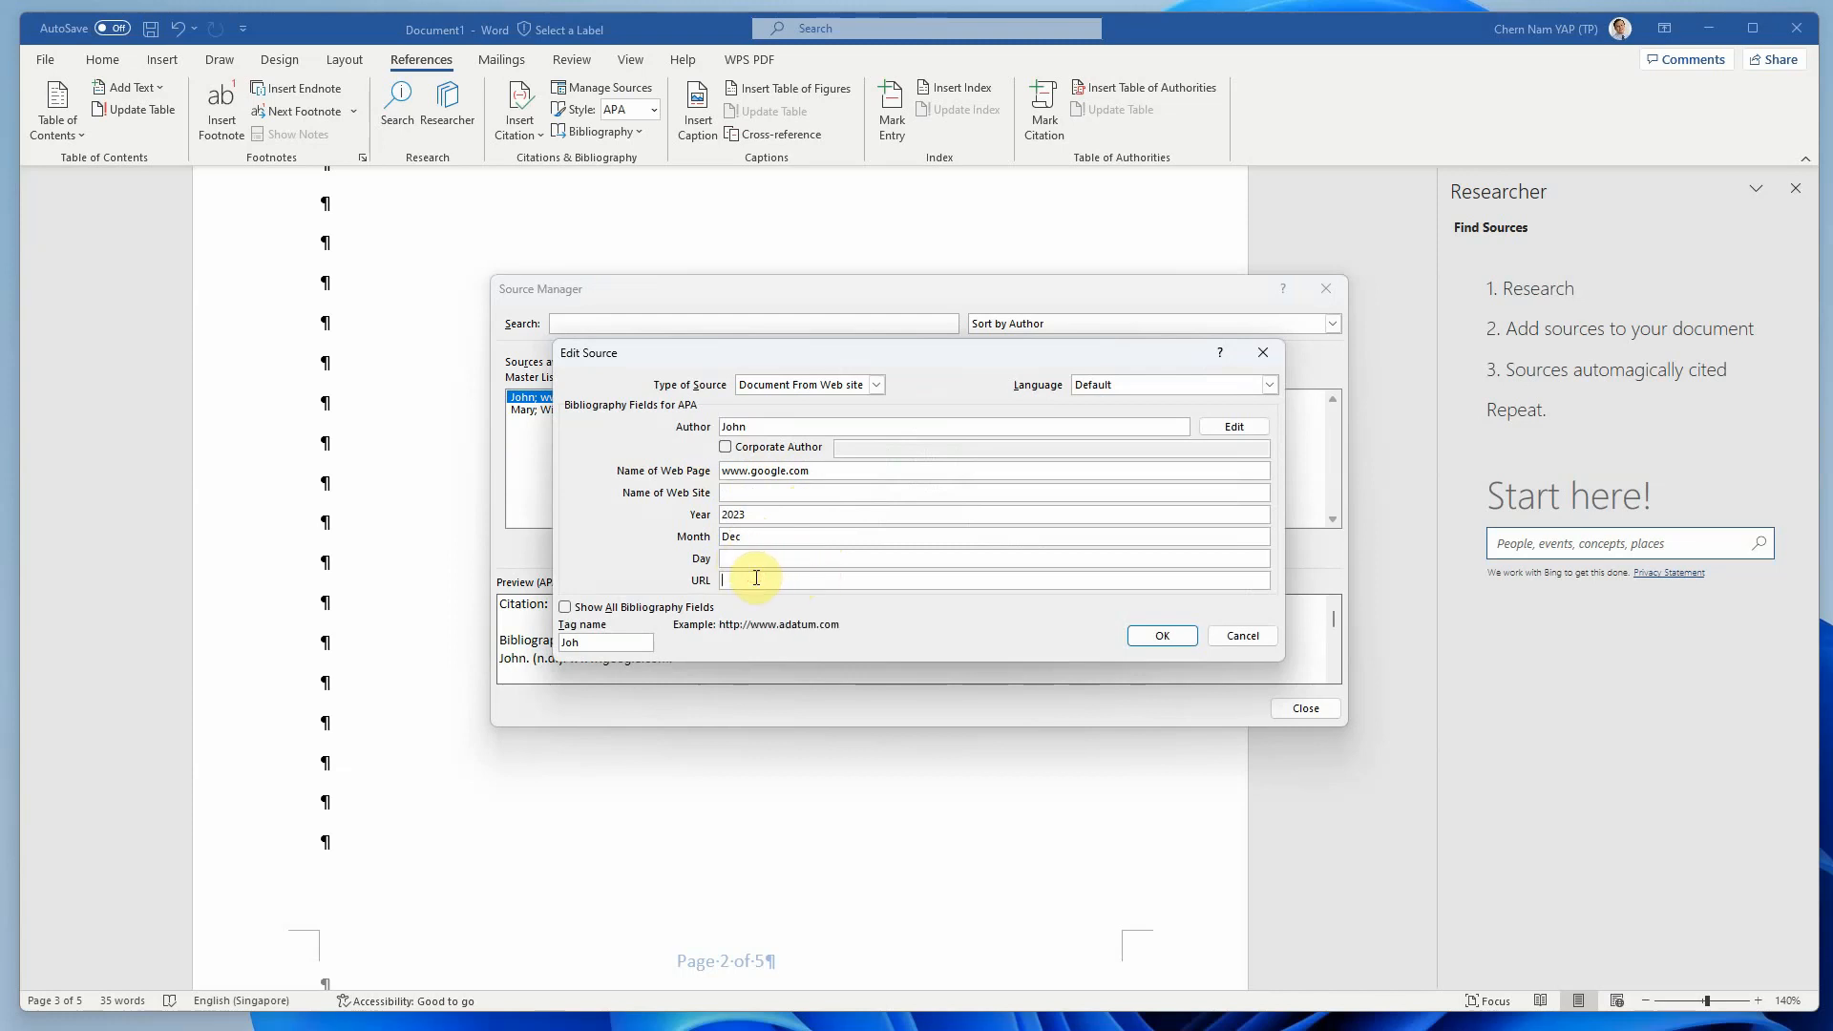
{"action": "left_click_drag", "start_coordinate": [812, 471], "coordinate": [727, 470]}
{"action": "key", "text": "ctrl+c"}
{"action": "right_click", "coordinate": [735, 472]}
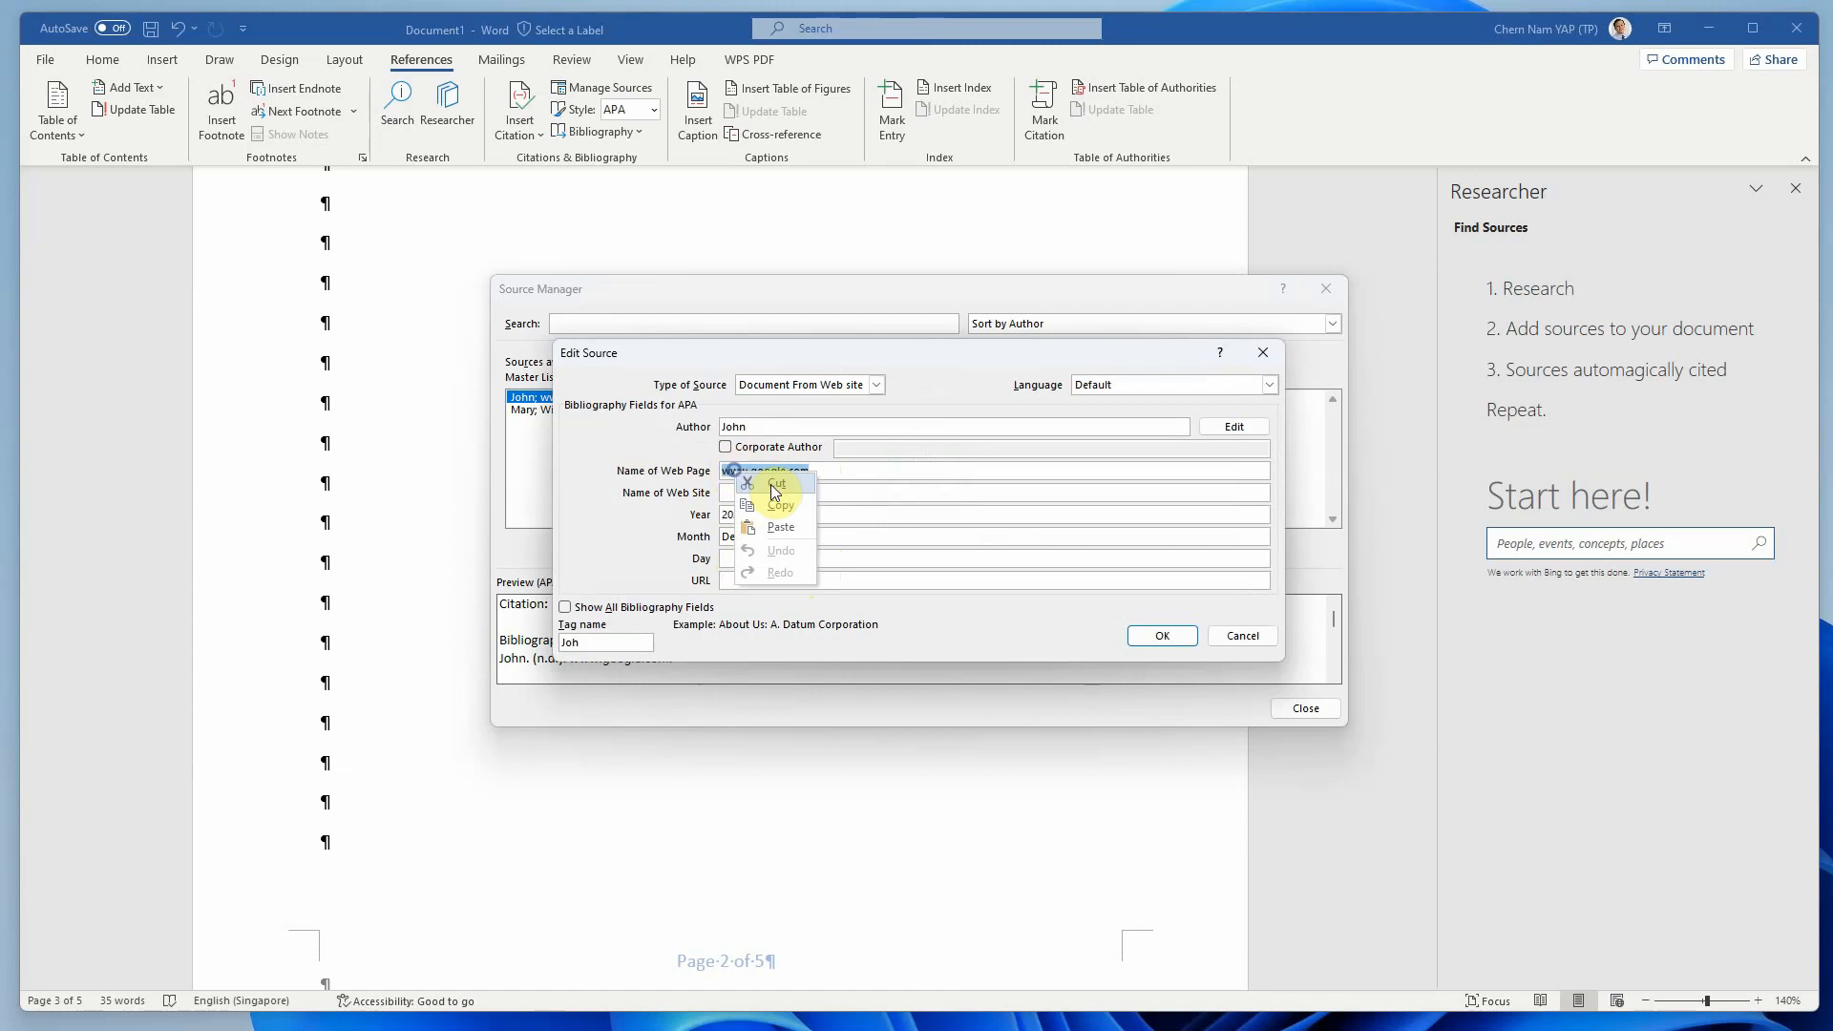
{"action": "left_click", "coordinate": [777, 484]}
{"action": "right_click", "coordinate": [771, 581]}
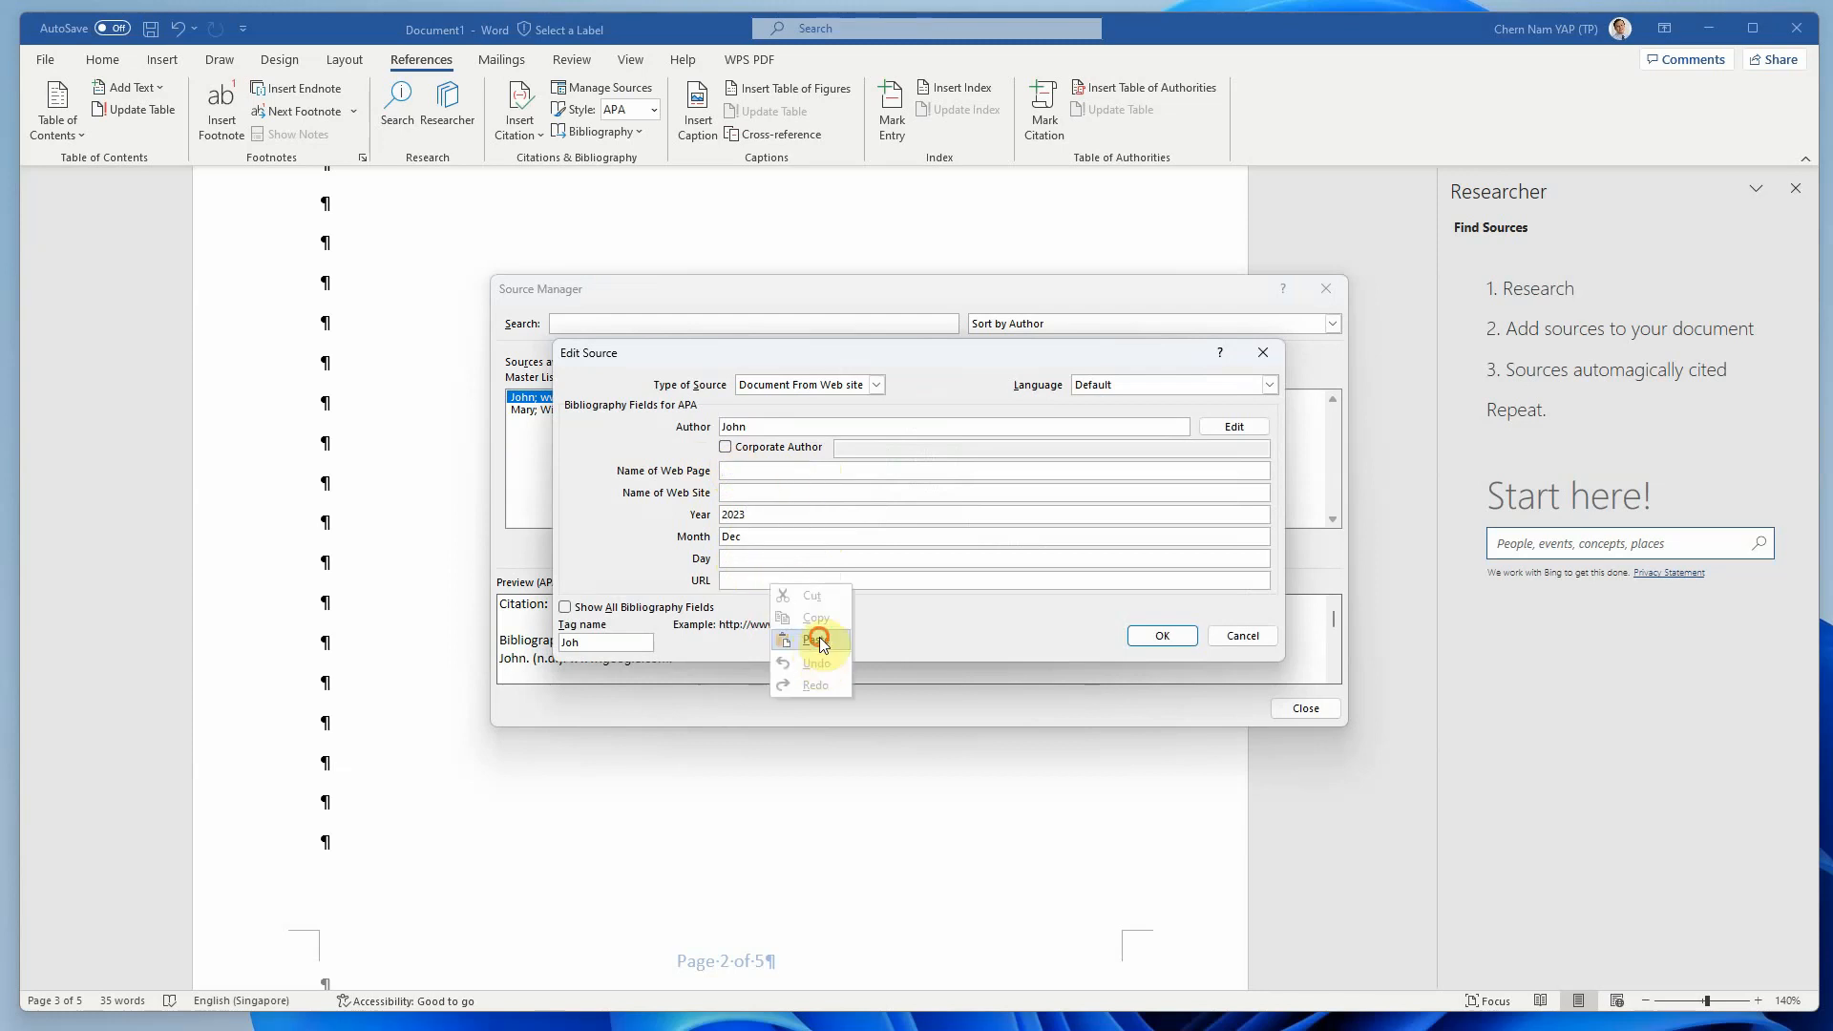
{"action": "left_click", "coordinate": [819, 638]}
Enter "Google" as the name of the source's web page.
{"action": "left_click", "coordinate": [786, 468]}
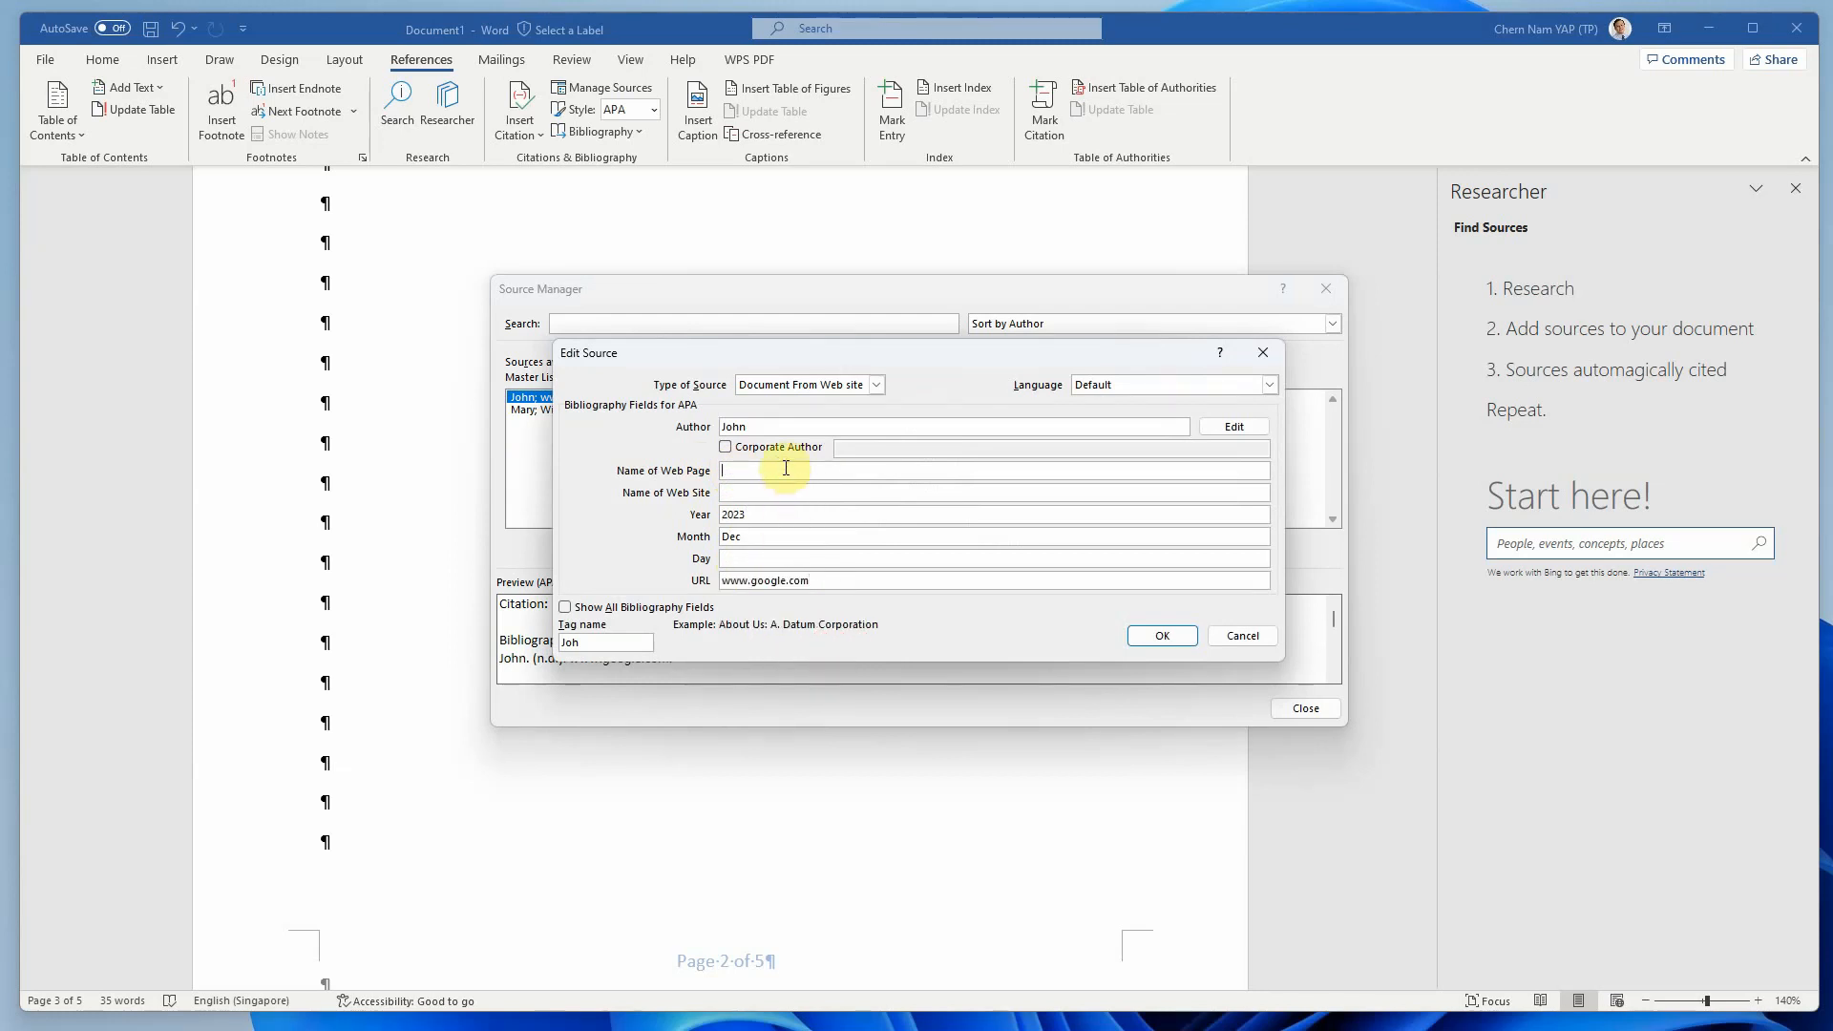
{"action": "type", "text": "Google"}
{"action": "left_click", "coordinate": [740, 492]}
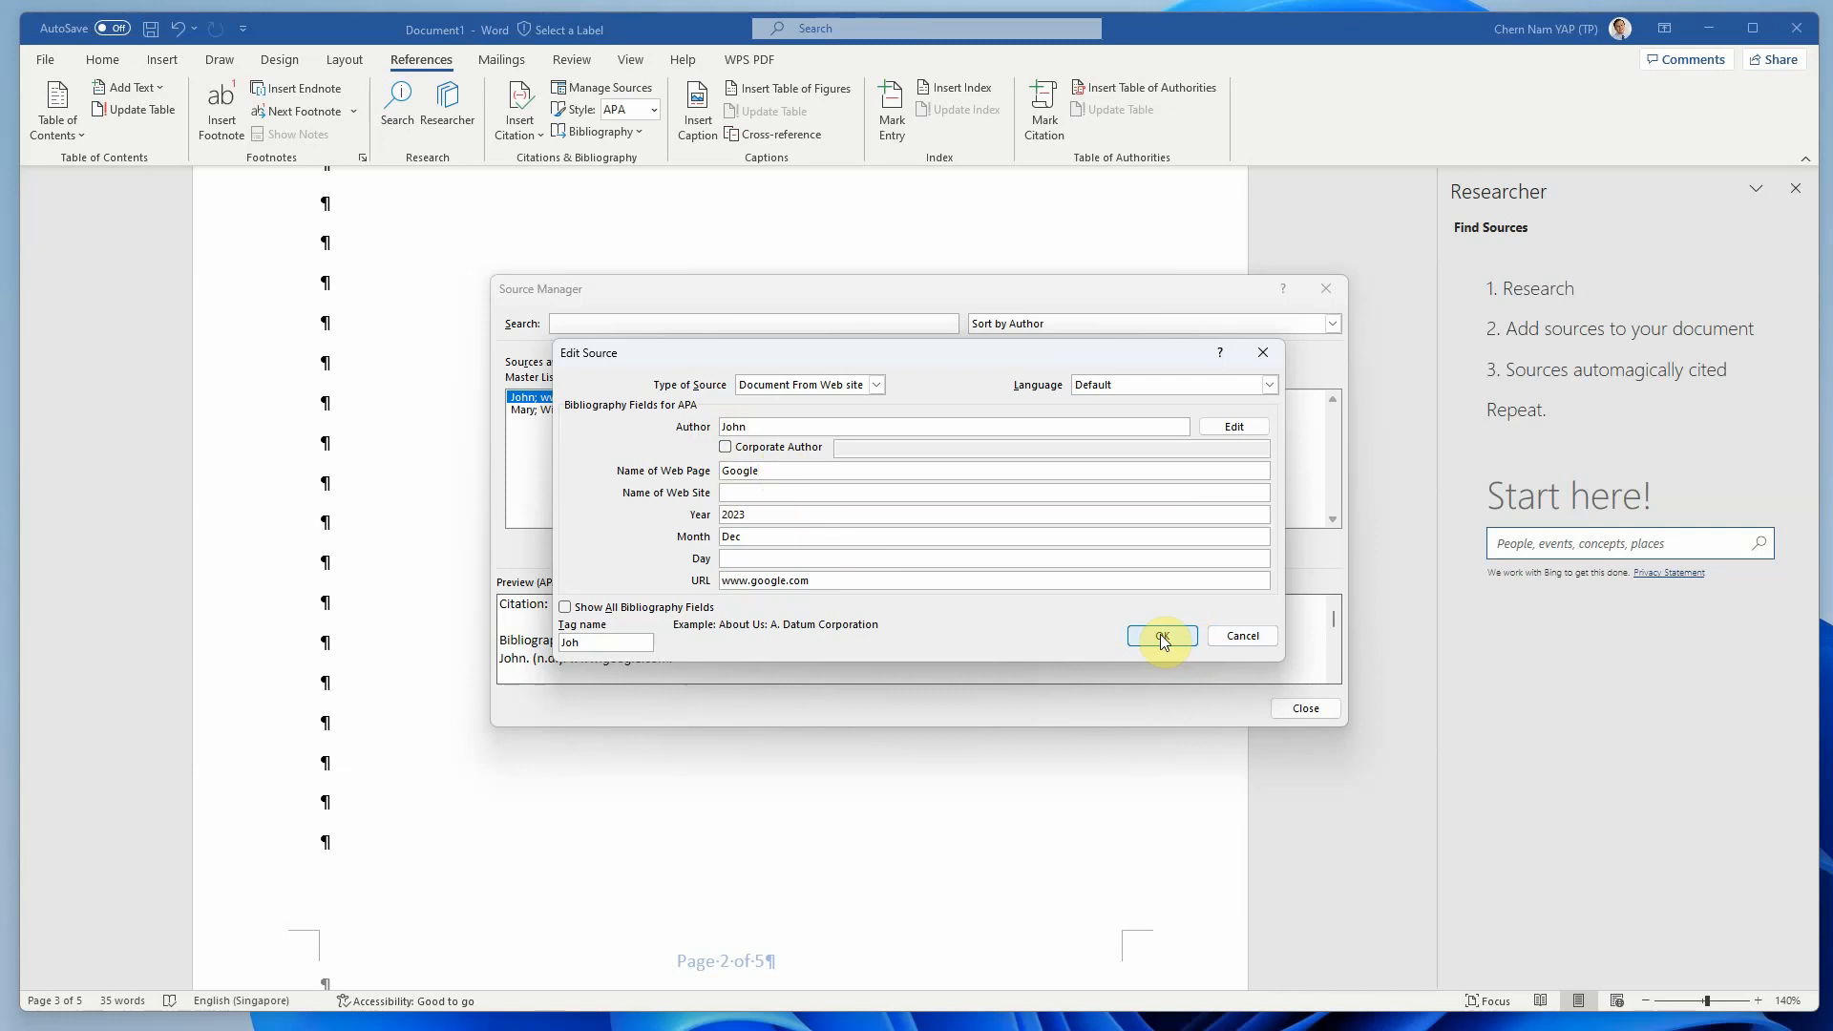
Name the source's web page "Ethernet", save the change to both source lists, and close the Source Manager.
{"action": "left_click_drag", "start_coordinate": [767, 470], "coordinate": [695, 470]}
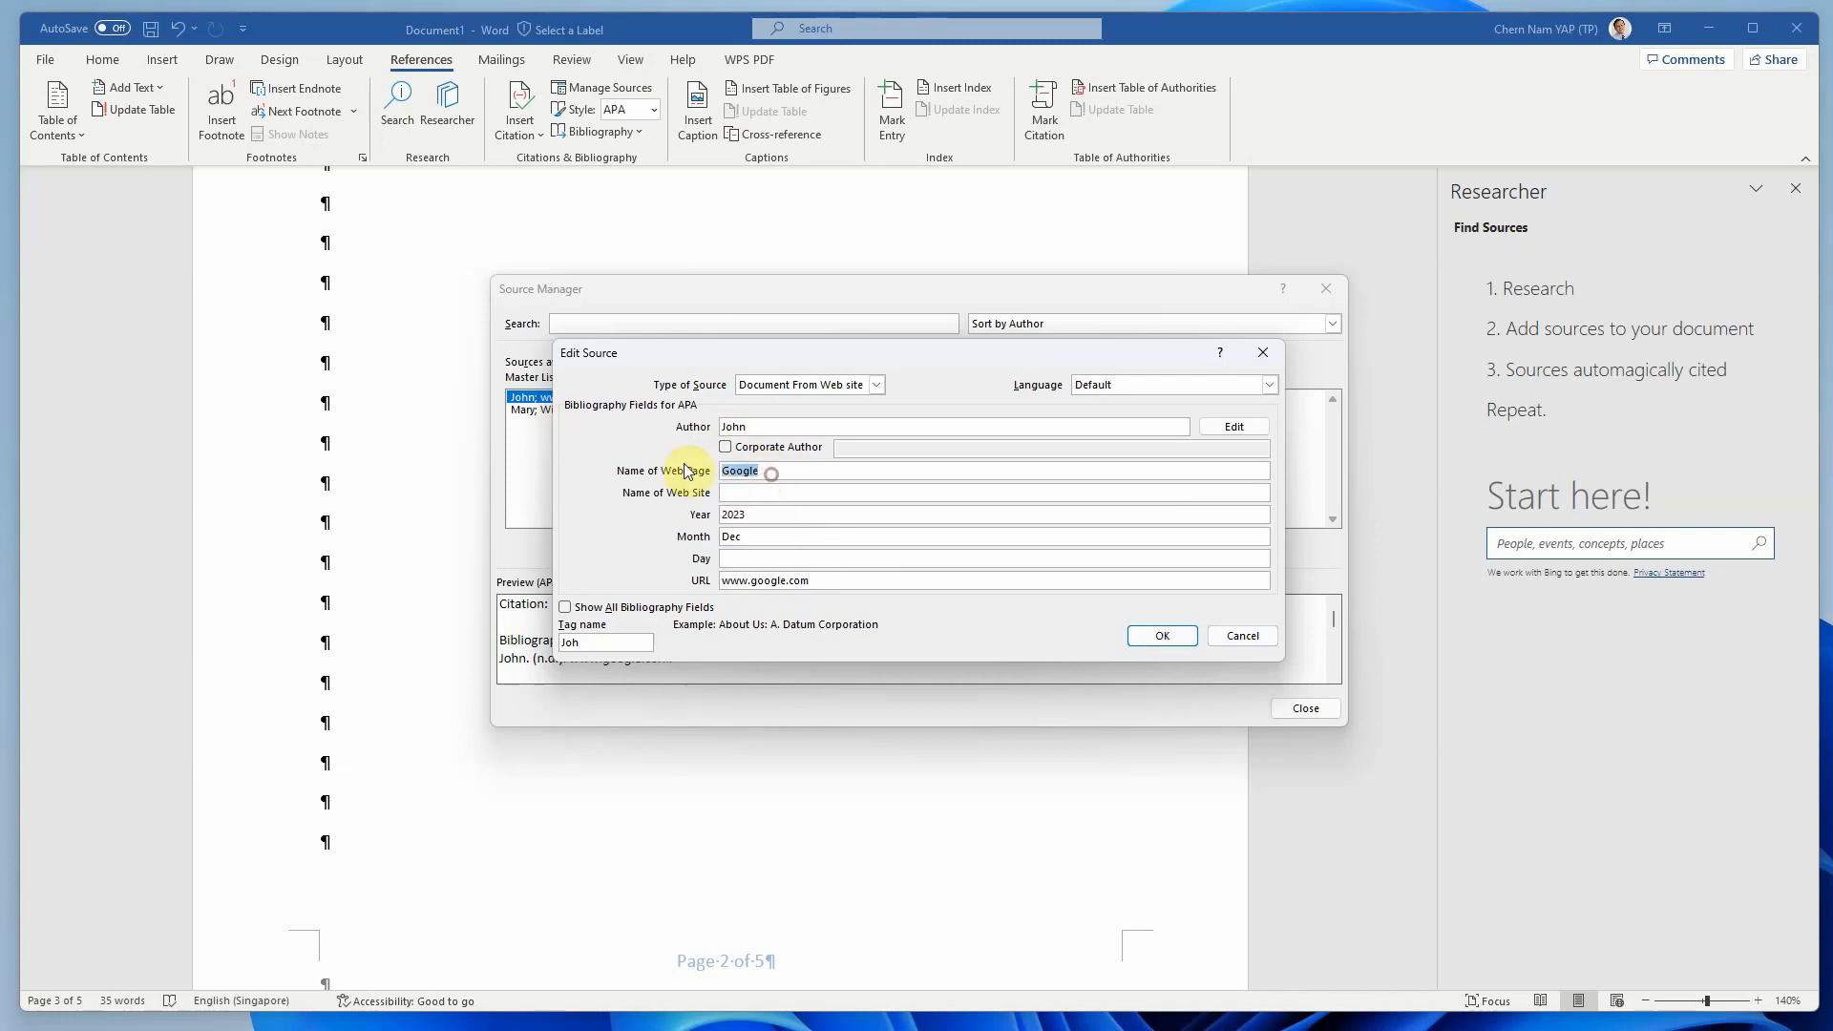
{"action": "type", "text": "Ethernet"}
{"action": "left_click", "coordinate": [1162, 636]}
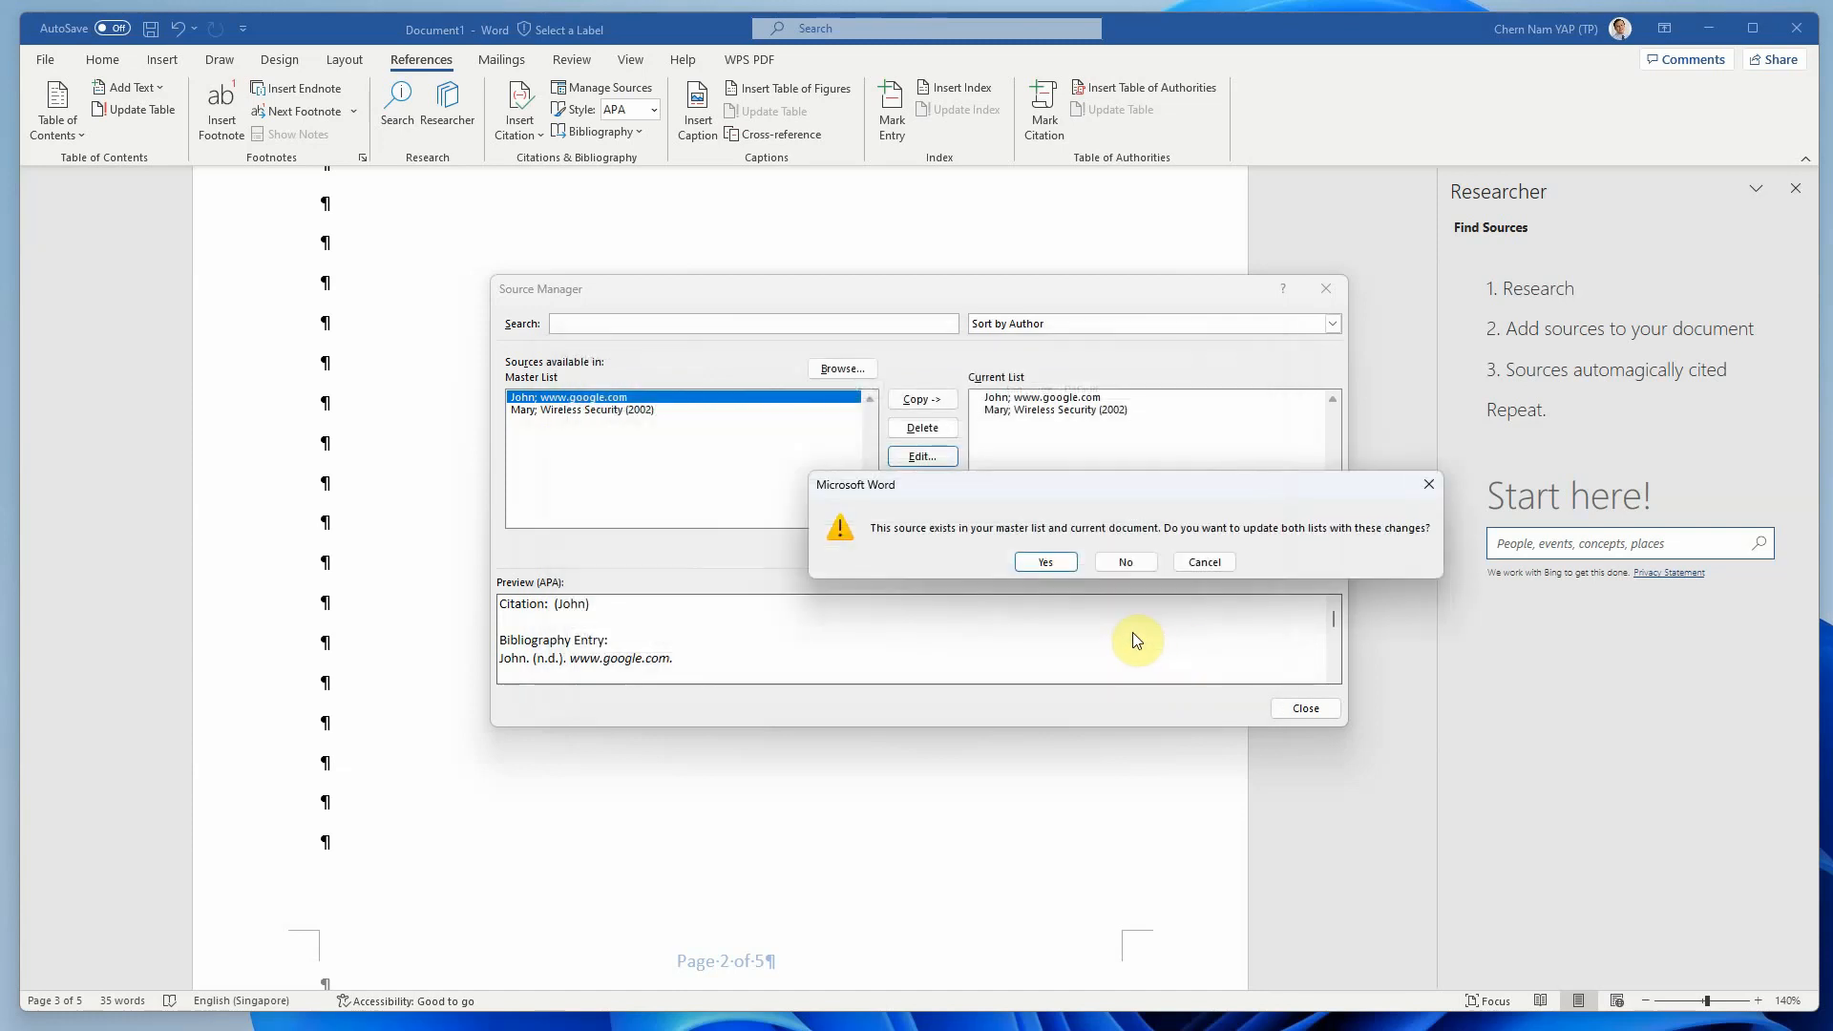
{"action": "left_click", "coordinate": [1058, 566]}
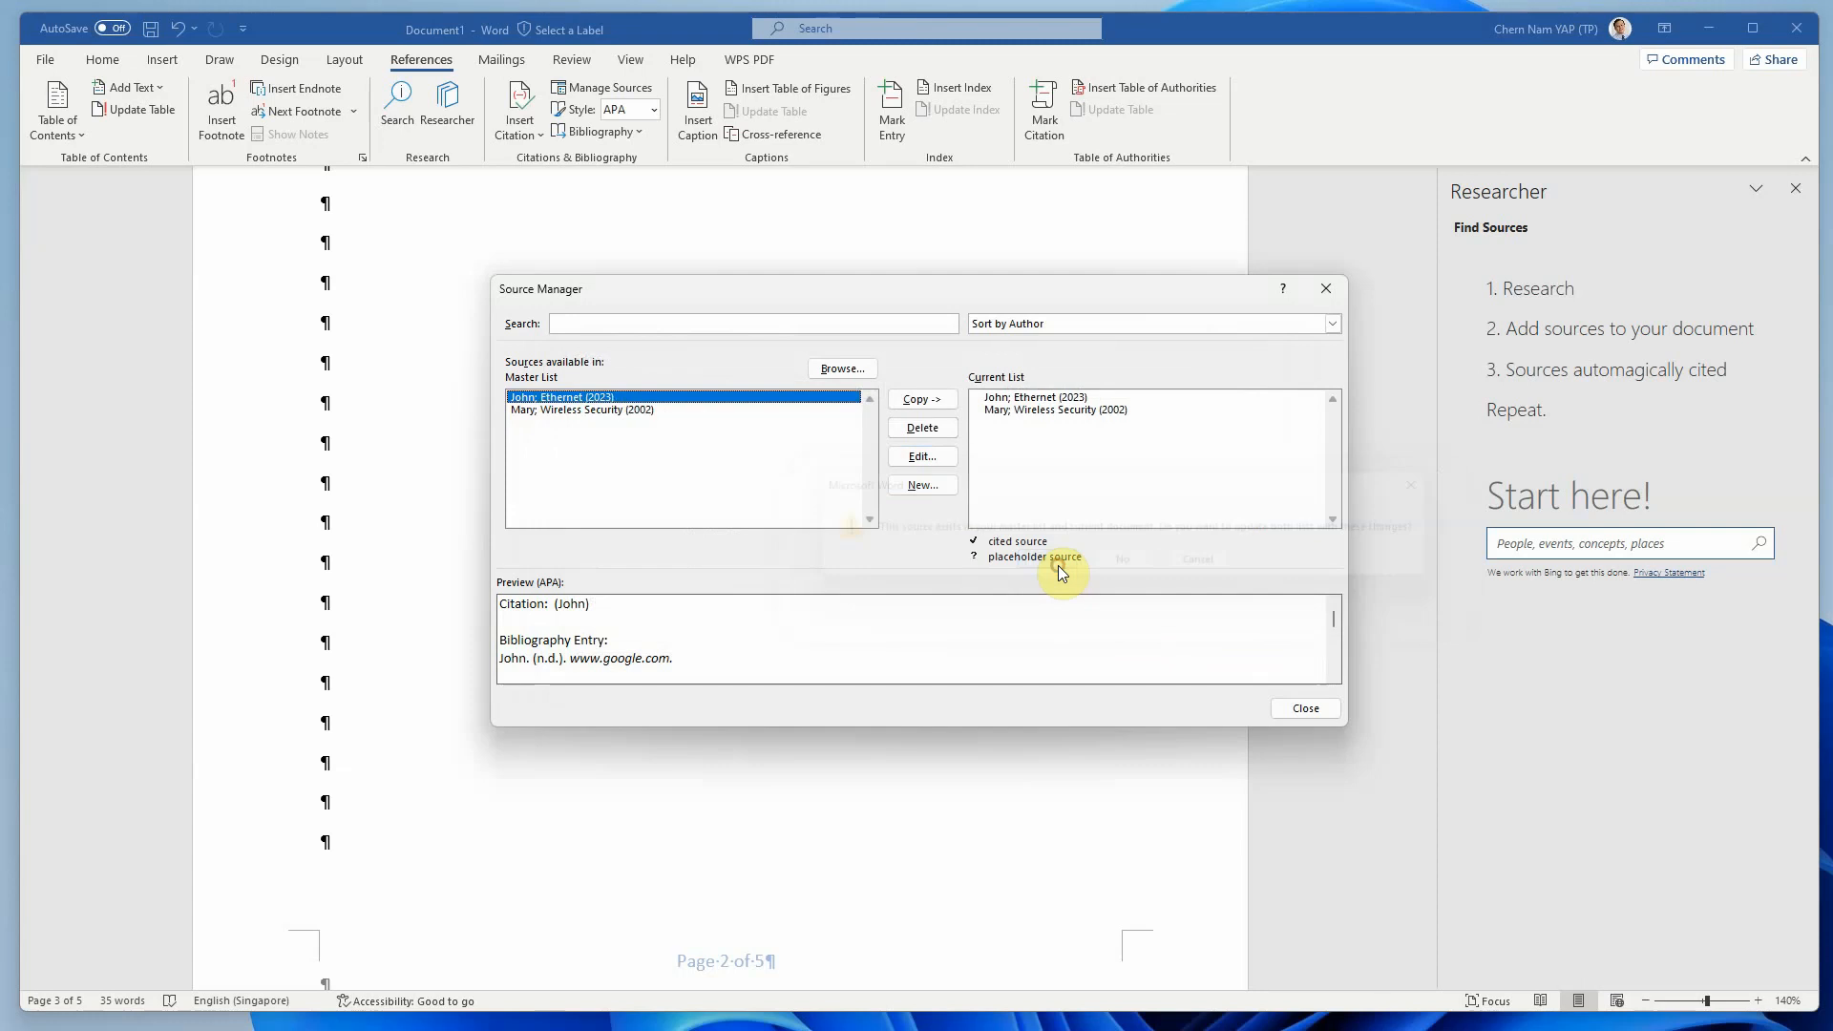
{"action": "left_click", "coordinate": [1304, 709]}
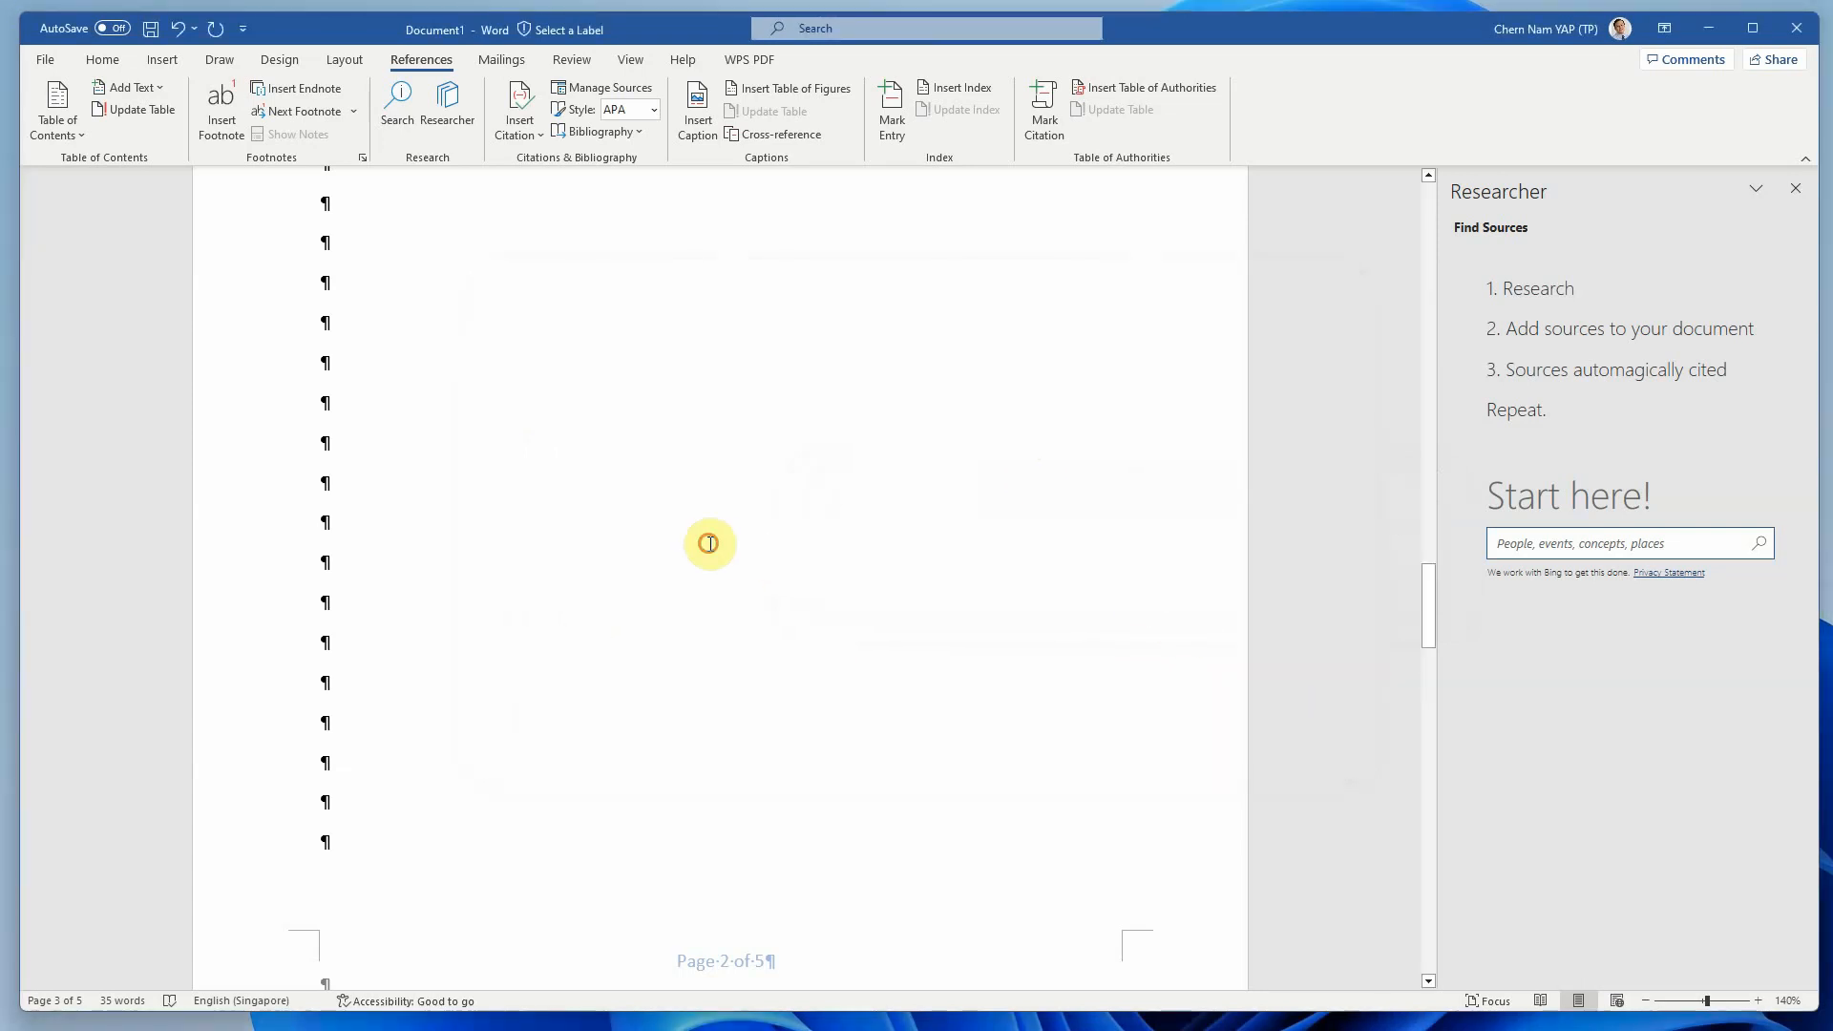
Add blank paragraphs for body text below the "1.1 Background" heading.
{"action": "scroll", "coordinate": [649, 540], "scroll_direction": "up", "scroll_amount": 8}
{"action": "scroll", "coordinate": [590, 539], "scroll_direction": "down", "scroll_amount": 3}
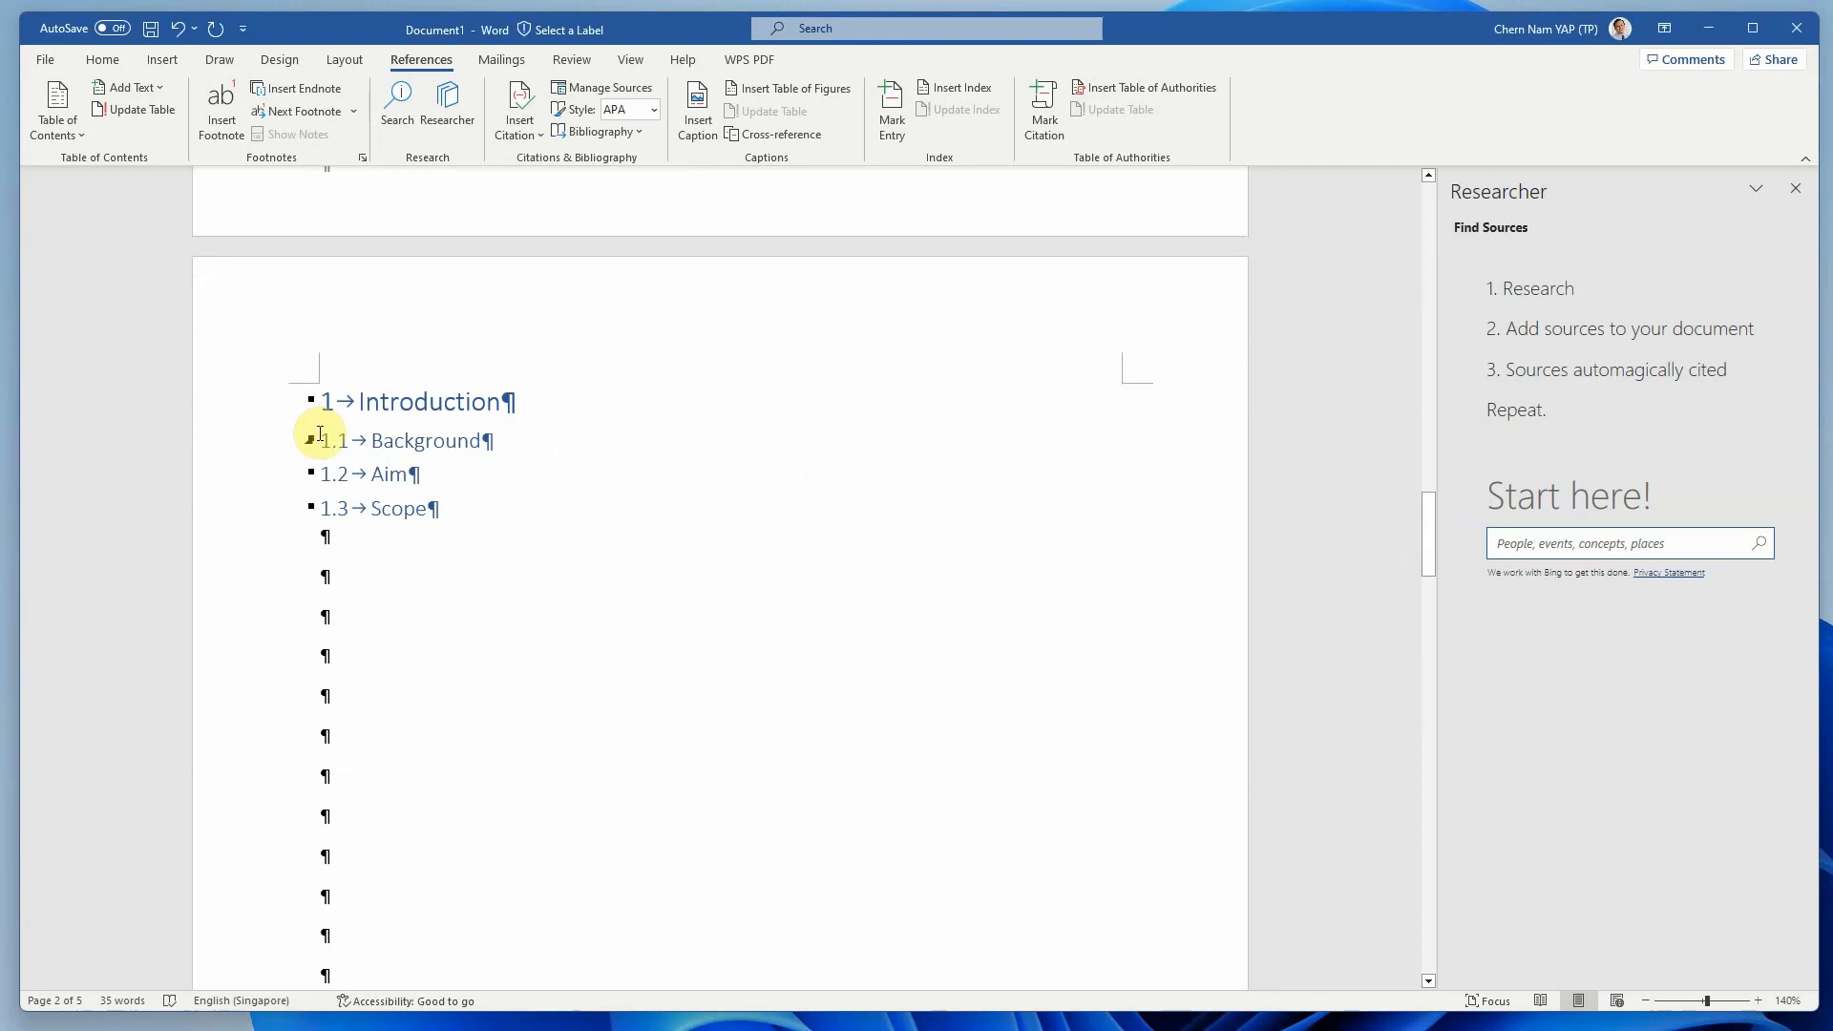
{"action": "left_click", "coordinate": [488, 443]}
{"action": "key", "text": "ctrl+Return"}
{"action": "scroll", "coordinate": [573, 613], "scroll_direction": "up", "scroll_amount": 15}
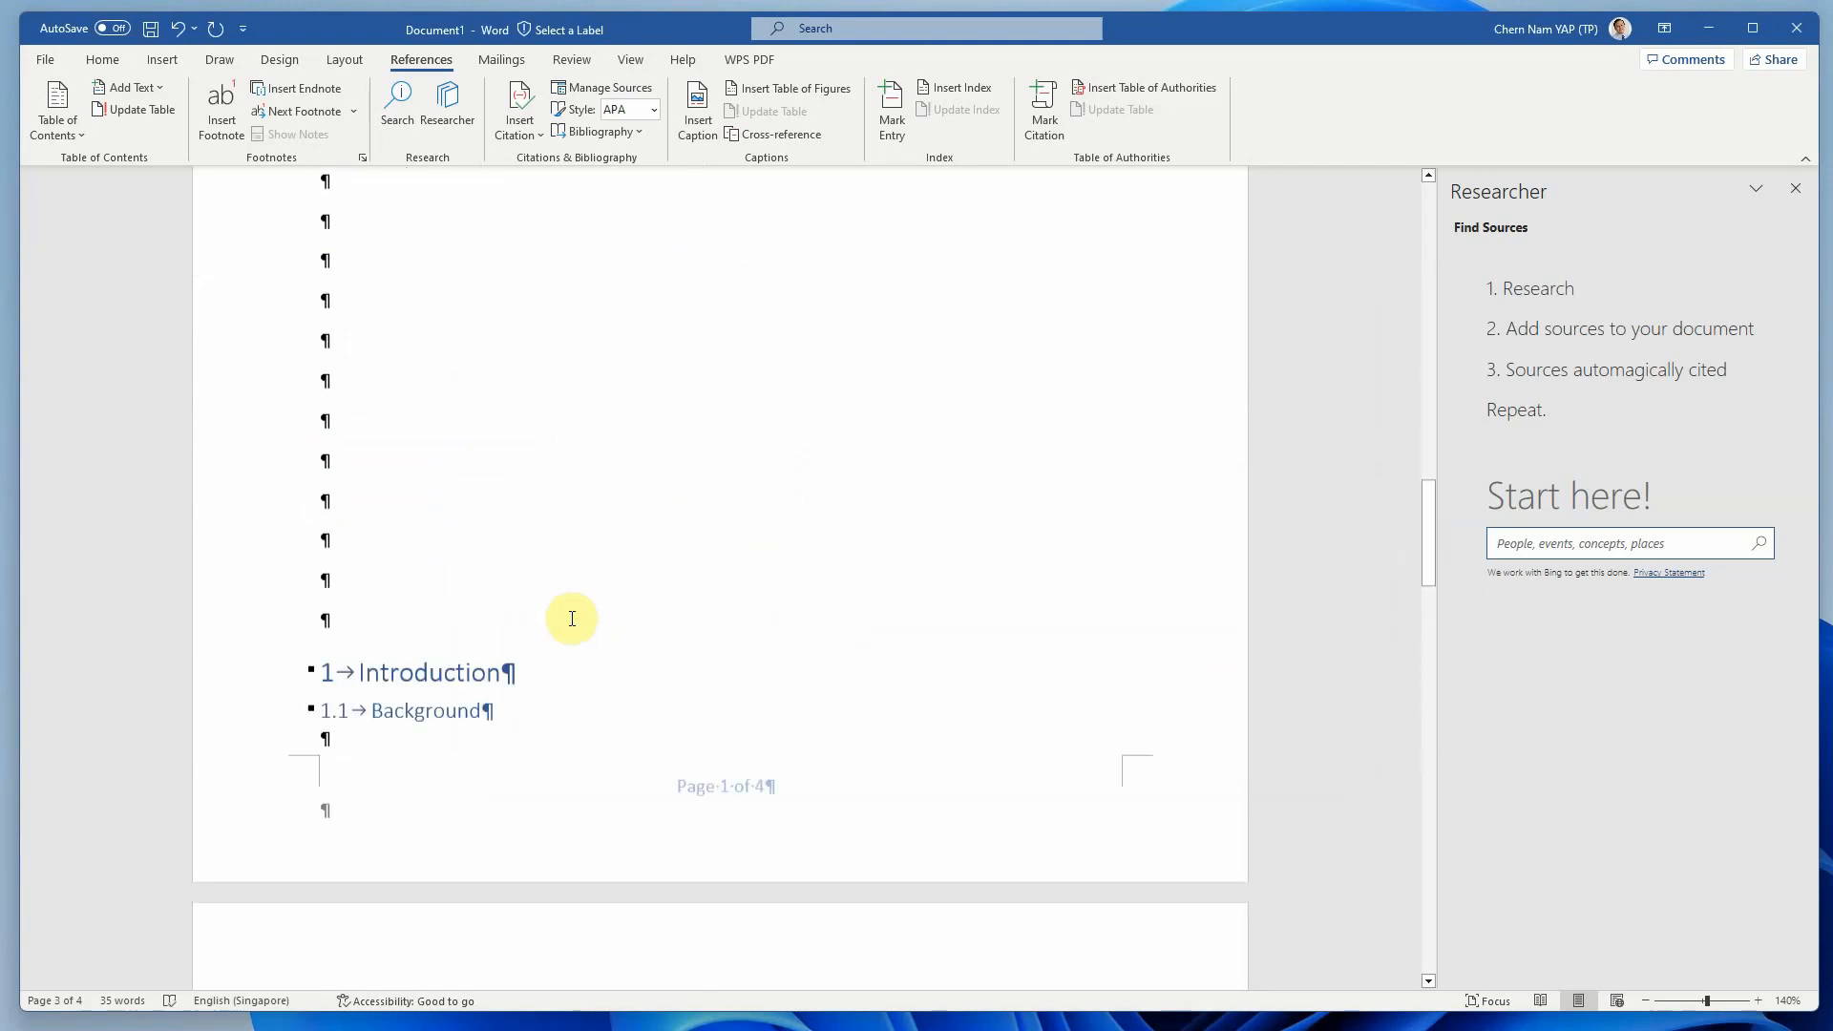
Add blank lines above the "1 Introduction" heading to push it onto the page after the table of contents.
{"action": "scroll", "coordinate": [571, 618], "scroll_direction": "down", "scroll_amount": 2}
{"action": "scroll", "coordinate": [570, 618], "scroll_direction": "down", "scroll_amount": 5}
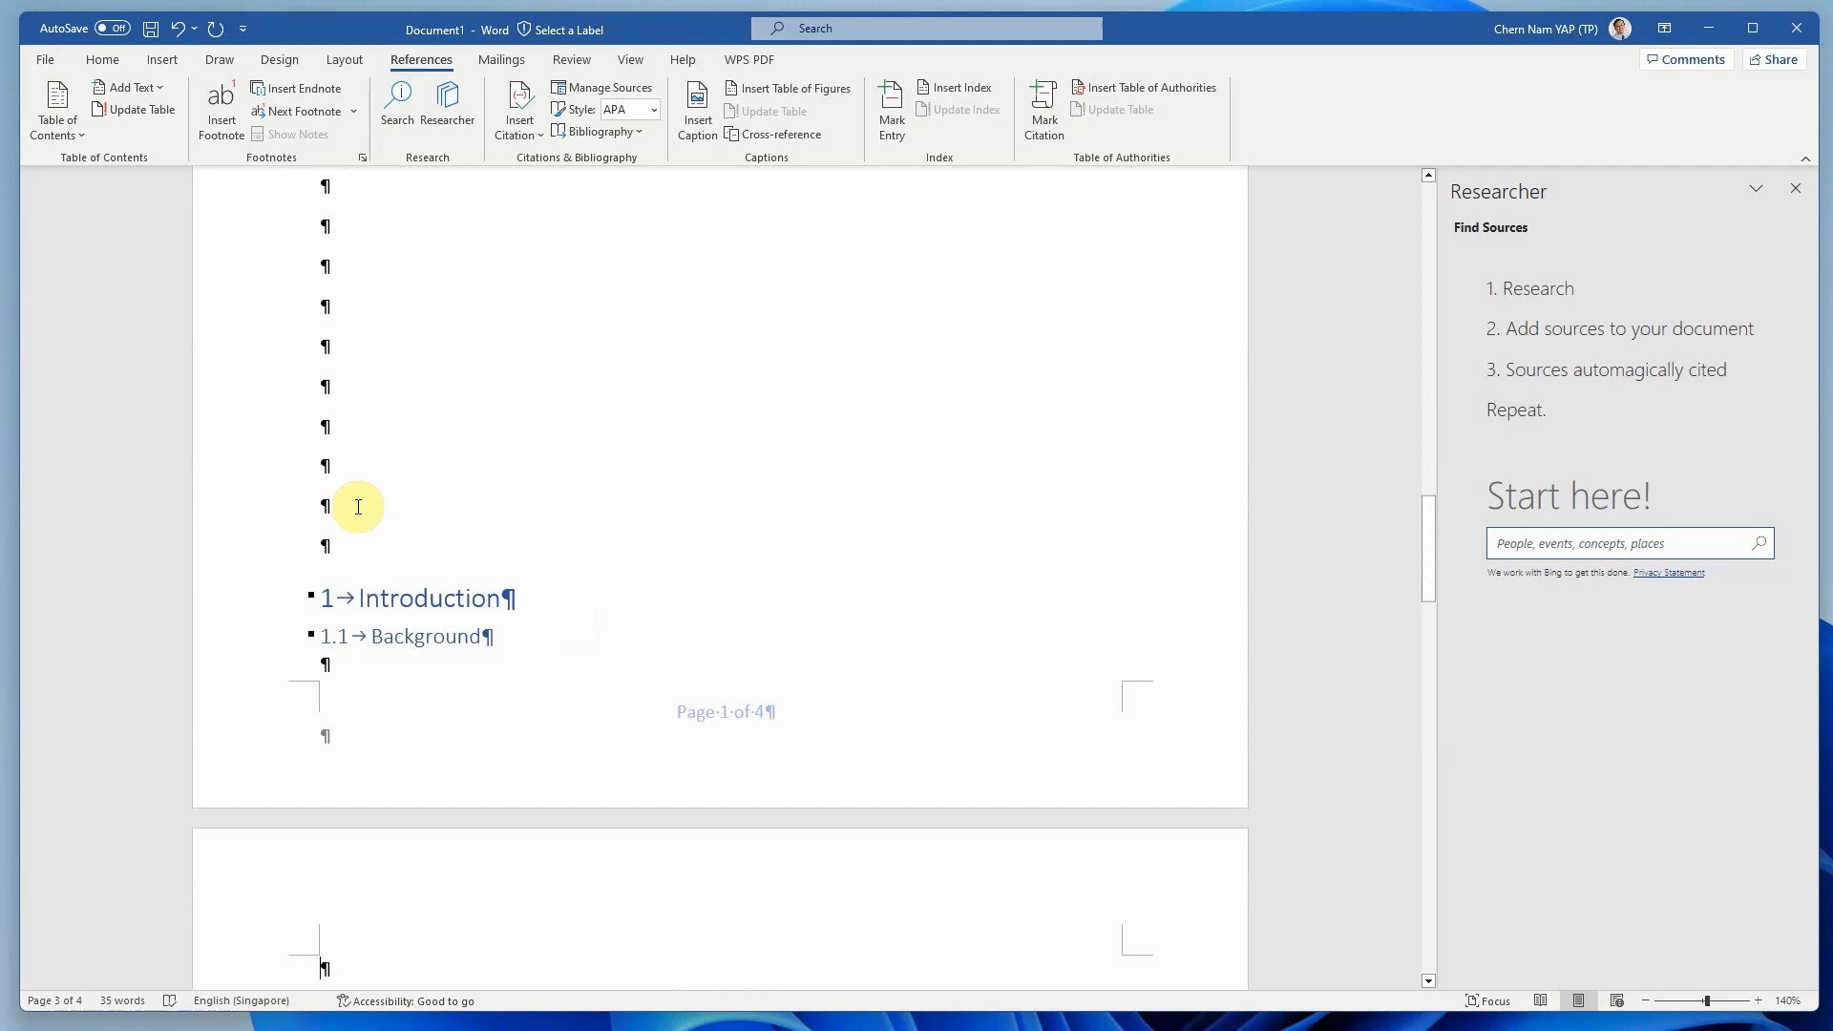
{"action": "left_click", "coordinate": [322, 486]}
{"action": "key", "text": "ctrl+Return"}
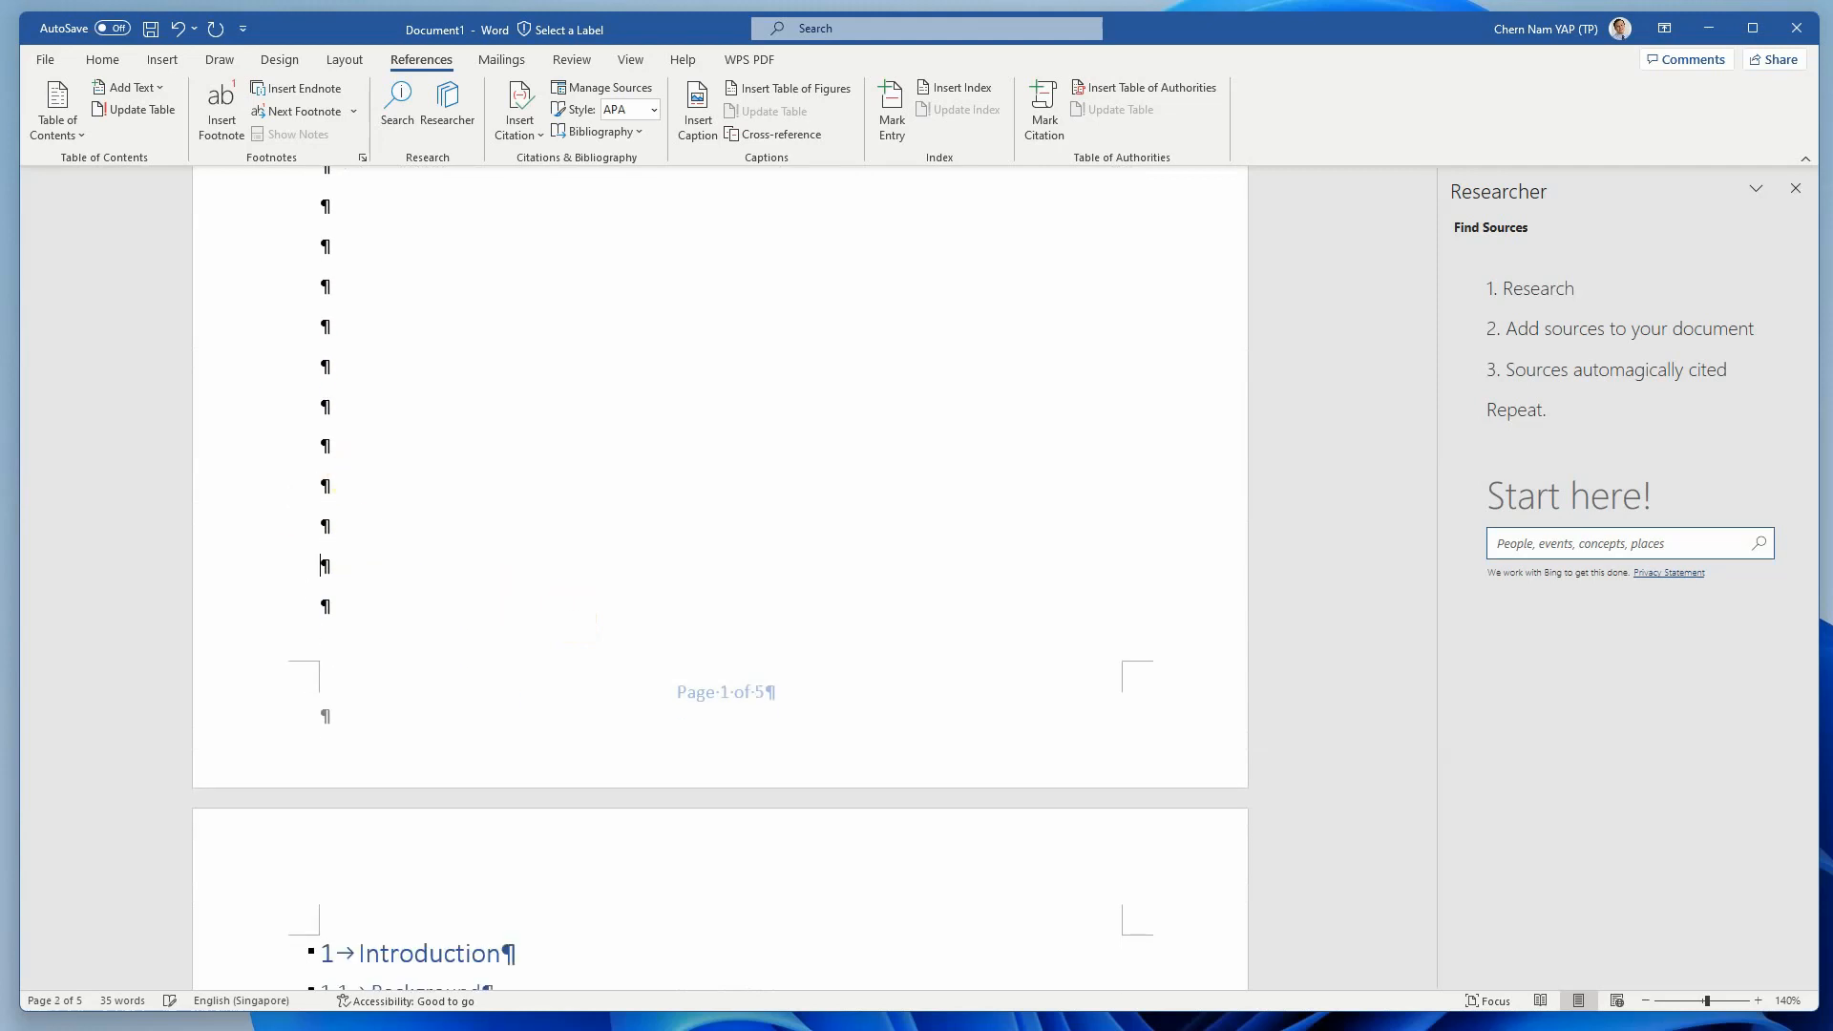
{"action": "scroll", "coordinate": [316, 577], "scroll_direction": "up", "scroll_amount": 4}
{"action": "scroll", "coordinate": [545, 614], "scroll_direction": "up", "scroll_amount": 4}
{"action": "scroll", "coordinate": [549, 615], "scroll_direction": "down", "scroll_amount": 8}
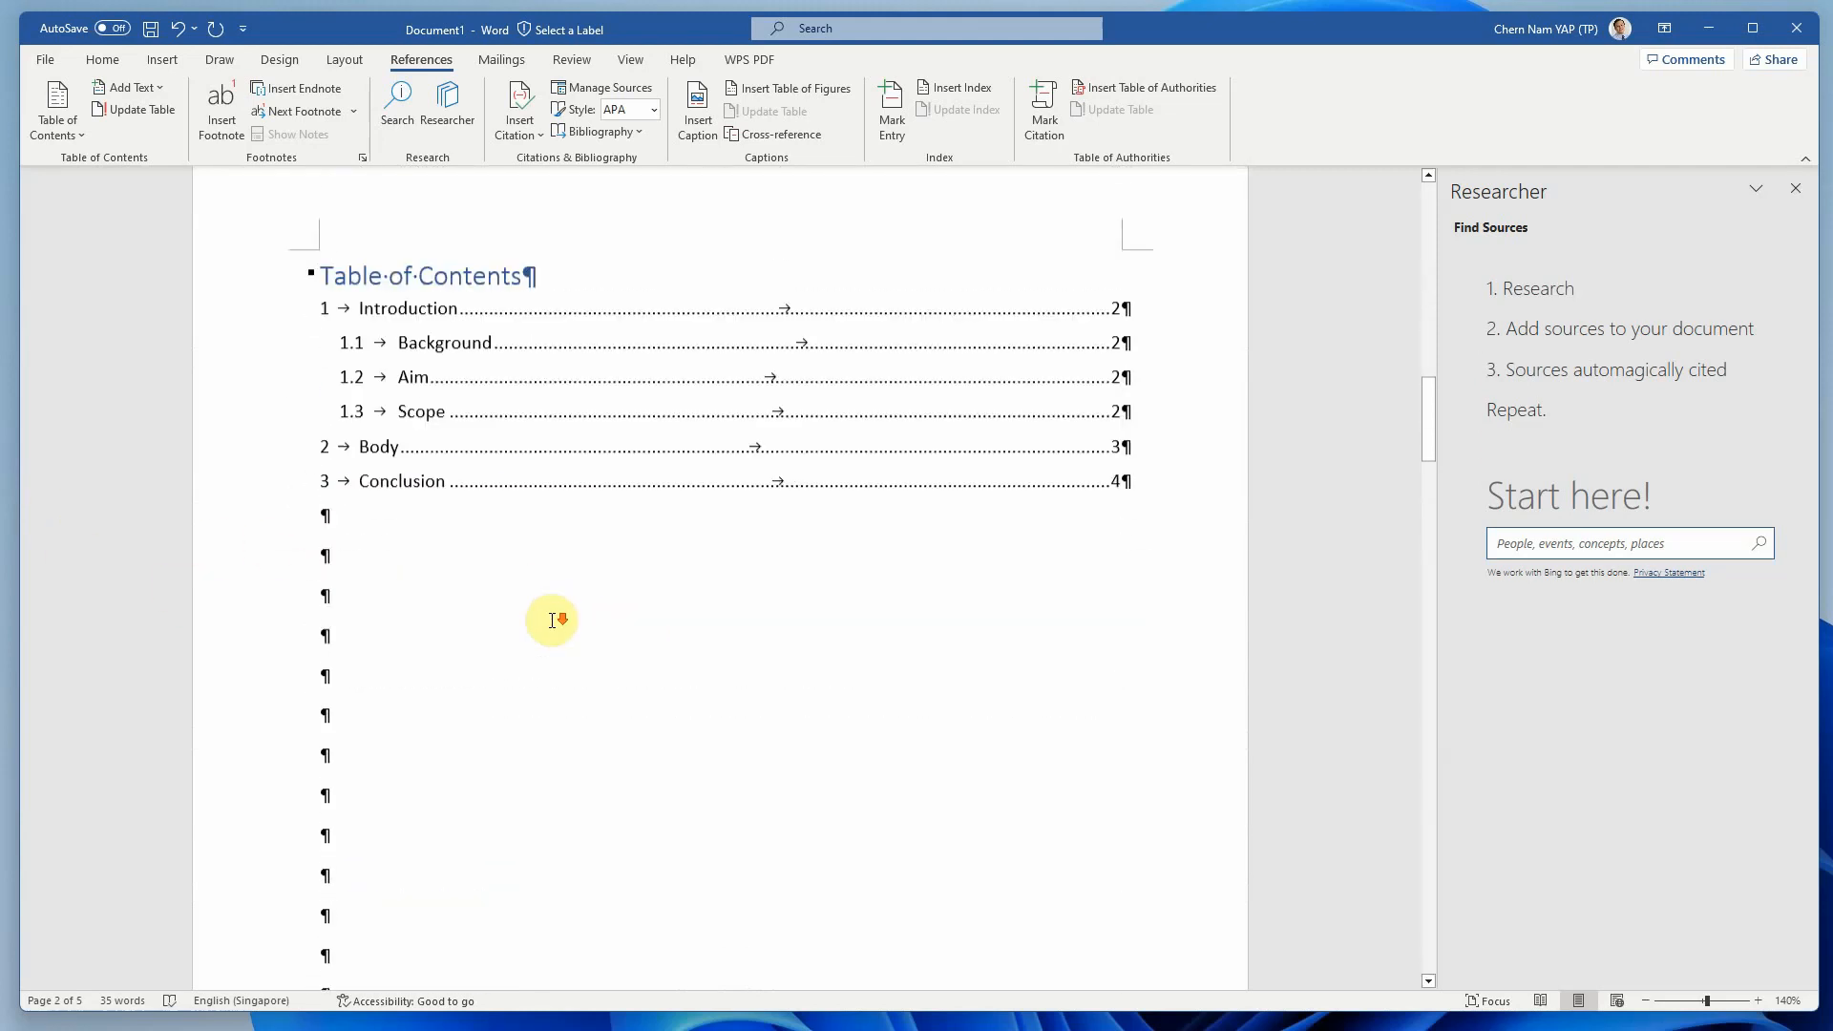
Write the line "Wireless ..... Ethernet" under the "1.1 Background" heading.
{"action": "left_click", "coordinate": [326, 391]}
{"action": "type", "text": "W"}
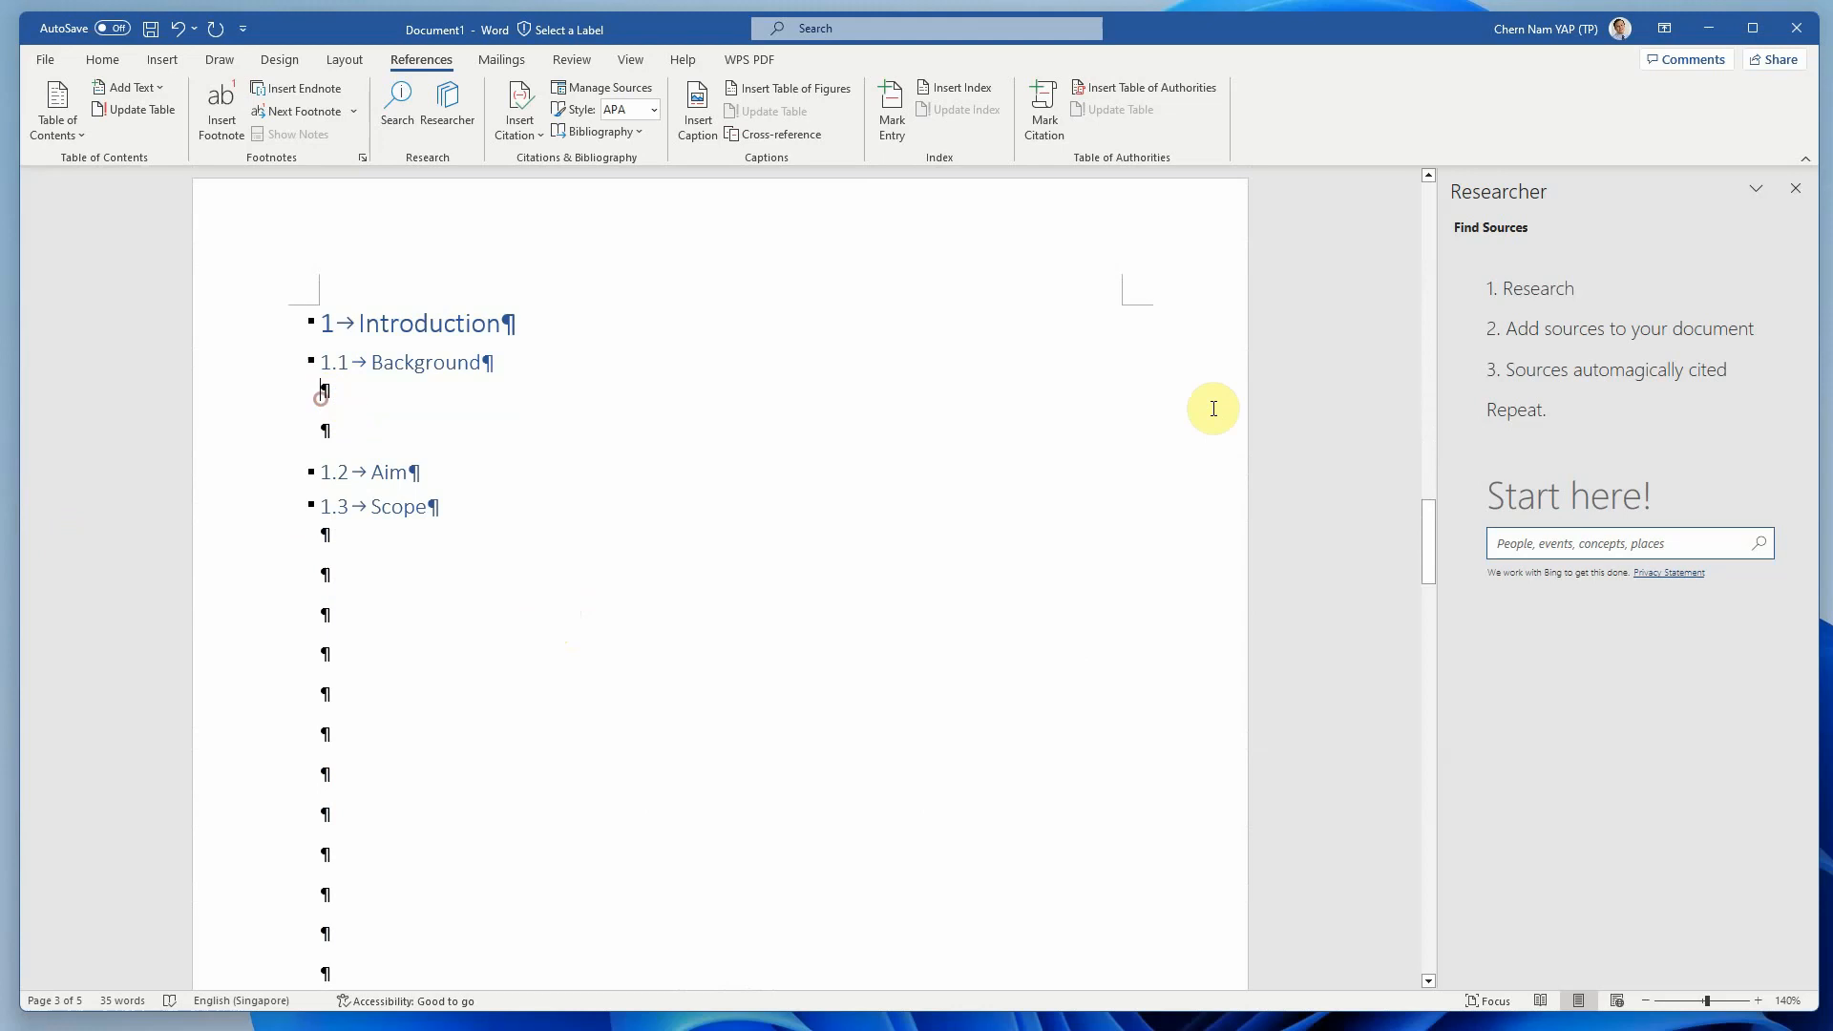
{"action": "key", "text": "BackSpace"}
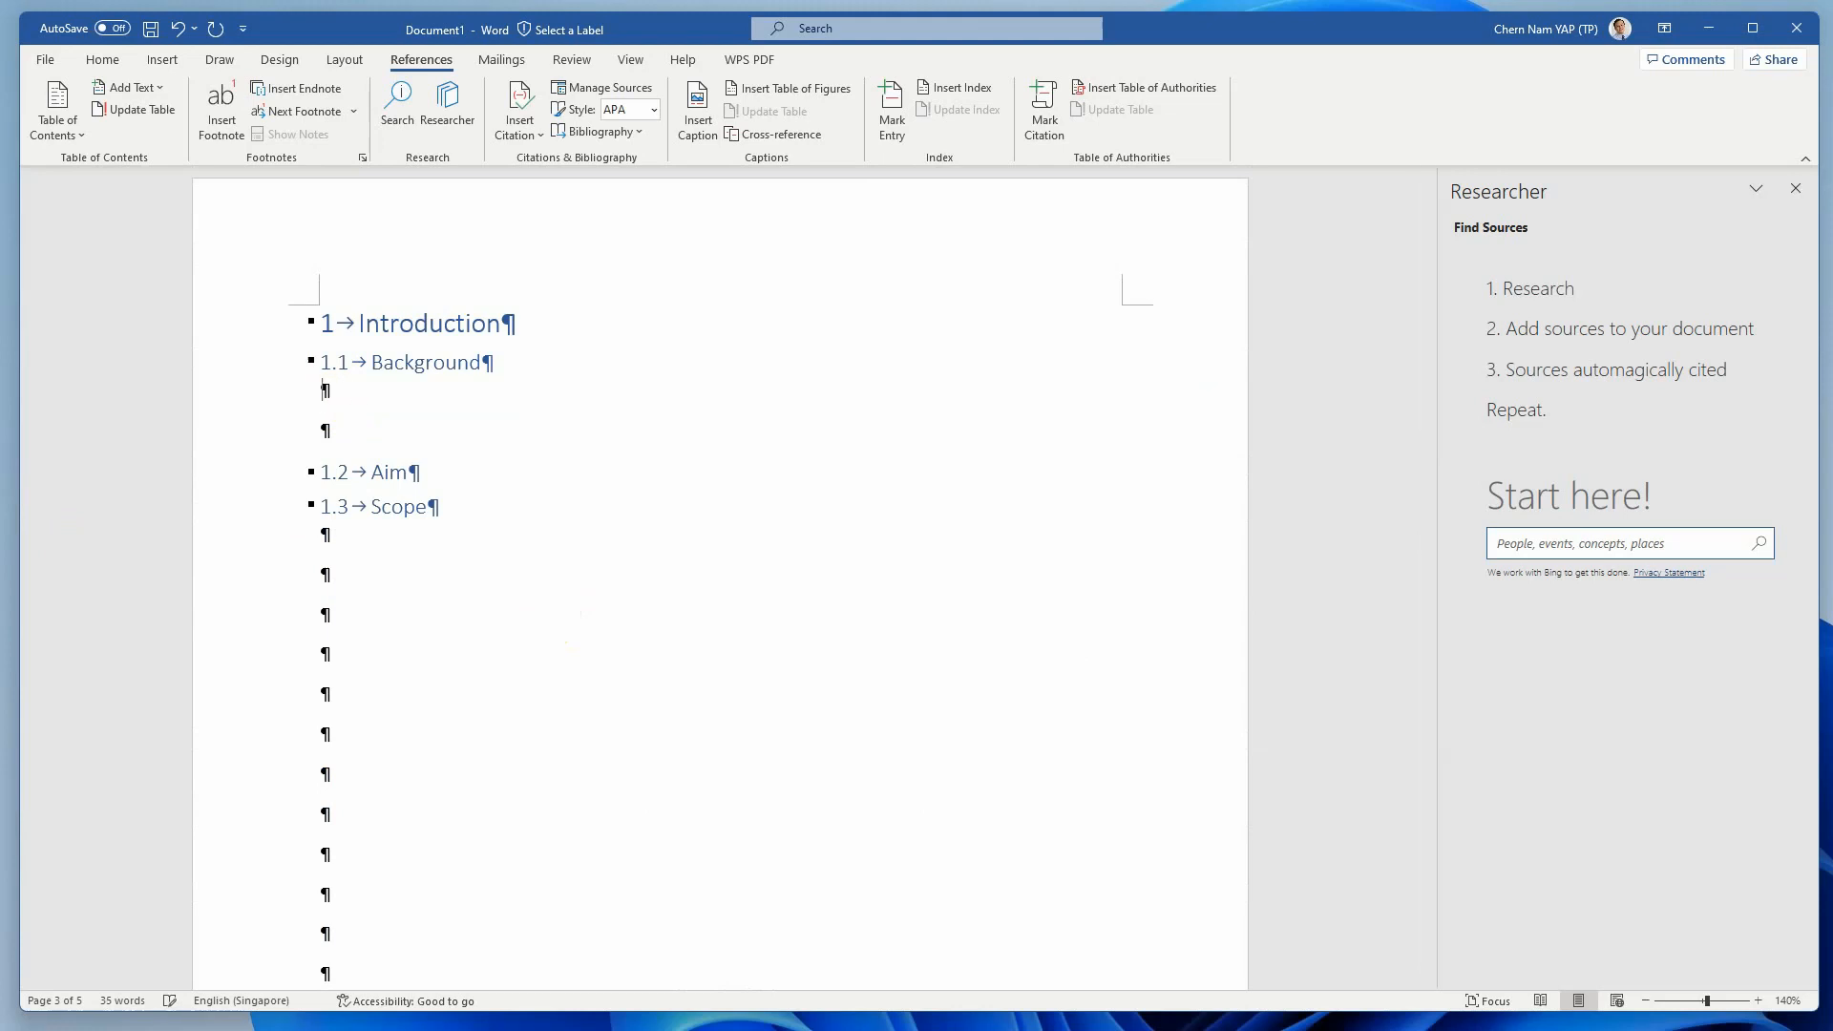
{"action": "type", "text": "Wireless  .....Etgerne"}
{"action": "key", "text": "BackSpace"}
{"action": "key", "text": "BackSpace"}
{"action": "key", "text": "BackSpace"}
{"action": "key", "text": "BackSpace"}
{"action": "key", "text": "BackSpace"}
{"action": "type", "text": "hernet"}
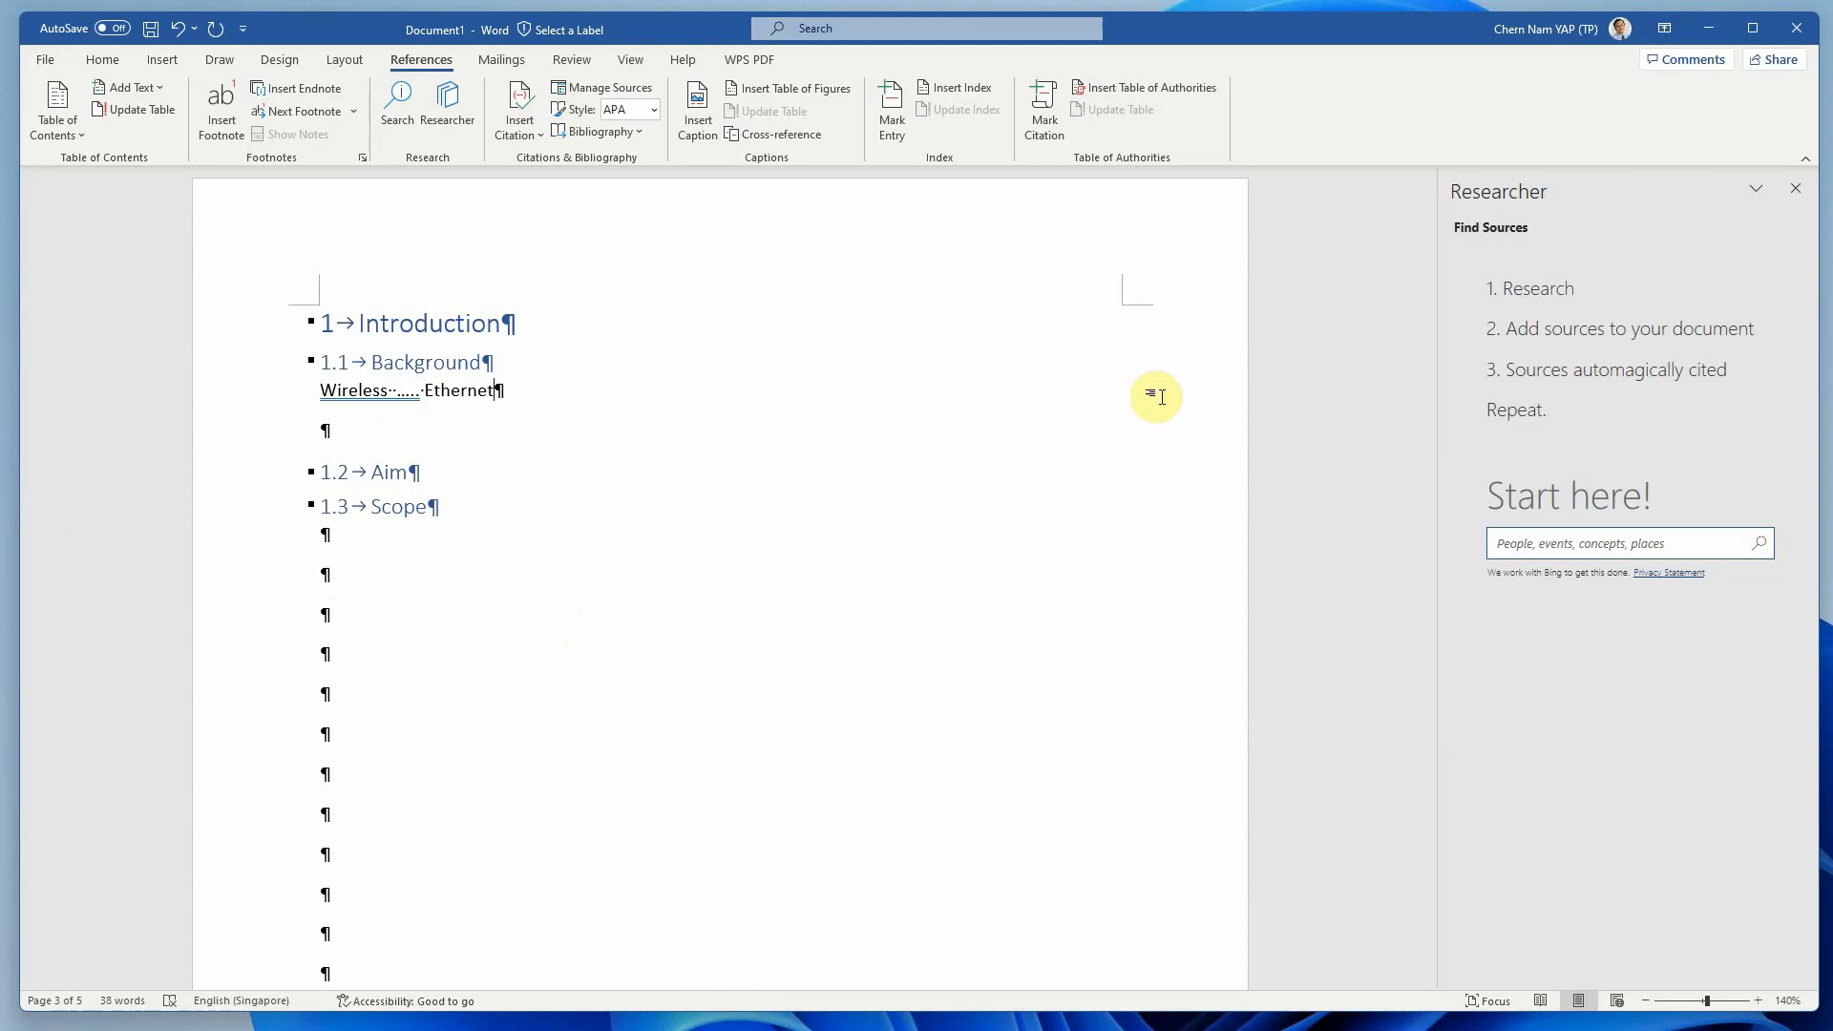
Remove the extra spaces after "Wireless" and insert the Wireless Security (2002) citation there.
{"action": "left_click", "coordinate": [392, 389]}
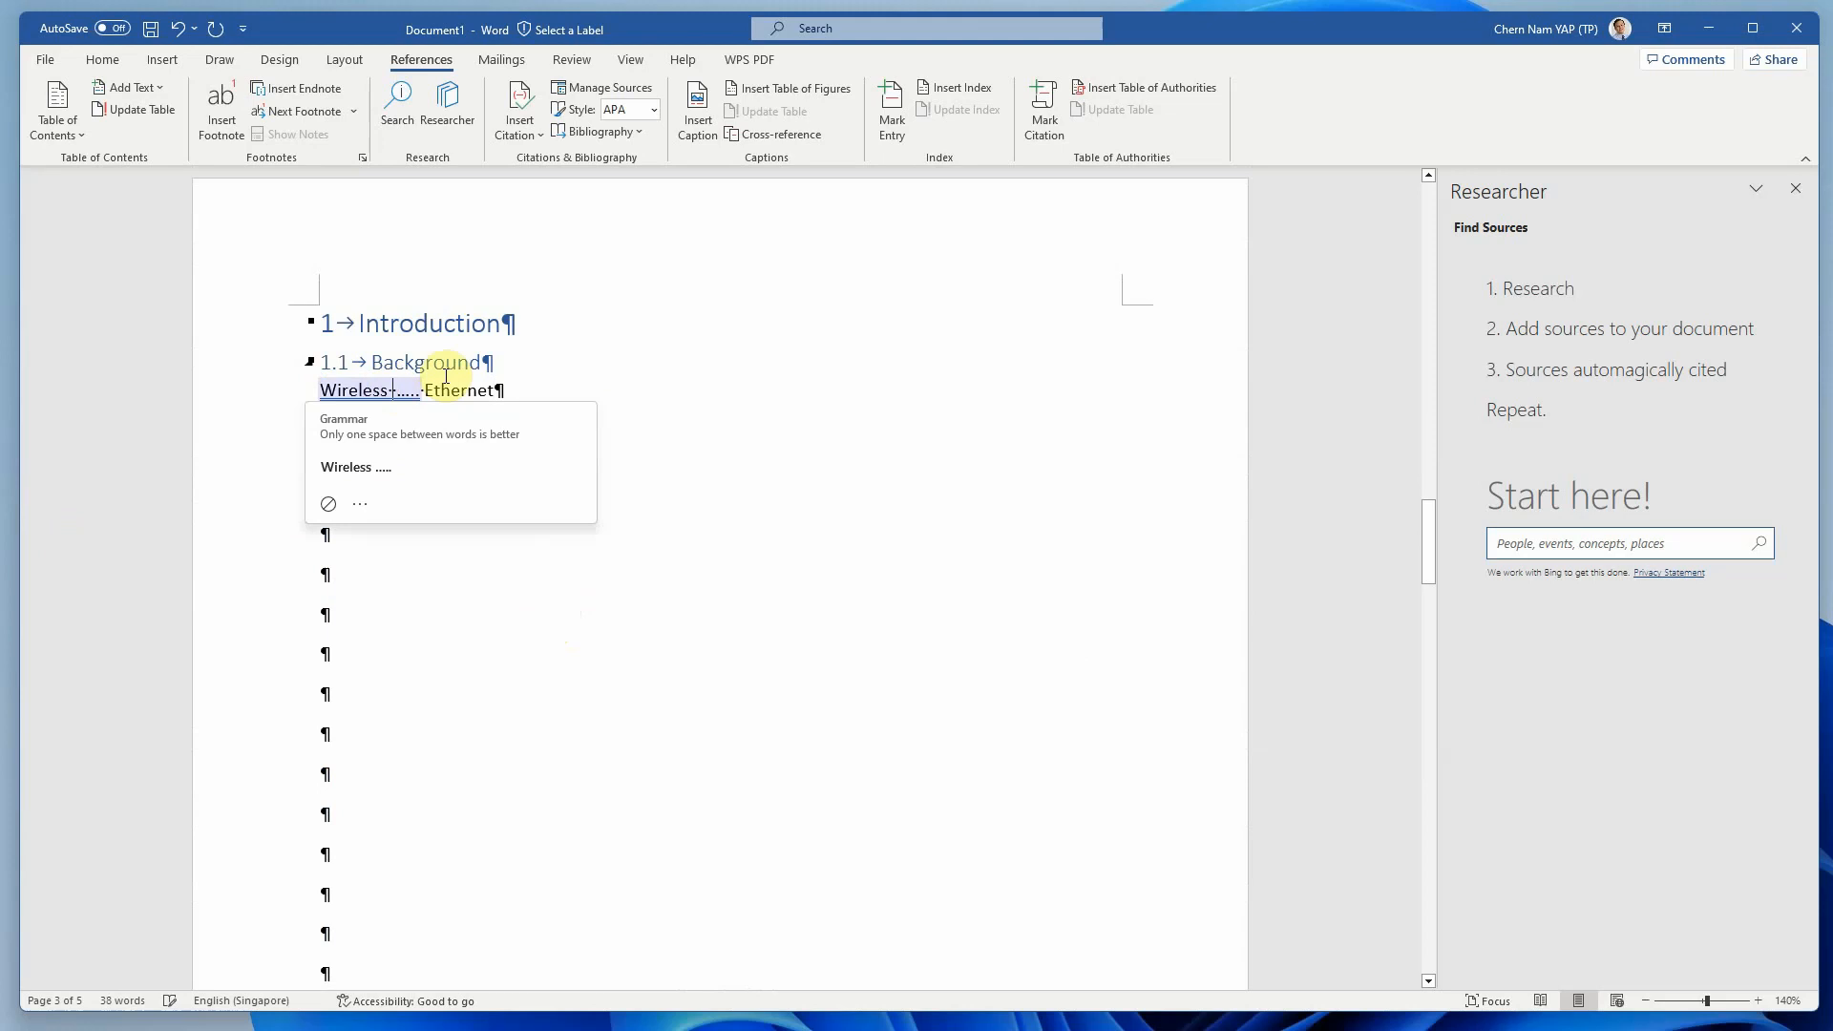
{"action": "left_click", "coordinate": [356, 467]}
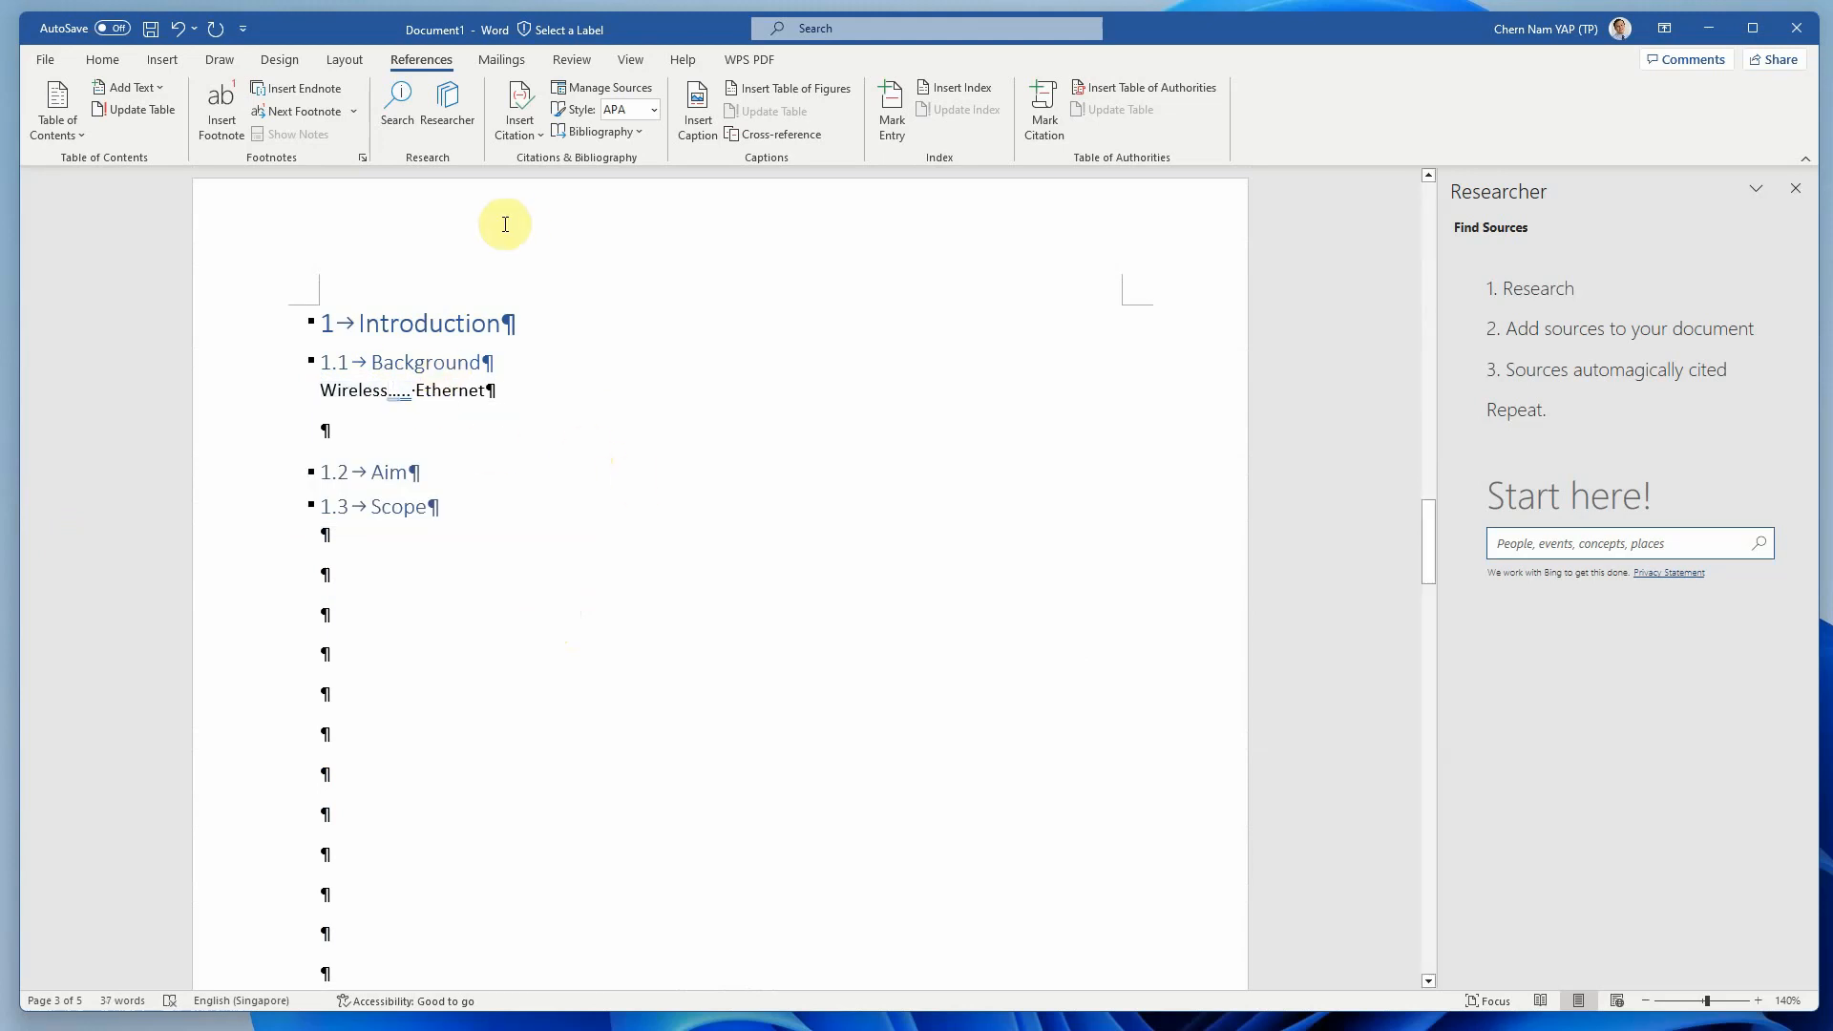
{"action": "left_click", "coordinate": [520, 139]}
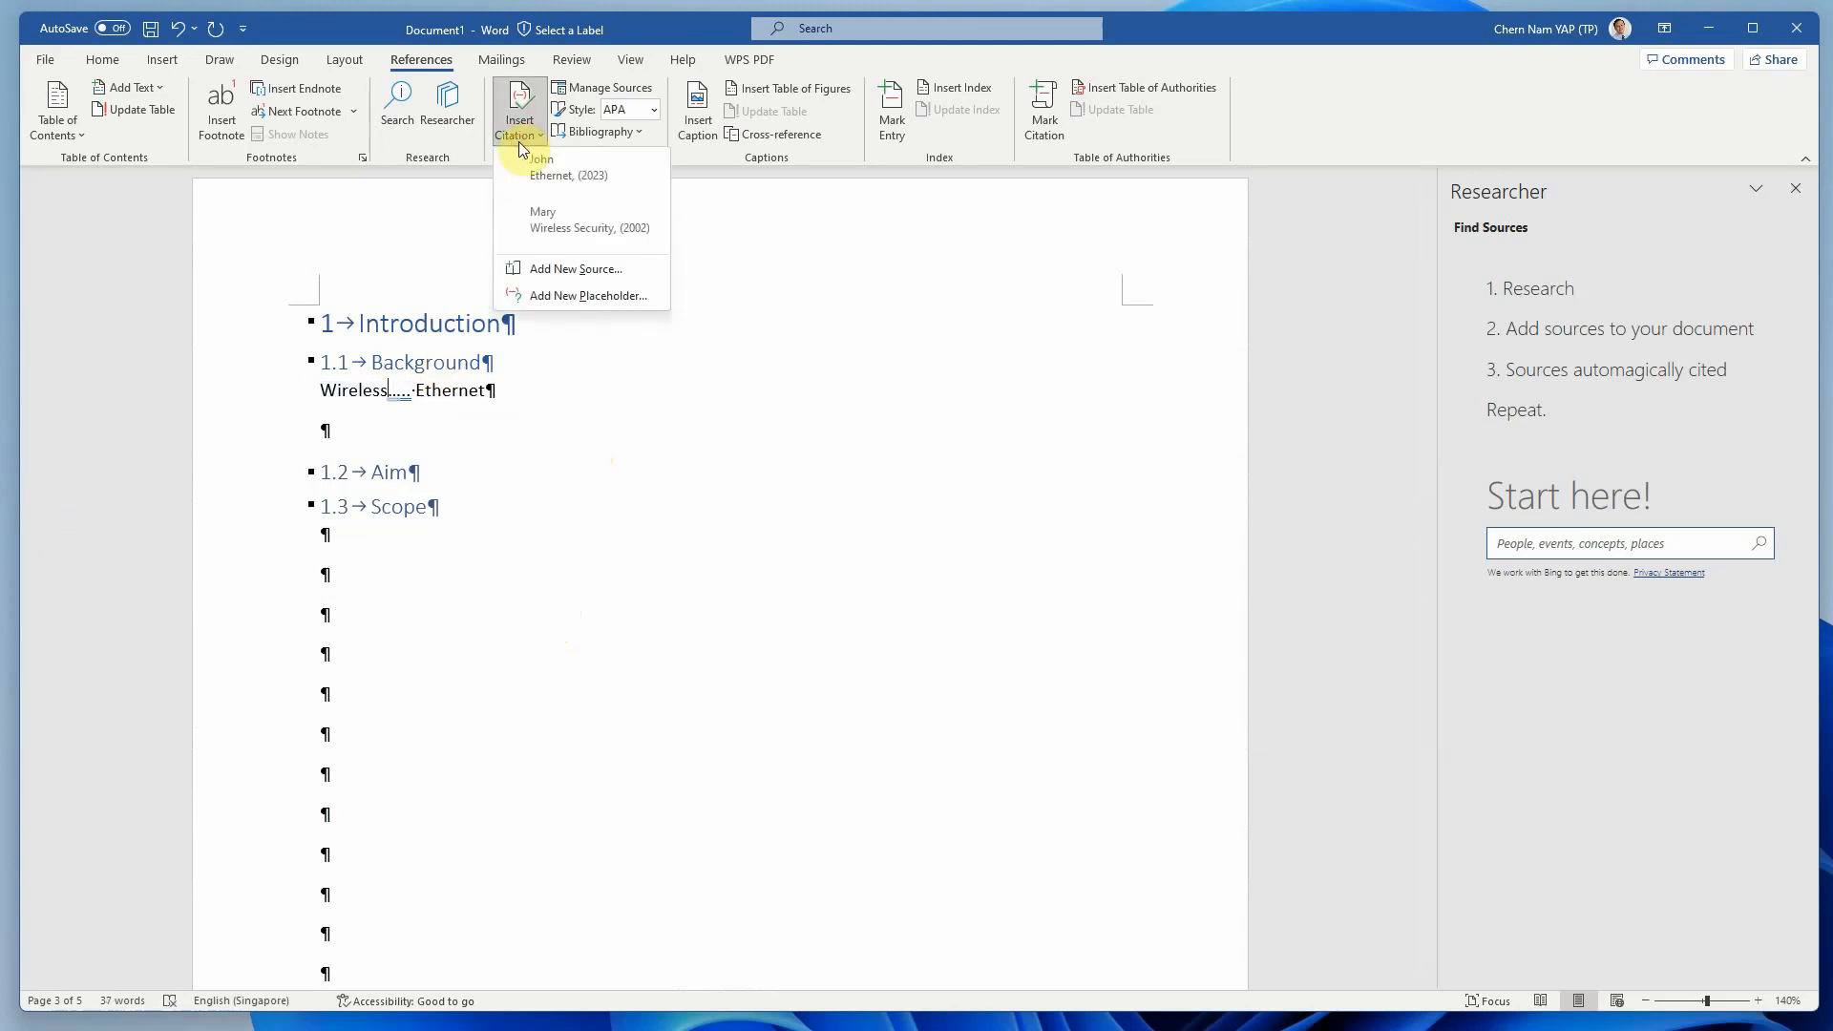
{"action": "left_click", "coordinate": [584, 220]}
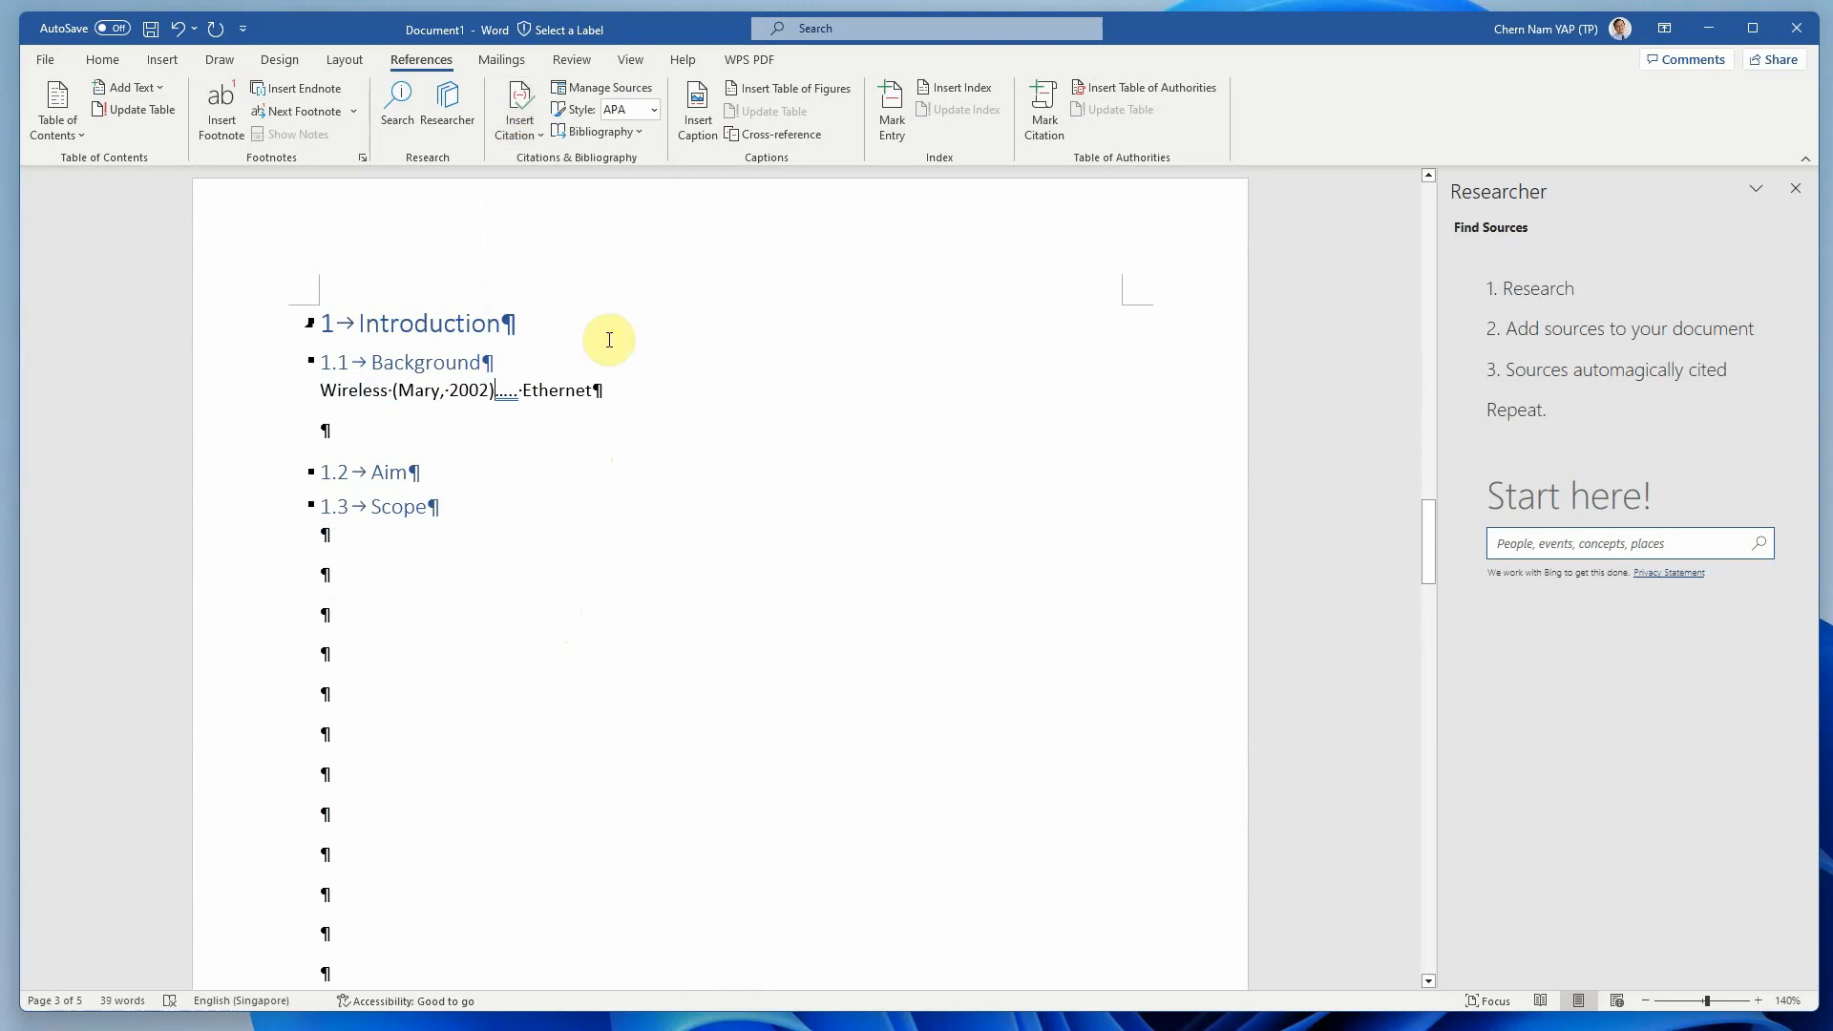
Enter "Wired Security" in the Ethernet source's web page name, update both source lists, and close the Source Manager.
{"action": "left_click", "coordinate": [618, 86]}
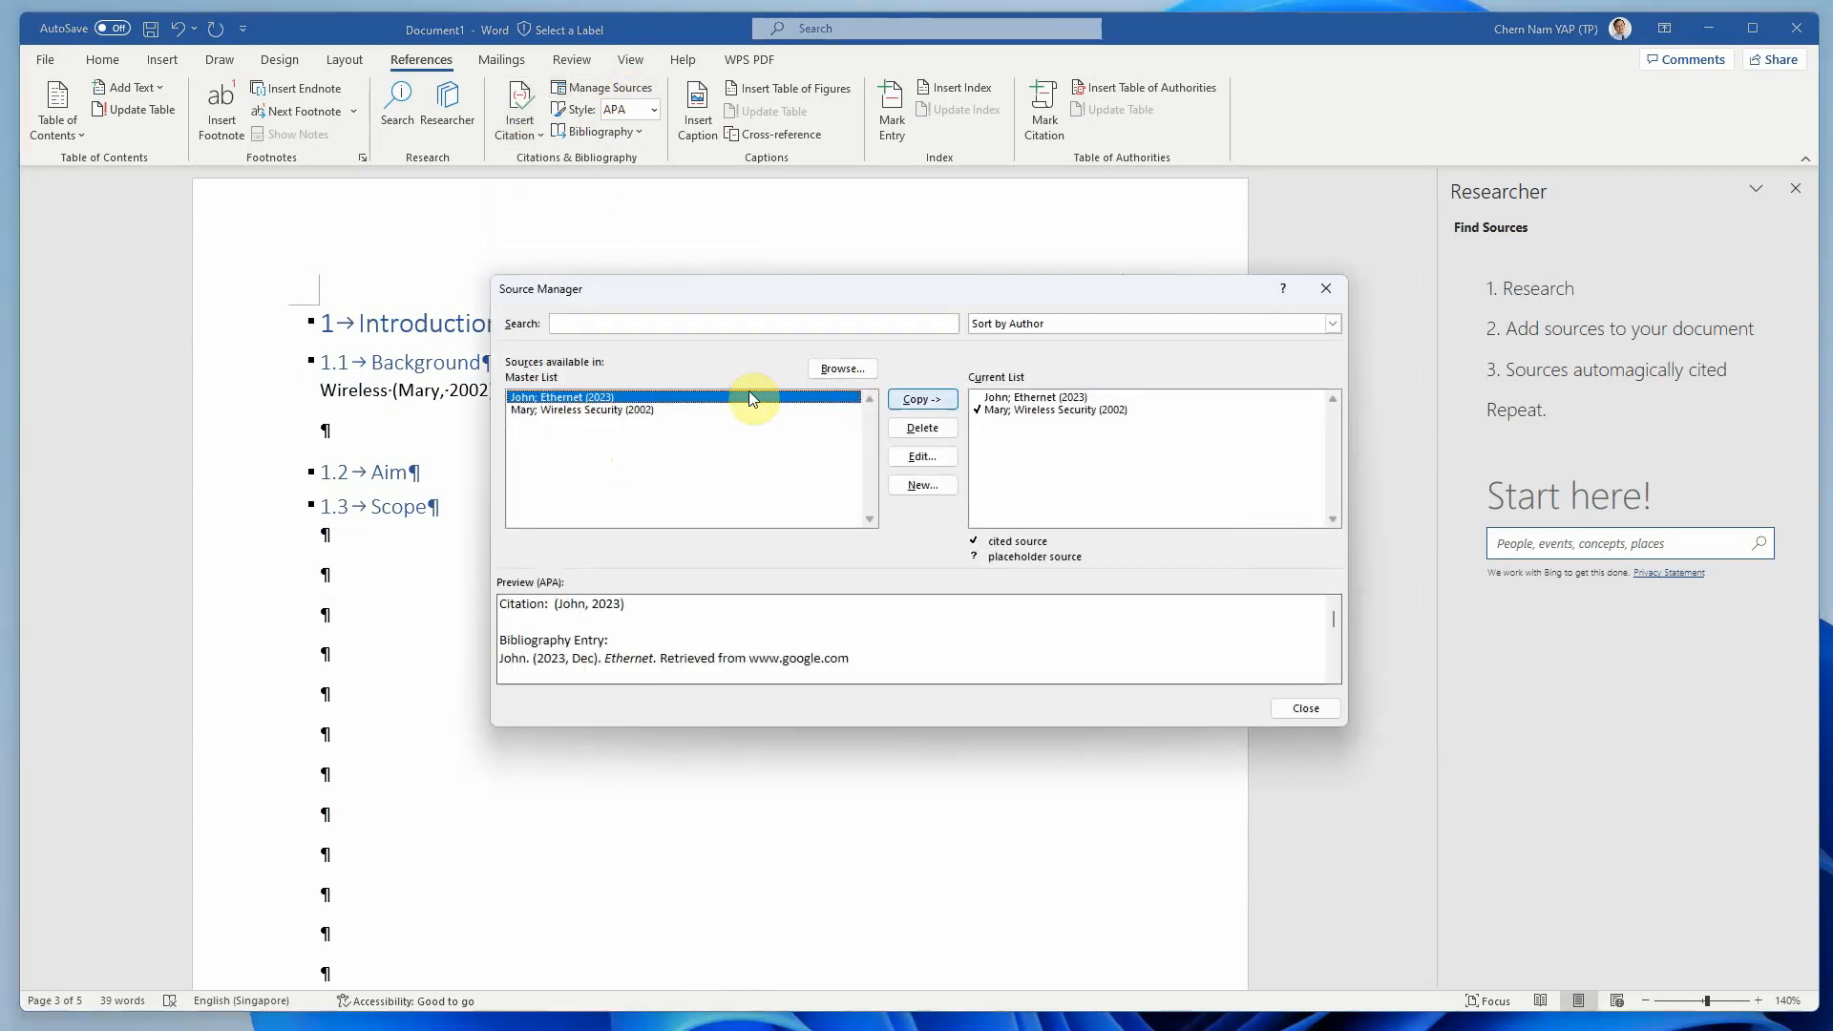
{"action": "left_click", "coordinate": [940, 461]}
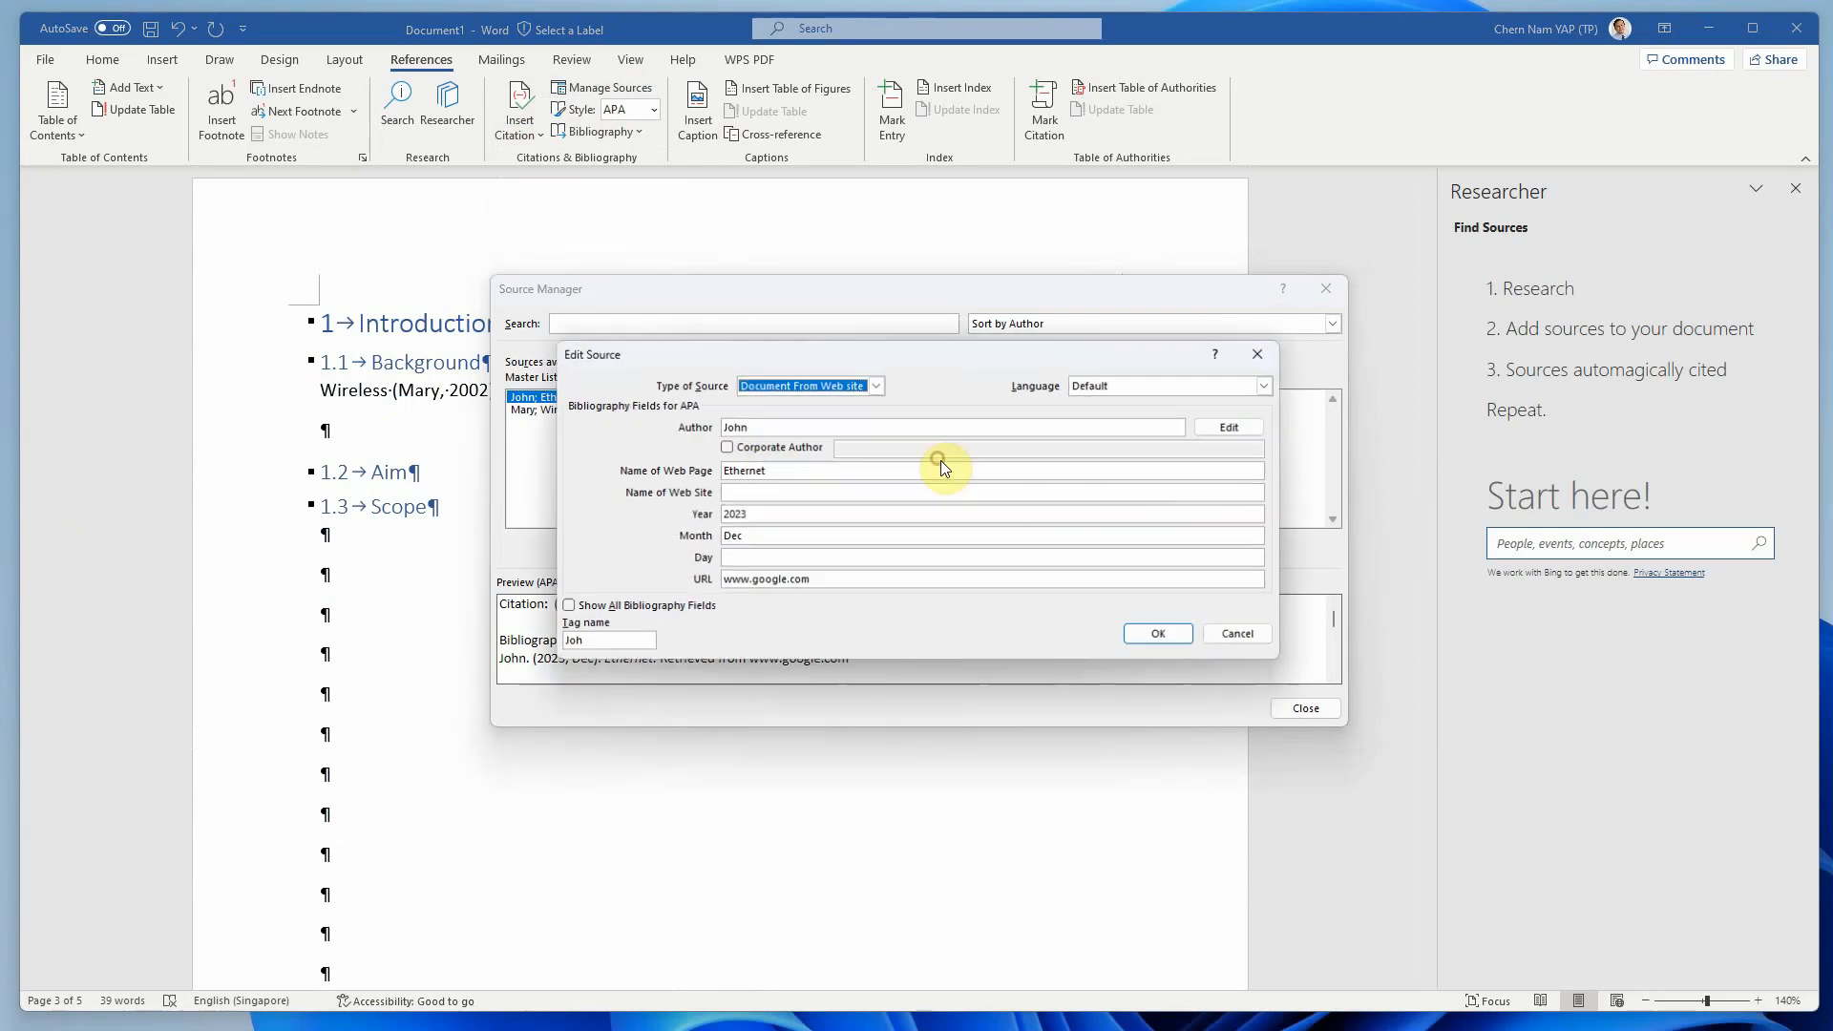
{"action": "left_click", "coordinate": [781, 469]}
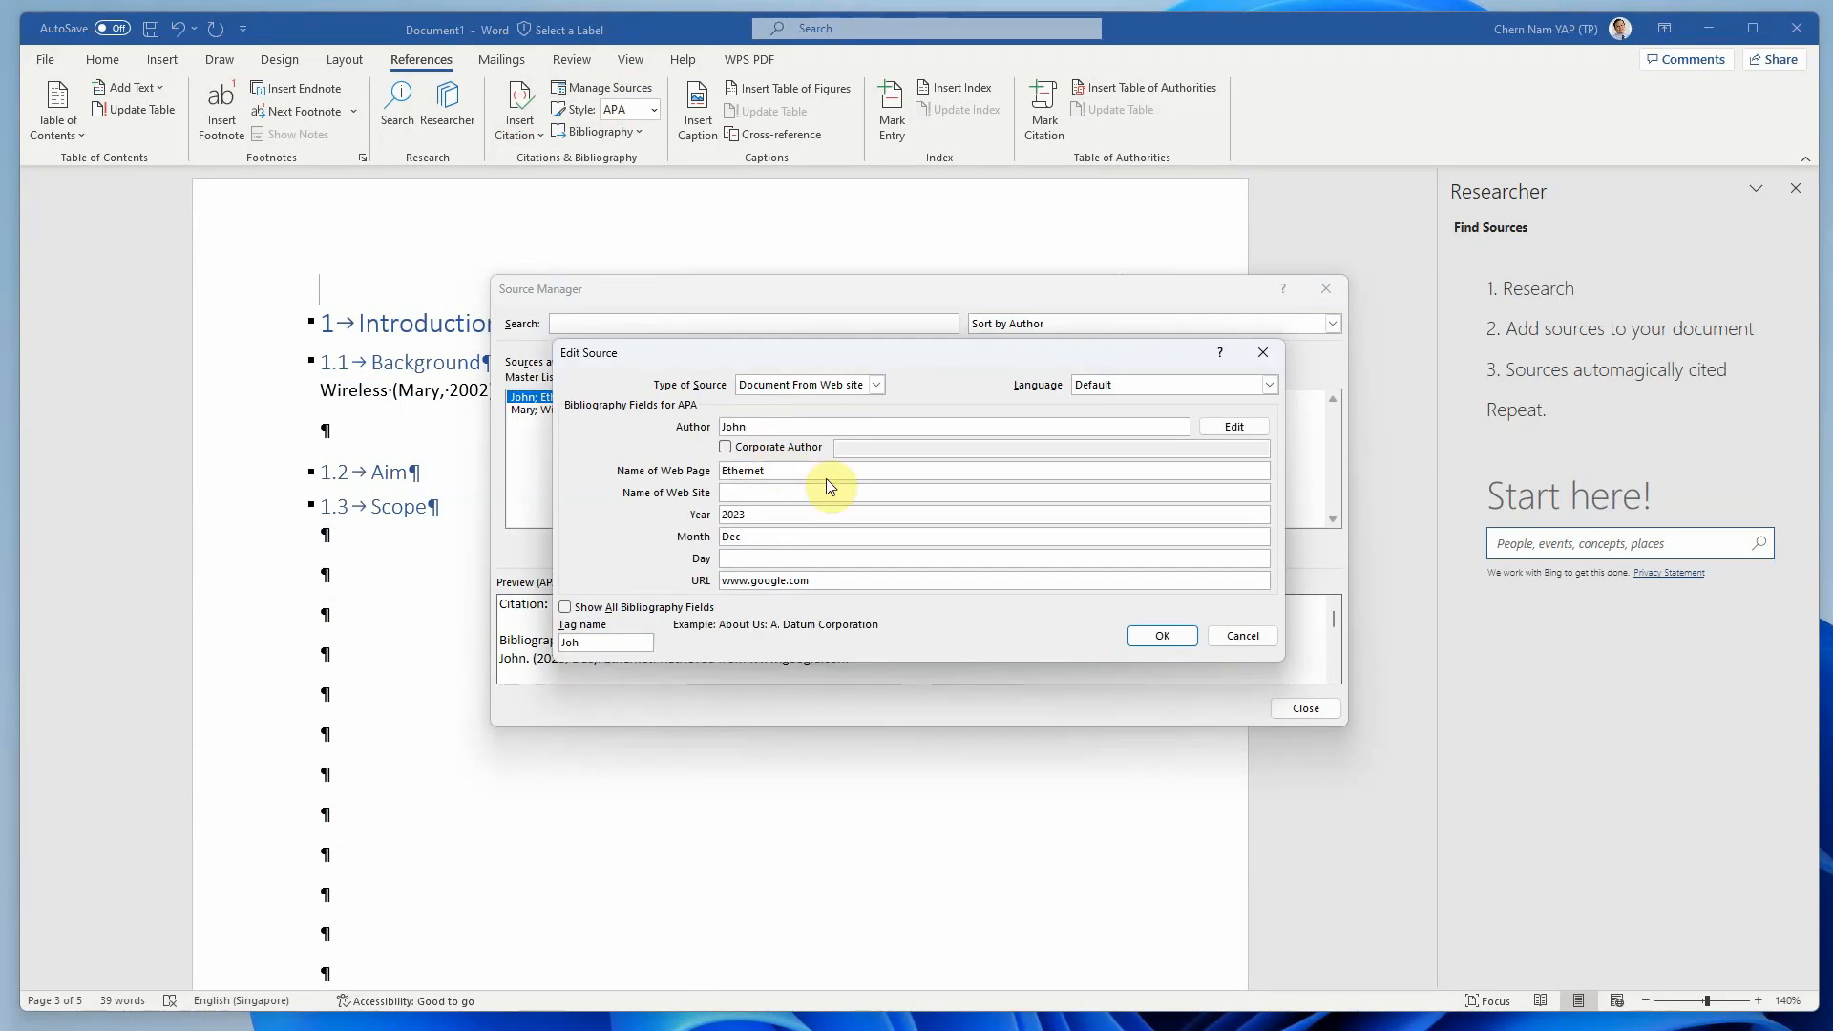
{"action": "type", "text": "Wired Security"}
{"action": "left_click", "coordinate": [1174, 634]}
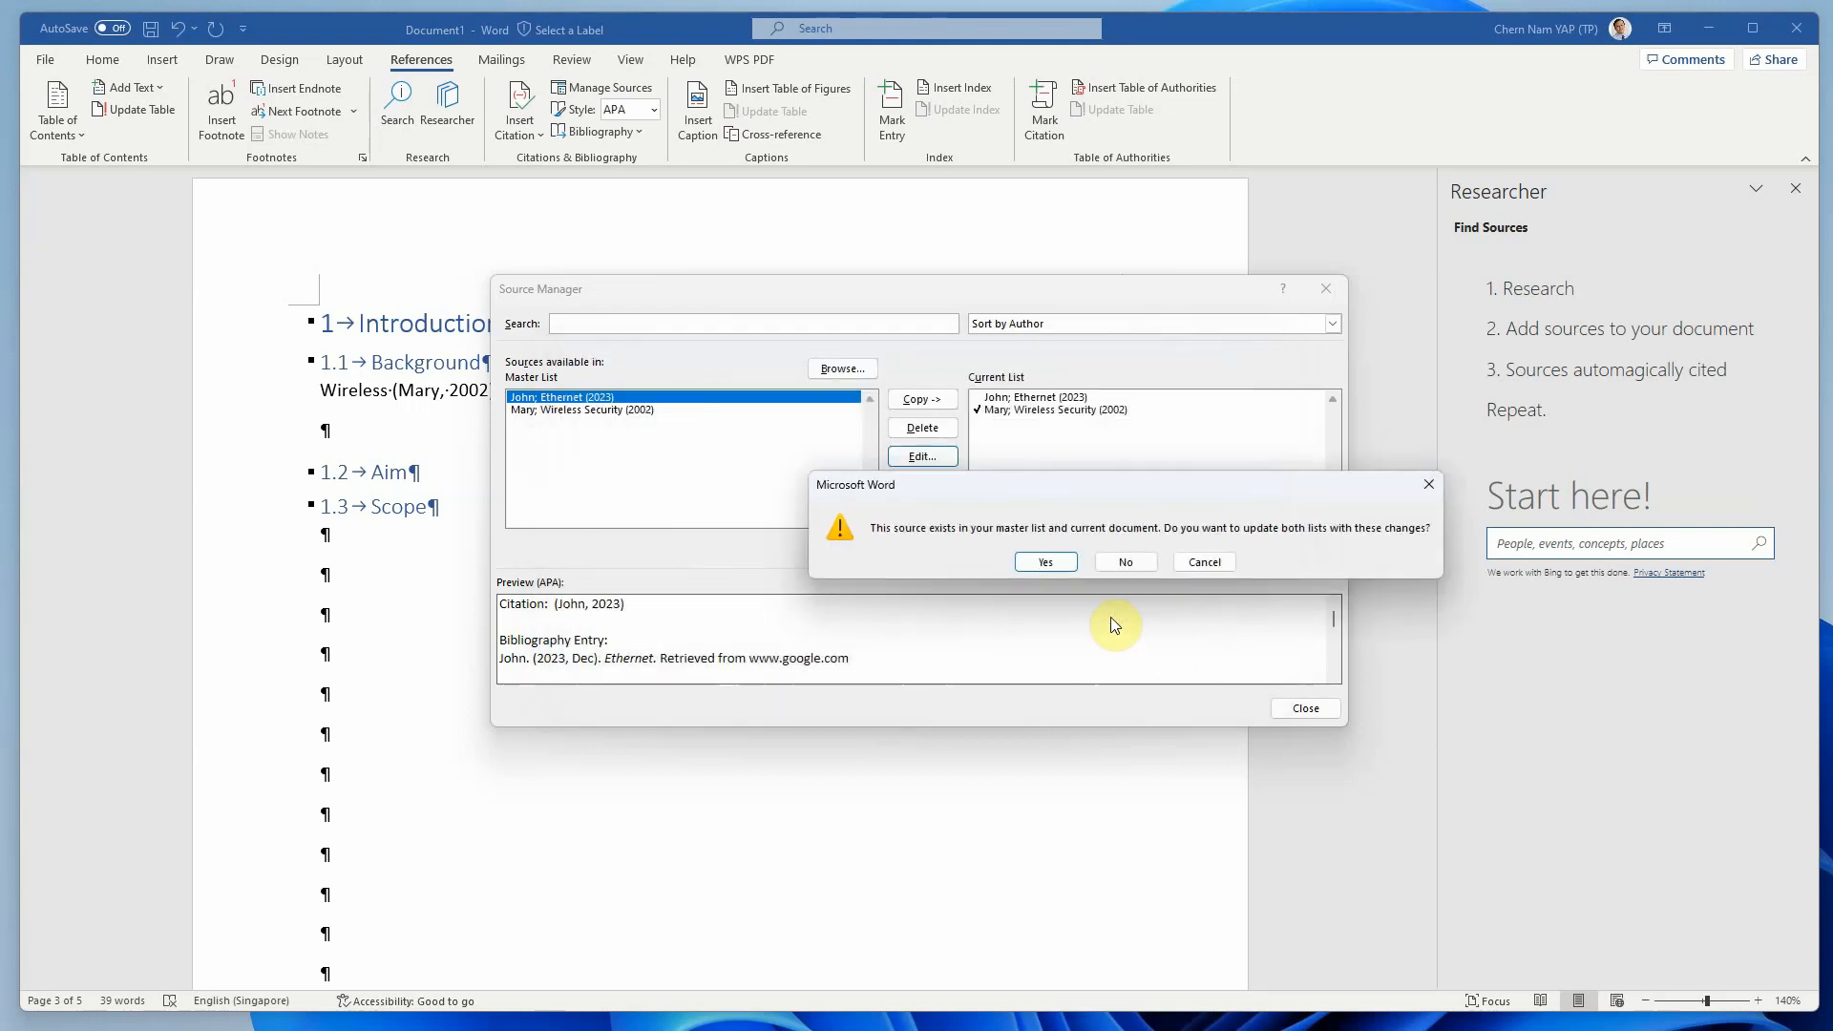
{"action": "left_click", "coordinate": [1046, 563]}
{"action": "left_click", "coordinate": [1304, 710]}
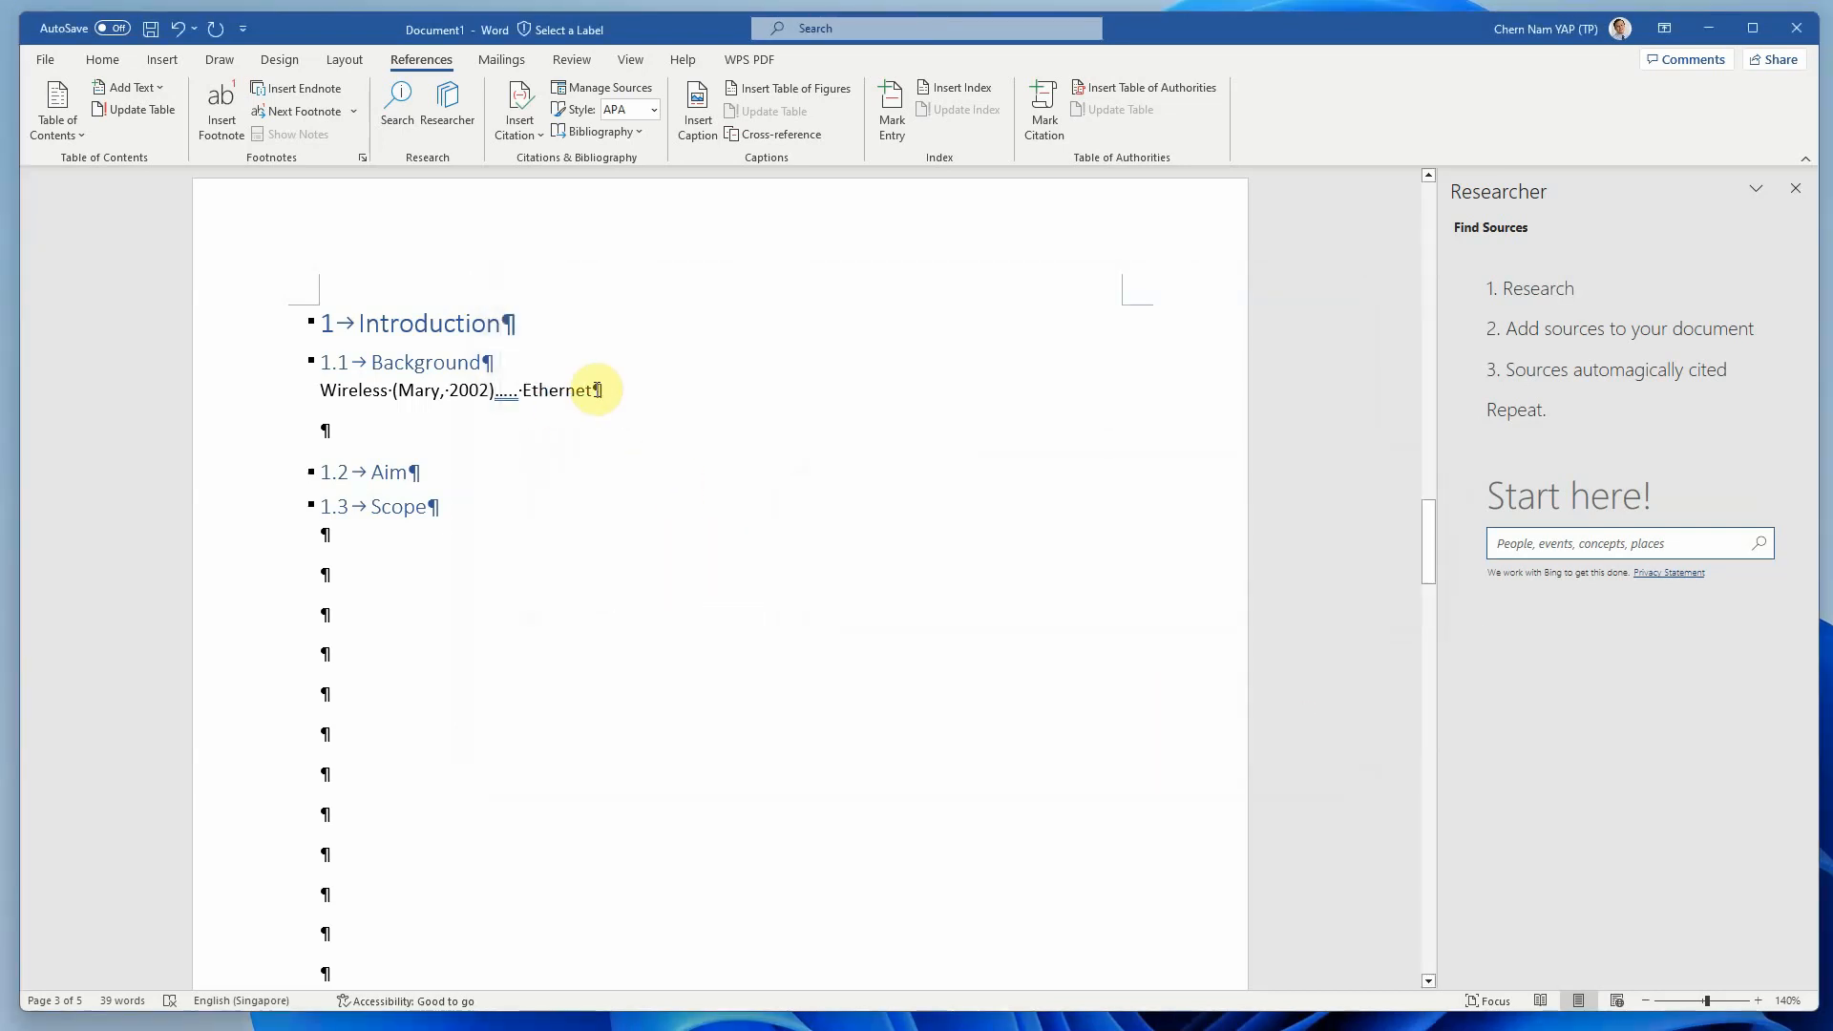
Move "Ethernet" two paragraphs down under Background and insert the 2023 web source's citation after it.
{"action": "left_click", "coordinate": [522, 389]}
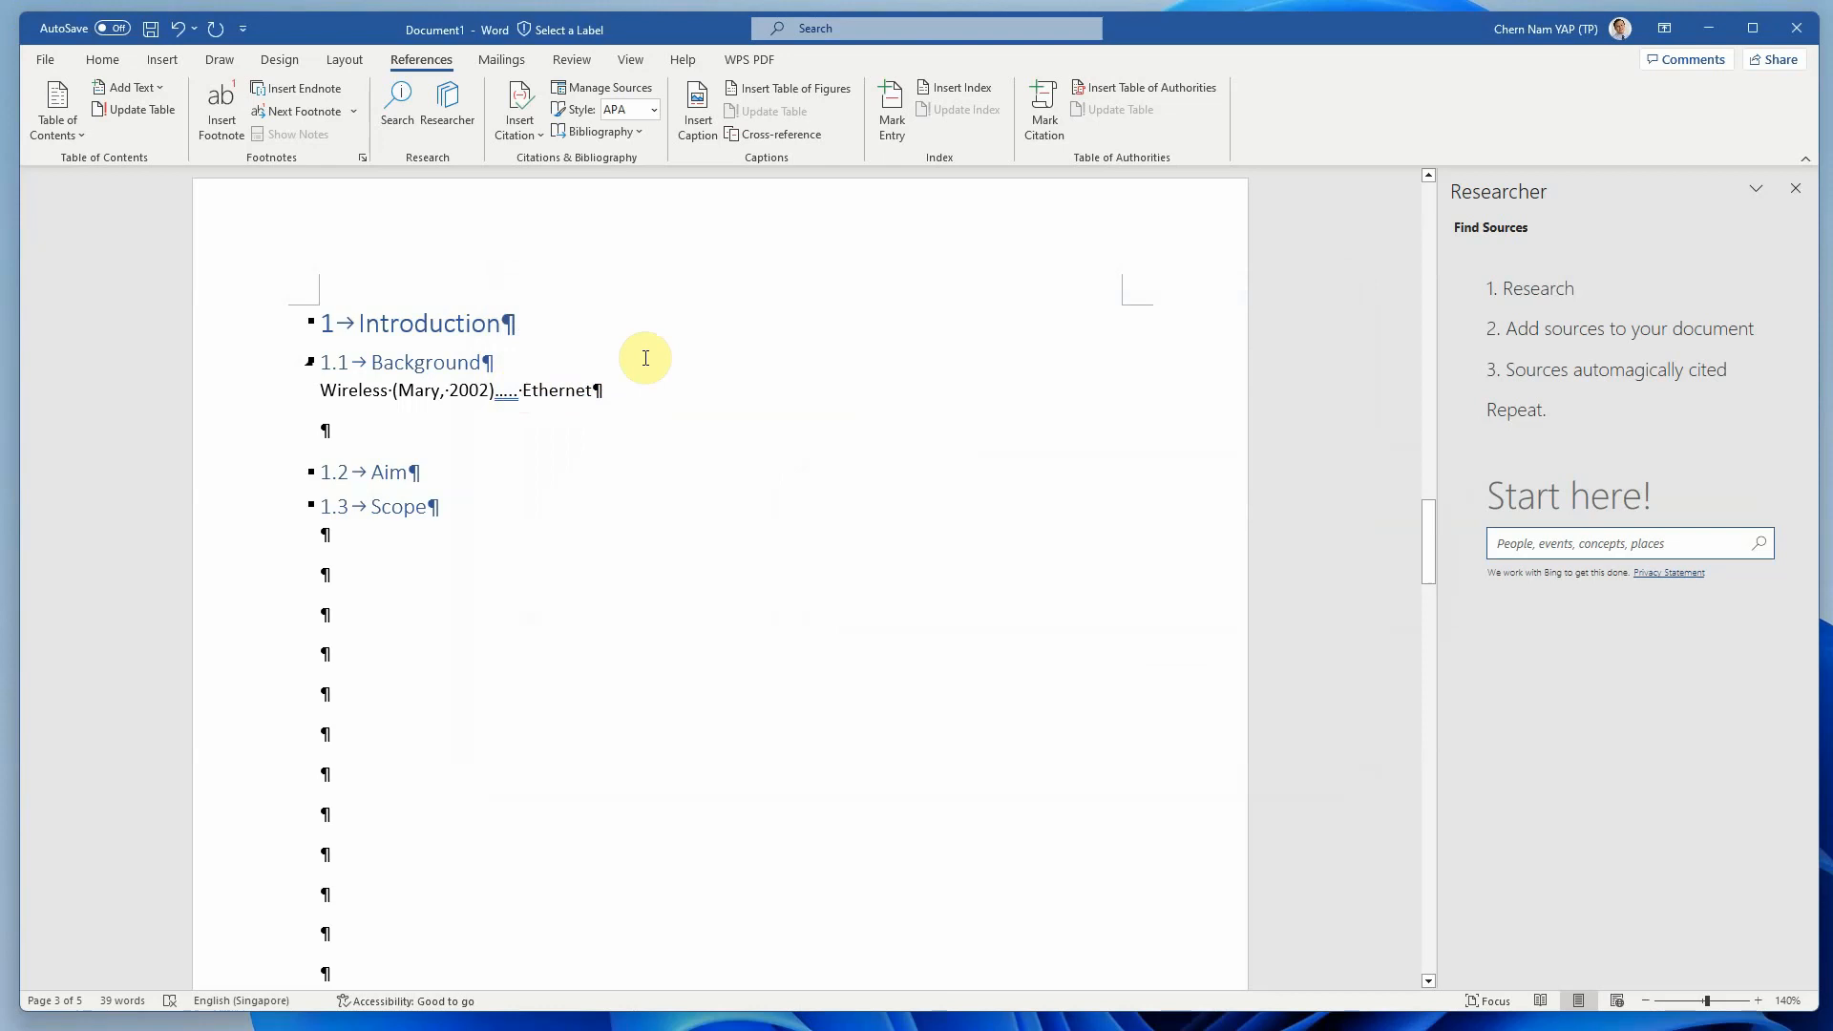
{"action": "key", "text": "Return"}
{"action": "key", "text": "Return"}
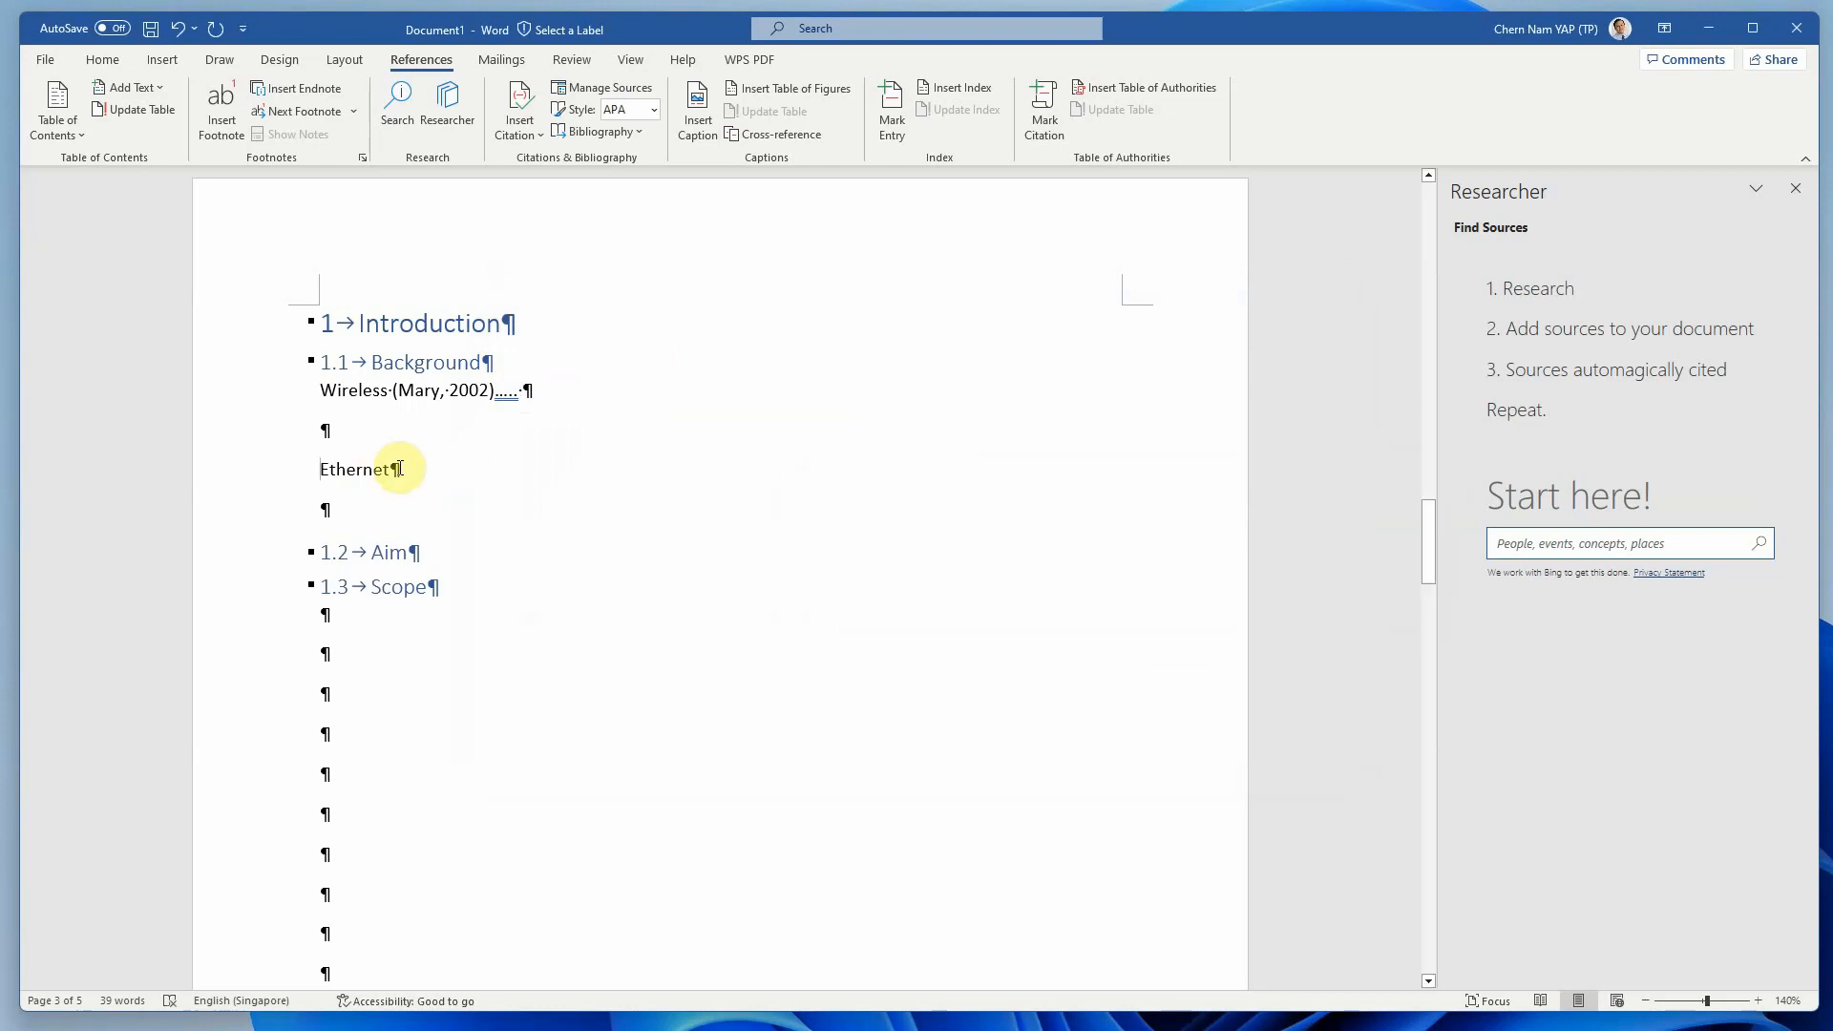
{"action": "left_click", "coordinate": [520, 139]}
{"action": "left_click", "coordinate": [618, 173]}
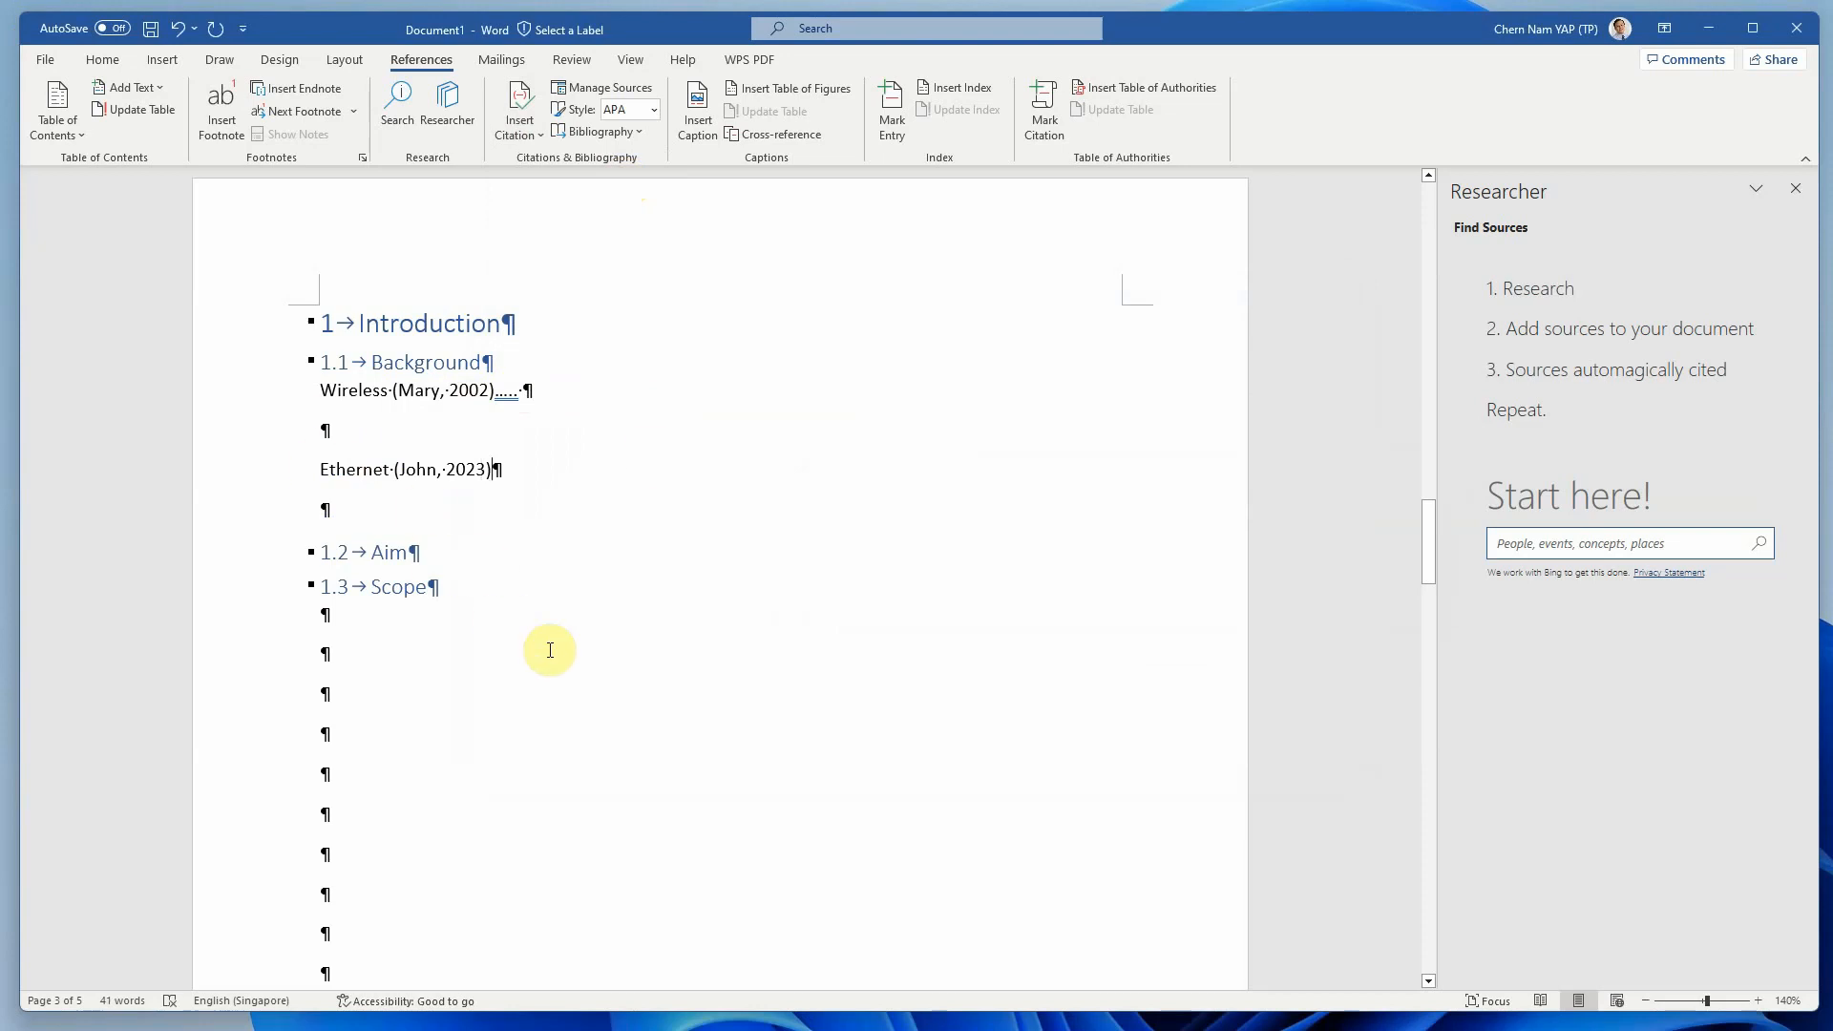
Delete the two empty paragraphs above the "2 Body" heading.
{"action": "scroll", "coordinate": [483, 655], "scroll_direction": "down", "scroll_amount": 10}
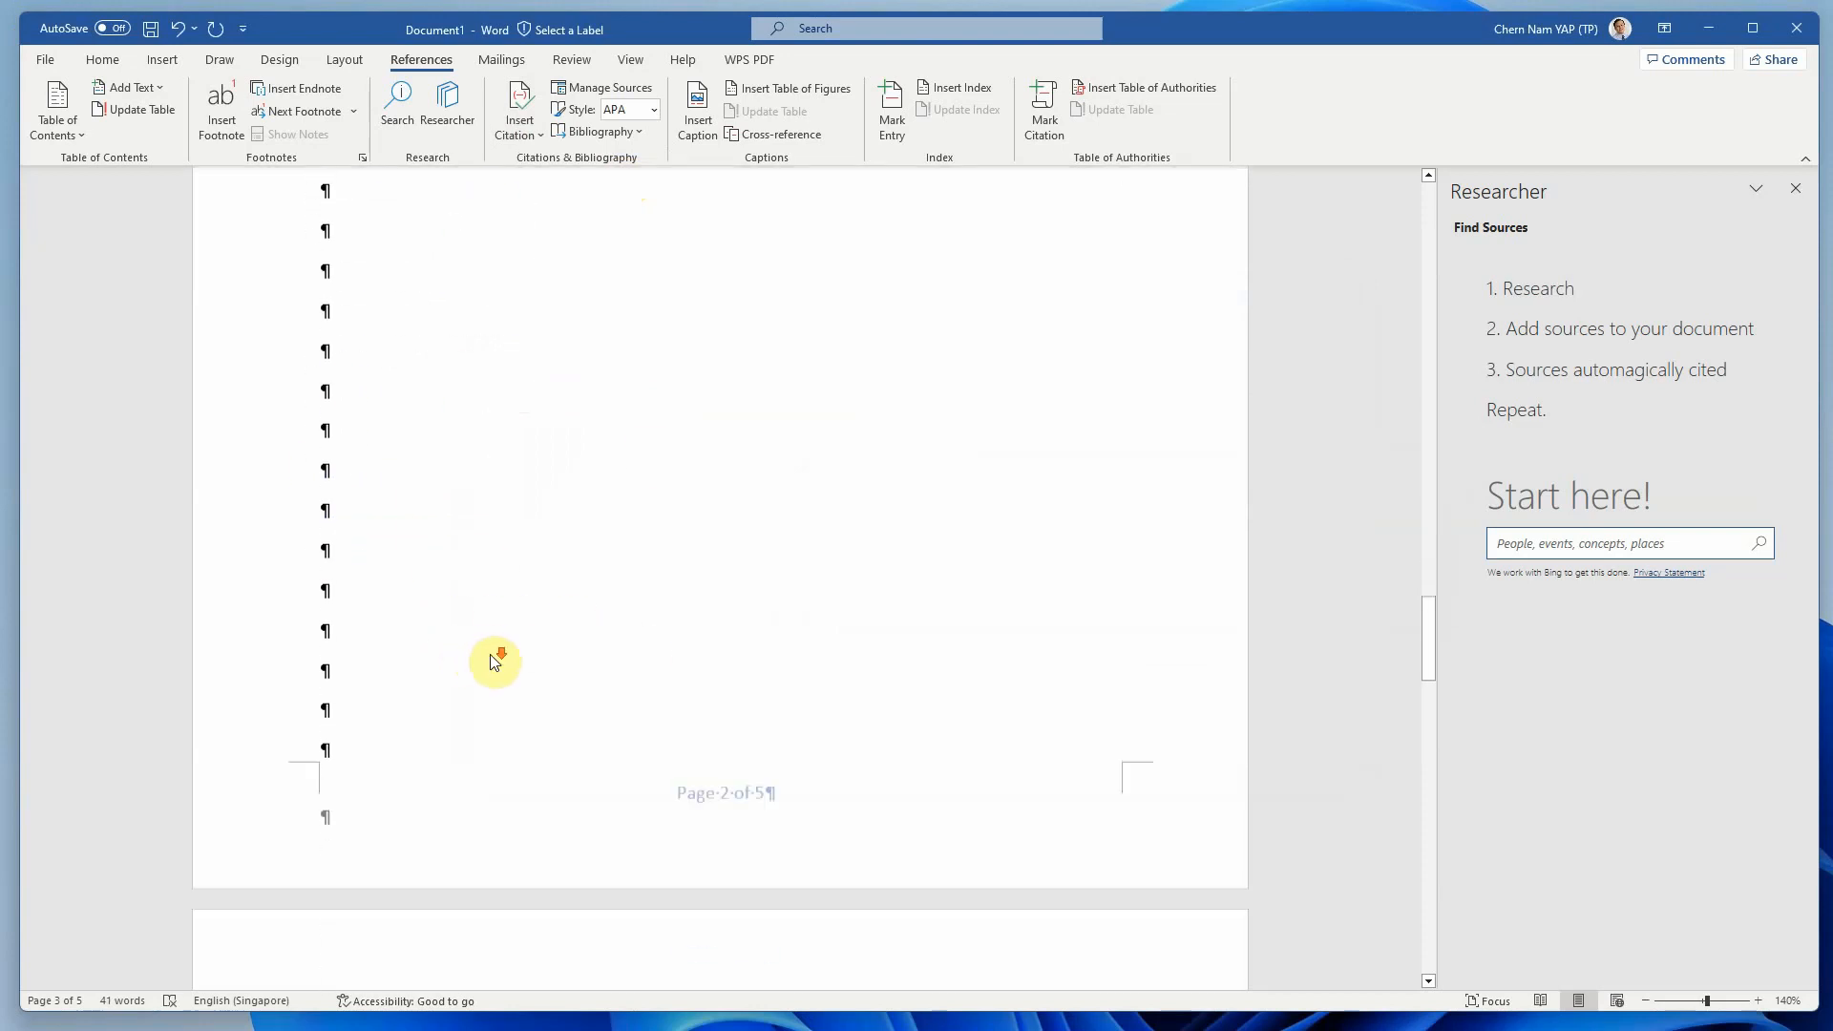
{"action": "scroll", "coordinate": [492, 655], "scroll_direction": "up", "scroll_amount": 12}
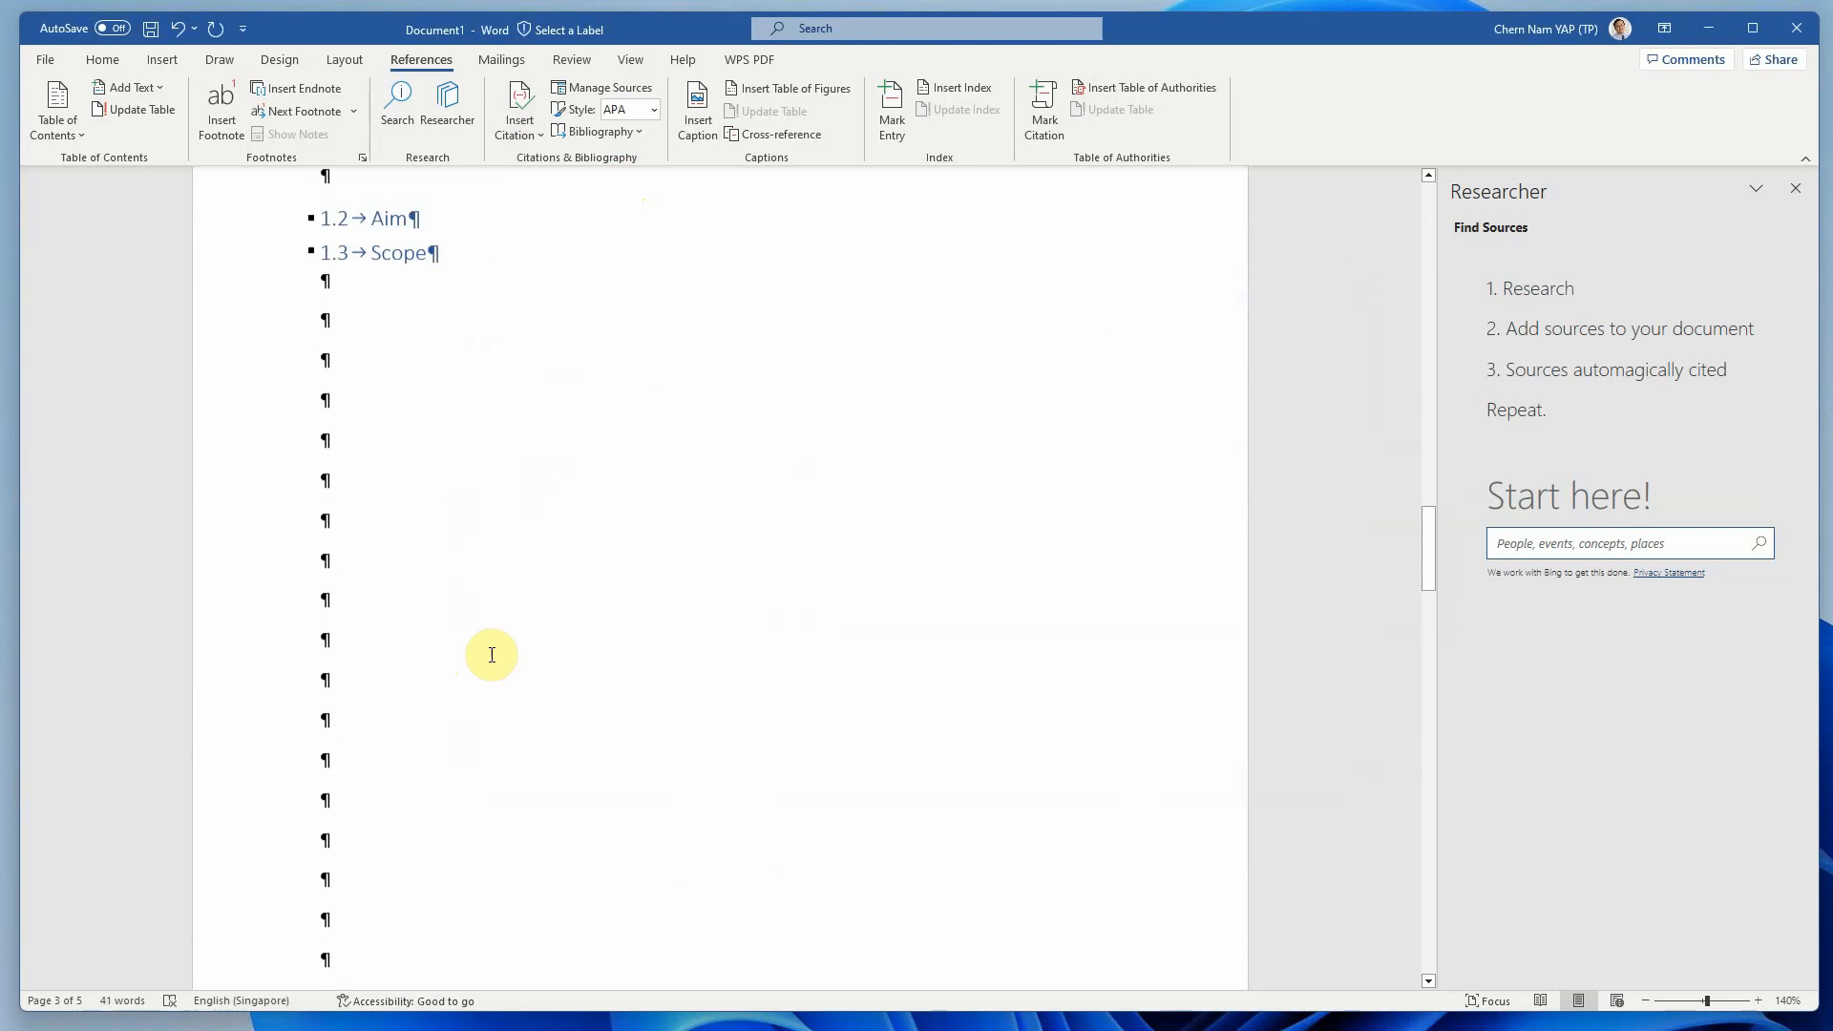
{"action": "scroll", "coordinate": [491, 655], "scroll_direction": "down", "scroll_amount": 10}
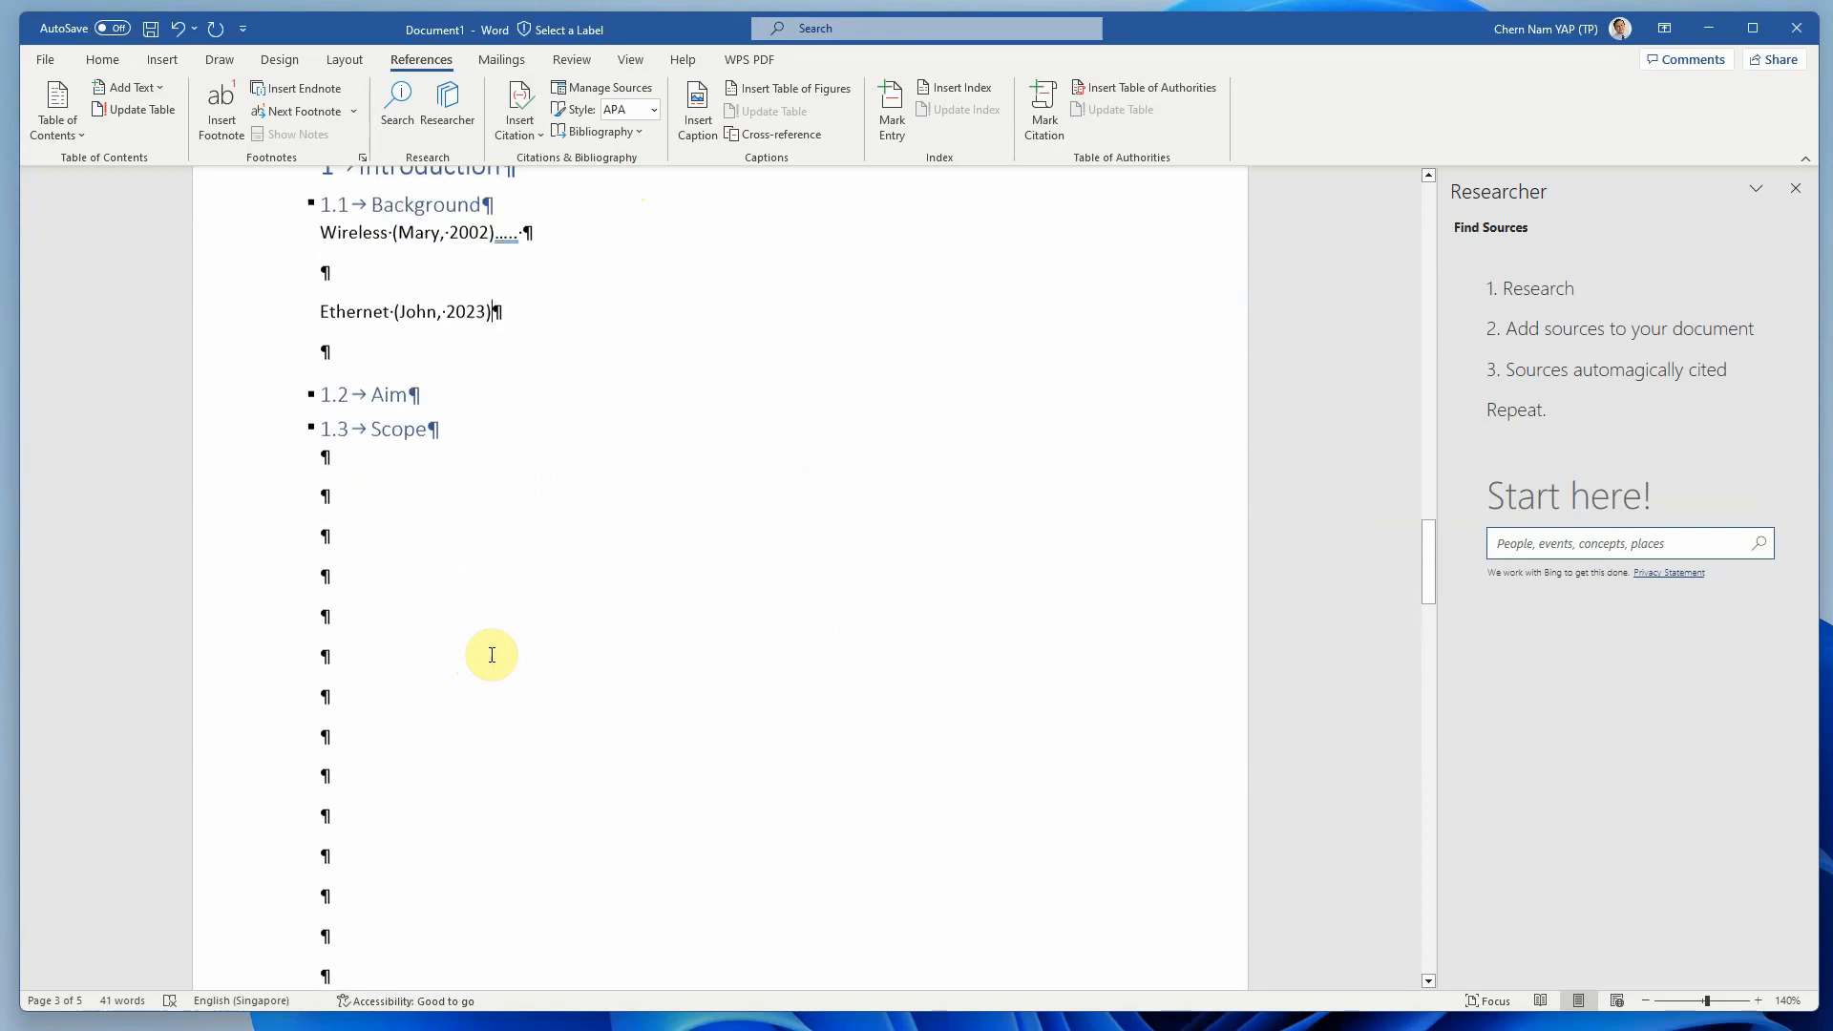
{"action": "scroll", "coordinate": [496, 622], "scroll_direction": "down", "scroll_amount": 4}
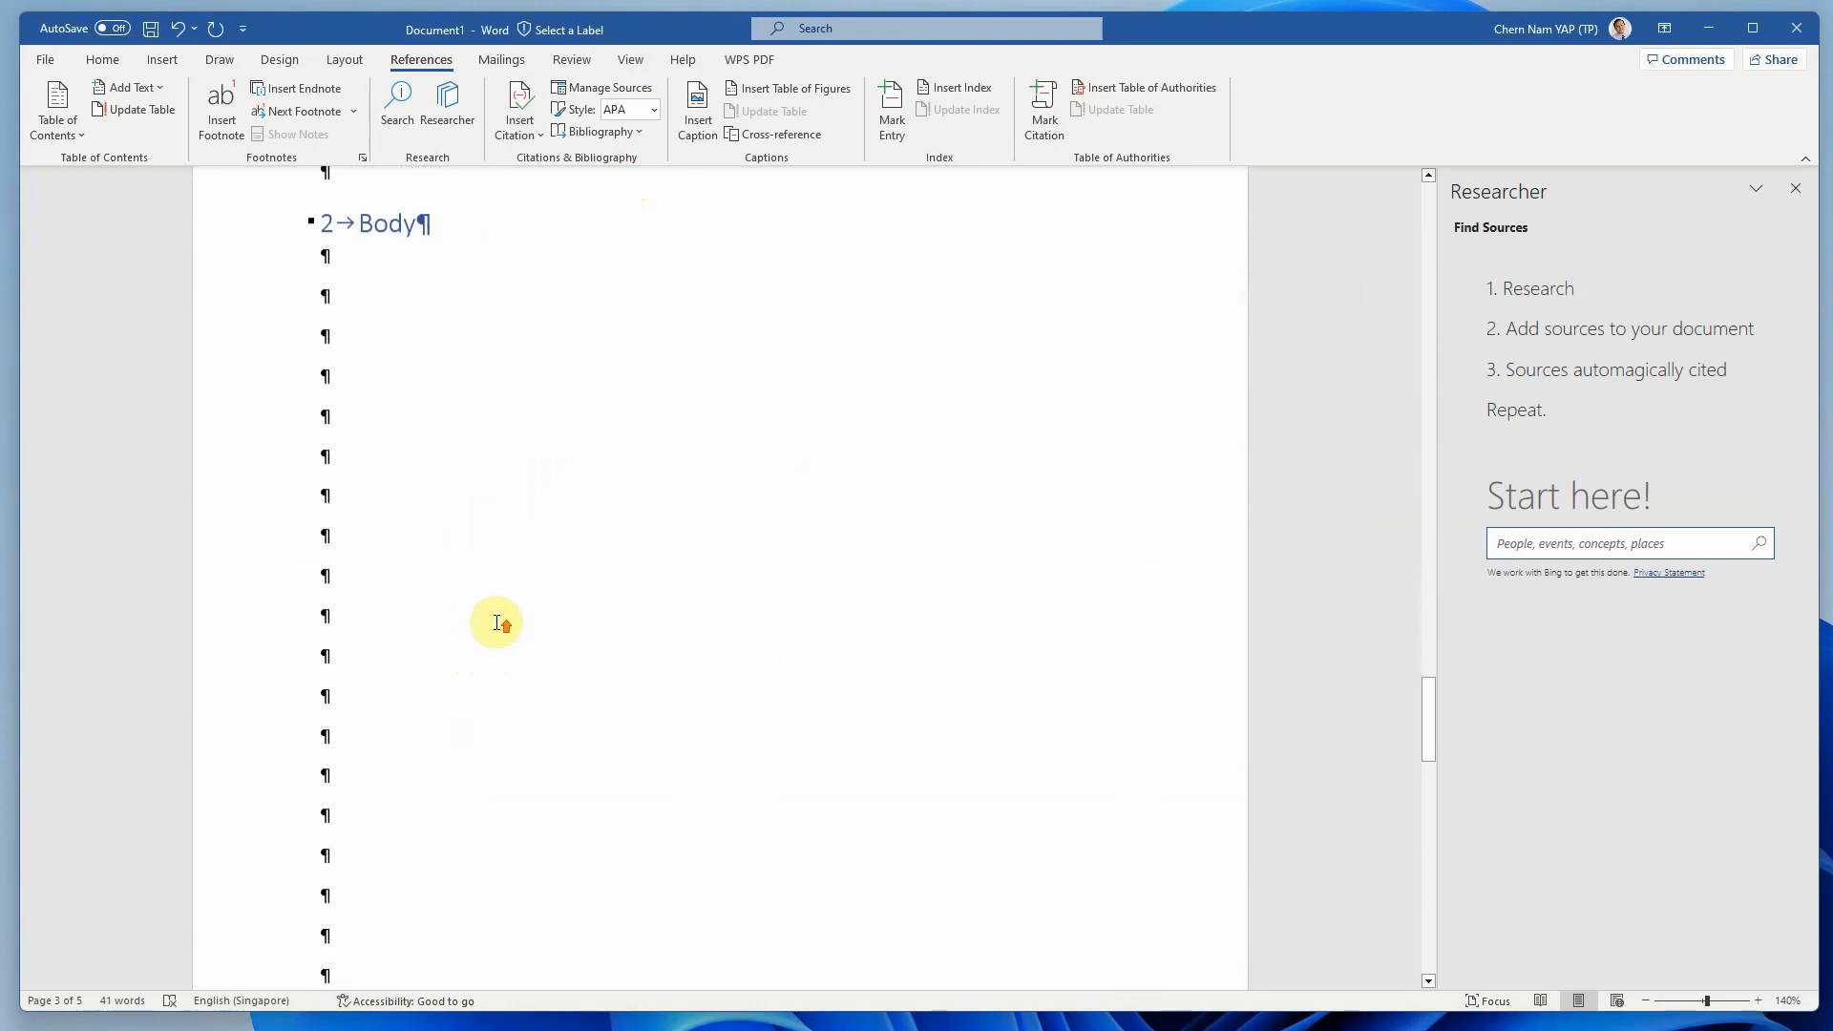
{"action": "scroll", "coordinate": [495, 623], "scroll_direction": "up", "scroll_amount": 4}
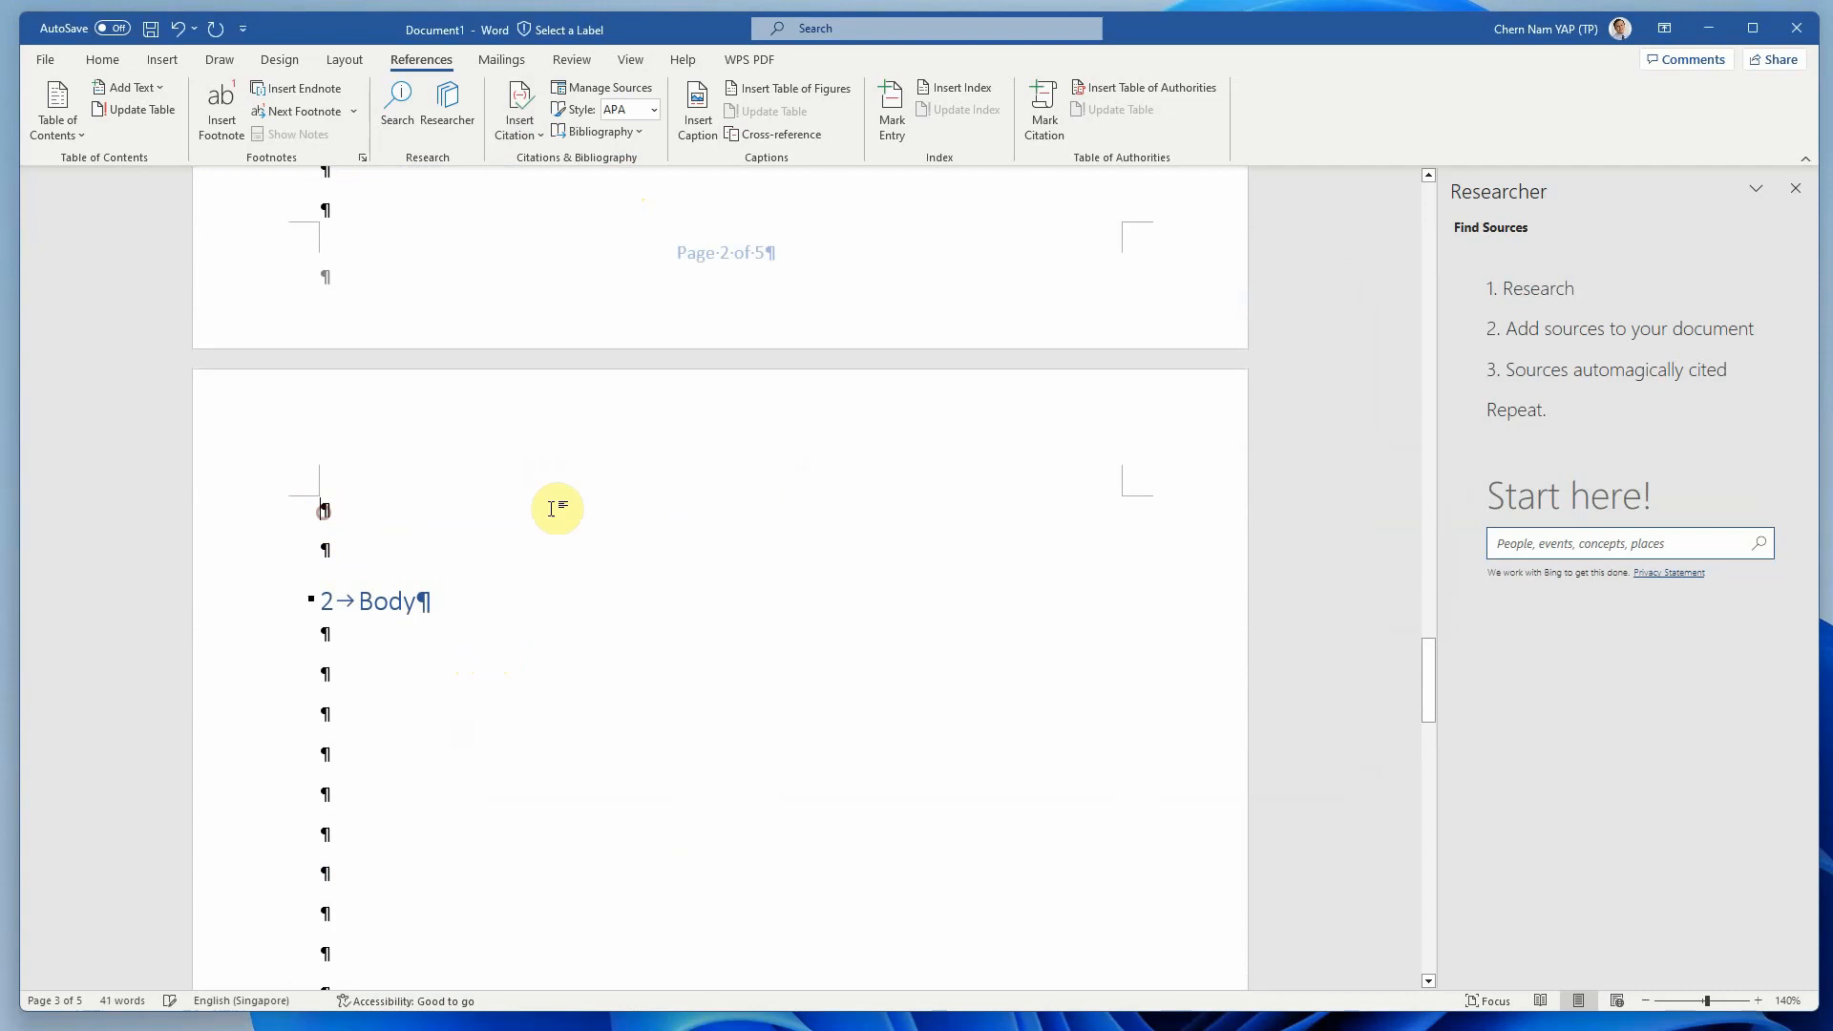
{"action": "key", "text": "Delete"}
{"action": "key", "text": "Delete"}
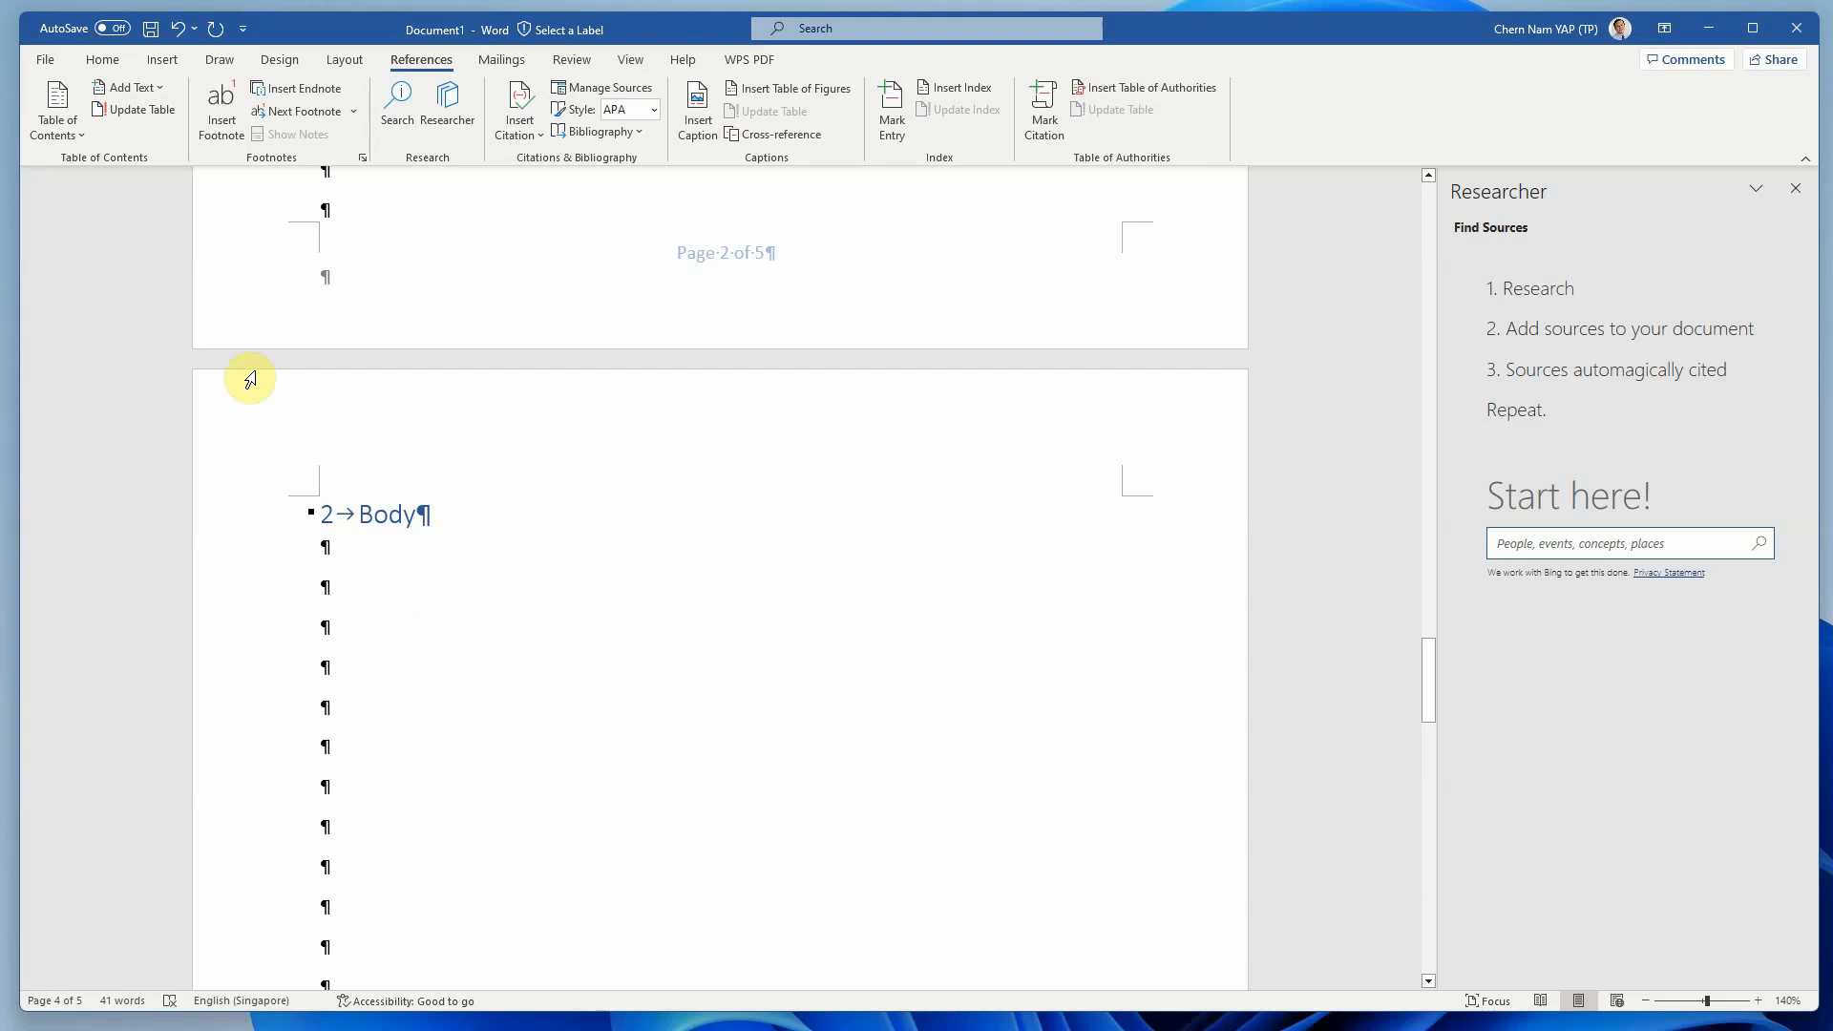
Insert the blue Wi-Fi symbol from an online picture search for "wireless" under the Body heading and shrink it to about 3.1 by 4.5 cm.
{"action": "left_click", "coordinate": [322, 626]}
{"action": "left_click", "coordinate": [161, 59]}
{"action": "left_click", "coordinate": [232, 136]}
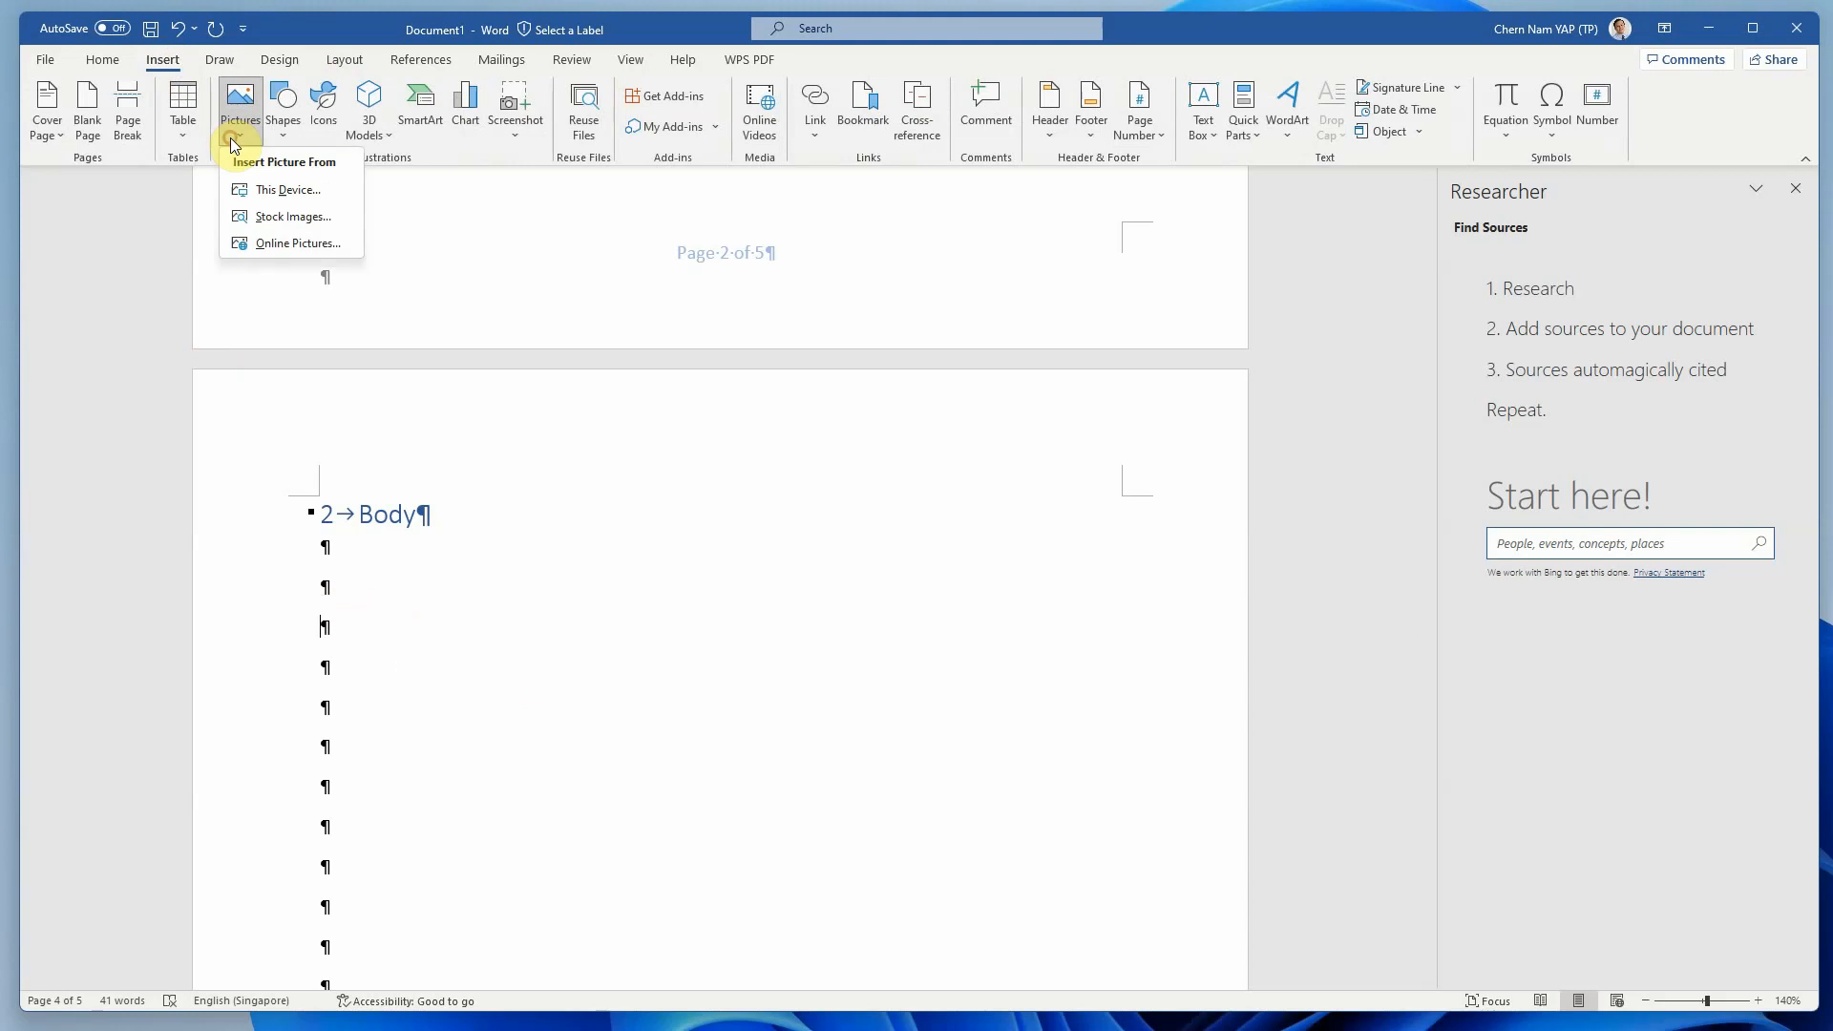
{"action": "left_click", "coordinate": [318, 246]}
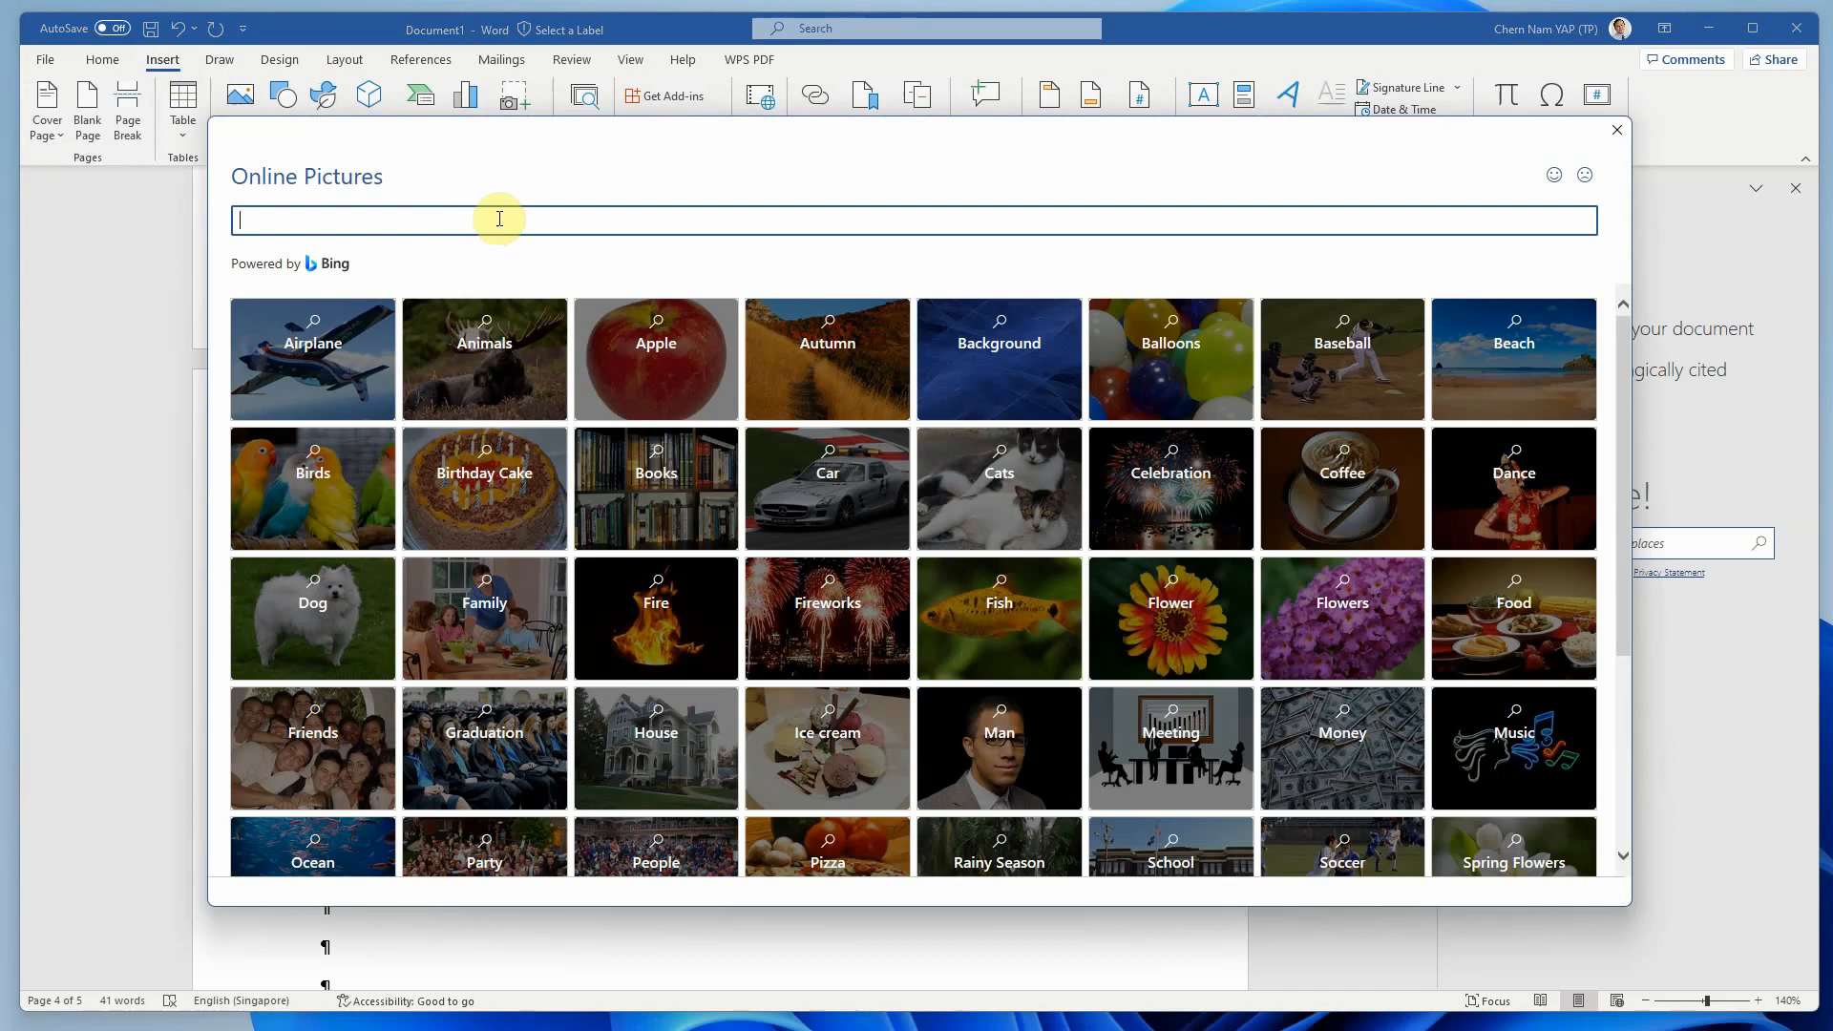
{"action": "type", "text": "wireless"}
{"action": "key", "text": "Return"}
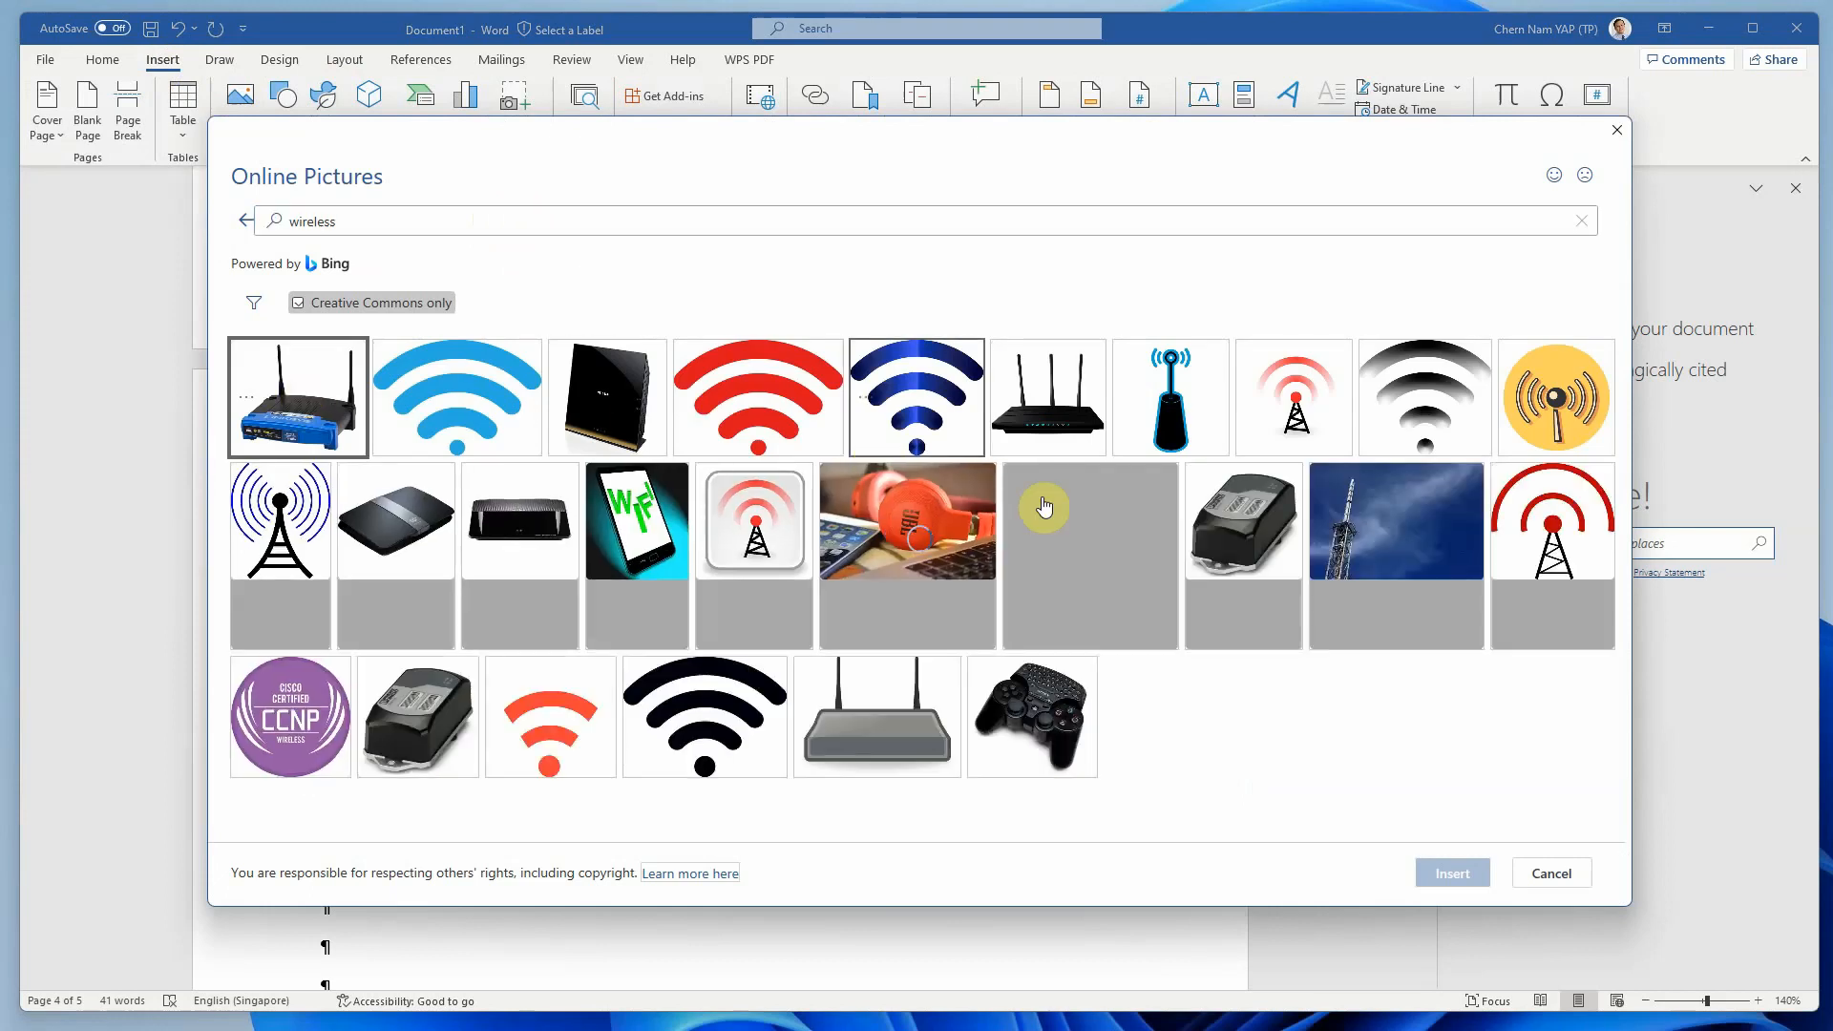
{"action": "left_click", "coordinate": [528, 411]}
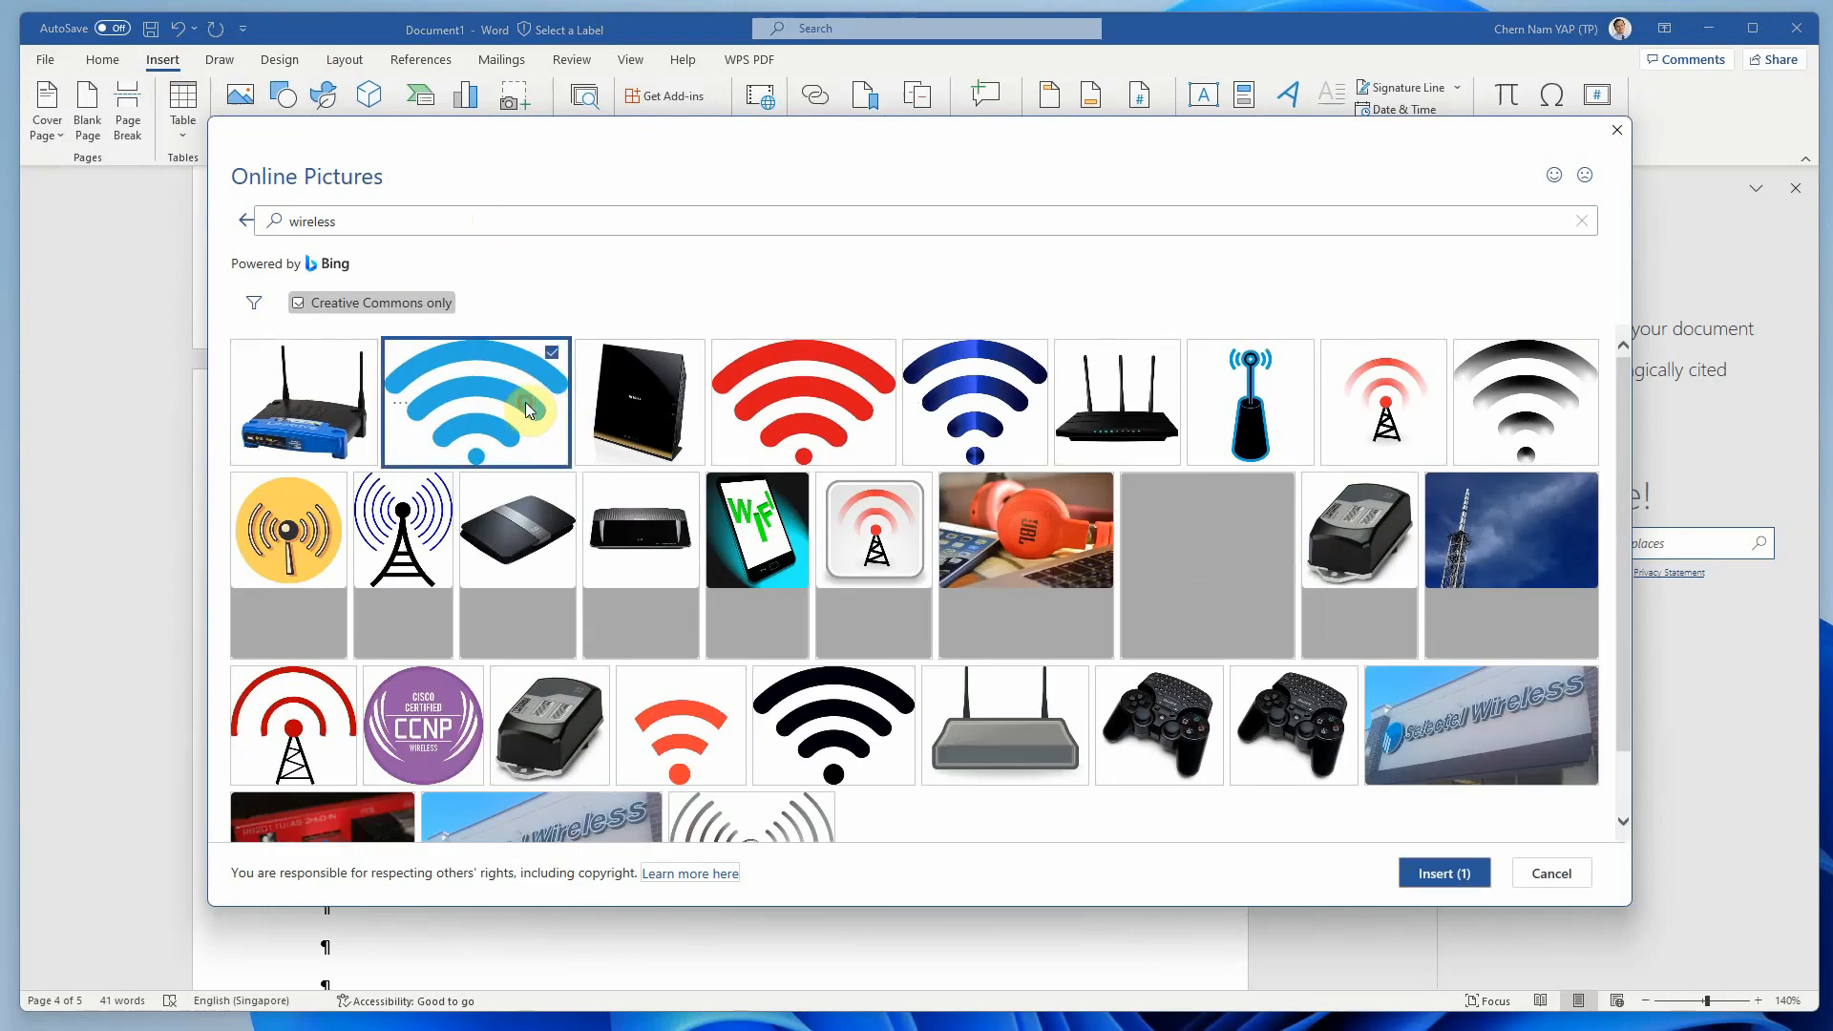
{"action": "left_click", "coordinate": [1450, 871]}
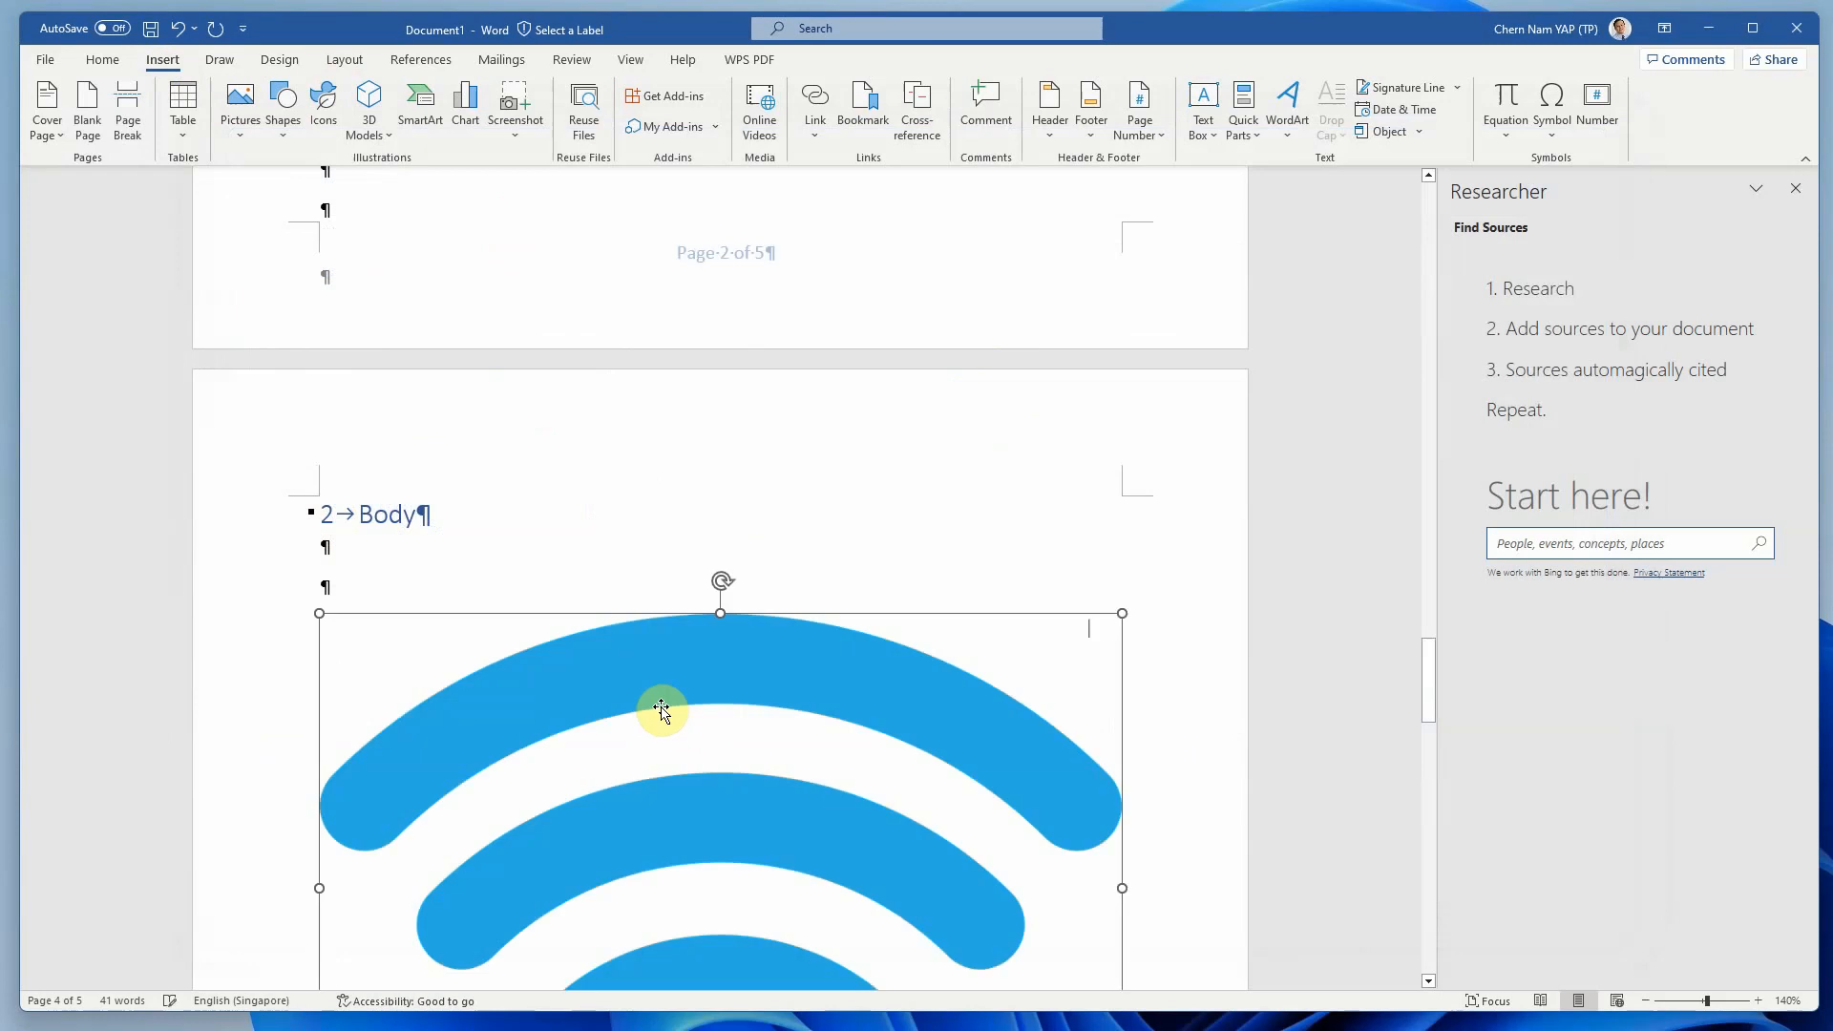
{"action": "left_click_drag", "start_coordinate": [1123, 923], "coordinate": [546, 458]}
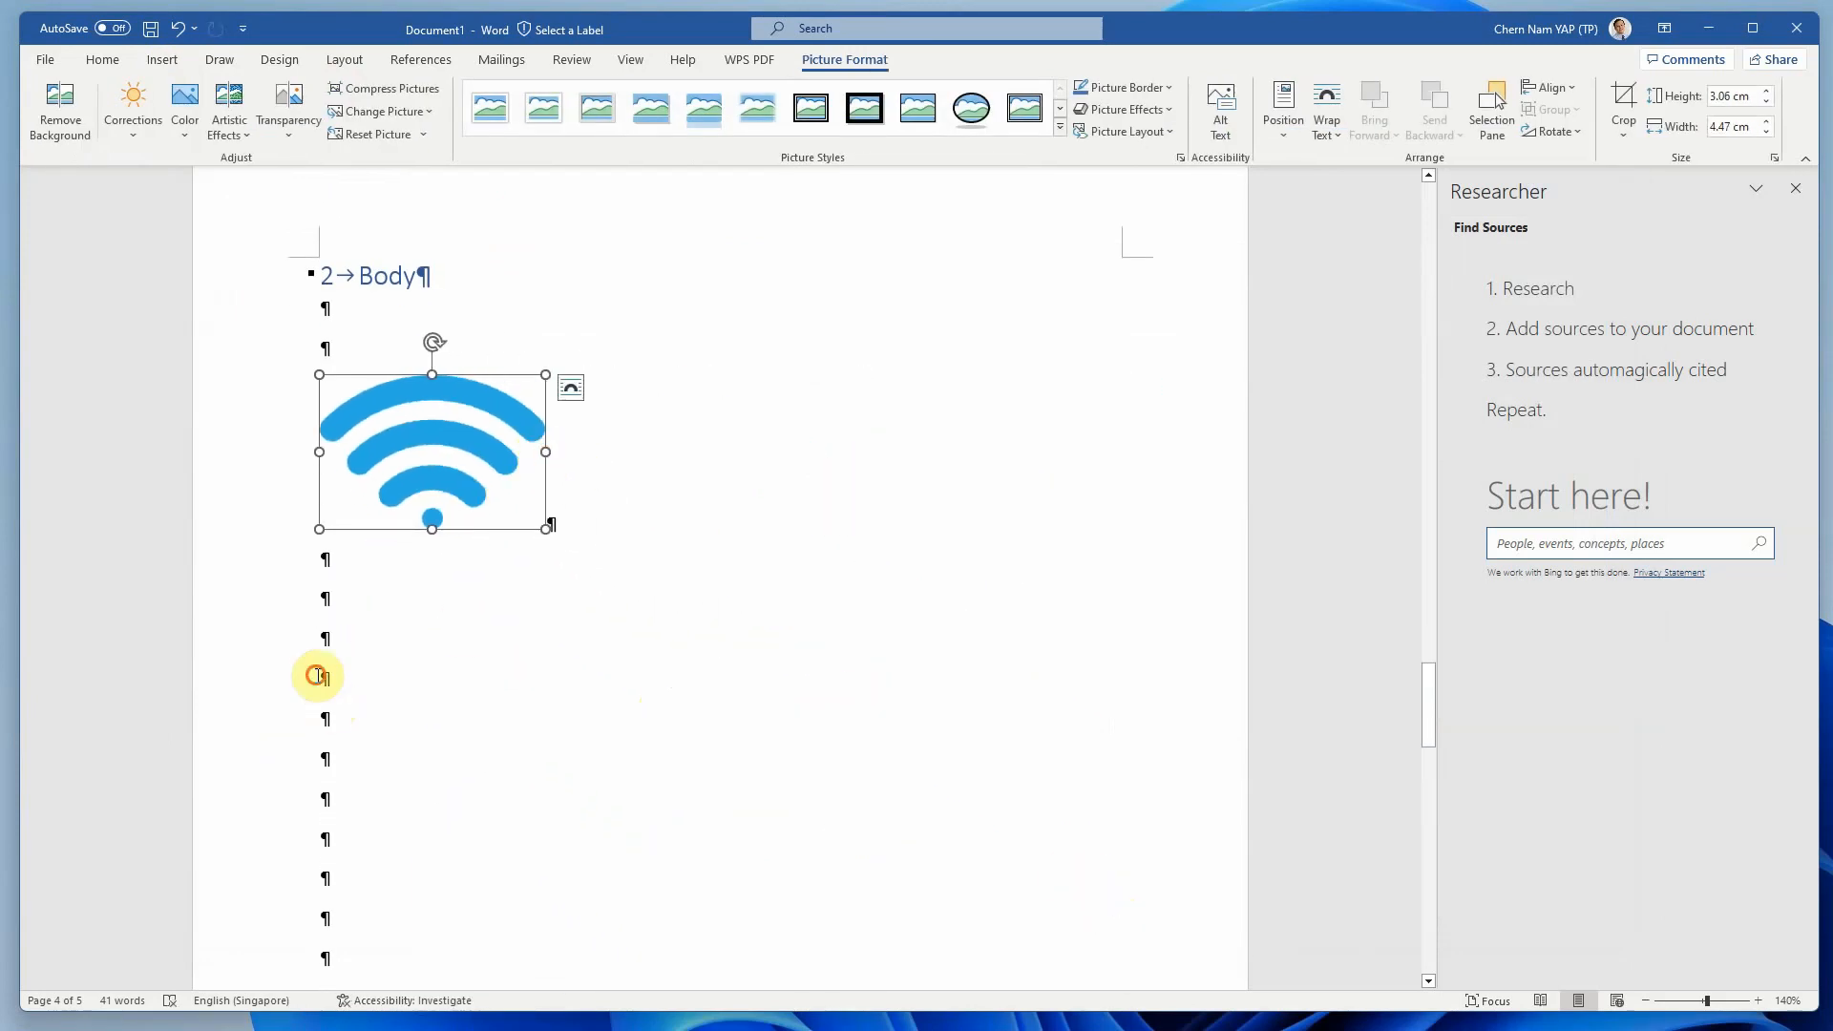
Insert the network switch photo from an online picture search for "Ethernet" below the Wi-Fi picture and shrink it to about 3.4 by 5.1 cm.
{"action": "left_click", "coordinate": [321, 676]}
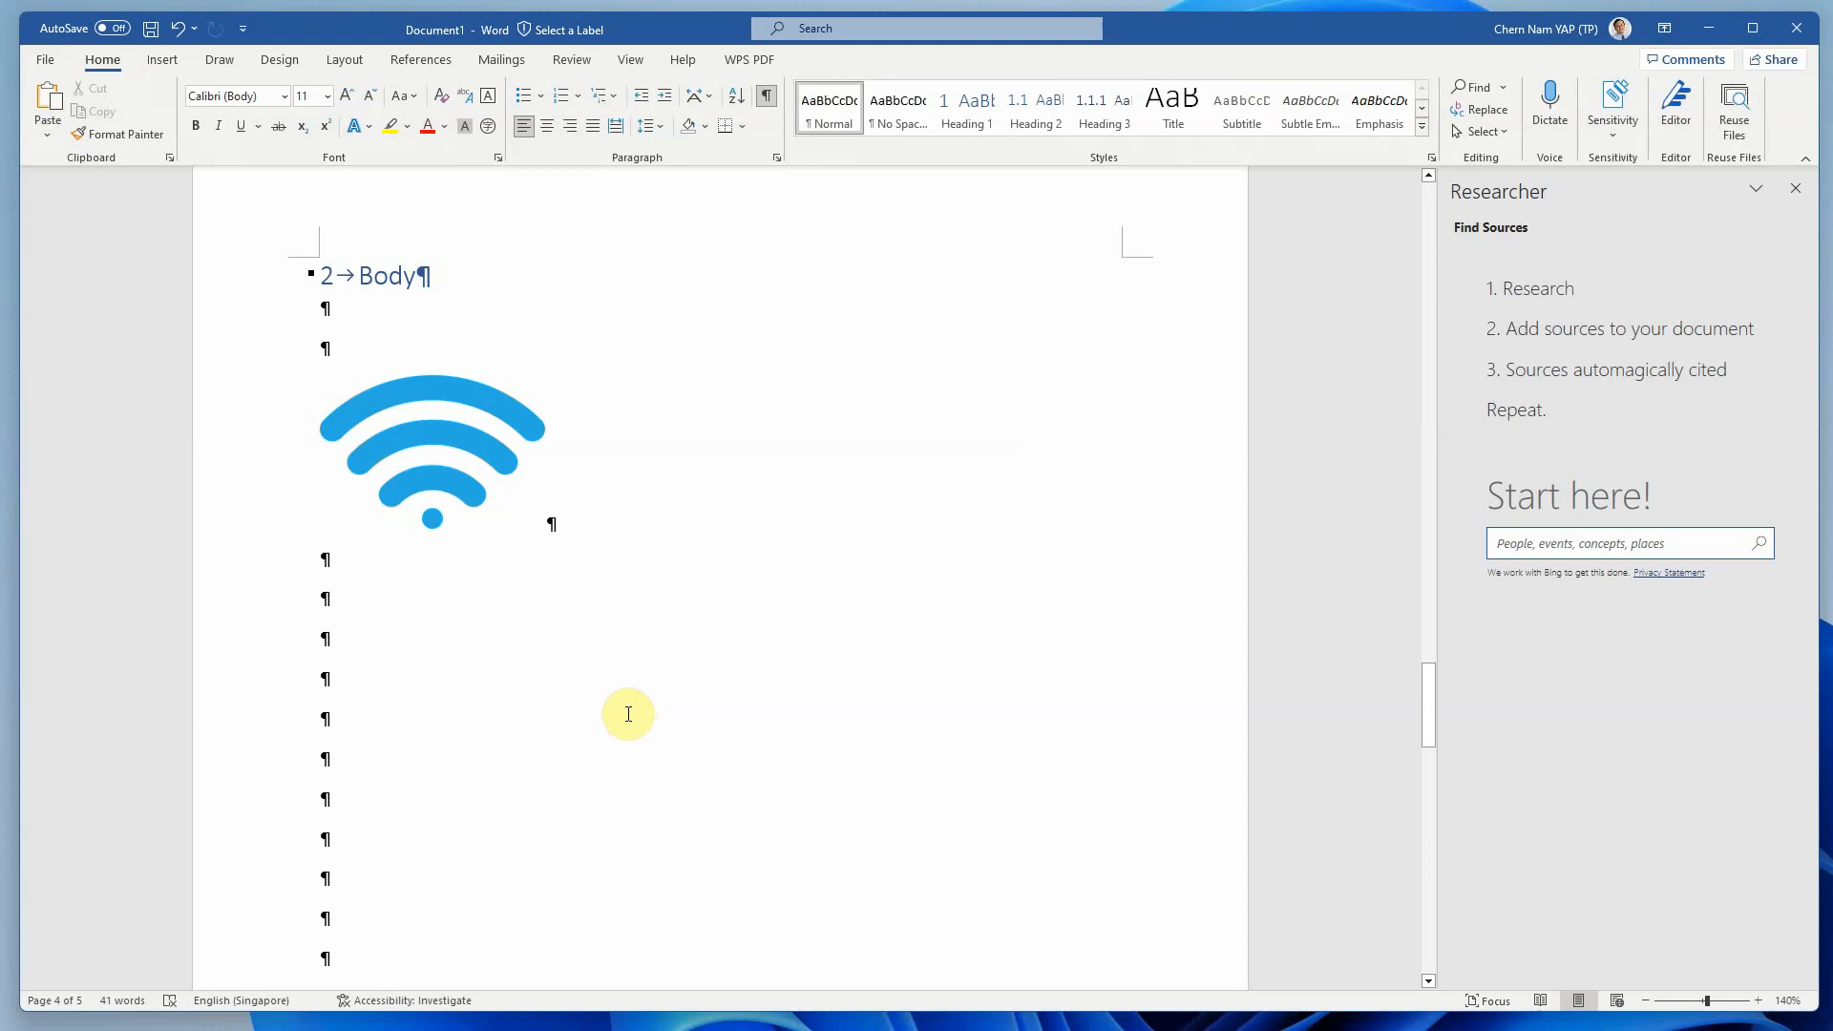
{"action": "left_click", "coordinate": [160, 59]}
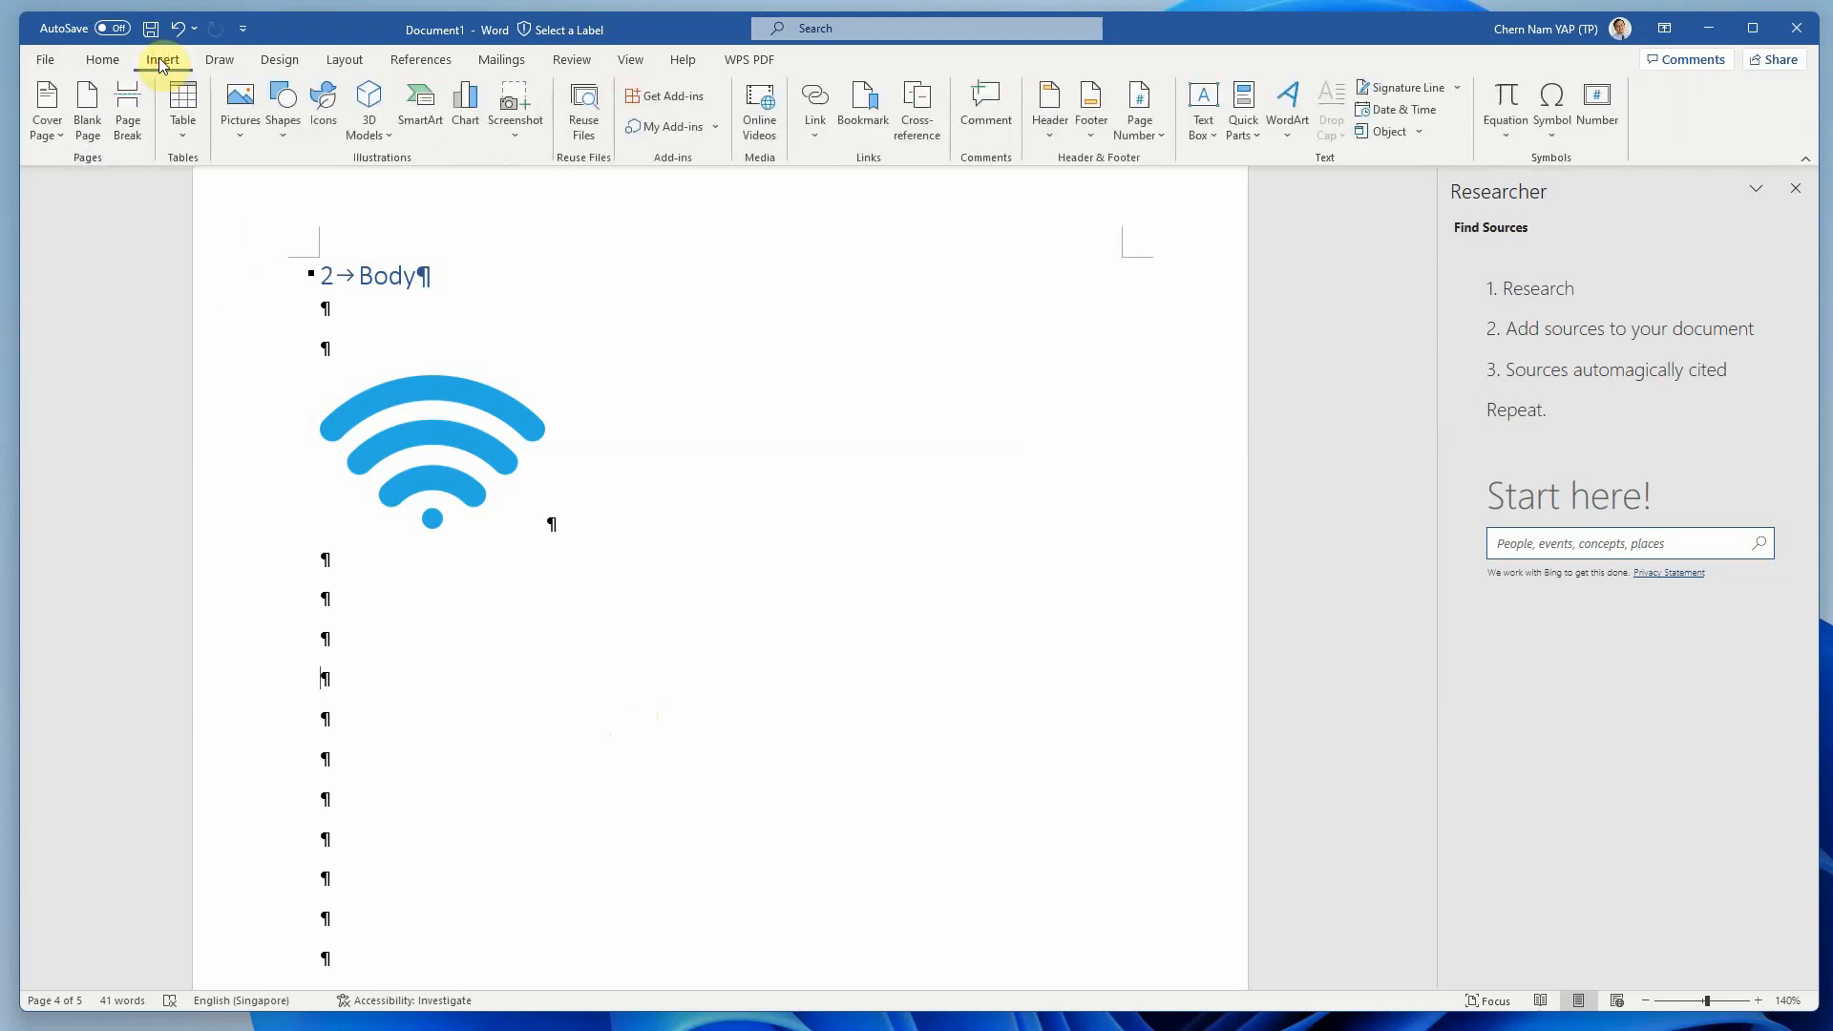
{"action": "left_click", "coordinate": [239, 134]}
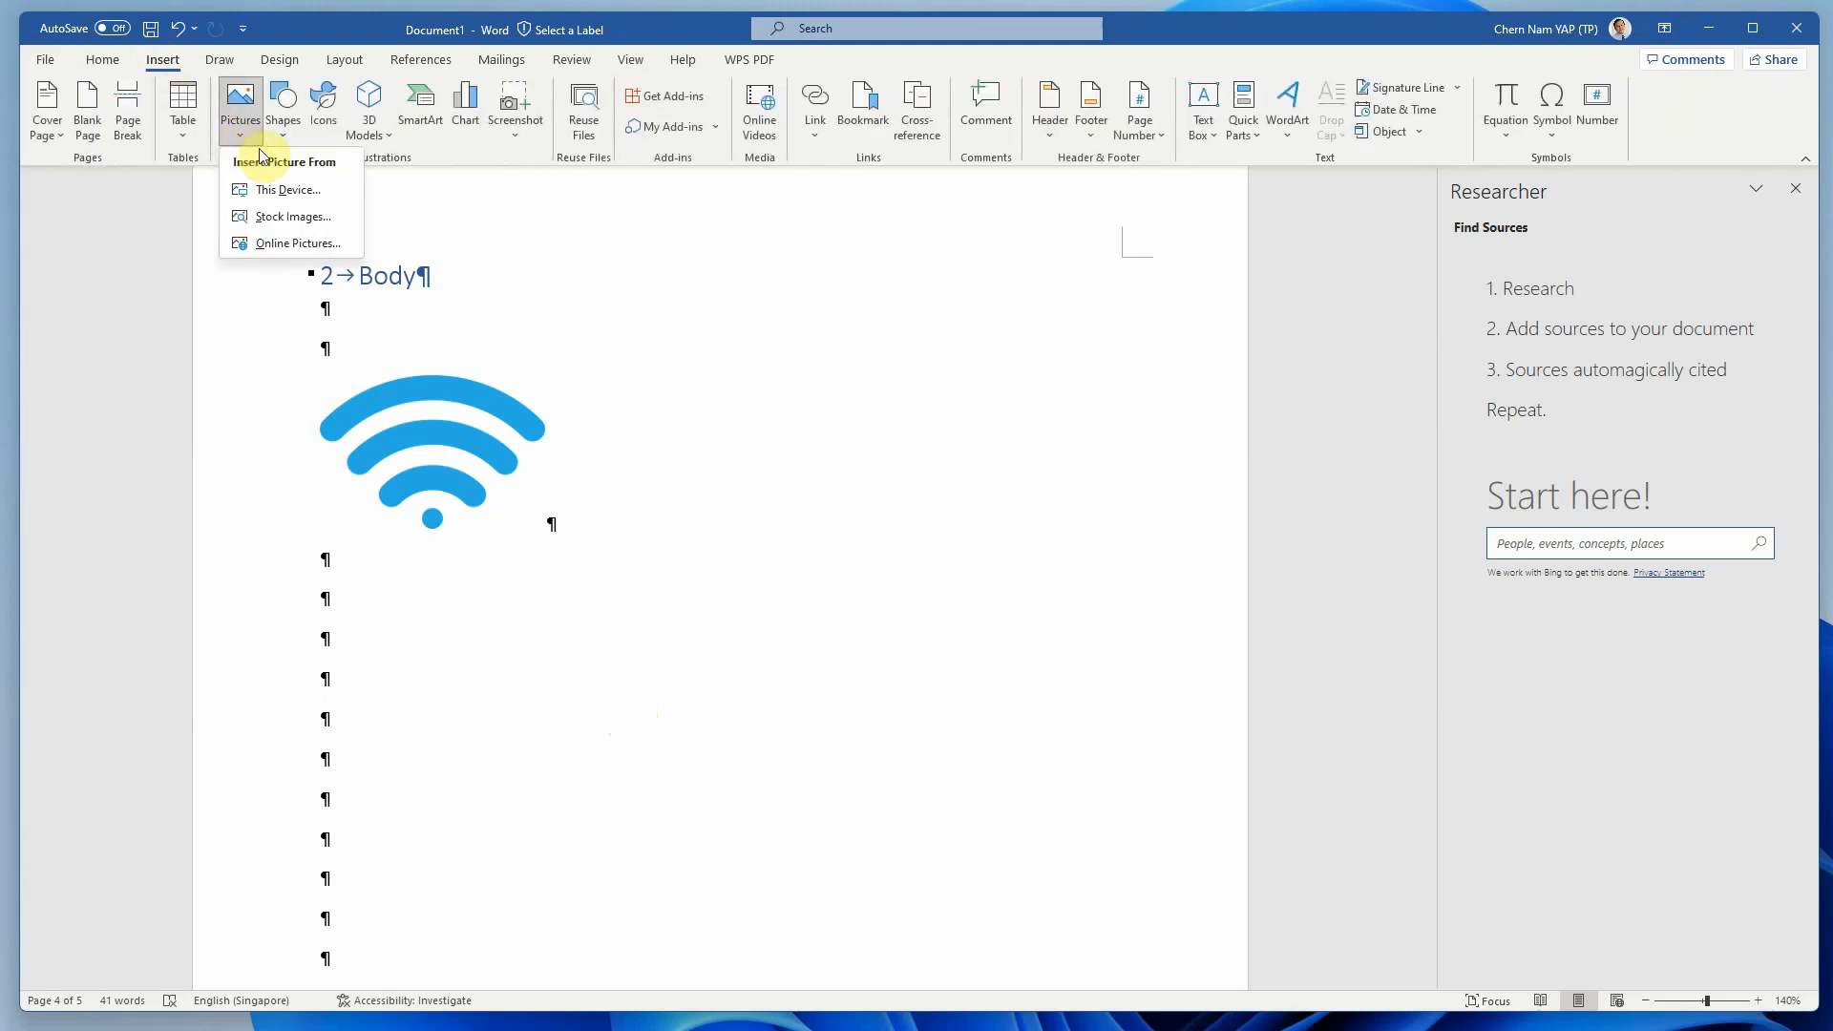
{"action": "left_click", "coordinate": [286, 243]}
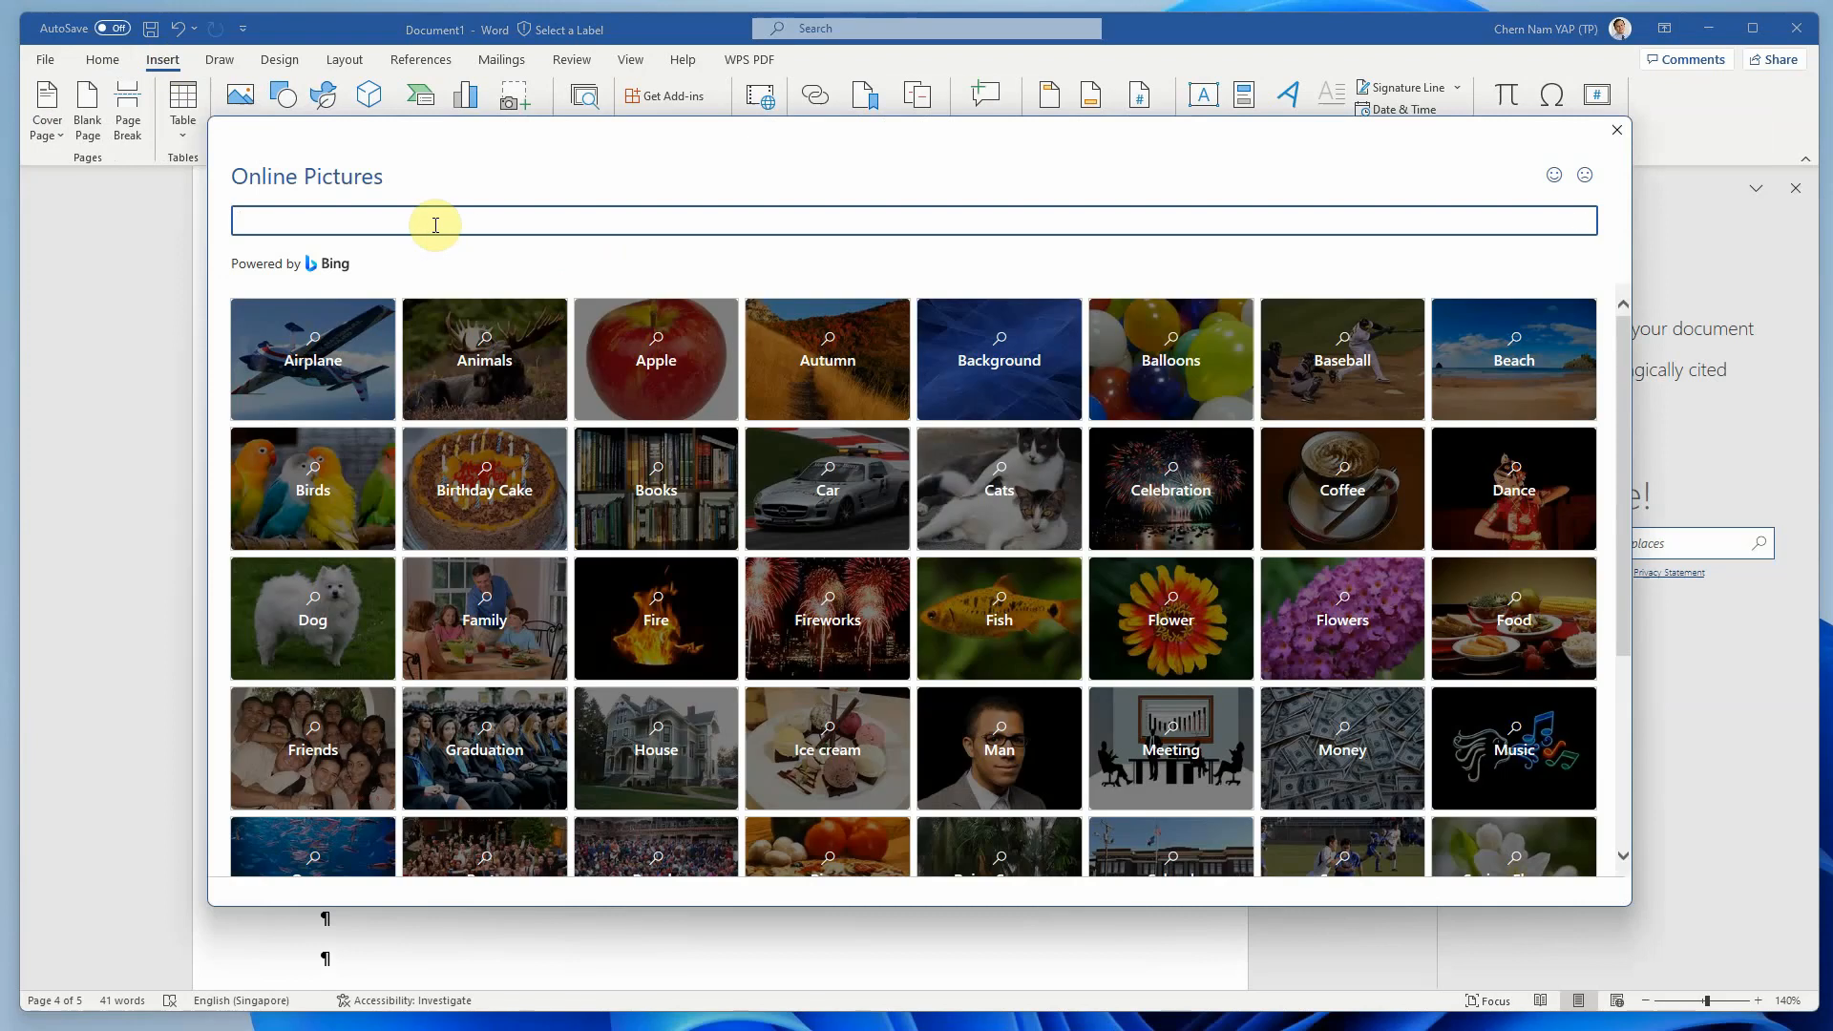
{"action": "type", "text": "Ethernet"}
{"action": "key", "text": "Return"}
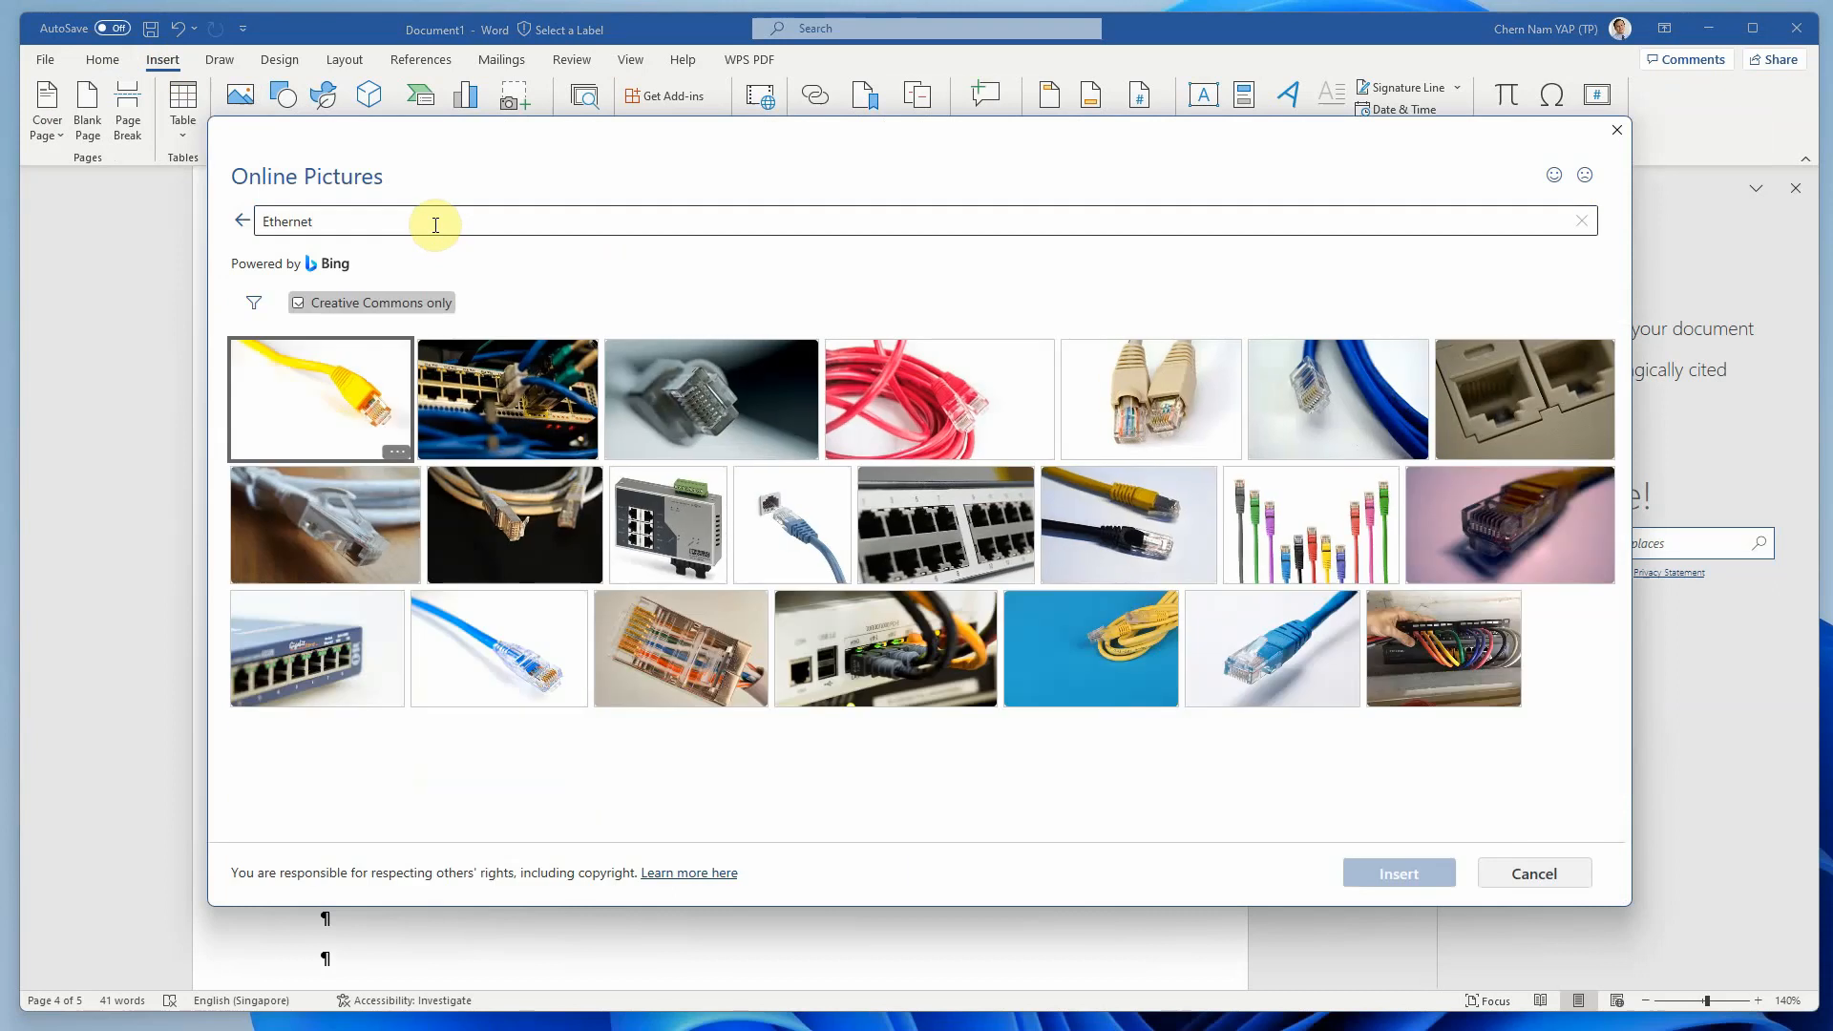
{"action": "left_click", "coordinate": [524, 407]}
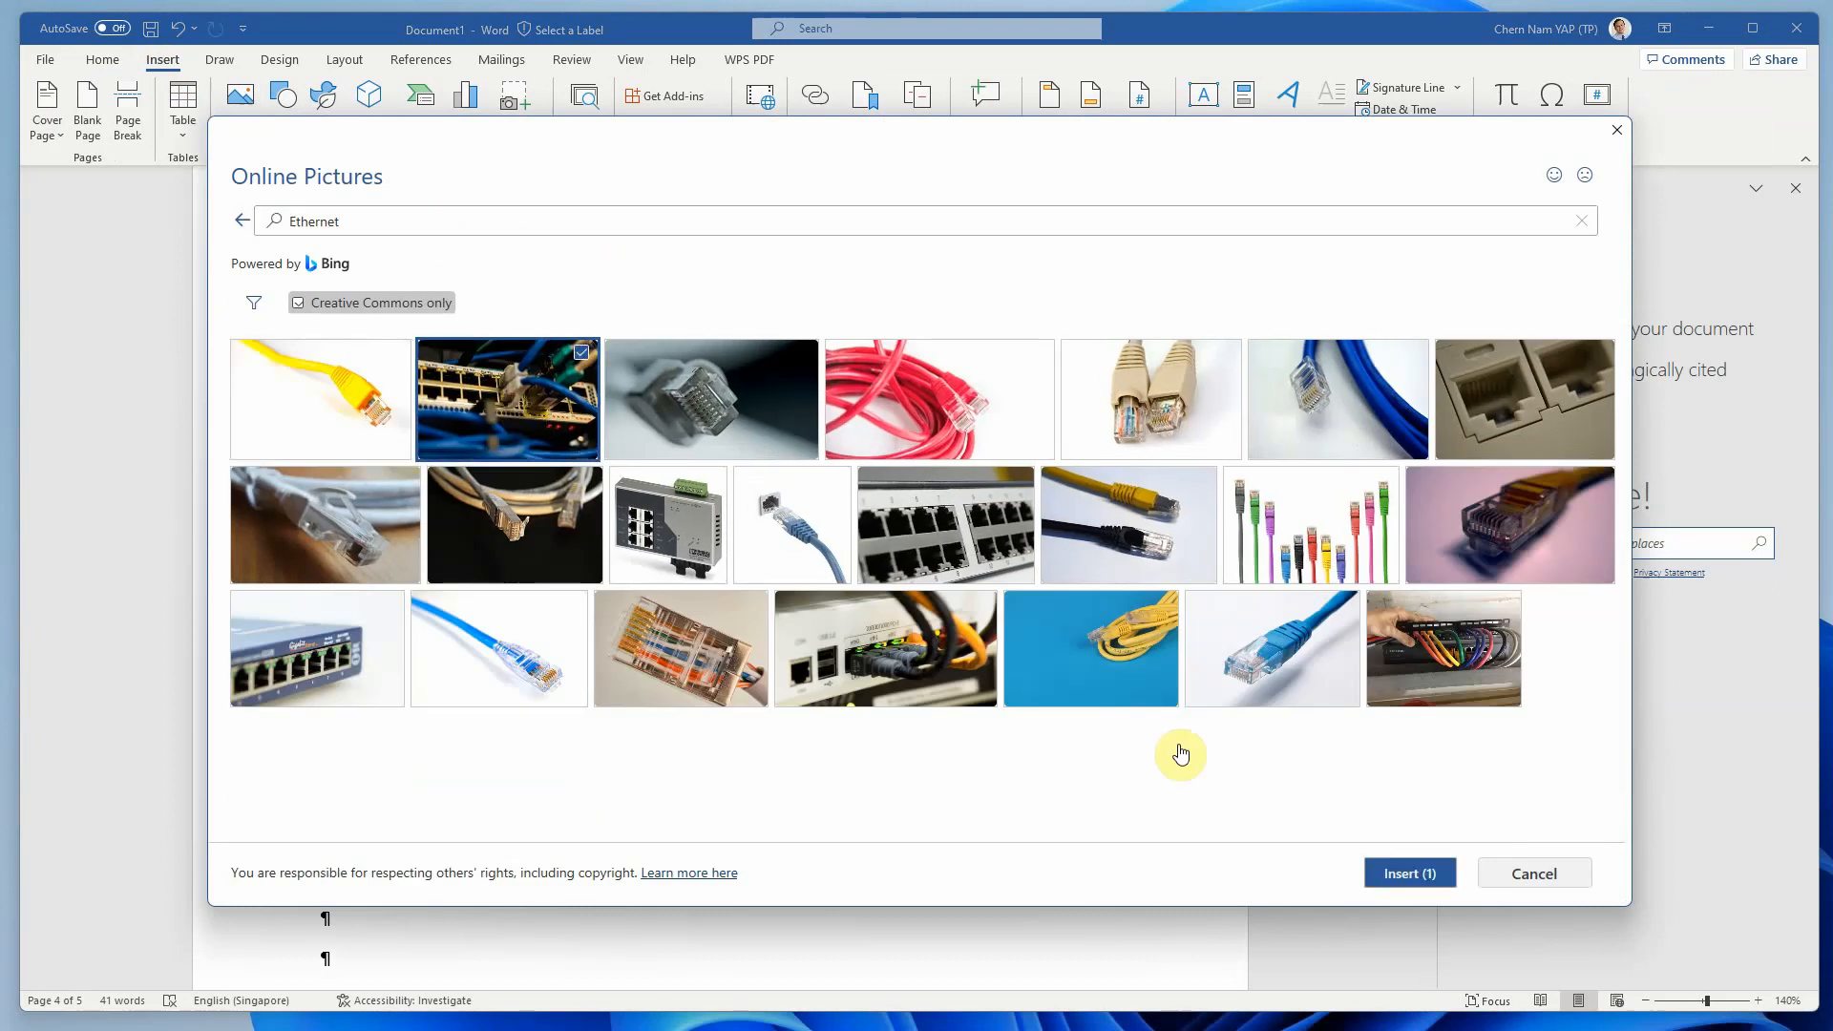
{"action": "left_click", "coordinate": [1409, 874]}
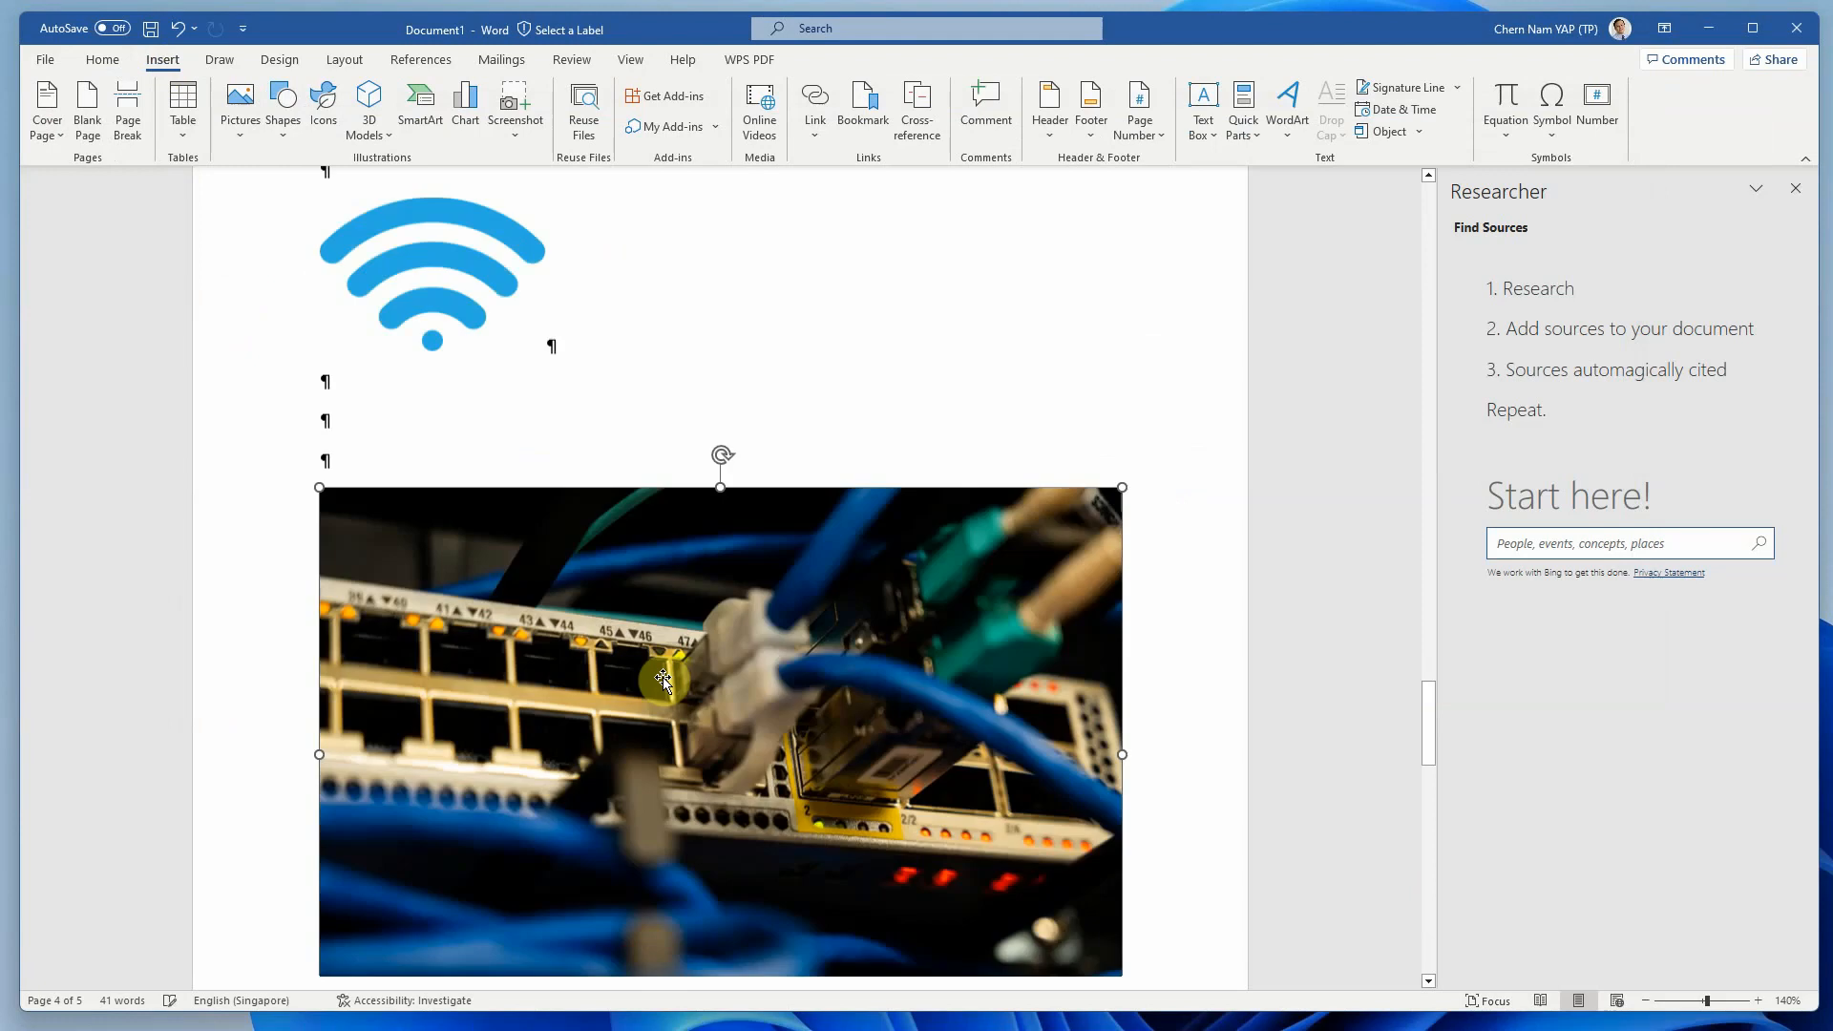
{"action": "left_click_drag", "start_coordinate": [1122, 909], "coordinate": [573, 546]}
Add the Figure caption "This is a picture of Wireless" below the Wi-Fi picture.
{"action": "scroll", "coordinate": [726, 573], "scroll_direction": "up", "scroll_amount": 5}
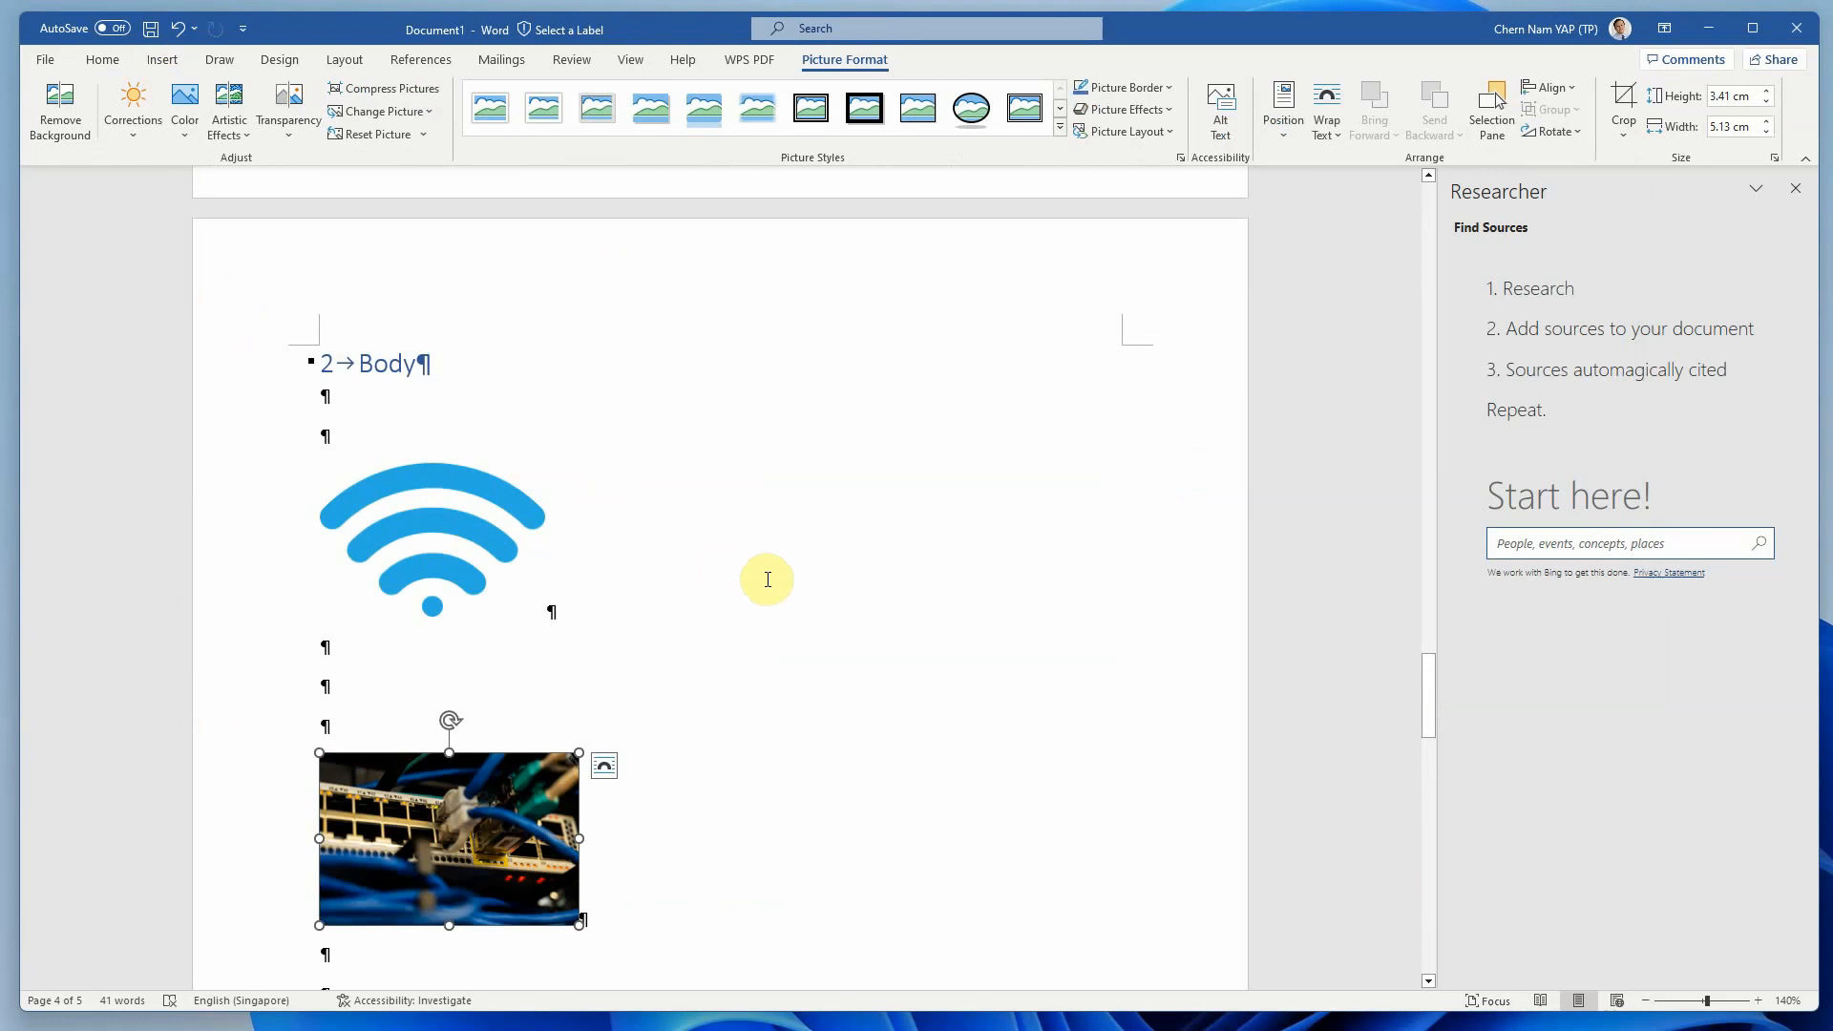
{"action": "left_click", "coordinate": [421, 516]}
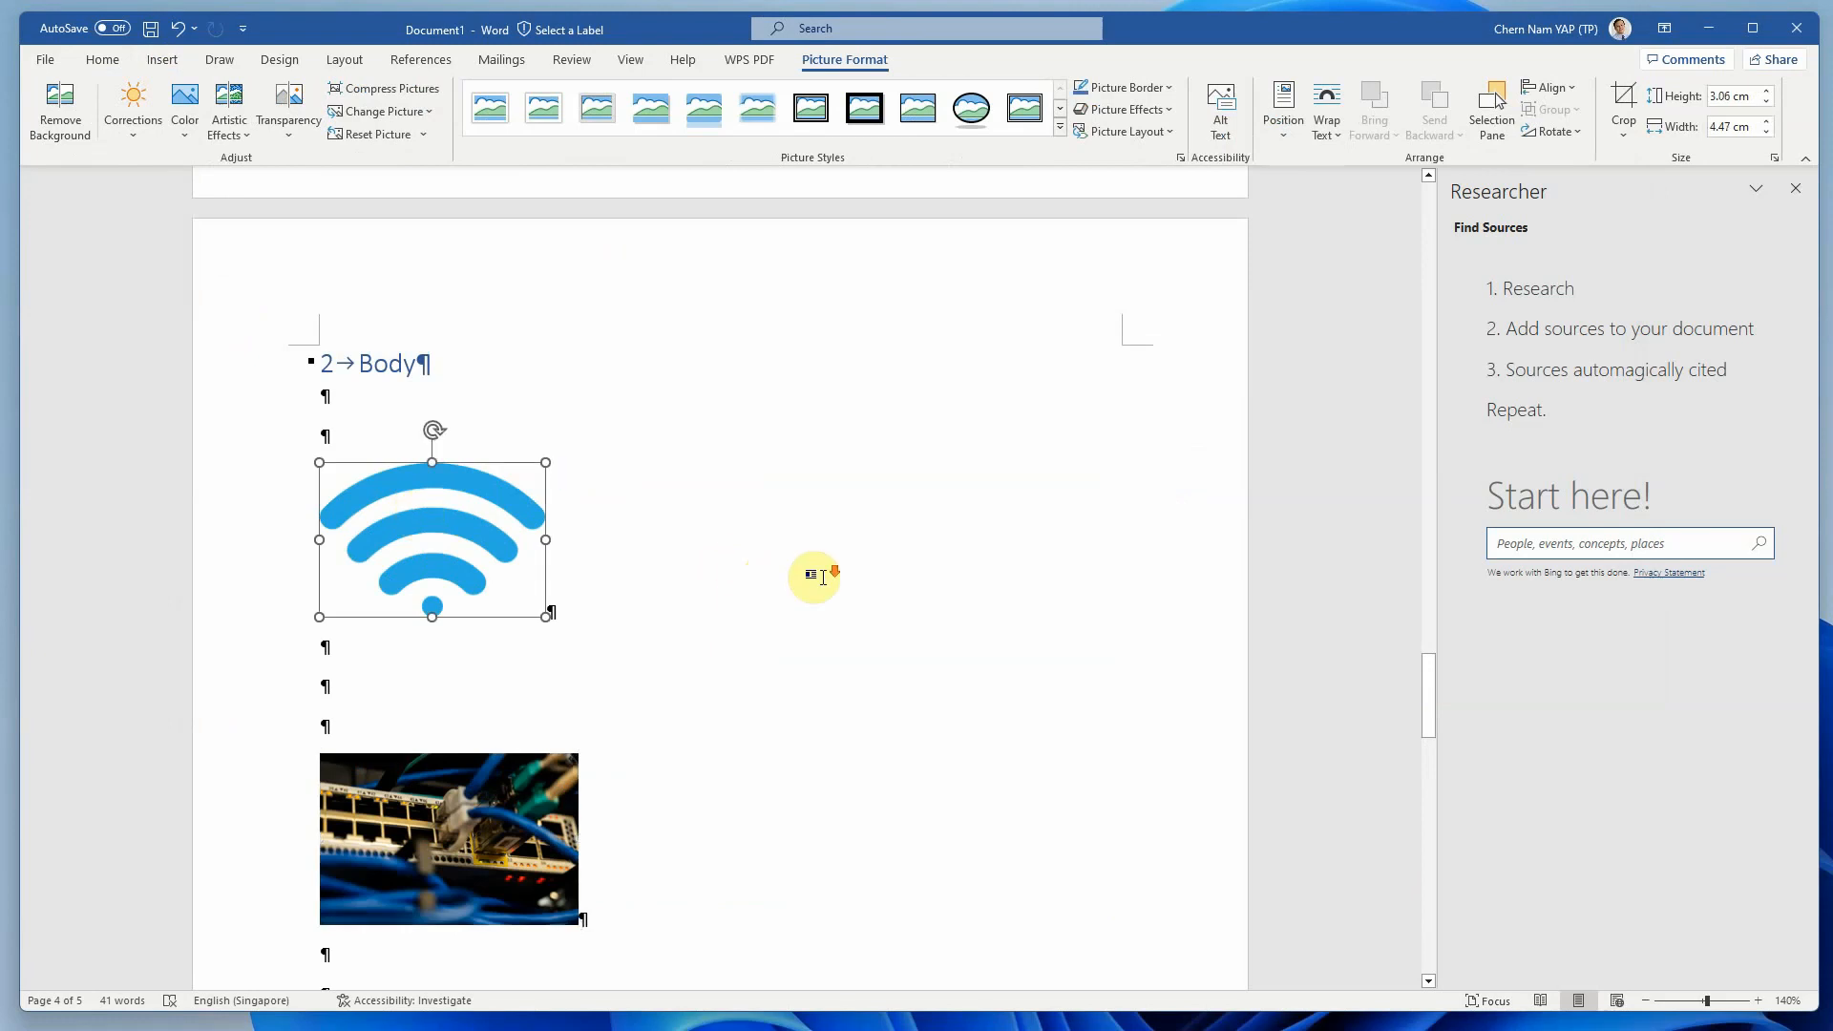
{"action": "scroll", "coordinate": [823, 577], "scroll_direction": "down", "scroll_amount": 2}
{"action": "scroll", "coordinate": [823, 577], "scroll_direction": "up", "scroll_amount": 2}
{"action": "left_click", "coordinate": [401, 69]}
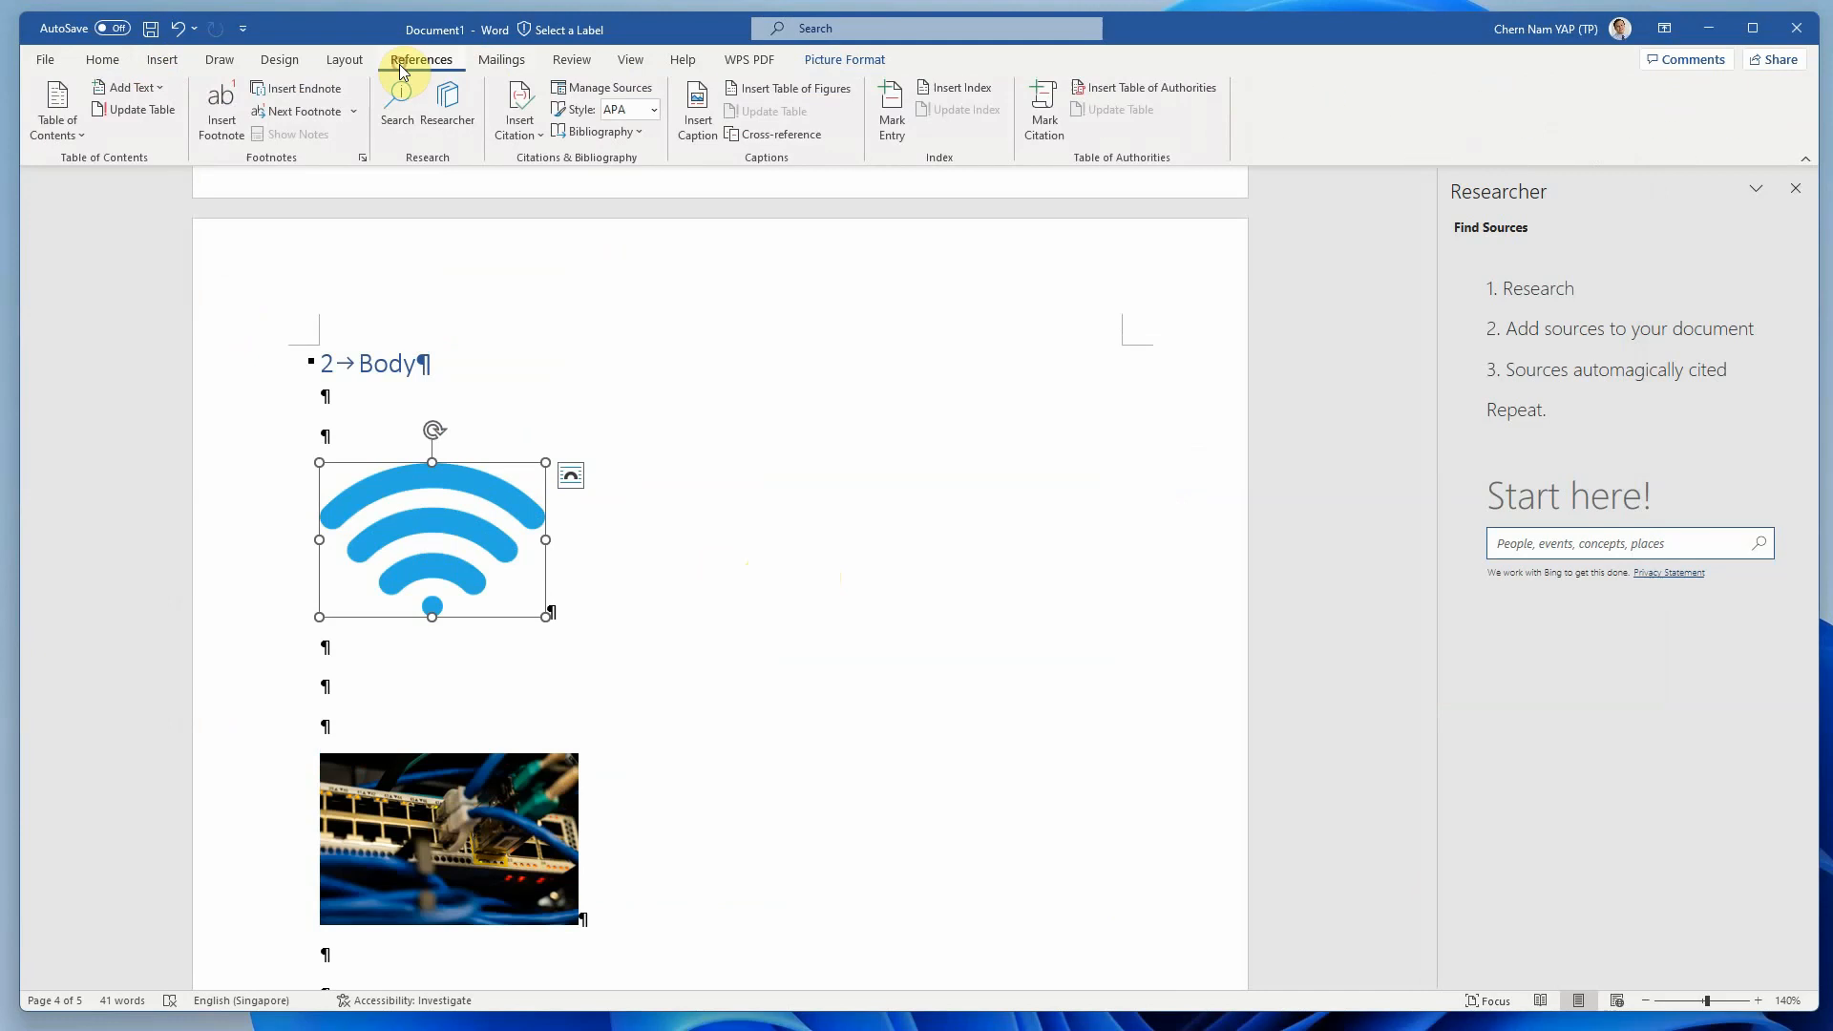
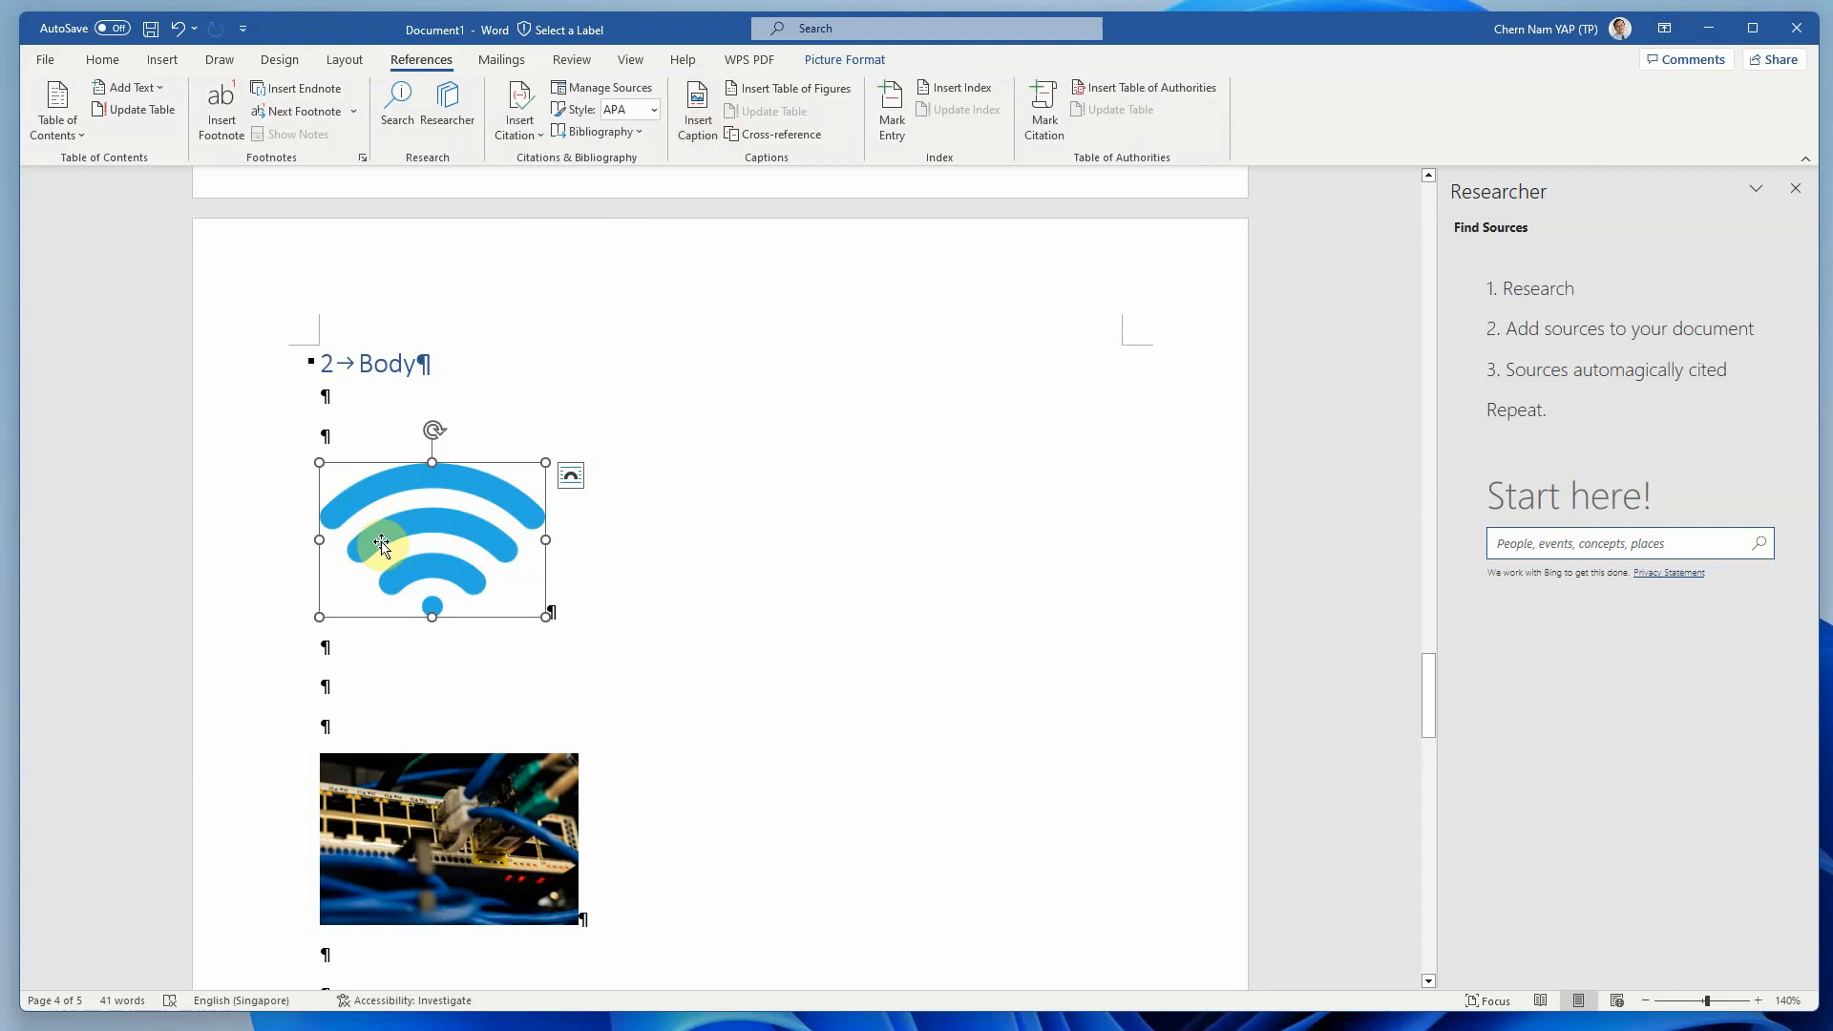
{"action": "left_click", "coordinate": [700, 129]}
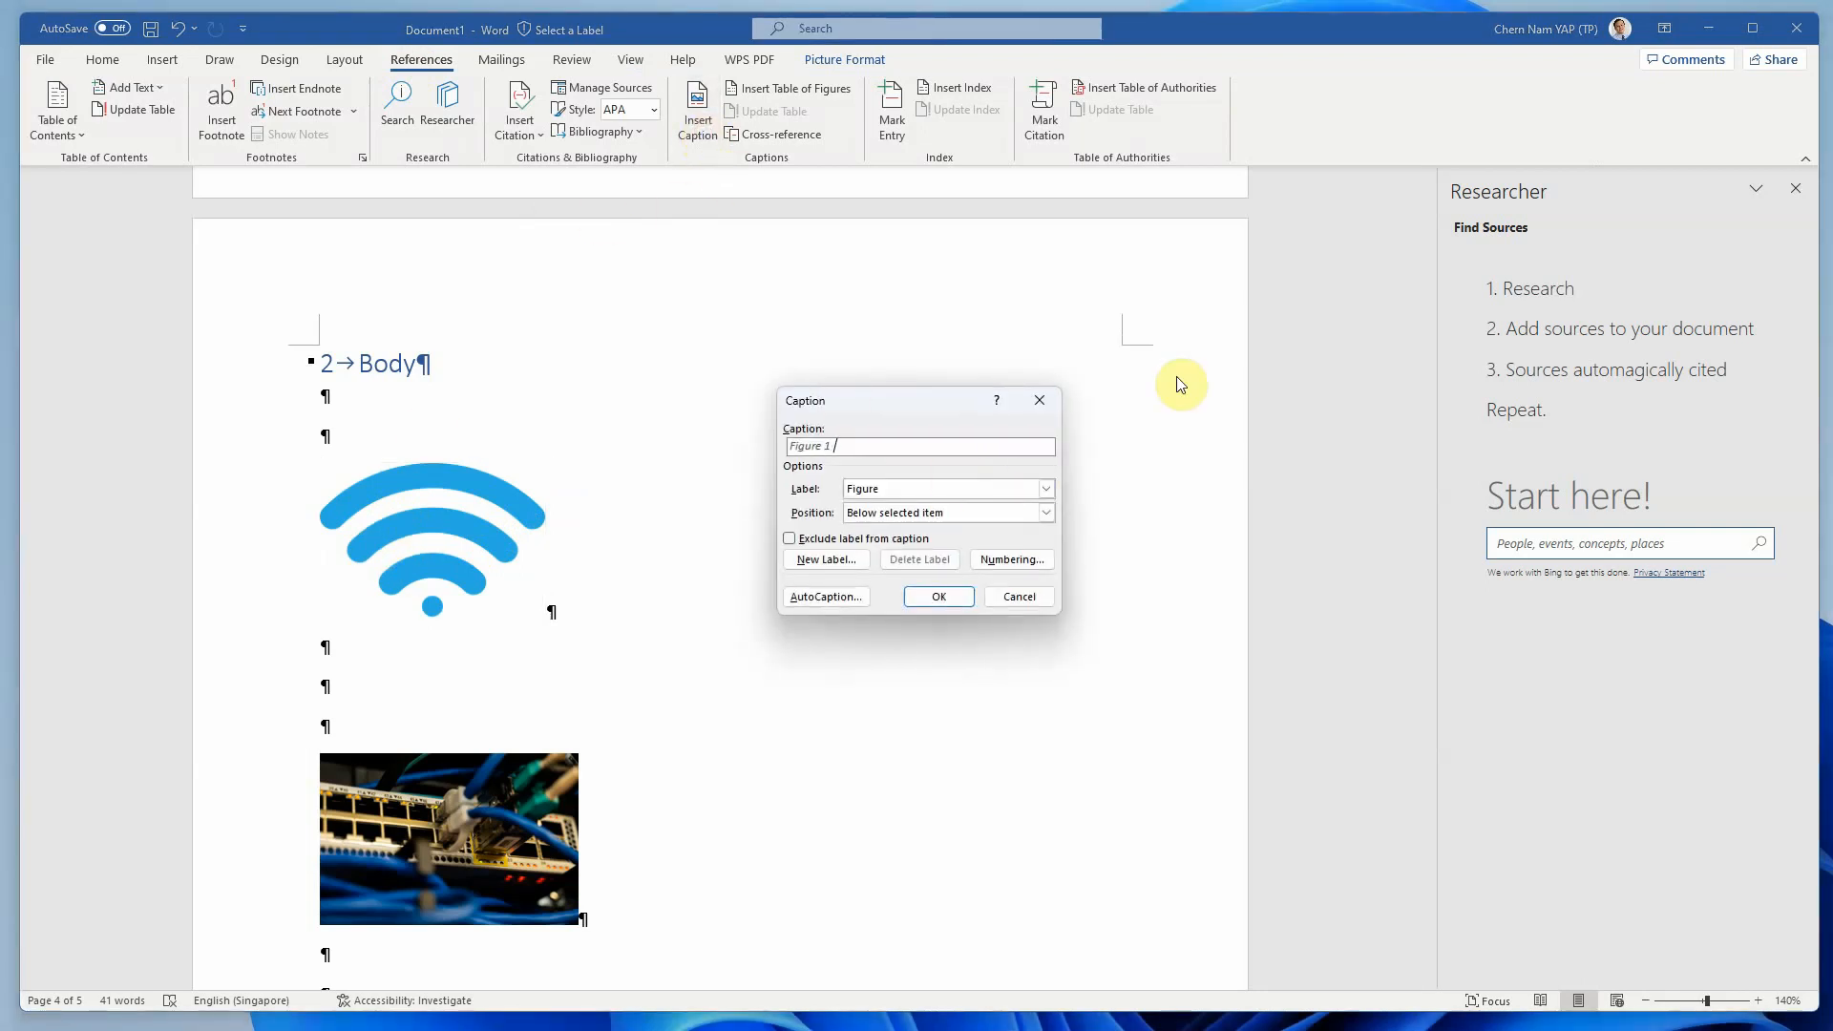
{"action": "type", "text": "This is a picture of Wireless"}
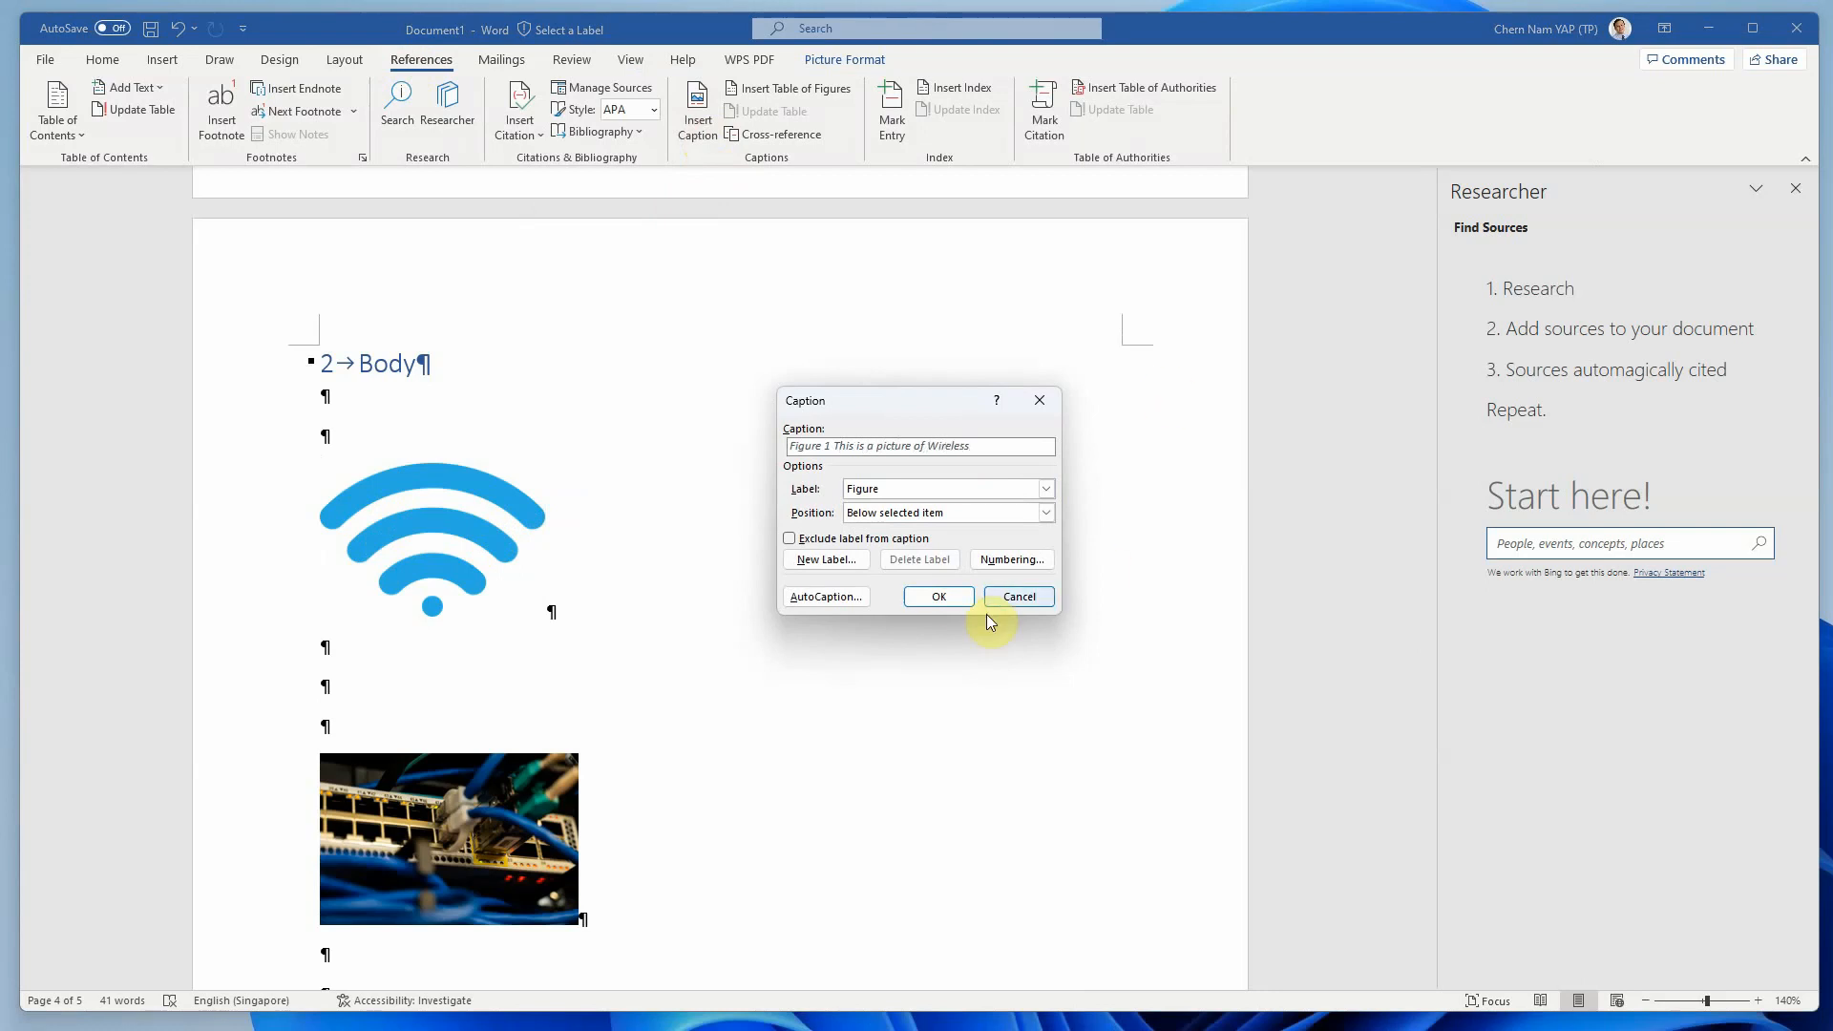
{"action": "left_click", "coordinate": [939, 597]}
Add the Figure caption "This is a picture of Ethernet" below the network switch photo.
{"action": "scroll", "coordinate": [495, 743], "scroll_direction": "down", "scroll_amount": 3}
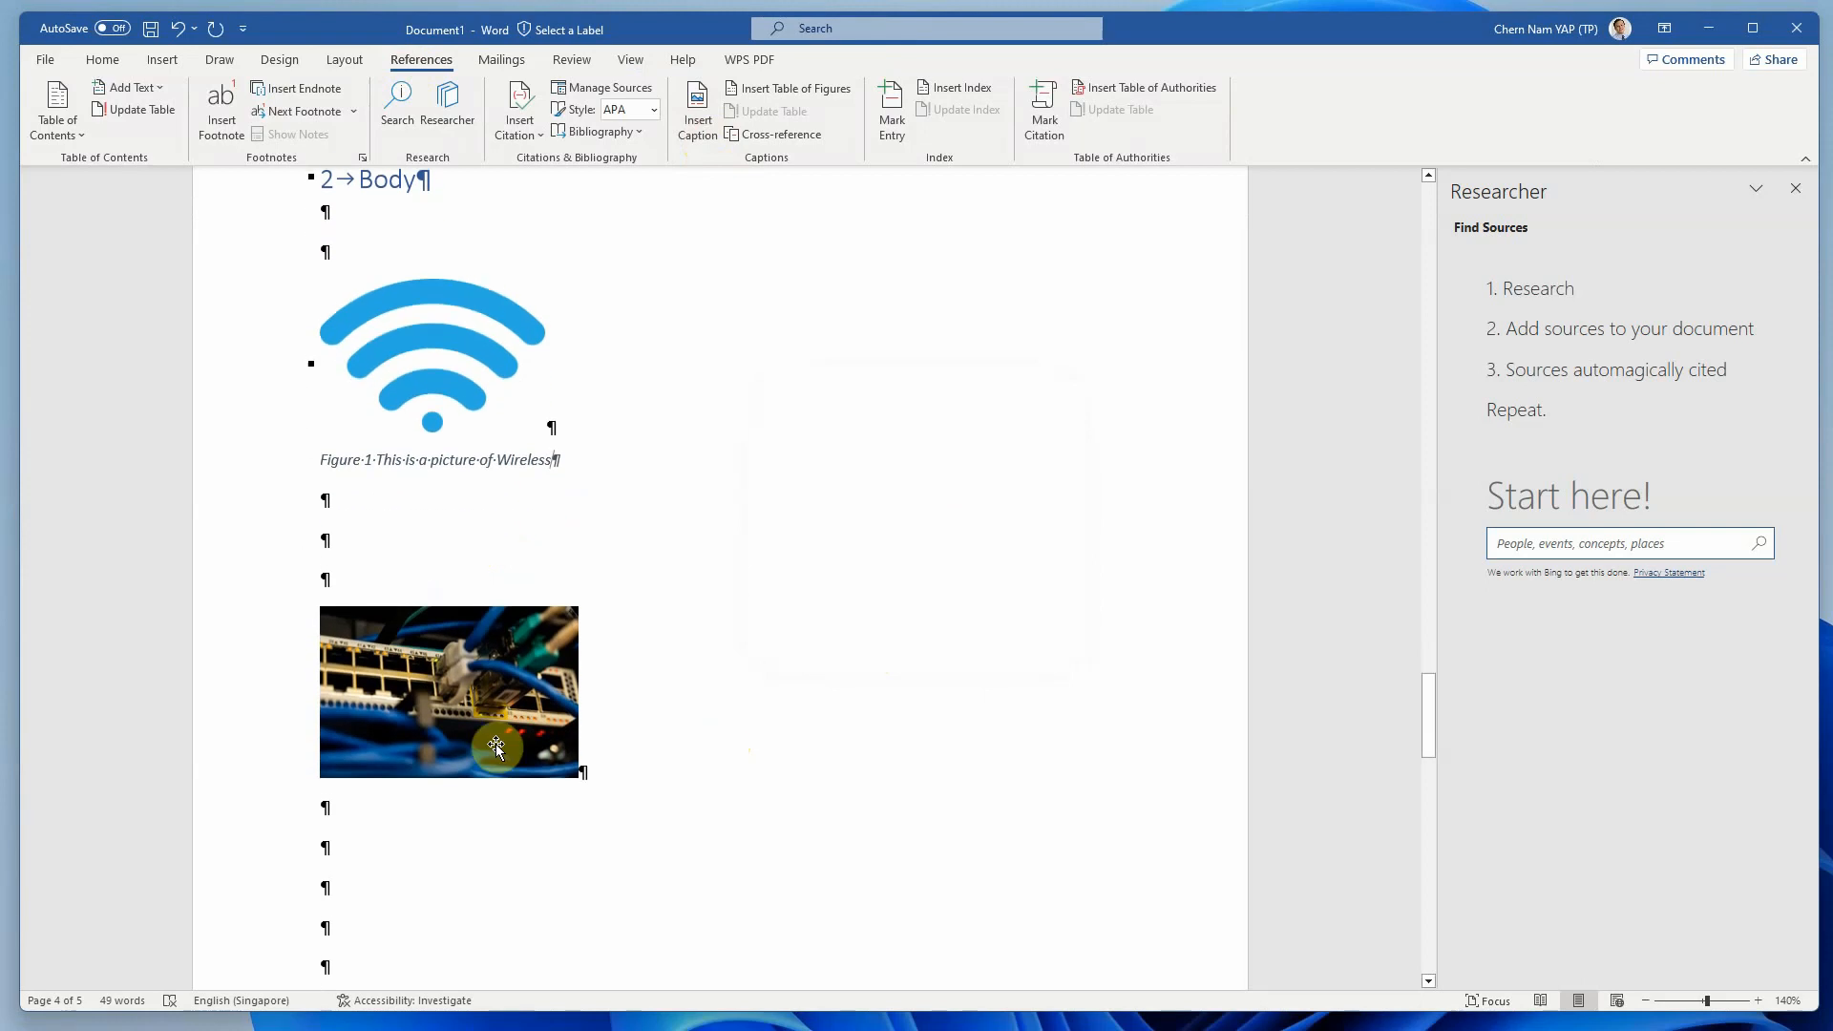
{"action": "left_click", "coordinate": [449, 697]}
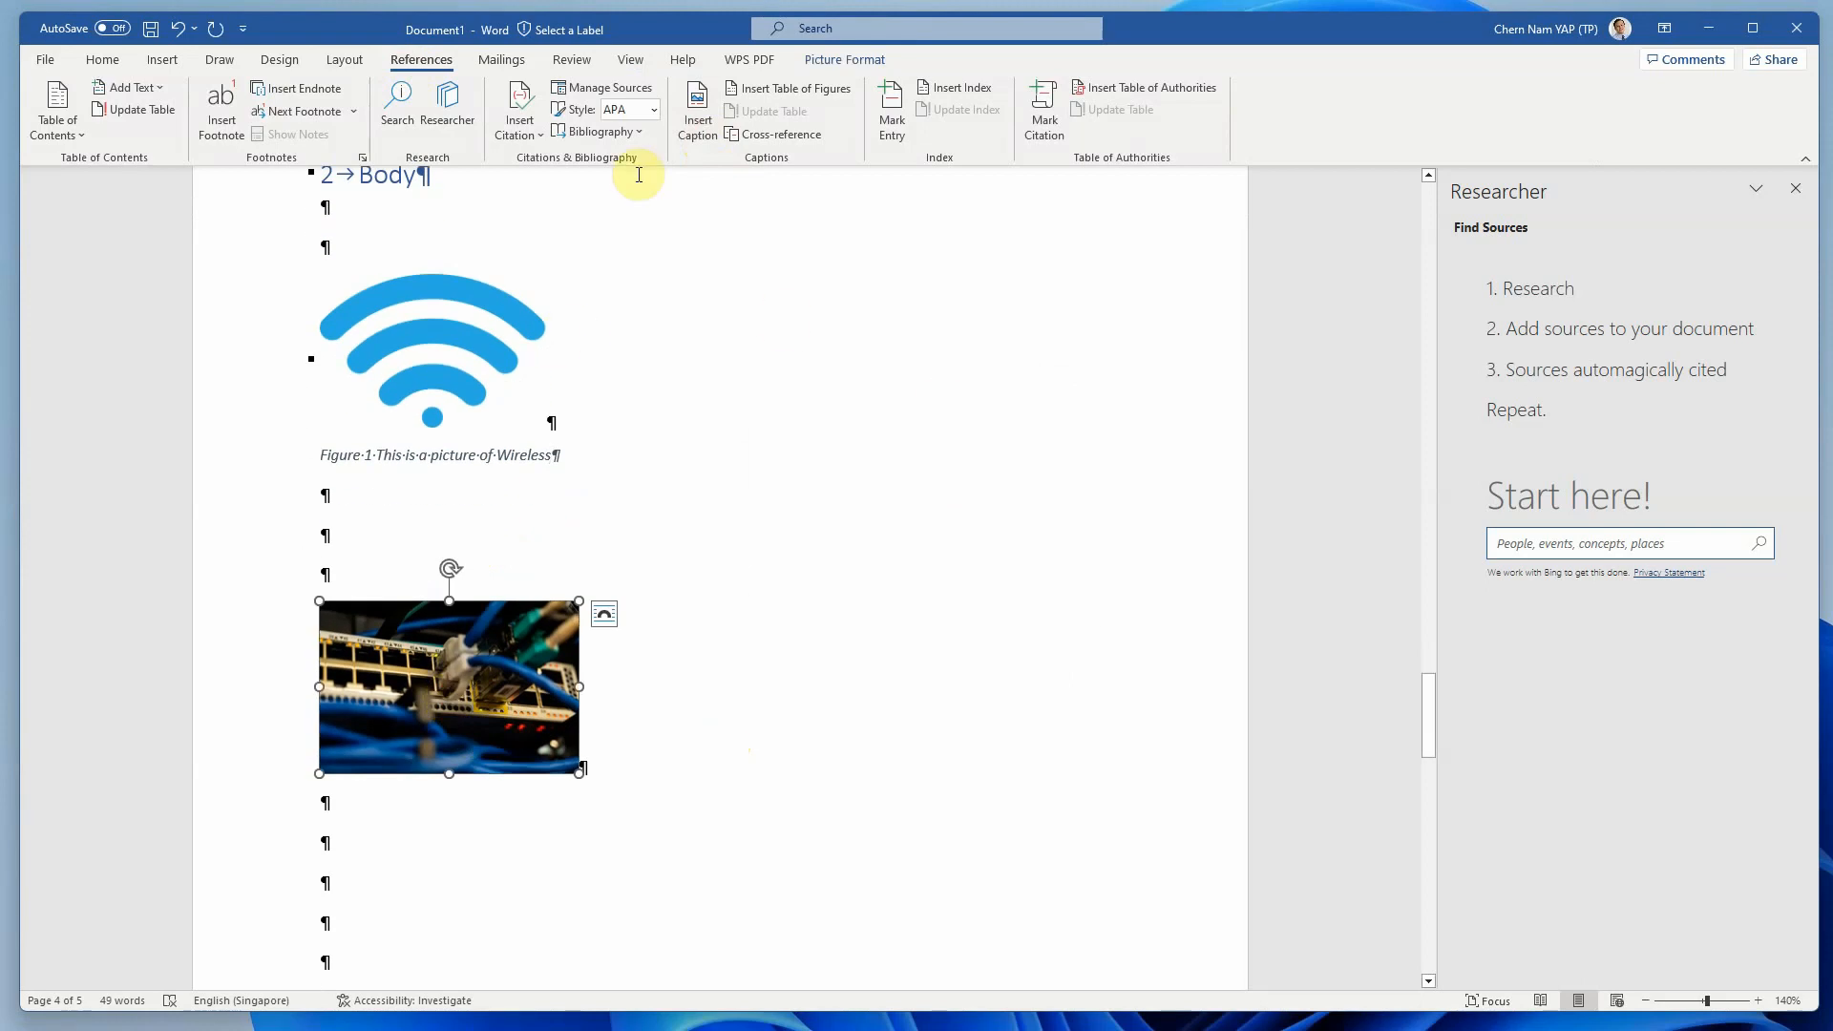
{"action": "left_click", "coordinate": [698, 112]}
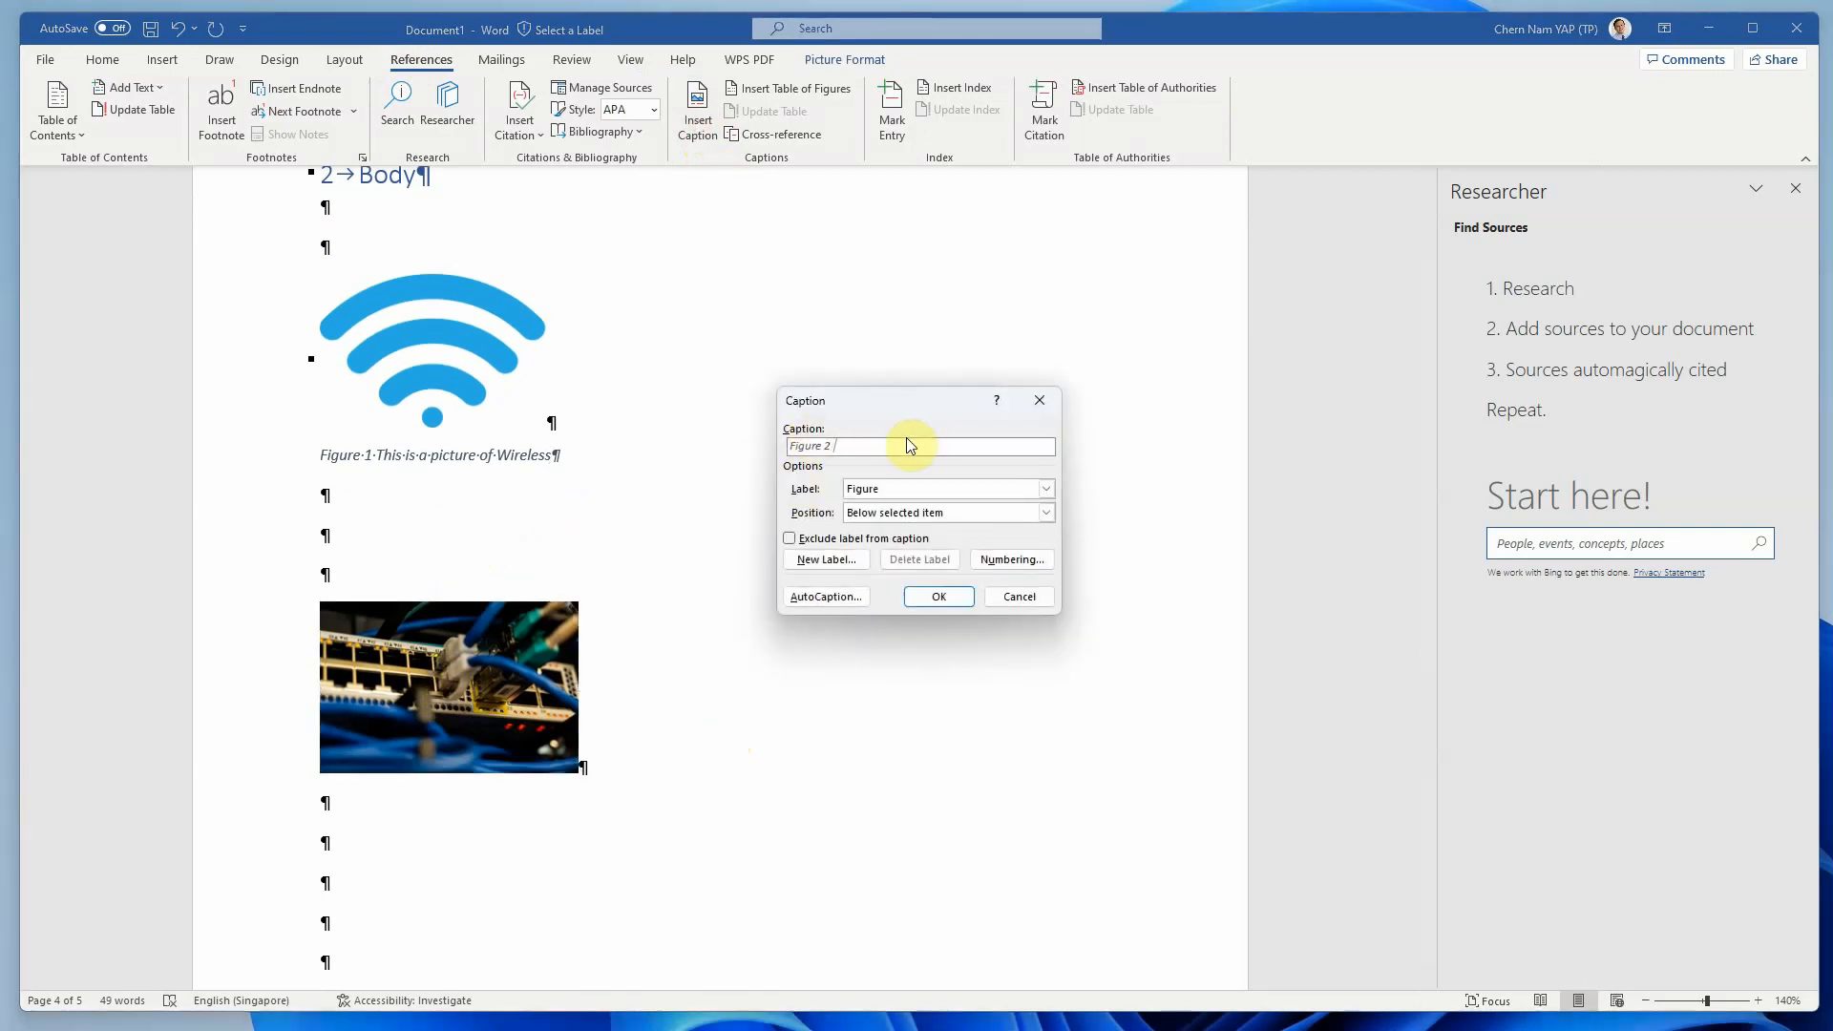
{"action": "type", "text": "This is"}
{"action": "type", "text": "a picture of Ethernet"}
{"action": "left_click", "coordinate": [945, 597]}
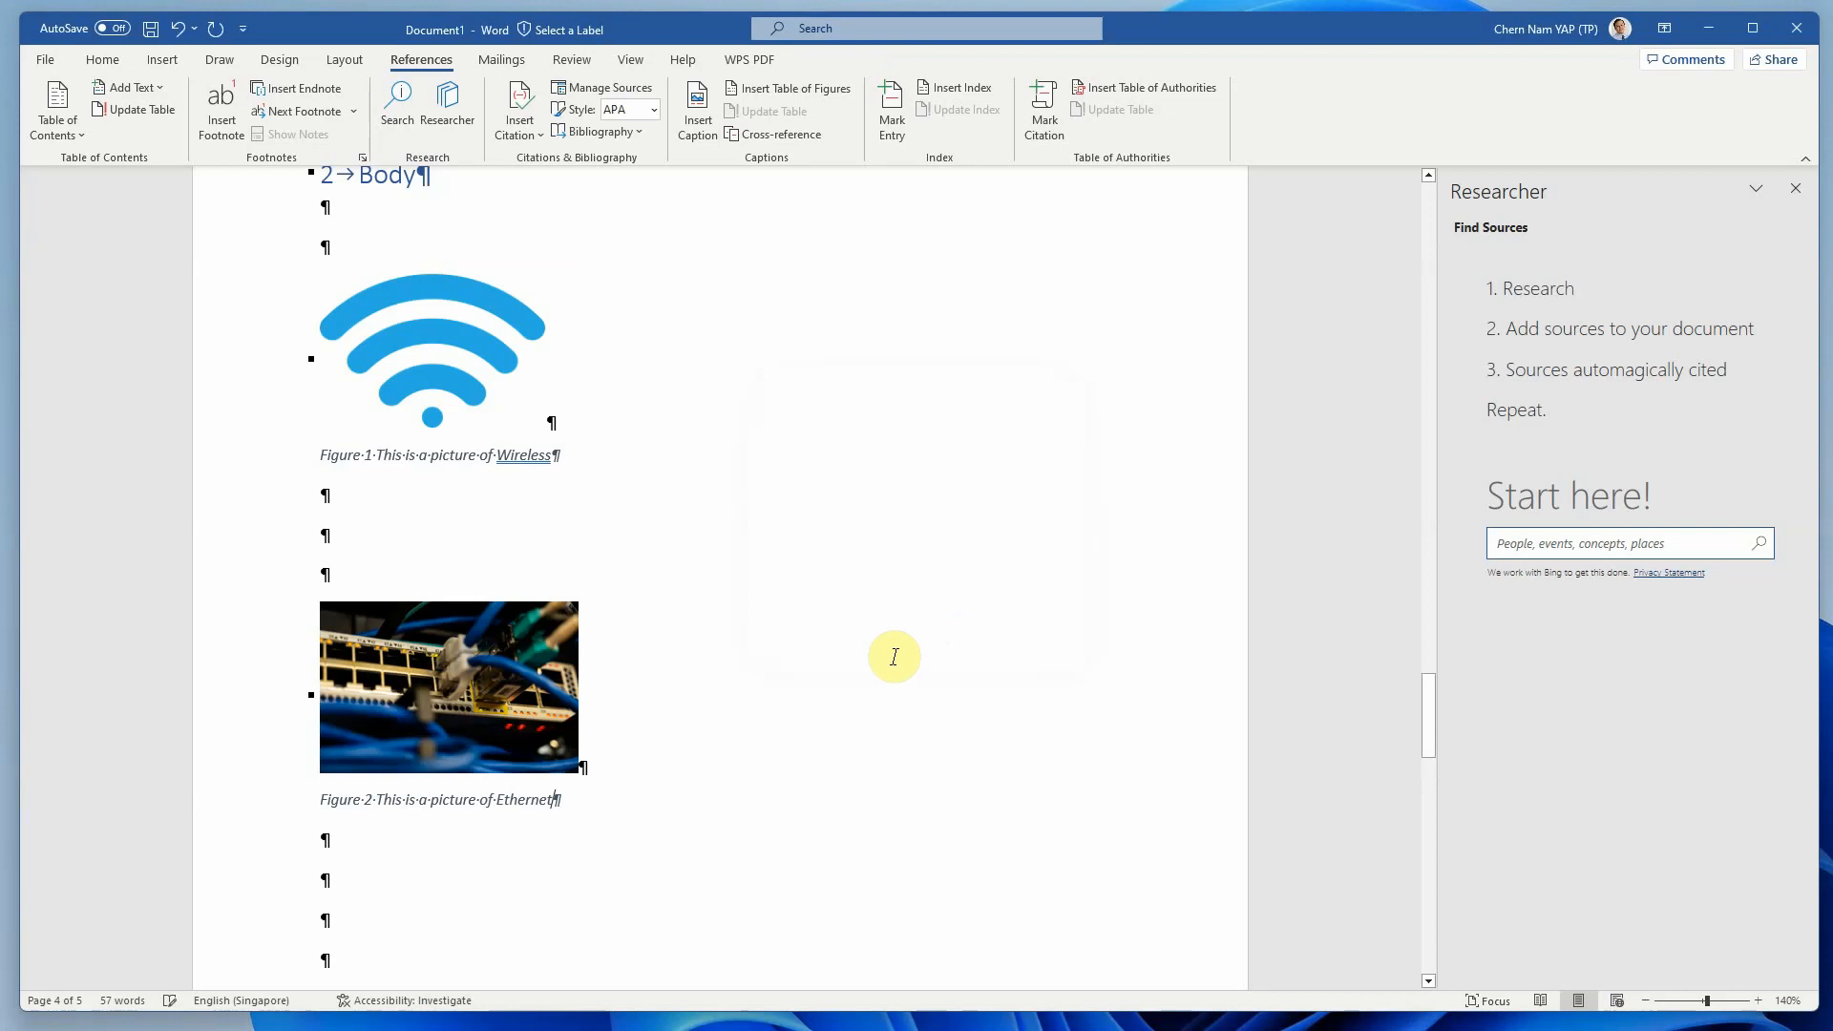
Insert a table of figures for the Figure captions on new blank lines between the table of contents and the Introduction heading.
{"action": "scroll", "coordinate": [894, 657], "scroll_direction": "down", "scroll_amount": 6}
{"action": "scroll", "coordinate": [895, 657], "scroll_direction": "up", "scroll_amount": 8}
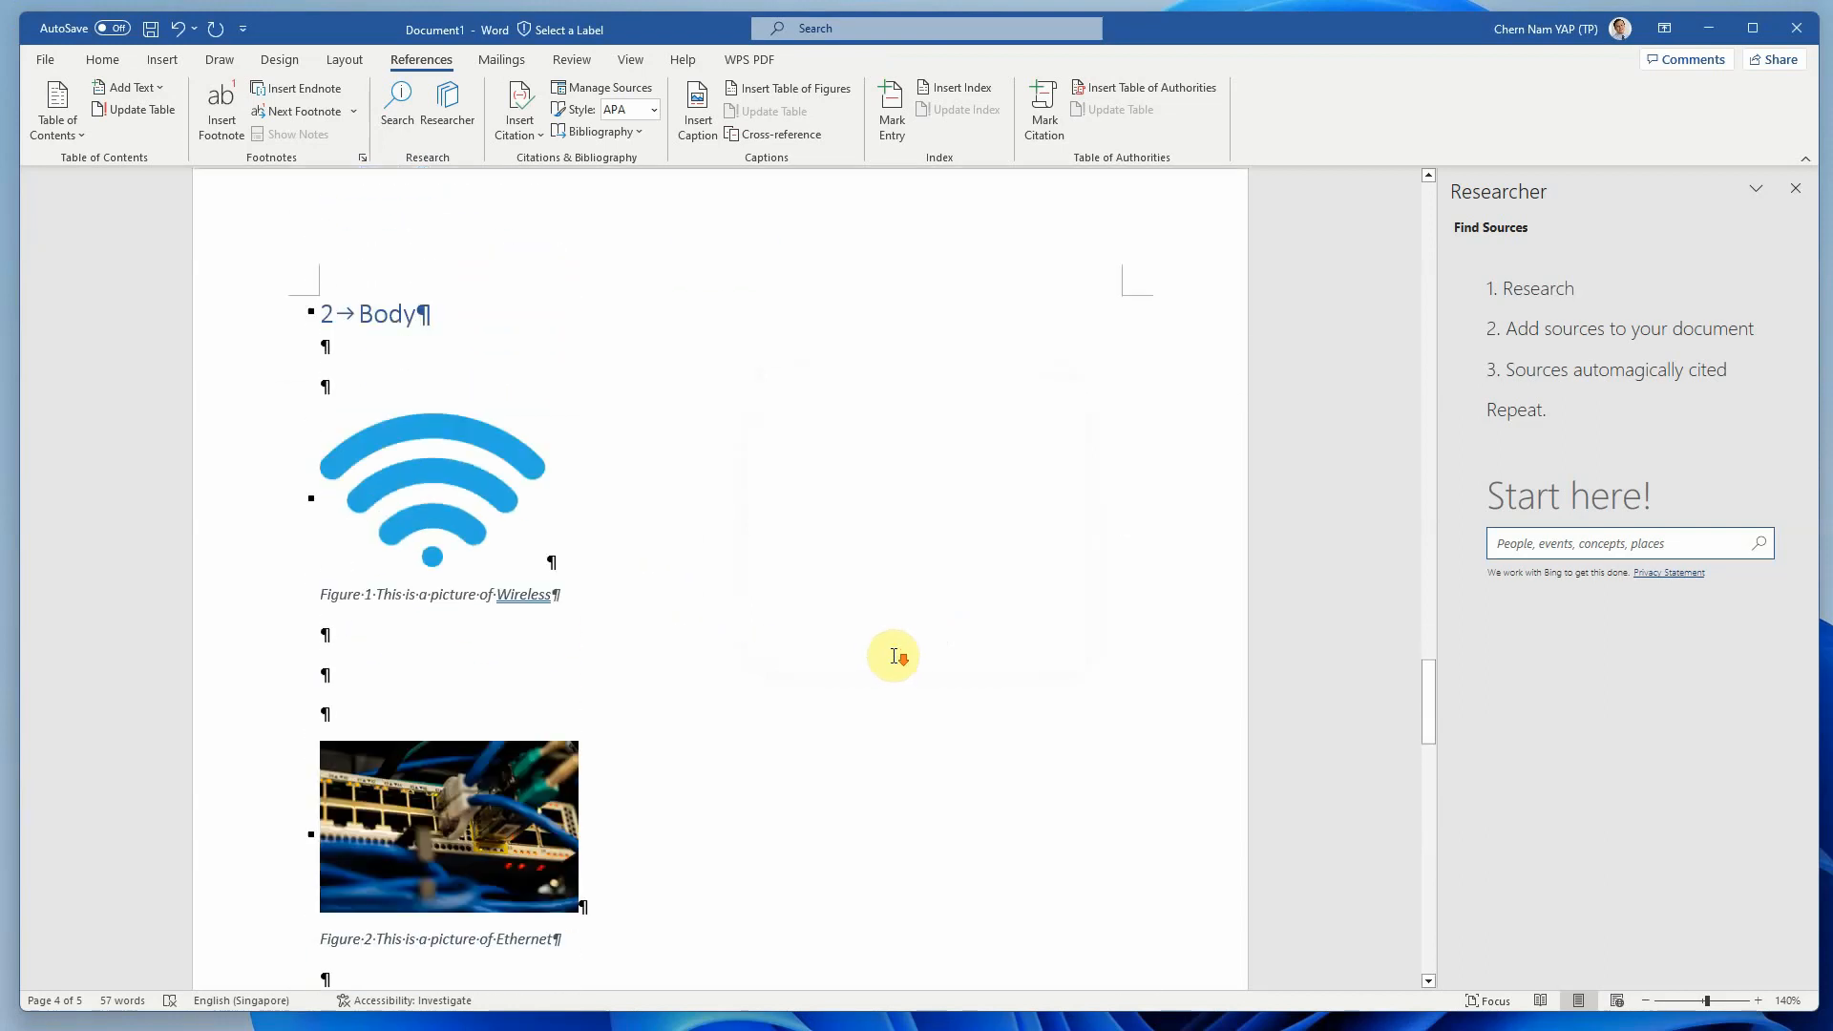
{"action": "scroll", "coordinate": [831, 611], "scroll_direction": "up", "scroll_amount": 15}
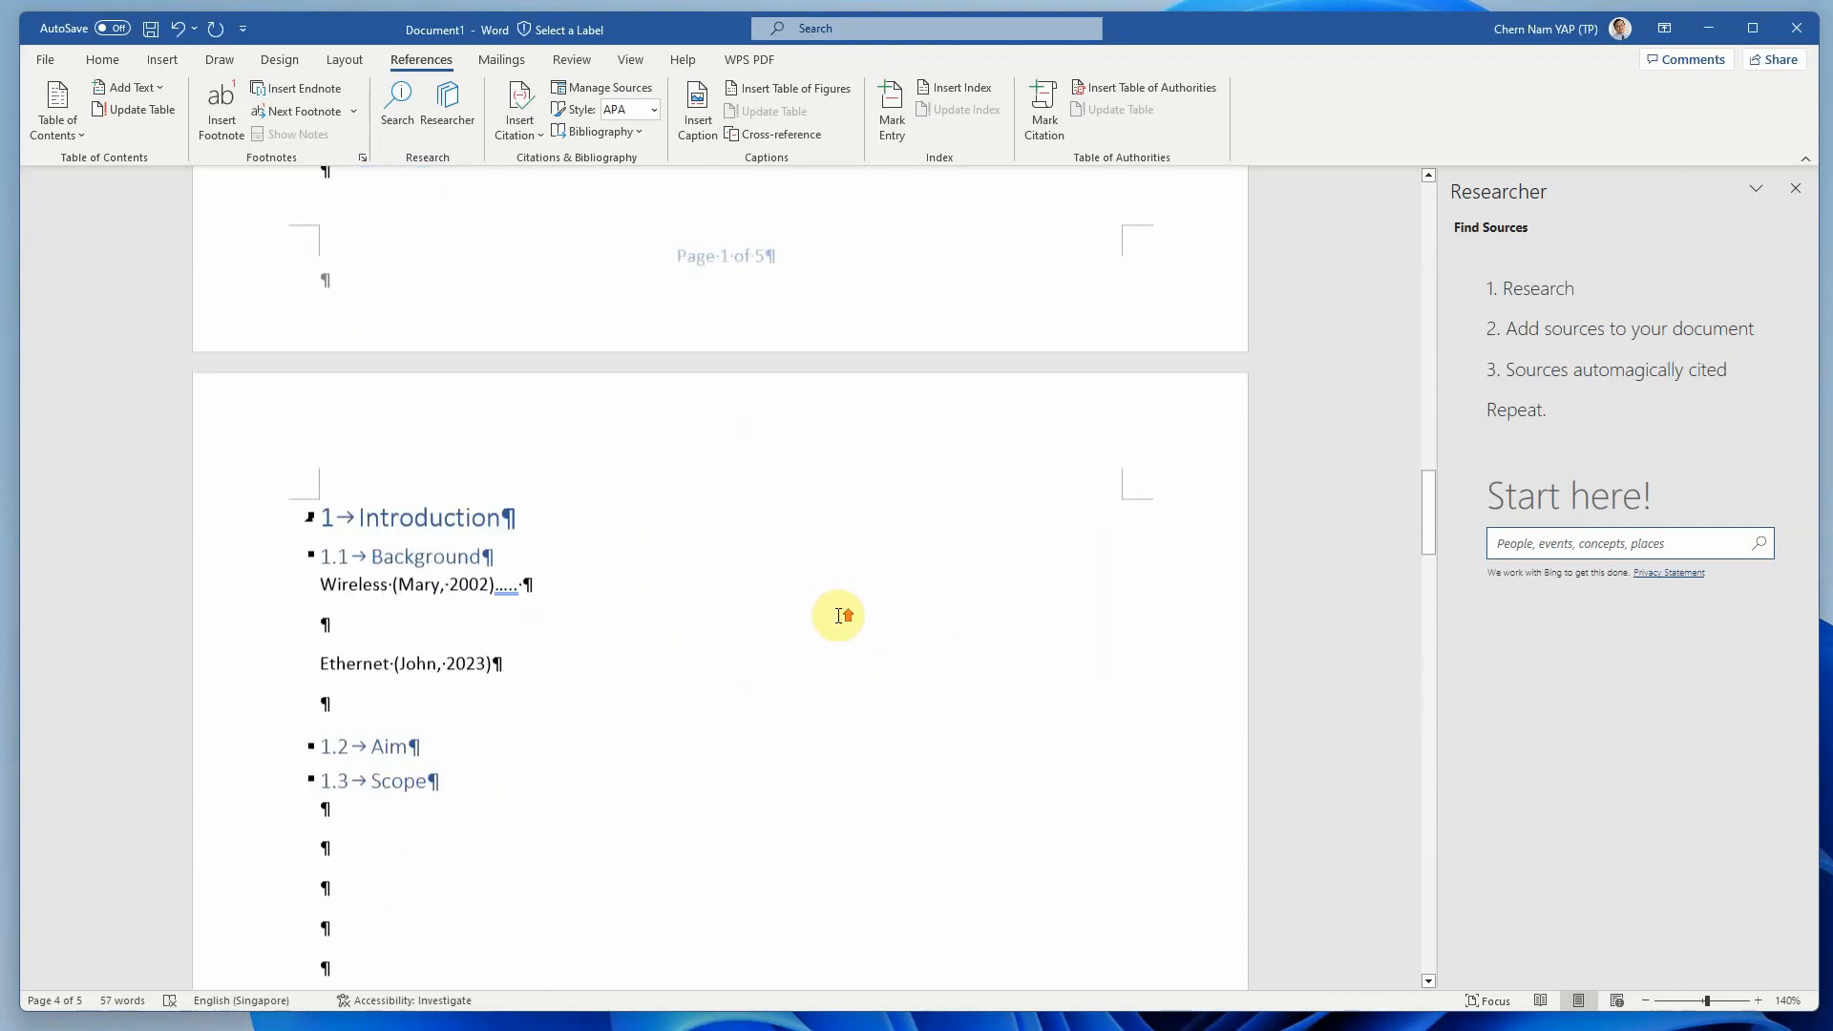
{"action": "scroll", "coordinate": [839, 616], "scroll_direction": "up", "scroll_amount": 15}
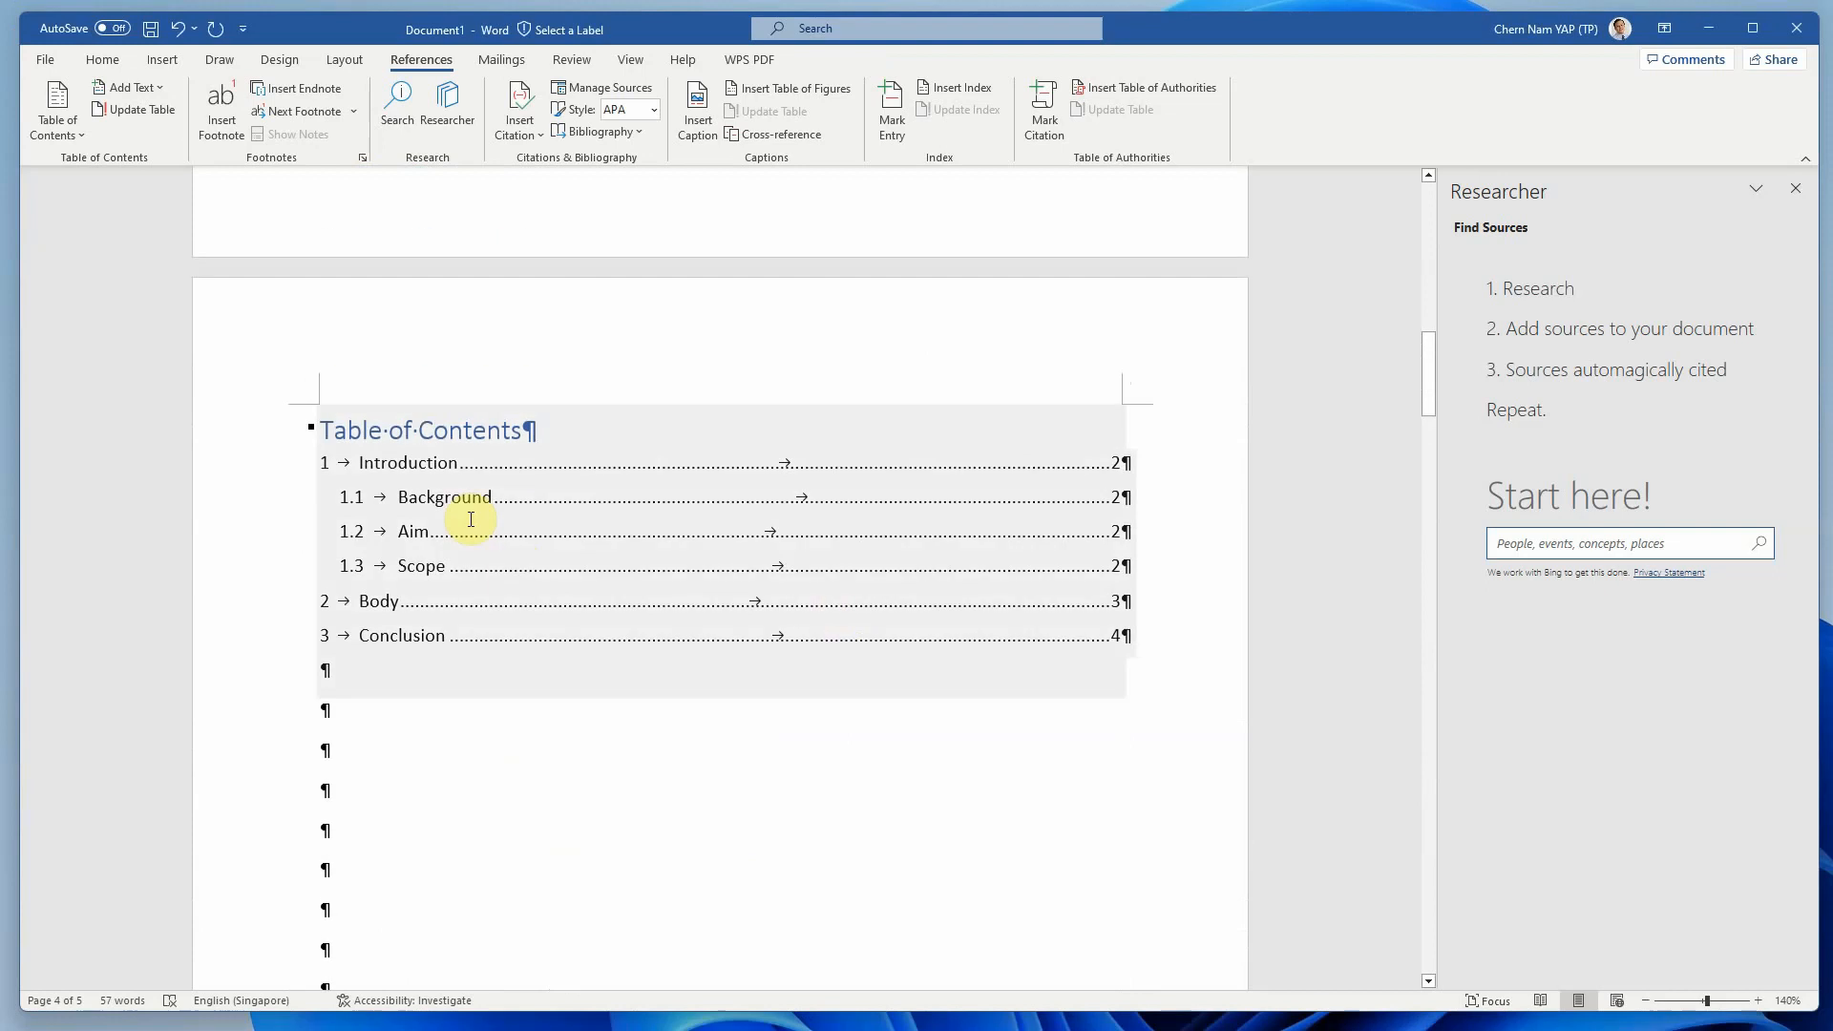
{"action": "scroll", "coordinate": [685, 651], "scroll_direction": "down", "scroll_amount": 12}
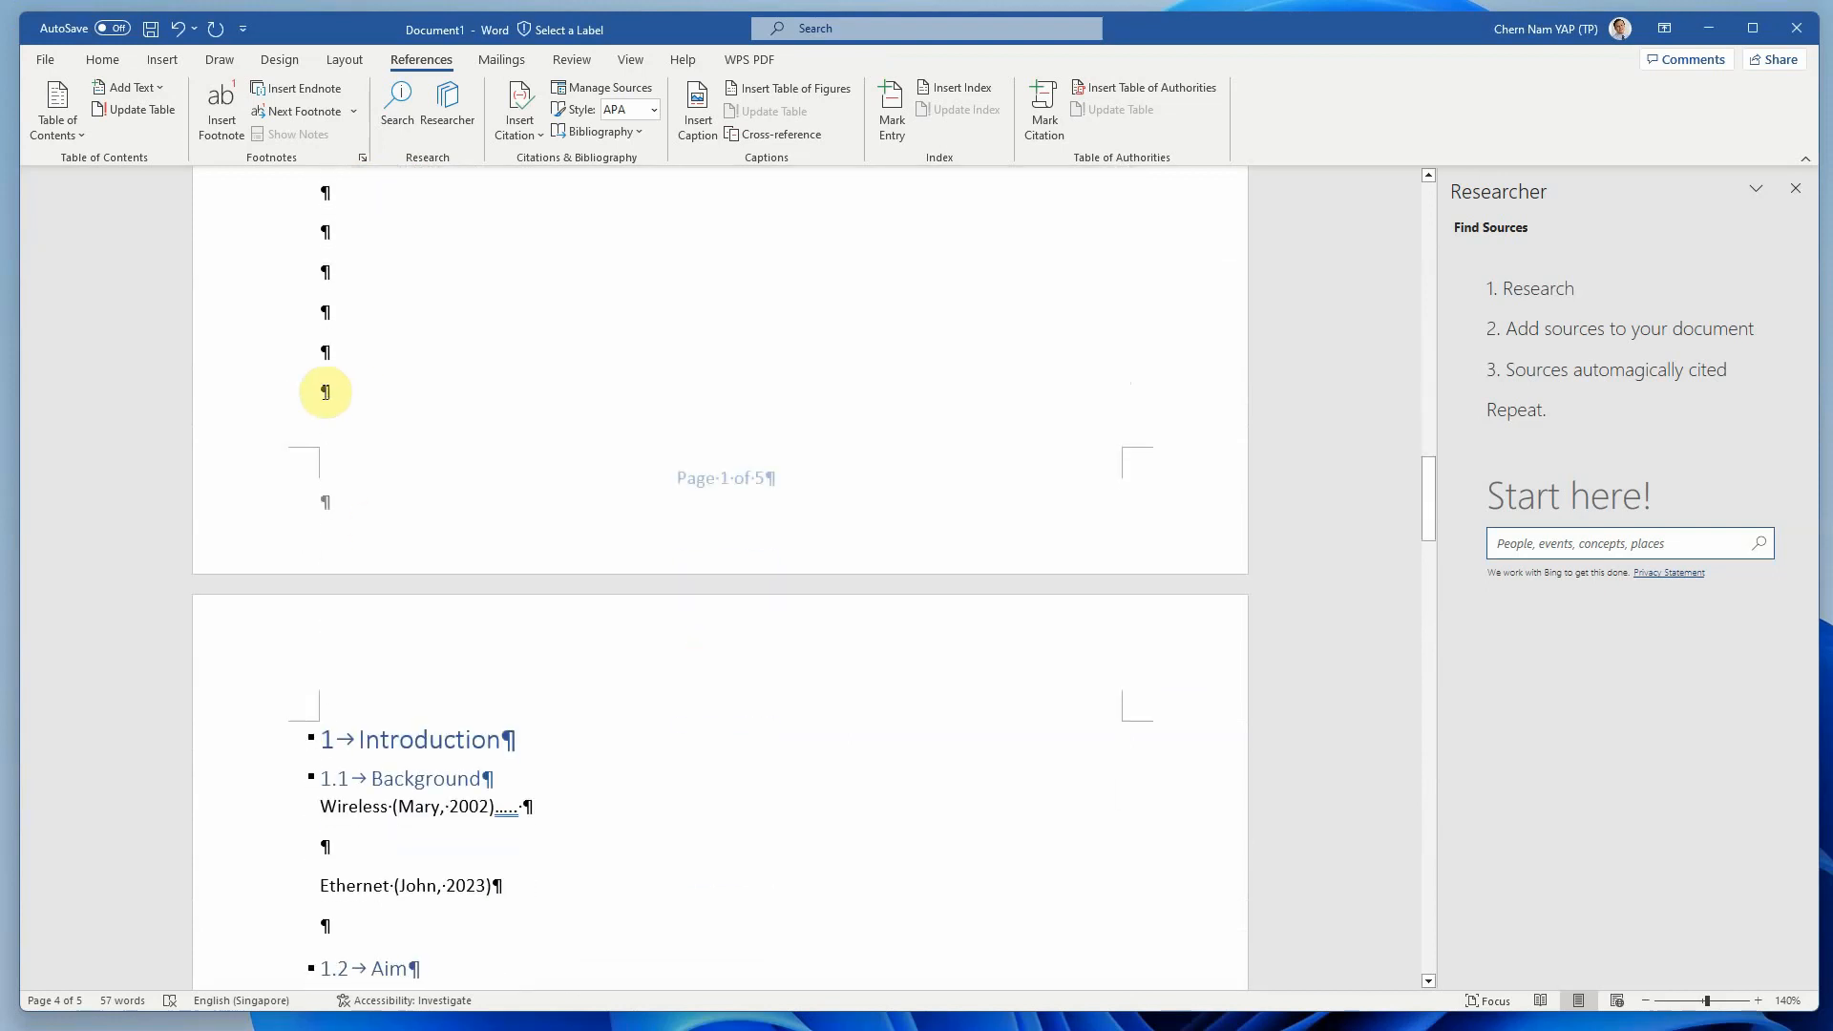
{"action": "left_click", "coordinate": [322, 391]}
{"action": "key", "text": "Return"}
{"action": "key", "text": "Return"}
{"action": "key", "text": "Return"}
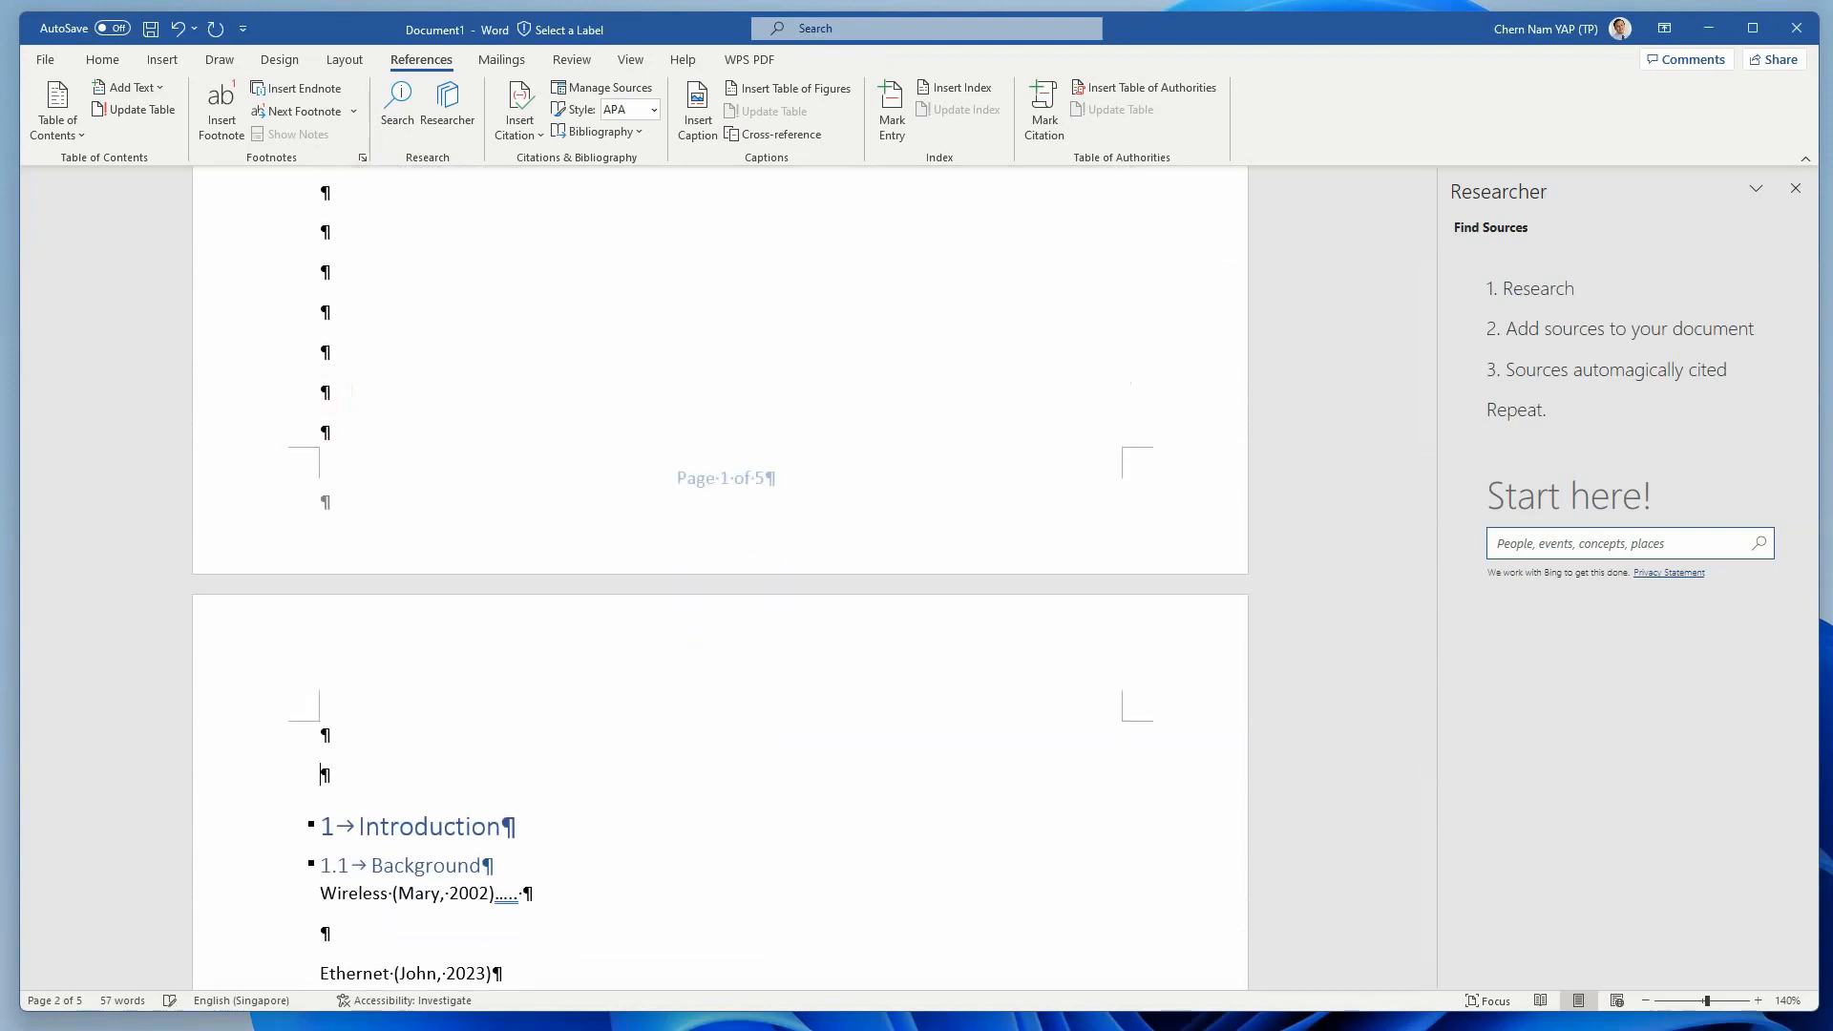
{"action": "key", "text": "Return"}
{"action": "key", "text": "Return"}
{"action": "key", "text": "Return"}
{"action": "key", "text": "Return"}
{"action": "key", "text": "Return"}
{"action": "key", "text": "Return"}
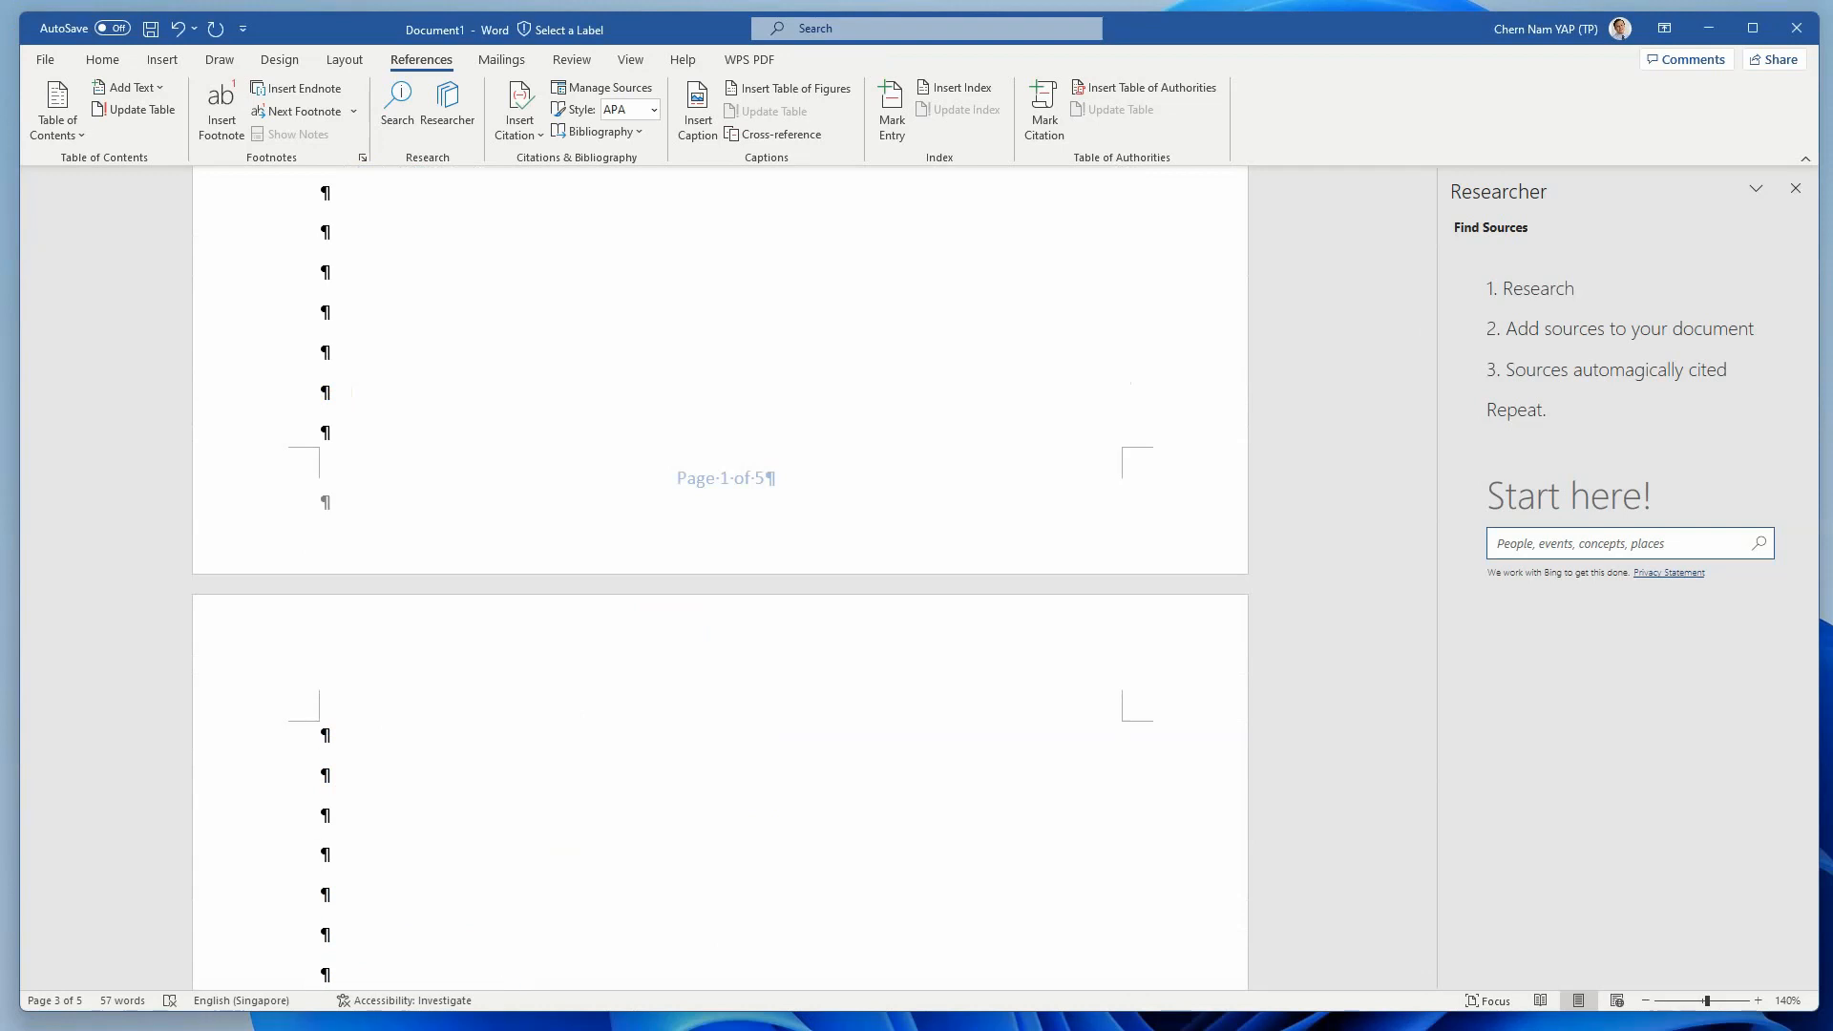
{"action": "left_click", "coordinate": [829, 96]}
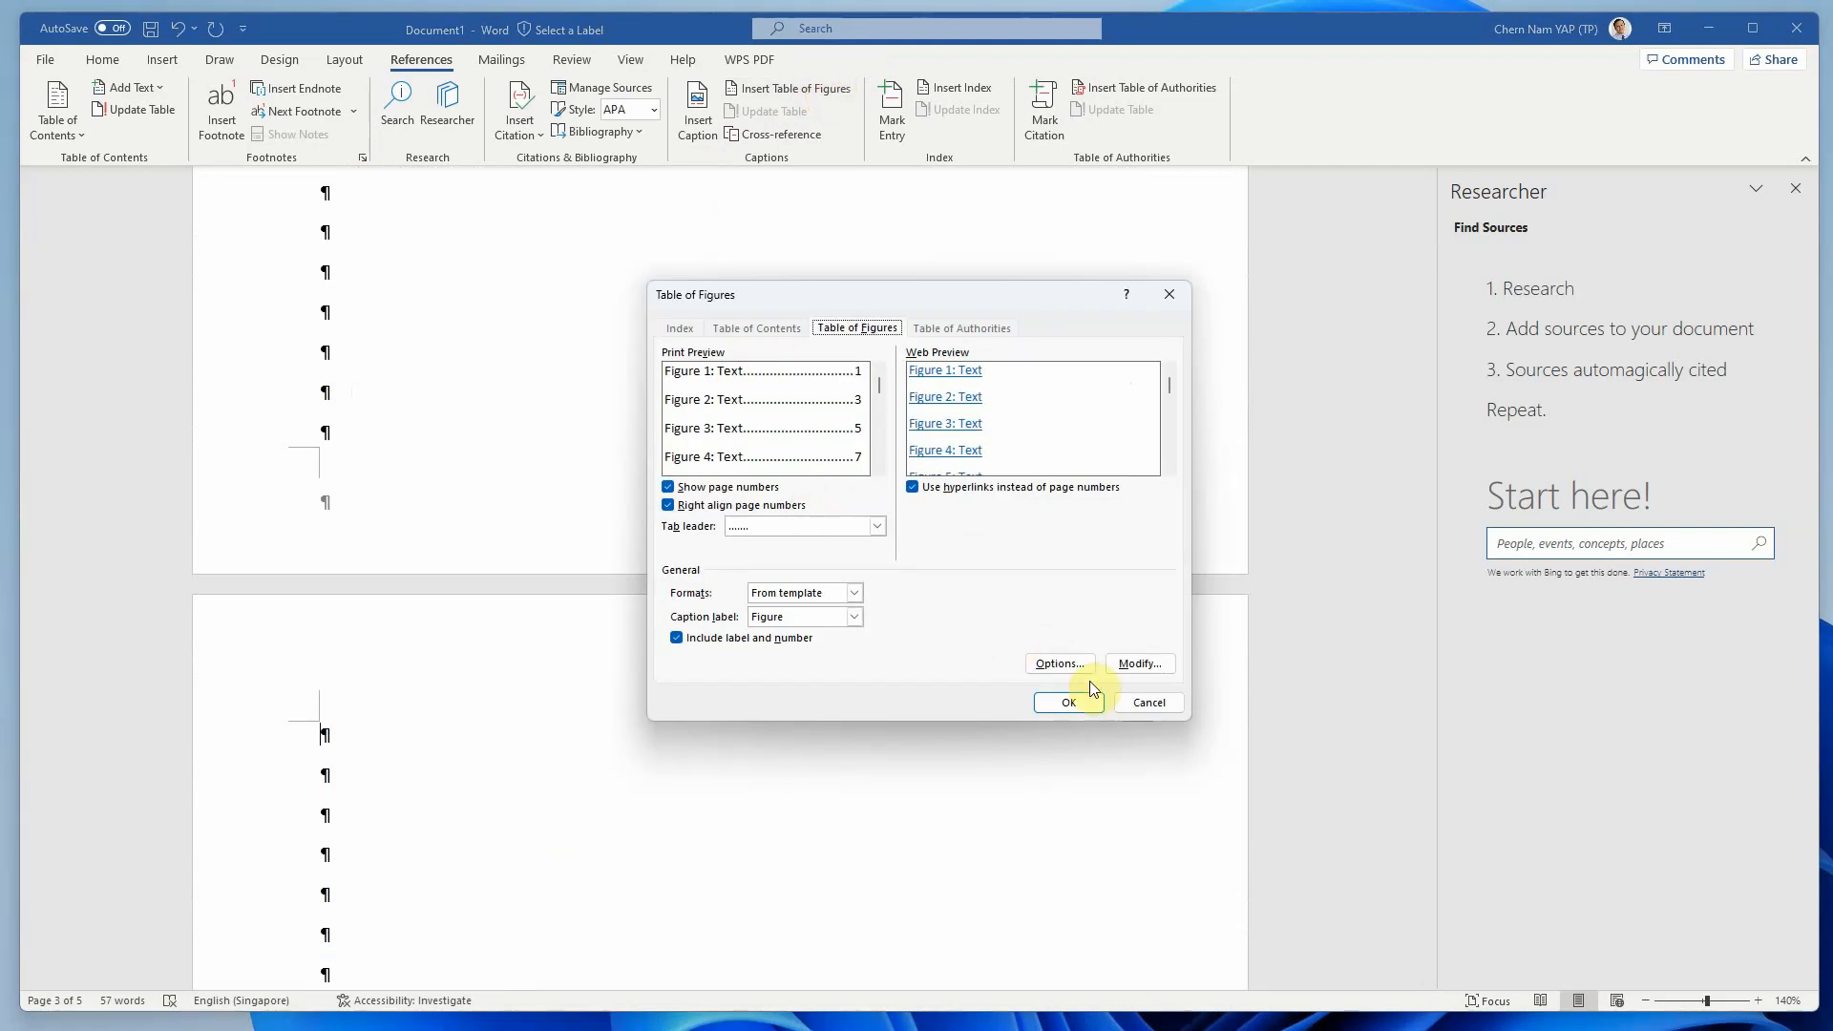
{"action": "left_click", "coordinate": [1071, 702]}
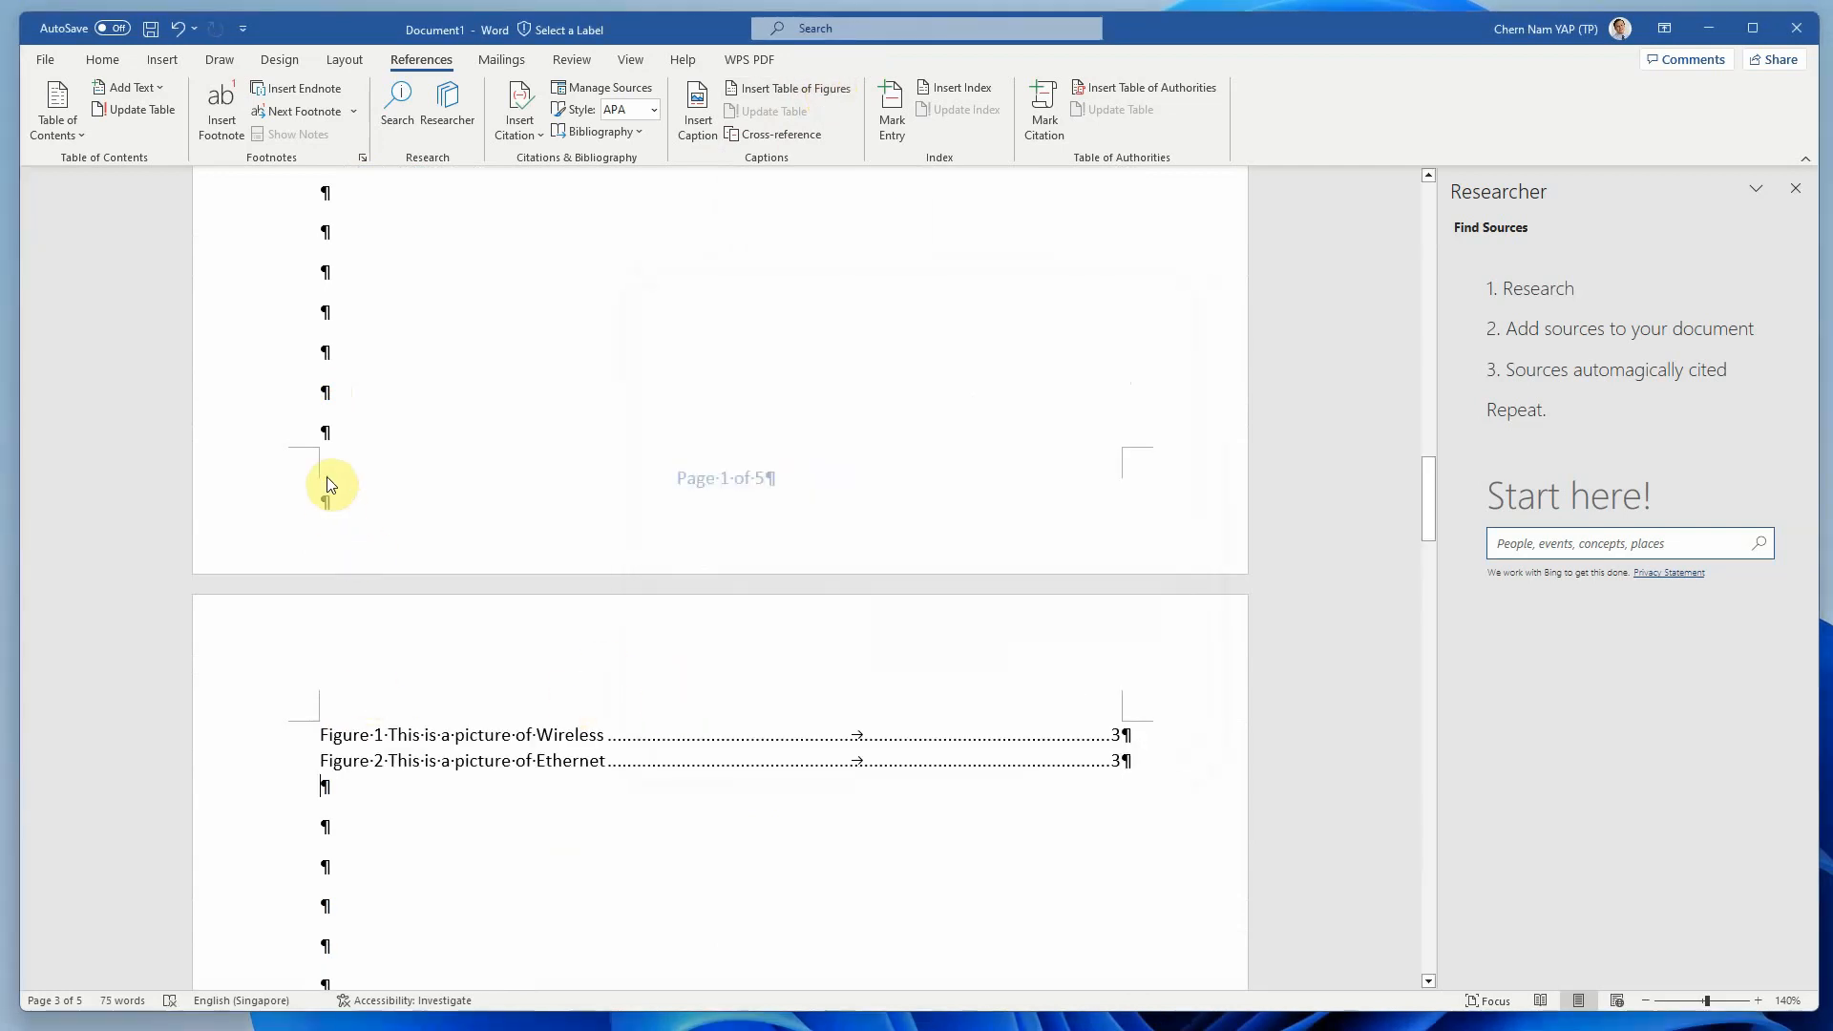
Add the title "Table of Figures" above the figure list and apply the Heading 1 style to it.
{"action": "left_click", "coordinate": [324, 393]}
{"action": "key", "text": "Return"}
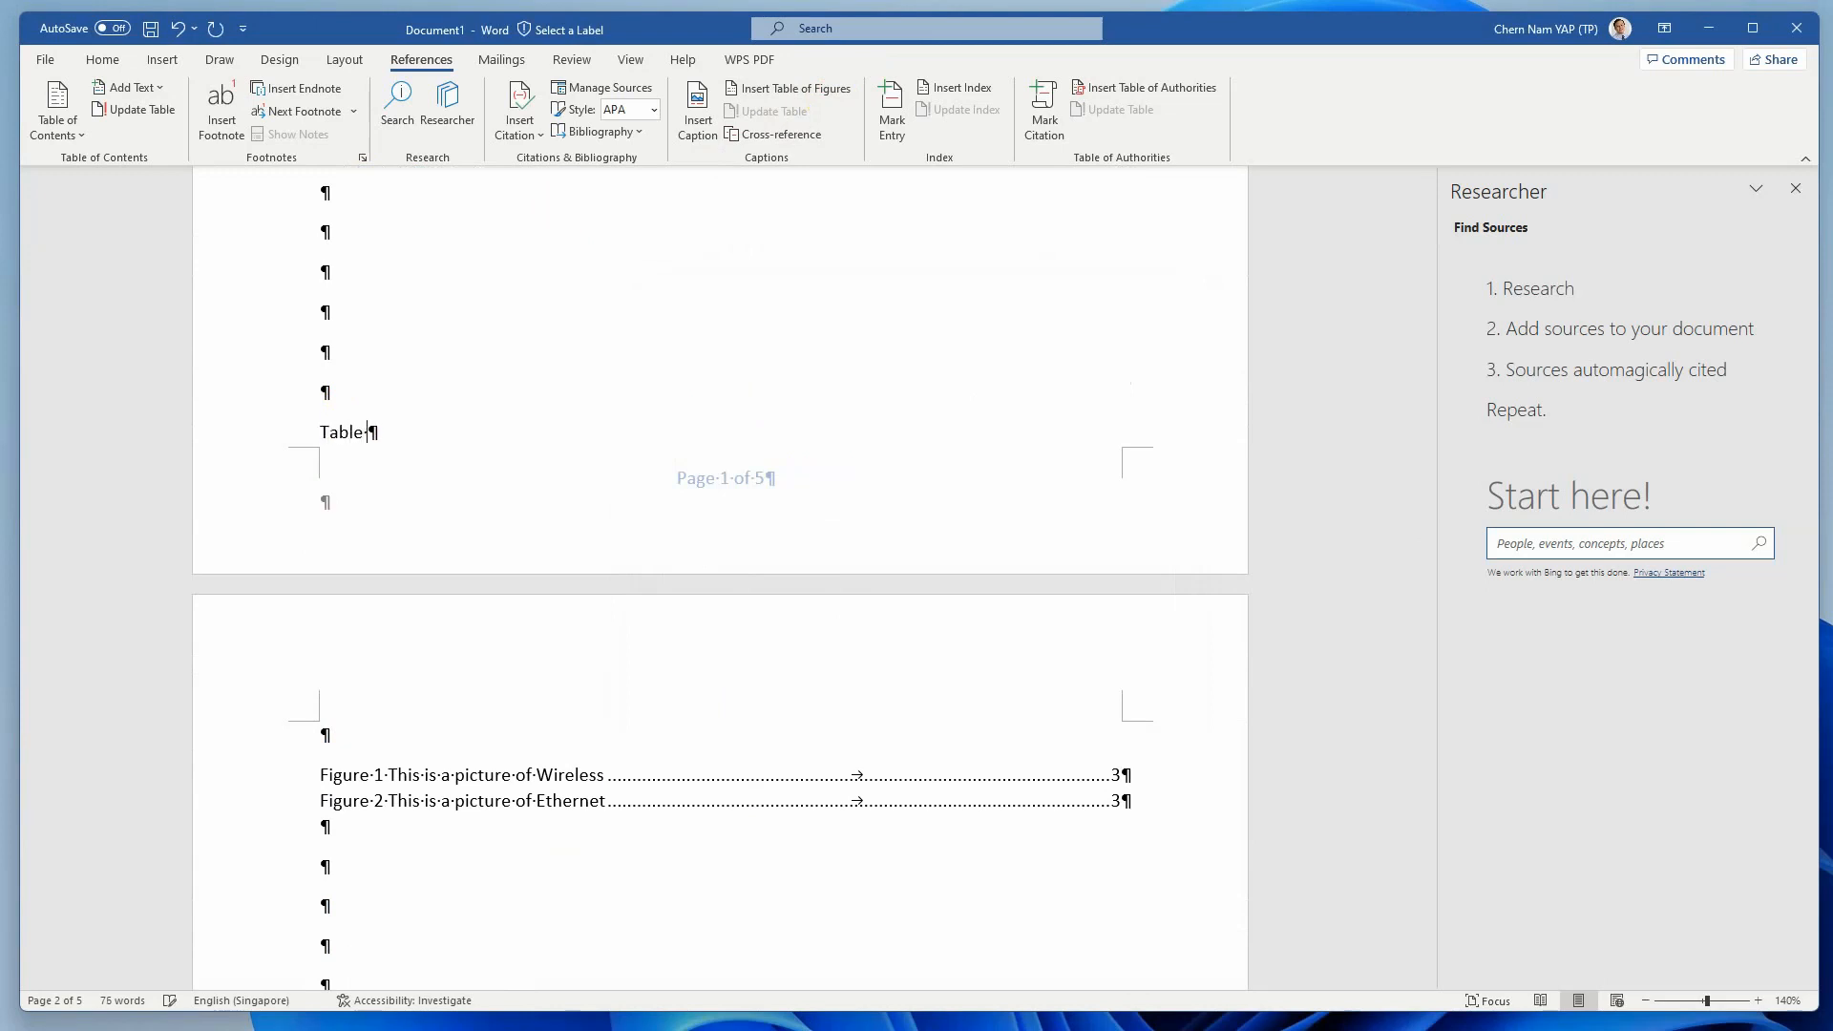
{"action": "type", "text": "Table ofFigures"}
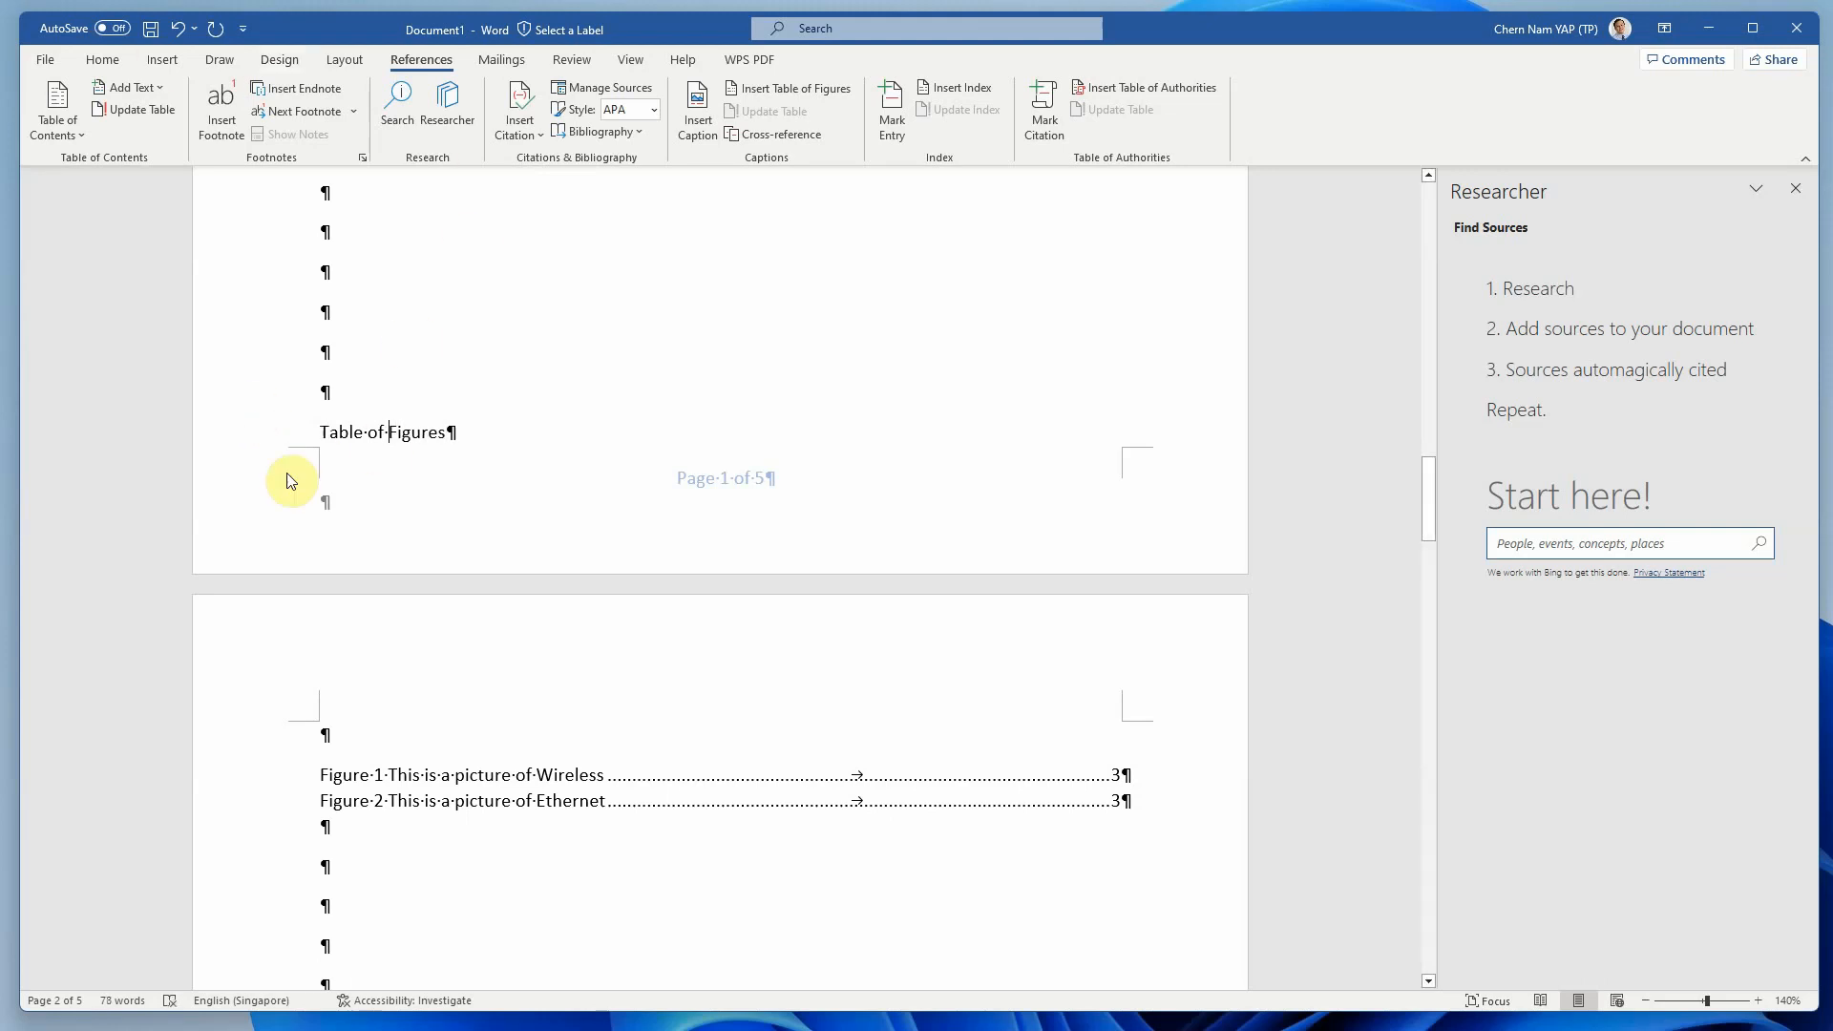
{"action": "left_click", "coordinate": [282, 439]}
{"action": "left_click", "coordinate": [105, 60]}
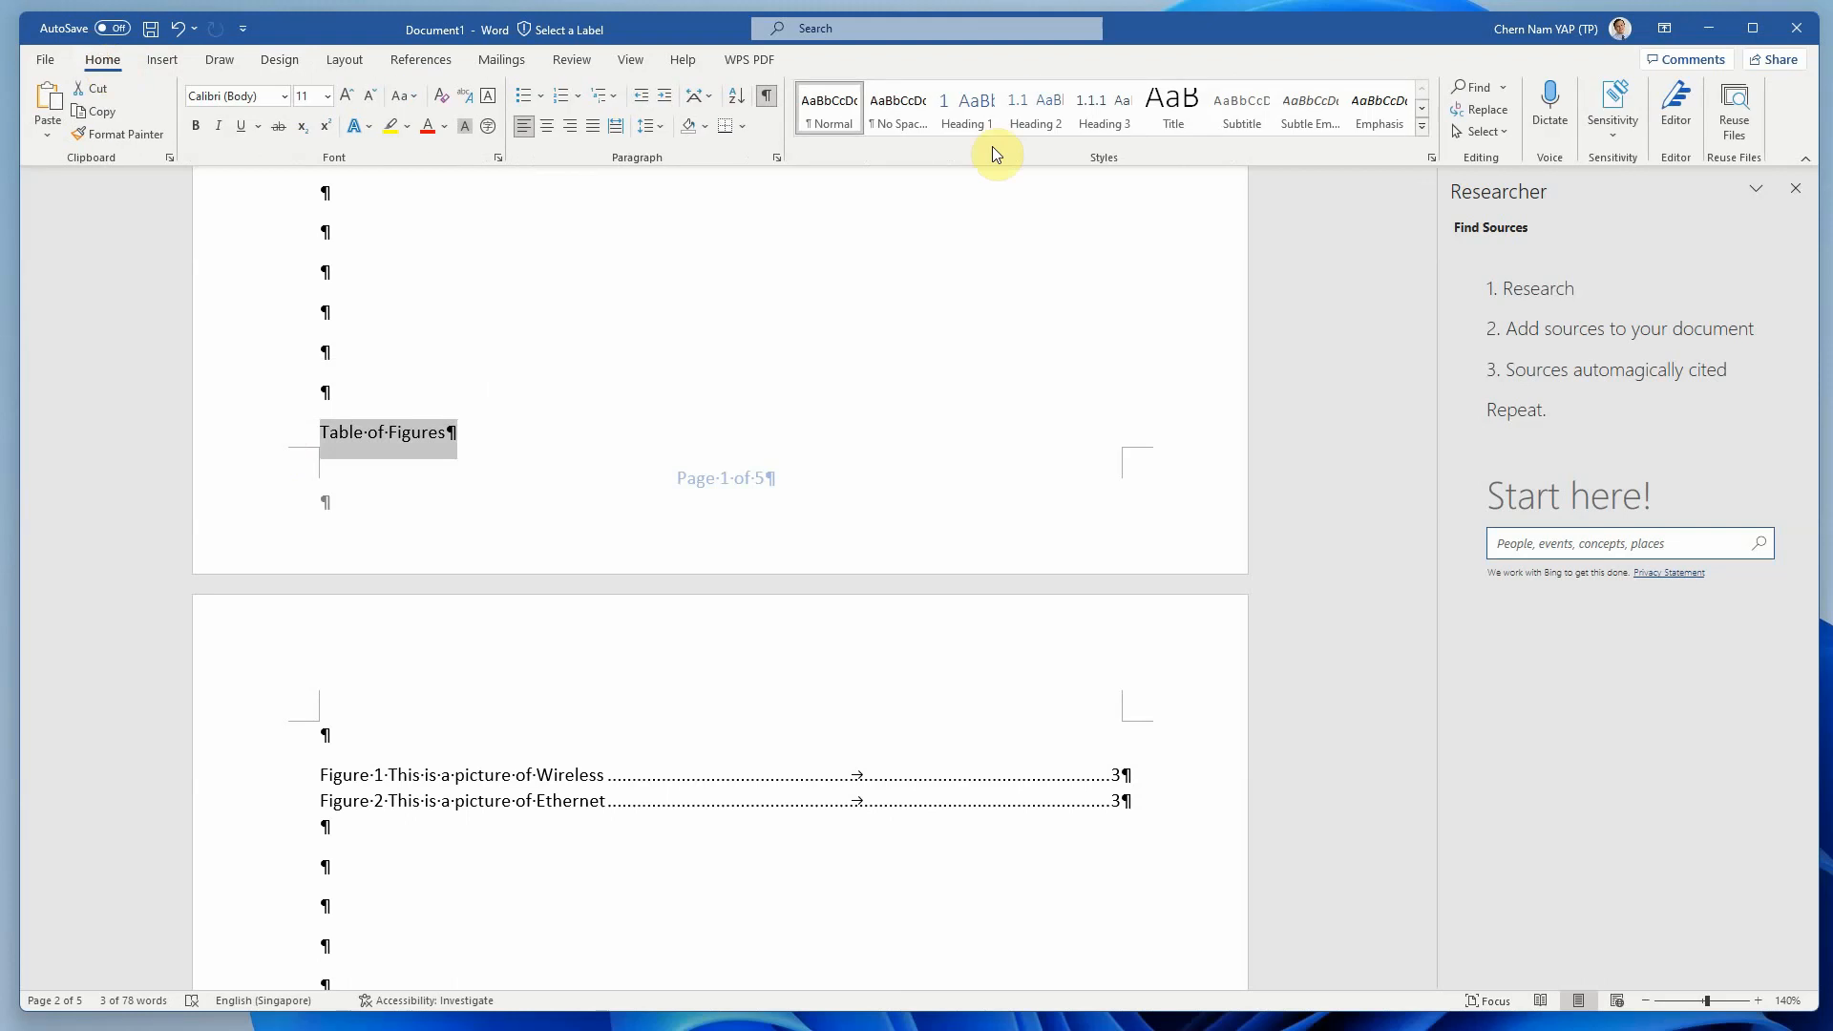
{"action": "left_click", "coordinate": [962, 132]}
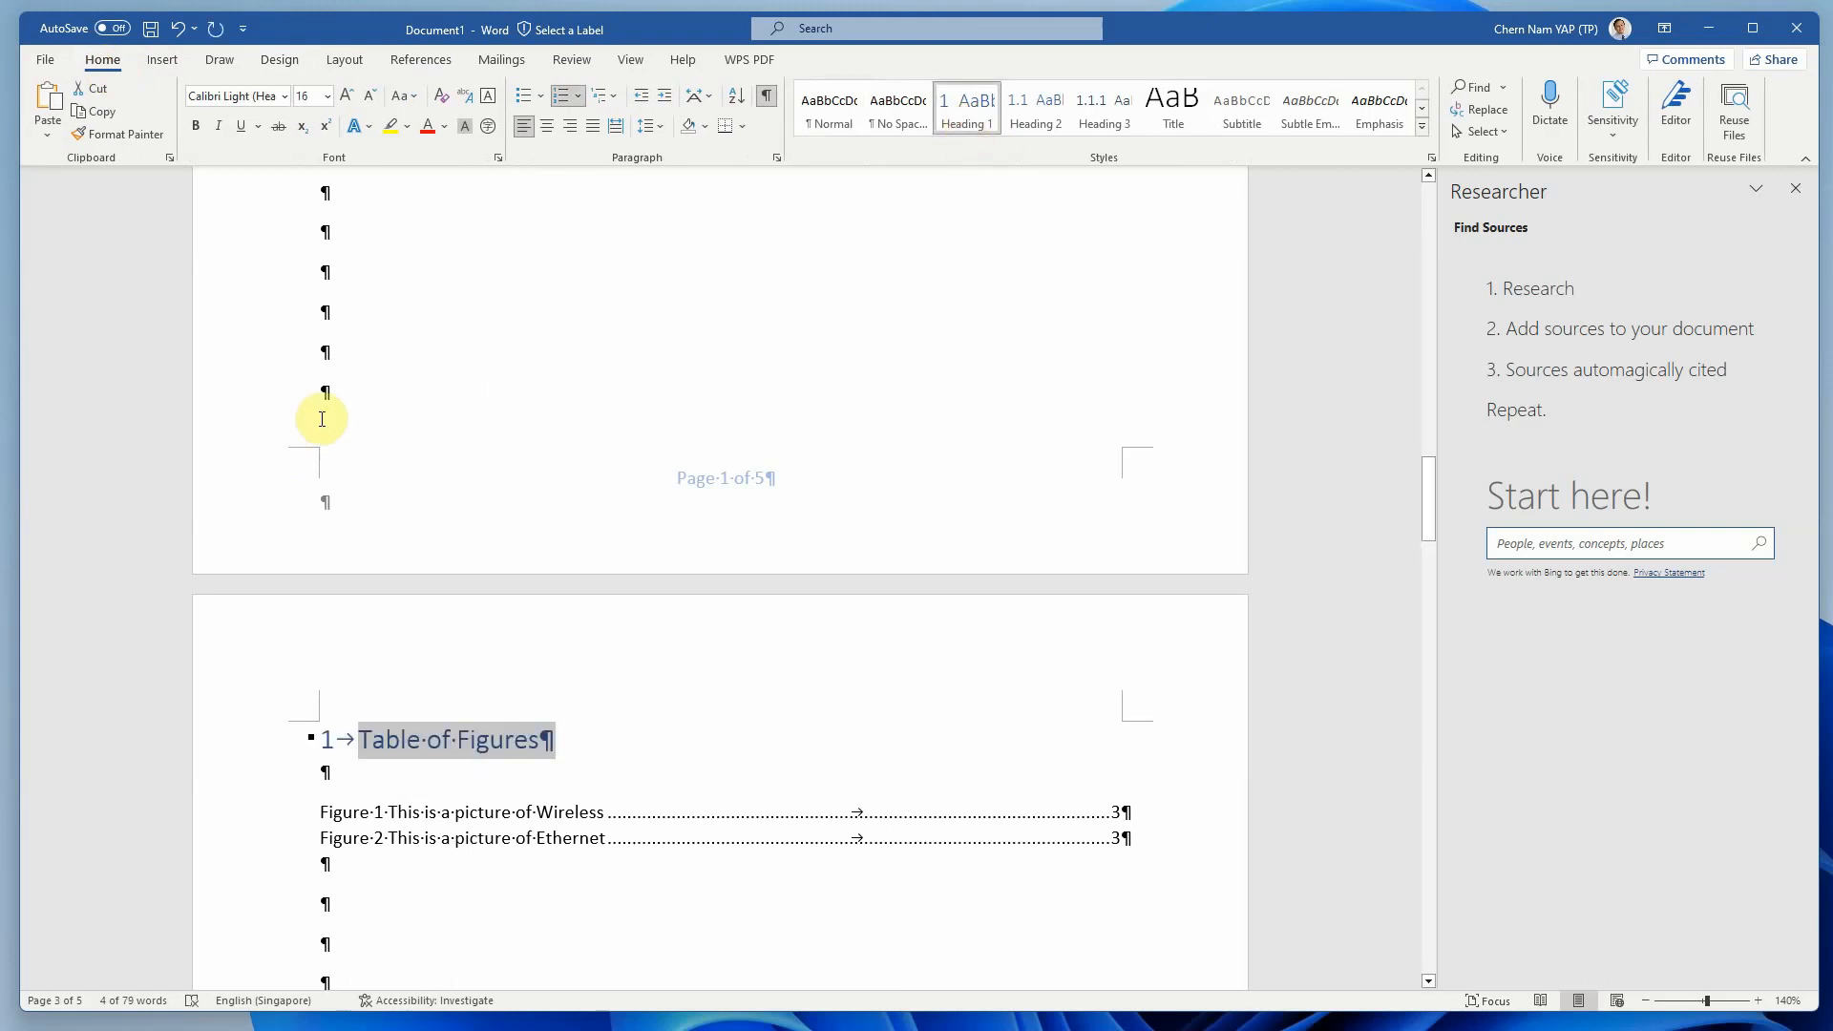
{"action": "left_click", "coordinate": [322, 395]}
Add blank lines below the table of figures to push the Introduction heading onto the next page.
{"action": "scroll", "coordinate": [696, 458], "scroll_direction": "up", "scroll_amount": 10}
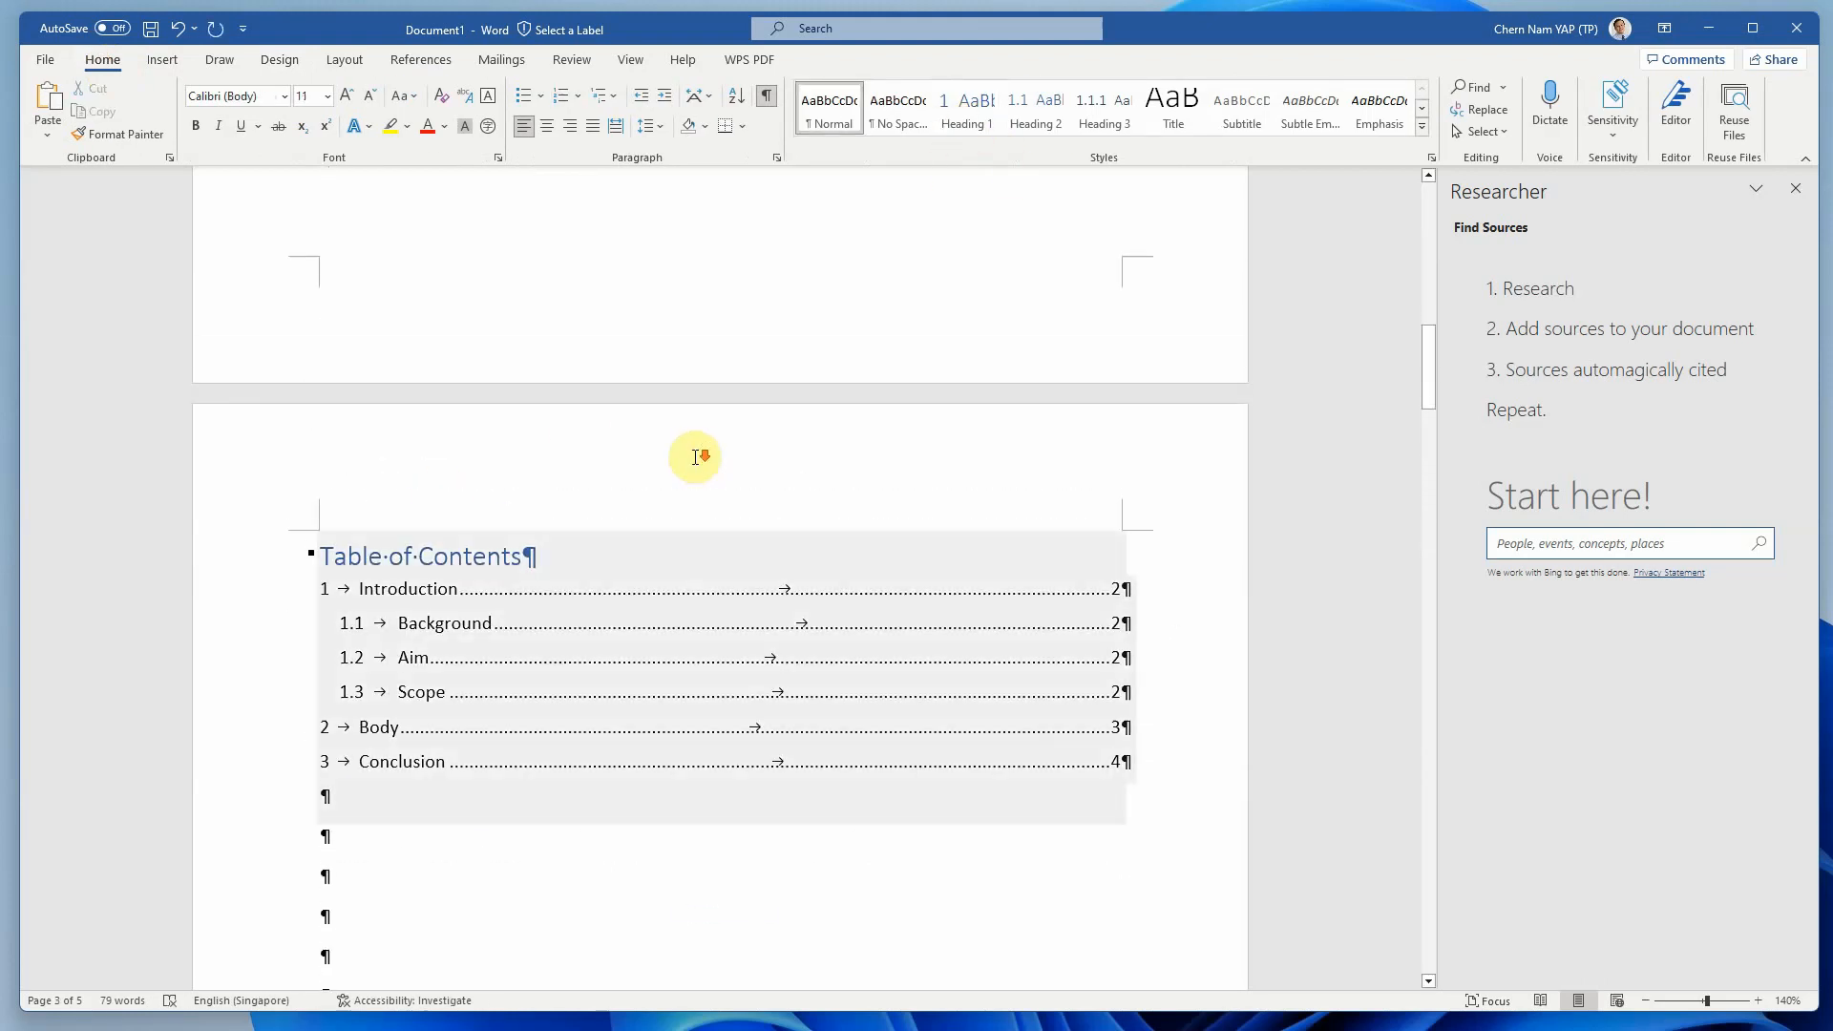
{"action": "scroll", "coordinate": [696, 453], "scroll_direction": "down", "scroll_amount": 6}
{"action": "scroll", "coordinate": [691, 455], "scroll_direction": "up", "scroll_amount": 5}
{"action": "scroll", "coordinate": [639, 430], "scroll_direction": "down", "scroll_amount": 4}
{"action": "scroll", "coordinate": [639, 430], "scroll_direction": "up", "scroll_amount": 2}
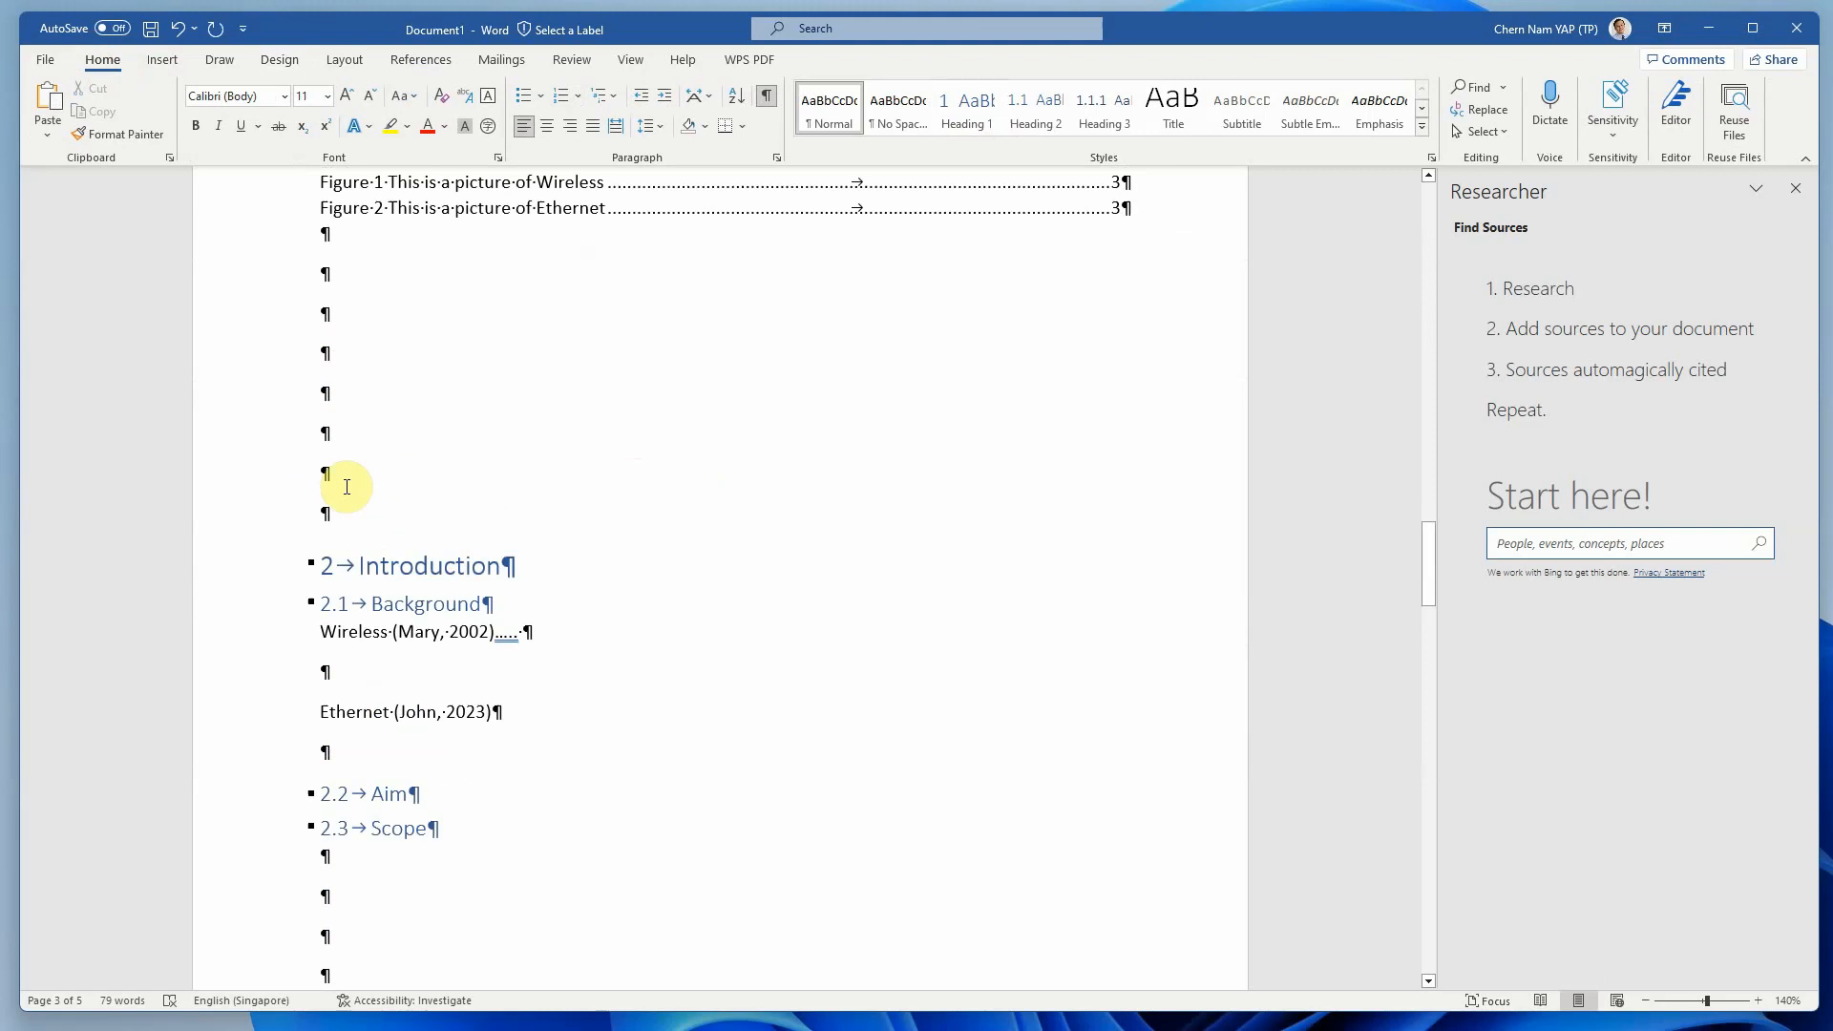
{"action": "left_click", "coordinate": [323, 465]}
{"action": "key", "text": "Return"}
{"action": "key", "text": "Return"}
{"action": "key", "text": "Return"}
{"action": "key", "text": "Return"}
{"action": "key", "text": "Return"}
{"action": "key", "text": "Return"}
{"action": "key", "text": "Return"}
{"action": "key", "text": "Return"}
{"action": "key", "text": "Return"}
{"action": "key", "text": "Return"}
{"action": "key", "text": "Return"}
{"action": "key", "text": "Return"}
{"action": "key", "text": "Return"}
{"action": "key", "text": "Return"}
{"action": "key", "text": "Return"}
{"action": "key", "text": "Return"}
{"action": "key", "text": "Return"}
{"action": "key", "text": "Return"}
{"action": "key", "text": "Return"}
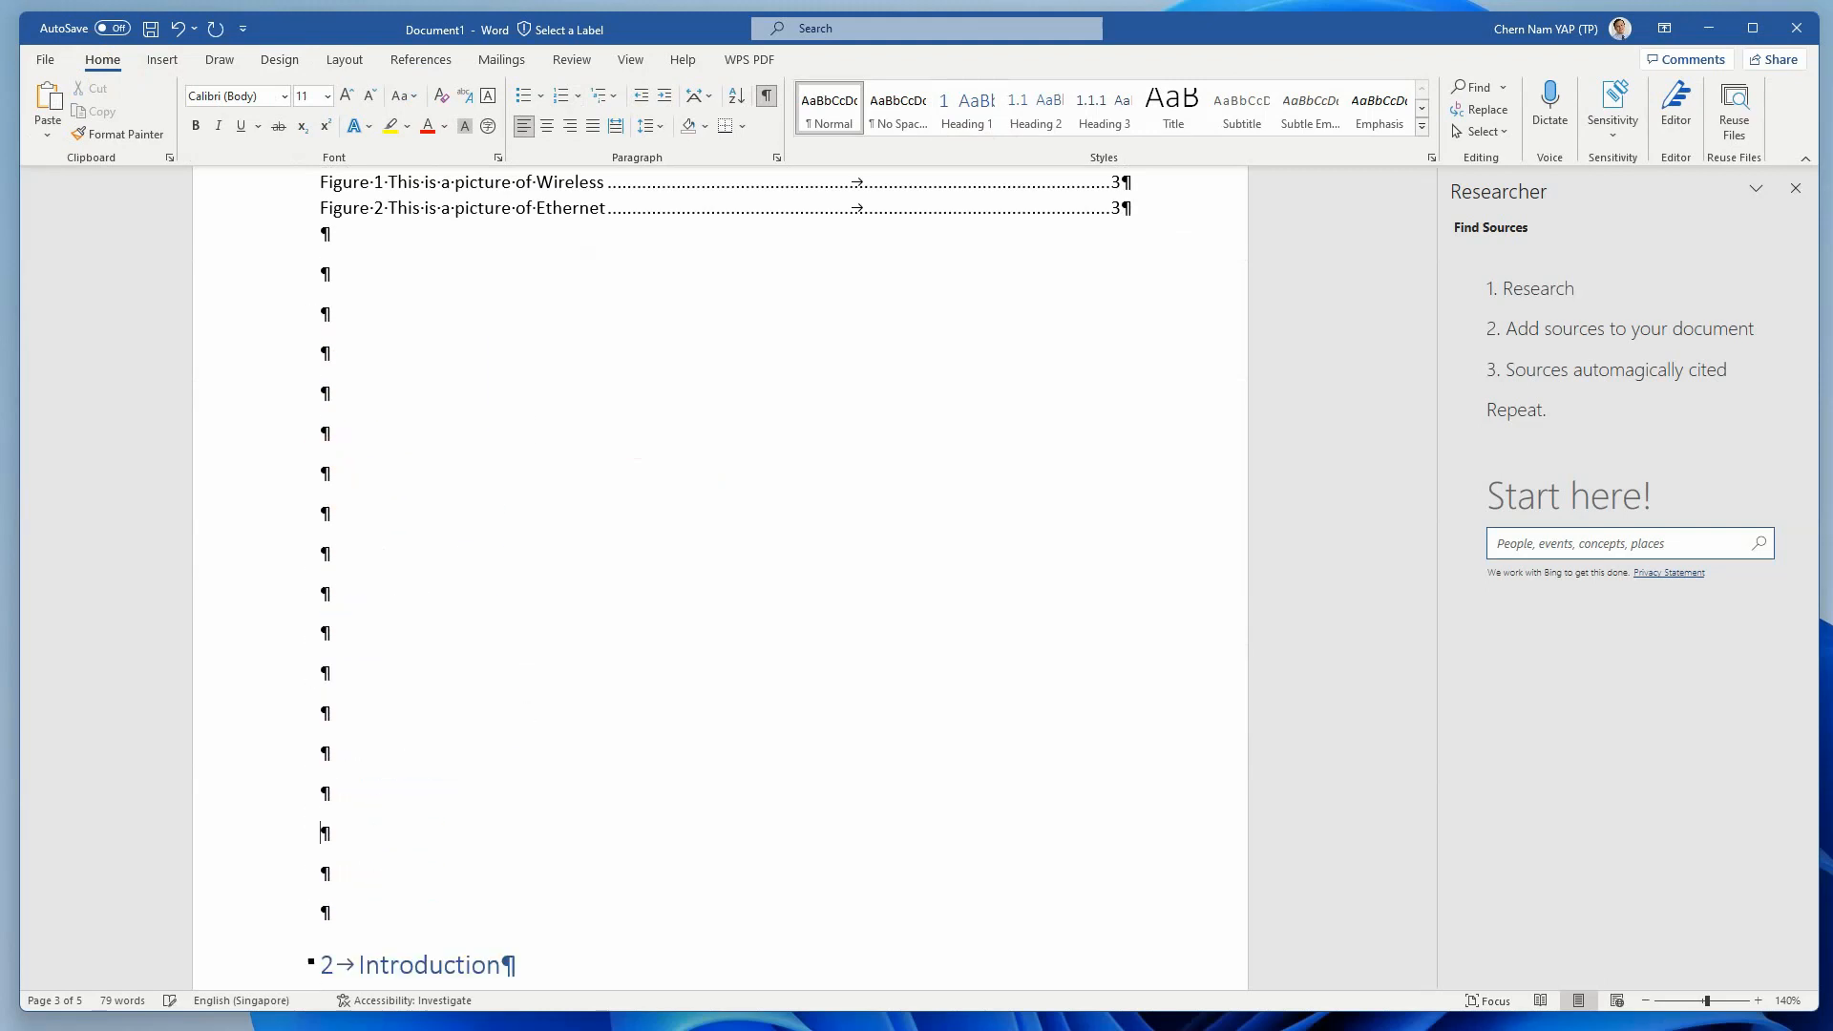
{"action": "scroll", "coordinate": [683, 561], "scroll_direction": "down", "scroll_amount": 8}
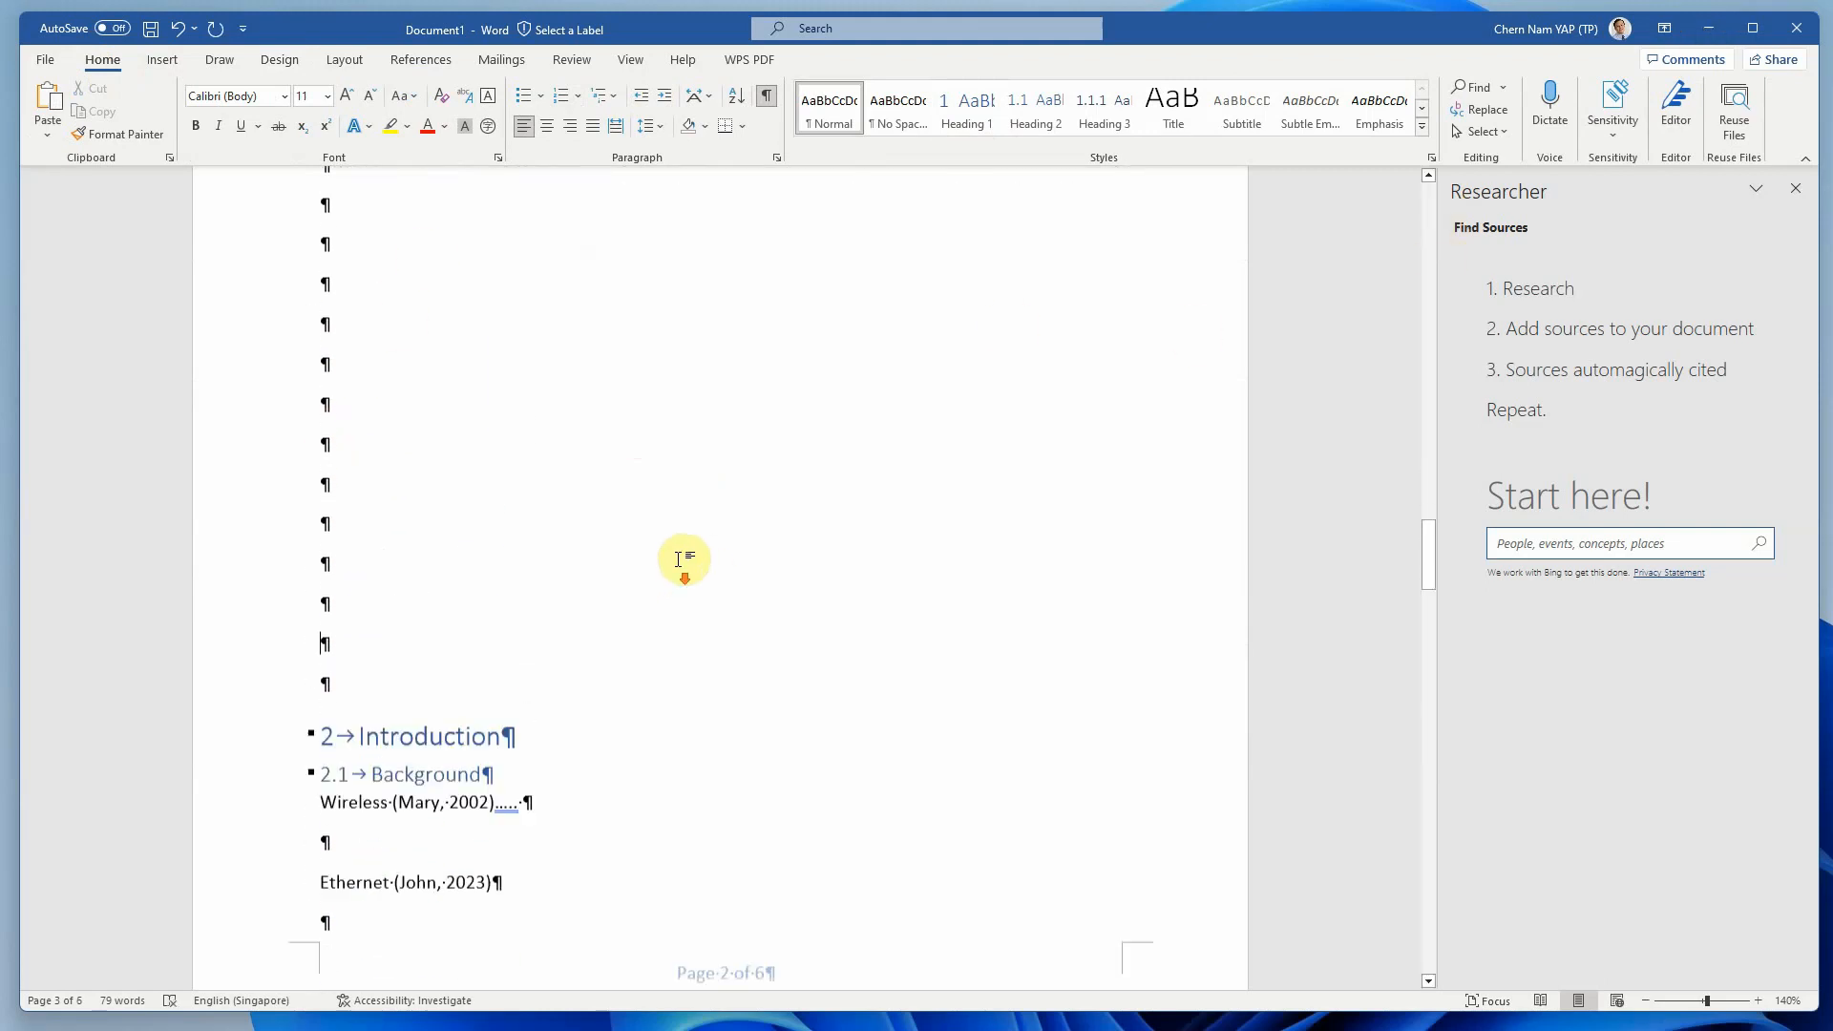
{"action": "scroll", "coordinate": [691, 530], "scroll_direction": "up", "scroll_amount": 1}
{"action": "key", "text": "Return"}
{"action": "key", "text": "Return"}
{"action": "key", "text": "Return"}
{"action": "key", "text": "Return"}
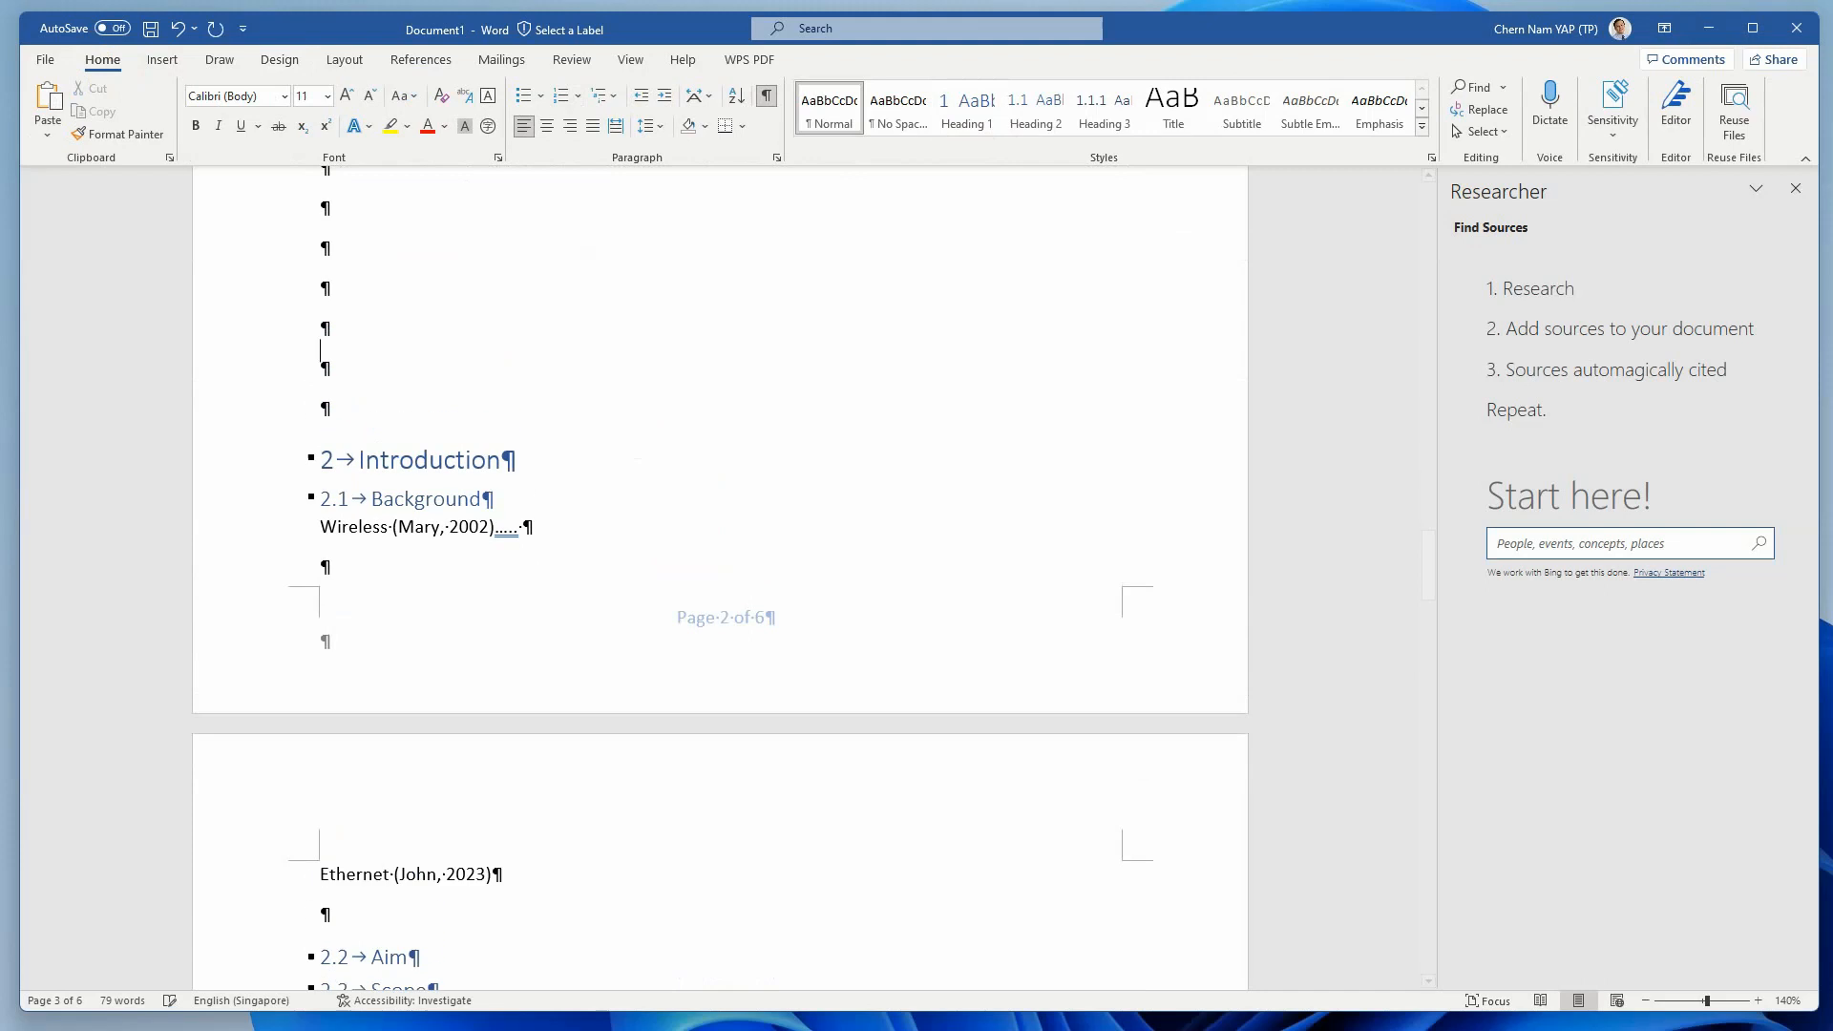
Insert a table with three columns and five rows a few lines below the Ethernet figure caption.
{"action": "scroll", "coordinate": [806, 560], "scroll_direction": "up", "scroll_amount": 15}
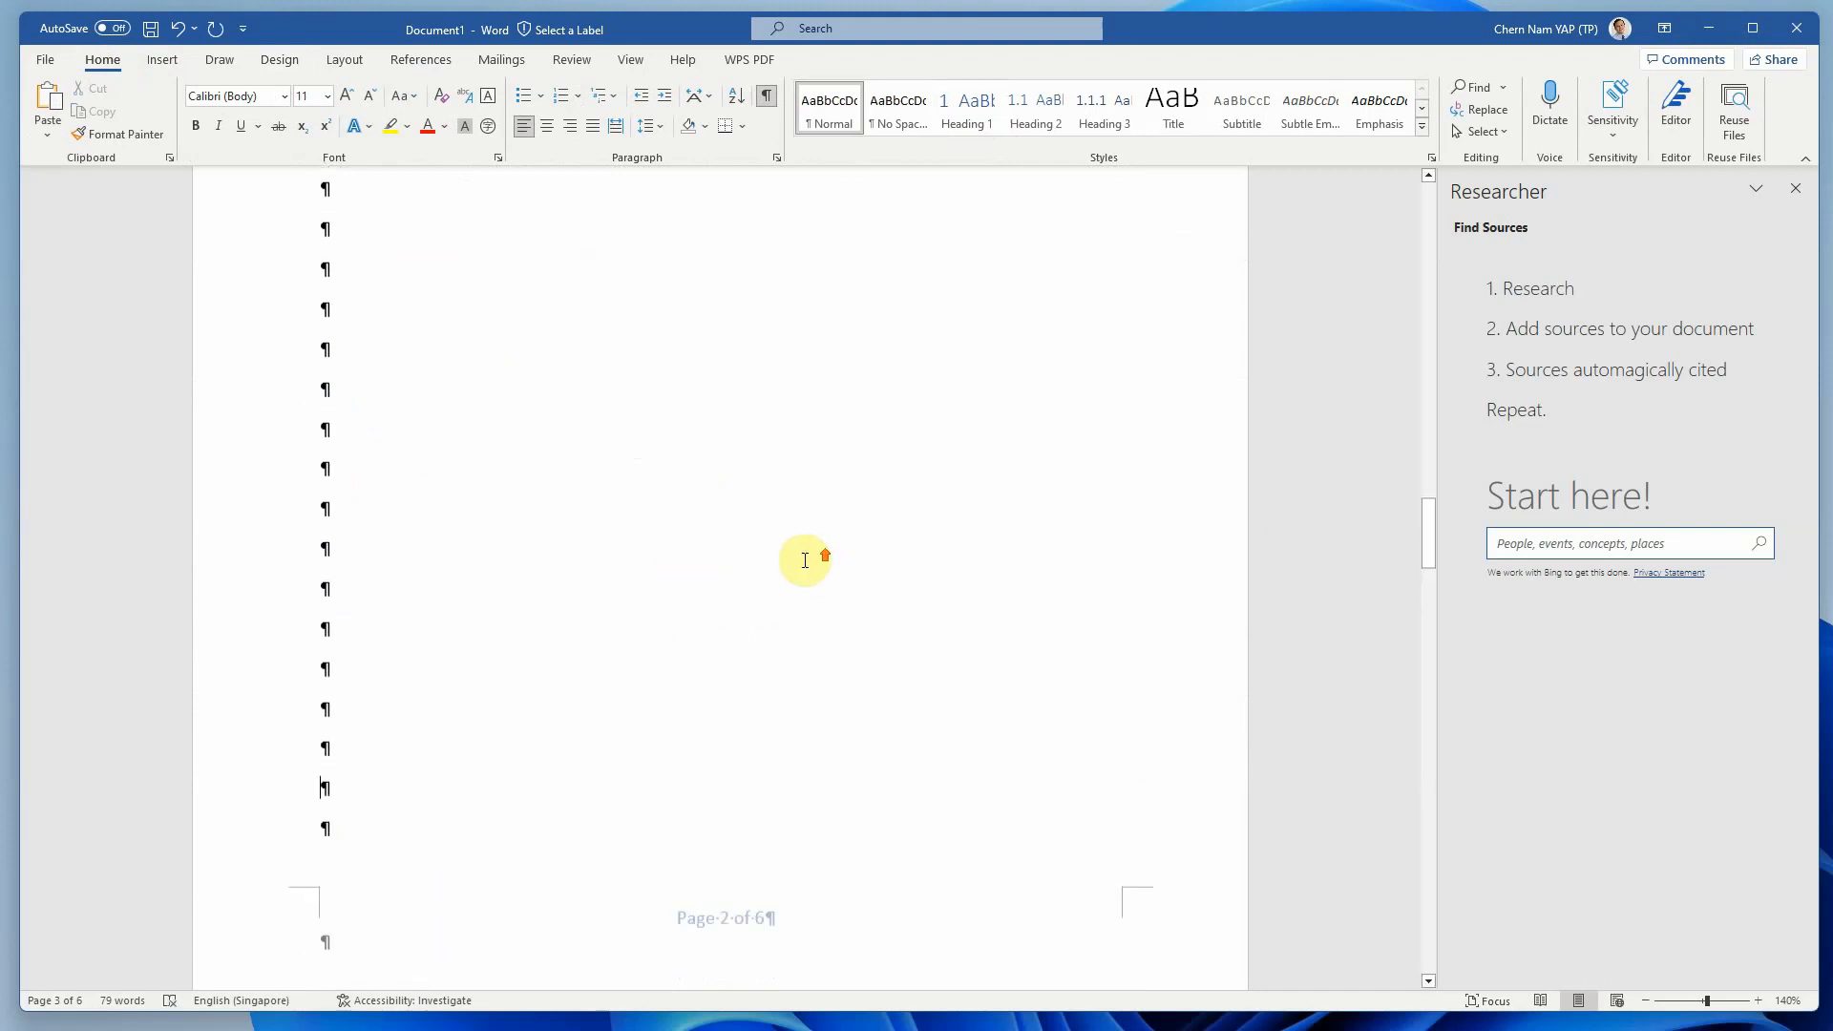
{"action": "scroll", "coordinate": [805, 560], "scroll_direction": "up", "scroll_amount": 5}
{"action": "scroll", "coordinate": [797, 573], "scroll_direction": "down", "scroll_amount": 20}
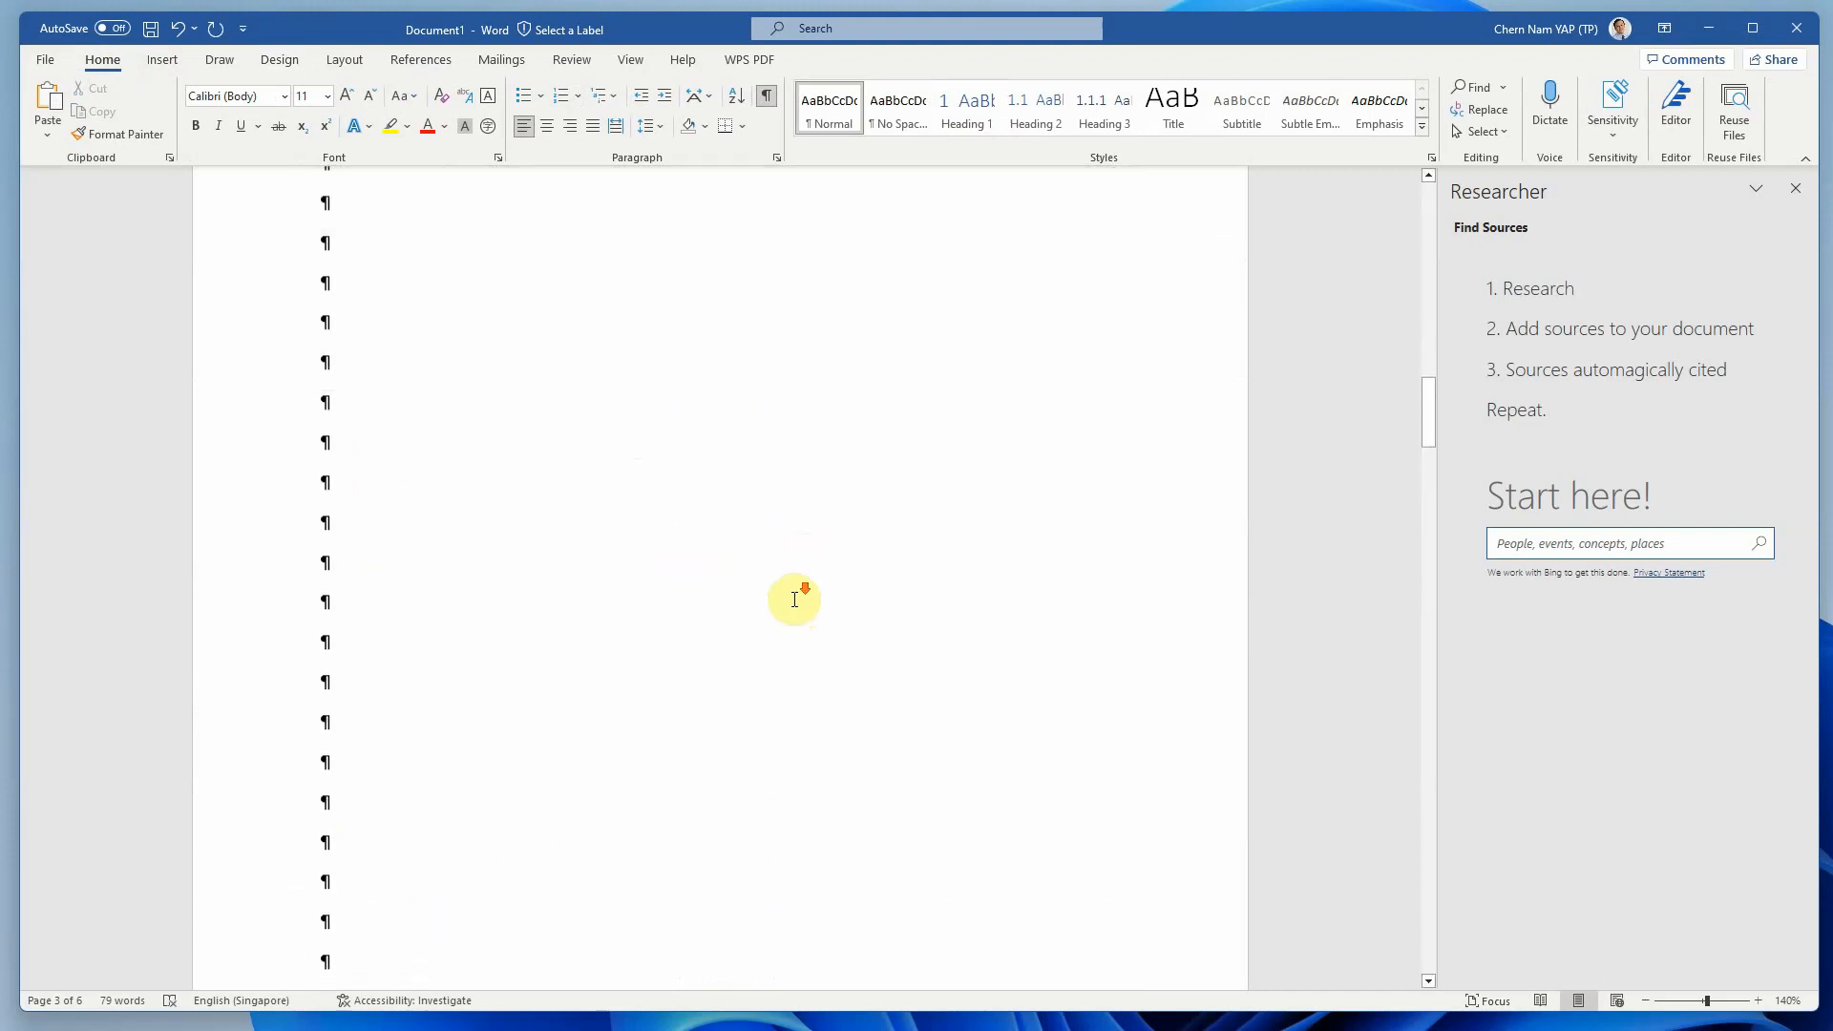
{"action": "scroll", "coordinate": [792, 594], "scroll_direction": "down", "scroll_amount": 8}
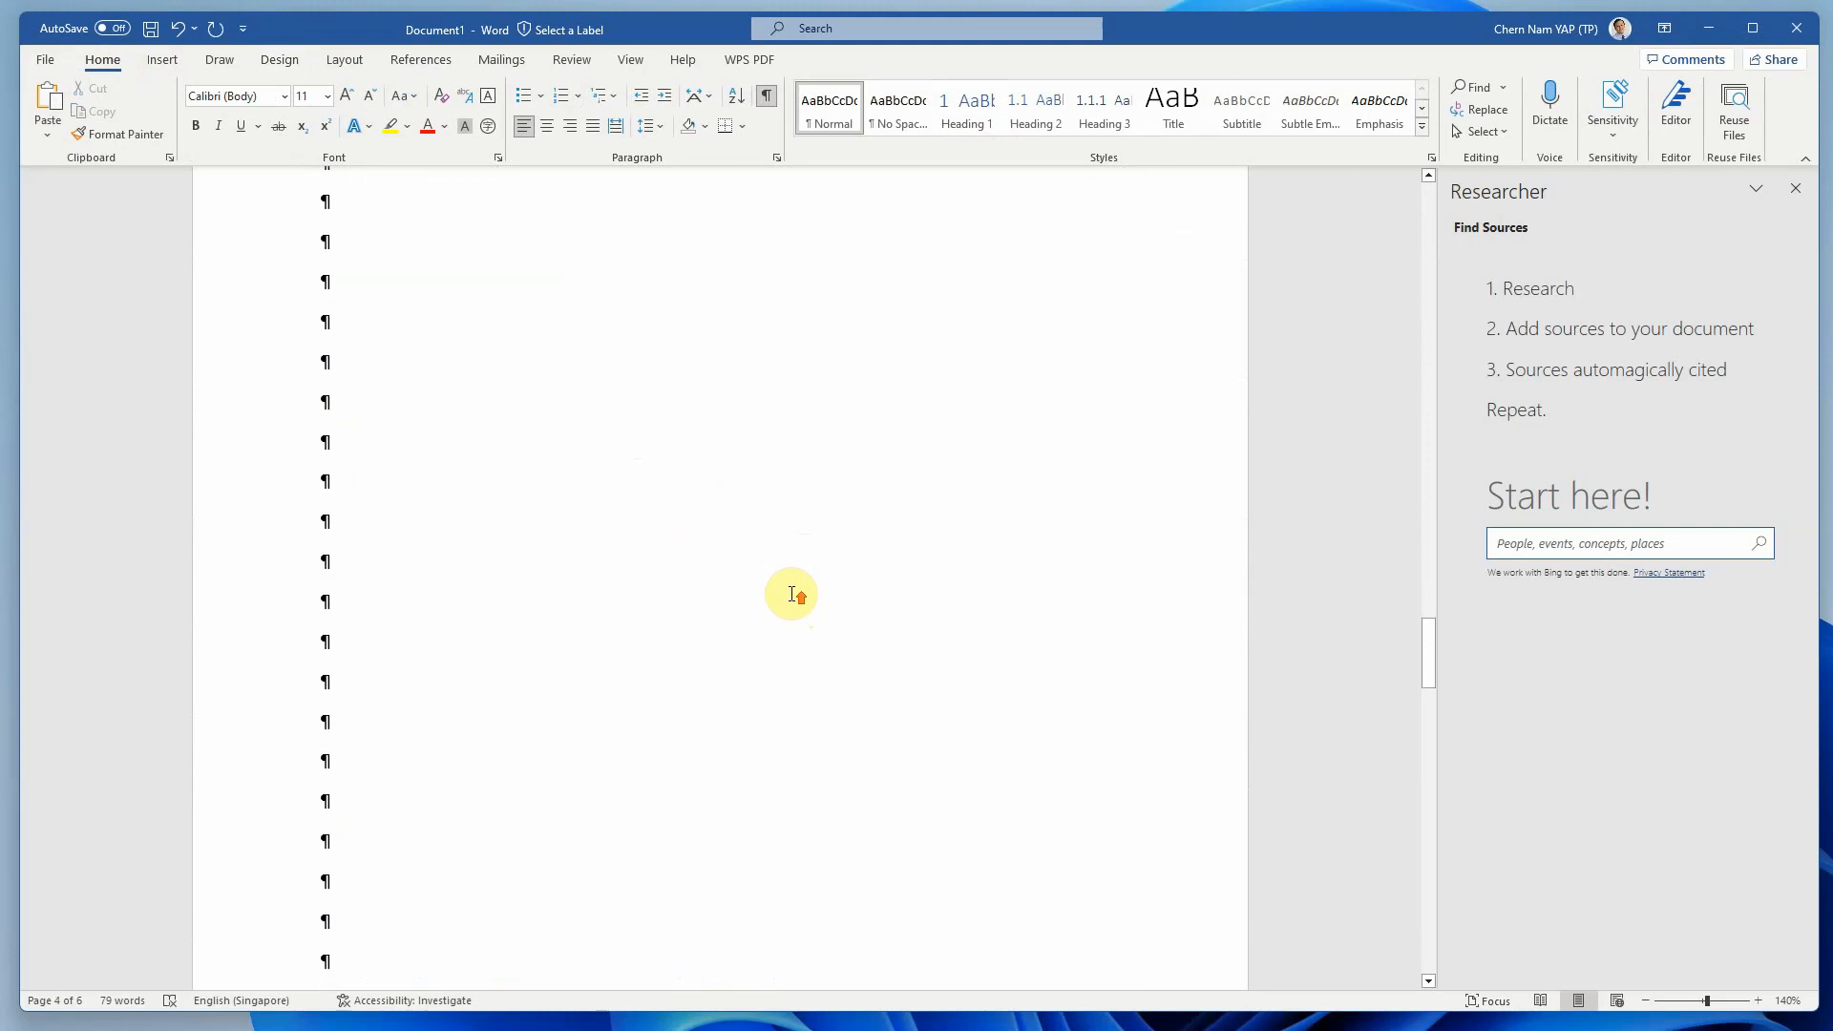
{"action": "scroll", "coordinate": [791, 594], "scroll_direction": "up", "scroll_amount": 3}
{"action": "scroll", "coordinate": [792, 594], "scroll_direction": "down", "scroll_amount": 13}
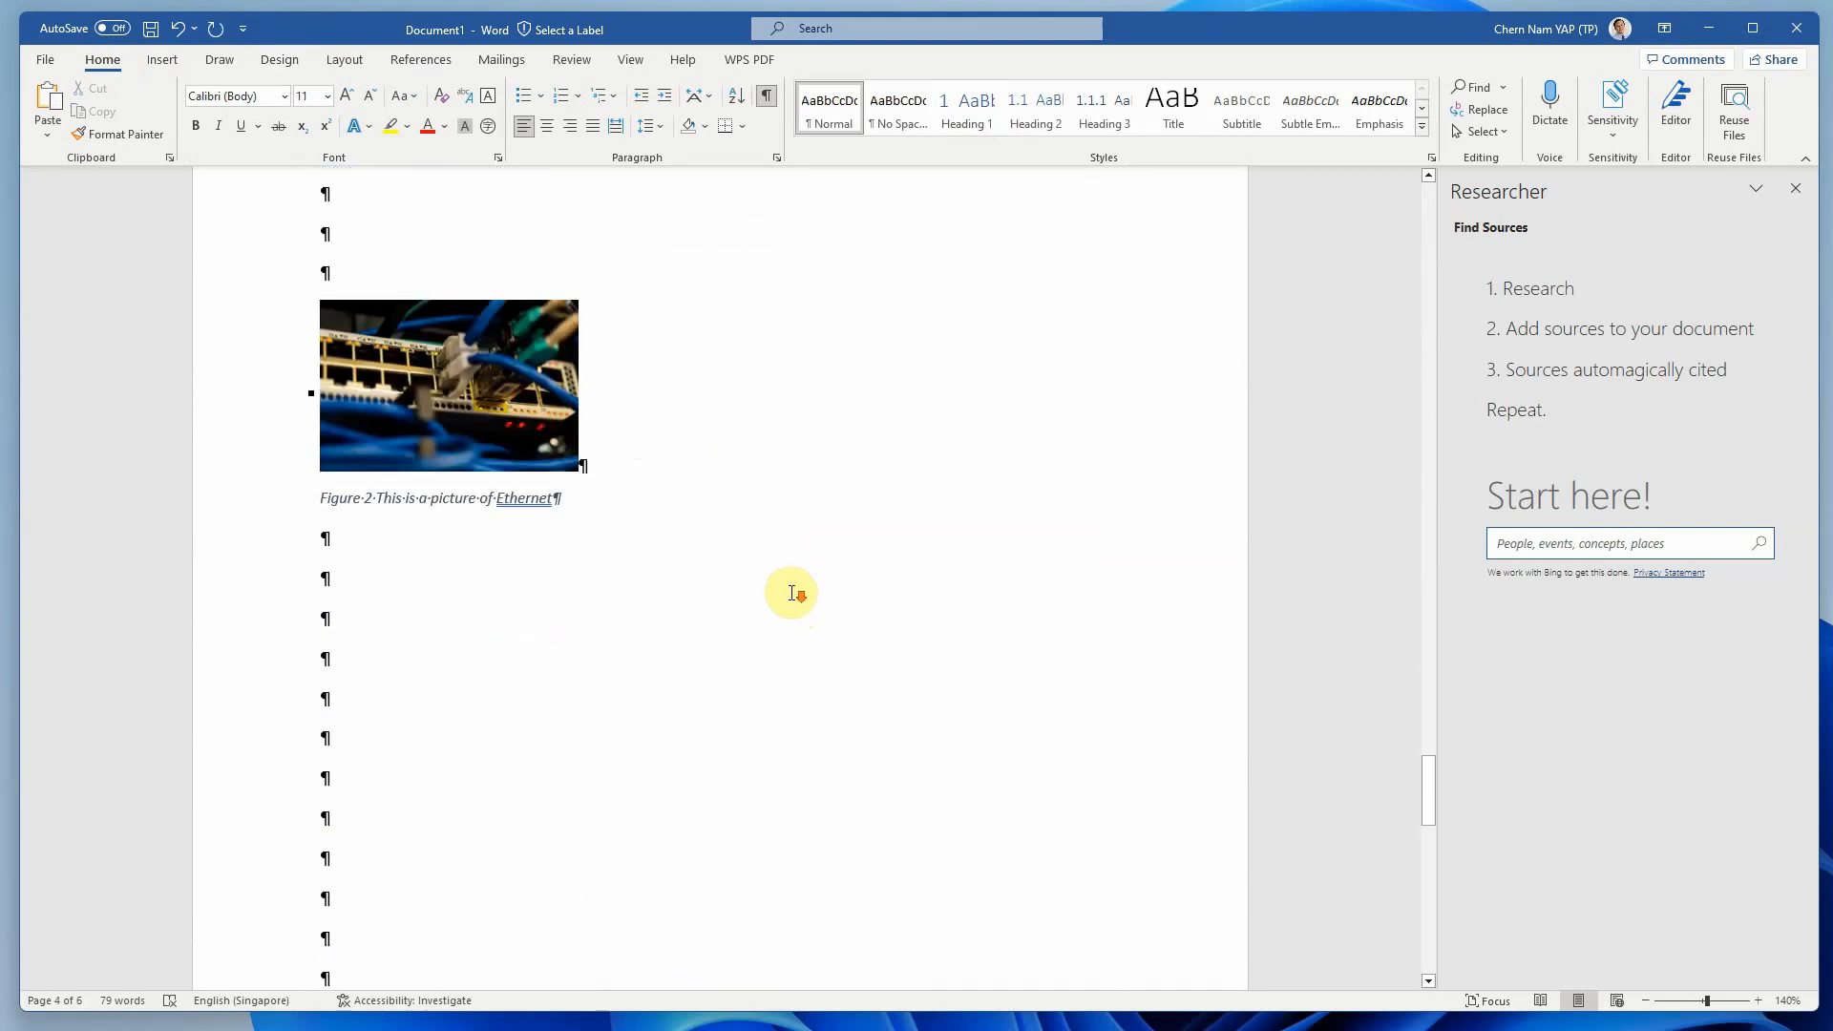
{"action": "scroll", "coordinate": [792, 594], "scroll_direction": "down", "scroll_amount": 7}
{"action": "scroll", "coordinate": [791, 593], "scroll_direction": "up", "scroll_amount": 3}
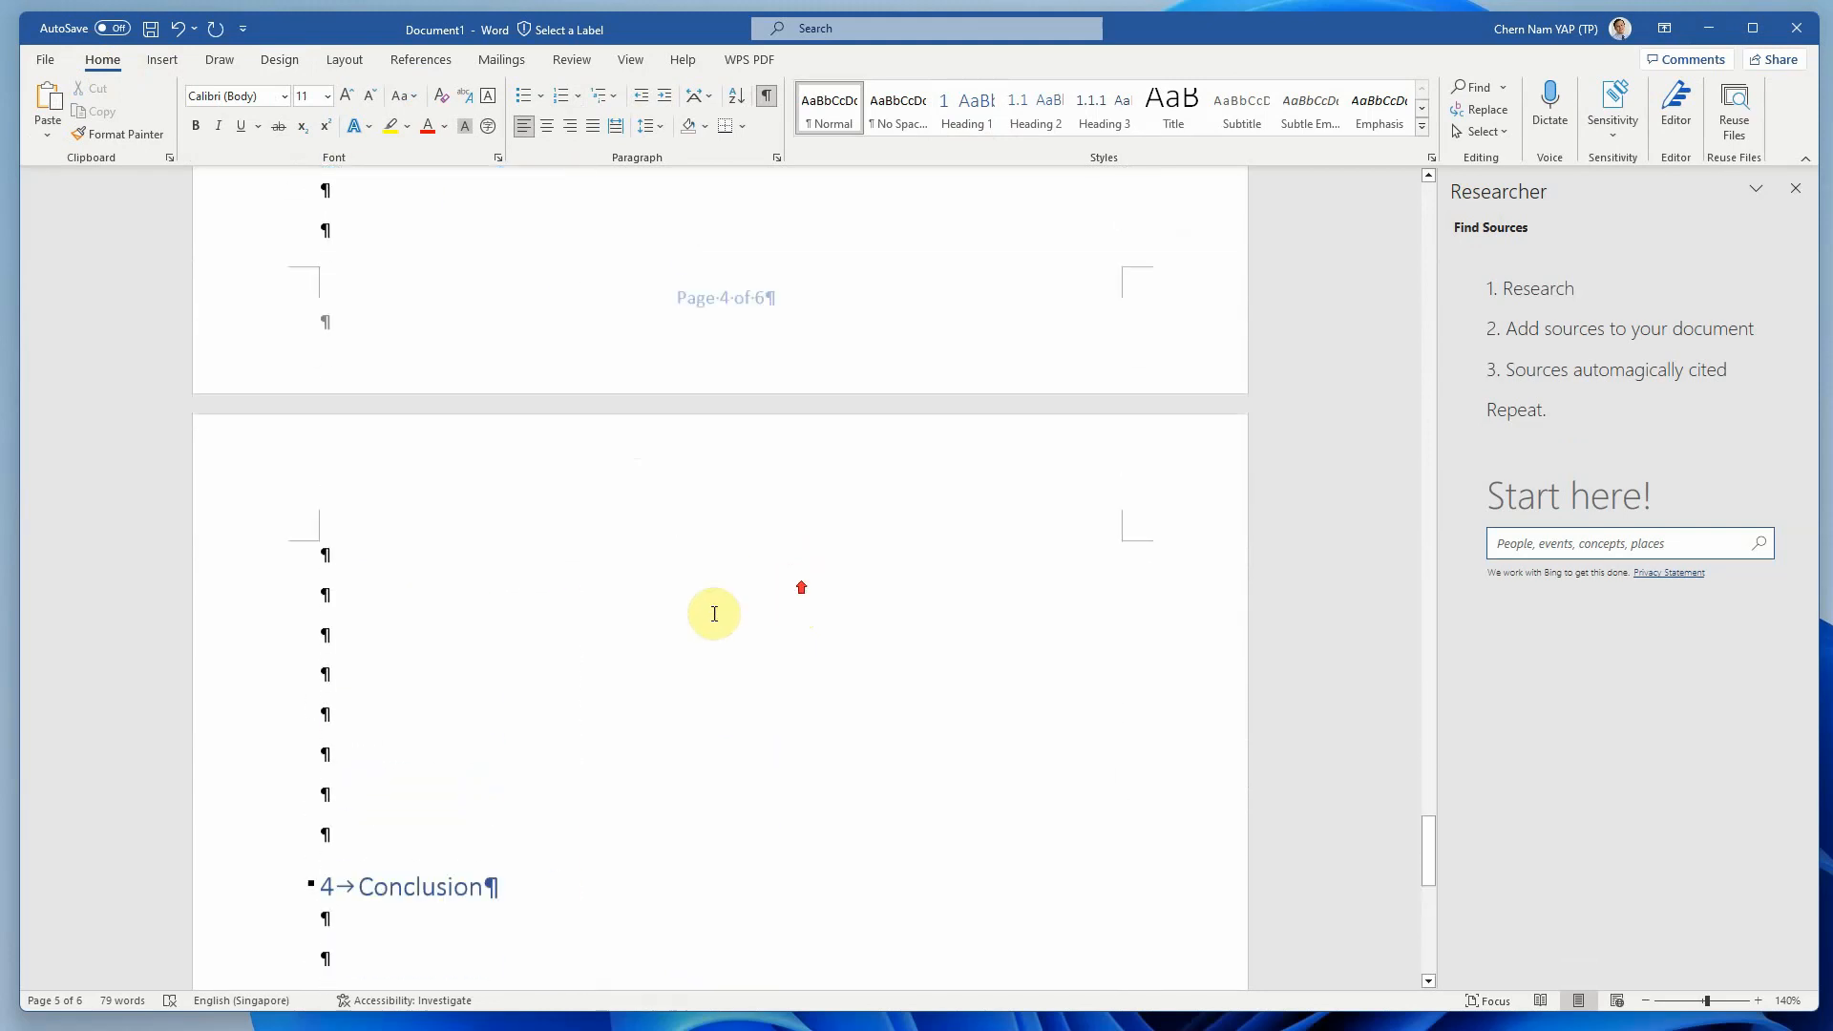
{"action": "left_click", "coordinate": [320, 667]}
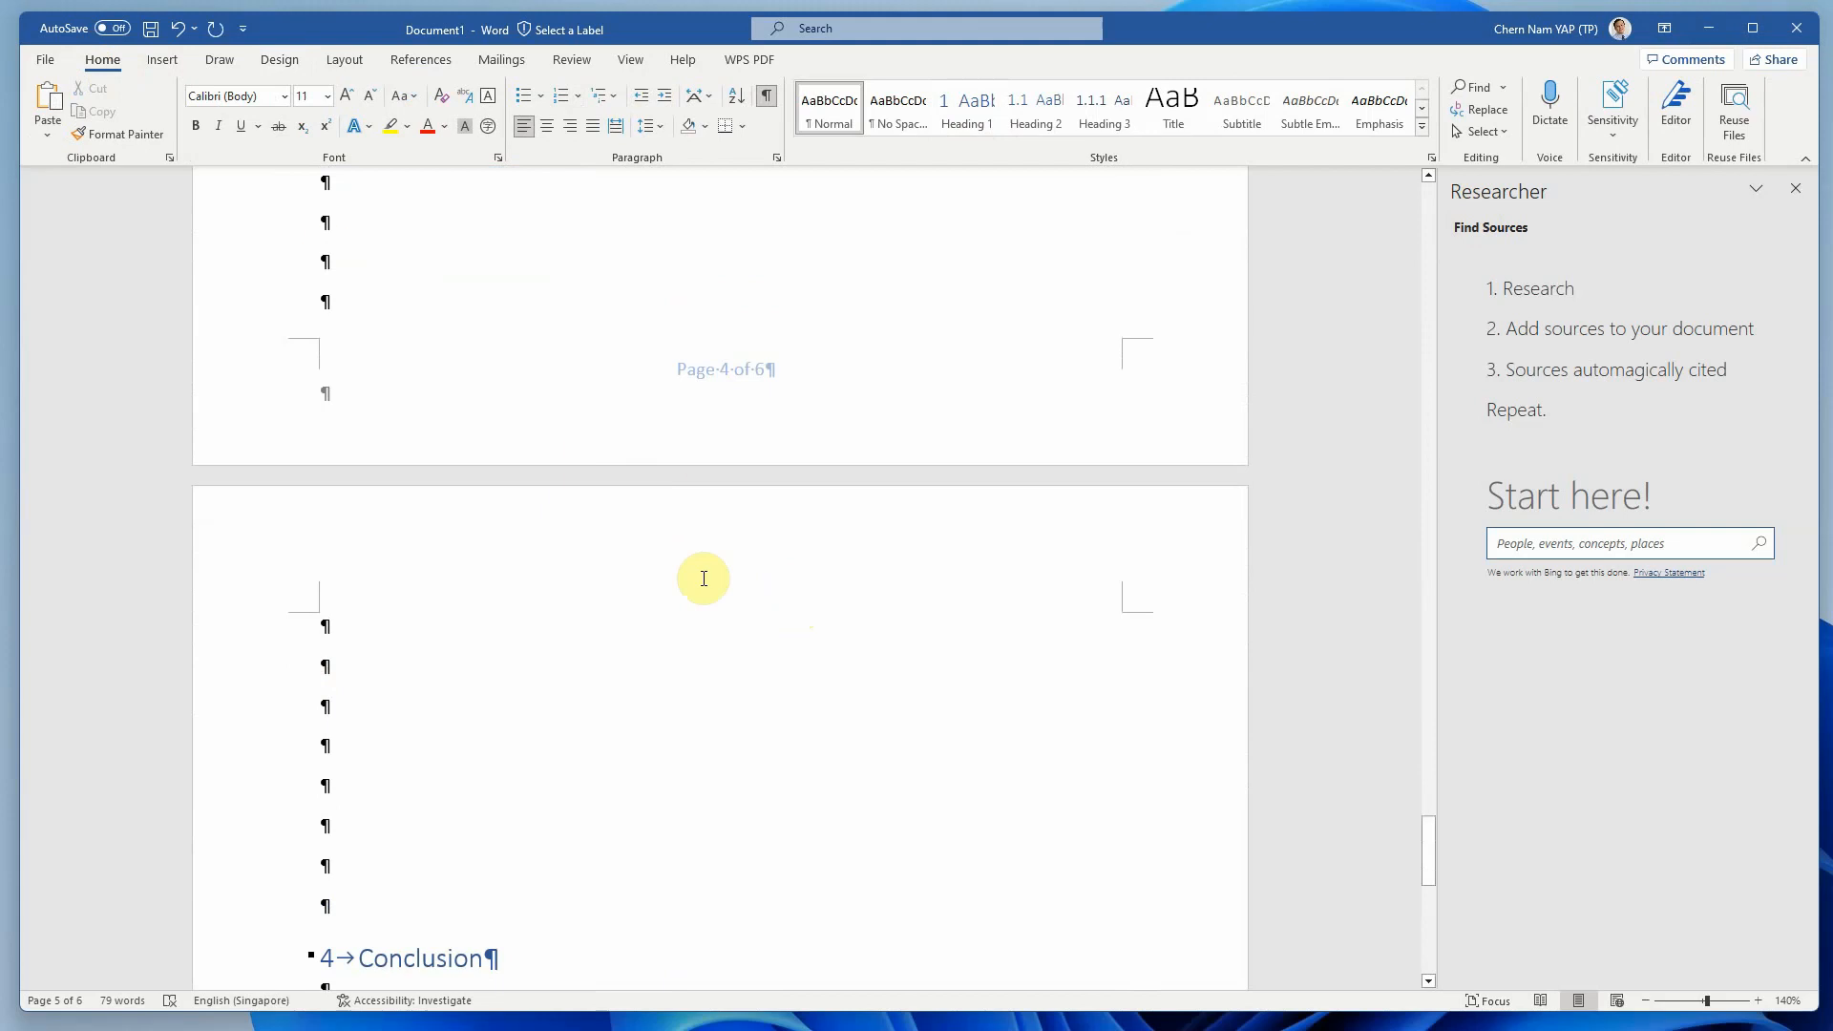
{"action": "scroll", "coordinate": [698, 584], "scroll_direction": "up", "scroll_amount": 10}
{"action": "scroll", "coordinate": [696, 586], "scroll_direction": "up", "scroll_amount": 5}
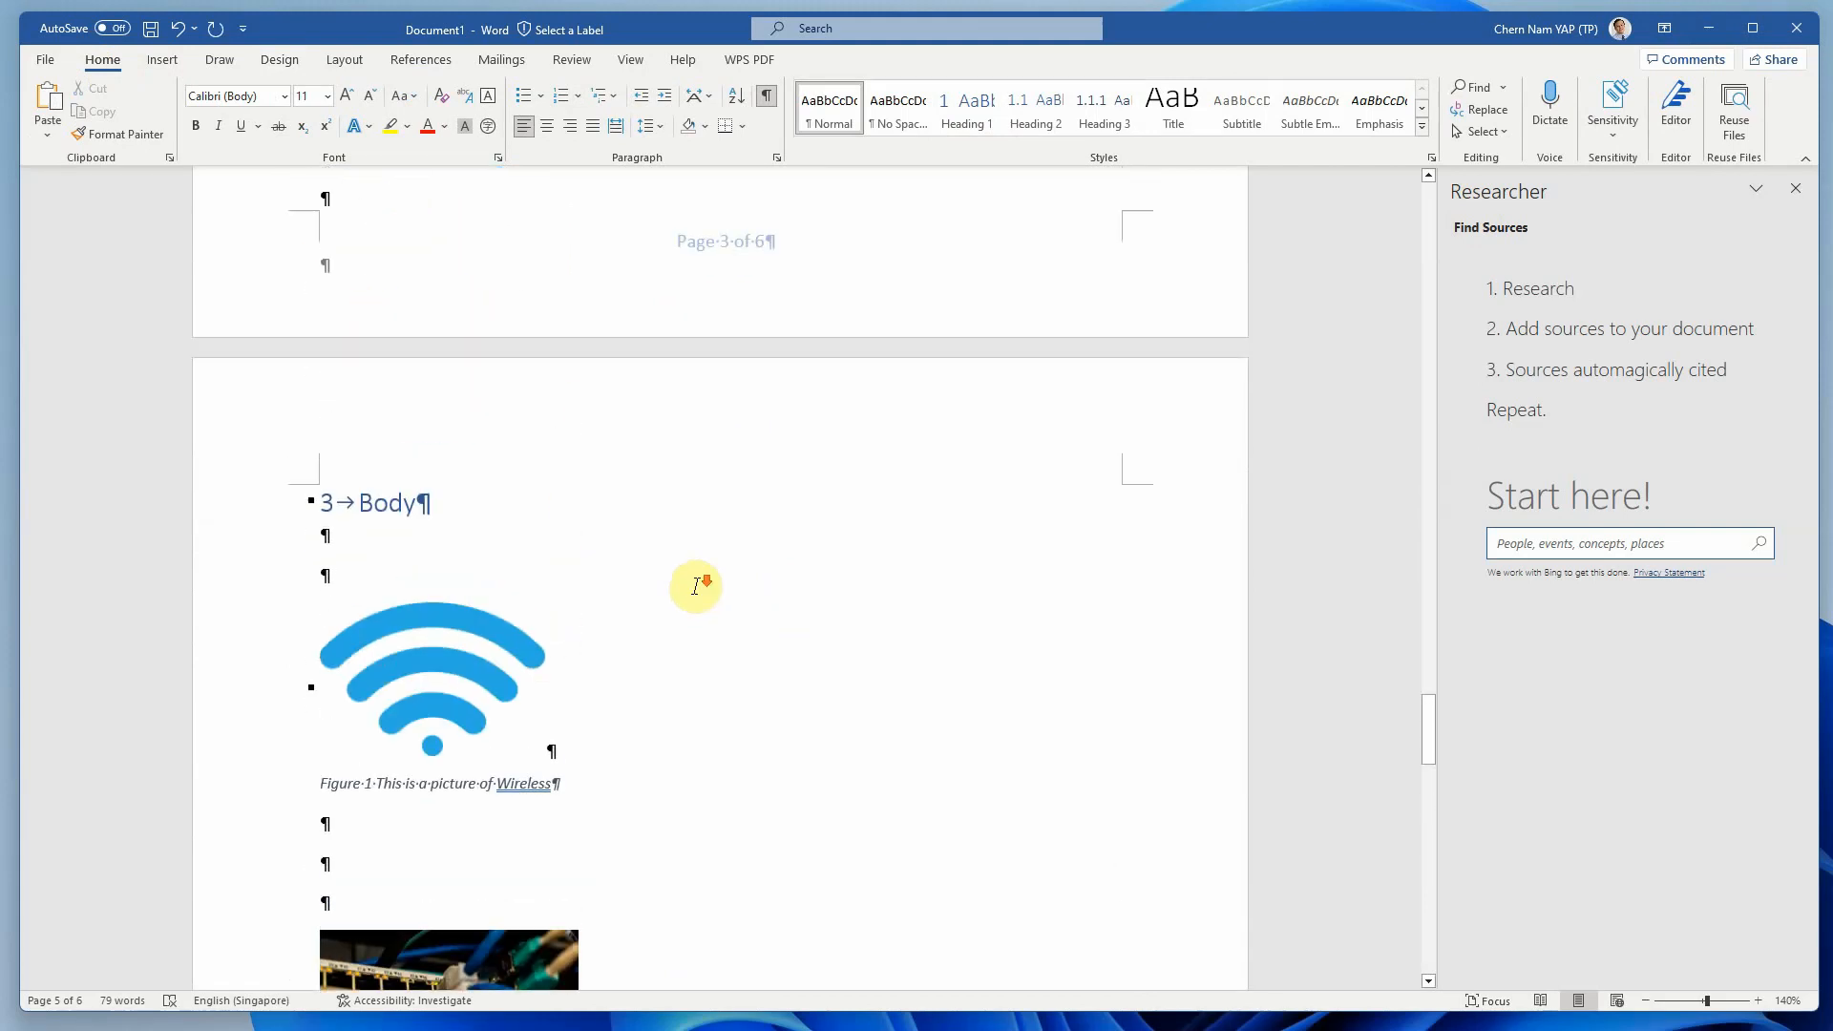
{"action": "scroll", "coordinate": [442, 552], "scroll_direction": "down", "scroll_amount": 15}
{"action": "left_click", "coordinate": [321, 569]}
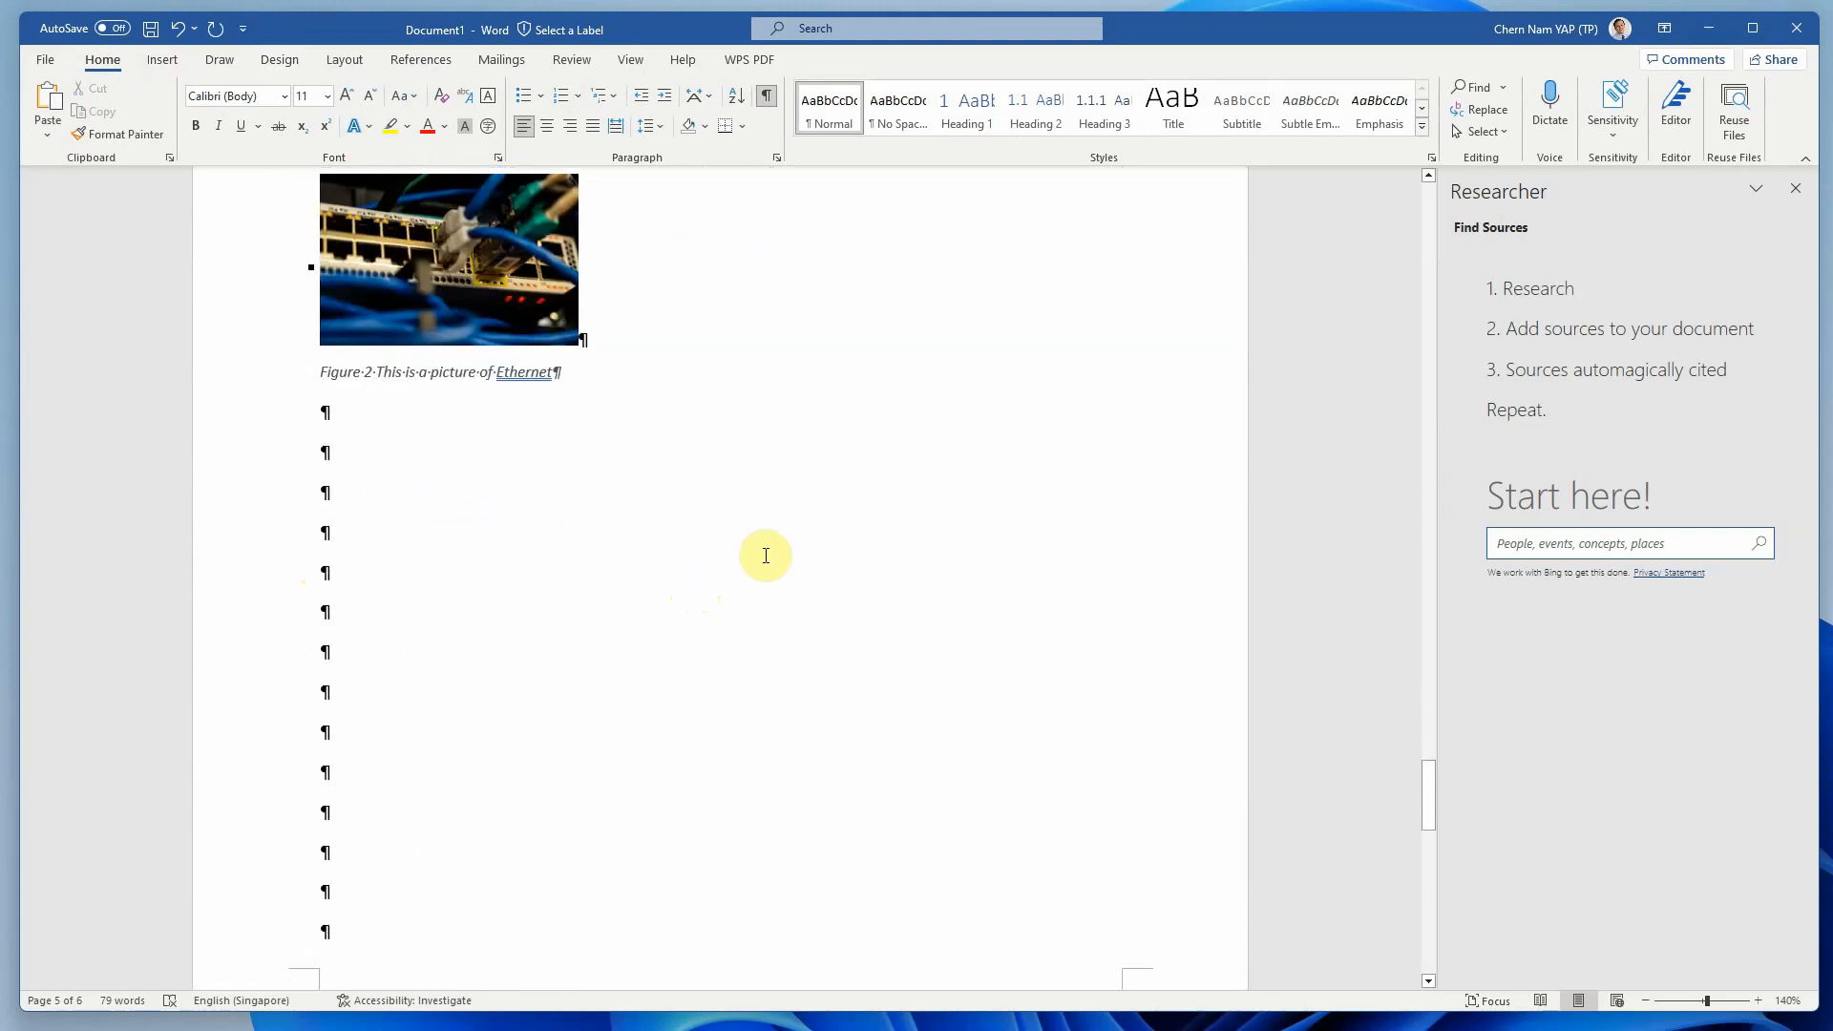
{"action": "left_click", "coordinate": [165, 61]}
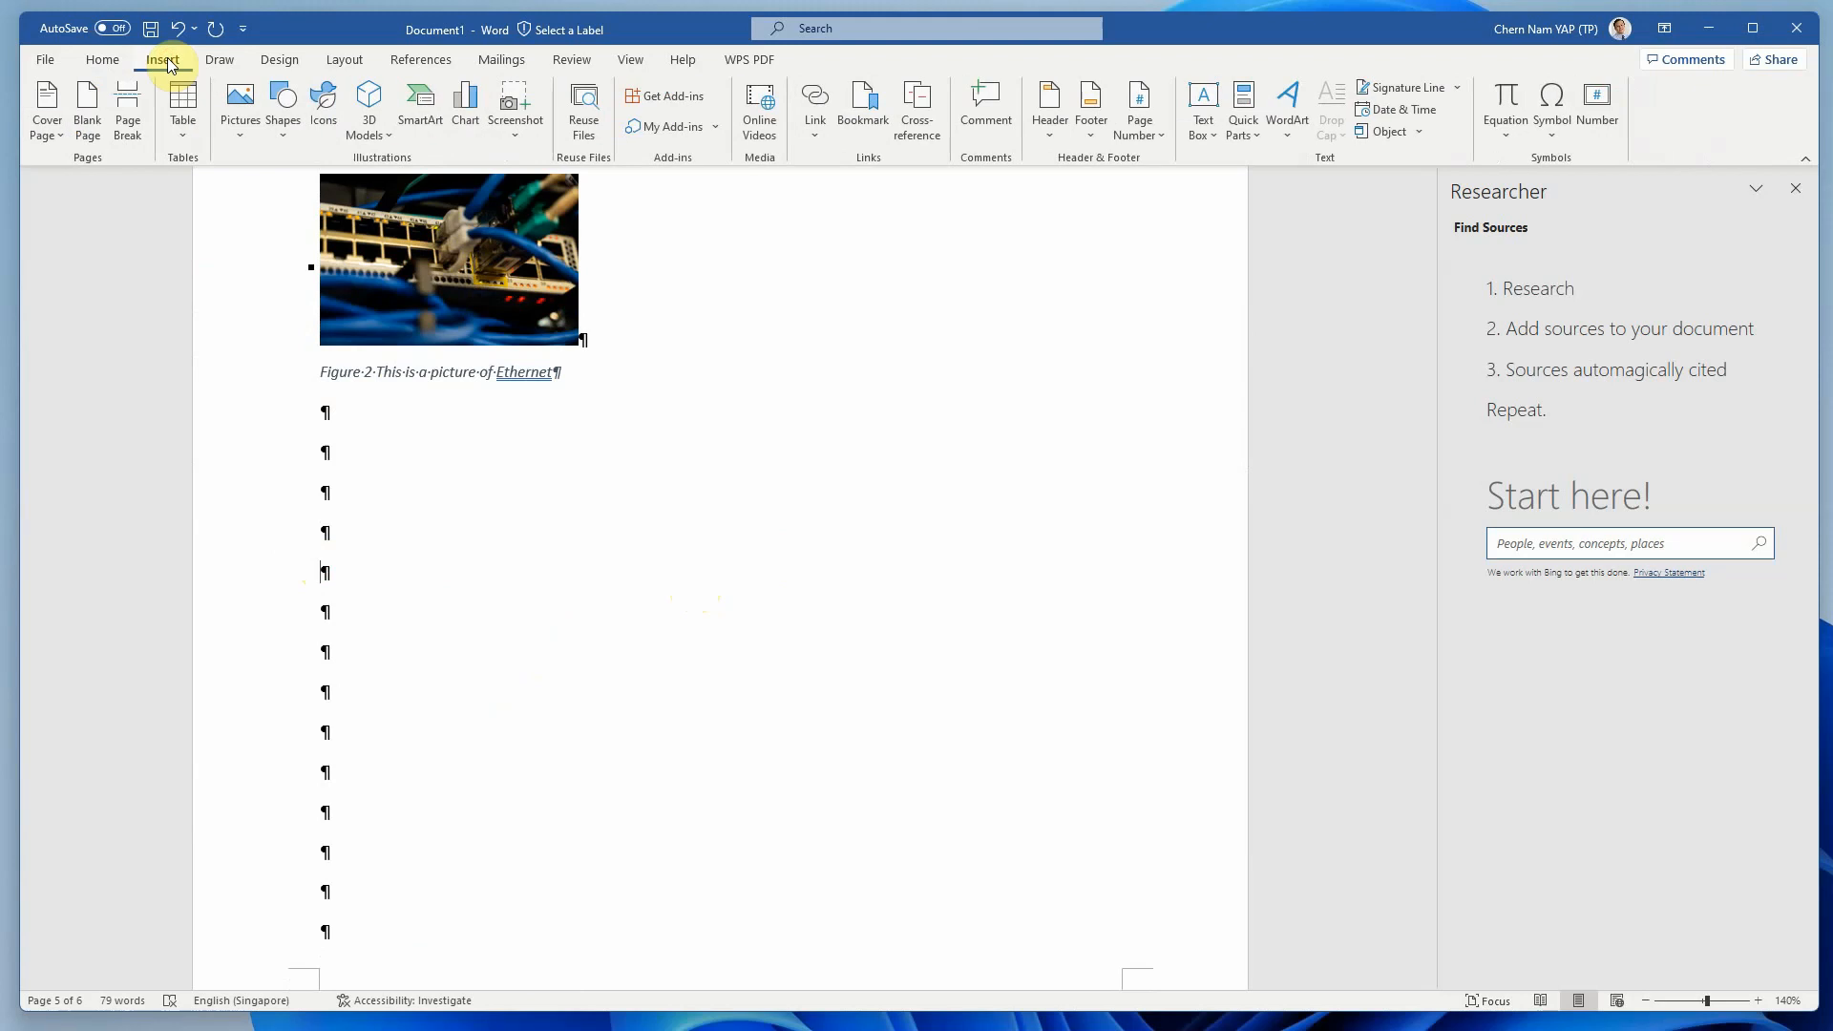
{"action": "left_click", "coordinate": [182, 107]}
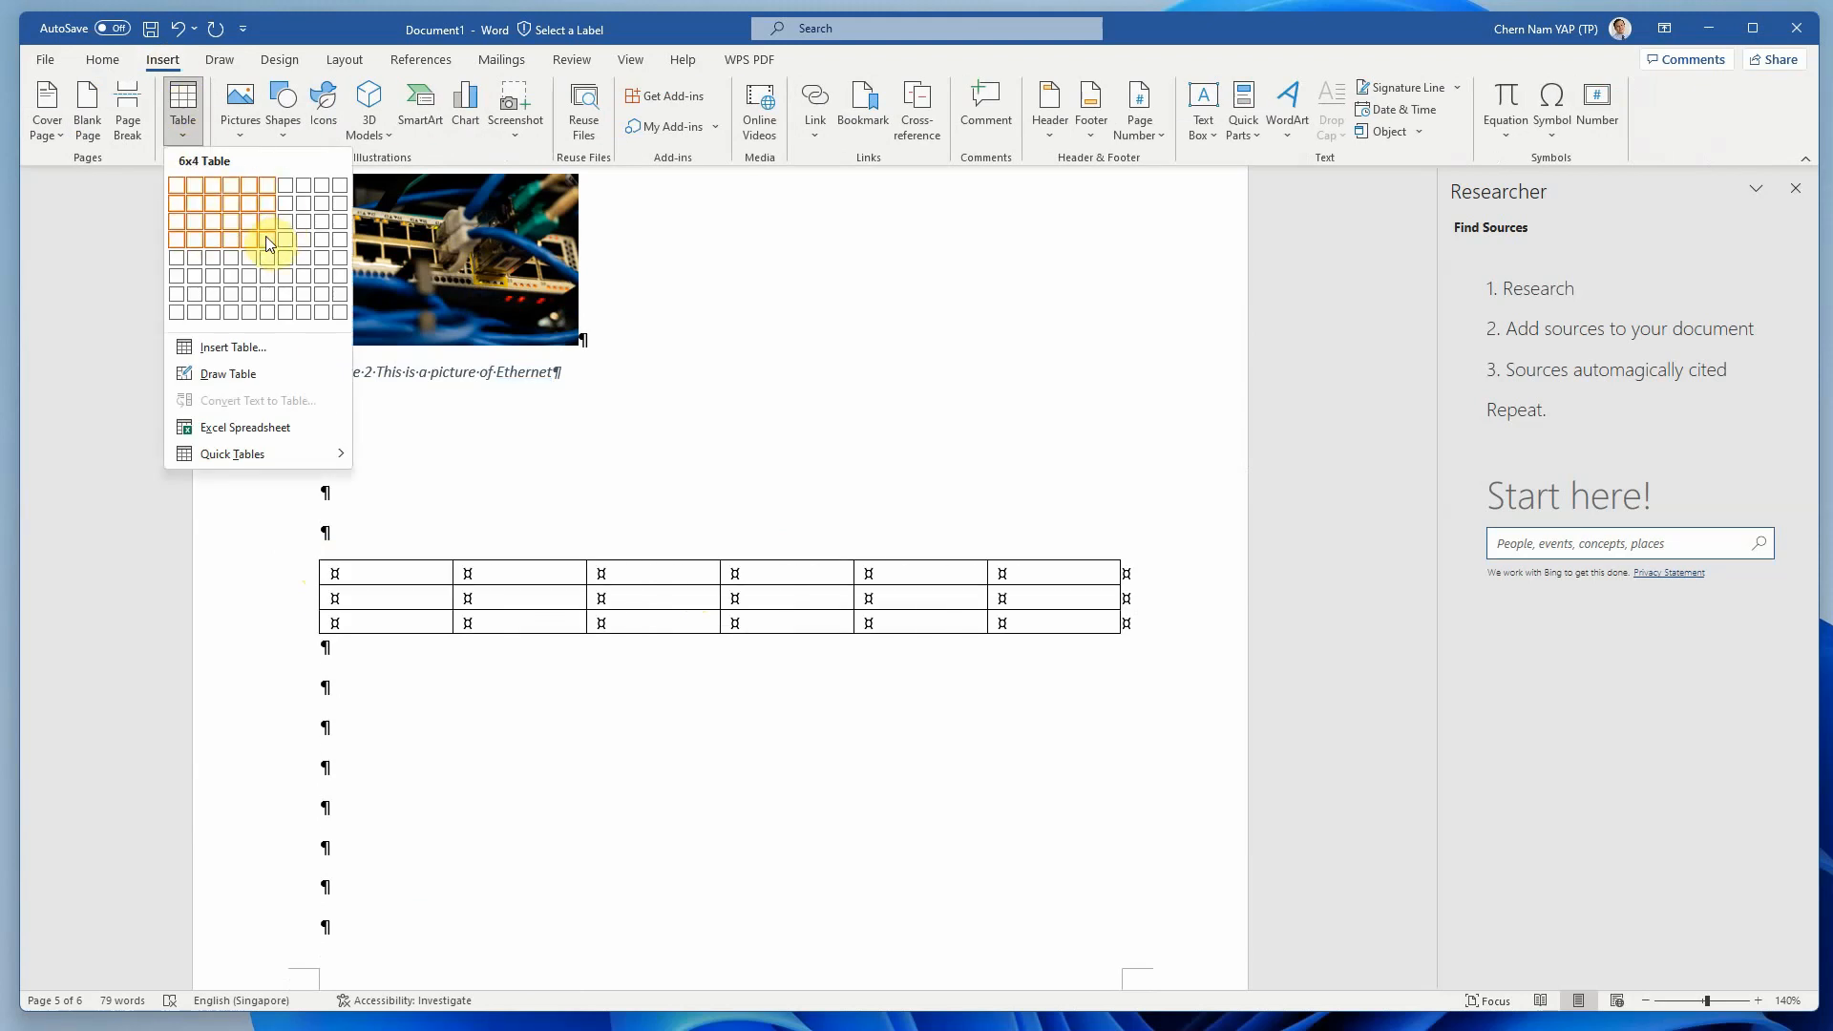
{"action": "left_click", "coordinate": [214, 254]}
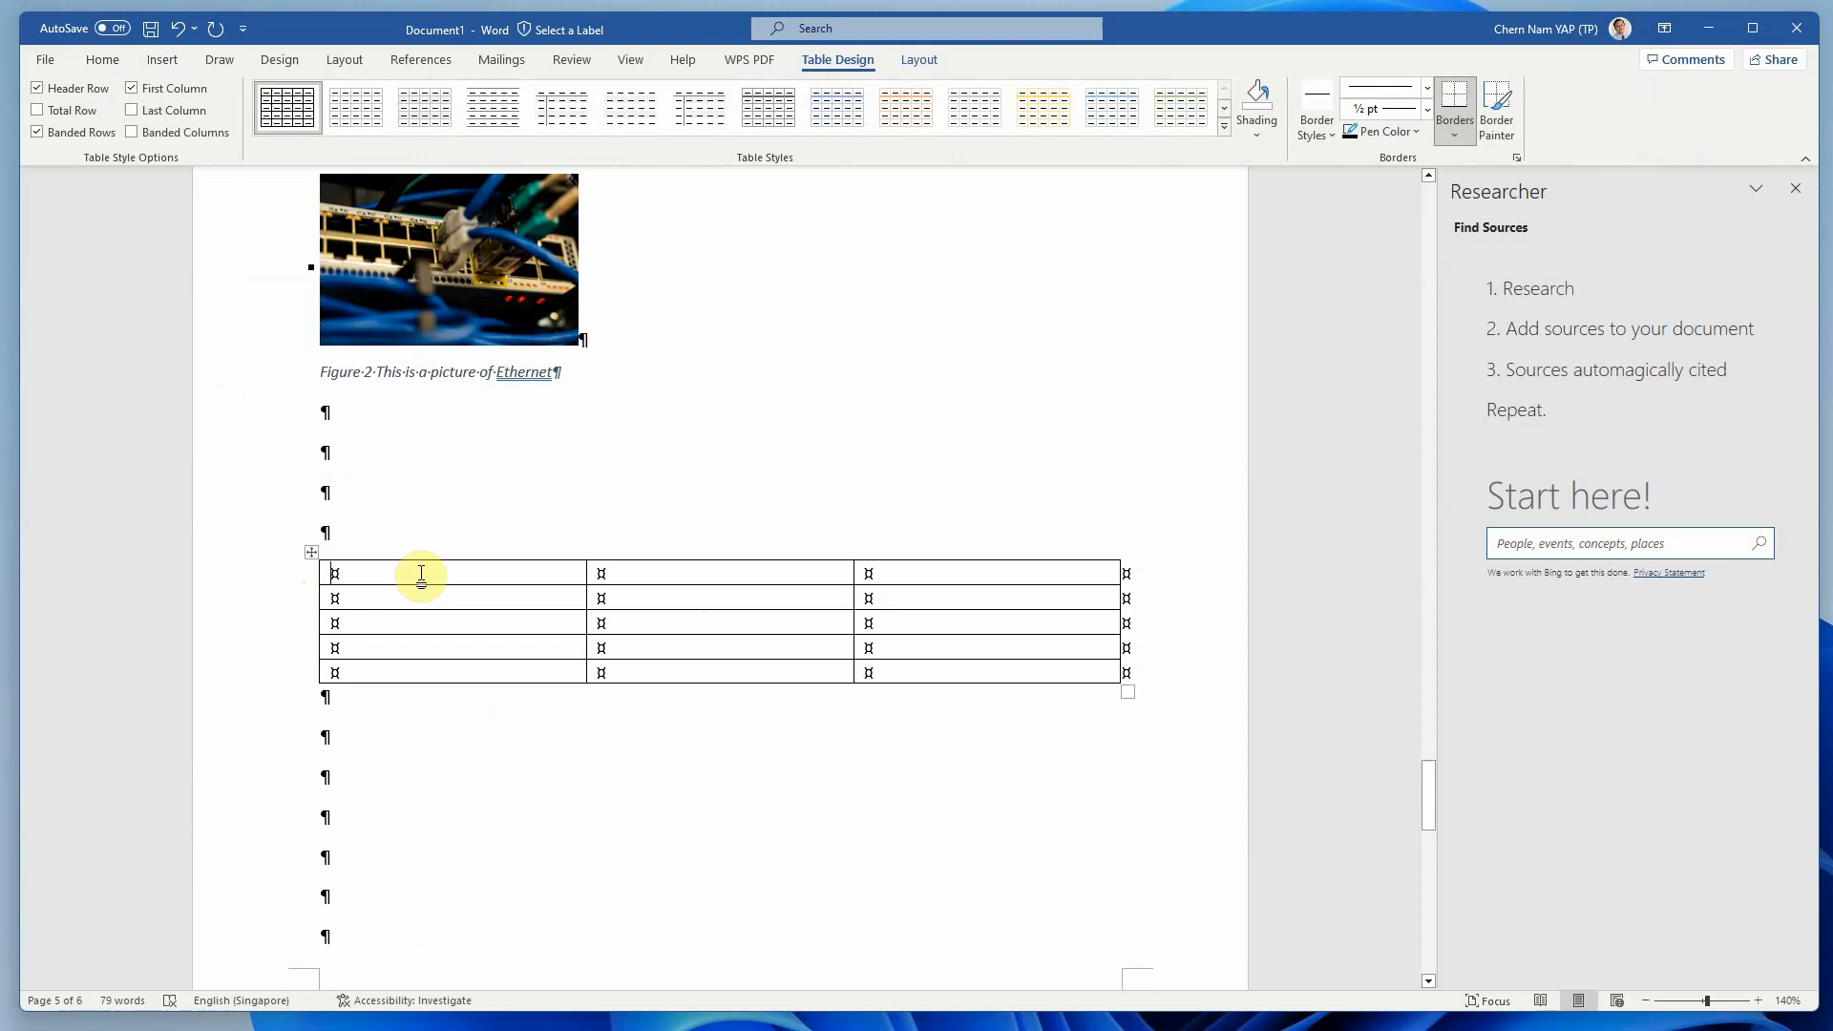
Fill the table's header row with "Item Number", "Description" and "Cost".
{"action": "type", "text": "Item Number "}
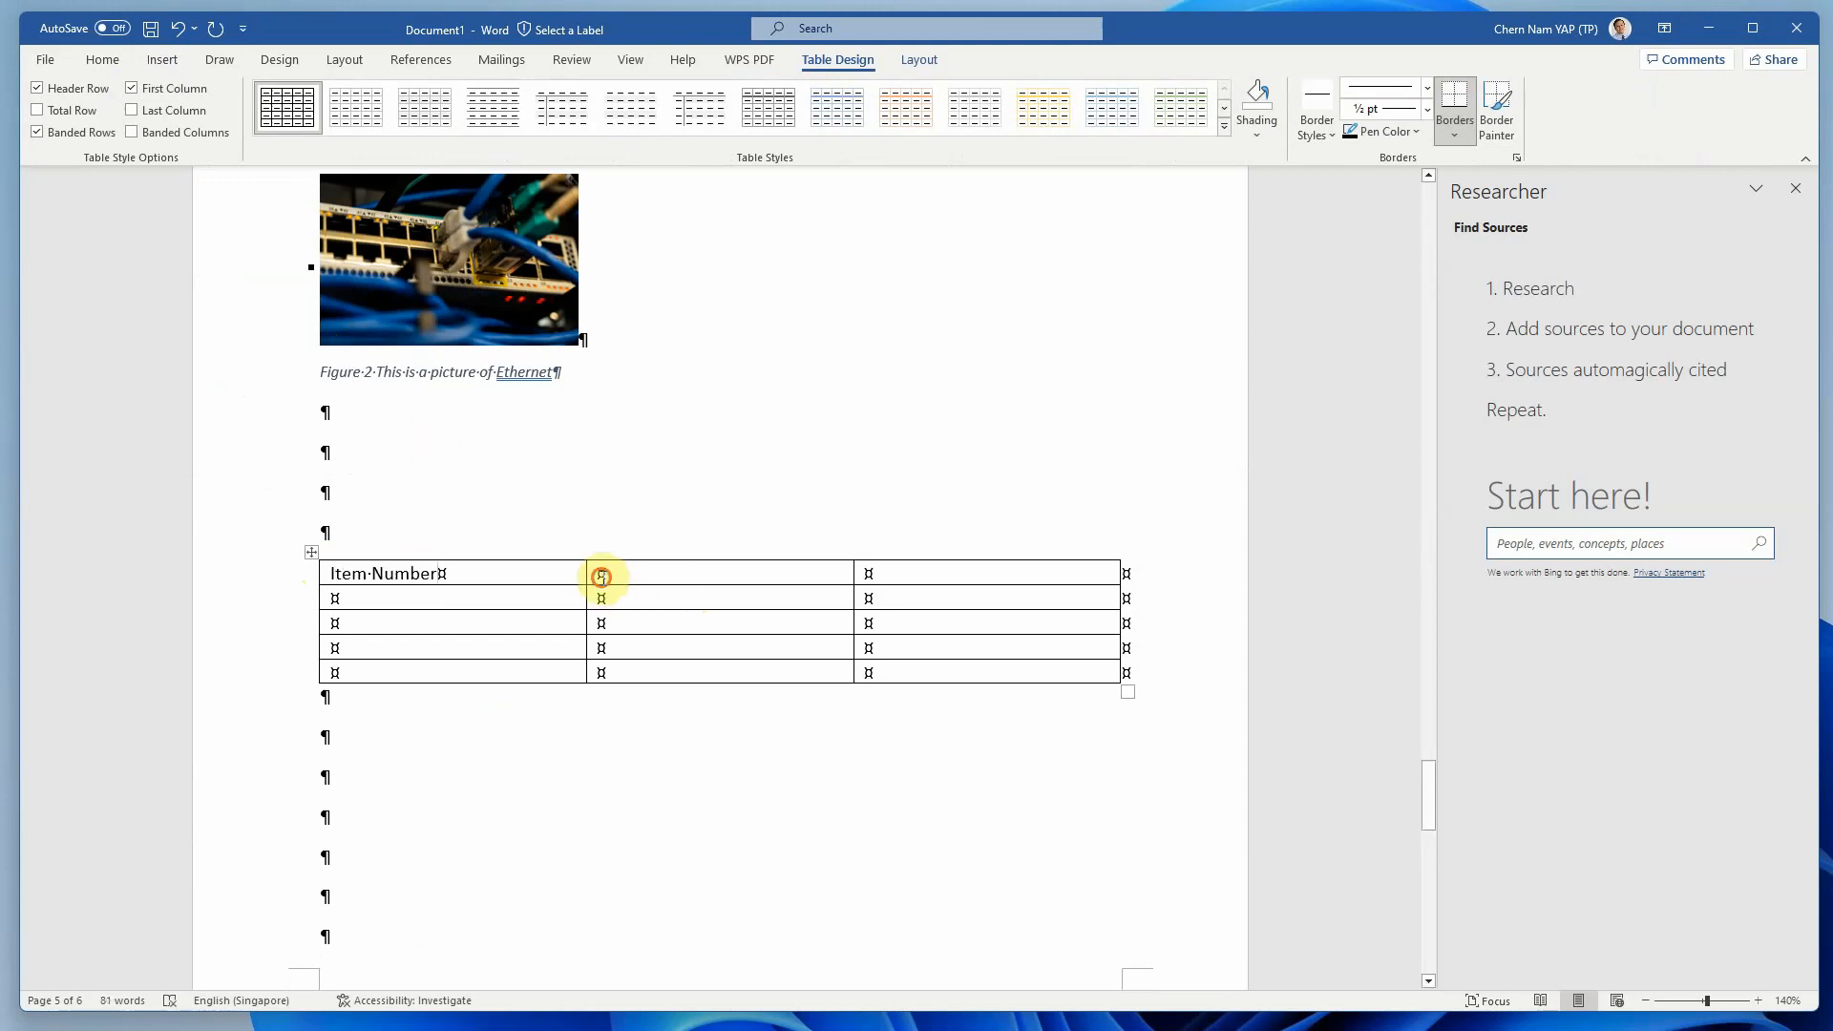
{"action": "type", "text": "Description"}
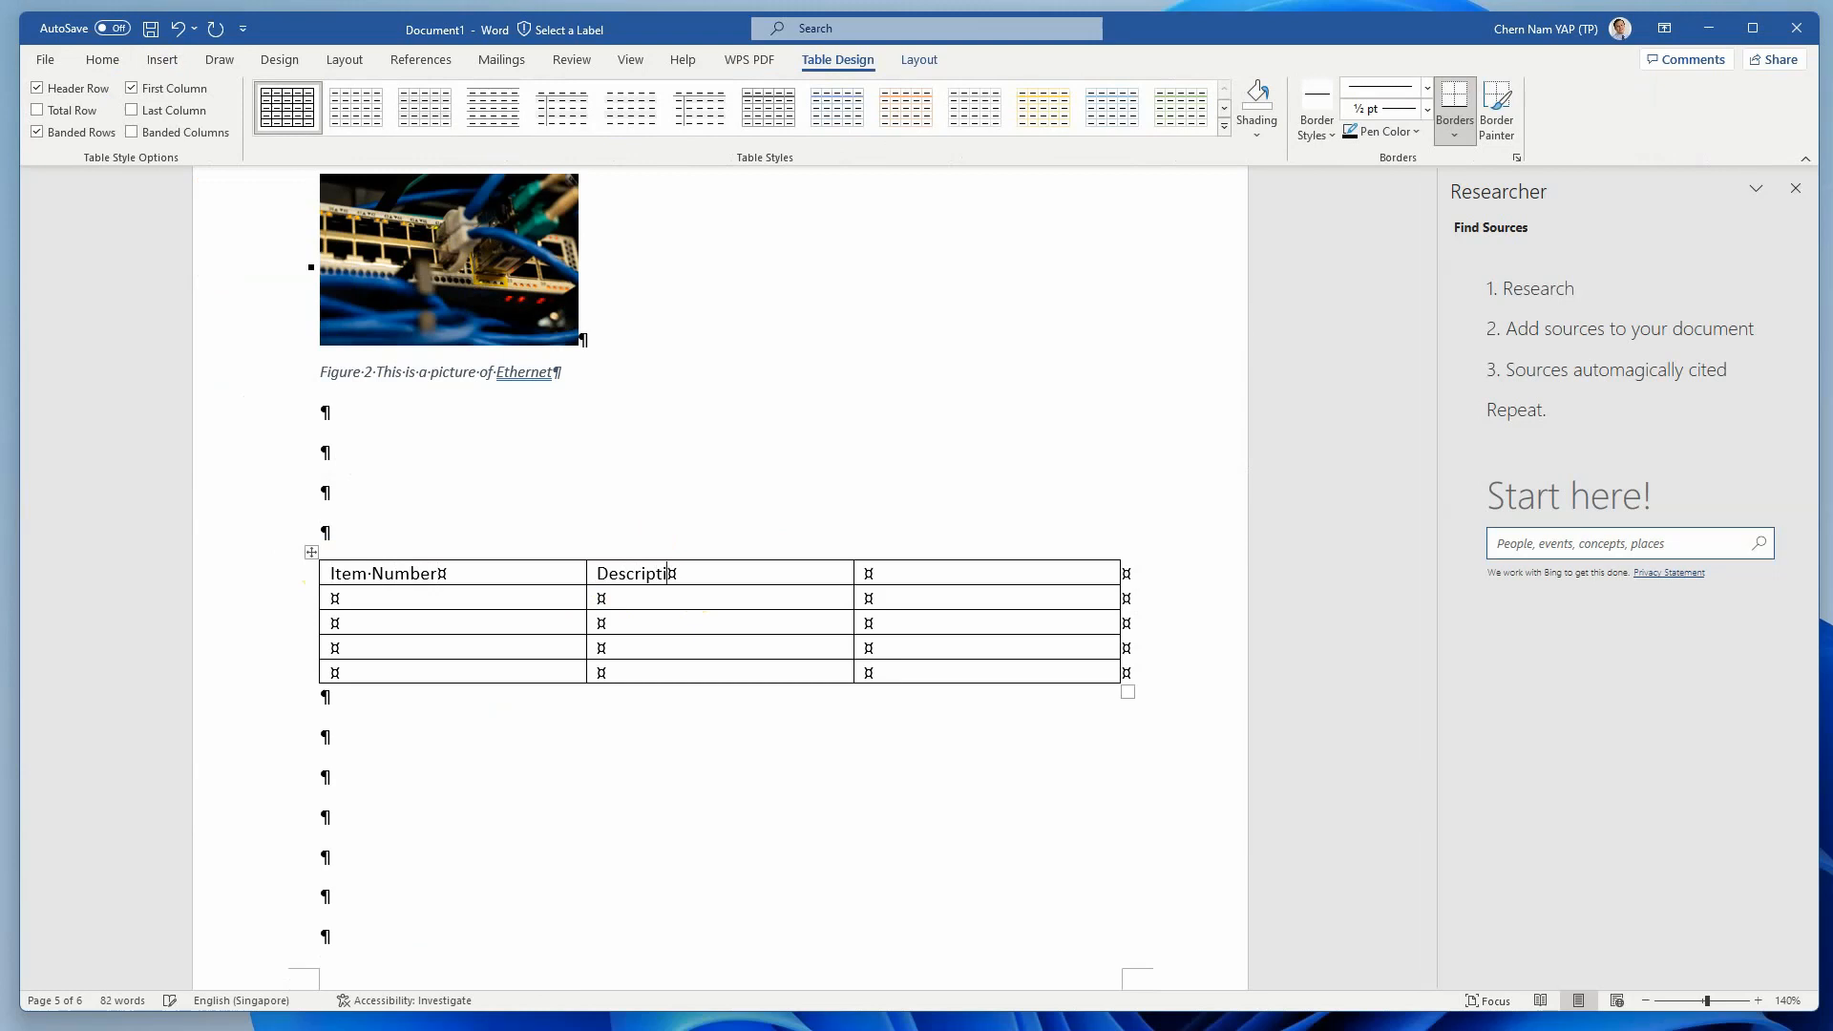
{"action": "left_click", "coordinate": [871, 571]}
{"action": "type", "text": "Cost"}
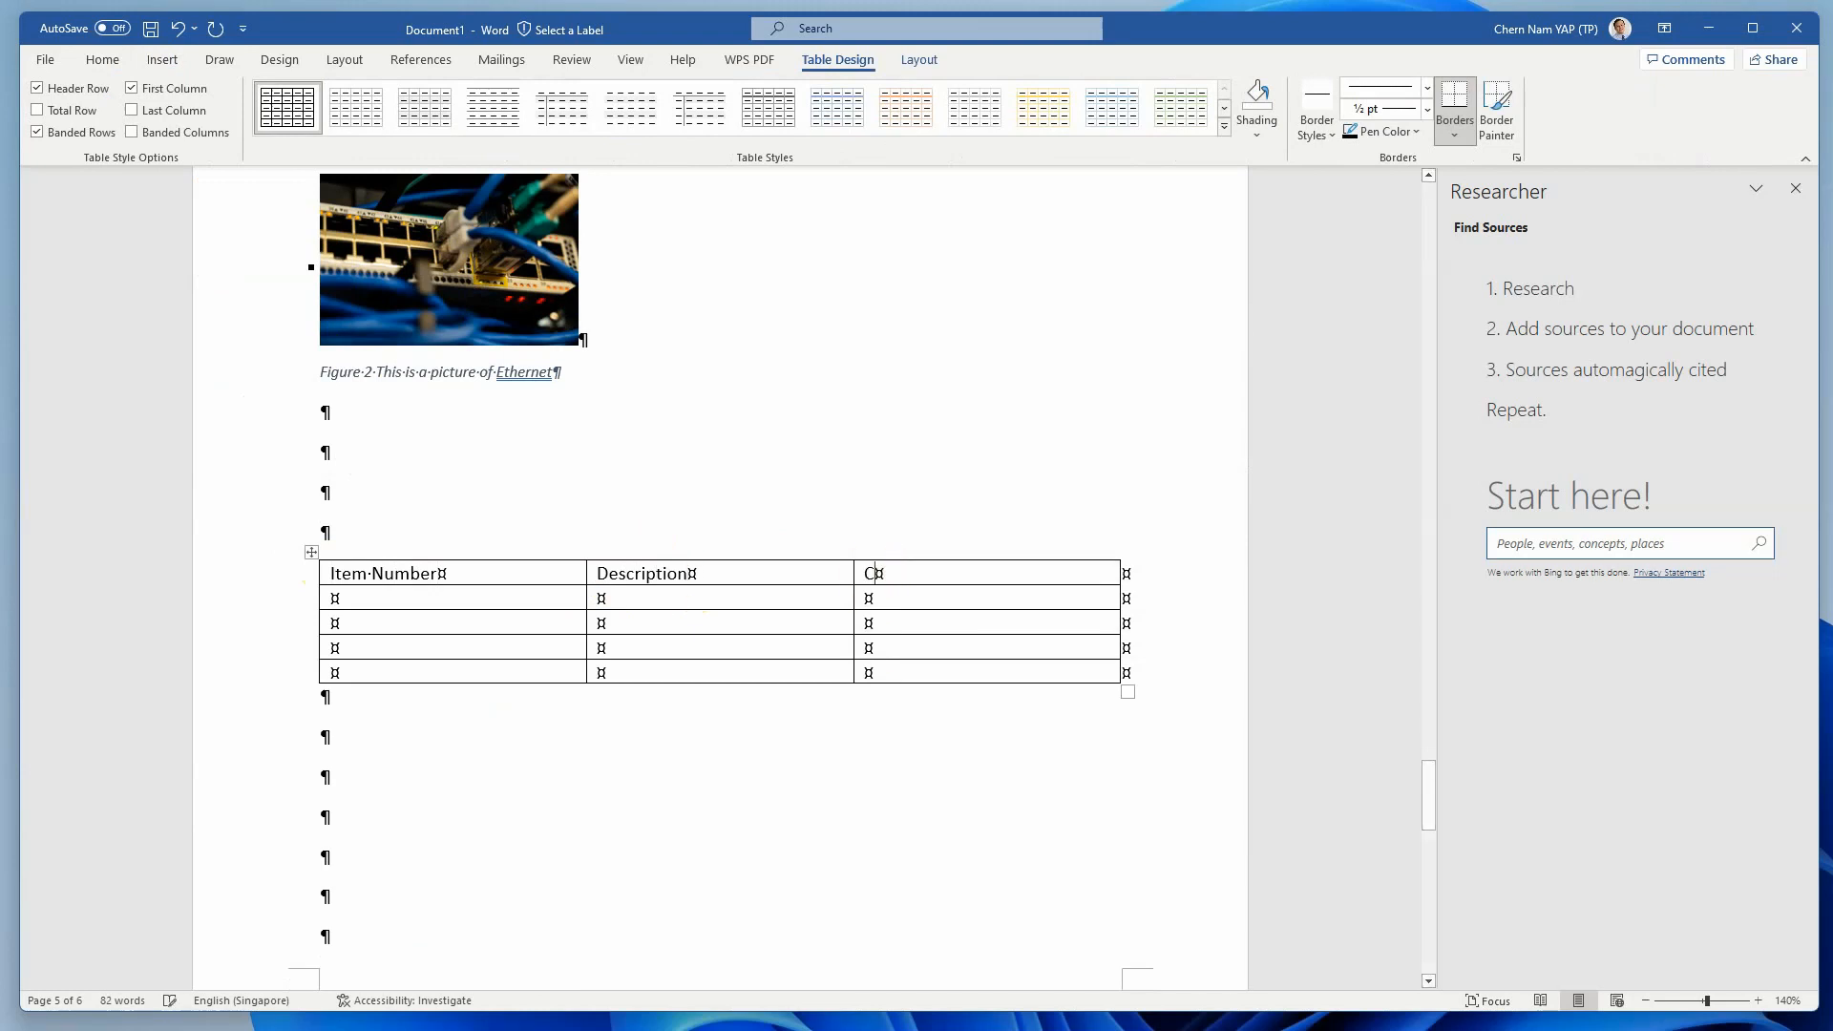
Enter "Wireless Card" and "Ethernet Card" in the first two rows below the header of the Item Number column.
{"action": "left_click", "coordinate": [376, 598]}
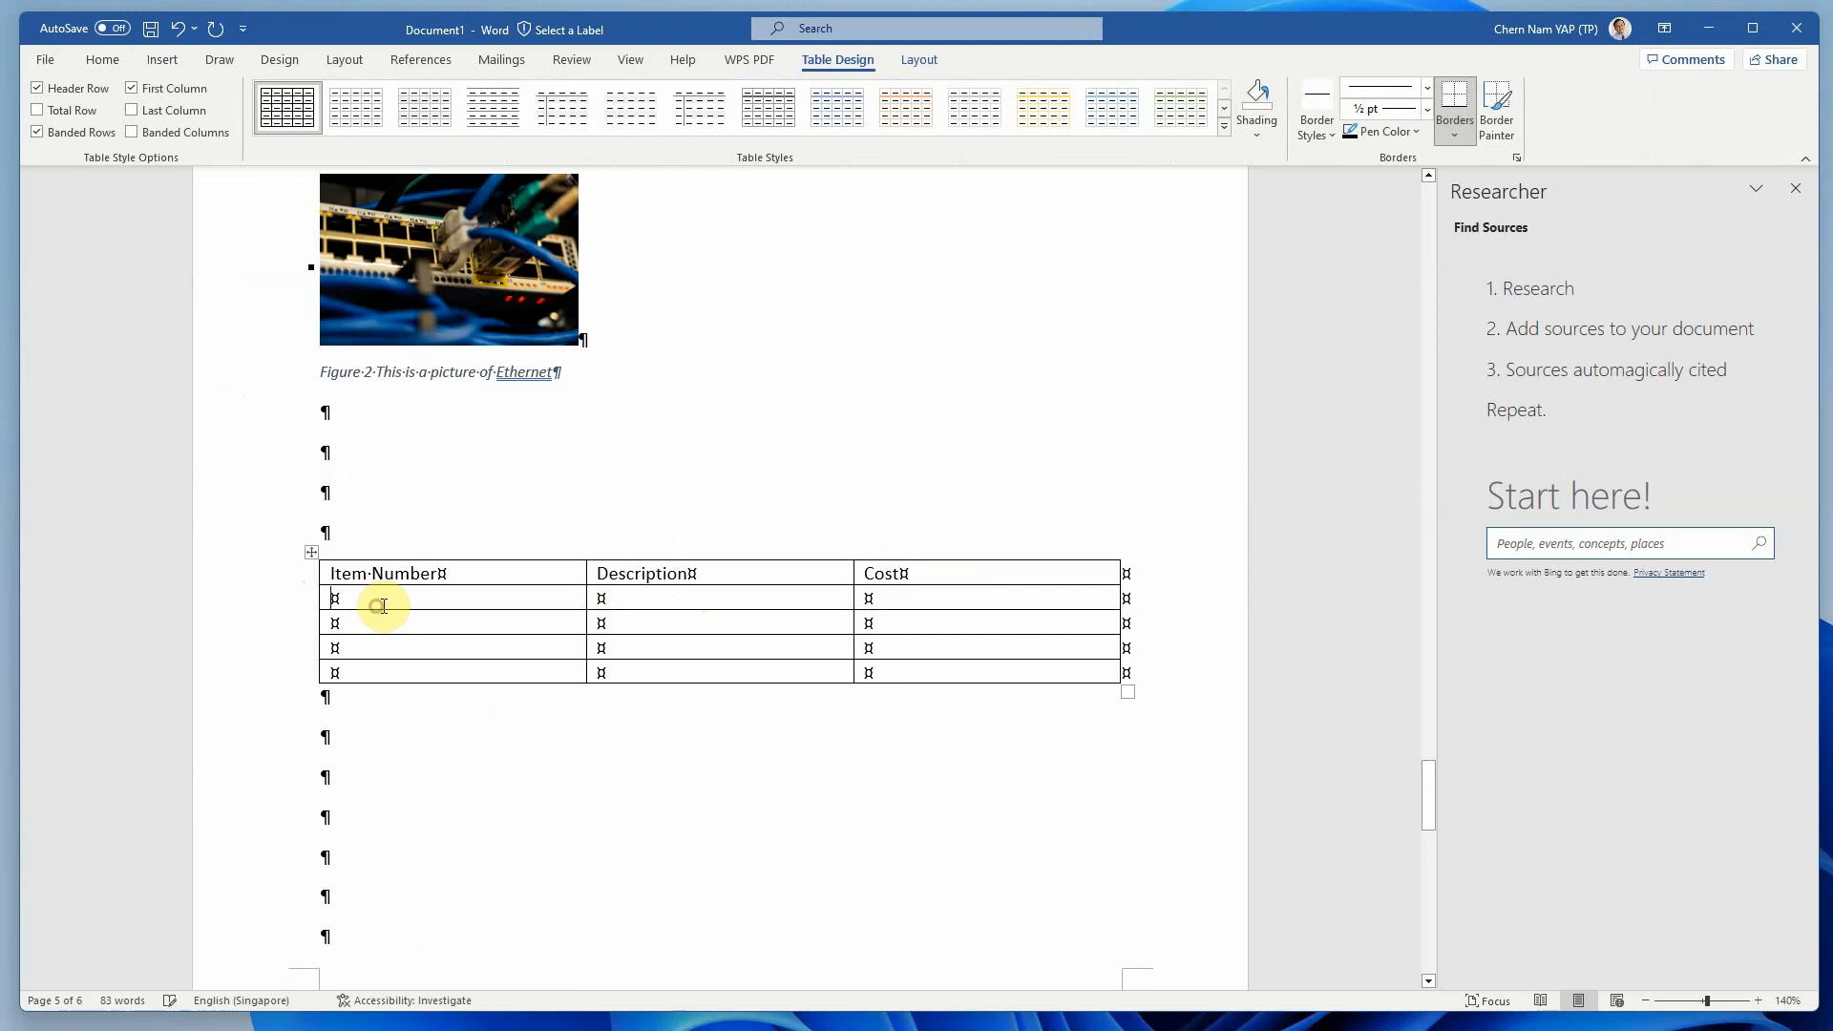
{"action": "type", "text": "Wireless"}
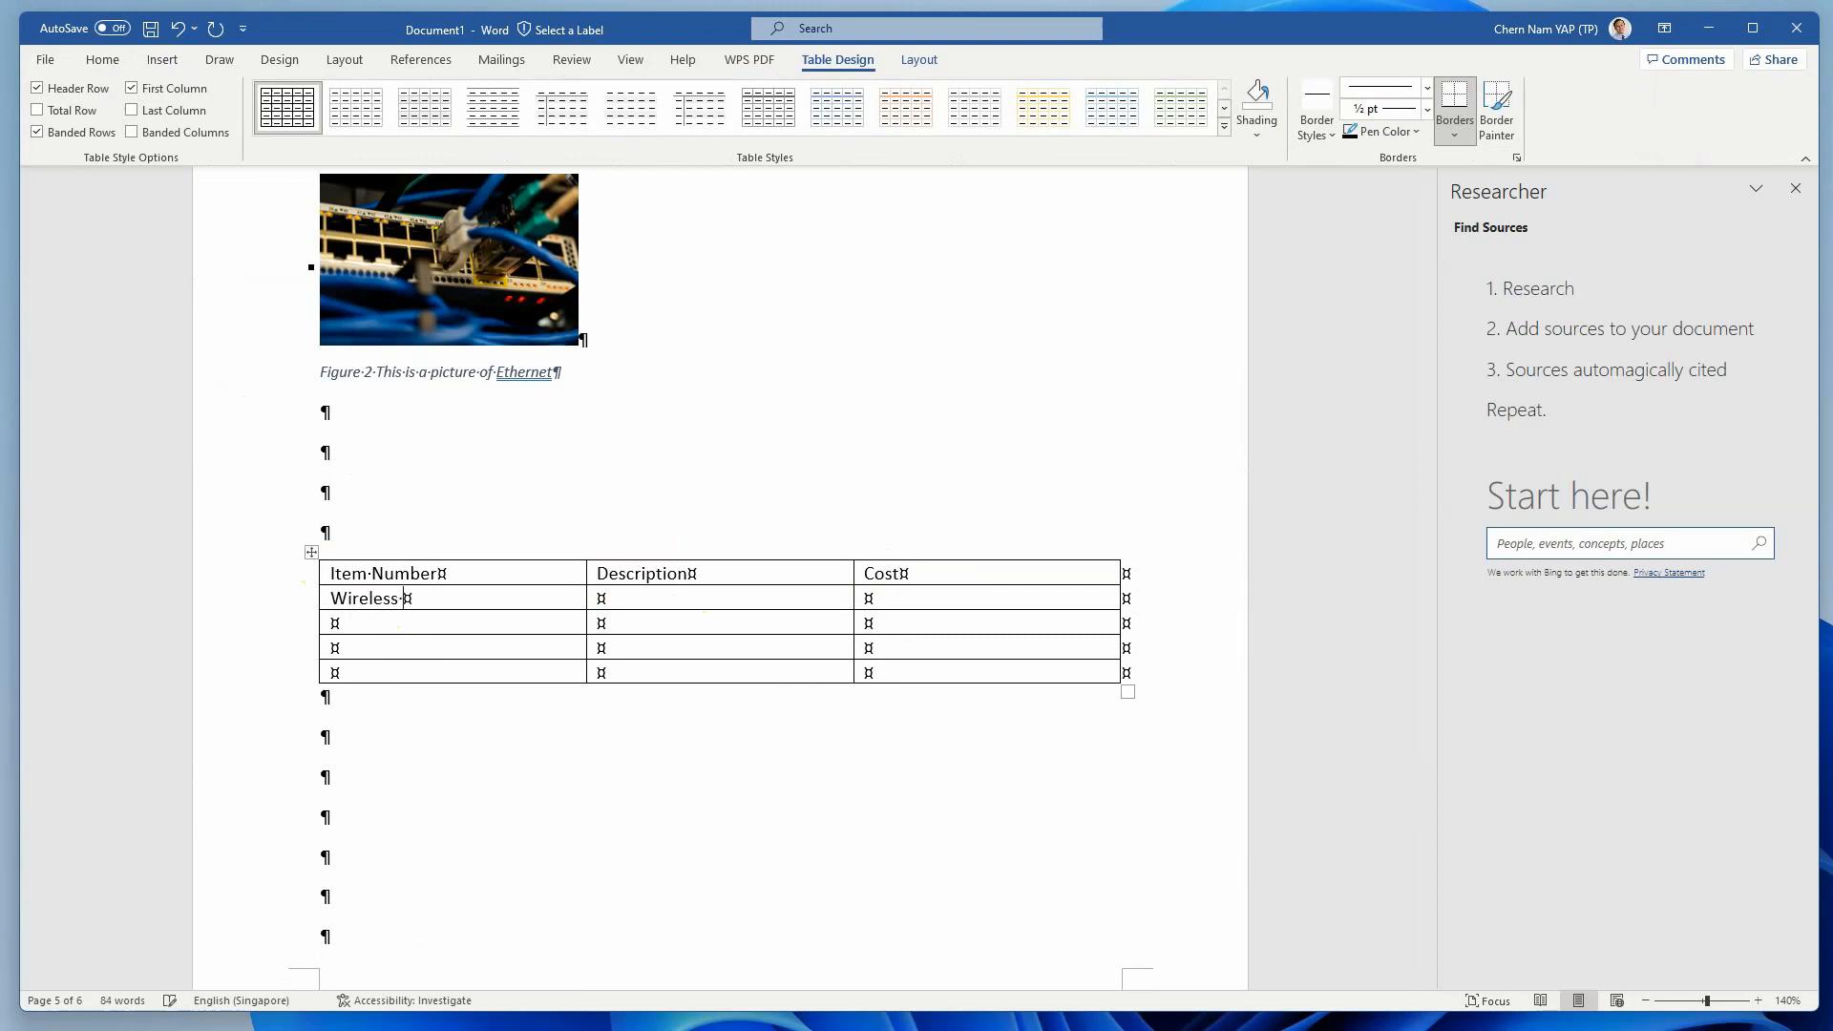
{"action": "type", "text": " Card"}
{"action": "left_click", "coordinate": [340, 626]}
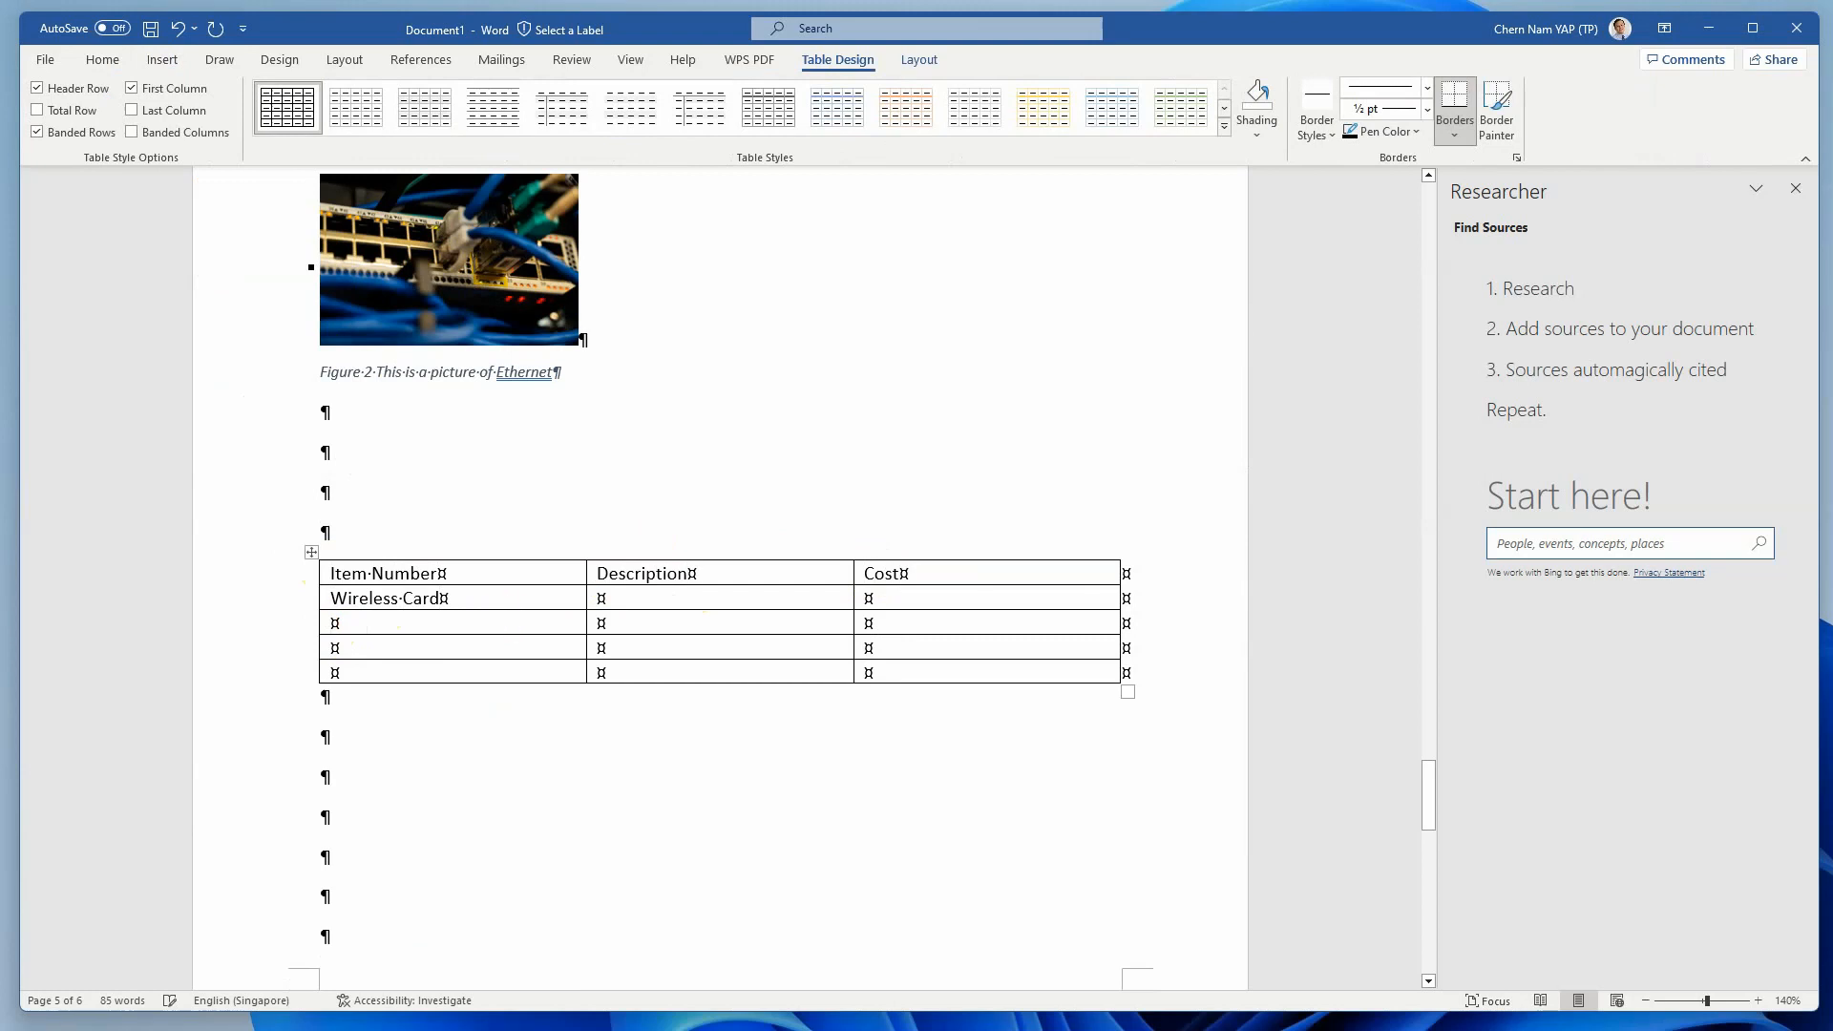
{"action": "type", "text": "Ethernet"}
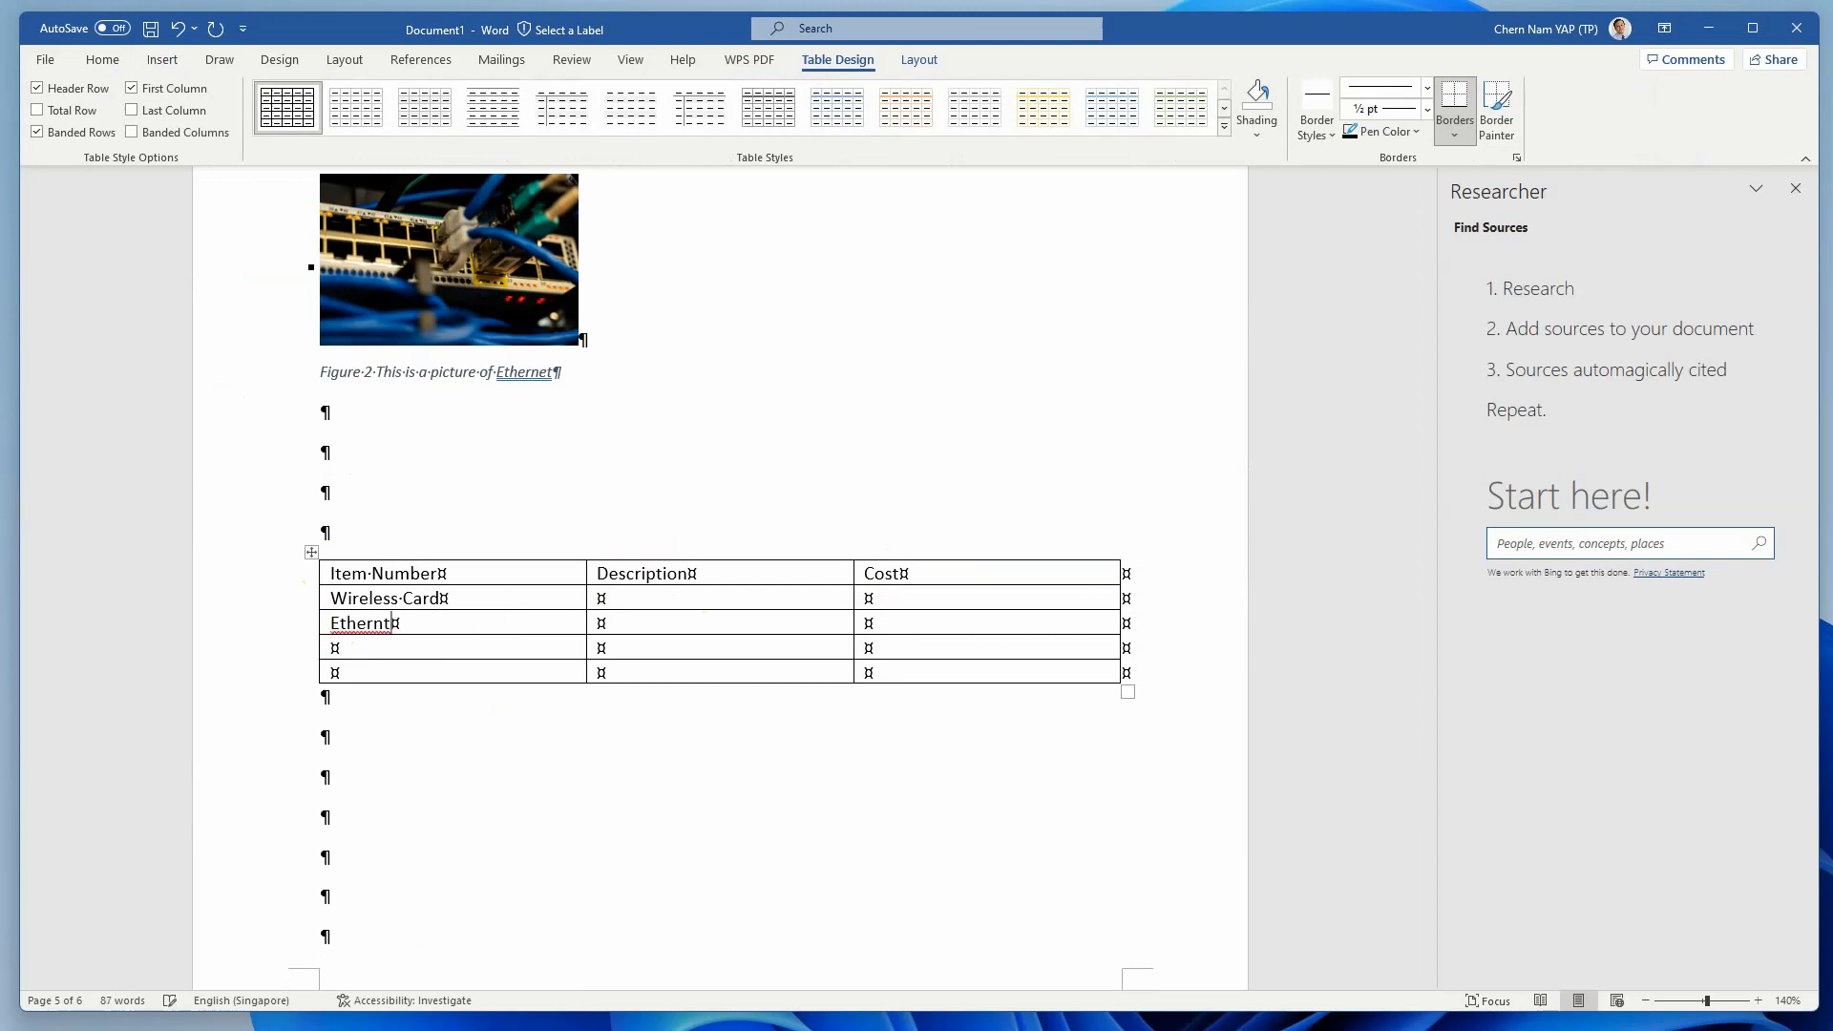
{"action": "key", "text": "BackSpace"}
{"action": "type", "text": "et Card"}
Enter "For Security" as the description of both the Wireless Card and the Ethernet Card.
{"action": "left_click", "coordinate": [594, 599]}
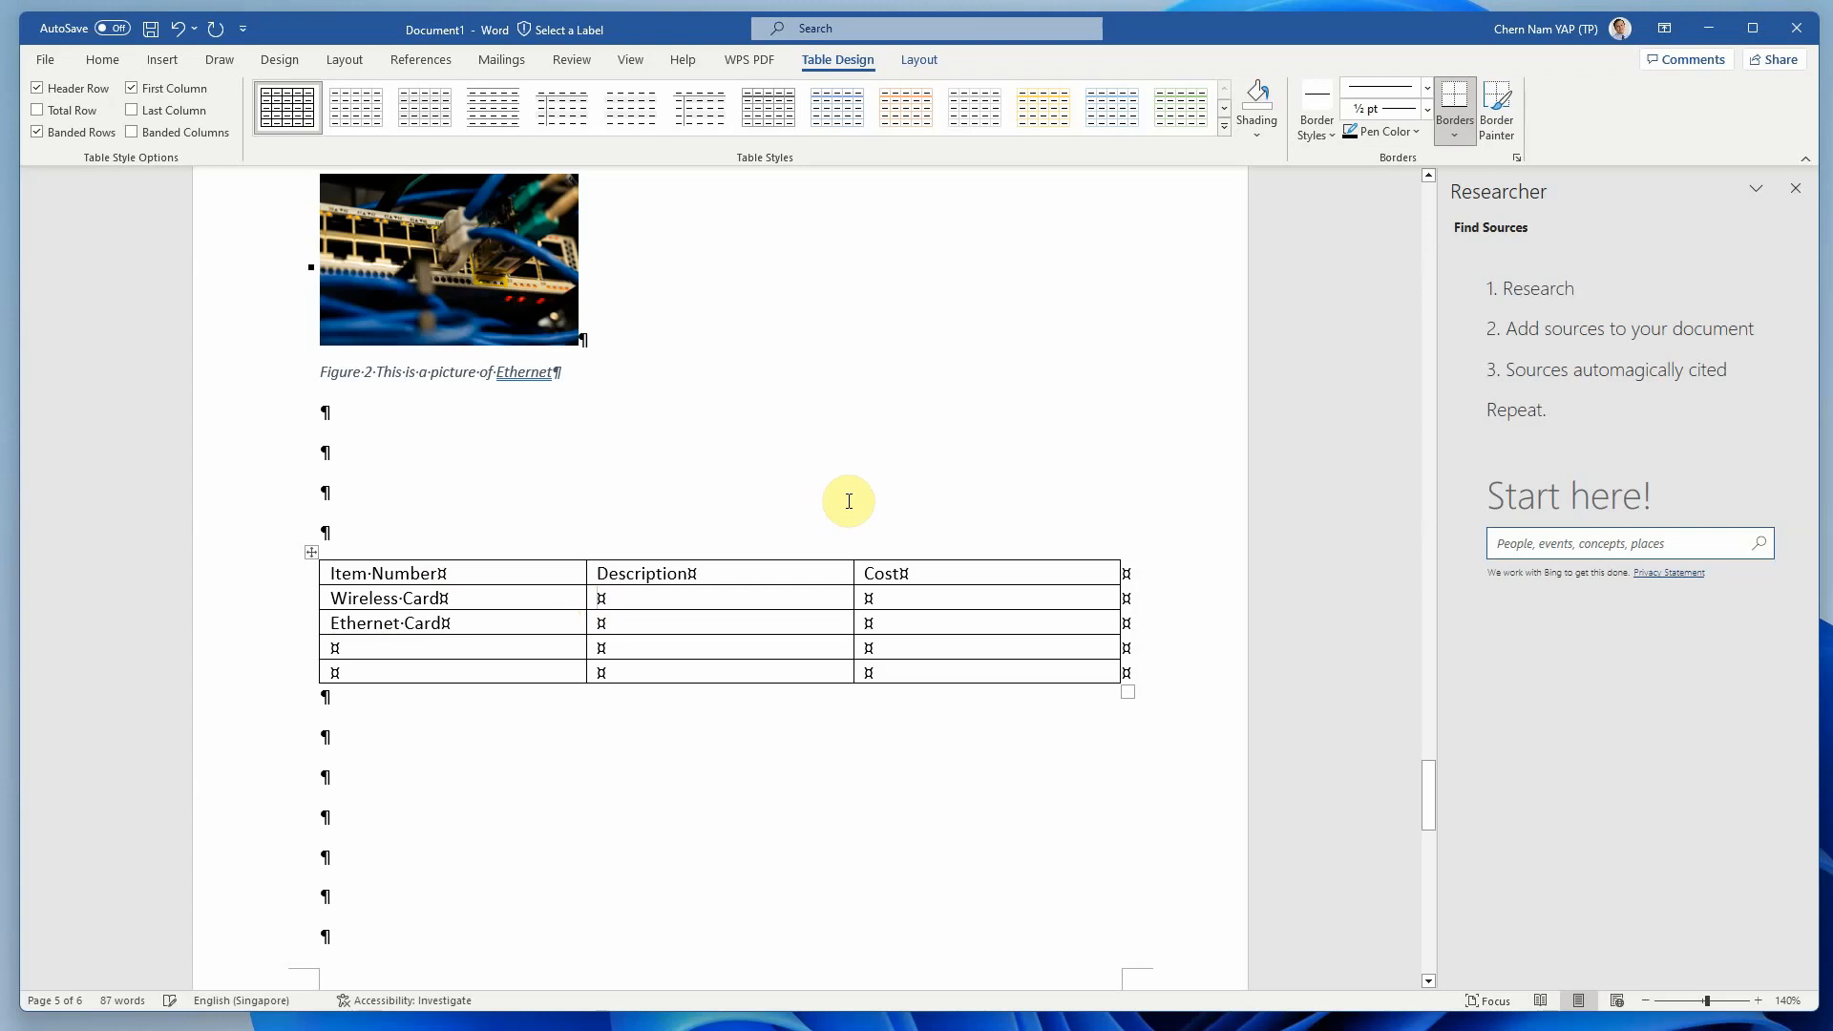
{"action": "type", "text": "For"}
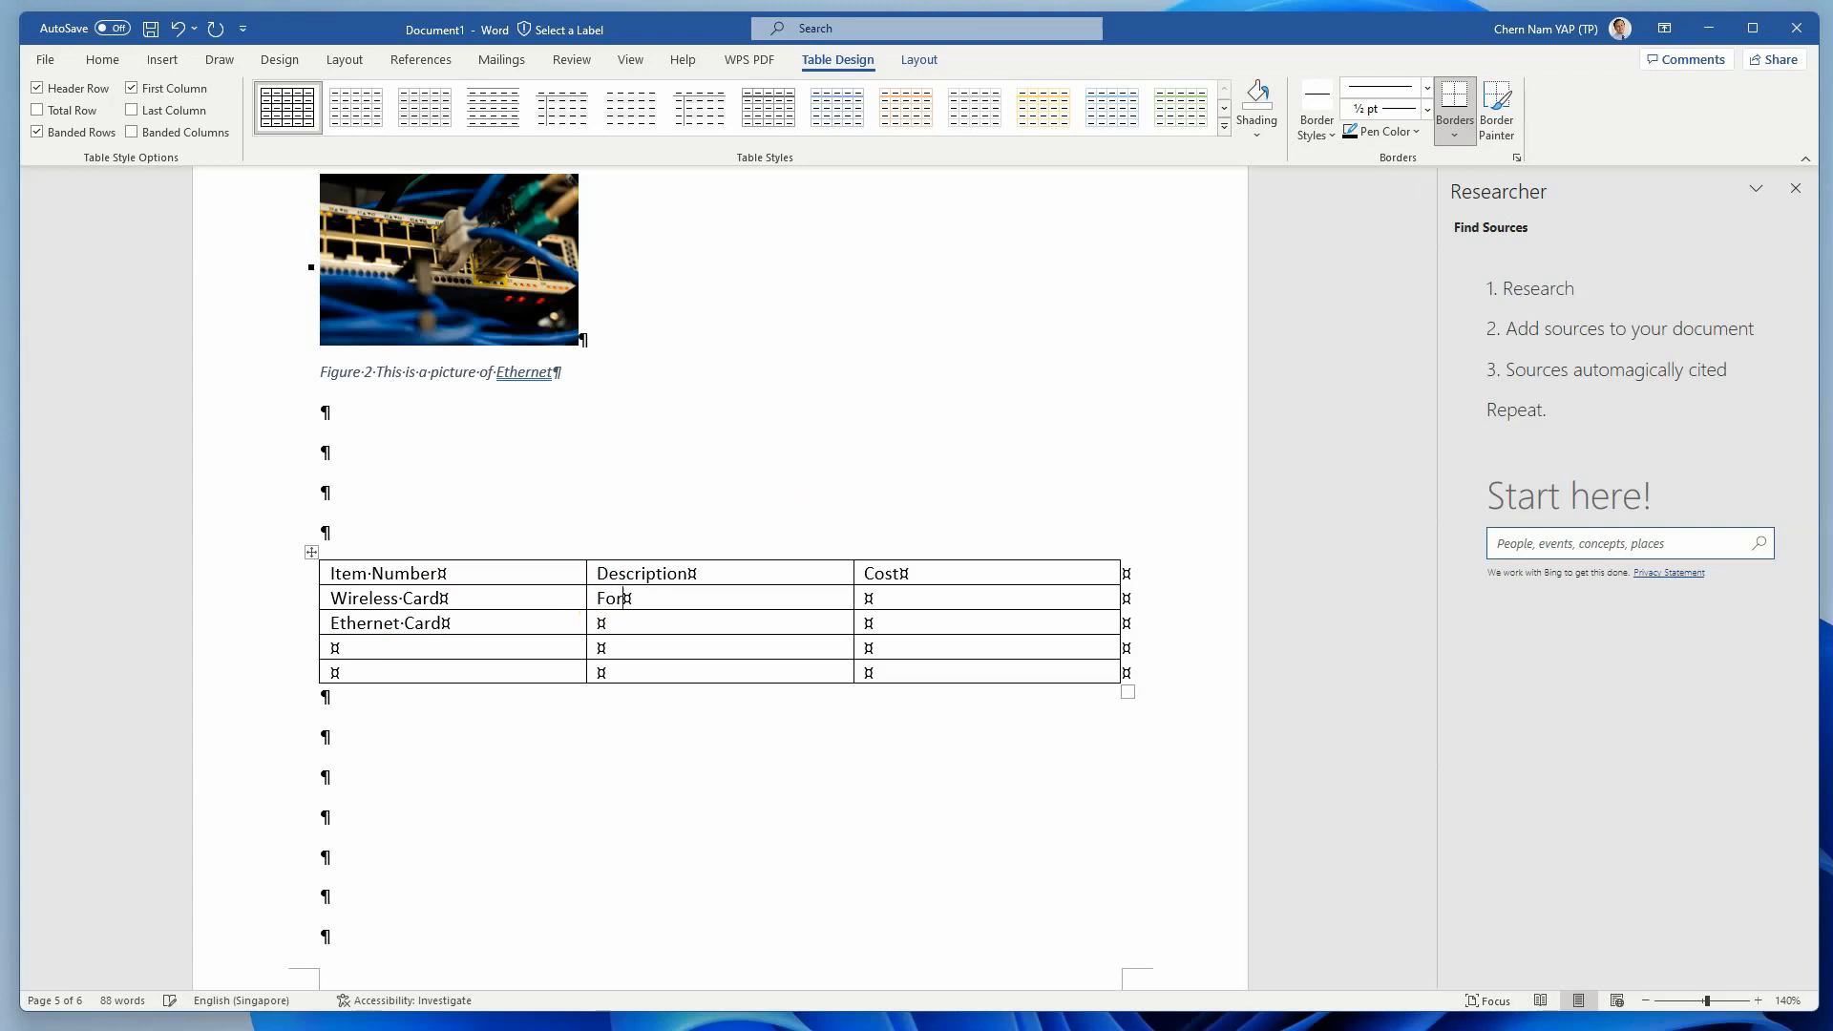
{"action": "type", "text": " Security"}
{"action": "left_click", "coordinate": [602, 623]}
{"action": "type", "text": "For Secyruty"}
Enter costs of $20 for the Wireless Card and $10 for the Ethernet Card.
{"action": "left_click", "coordinate": [867, 598]}
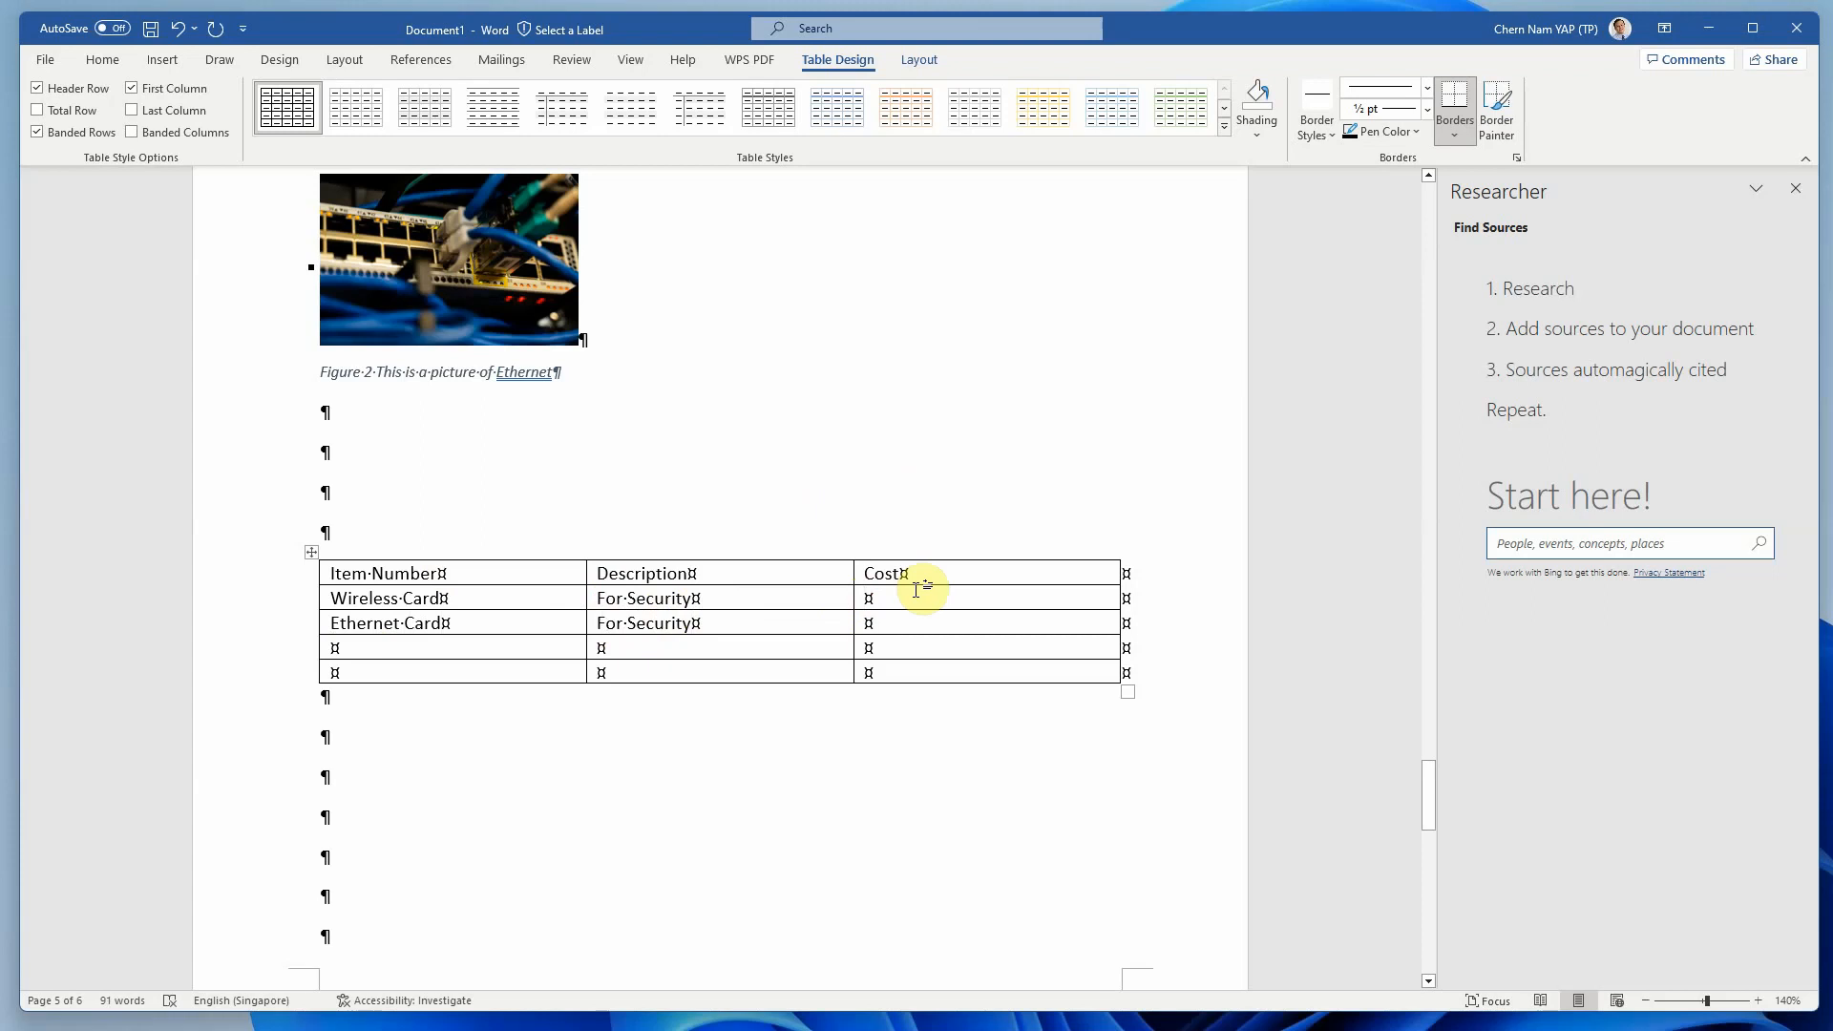
{"action": "type", "text": "$20"}
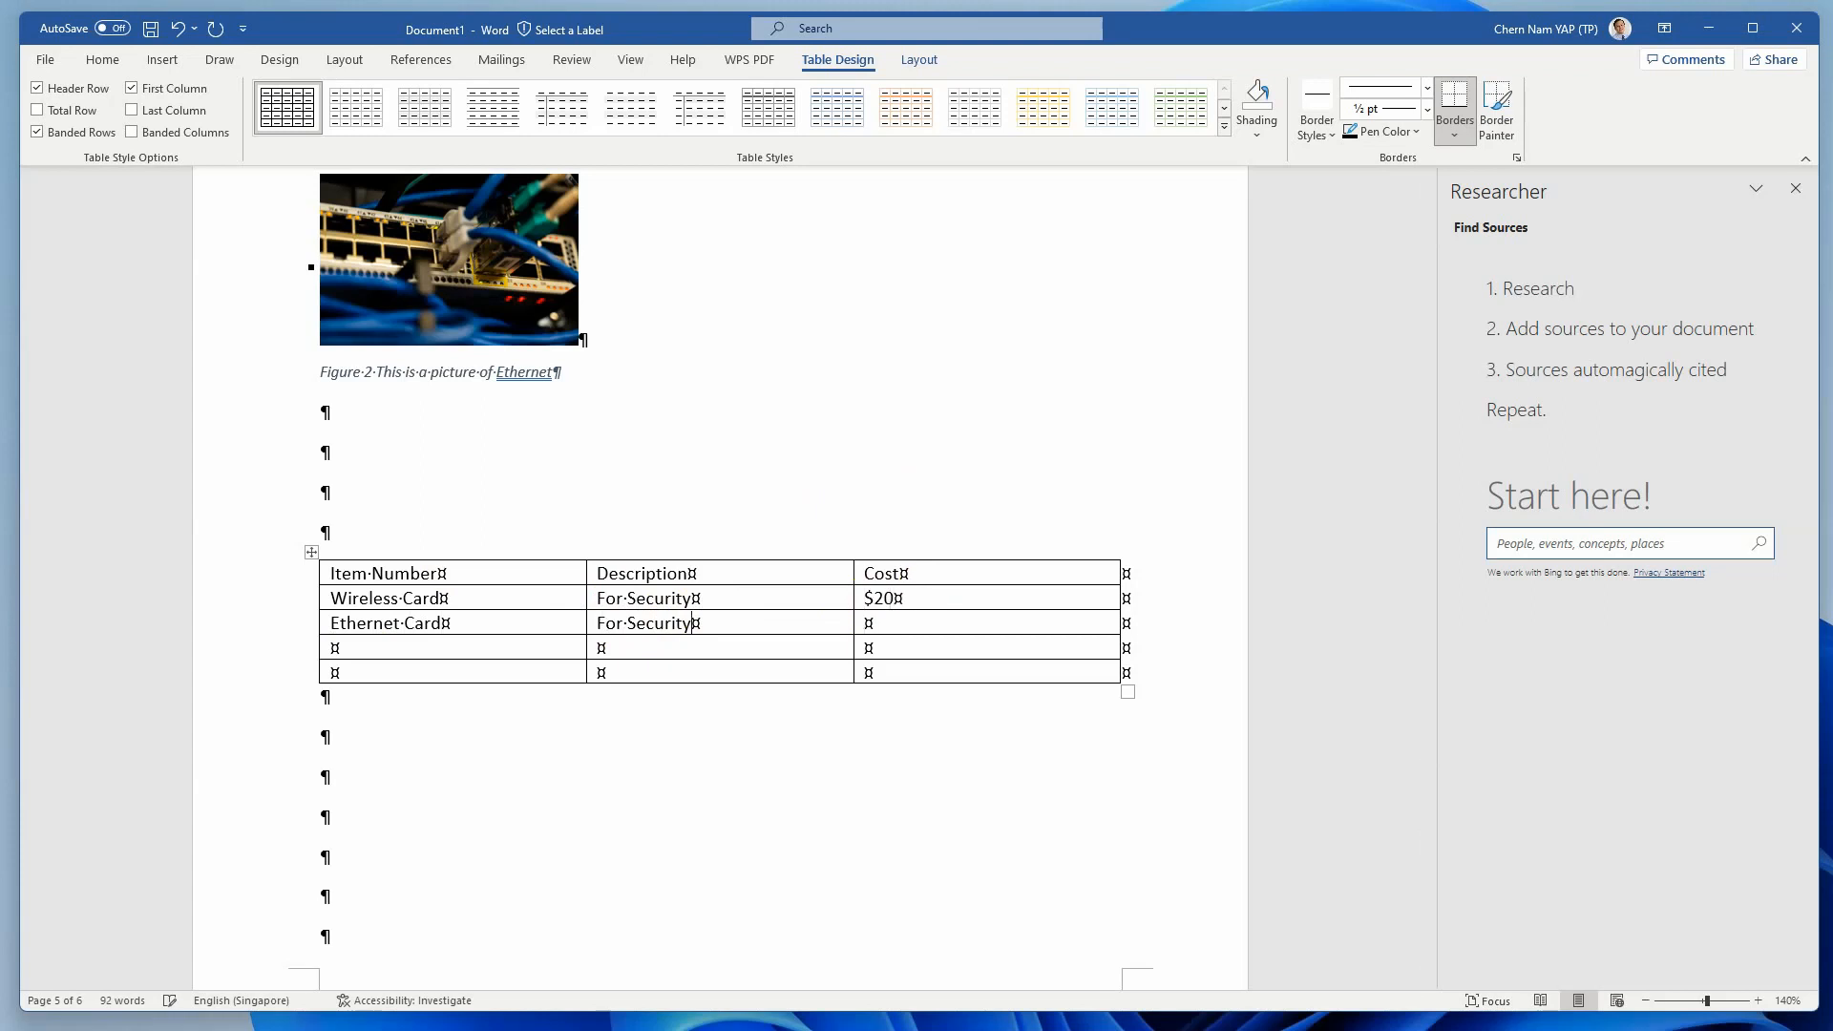
{"action": "type", "text": "$"}
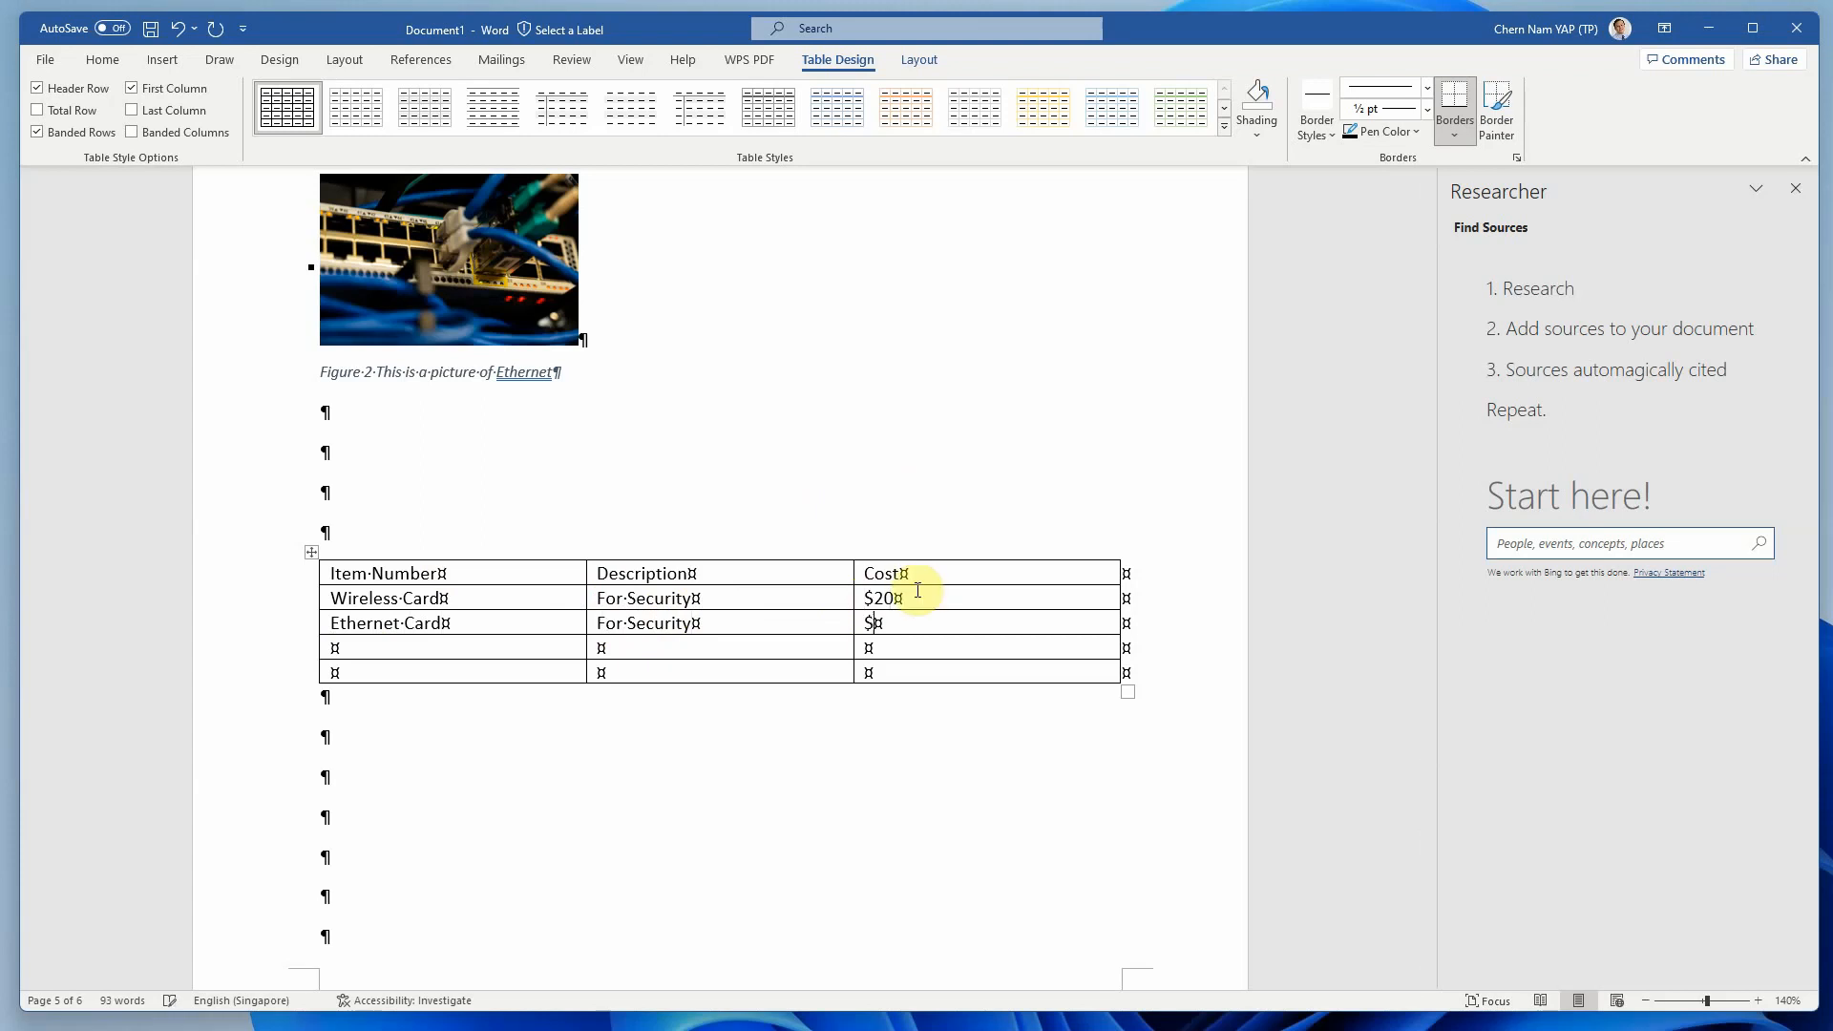
{"action": "type", "text": "10"}
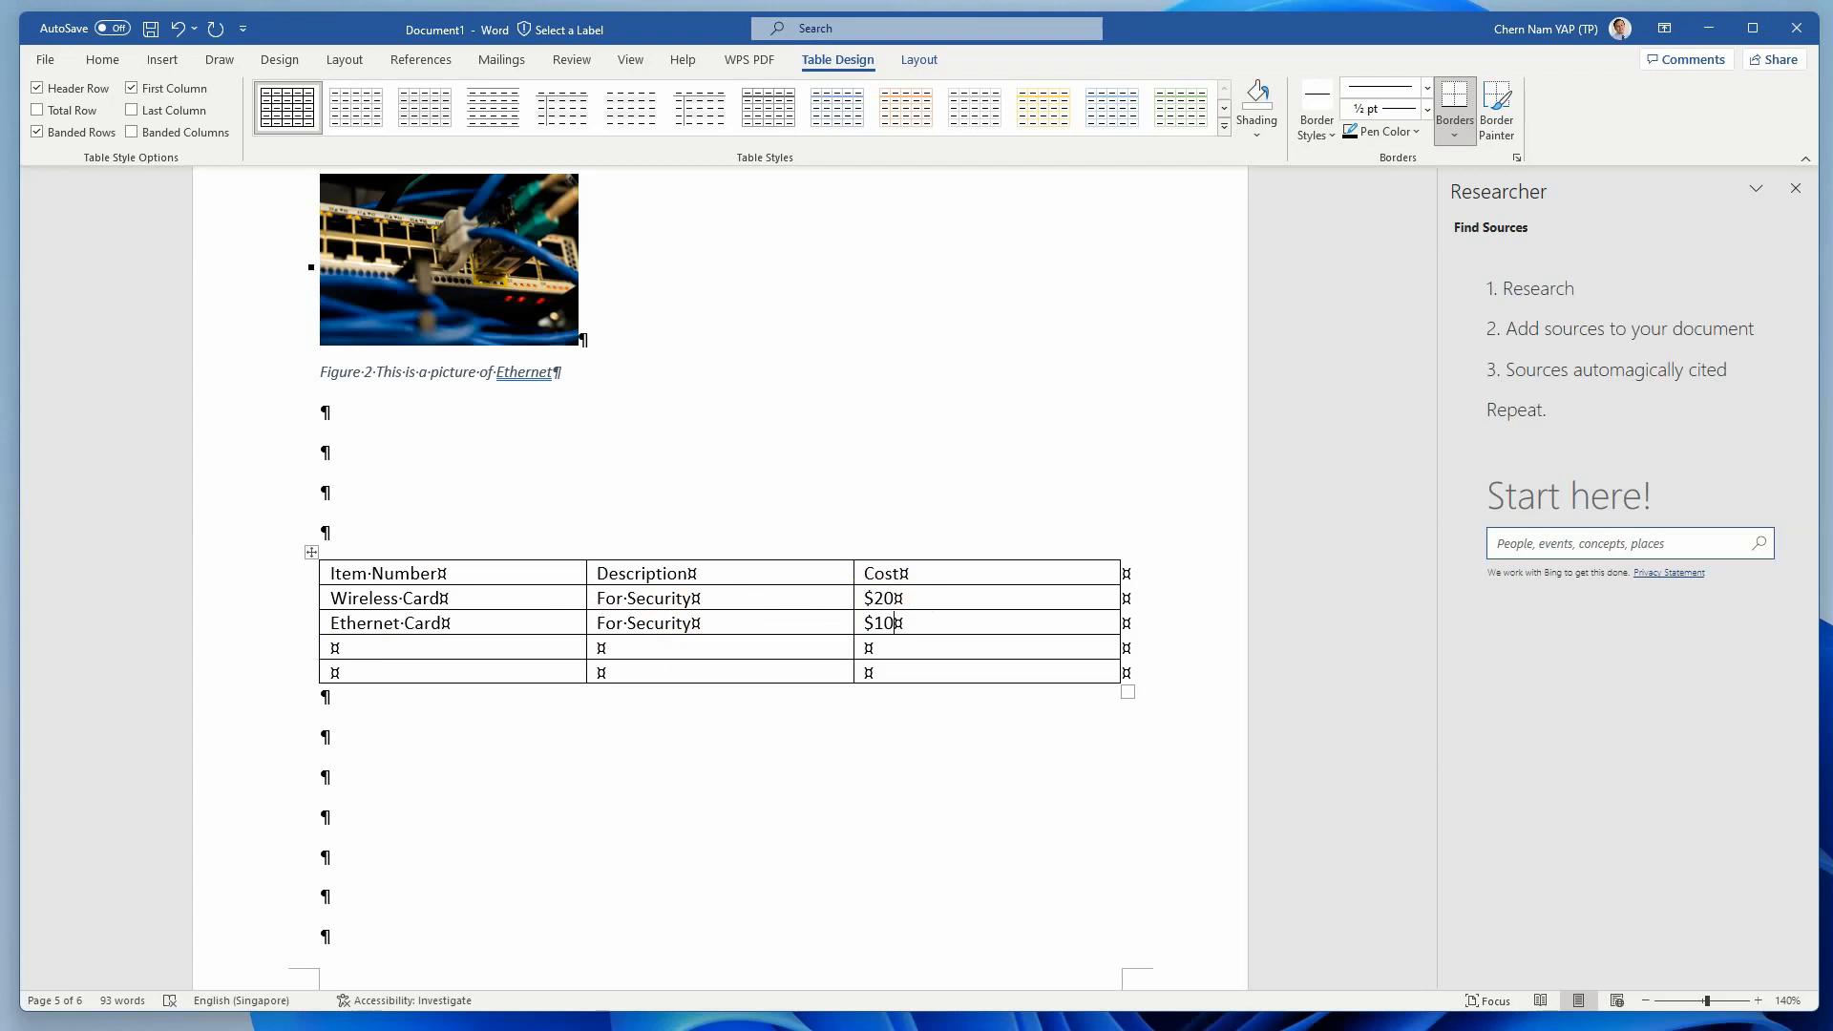
{"action": "left_click", "coordinate": [582, 767]}
Insert a caption with the label Table above the whole cost table.
{"action": "left_click_drag", "start_coordinate": [251, 580], "coordinate": [257, 704]}
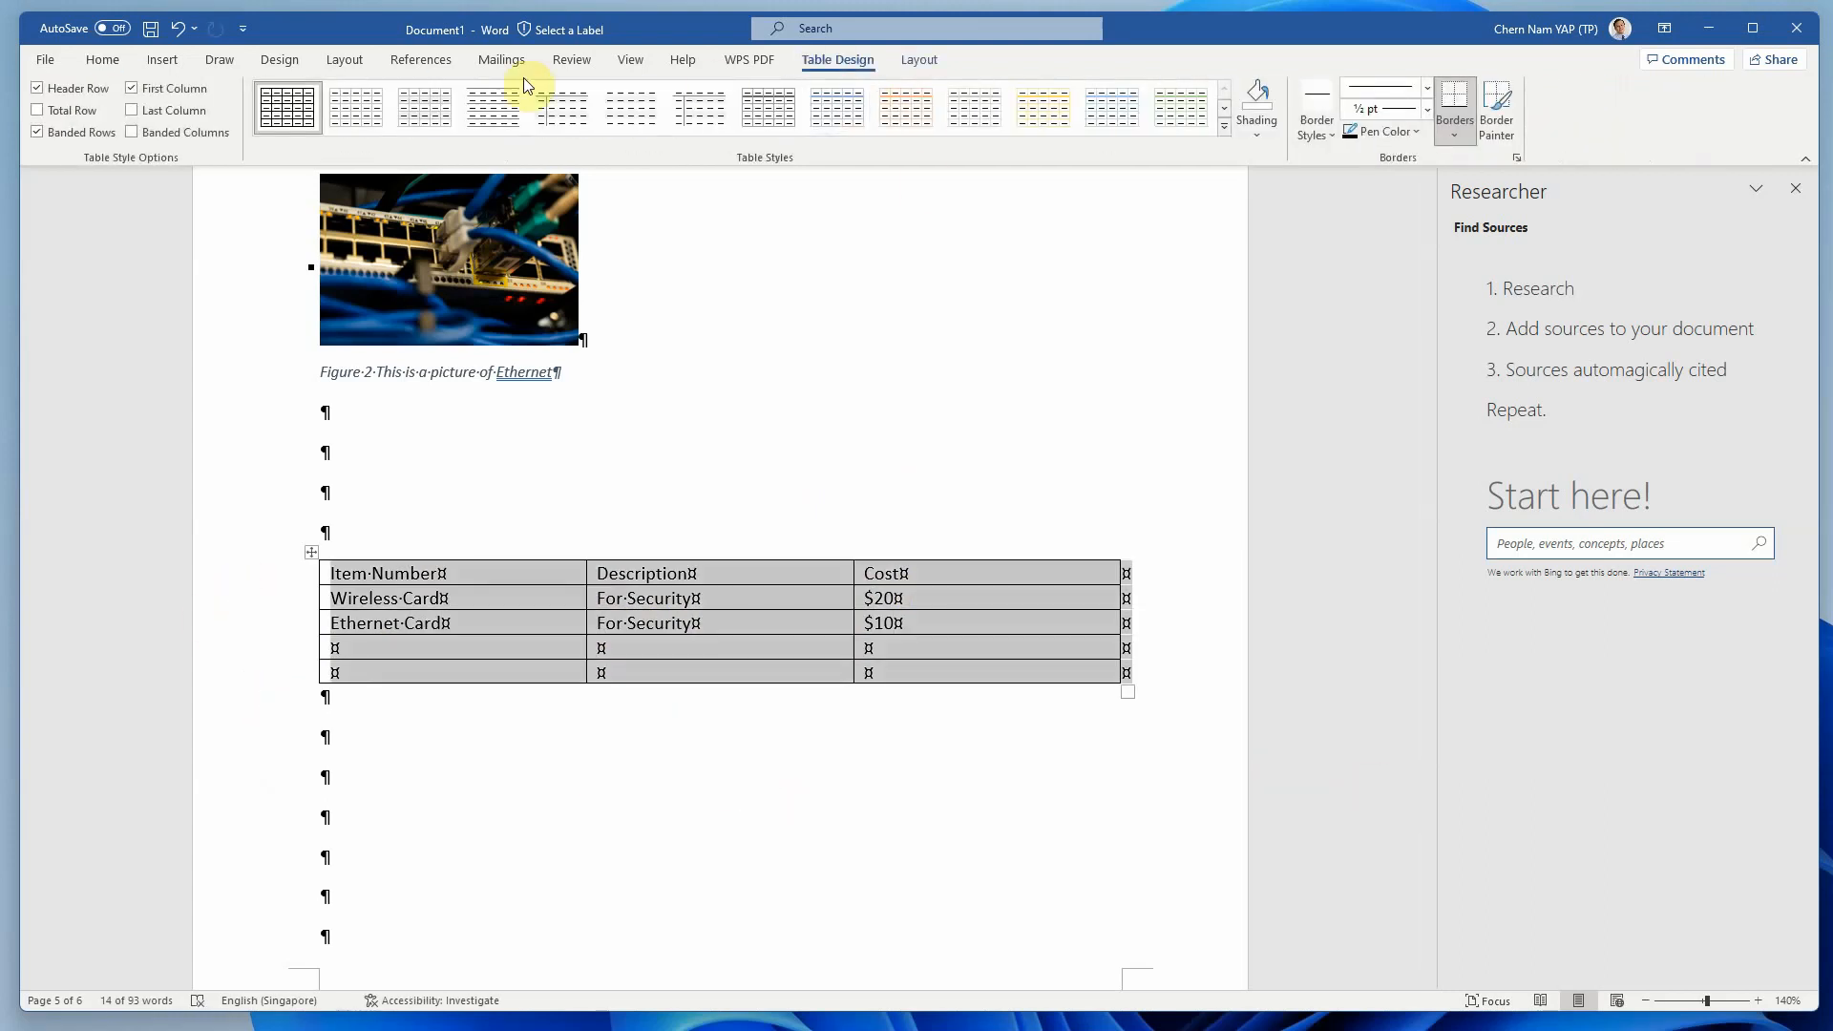
{"action": "left_click", "coordinate": [405, 63]}
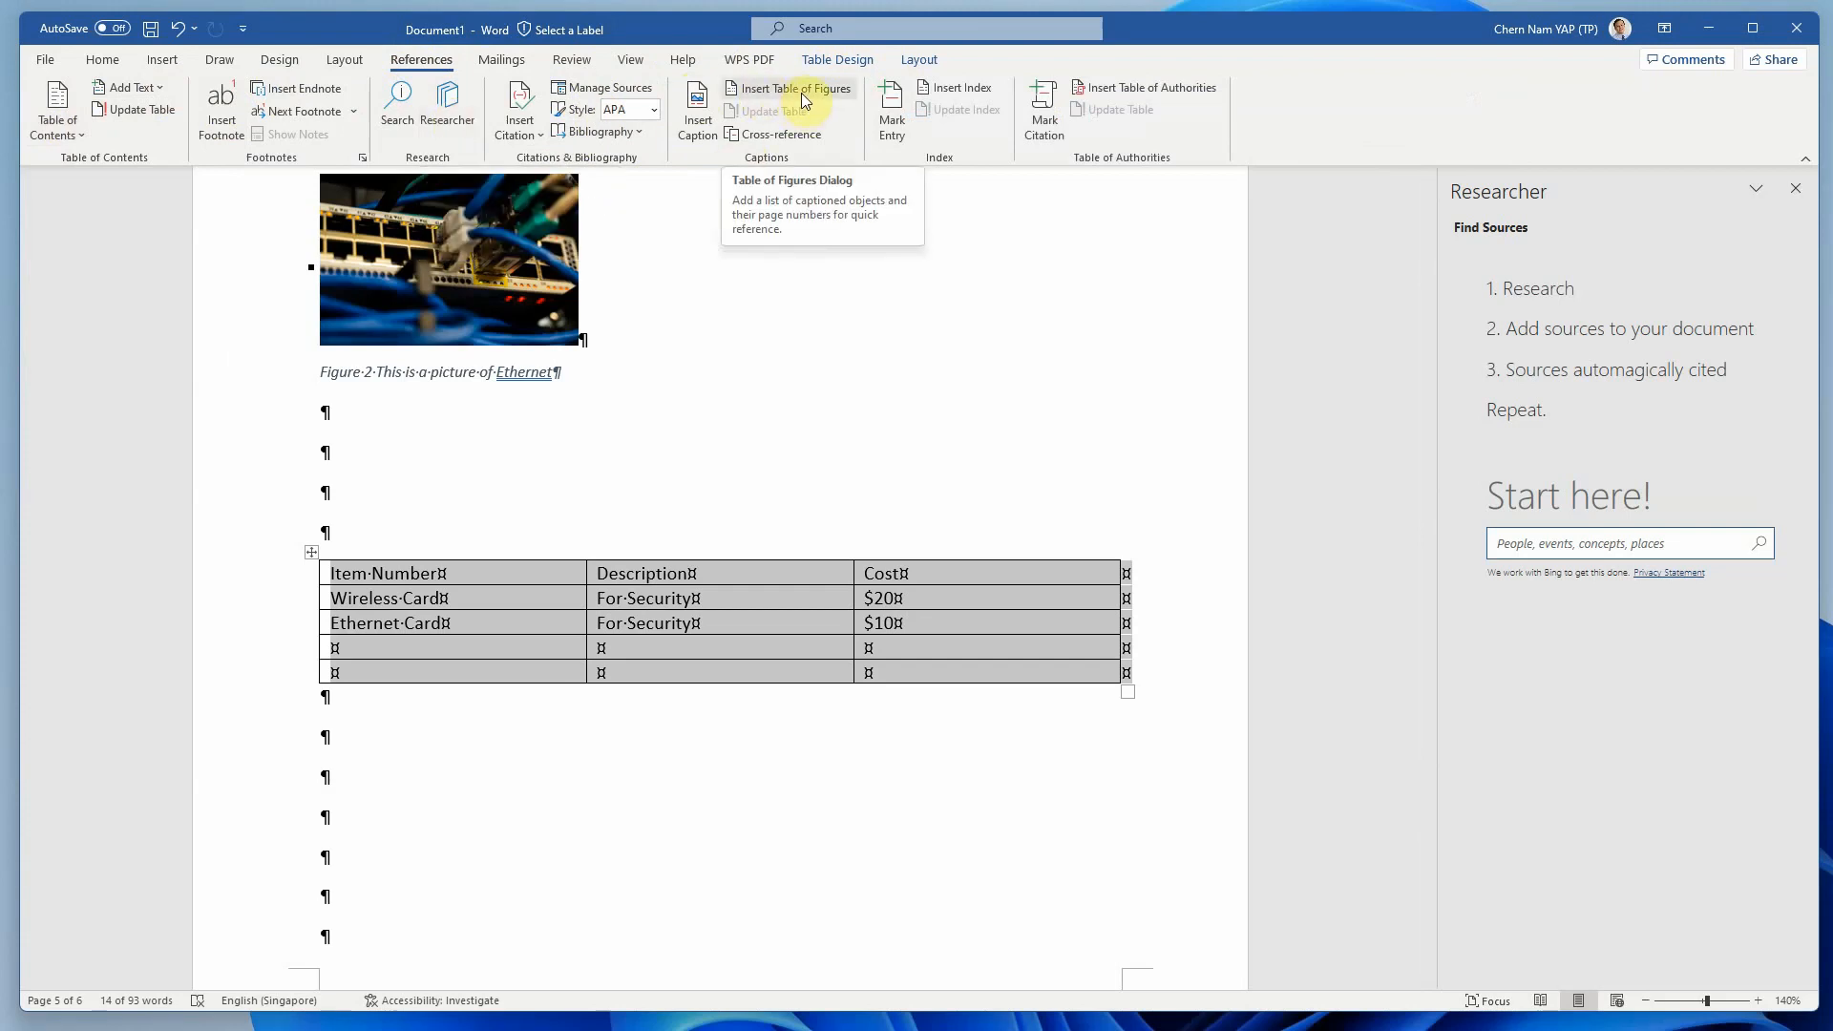
{"action": "left_click", "coordinate": [710, 140]}
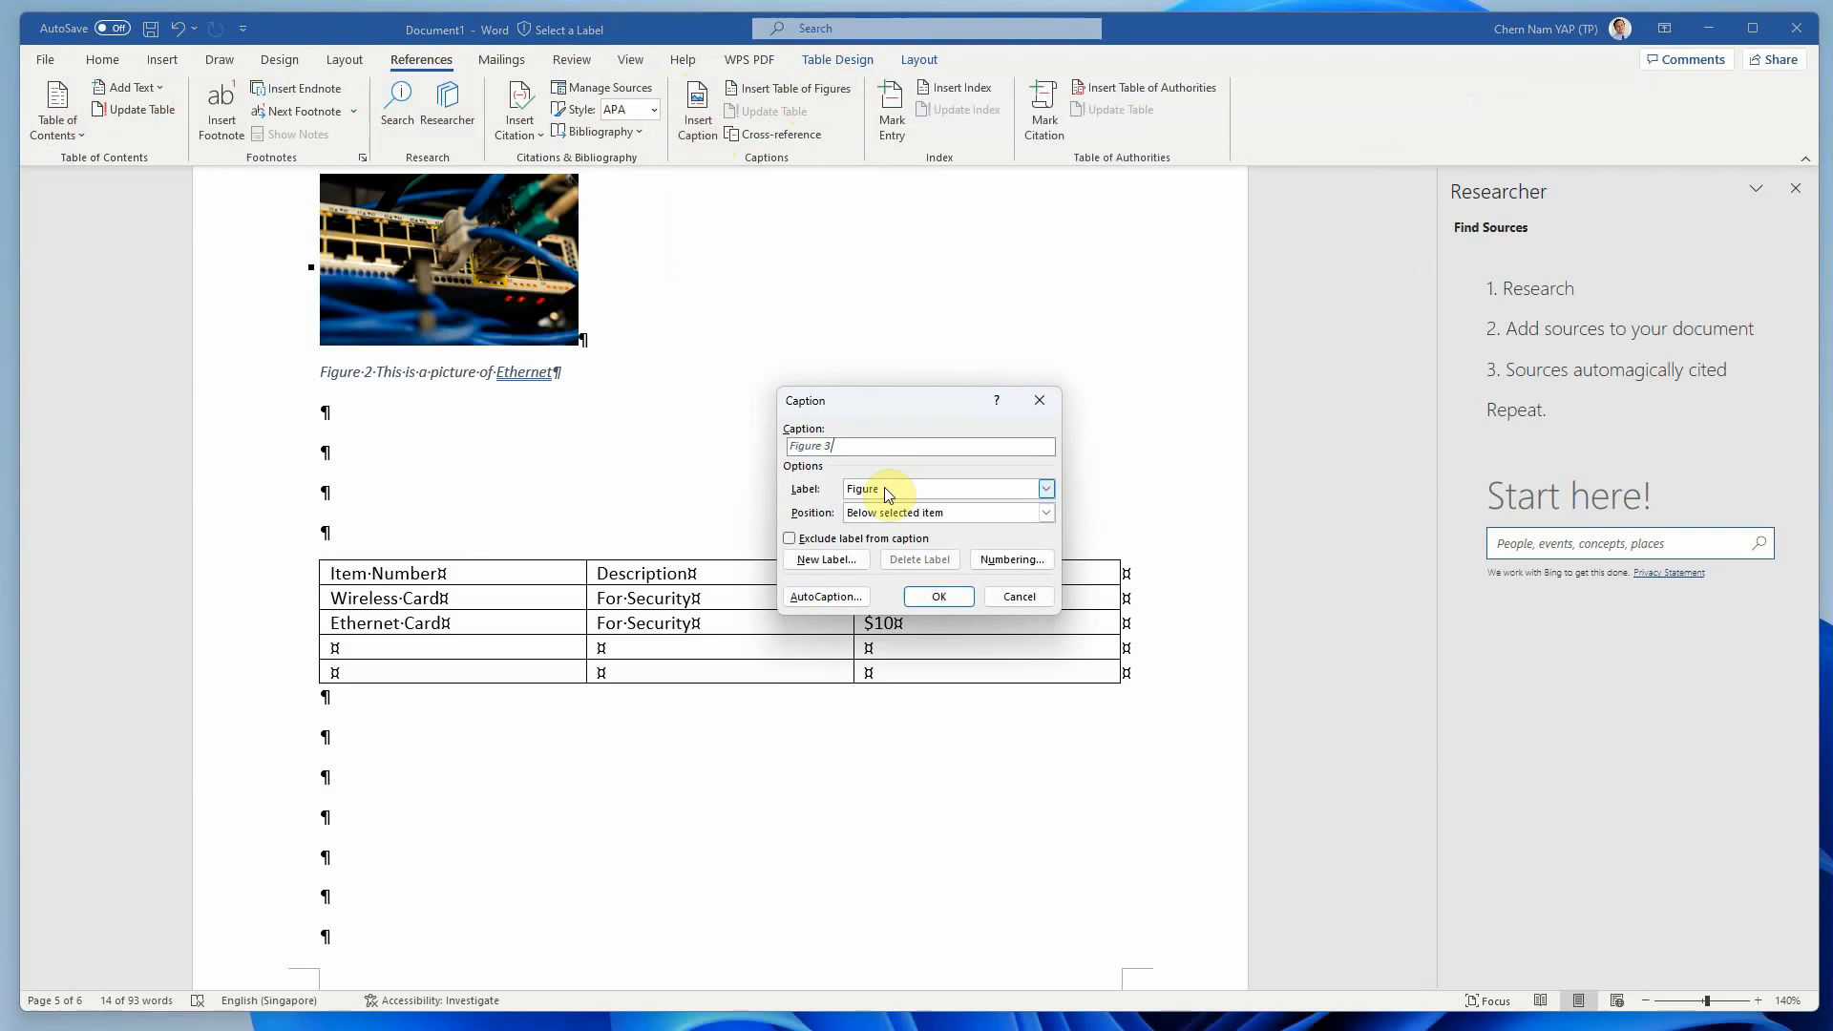
{"action": "left_click", "coordinate": [1046, 489]}
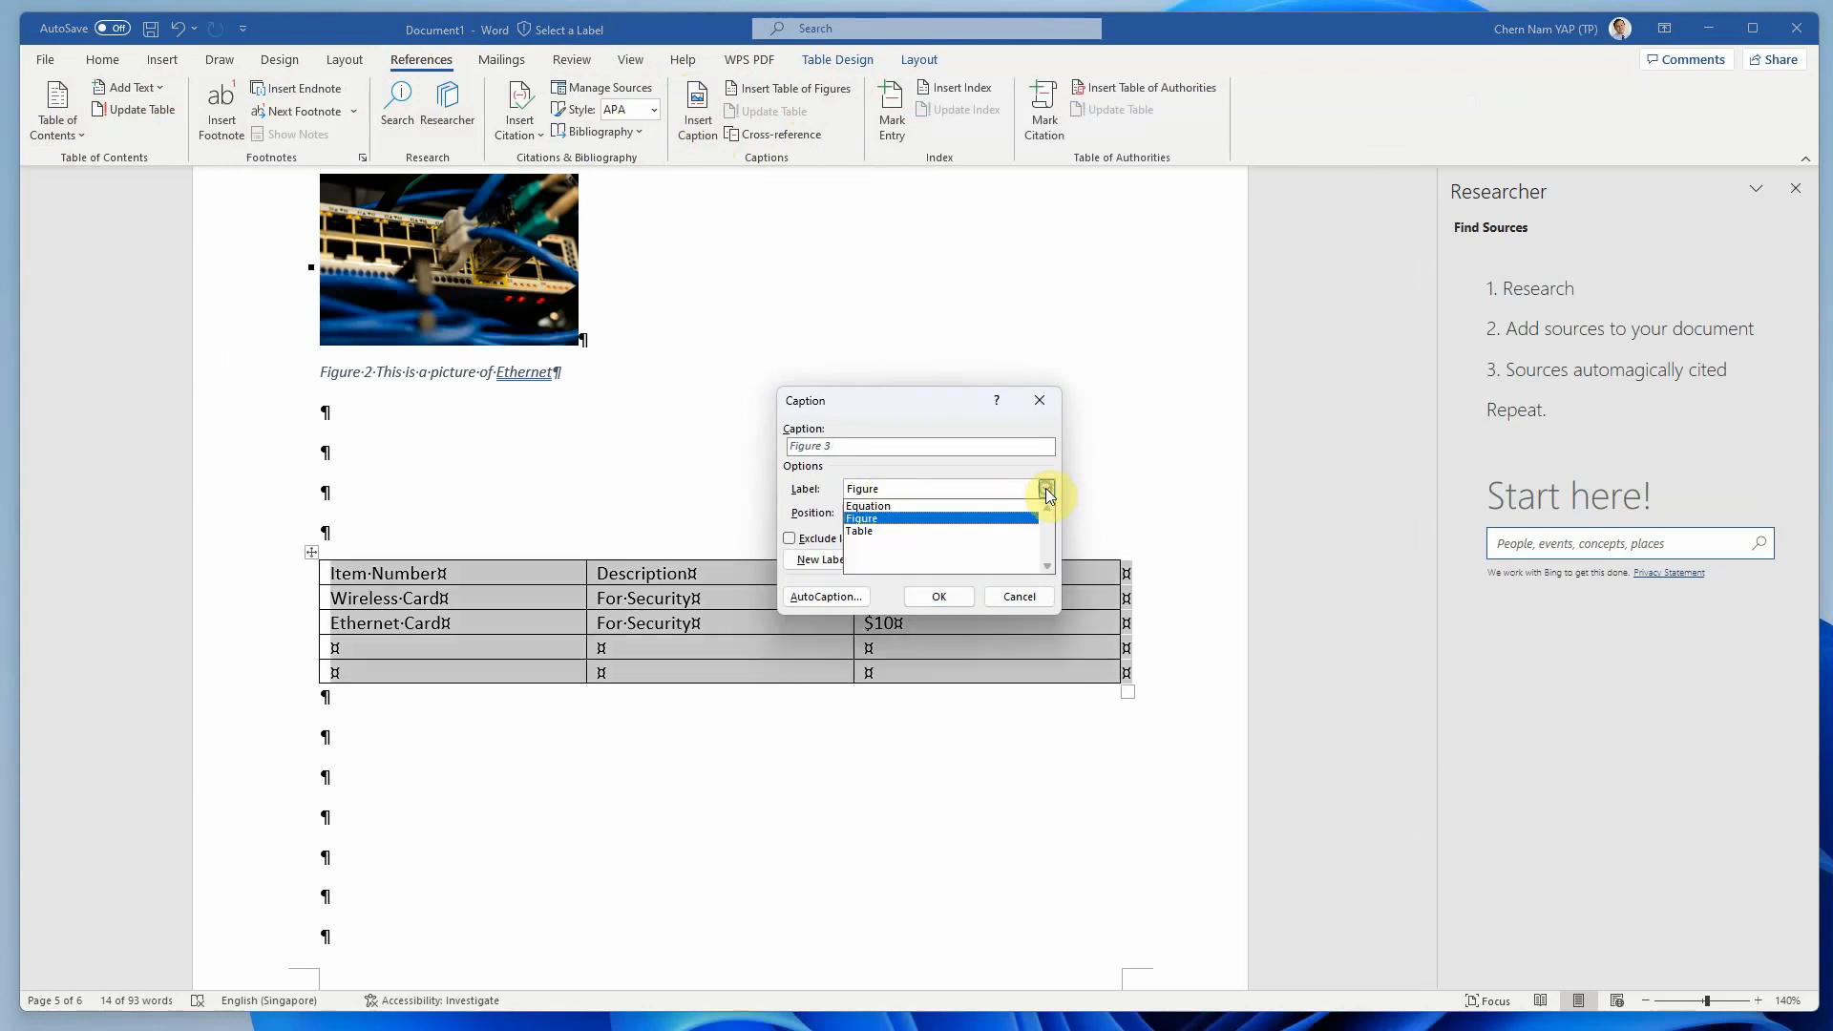
{"action": "left_click", "coordinate": [925, 531]}
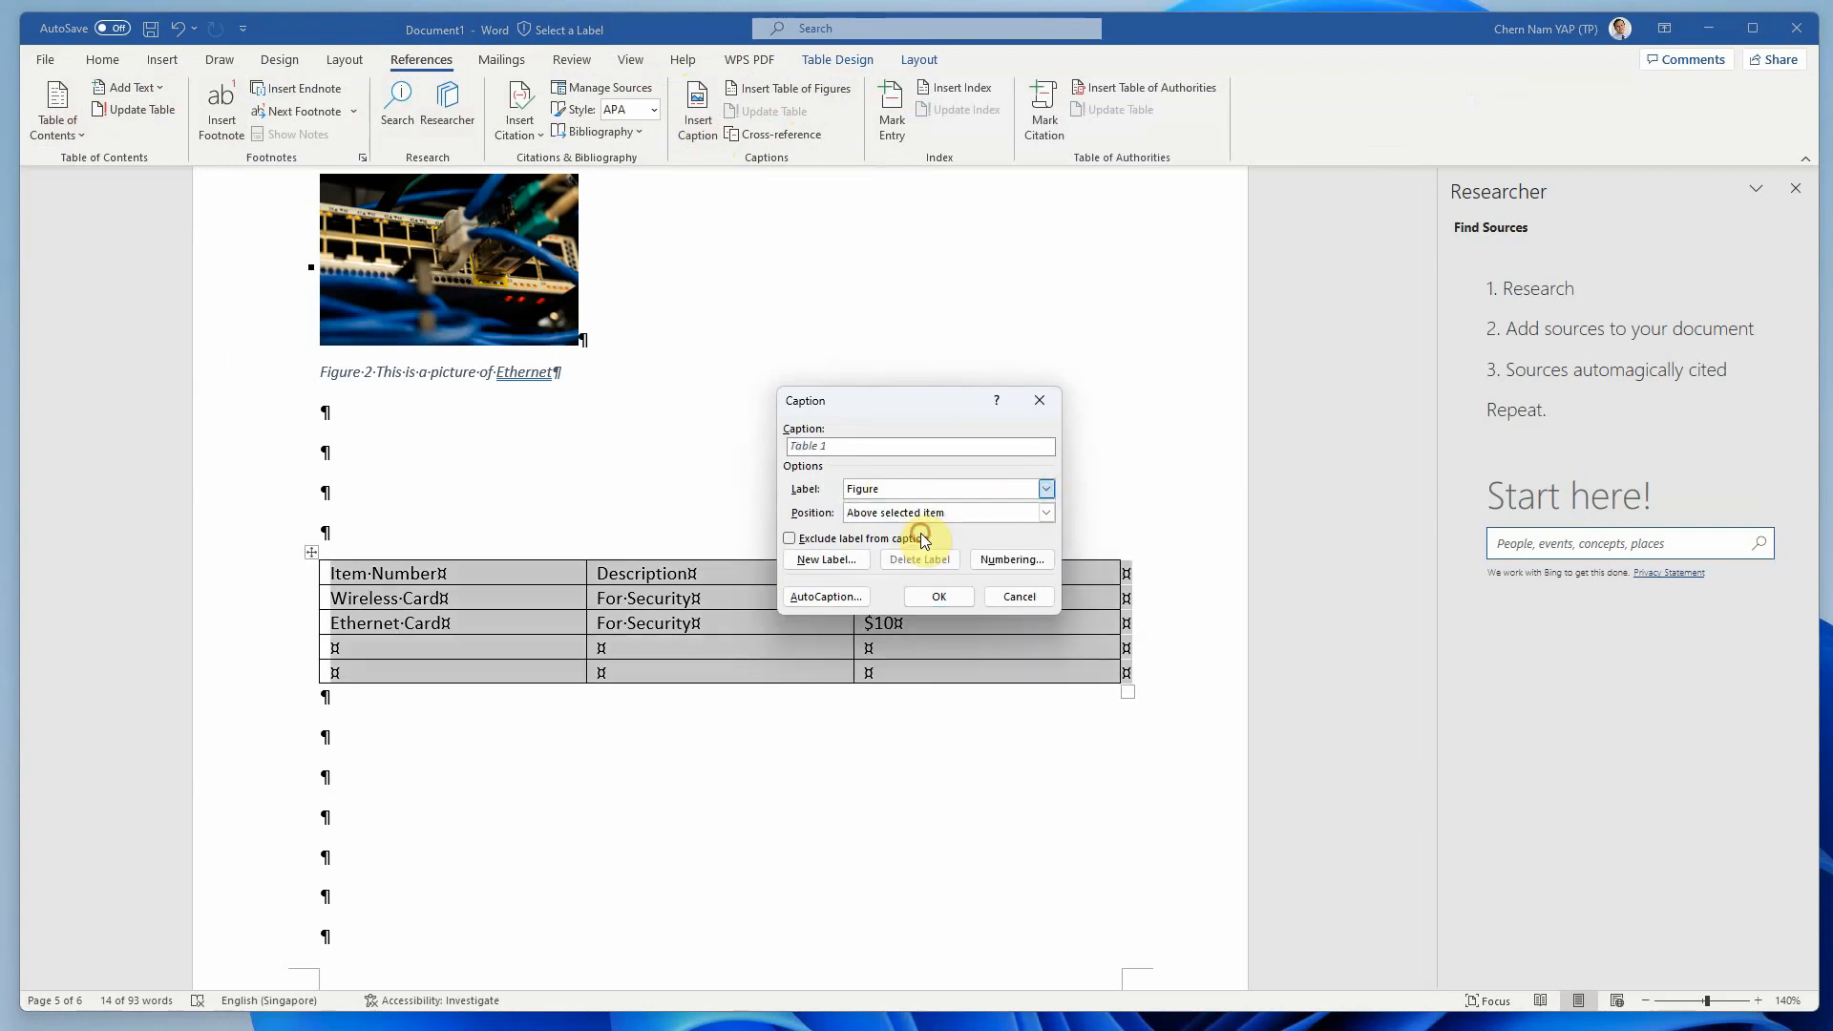
{"action": "left_click", "coordinate": [939, 598]}
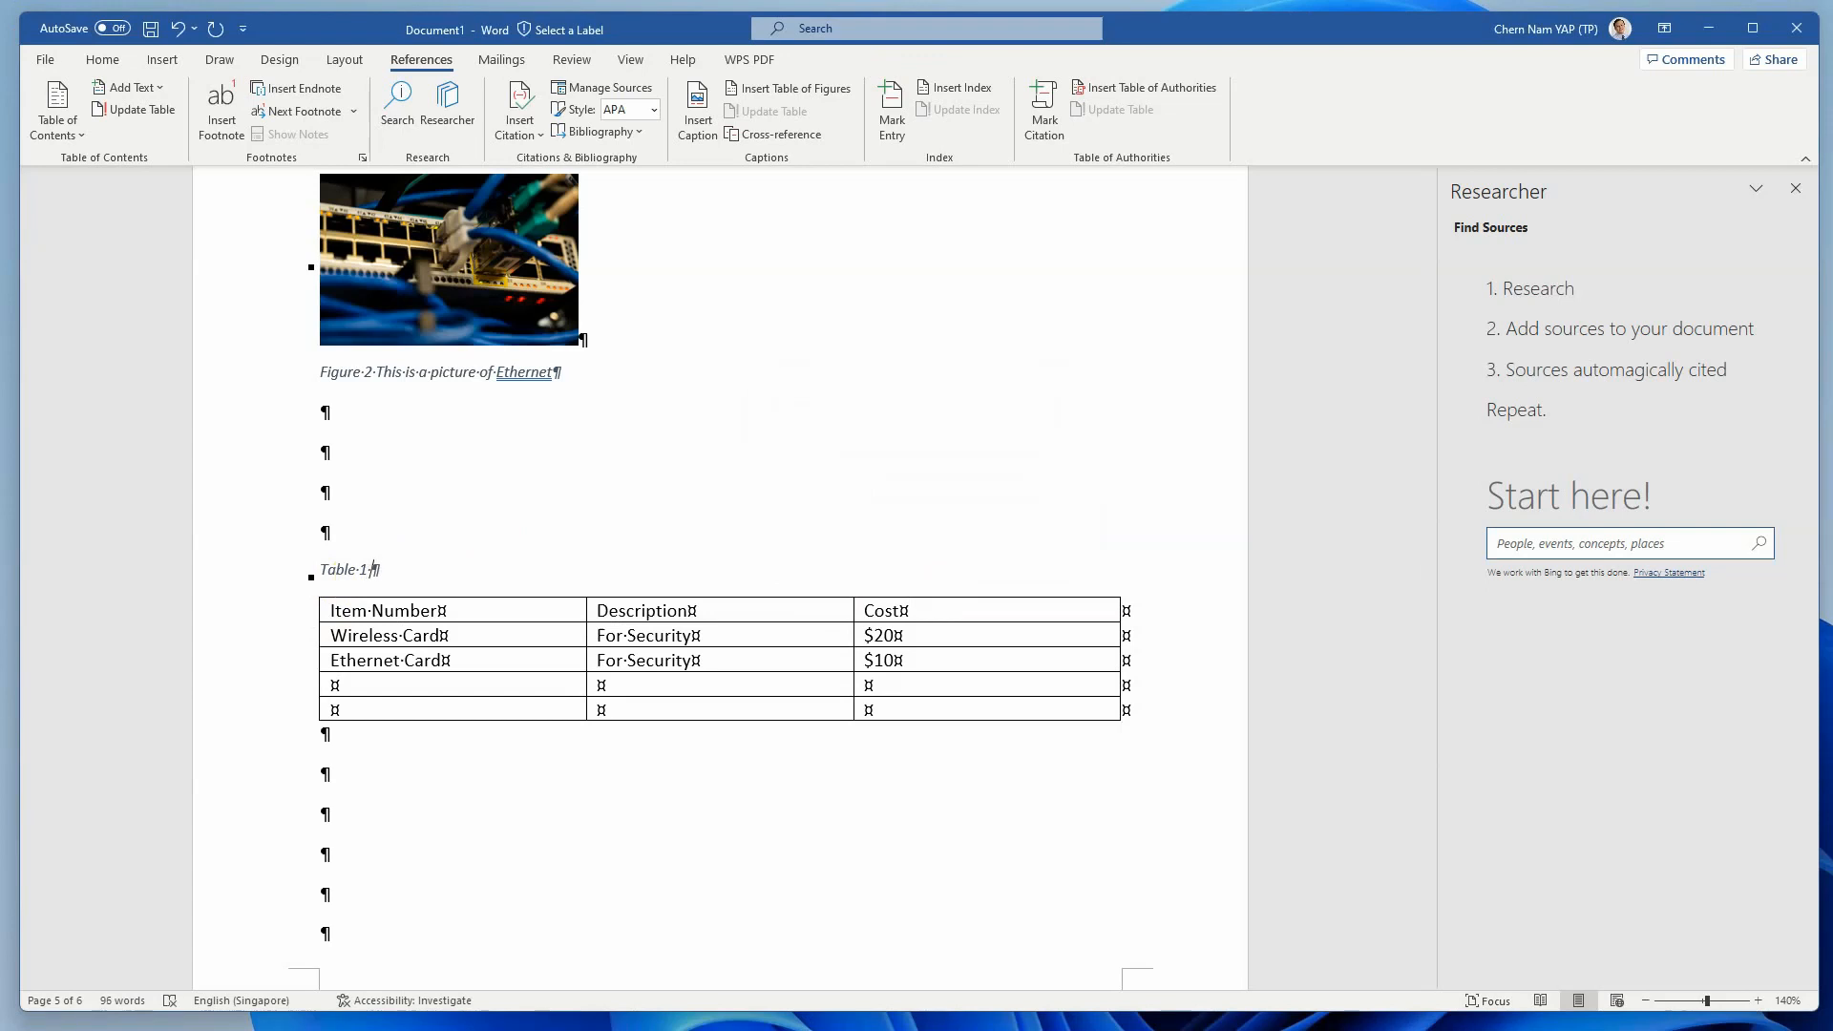
Add the text "This is a Table of the Costing" after the table caption's number.
{"action": "left_click", "coordinate": [495, 538]}
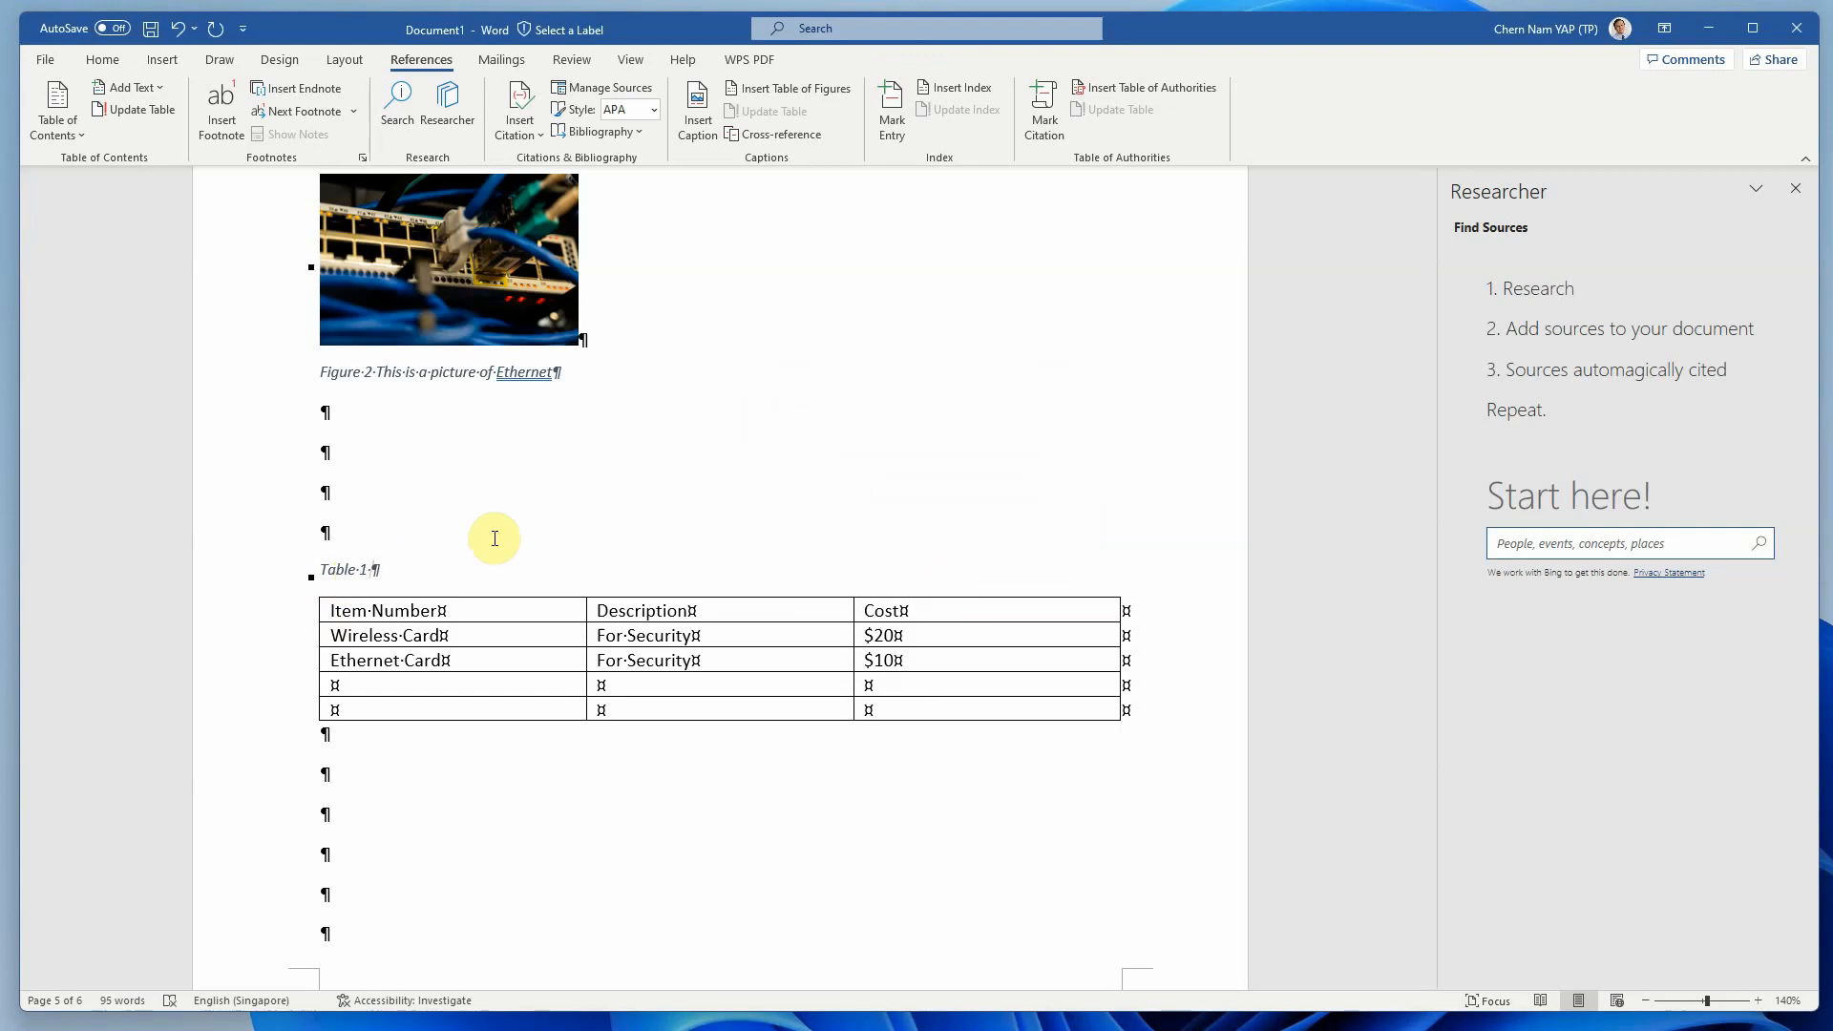
{"action": "type", "text": "hu"}
{"action": "type", "text": "This i"}
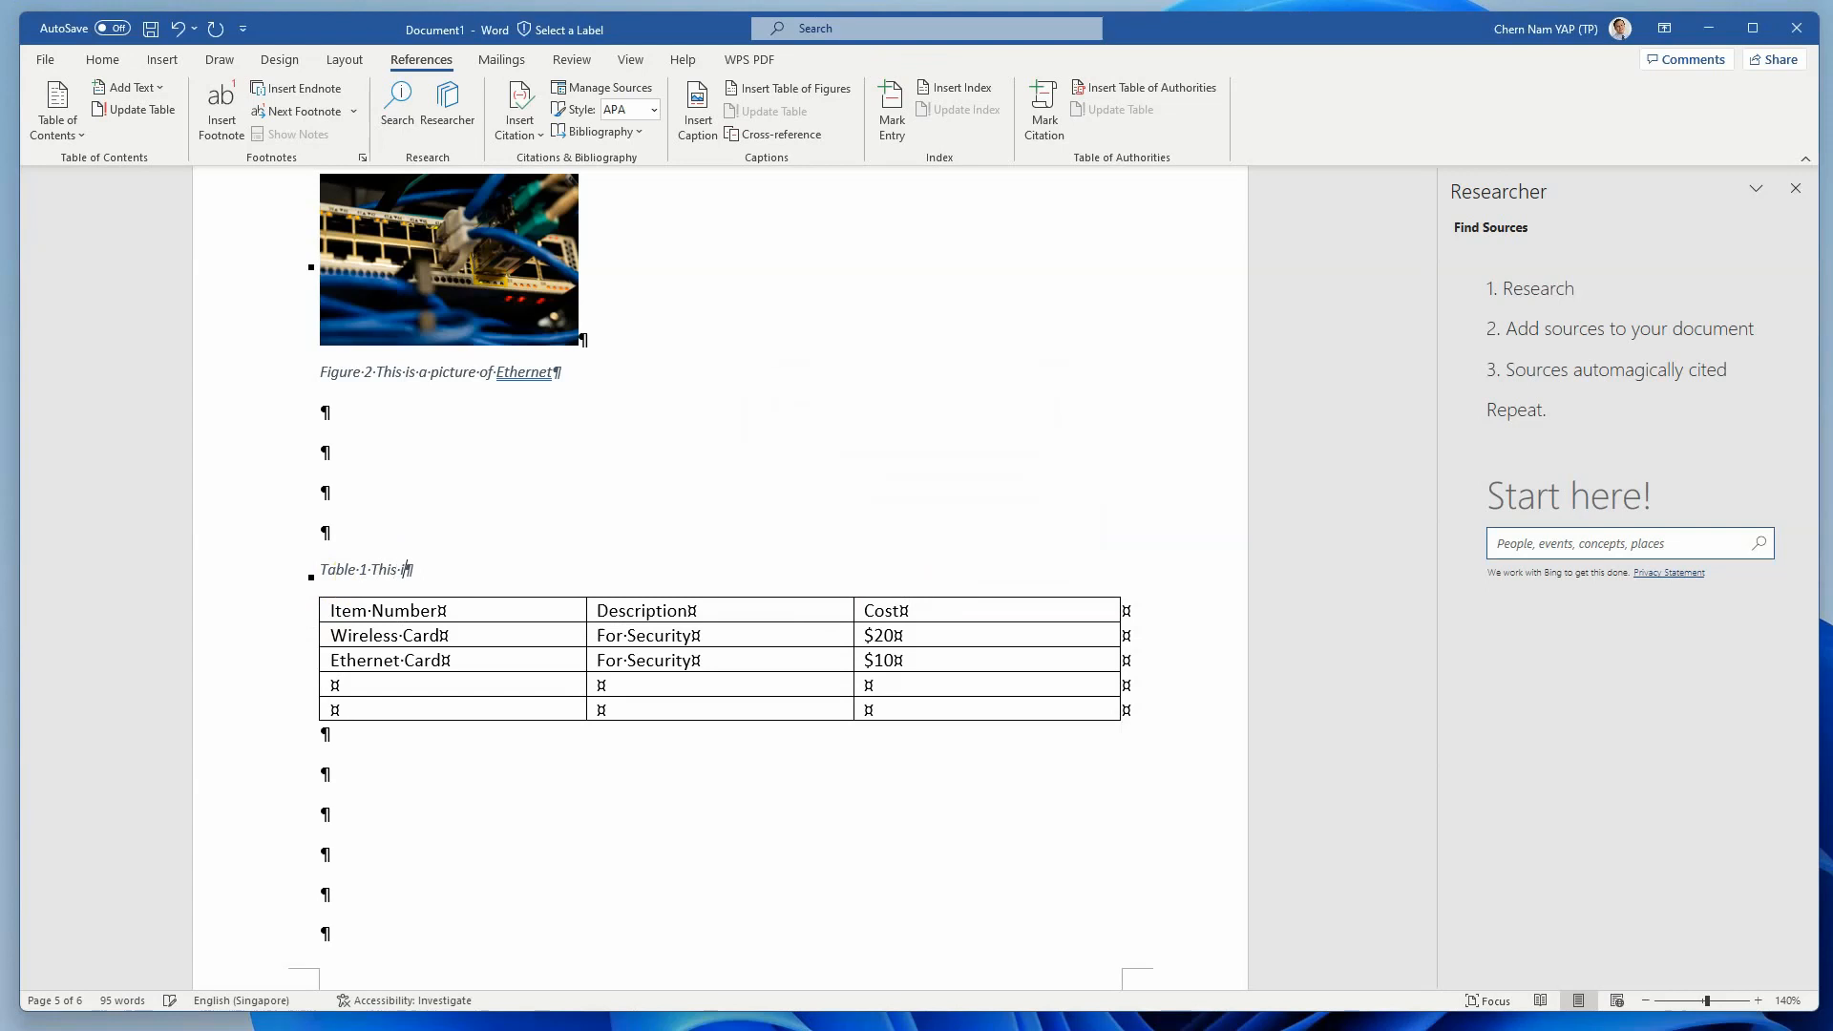
{"action": "type", "text": "s a Table of the Costing"}
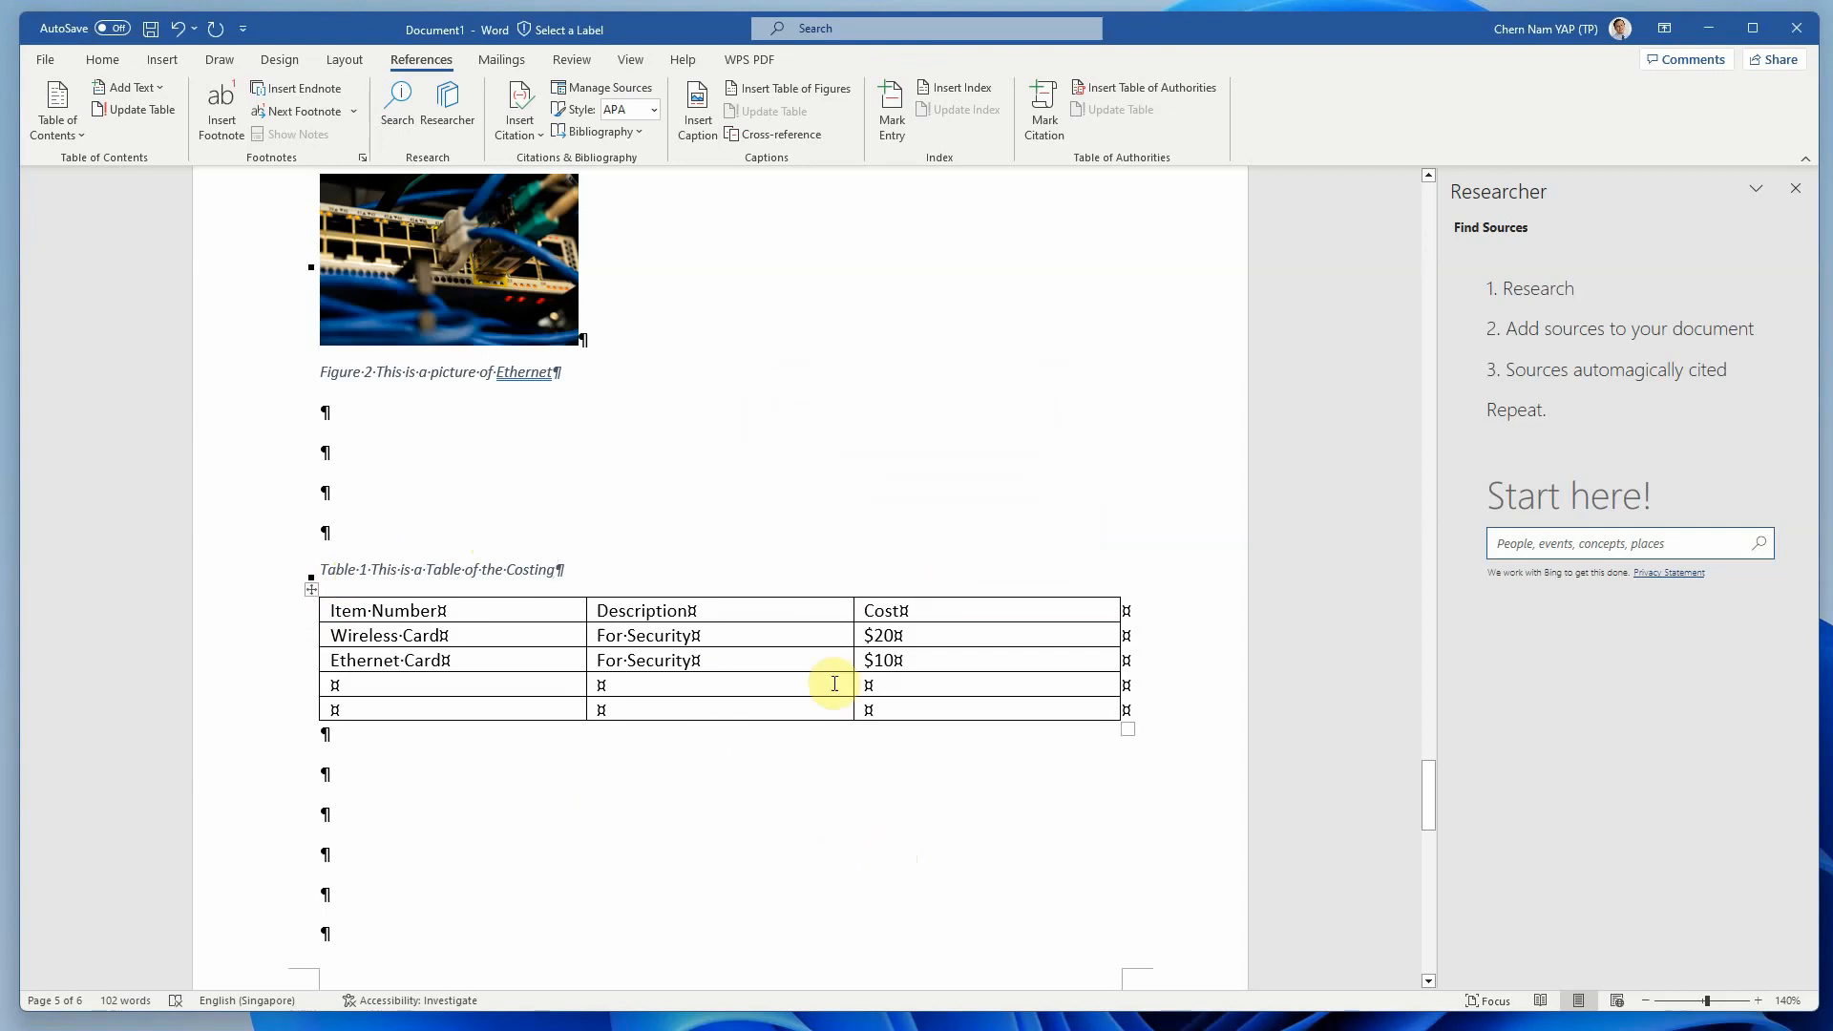
Add blank lines above the Introduction heading to make room at the beginning of its page.
{"action": "scroll", "coordinate": [816, 687], "scroll_direction": "up", "scroll_amount": 6}
{"action": "scroll", "coordinate": [807, 714], "scroll_direction": "up", "scroll_amount": 20}
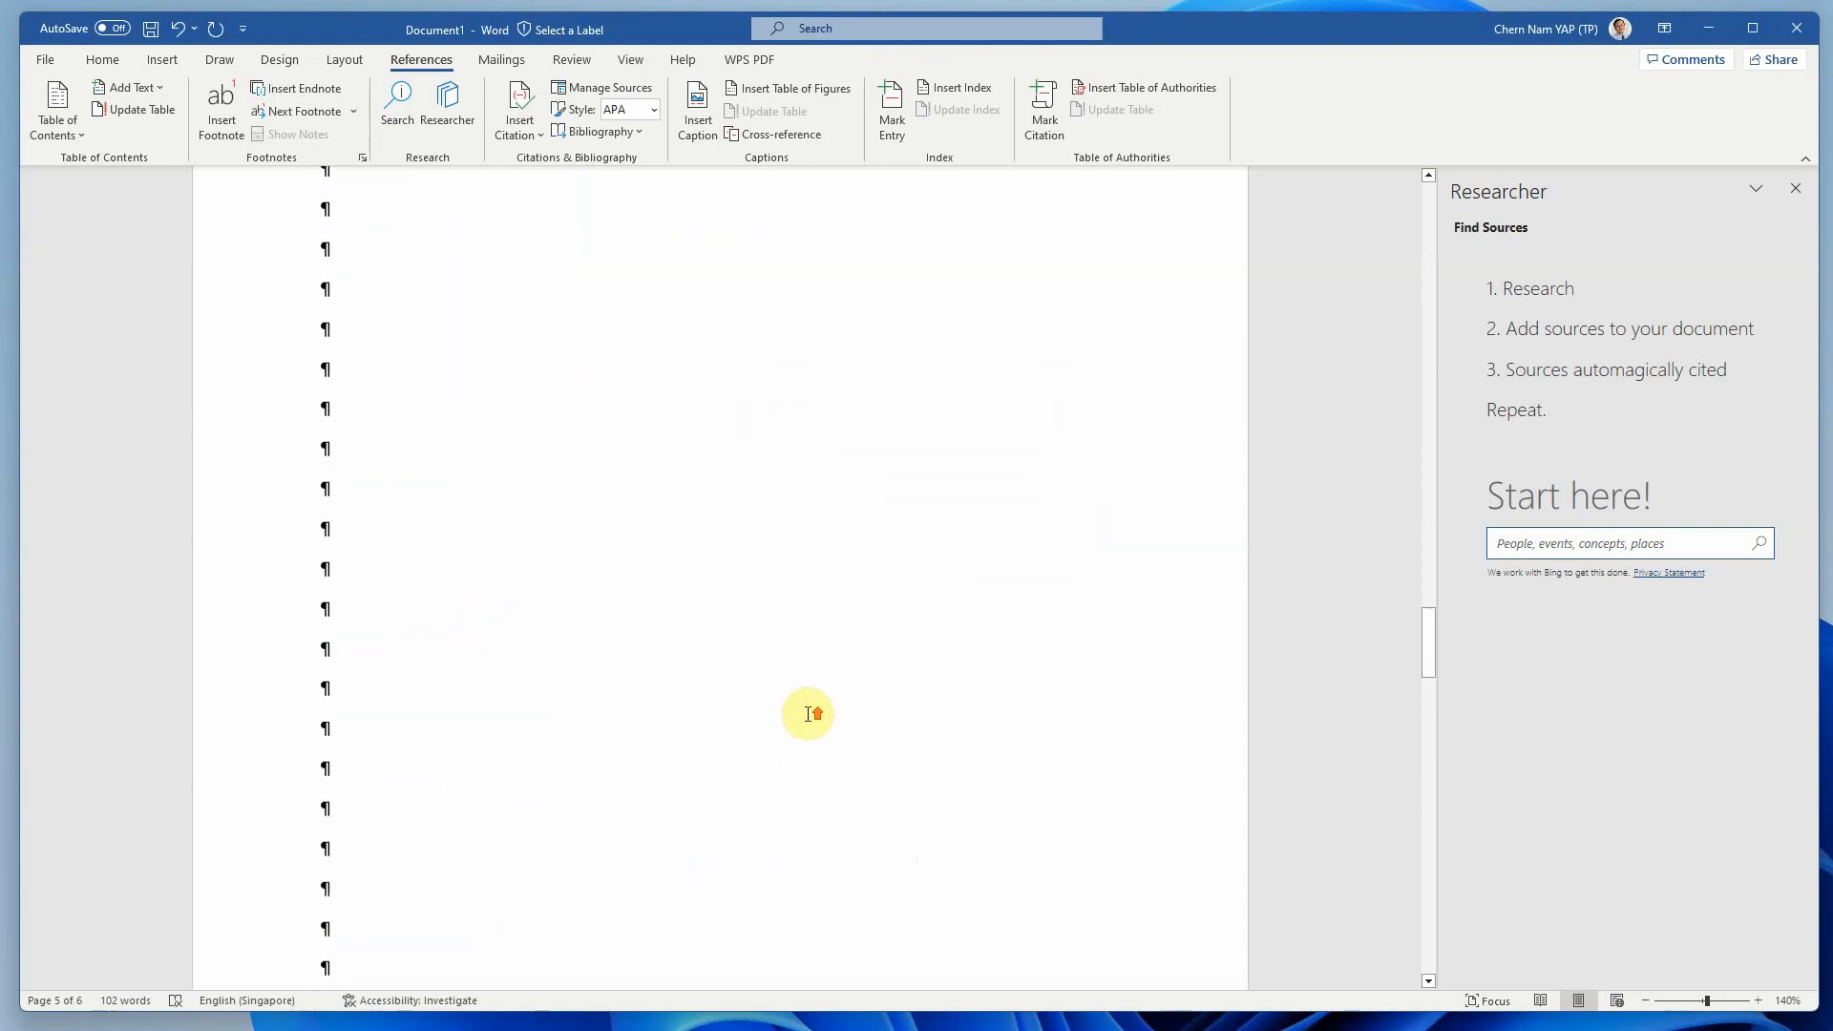
{"action": "scroll", "coordinate": [810, 721], "scroll_direction": "up", "scroll_amount": 11}
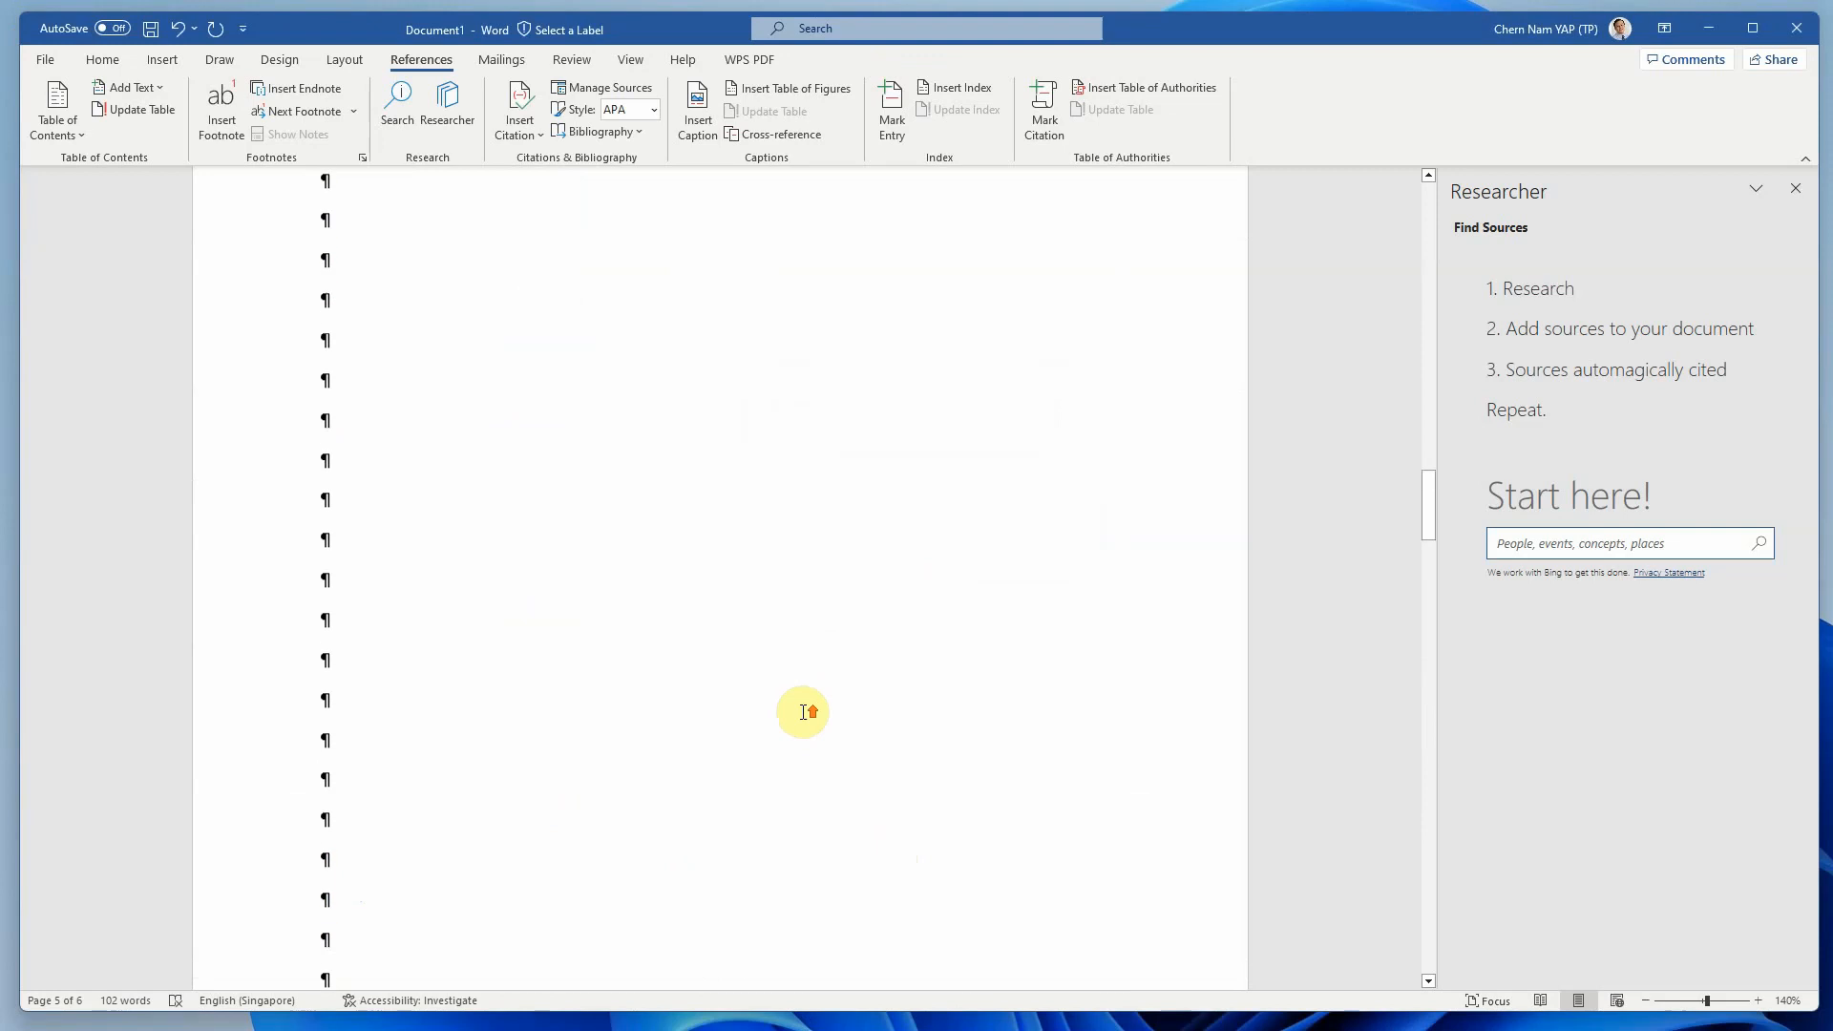
{"action": "scroll", "coordinate": [803, 713], "scroll_direction": "down", "scroll_amount": 6}
{"action": "scroll", "coordinate": [803, 712], "scroll_direction": "down", "scroll_amount": 3}
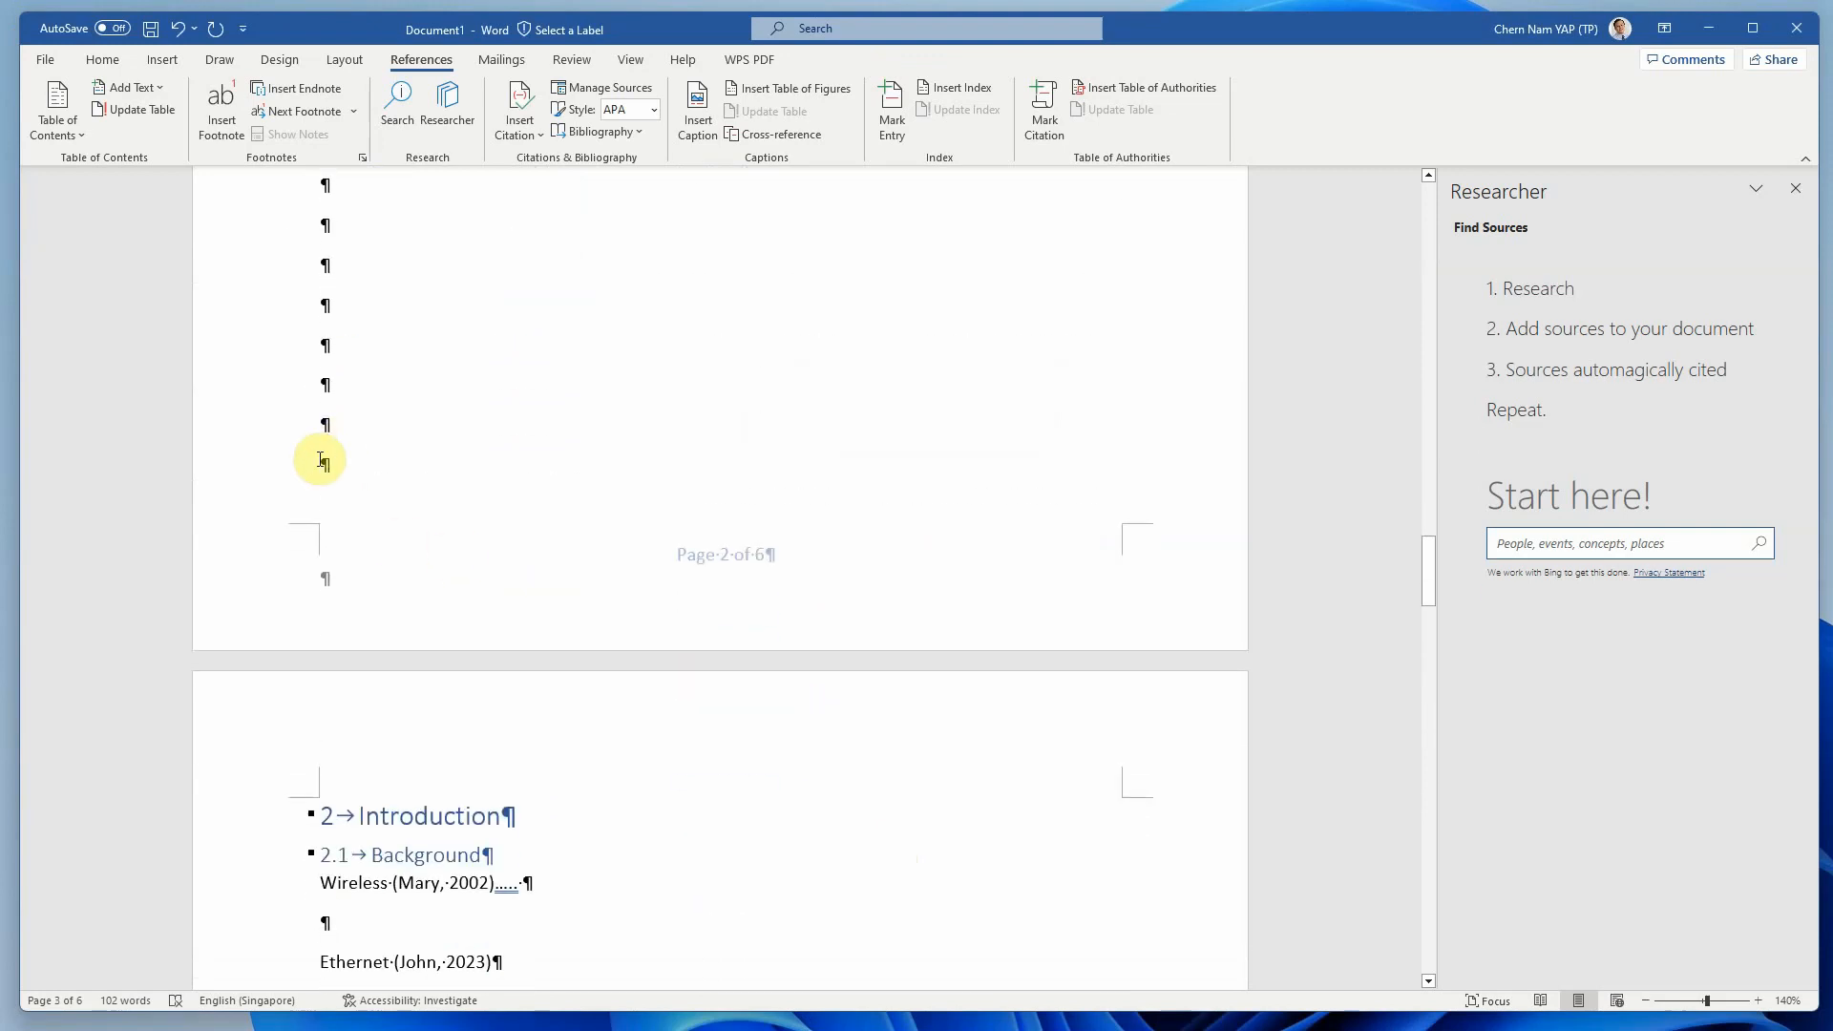
{"action": "key", "text": "Return"}
{"action": "key", "text": "Return"}
{"action": "key", "text": "Return"}
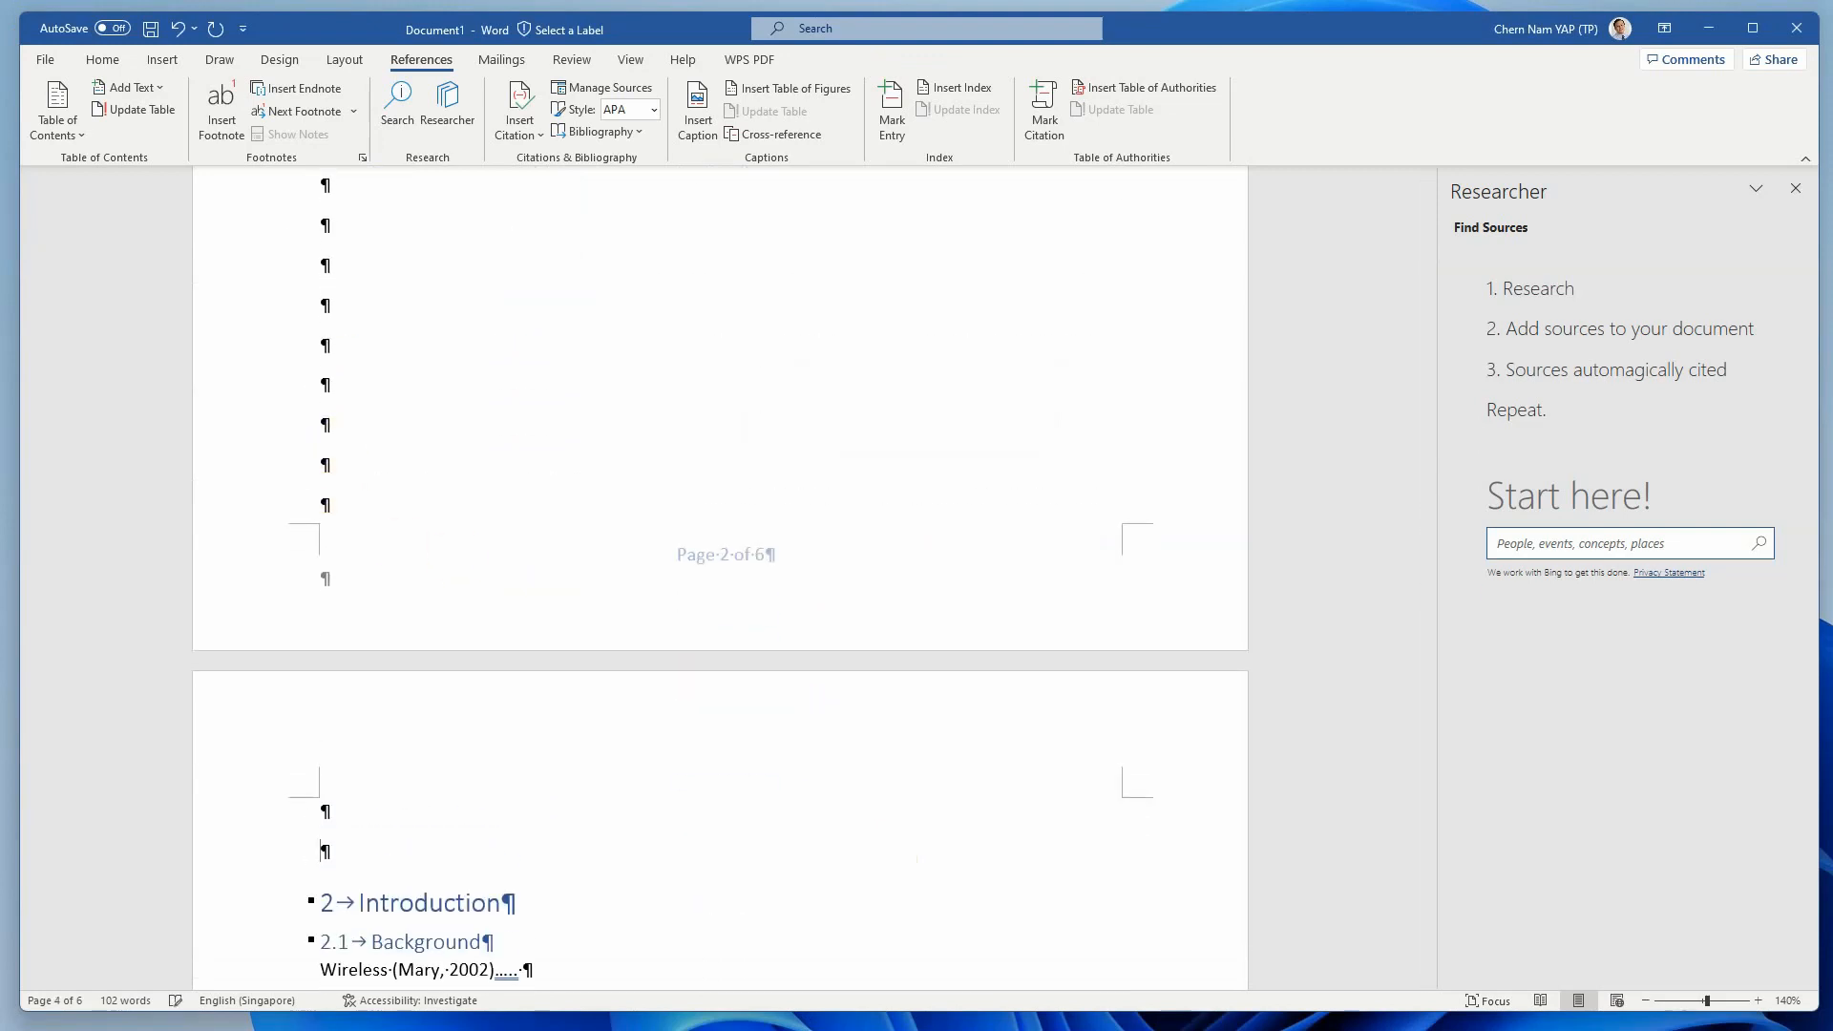
{"action": "key", "text": "Return"}
{"action": "key", "text": "Return"}
{"action": "key", "text": "Return"}
{"action": "key", "text": "Return"}
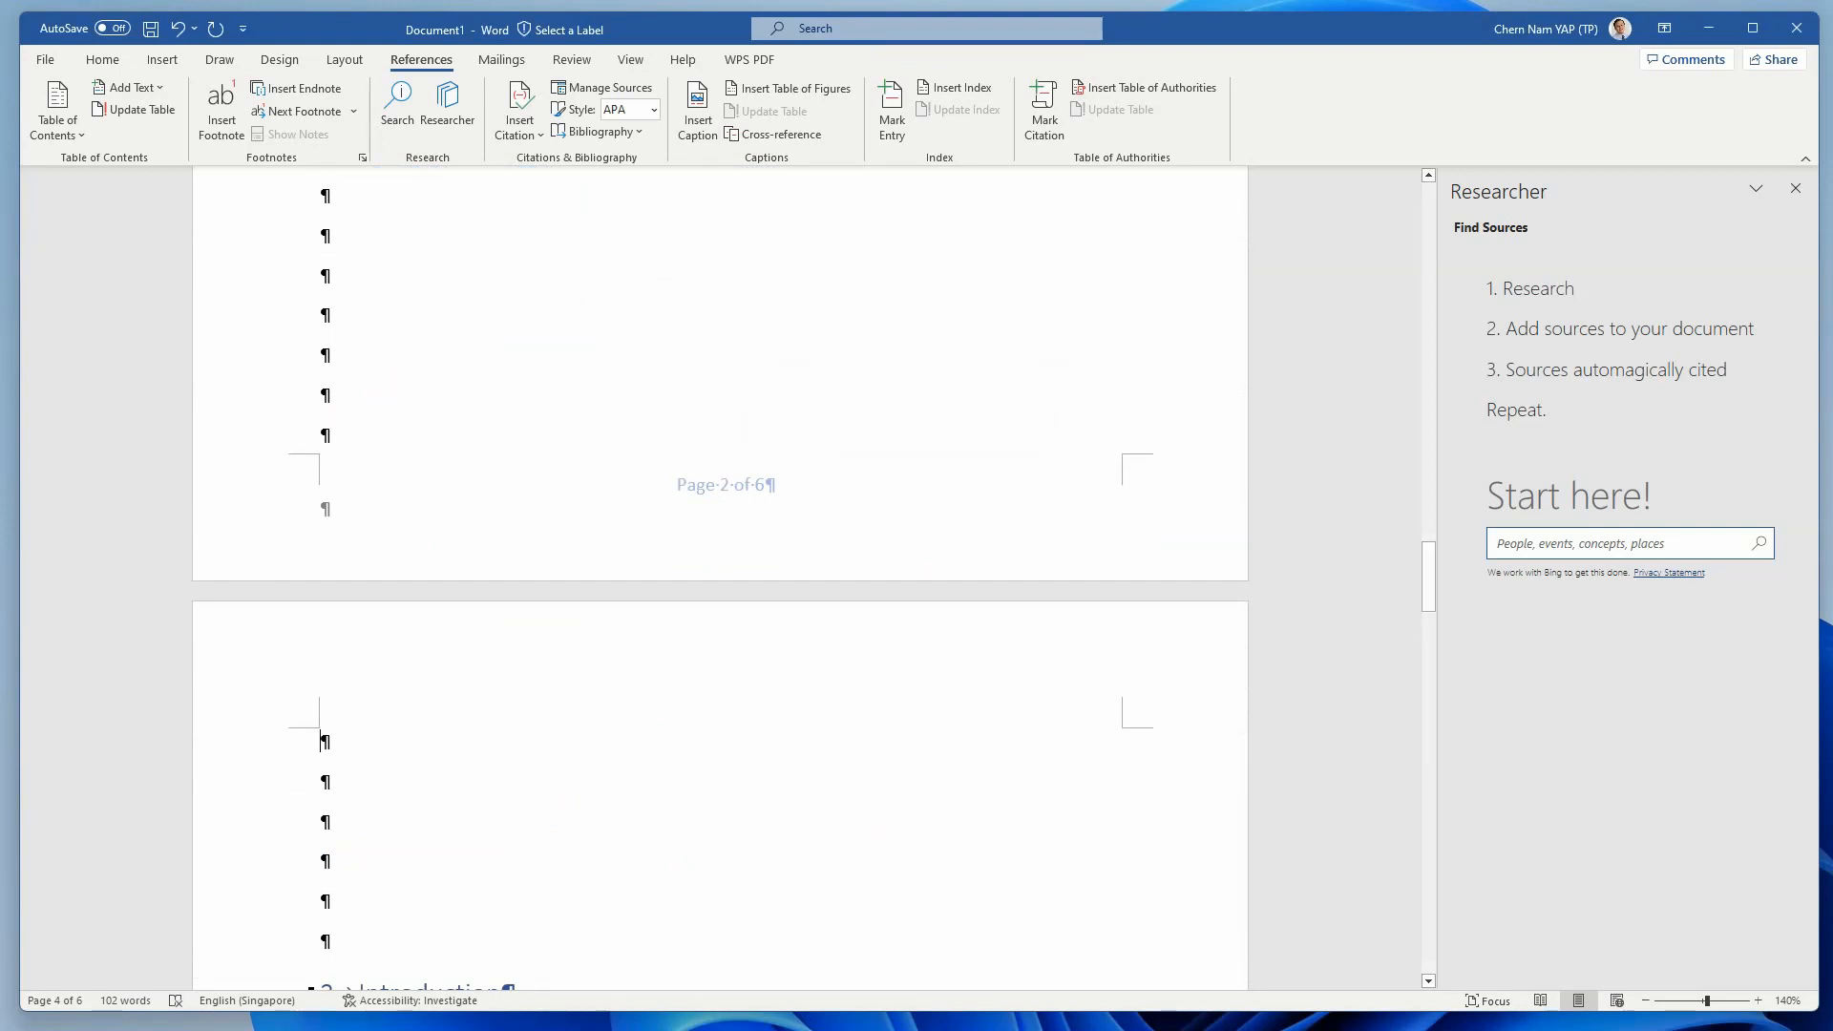
Add the title "List of Tables" on the first line of the page and apply the Heading 1 style to it.
{"action": "type", "text": "List of "}
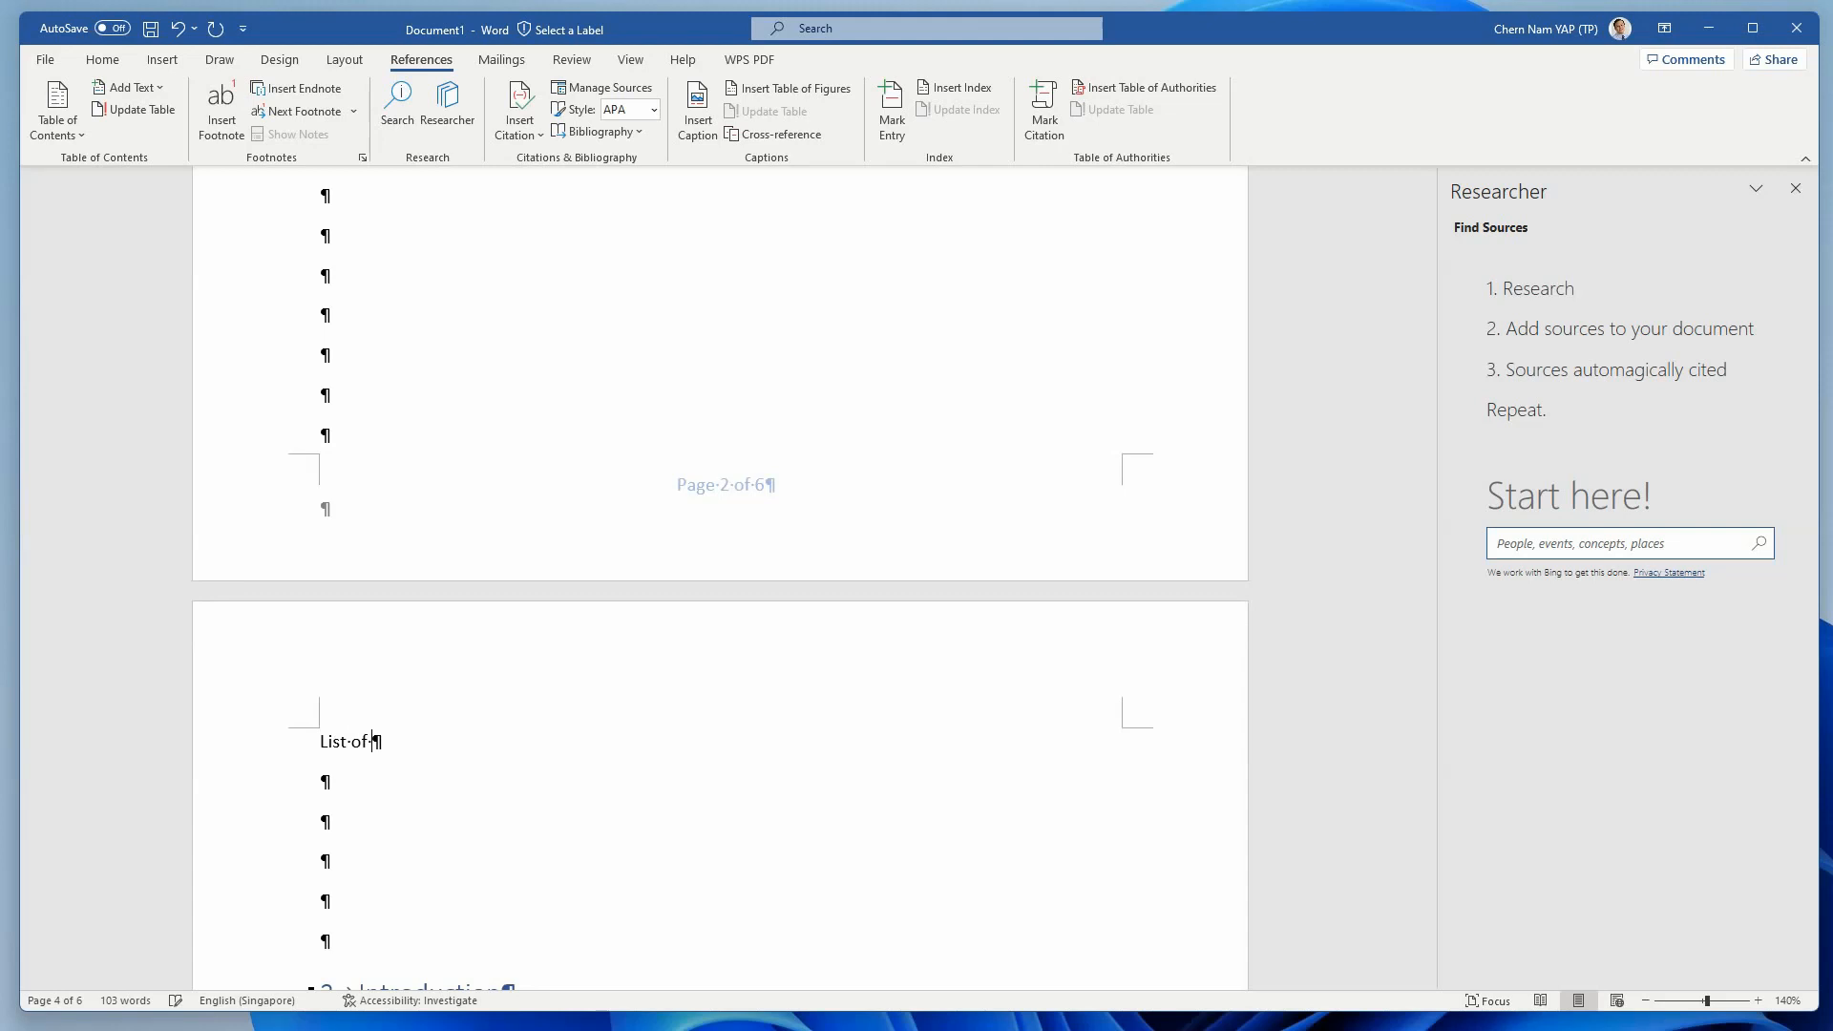
{"action": "type", "text": "Tables"}
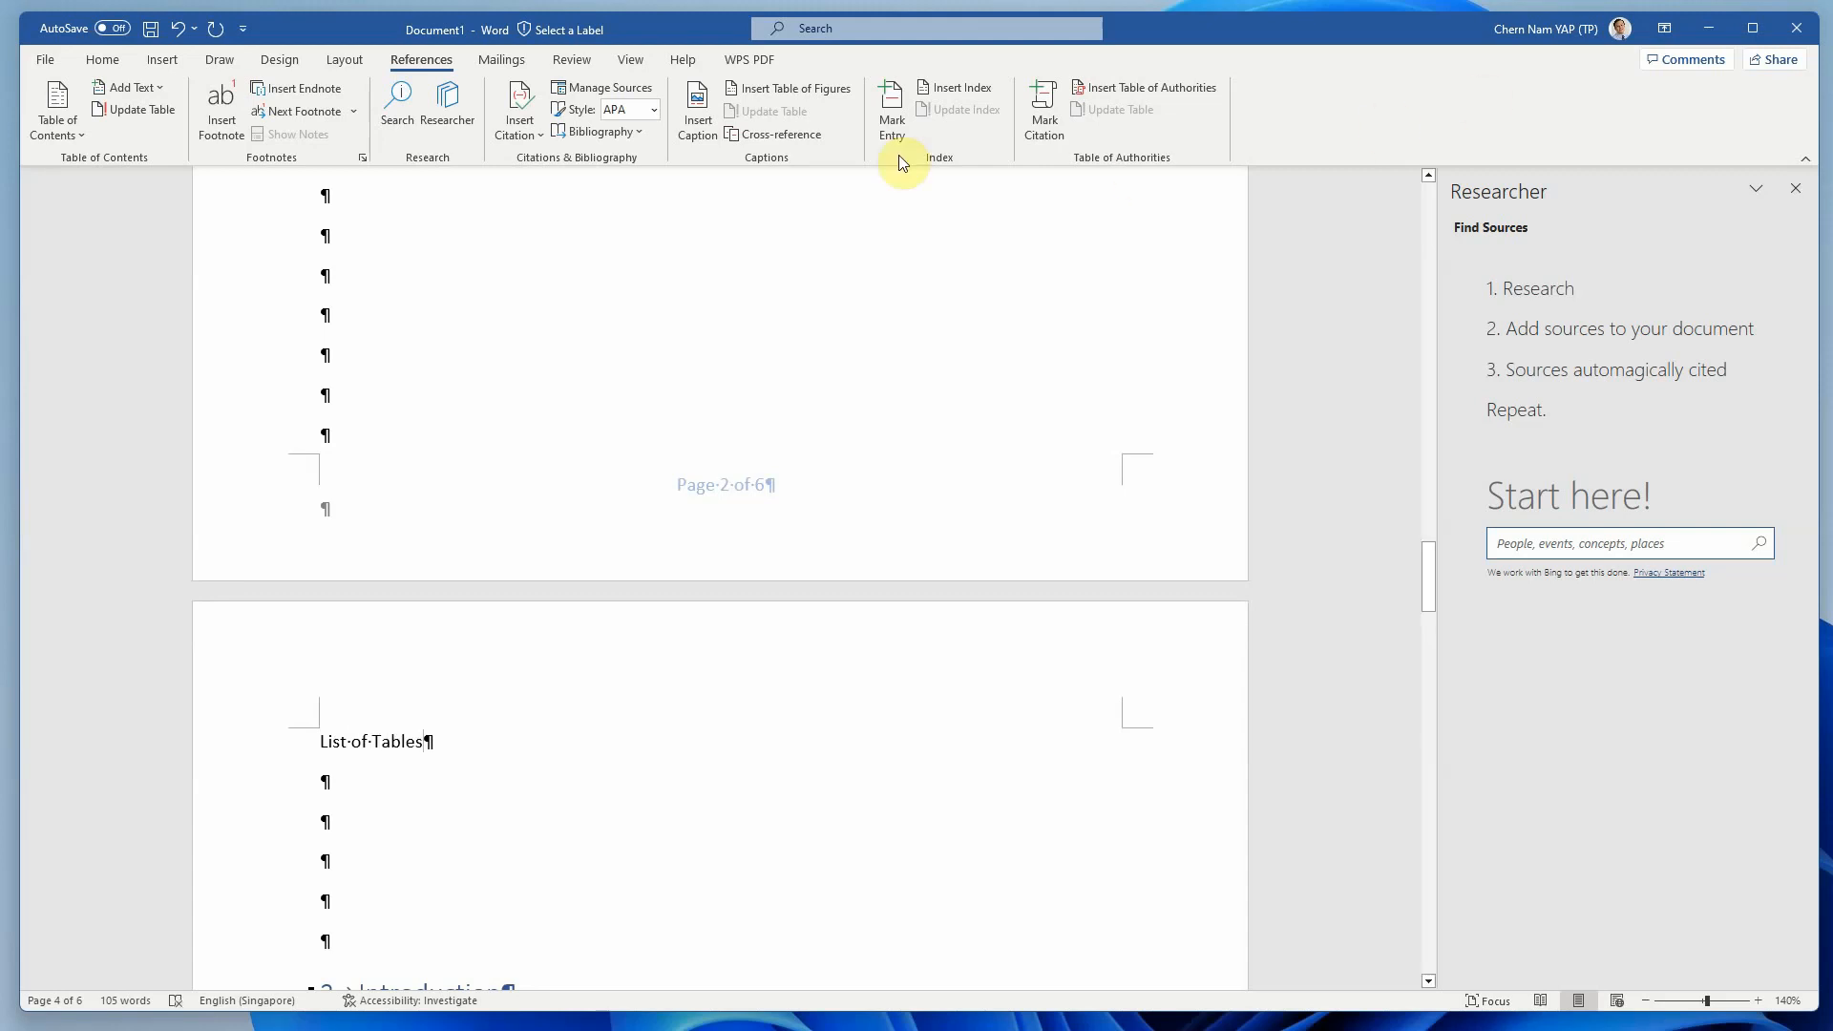
{"action": "left_click", "coordinate": [244, 747]}
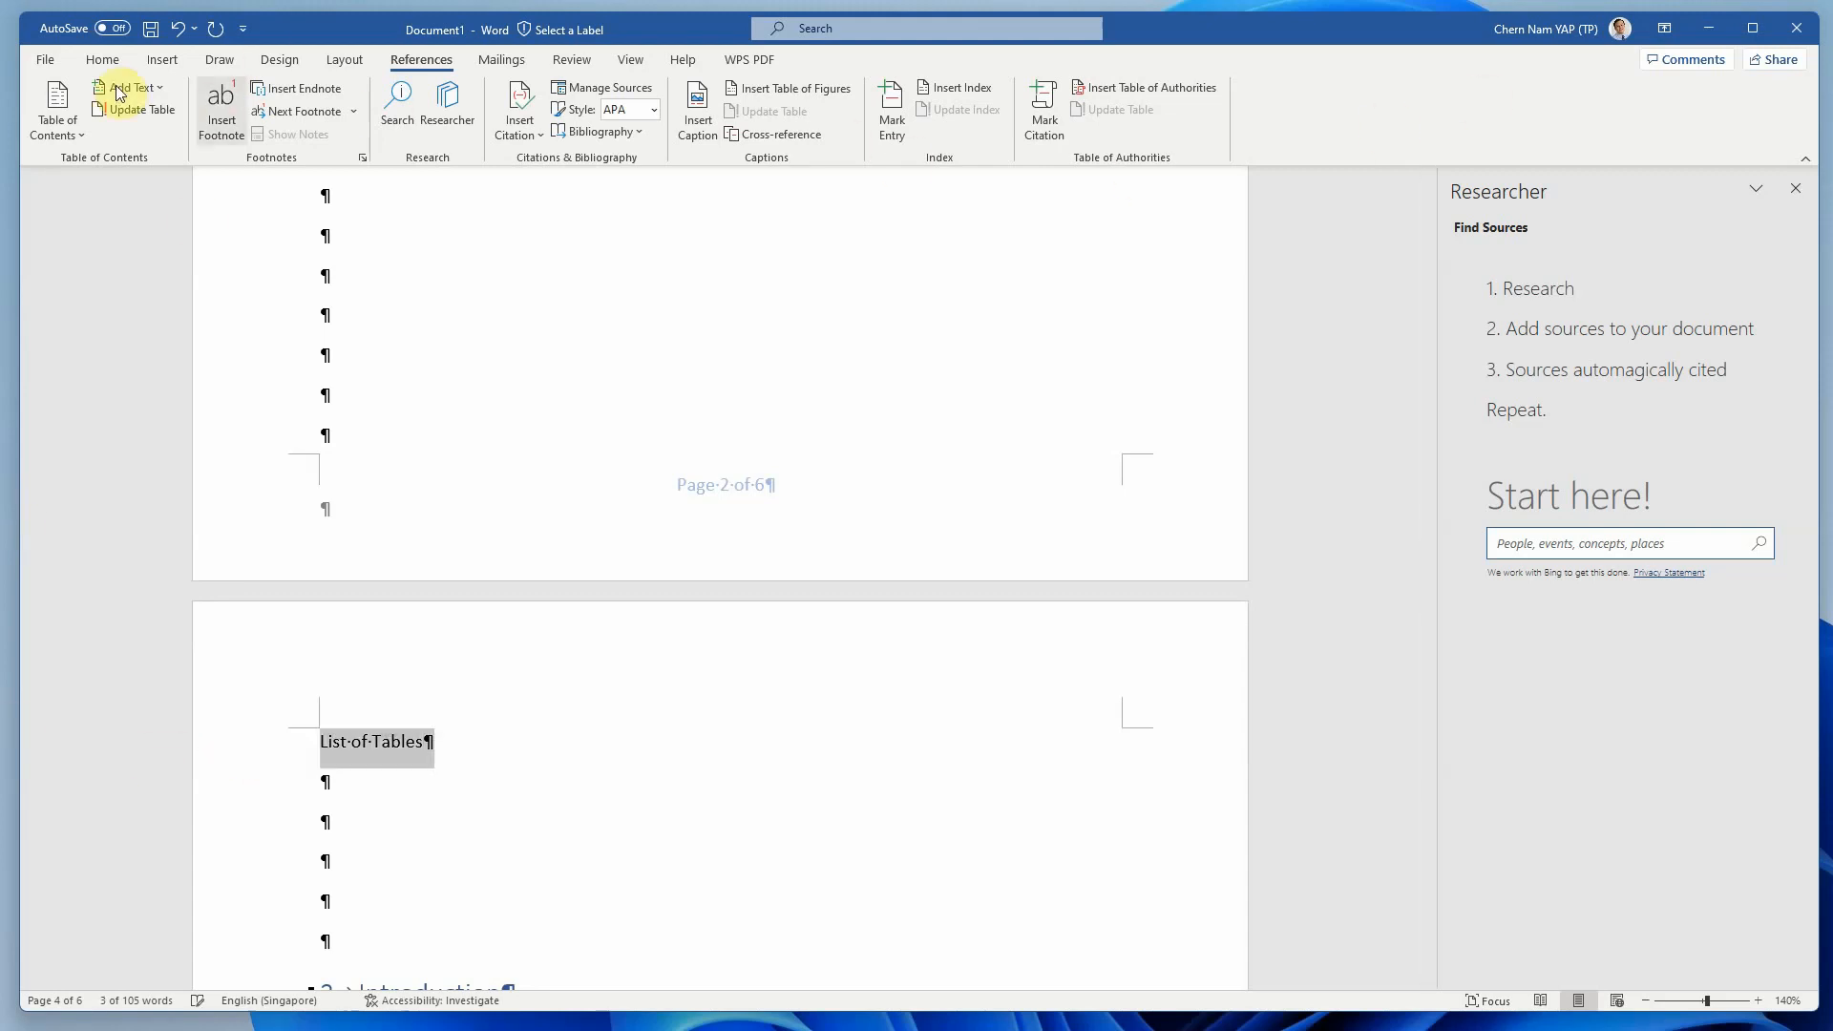
{"action": "left_click", "coordinate": [102, 60]}
{"action": "left_click", "coordinate": [980, 112]}
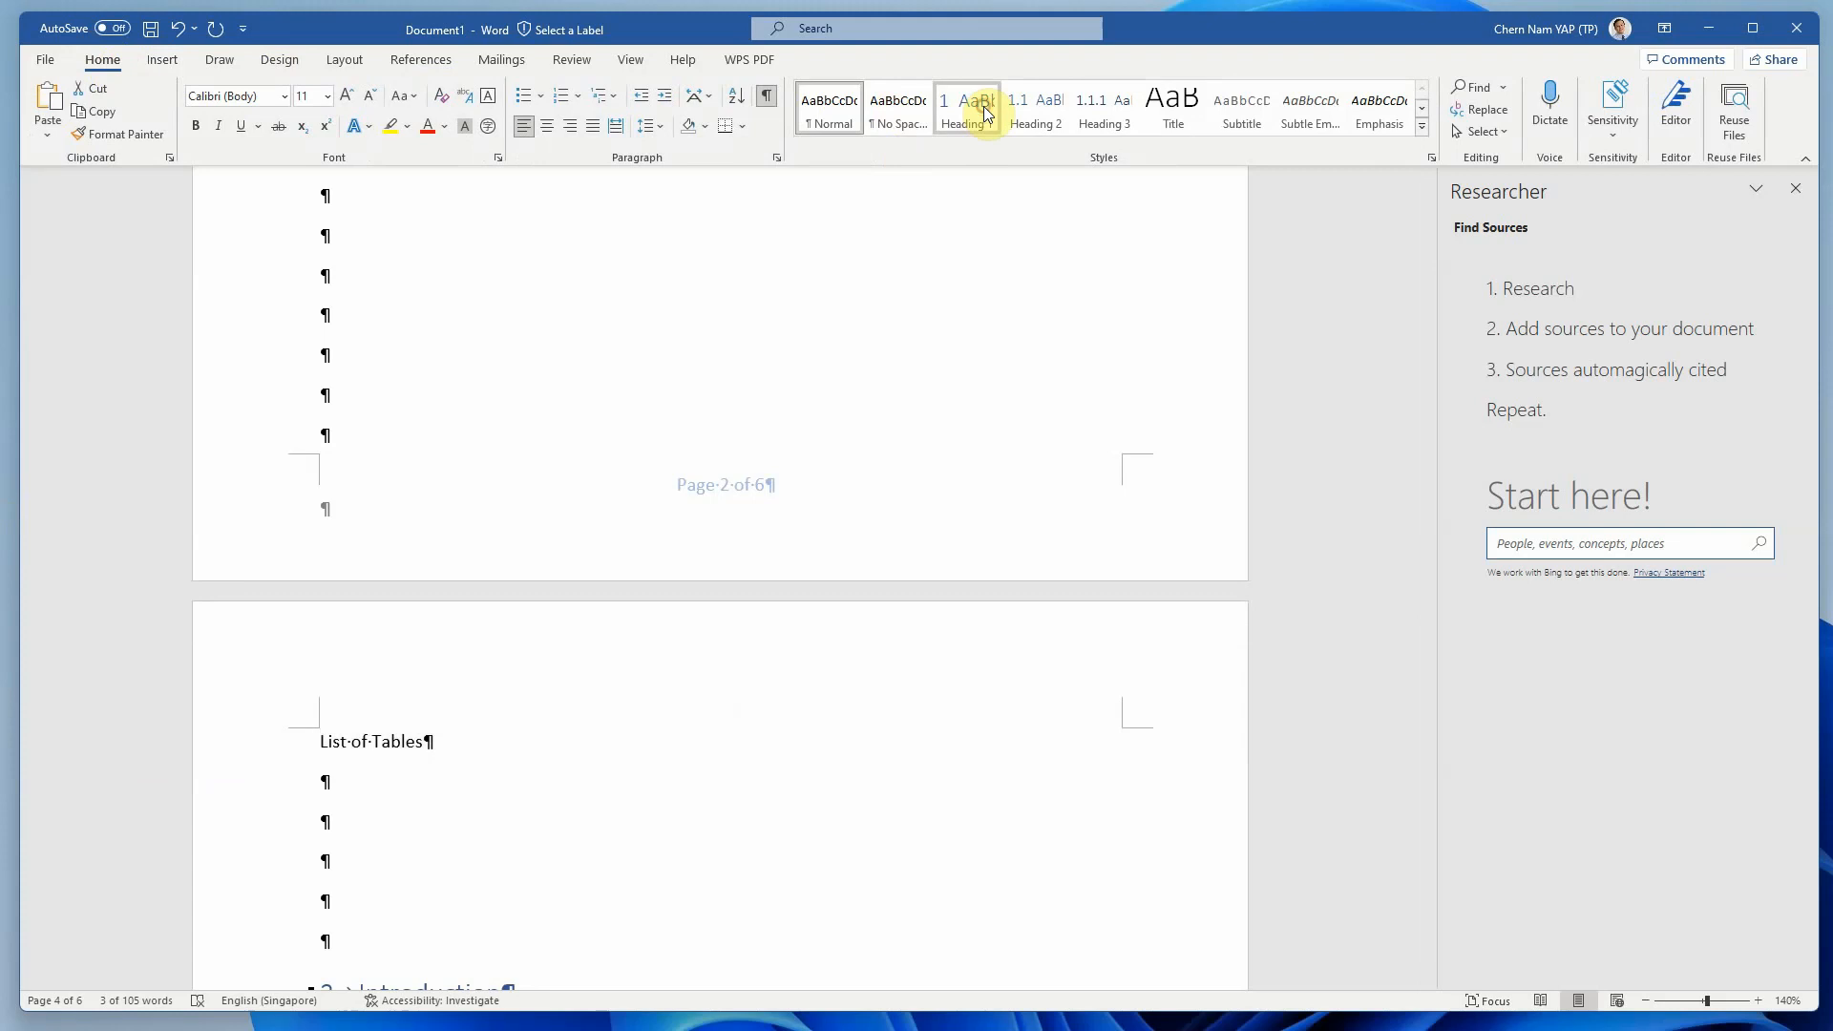
Insert a table of figures using the caption label Table on the line below the List of Tables heading.
{"action": "left_click", "coordinate": [323, 779]}
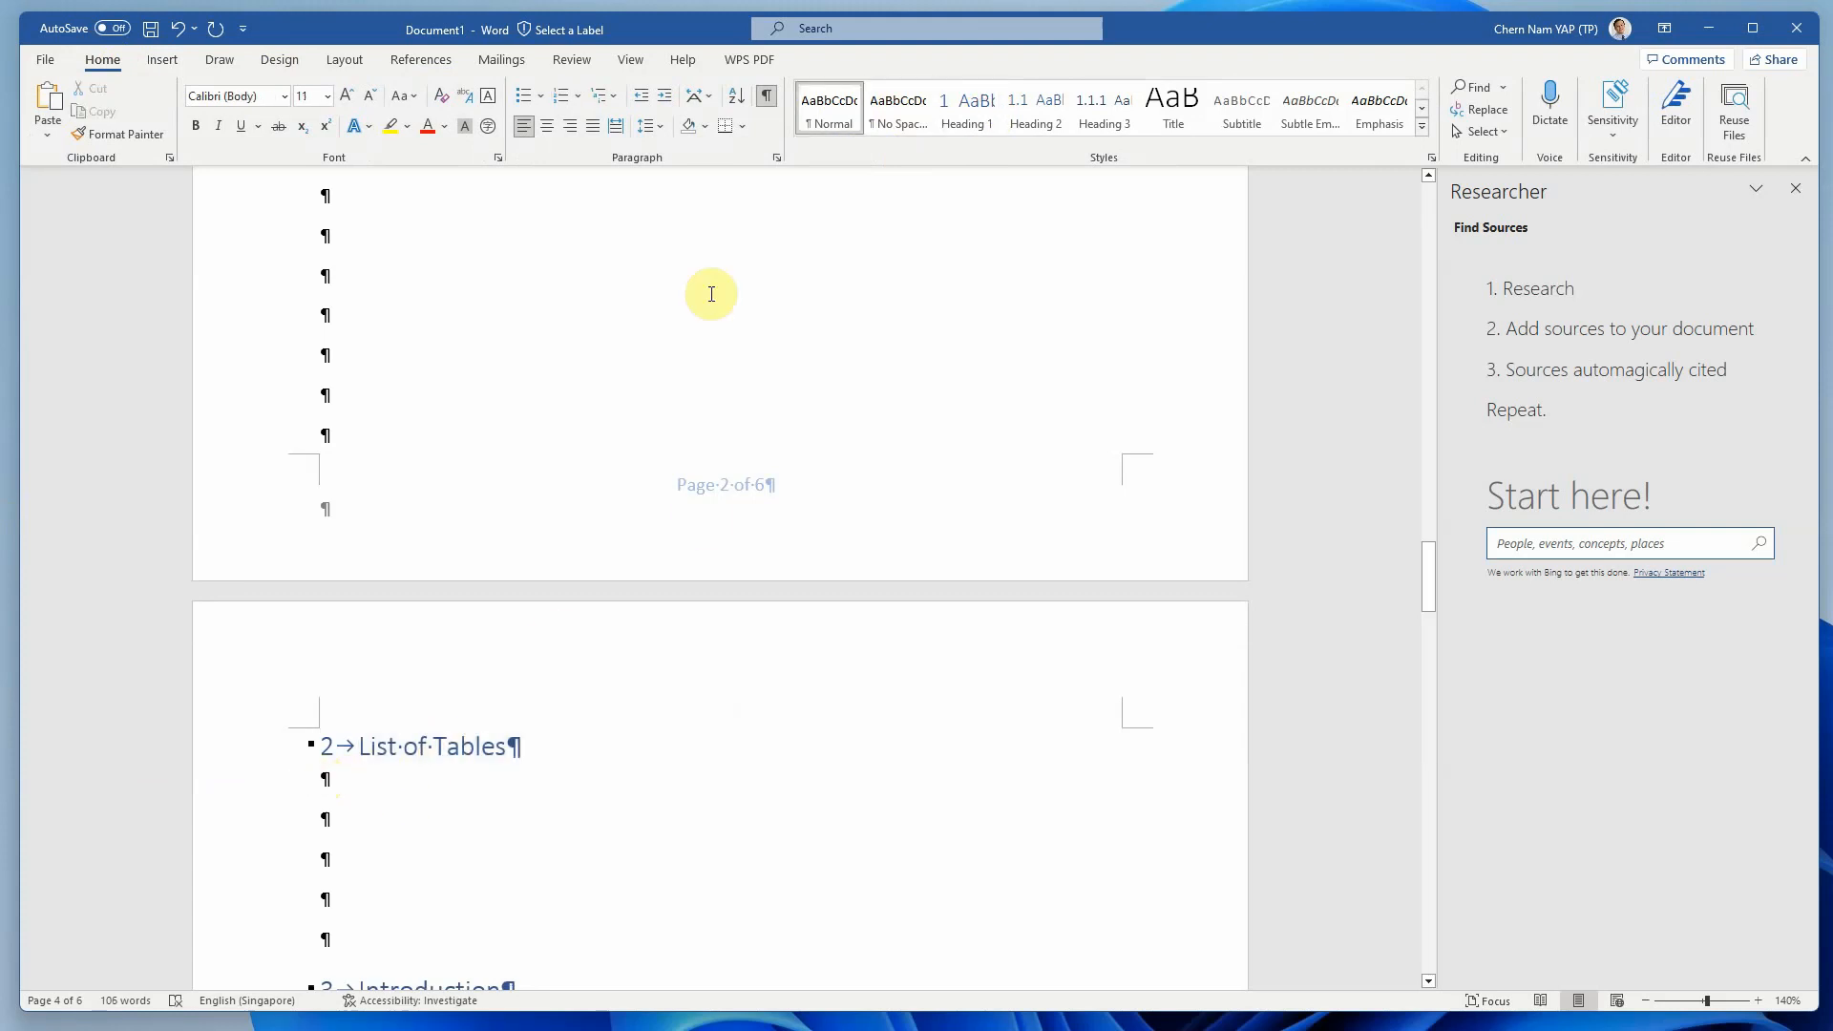
{"action": "left_click", "coordinate": [441, 63]}
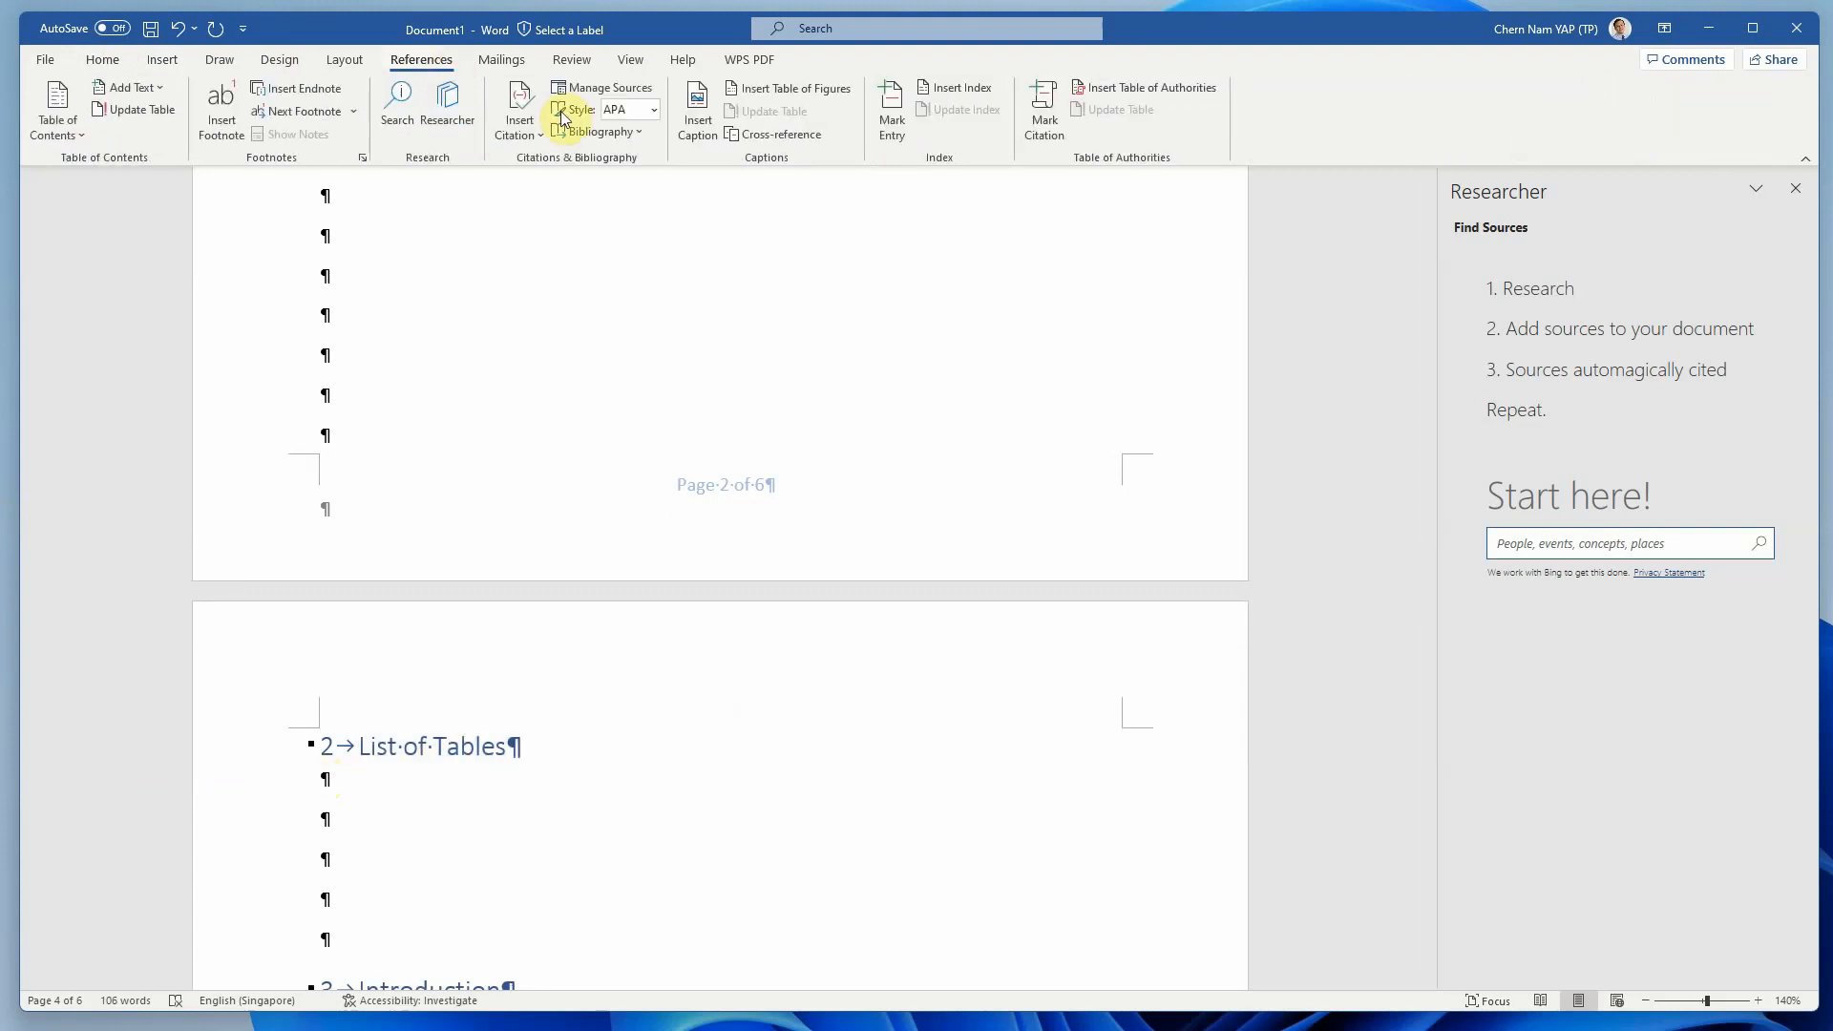
{"action": "left_click", "coordinate": [828, 88]}
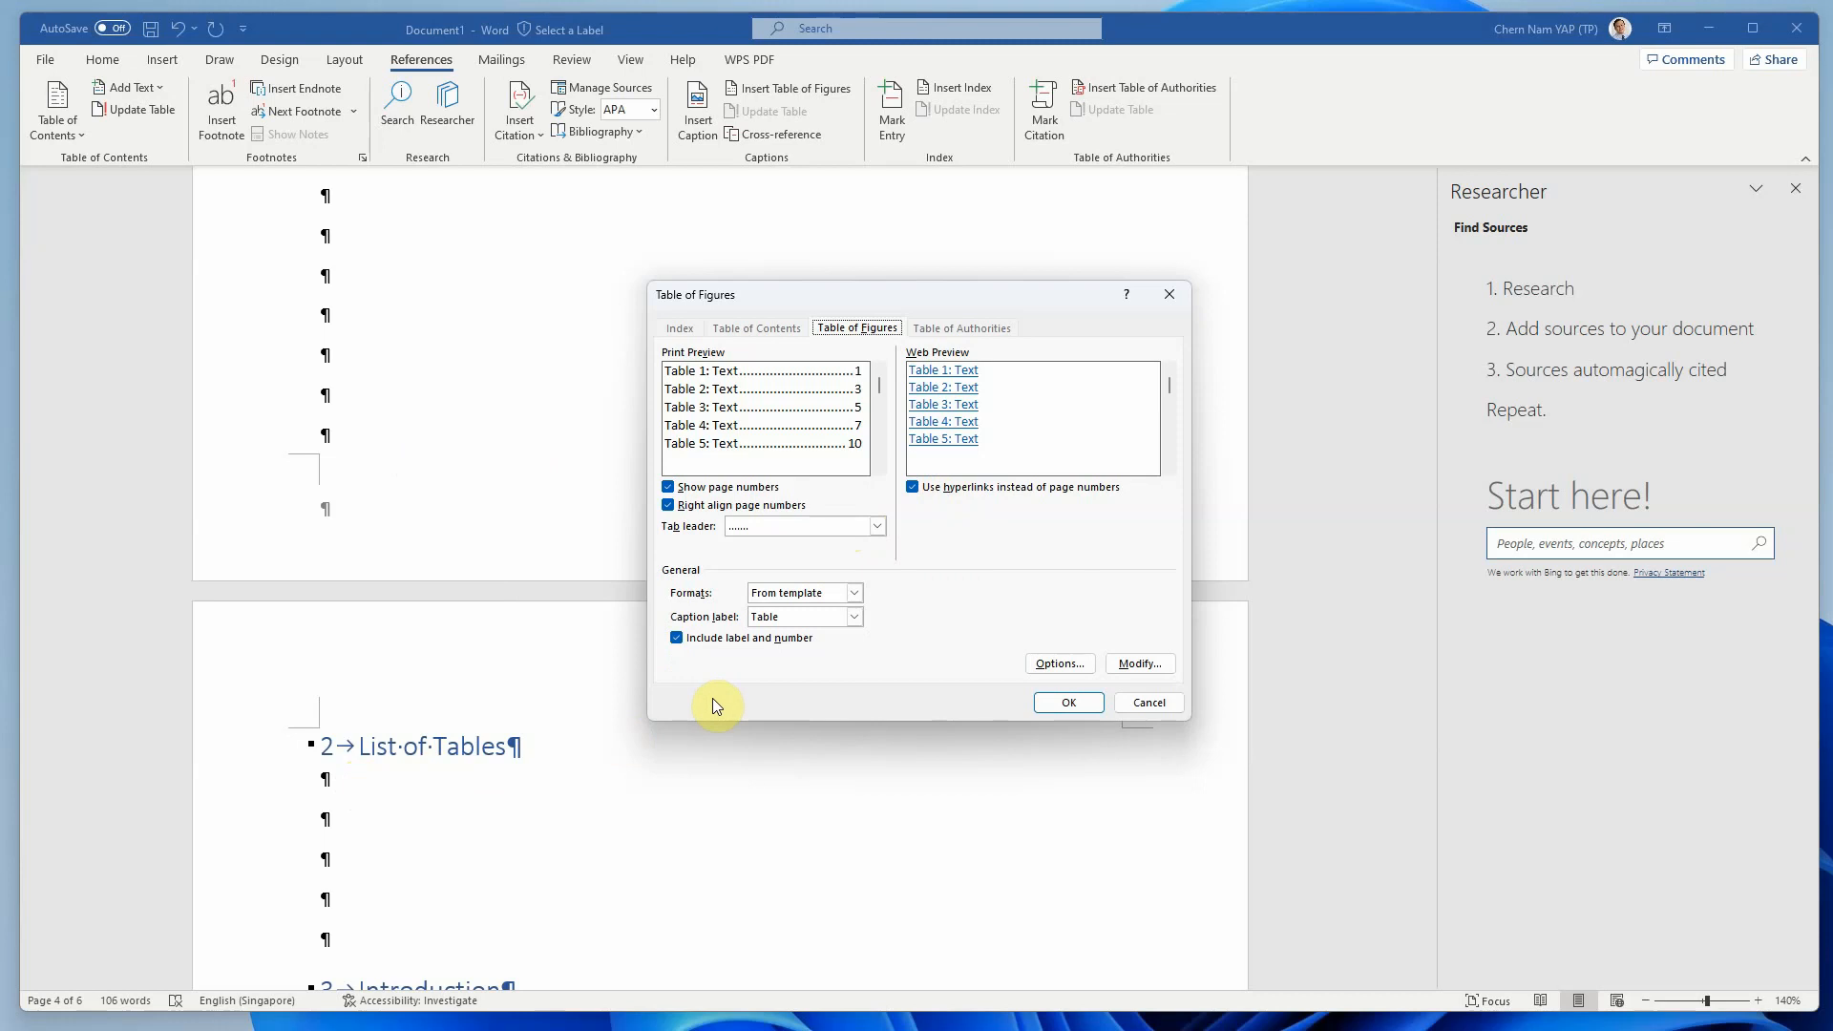
{"action": "left_click", "coordinate": [853, 619]}
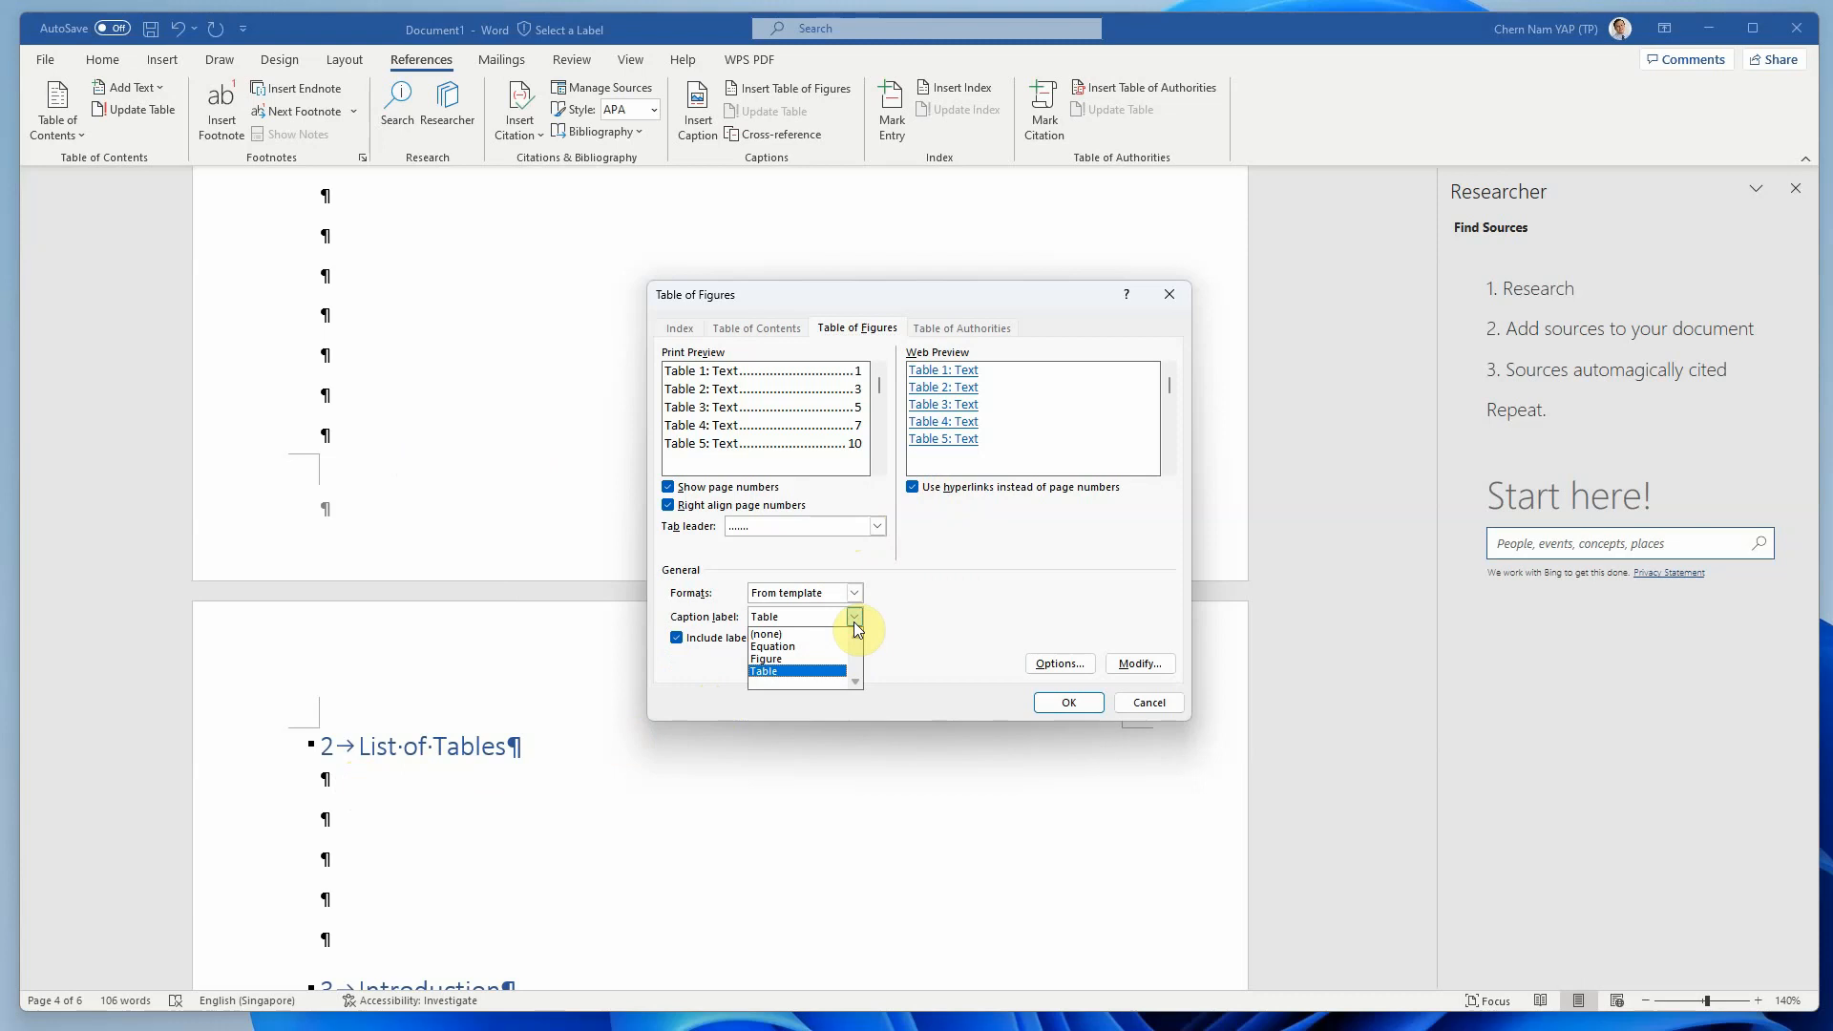
{"action": "left_click", "coordinate": [854, 621]}
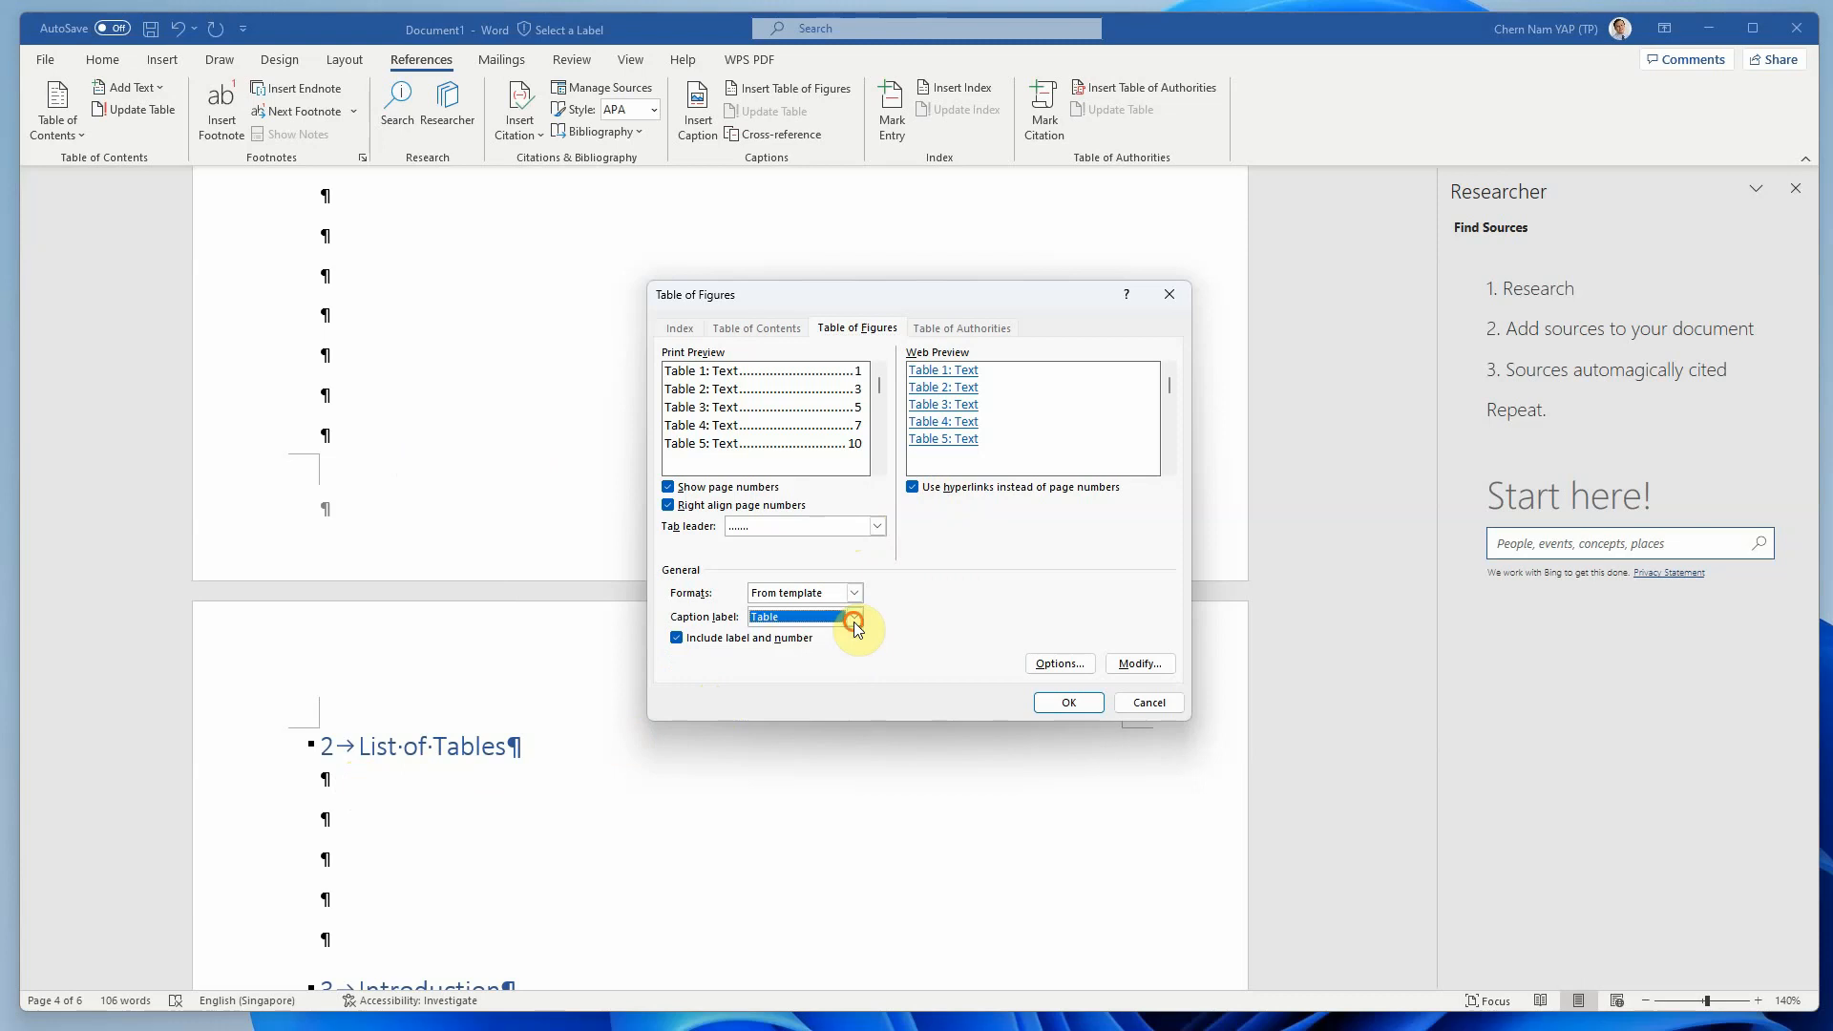
{"action": "left_click", "coordinate": [1069, 703]}
{"action": "scroll", "coordinate": [598, 837], "scroll_direction": "down", "scroll_amount": 2}
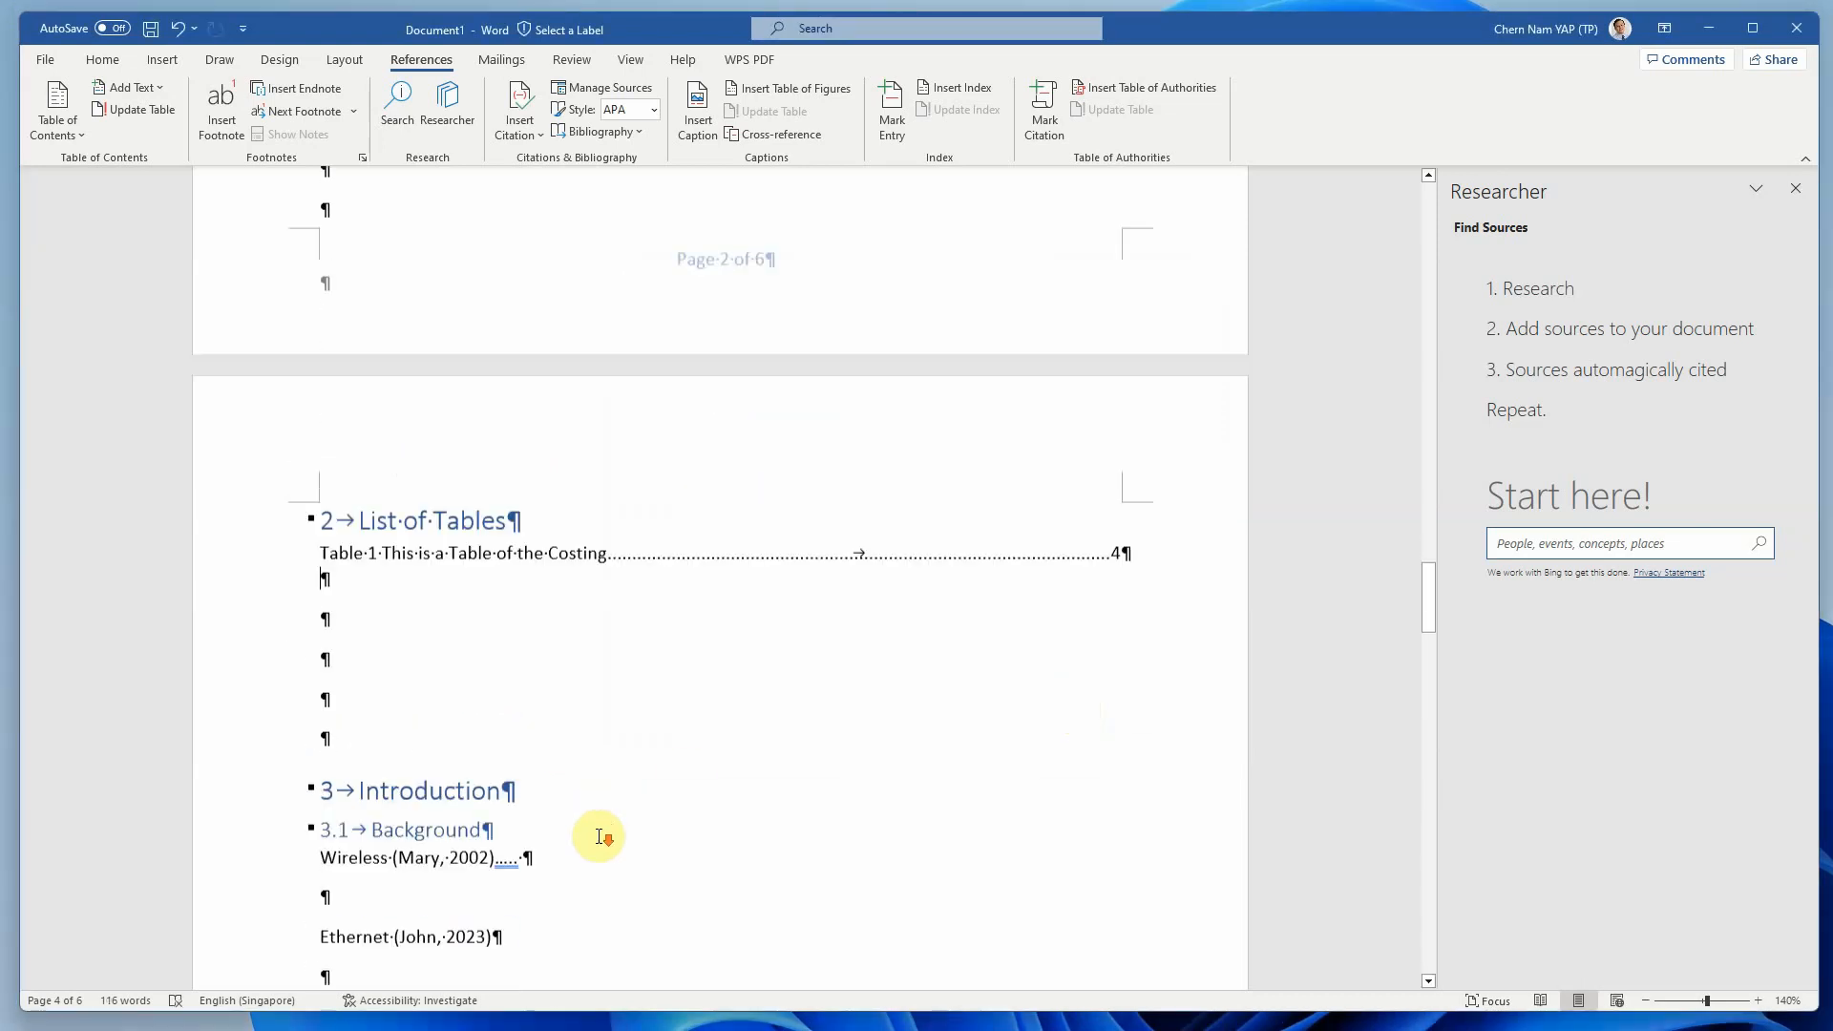
{"action": "scroll", "coordinate": [564, 684], "scroll_direction": "down", "scroll_amount": 2}
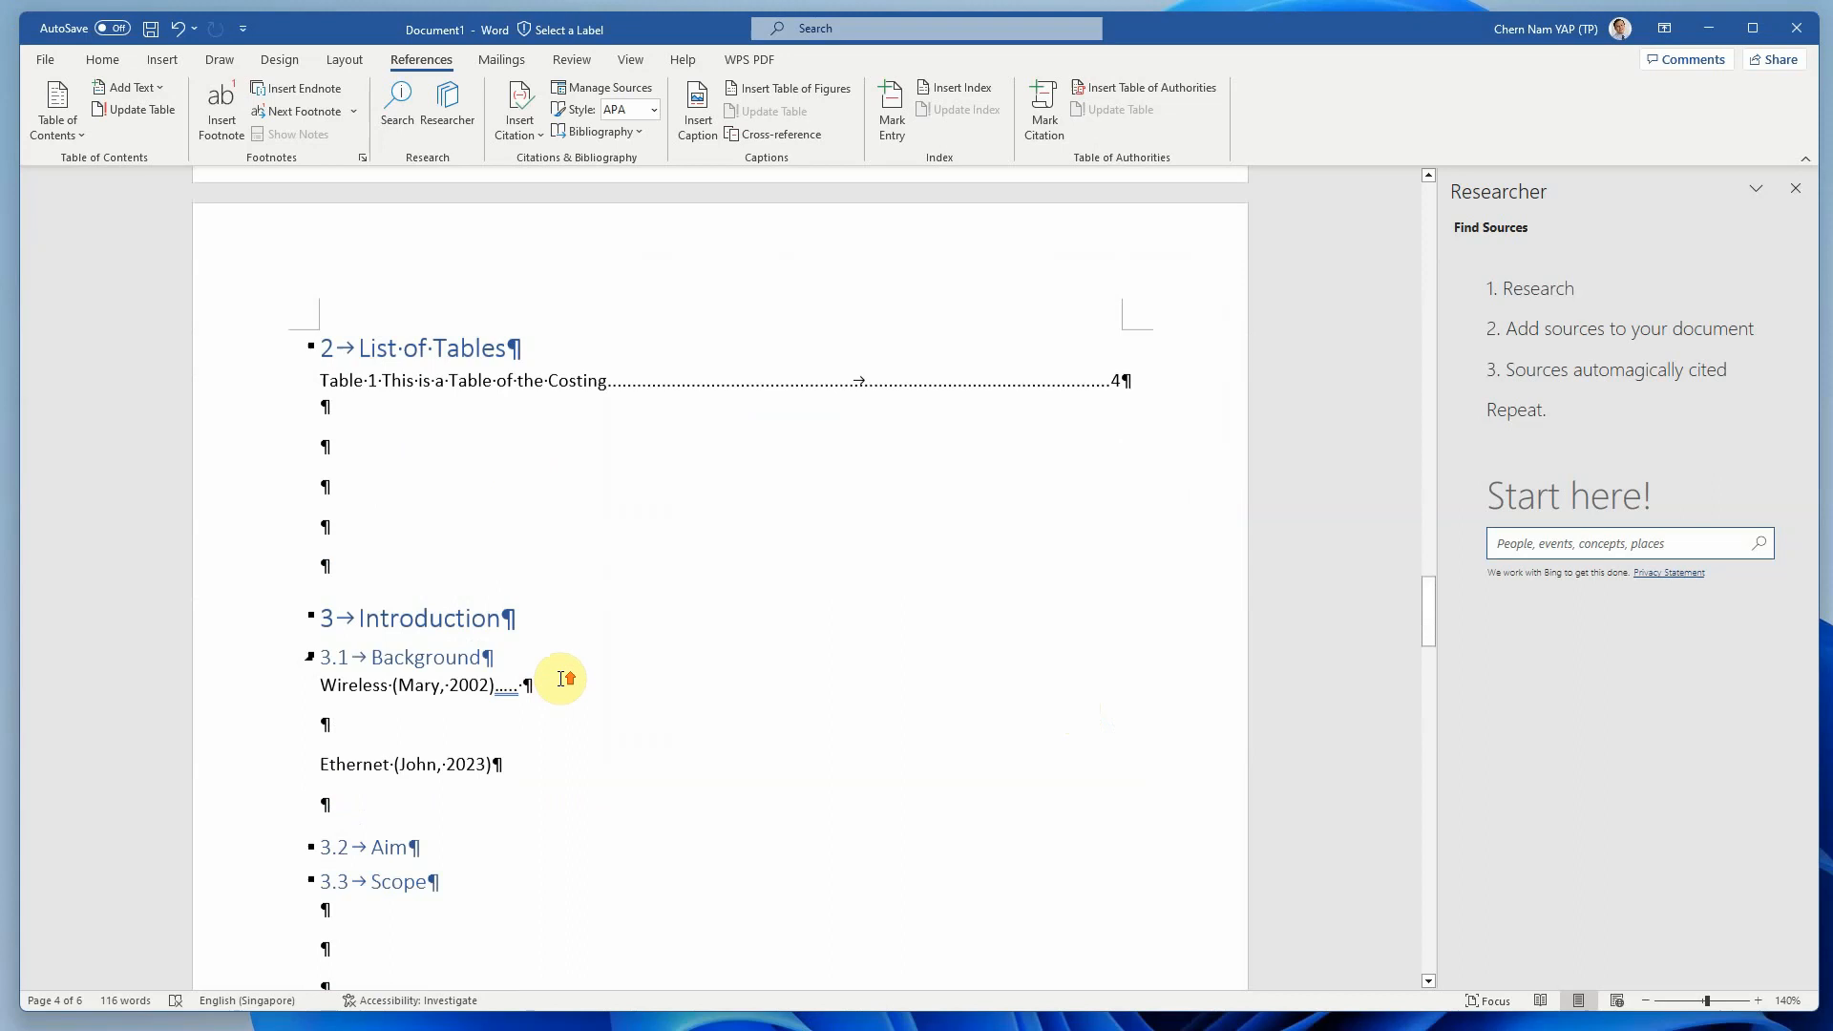
Add a run of blank lines below the List of Tables entry to push the Introduction section down the page.
{"action": "left_click", "coordinate": [311, 513]}
{"action": "key", "text": "Return"}
{"action": "key", "text": "Return"}
{"action": "key", "text": "Return"}
{"action": "key", "text": "Return"}
{"action": "key", "text": "Return"}
{"action": "key", "text": "Return"}
{"action": "key", "text": "Return"}
{"action": "key", "text": "Return"}
{"action": "key", "text": "Return"}
{"action": "key", "text": "Return"}
{"action": "key", "text": "Return"}
{"action": "key", "text": "Return"}
{"action": "key", "text": "Return"}
{"action": "key", "text": "Return"}
{"action": "key", "text": "Return"}
{"action": "key", "text": "Return"}
{"action": "key", "text": "Return"}
{"action": "key", "text": "Return"}
{"action": "key", "text": "Return"}
{"action": "key", "text": "Return"}
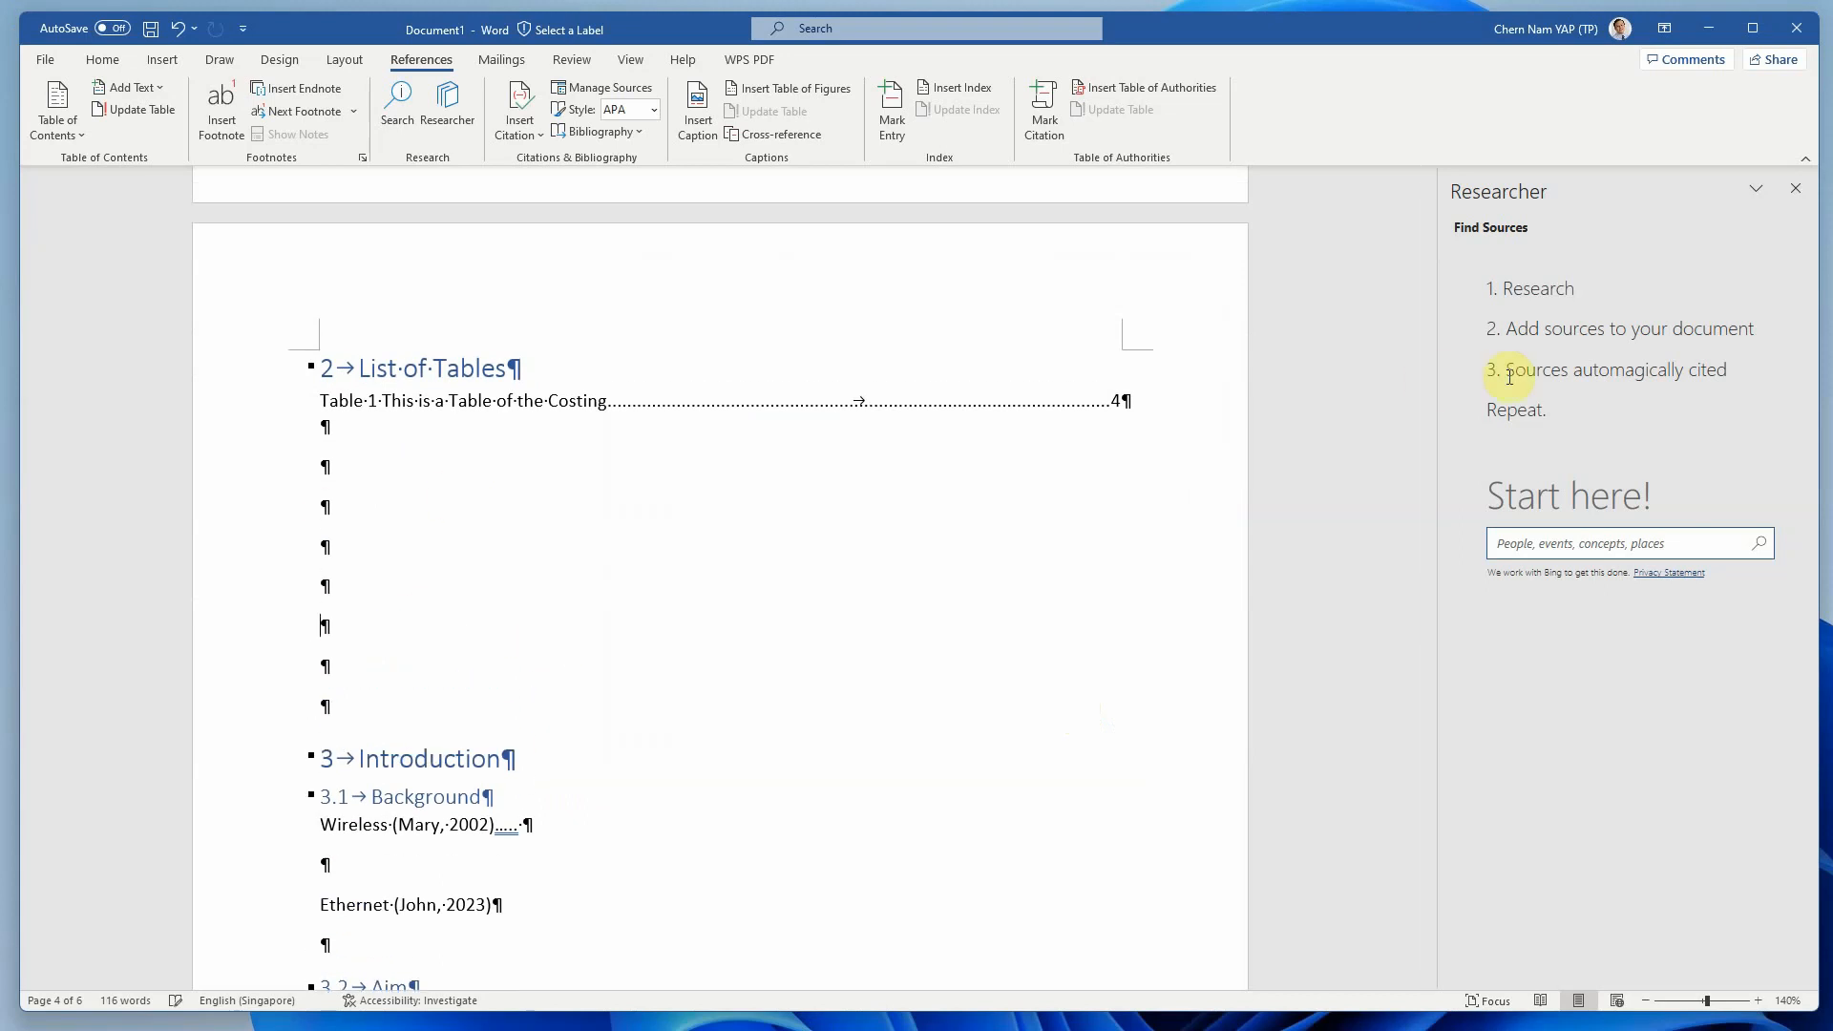
Remove the blank line between the Table of Figures heading and its first figure entry.
{"action": "scroll", "coordinate": [1270, 466], "scroll_direction": "up", "scroll_amount": 15}
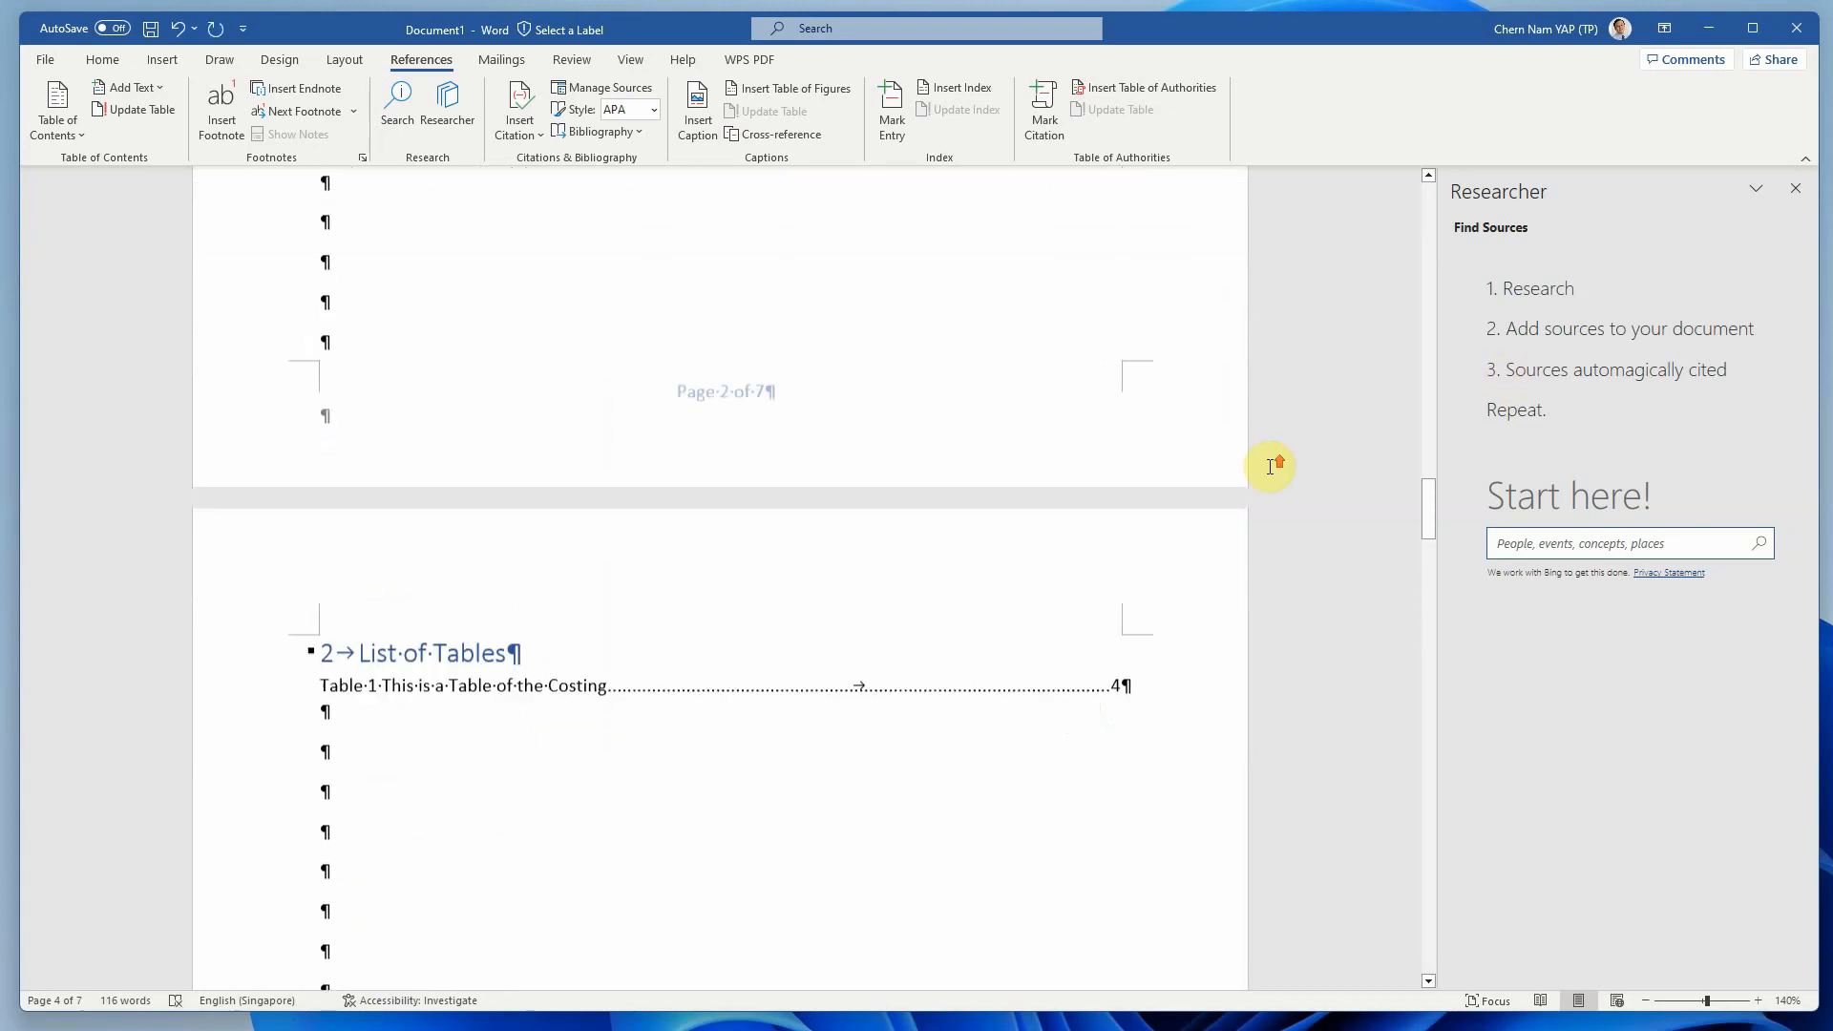
{"action": "scroll", "coordinate": [1270, 466], "scroll_direction": "down", "scroll_amount": 3}
{"action": "scroll", "coordinate": [1270, 466], "scroll_direction": "down", "scroll_amount": 15}
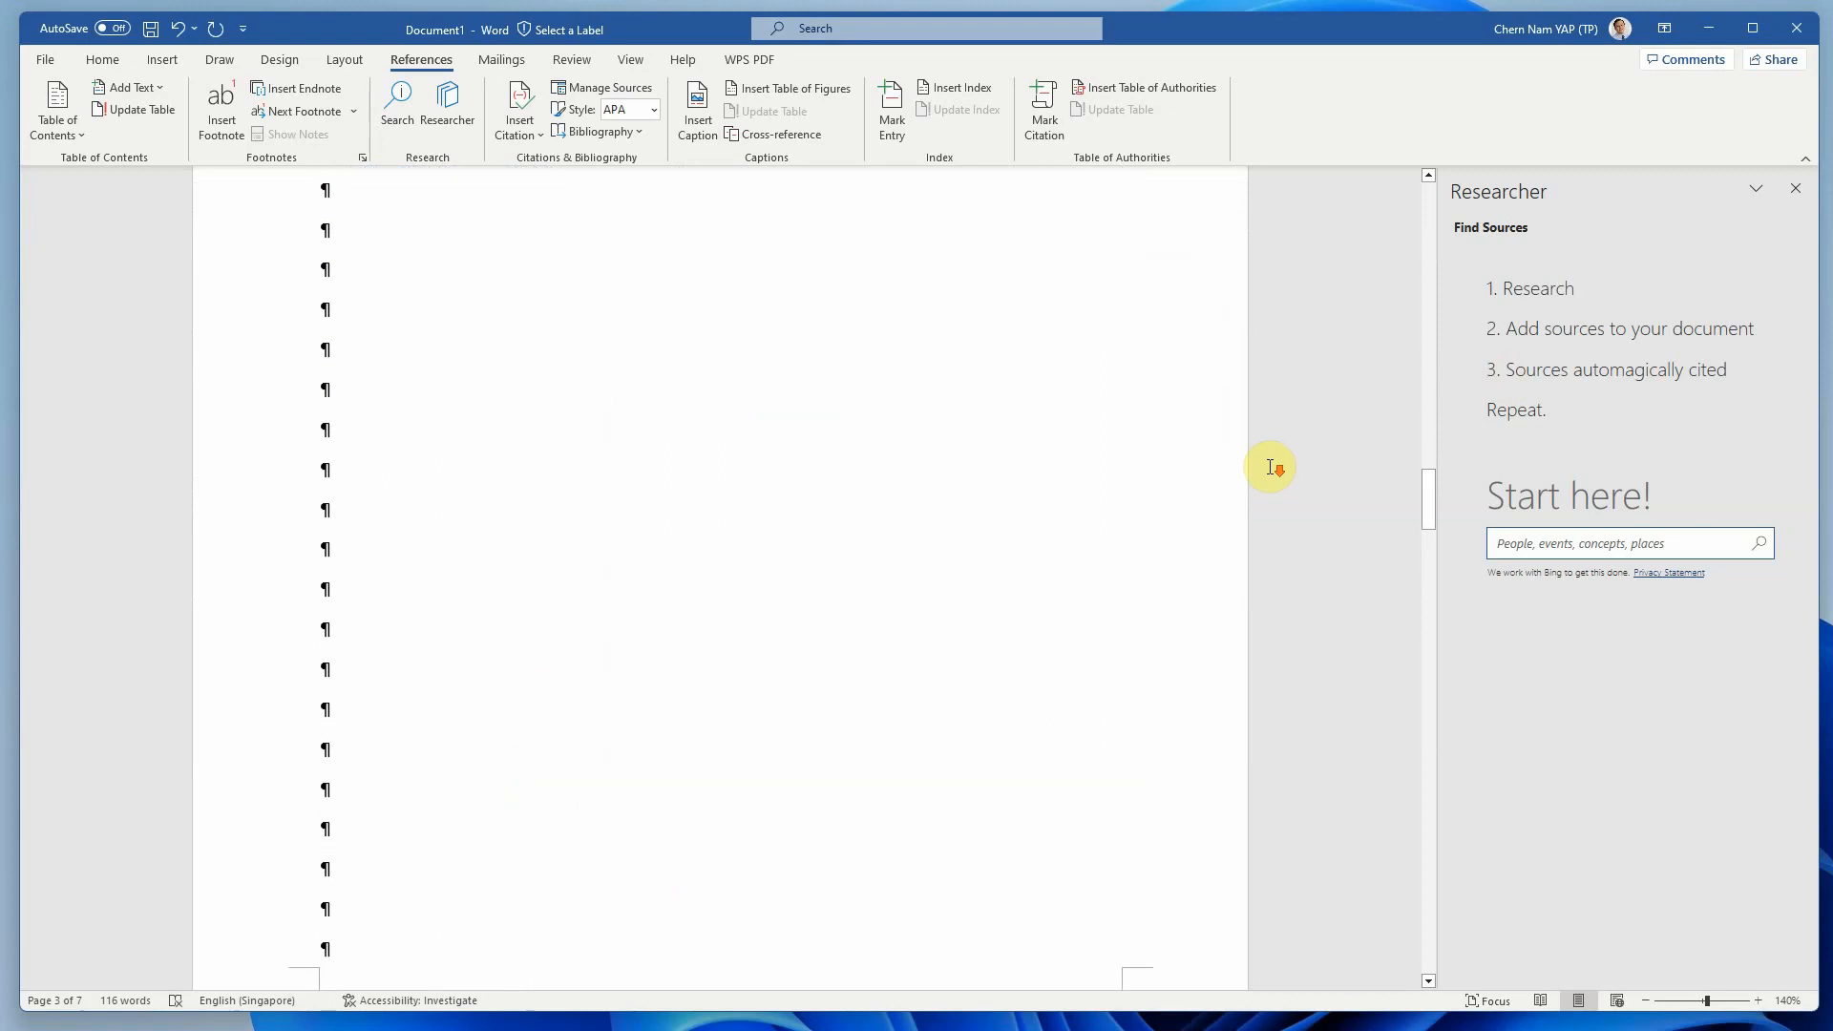
{"action": "scroll", "coordinate": [1251, 456], "scroll_direction": "up", "scroll_amount": 15}
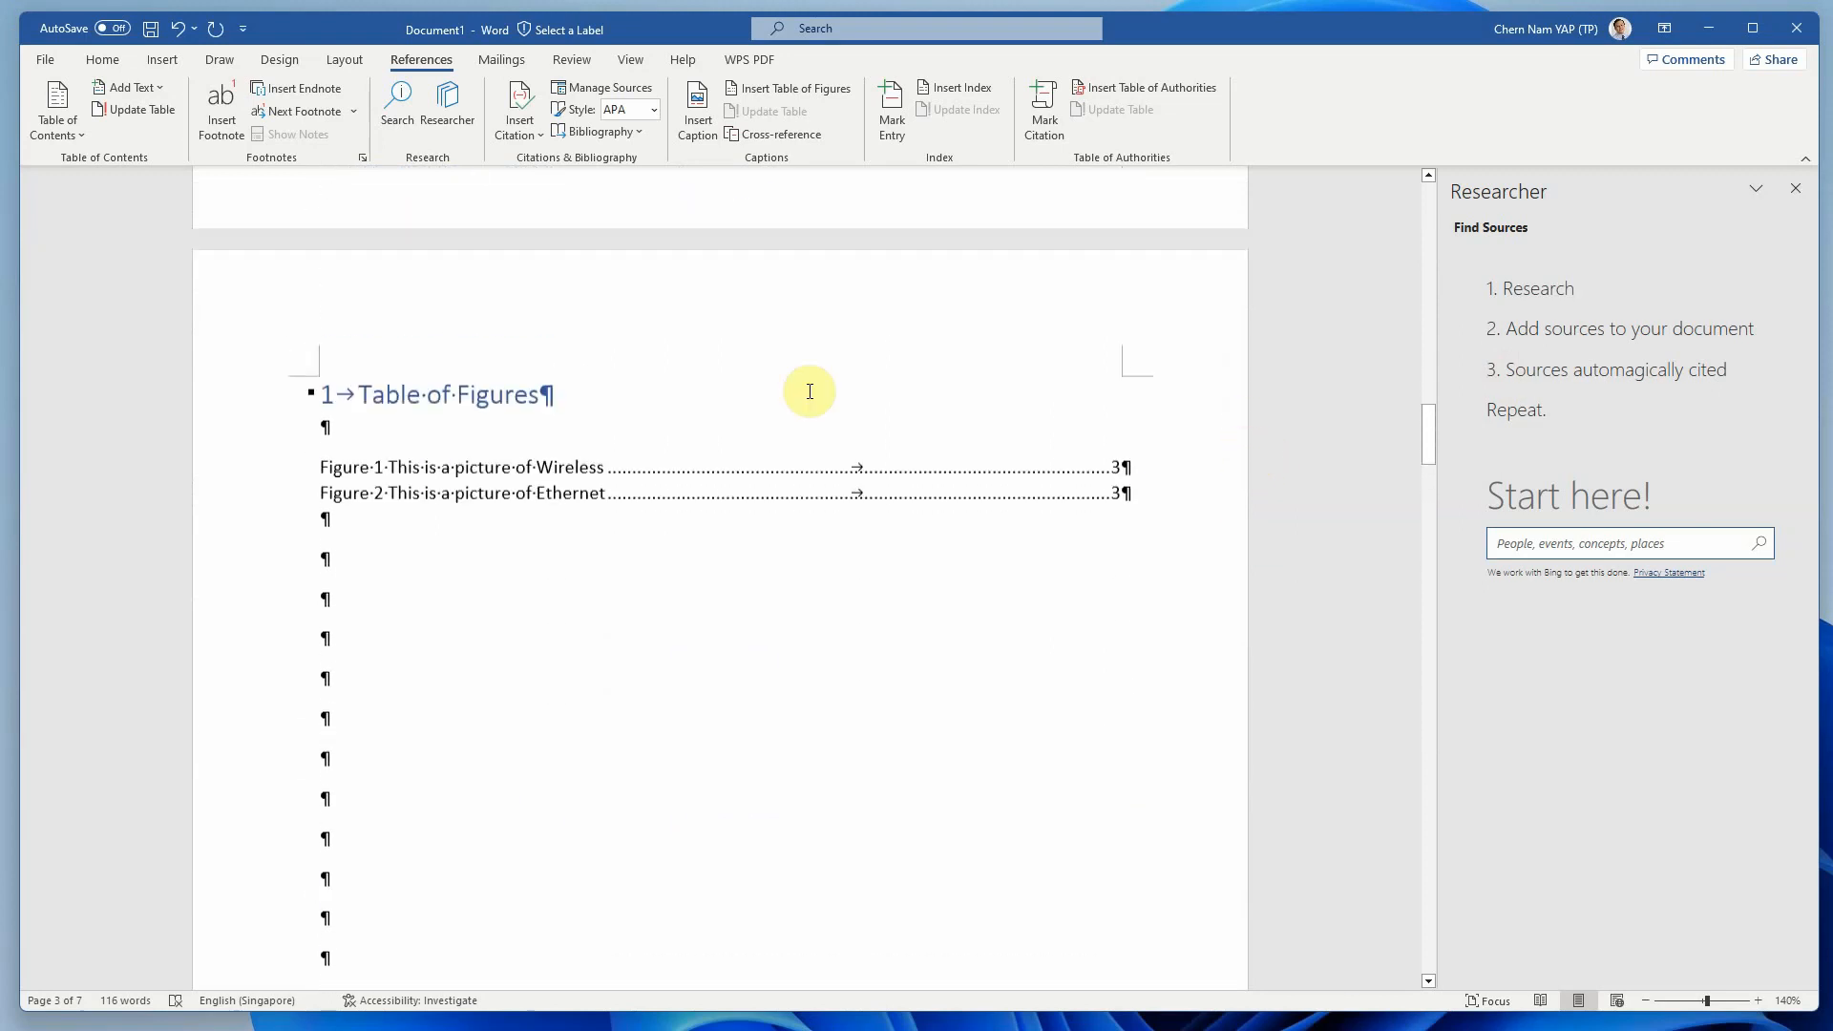
{"action": "left_click", "coordinate": [324, 427]}
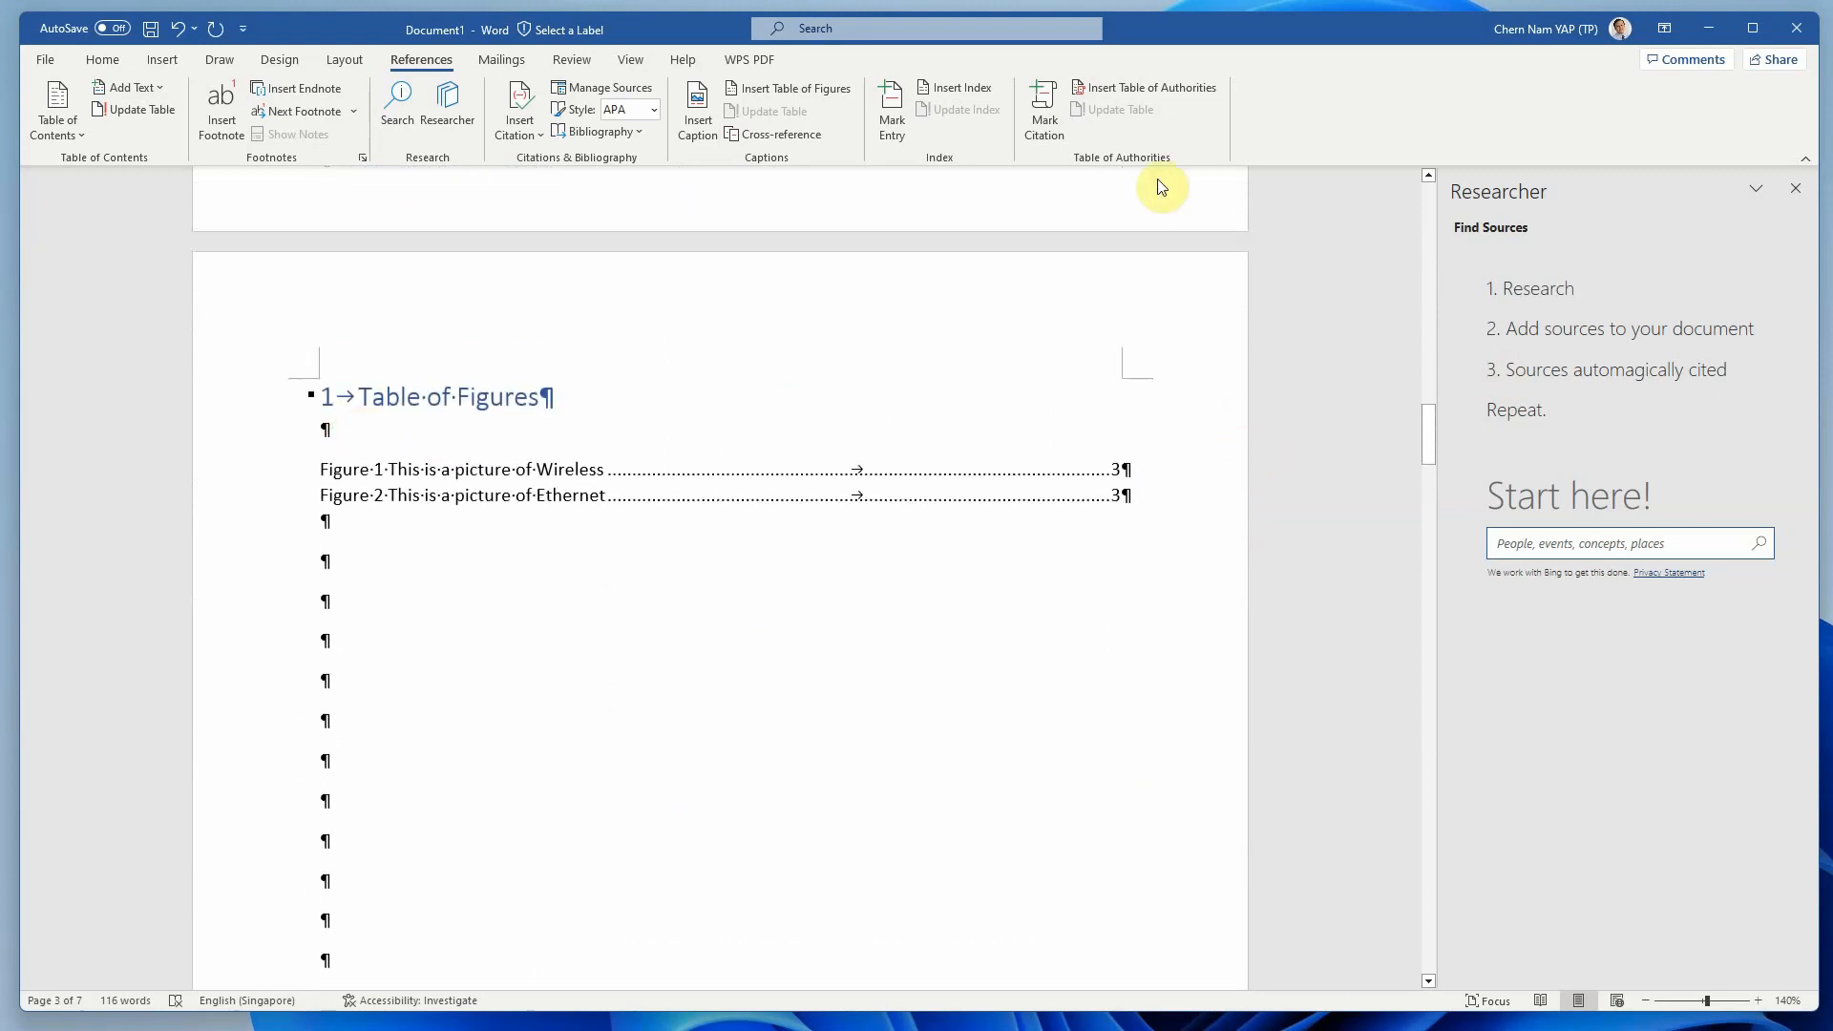
{"action": "key", "text": "Down"}
Add more blank lines above the Introduction heading so that it starts on a new page.
{"action": "scroll", "coordinate": [752, 643], "scroll_direction": "down", "scroll_amount": 15}
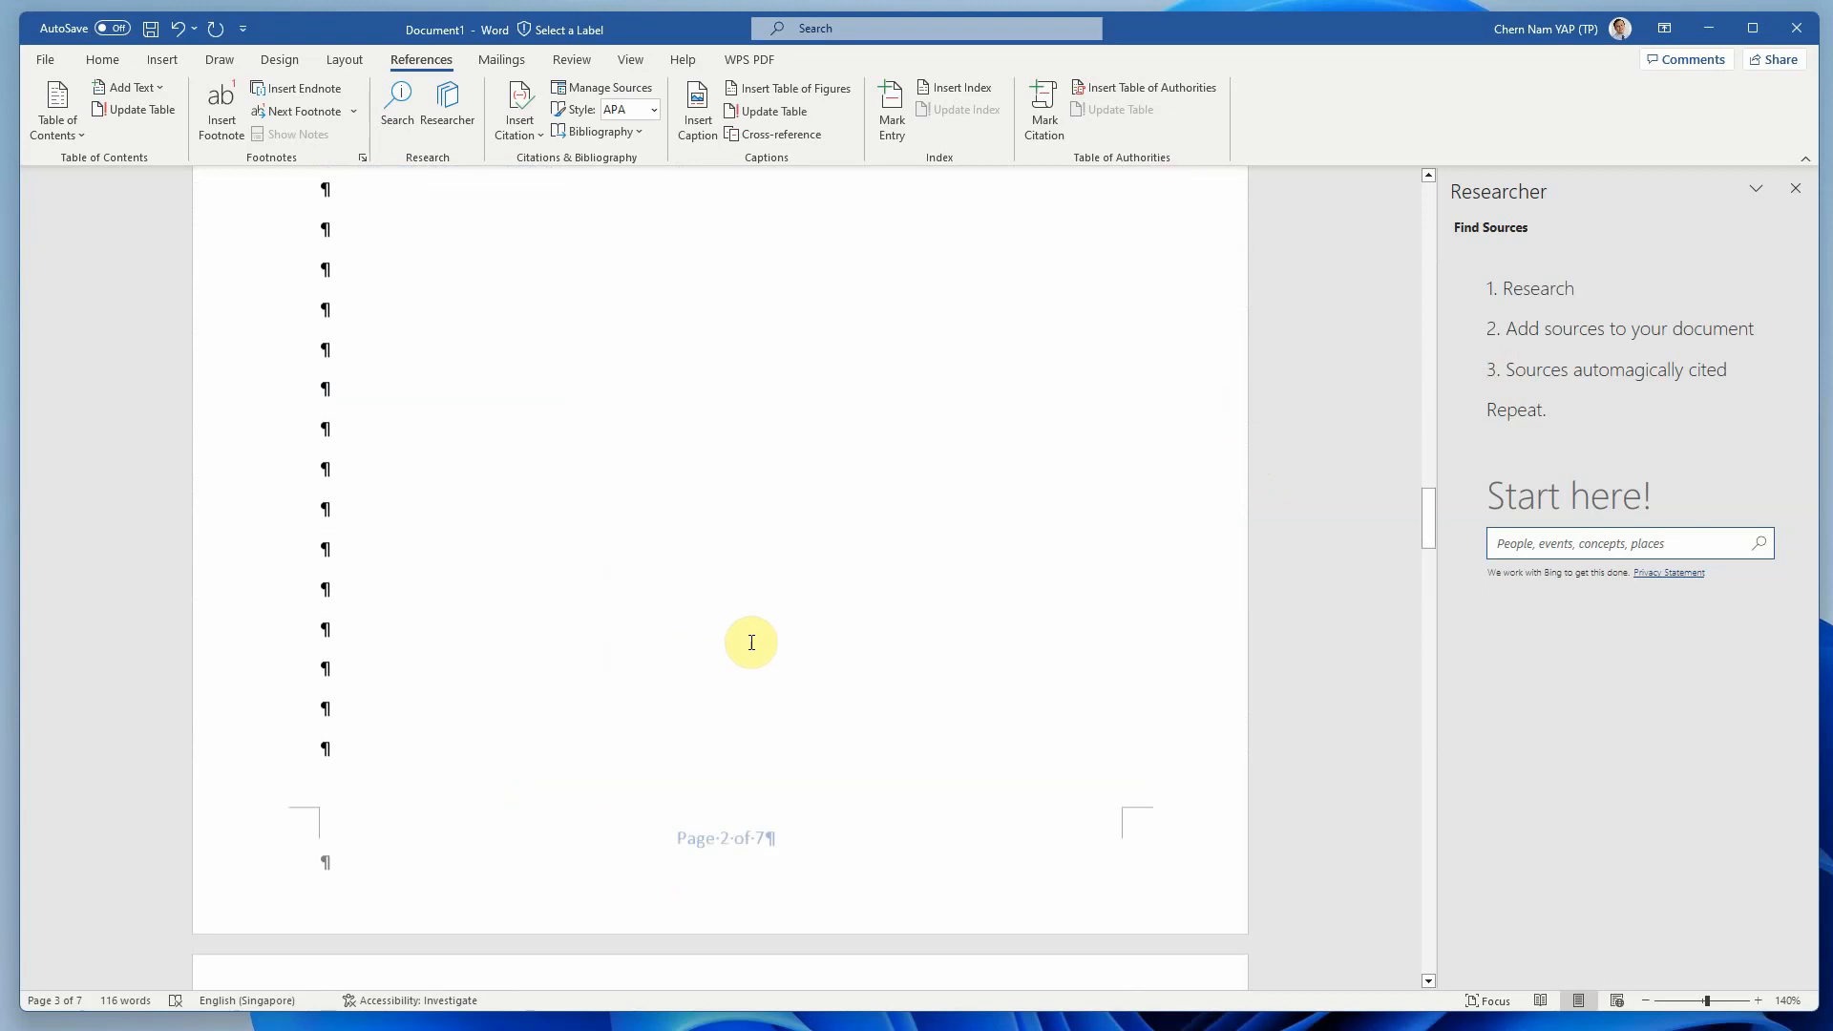
{"action": "scroll", "coordinate": [751, 642], "scroll_direction": "down", "scroll_amount": 10}
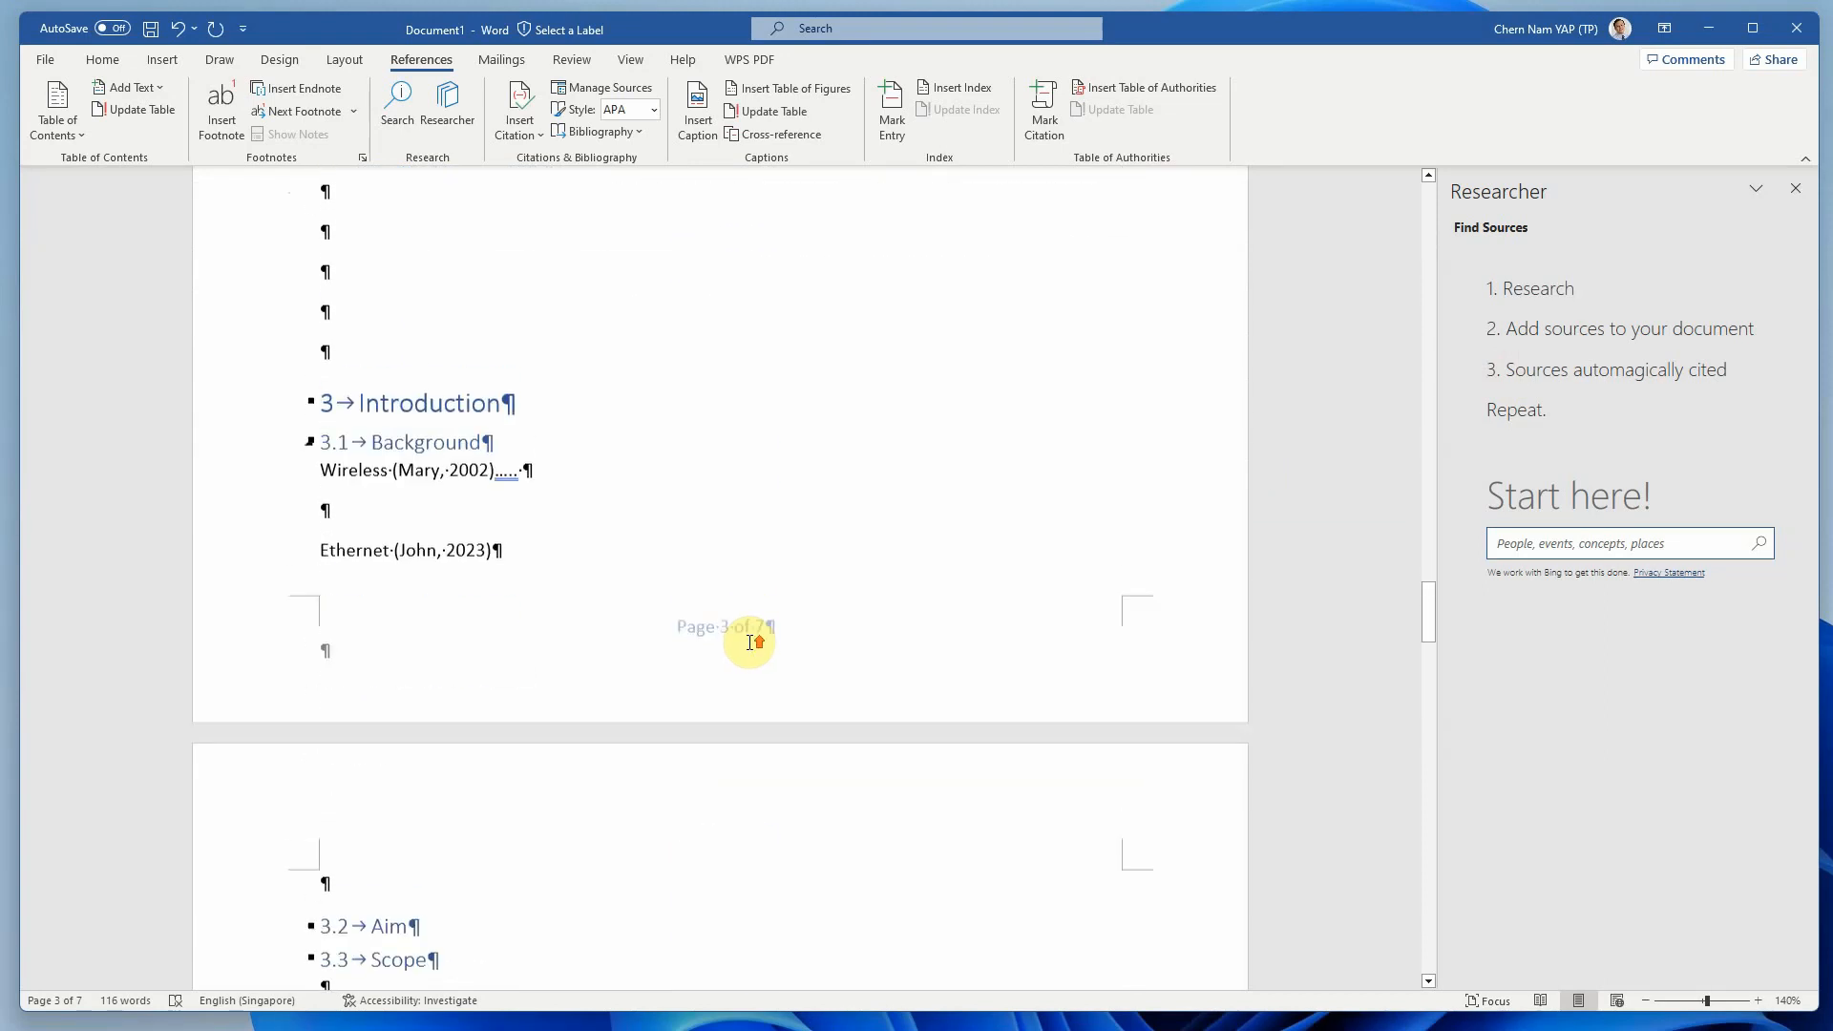
{"action": "scroll", "coordinate": [362, 583], "scroll_direction": "up", "scroll_amount": 3}
{"action": "key", "text": "Return"}
{"action": "key", "text": "Return"}
{"action": "key", "text": "Return"}
{"action": "key", "text": "Return"}
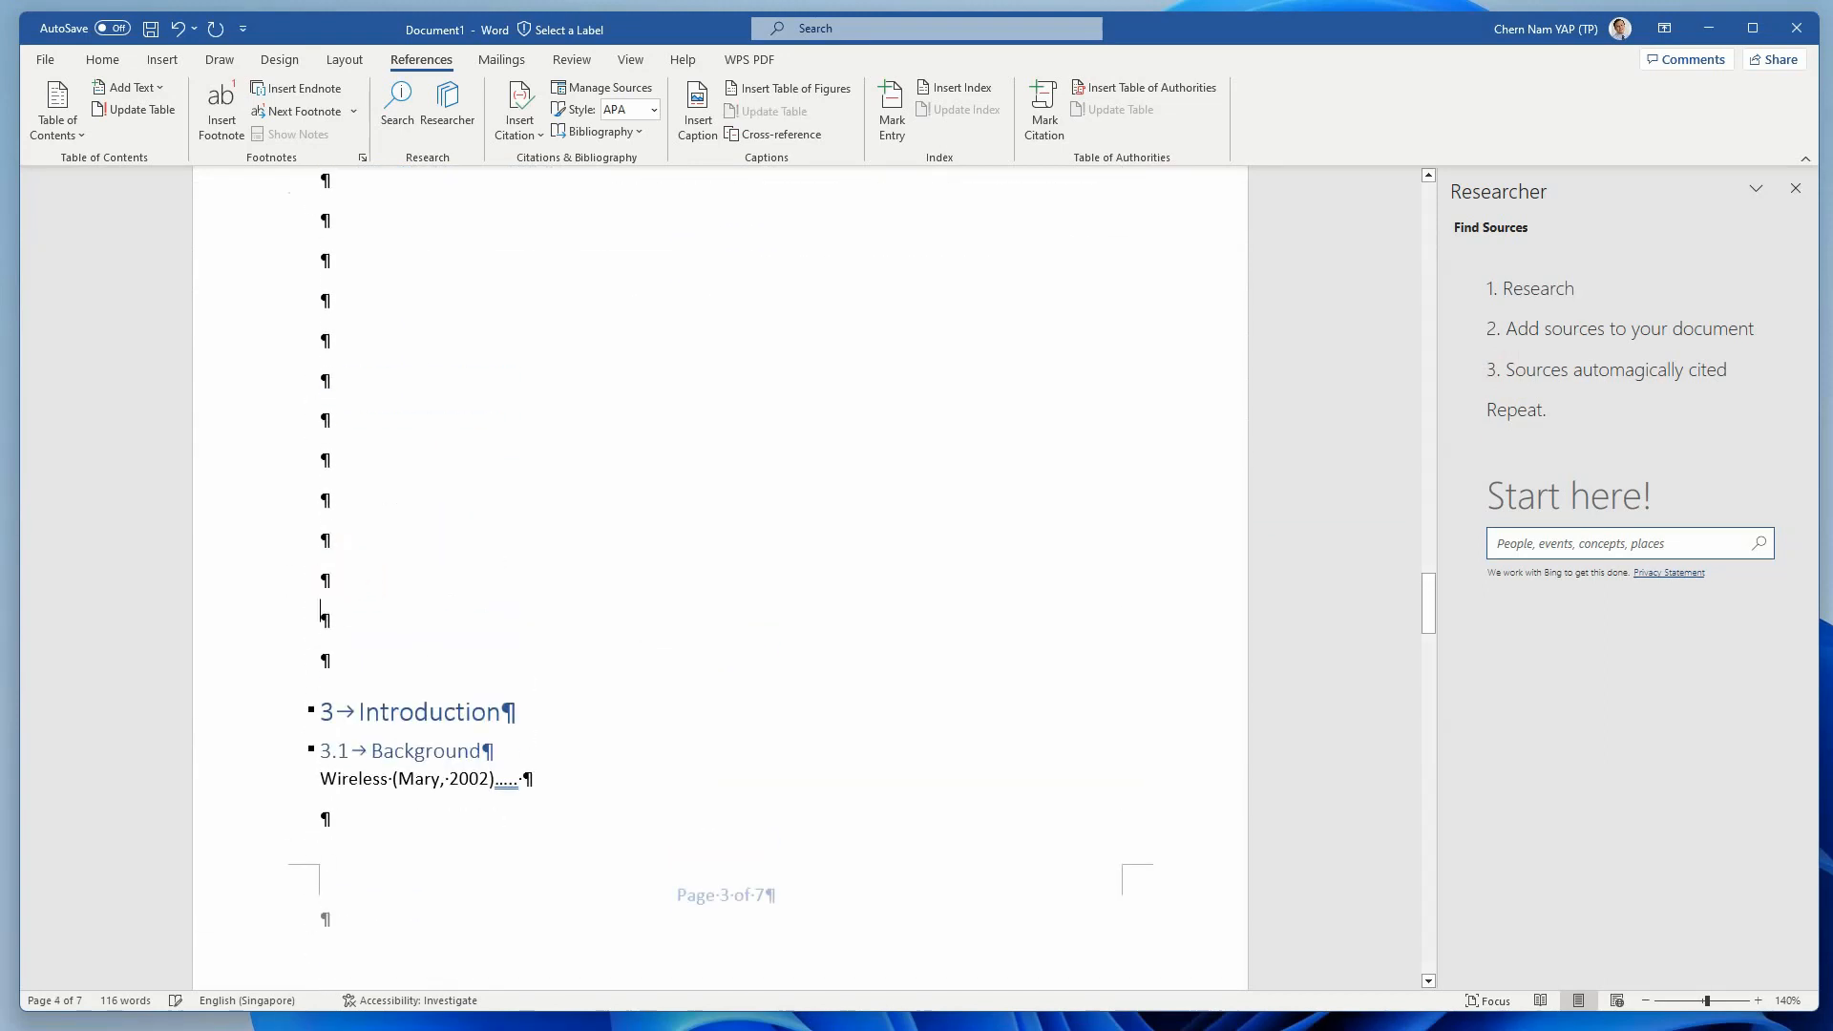
{"action": "scroll", "coordinate": [602, 722], "scroll_direction": "down", "scroll_amount": 4}
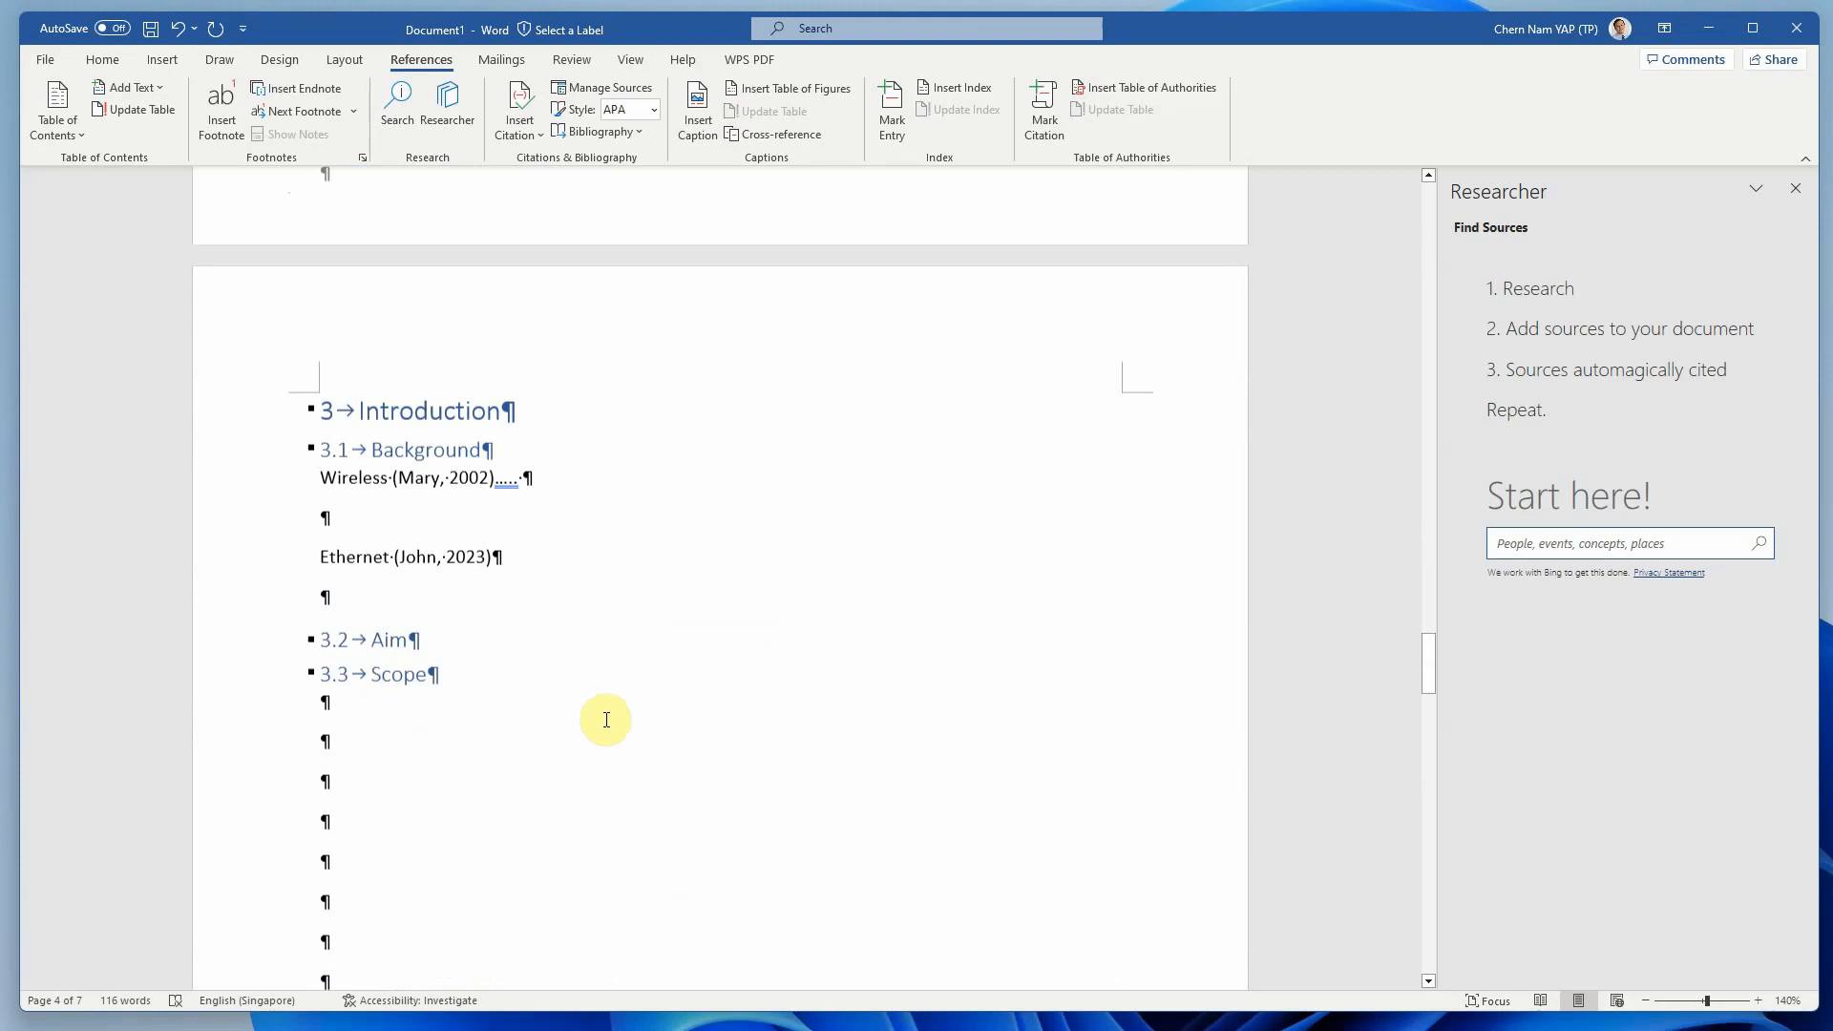
Update the list under the List of Tables heading, refreshing page numbers only.
{"action": "scroll", "coordinate": [606, 718], "scroll_direction": "up", "scroll_amount": 15}
{"action": "scroll", "coordinate": [606, 718], "scroll_direction": "up", "scroll_amount": 10}
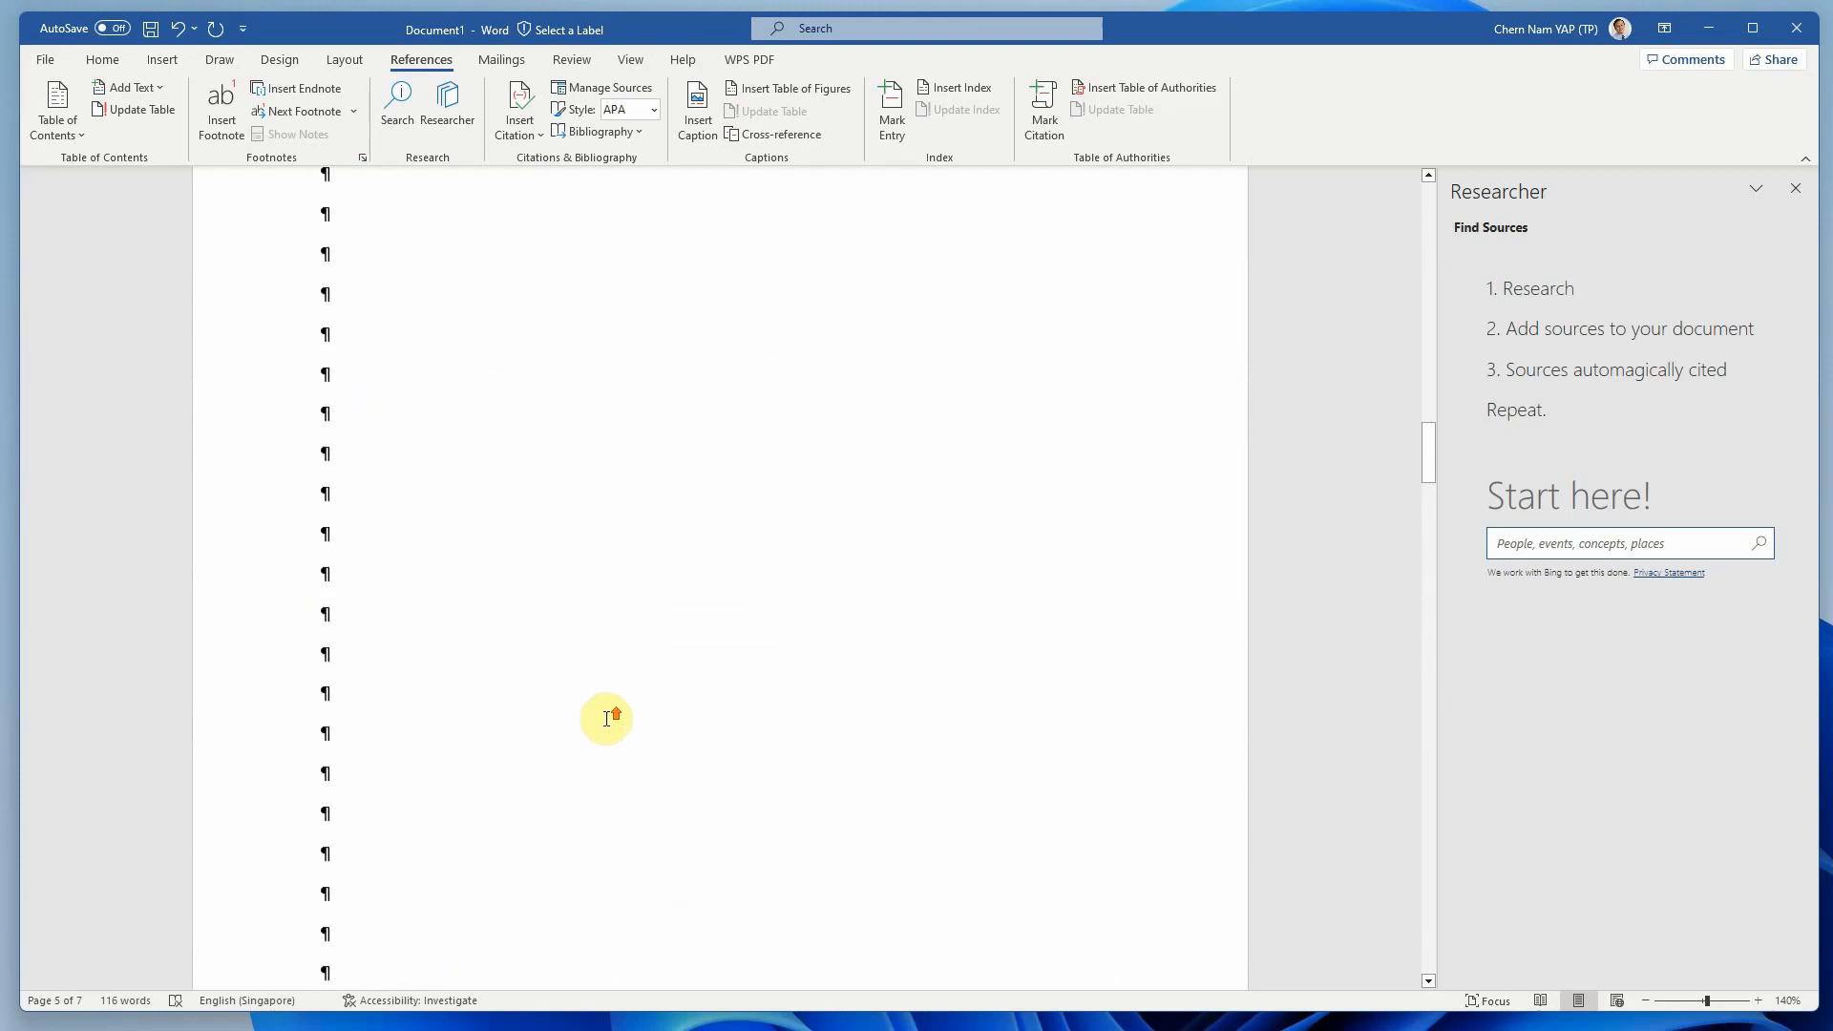
{"action": "scroll", "coordinate": [611, 721], "scroll_direction": "down", "scroll_amount": 10}
{"action": "scroll", "coordinate": [613, 722], "scroll_direction": "down", "scroll_amount": 4}
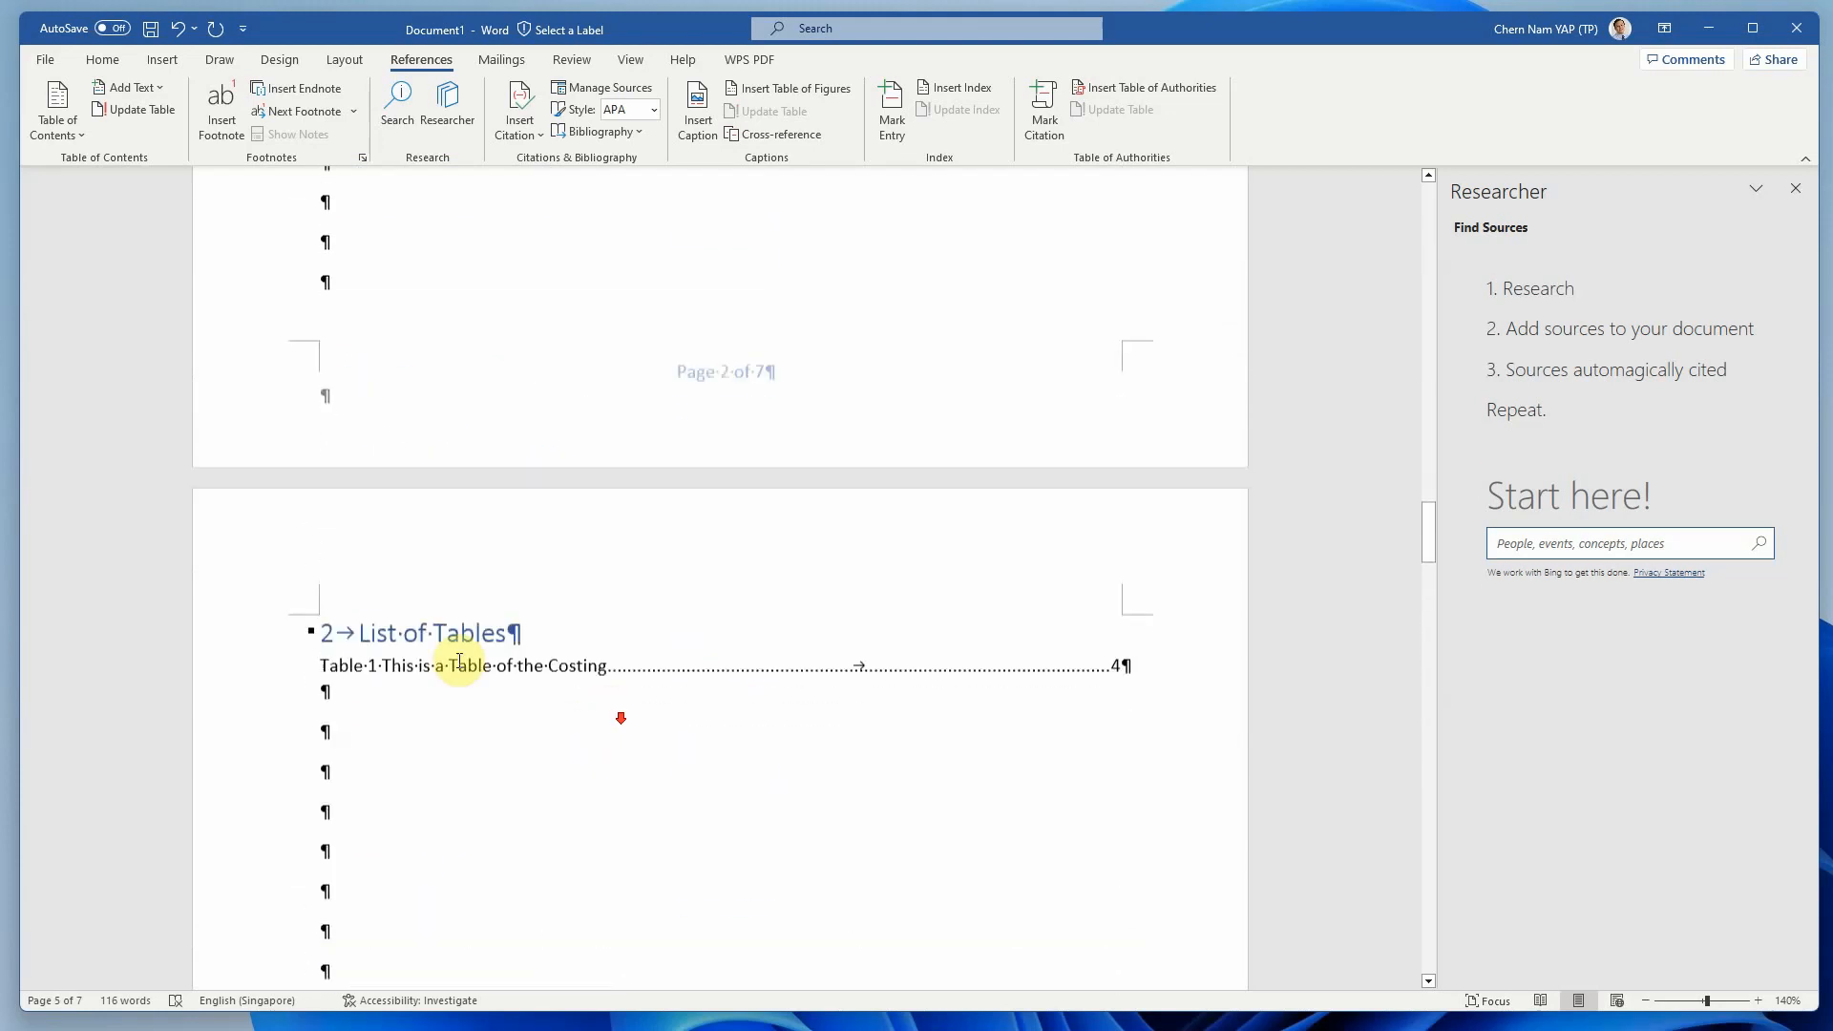
{"action": "left_click", "coordinate": [398, 612]}
{"action": "left_click", "coordinate": [264, 627]}
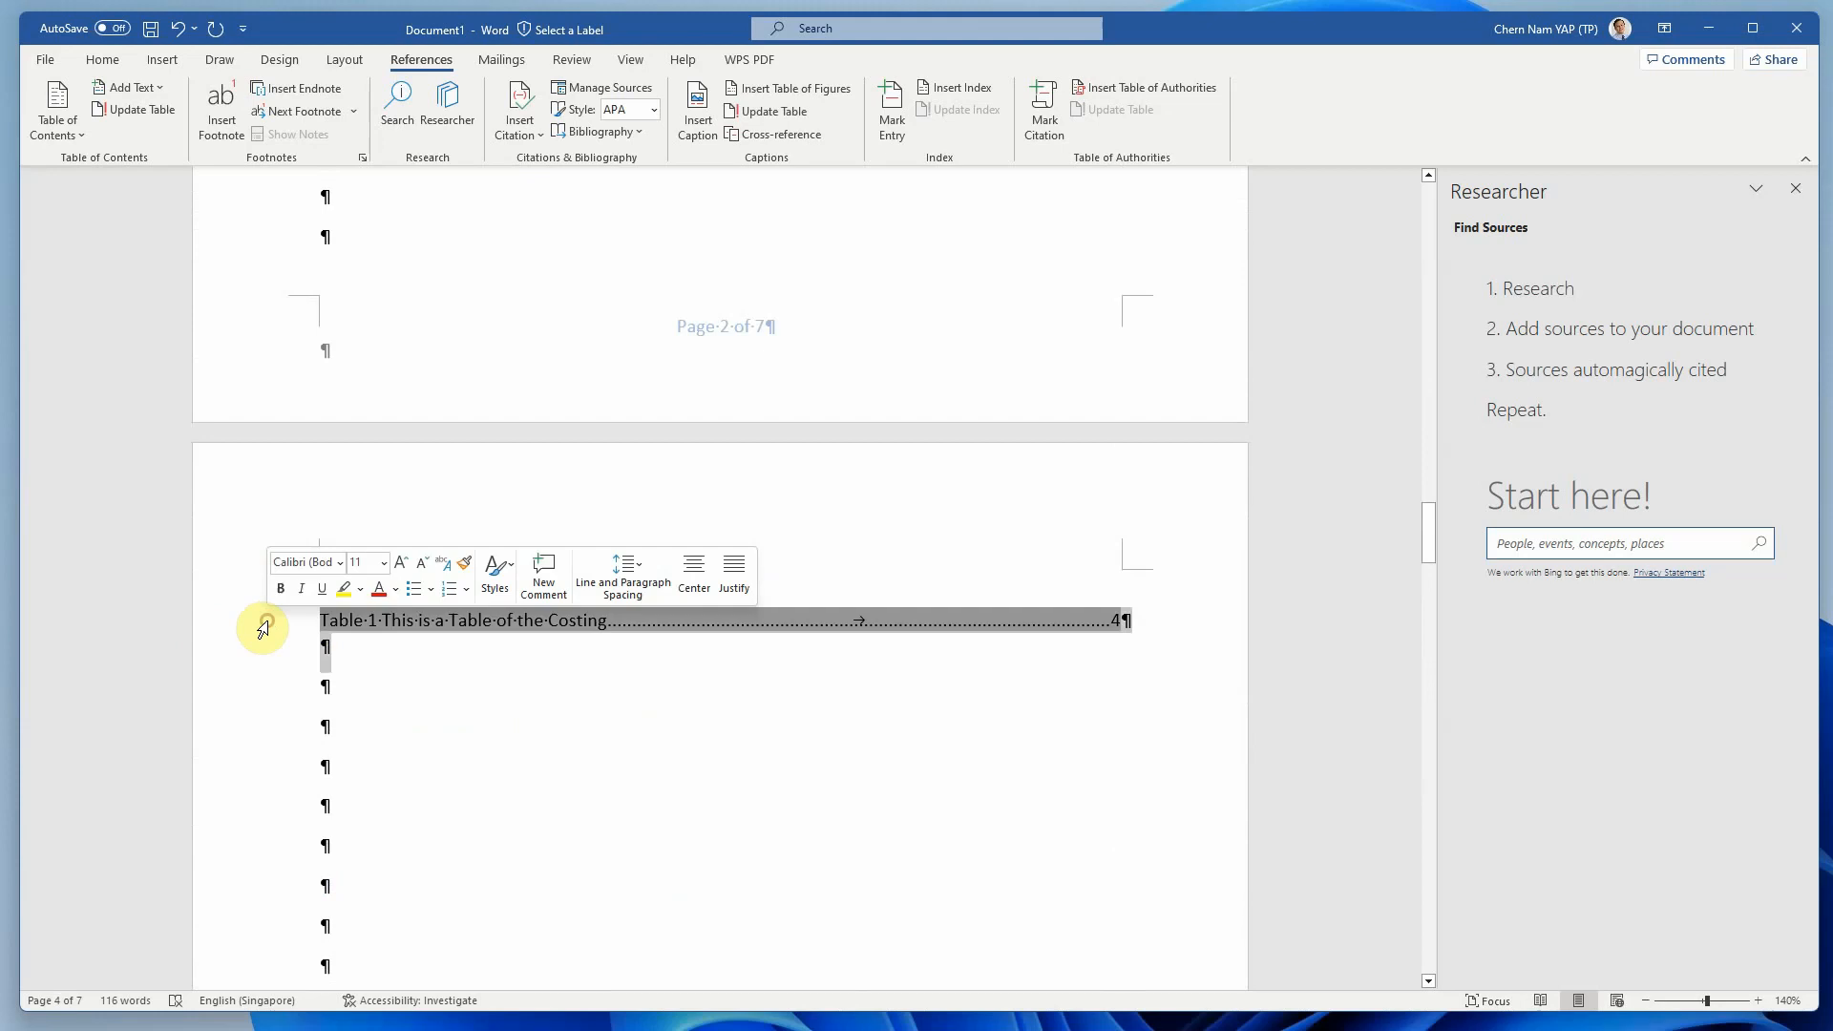
{"action": "left_click", "coordinate": [606, 704]}
{"action": "left_click", "coordinate": [277, 621]}
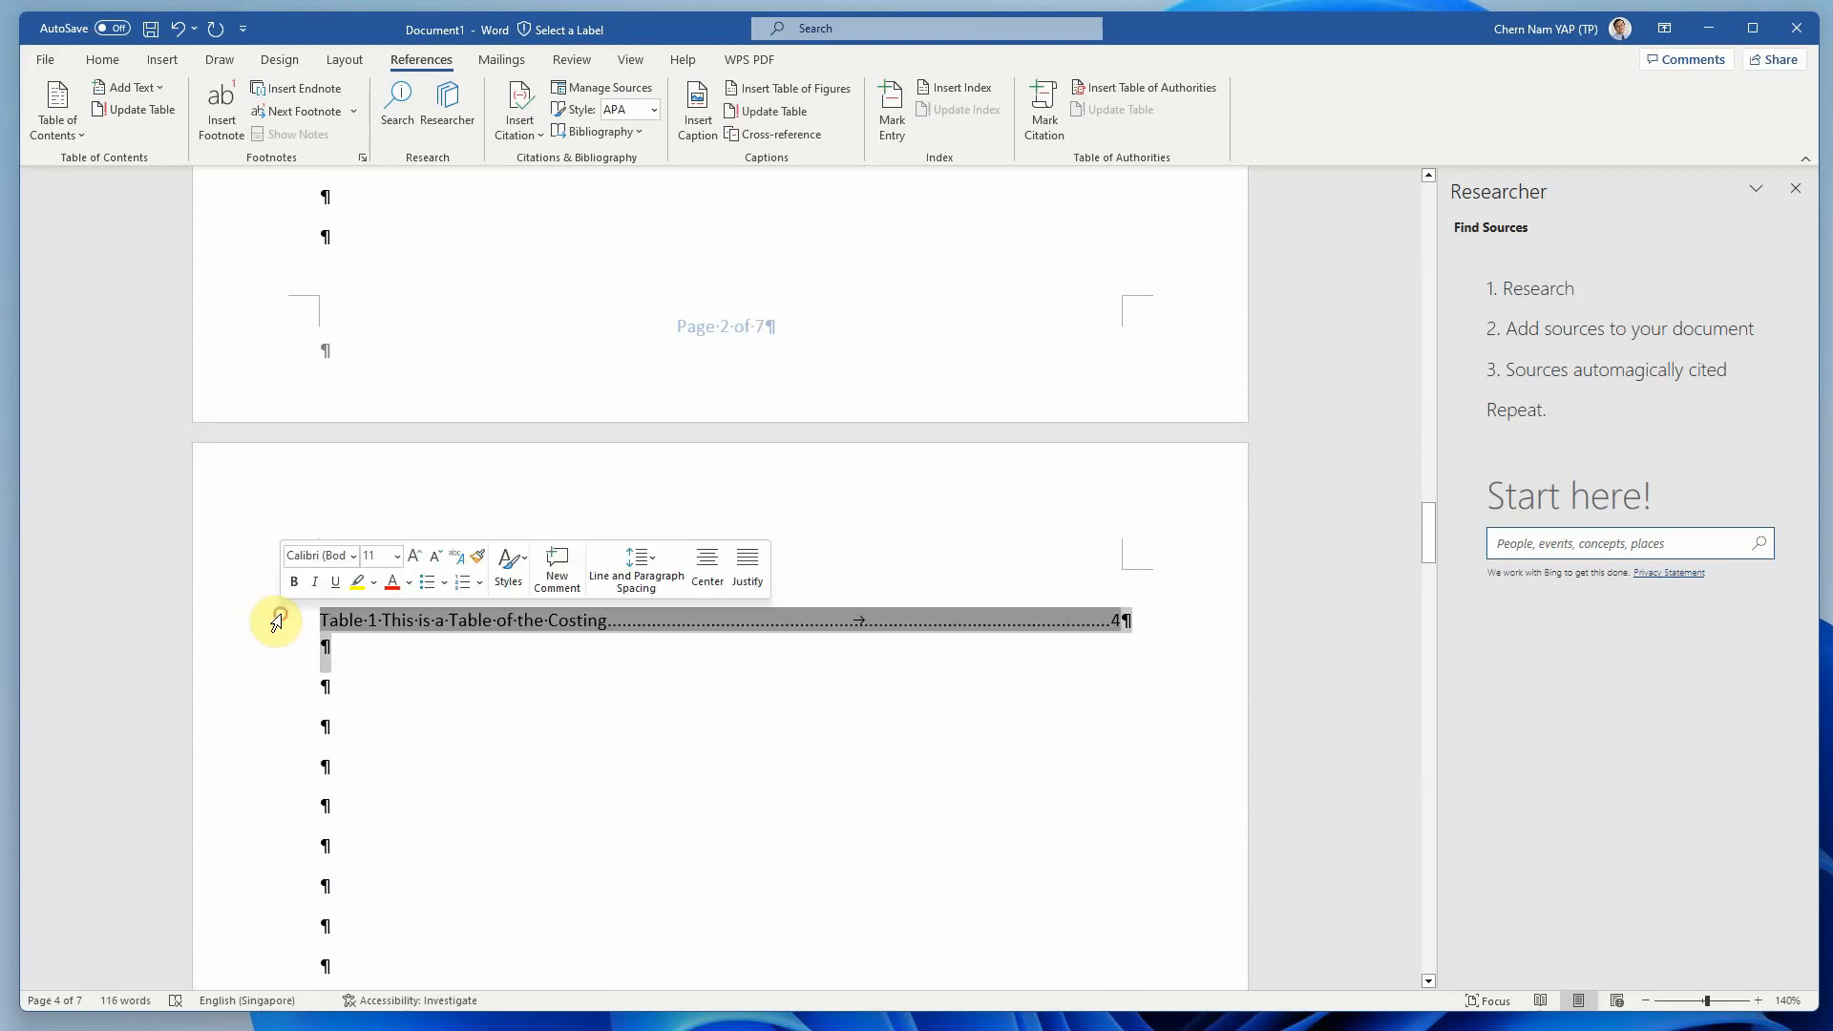
{"action": "right_click", "coordinate": [526, 626]}
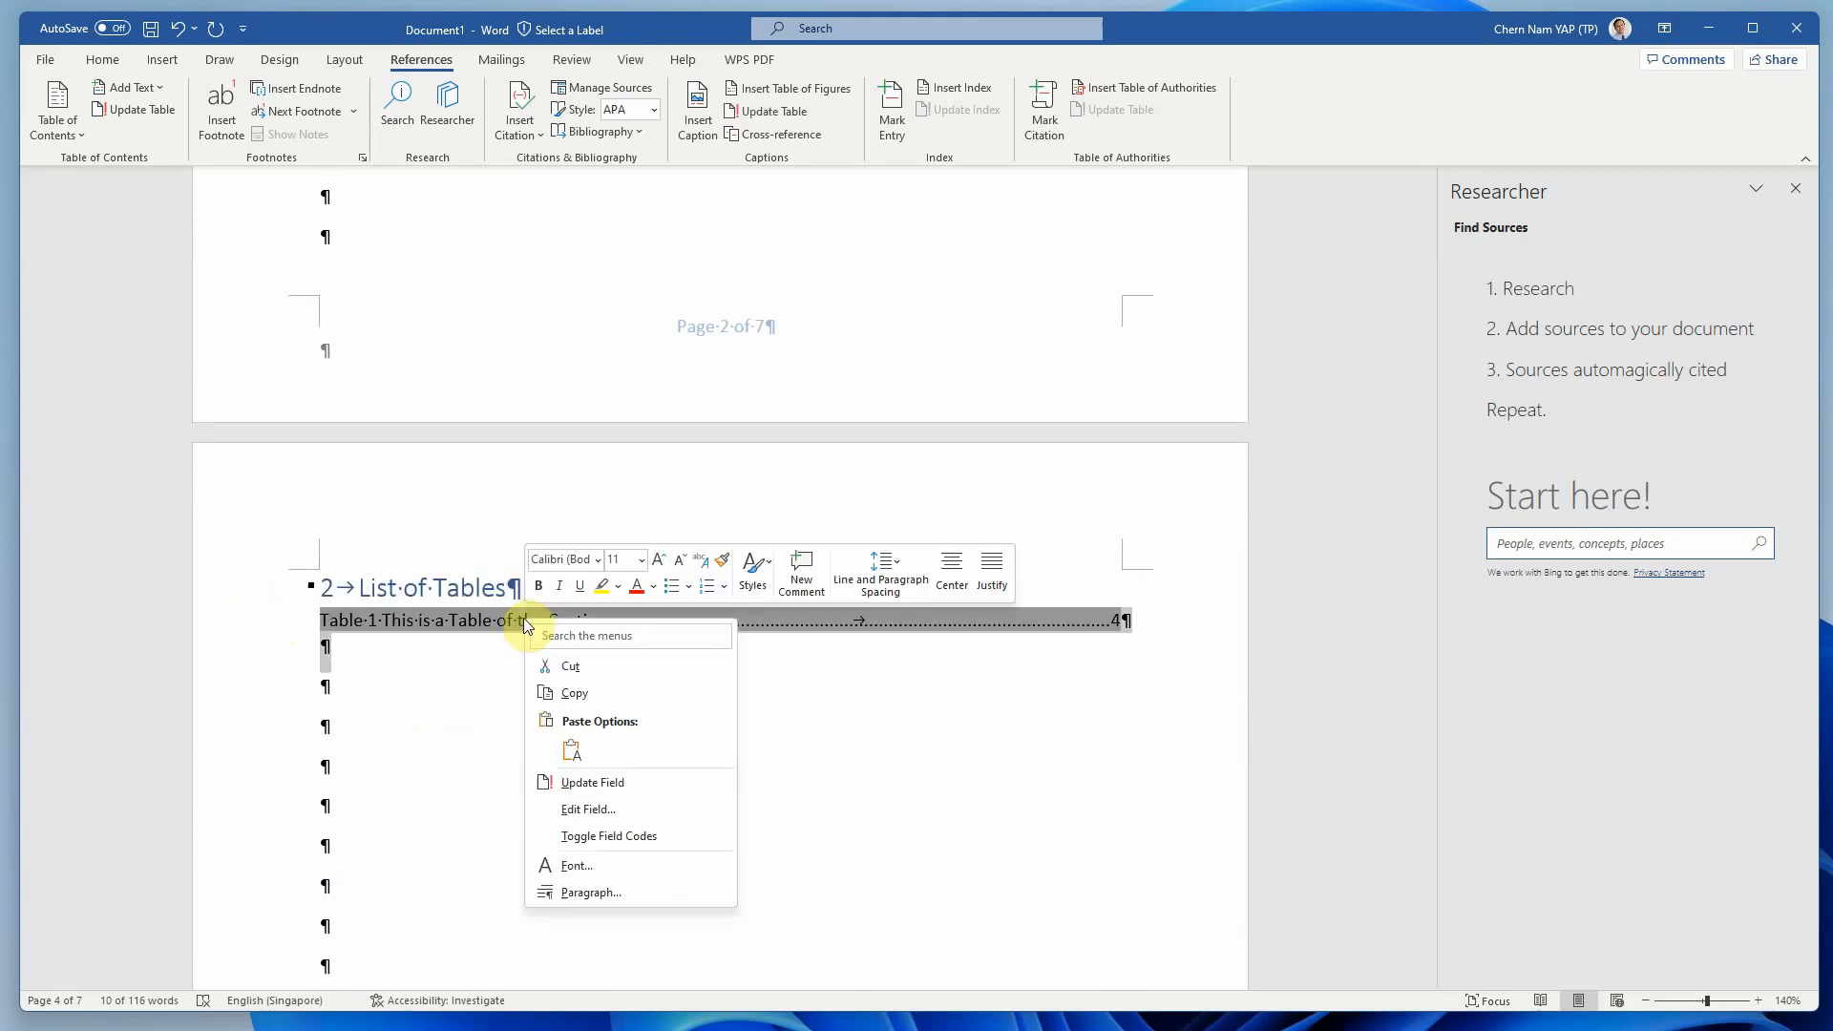
{"action": "left_click", "coordinate": [603, 783]}
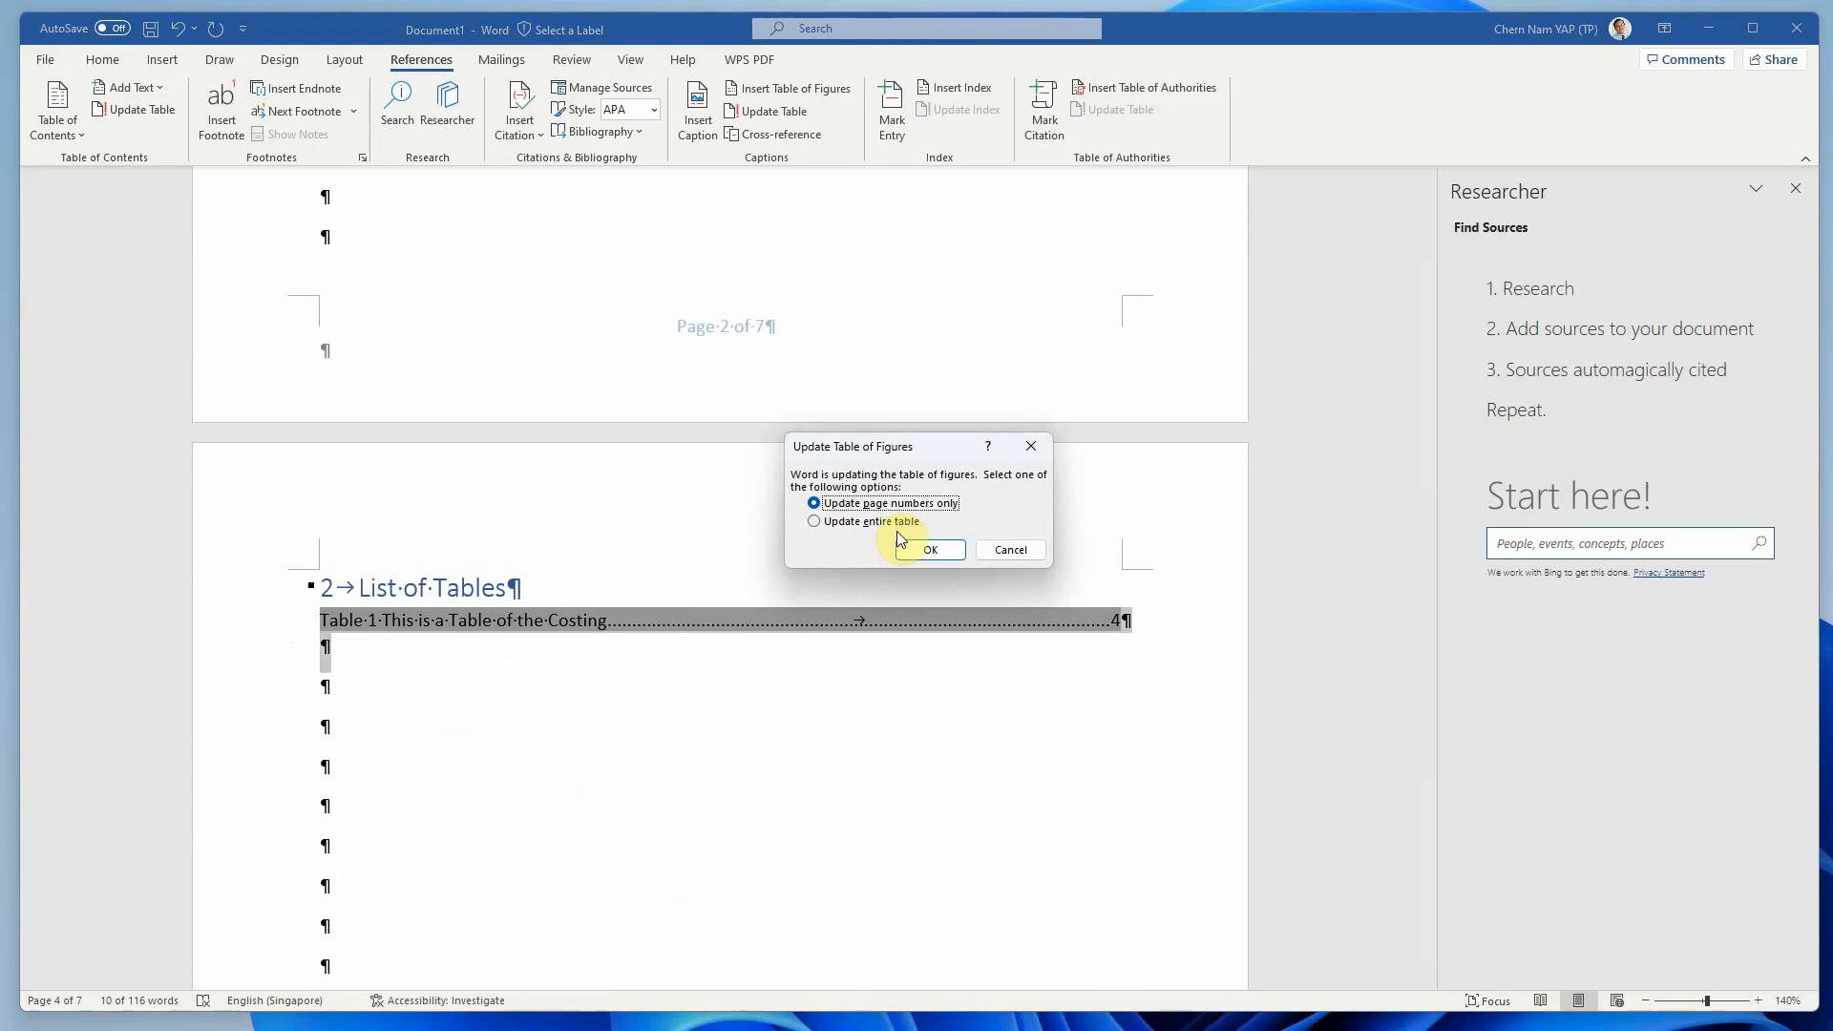
{"action": "left_click", "coordinate": [920, 552]}
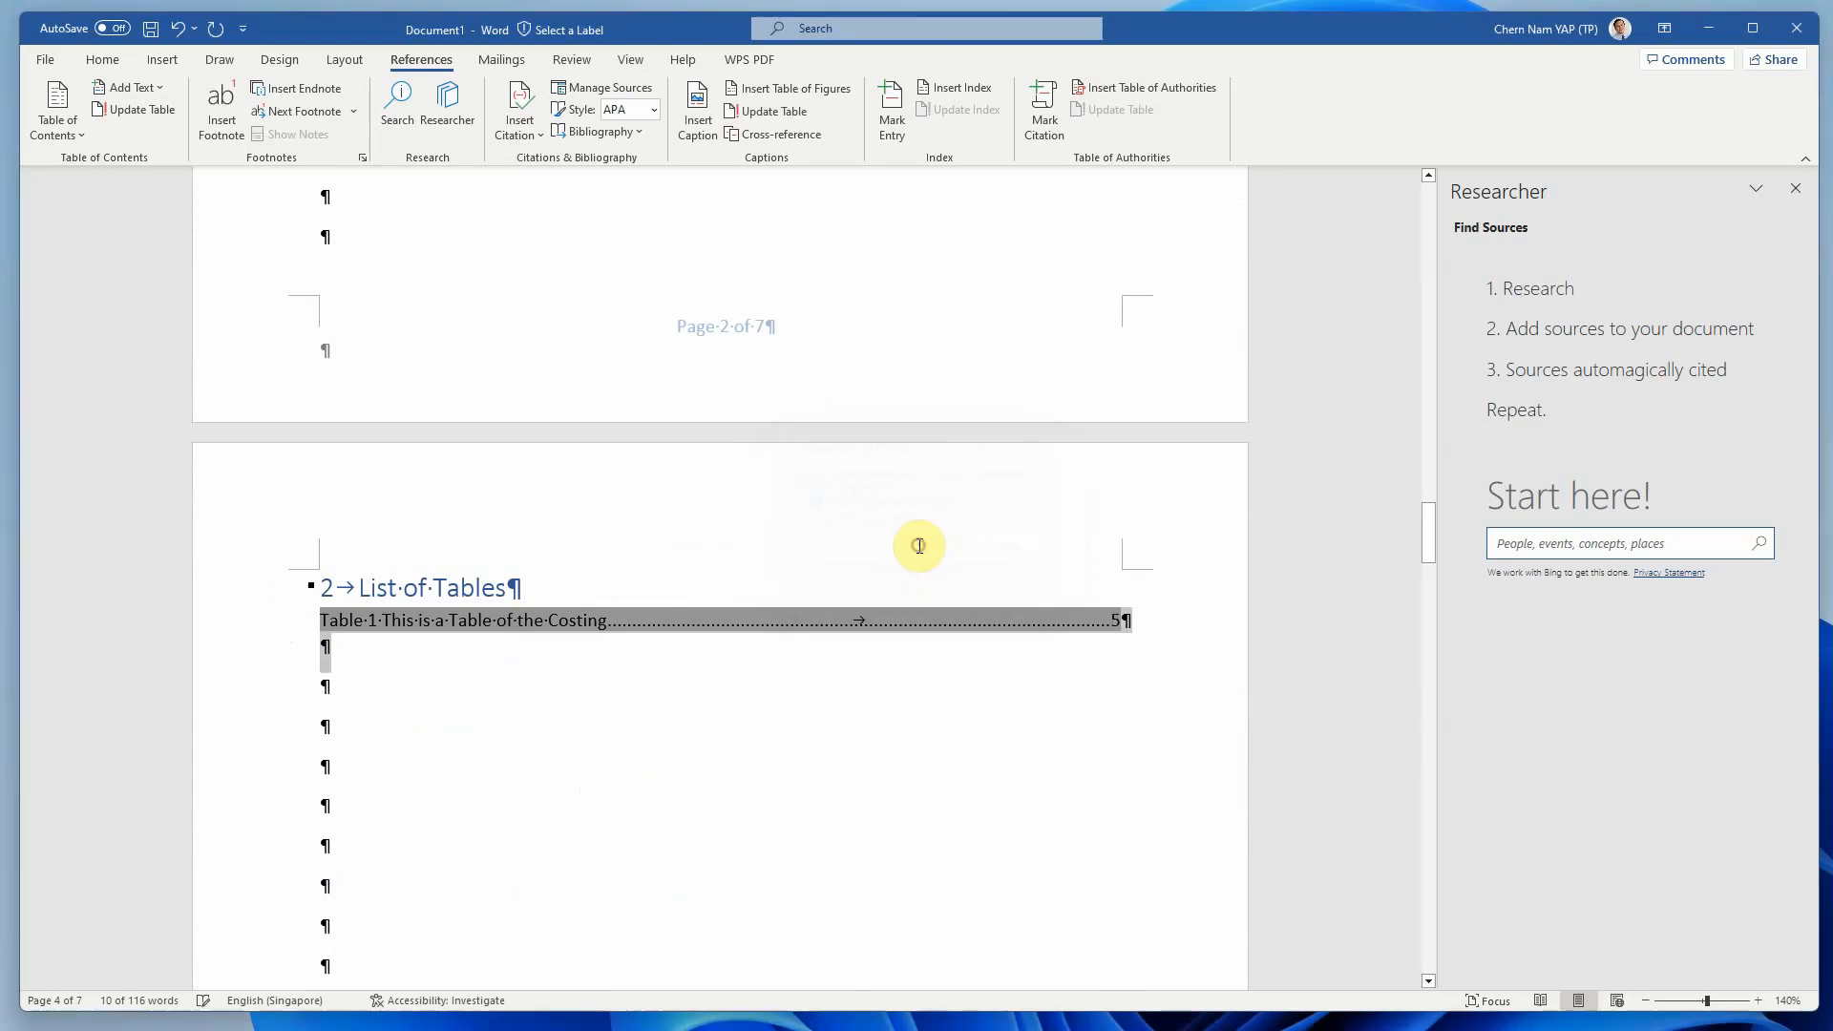
Update the figure list under the Table of Figures heading, refreshing page numbers only.
{"action": "scroll", "coordinate": [705, 689], "scroll_direction": "up", "scroll_amount": 8}
{"action": "scroll", "coordinate": [705, 690], "scroll_direction": "up", "scroll_amount": 4}
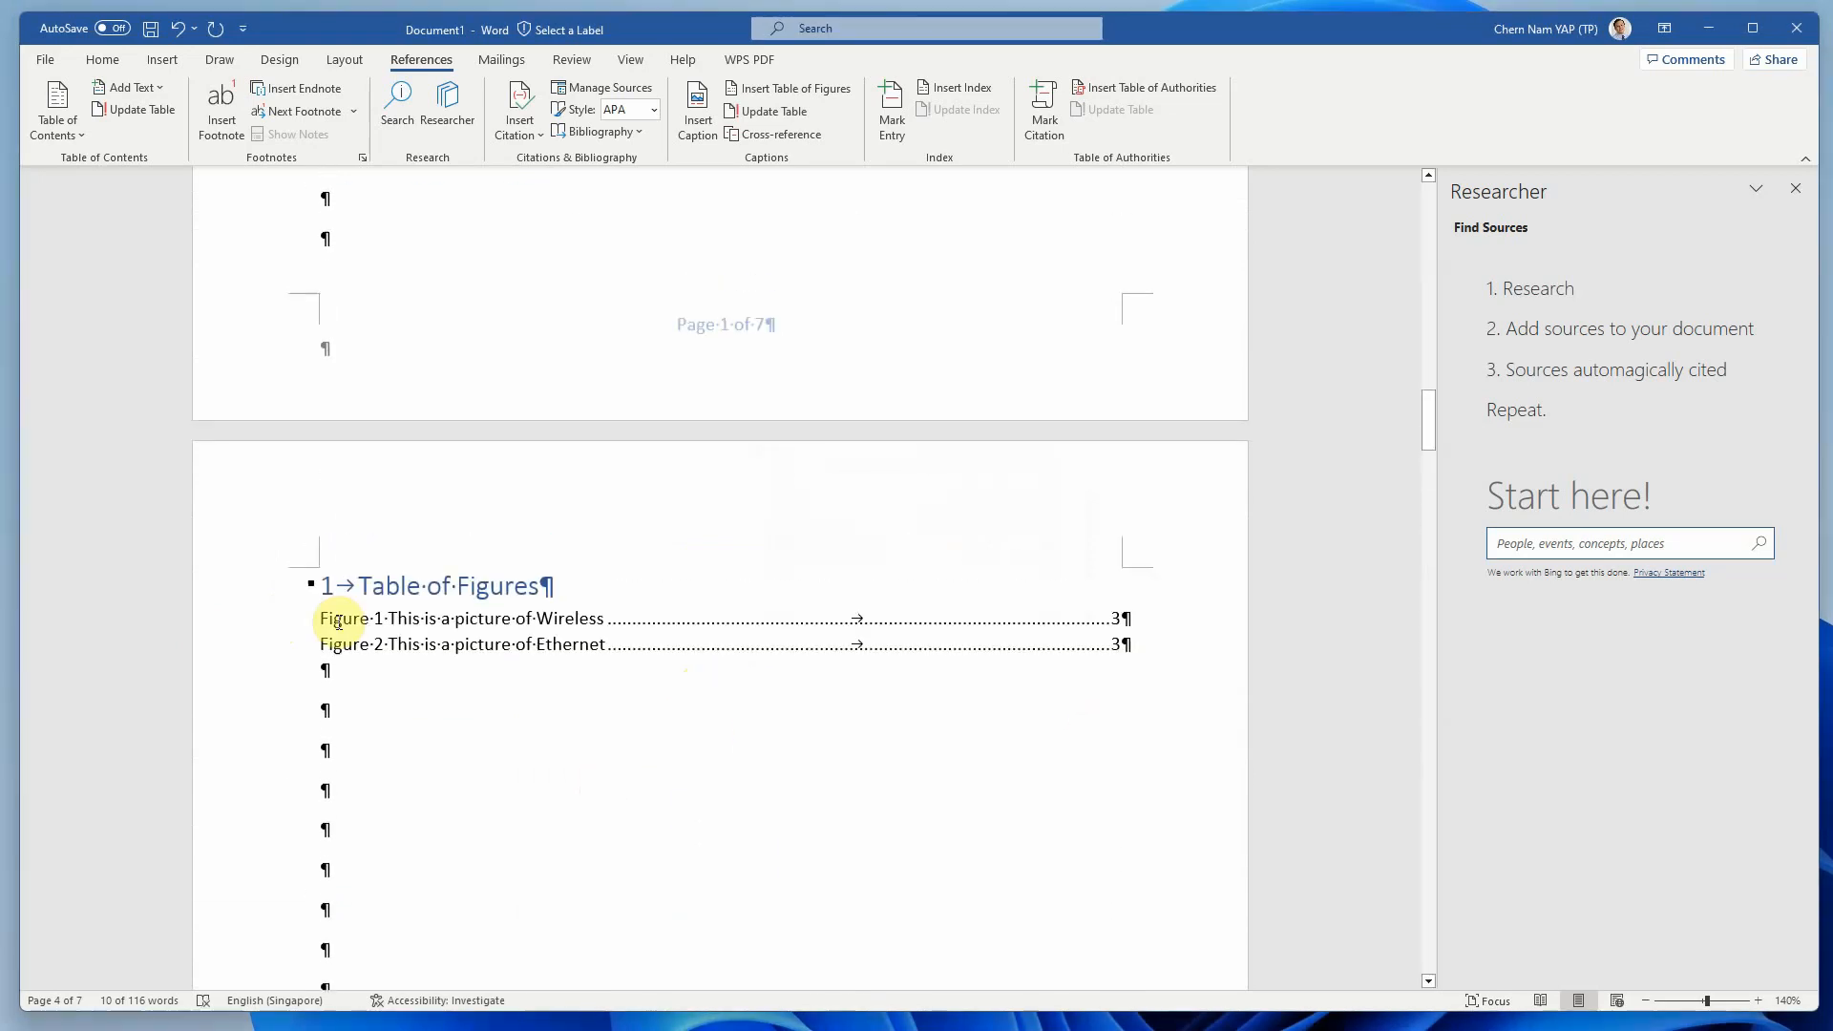
{"action": "left_click_drag", "start_coordinate": [257, 627], "coordinate": [247, 643]}
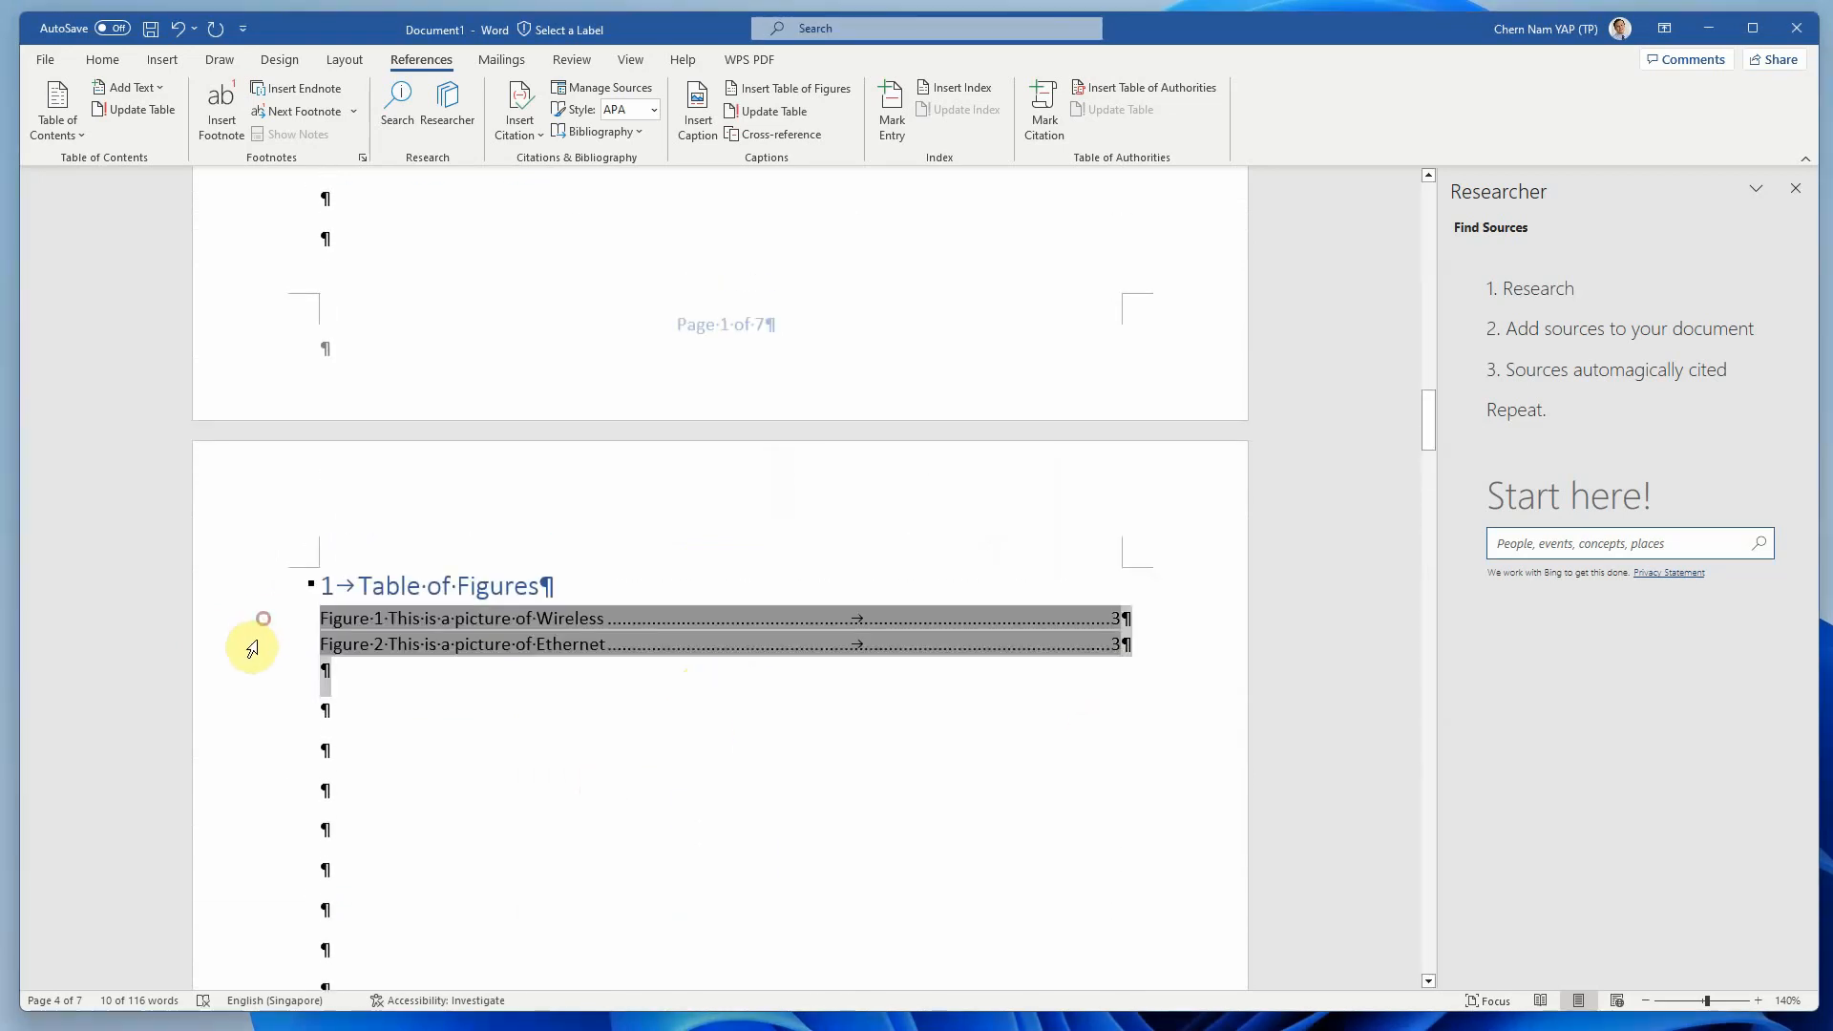
{"action": "right_click", "coordinate": [782, 645]}
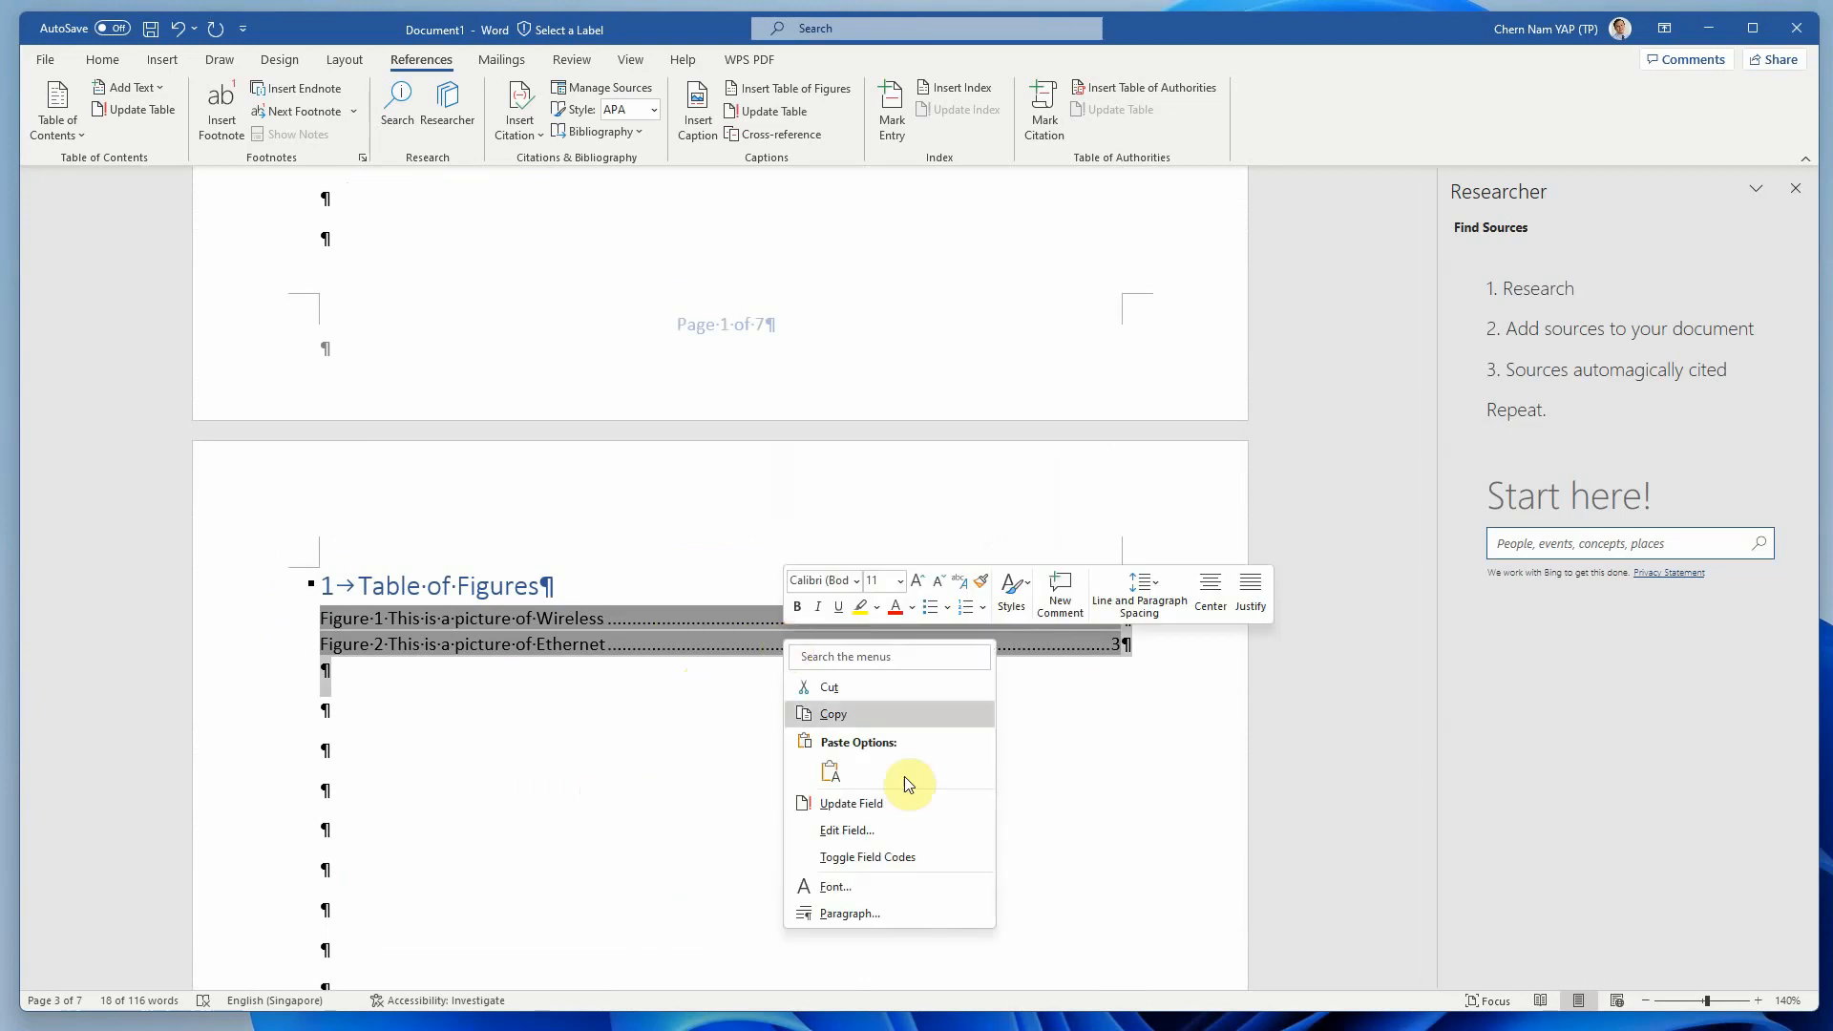
{"action": "left_click", "coordinate": [884, 804]}
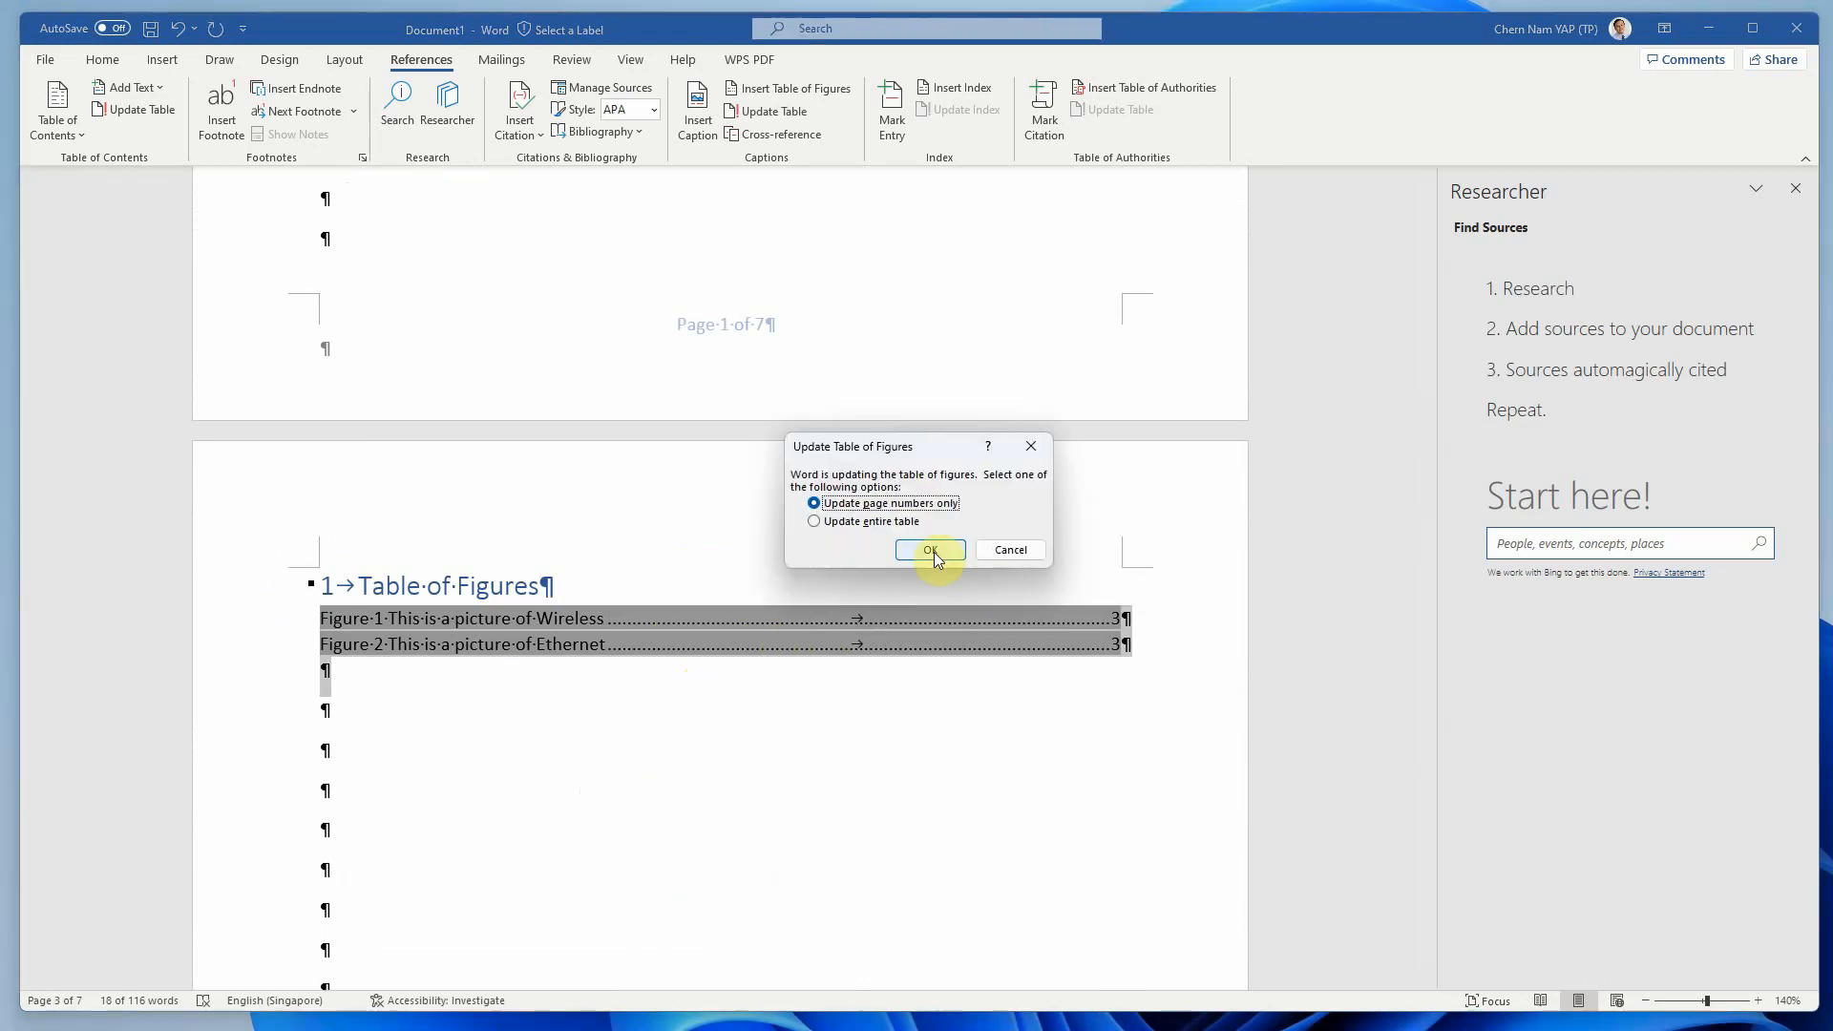
{"action": "left_click", "coordinate": [930, 551]}
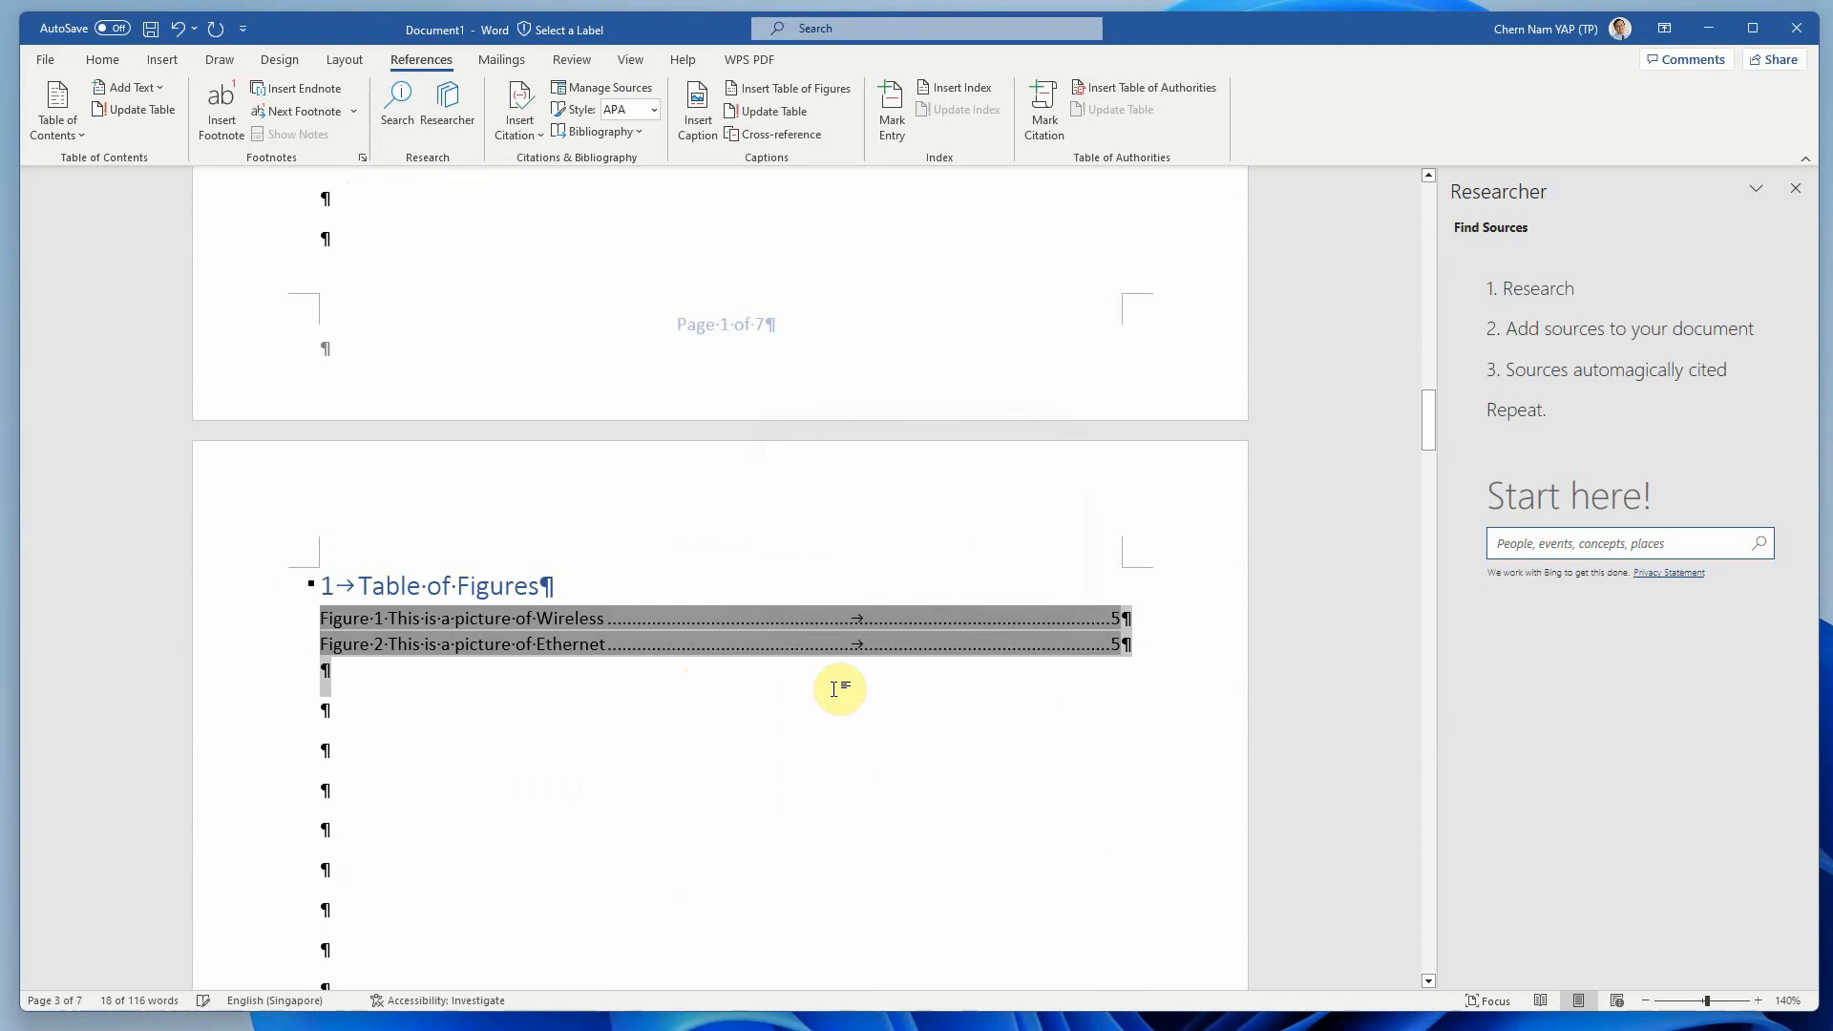
Update only the page numbers in the table of contents.
{"action": "scroll", "coordinate": [837, 693], "scroll_direction": "up", "scroll_amount": 10}
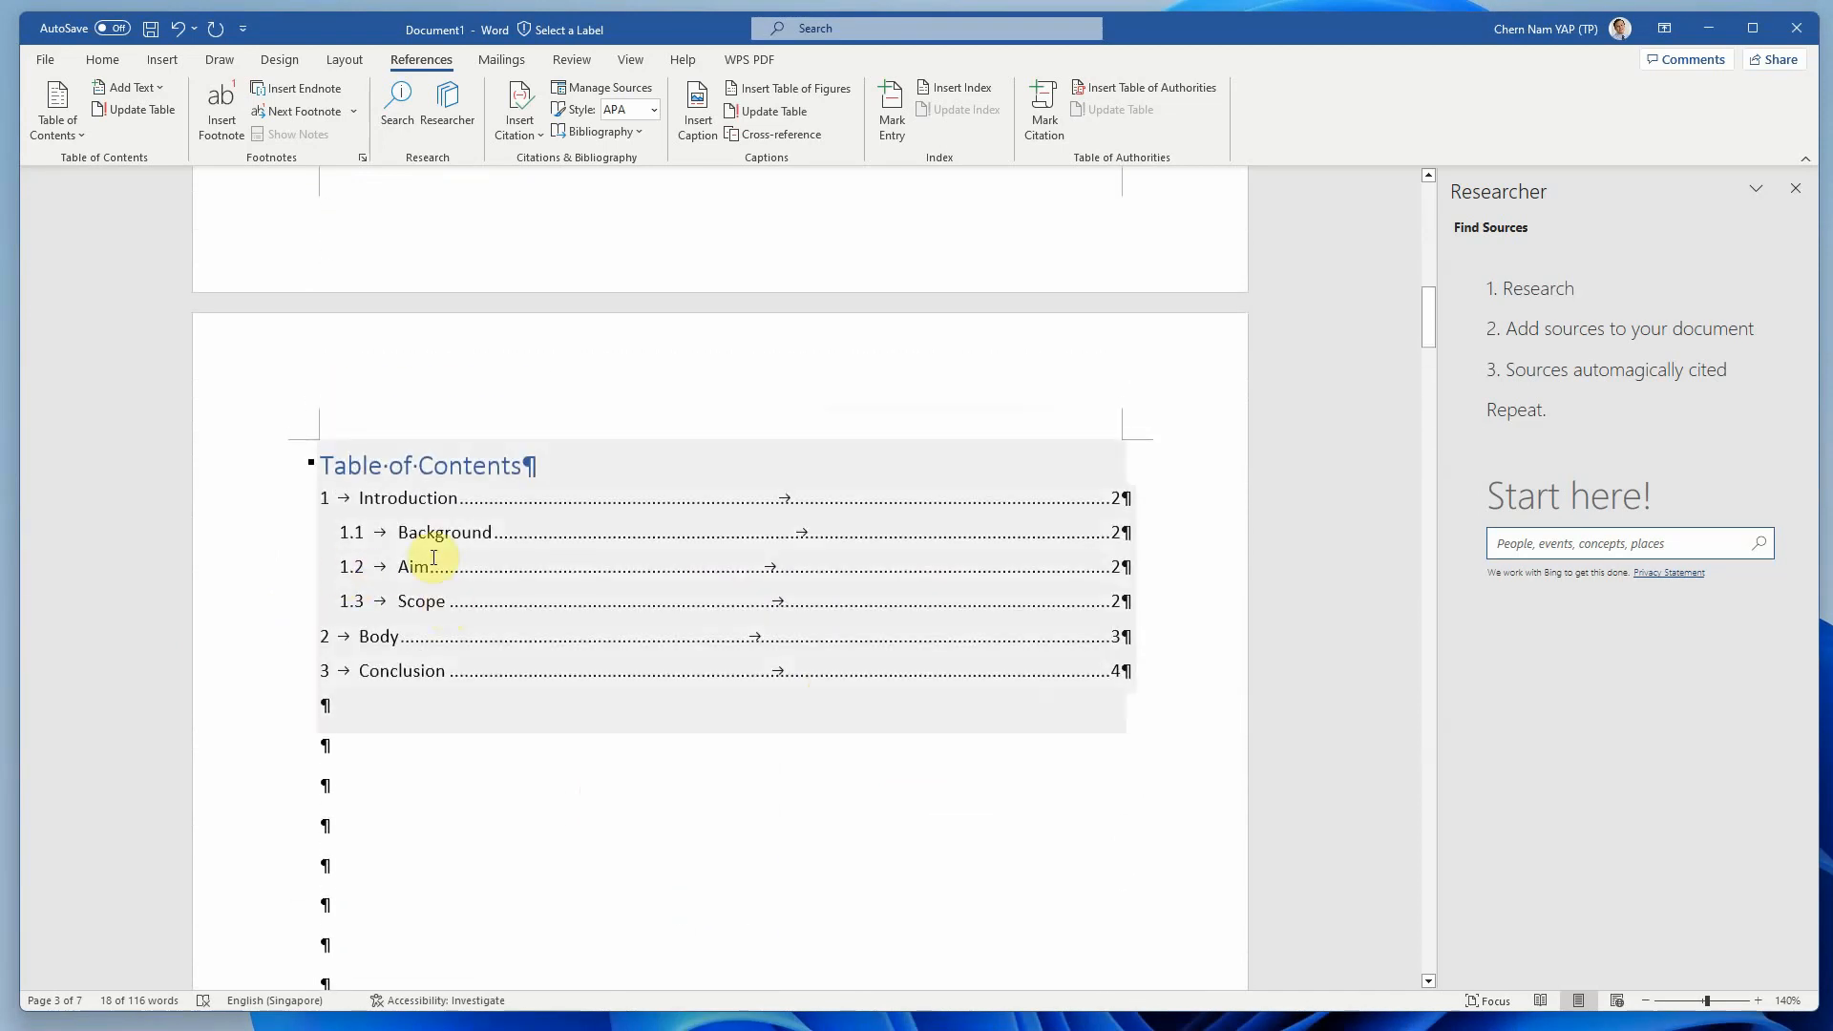
{"action": "left_click", "coordinate": [433, 557]}
{"action": "left_click", "coordinate": [405, 422]}
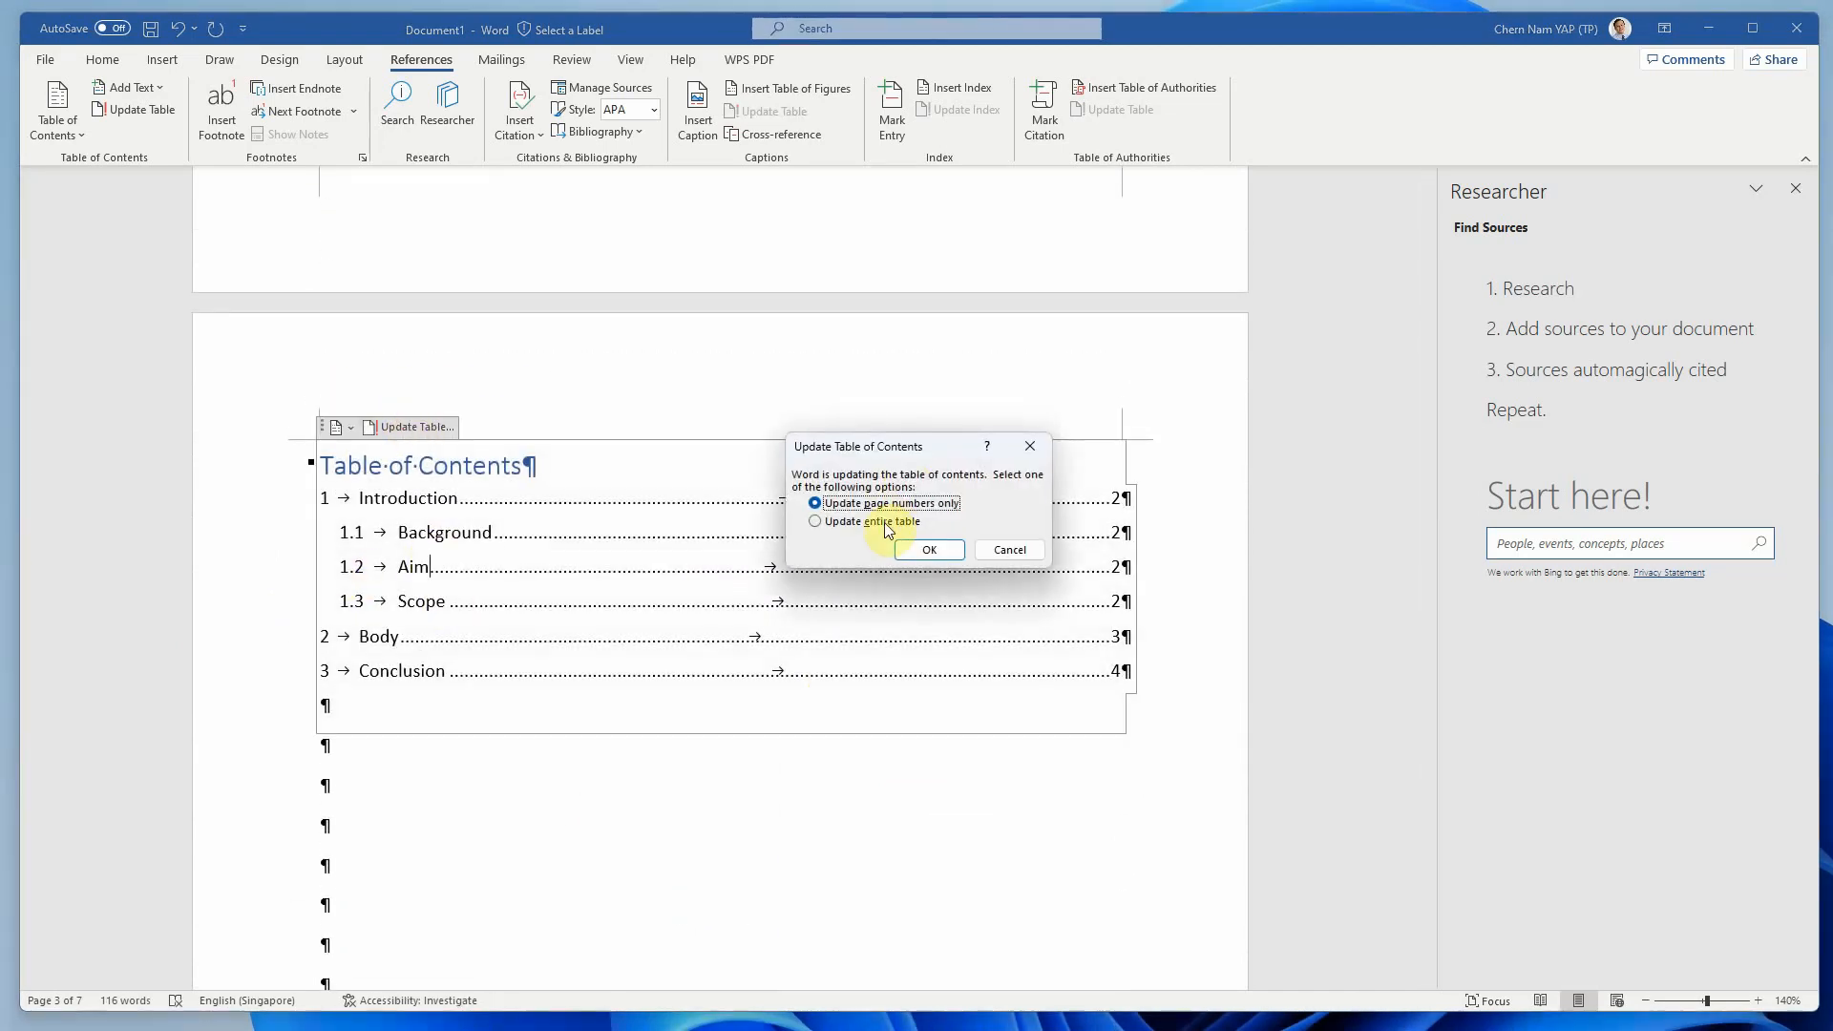
{"action": "left_click", "coordinate": [918, 549]}
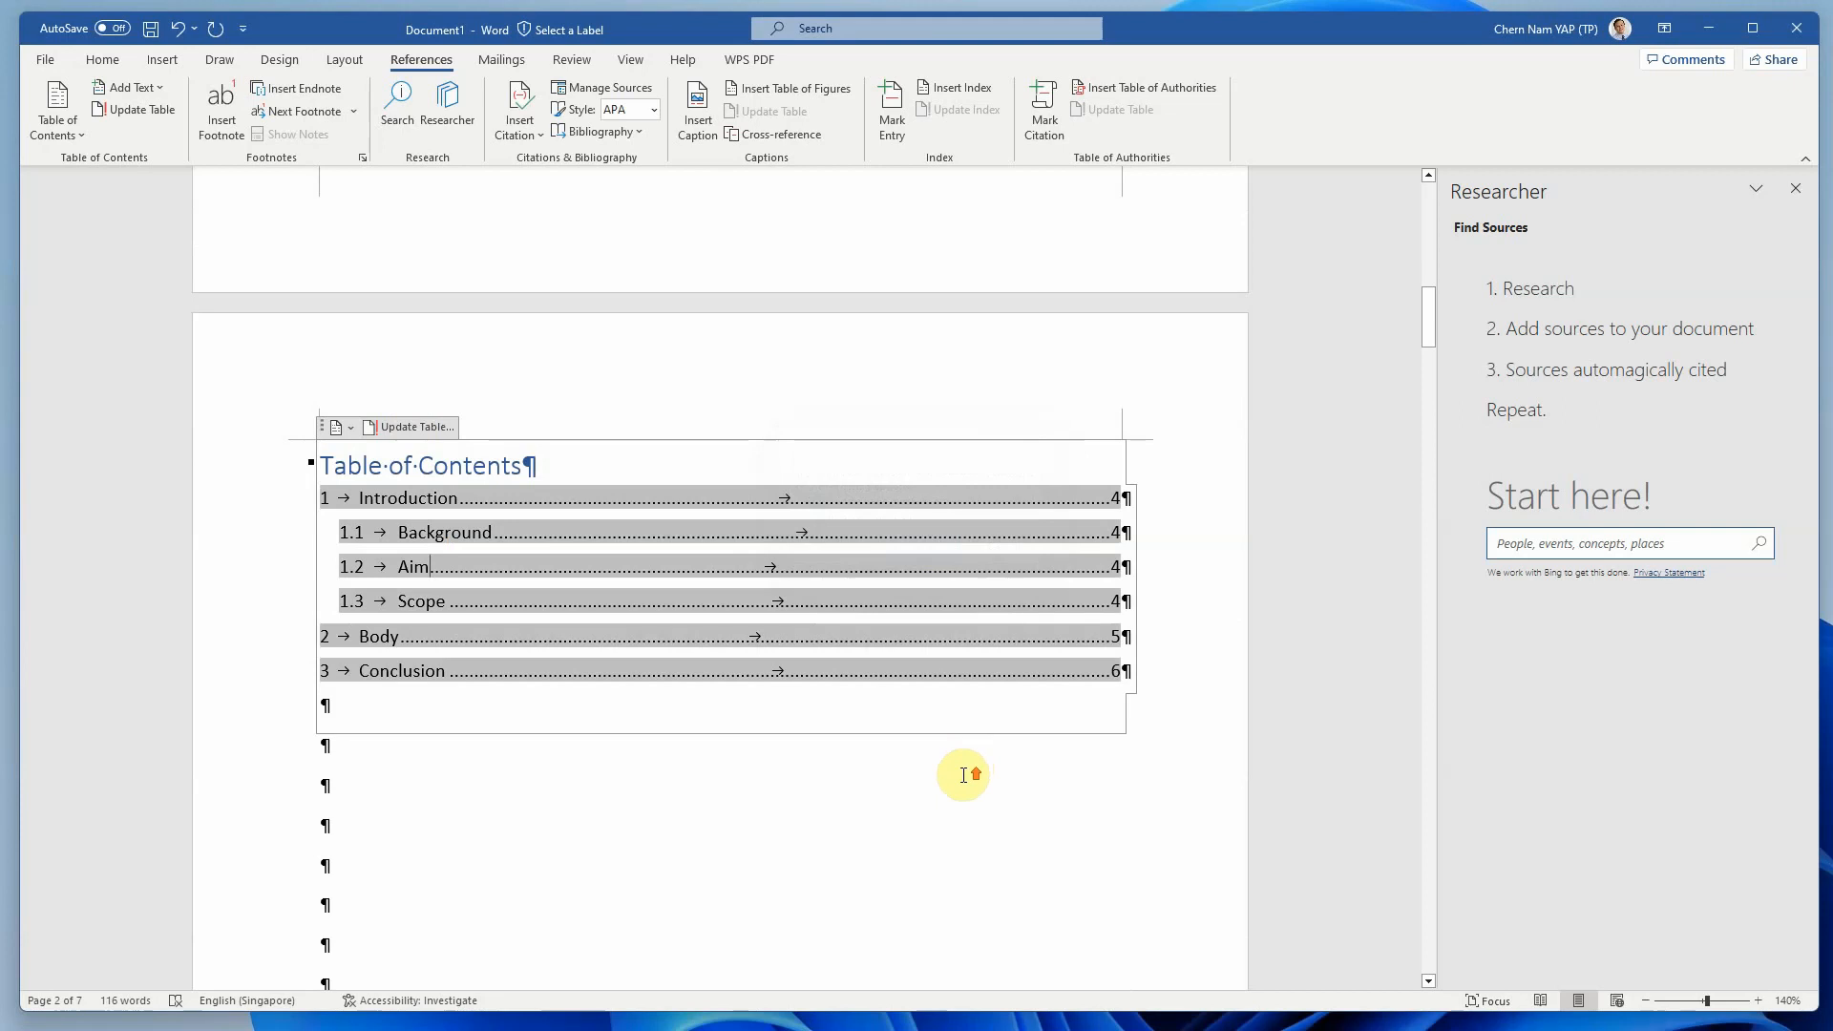
Update the entire table of contents so that it includes the new Table of Figures and List of Tables headings.
{"action": "scroll", "coordinate": [963, 774], "scroll_direction": "up", "scroll_amount": 12}
{"action": "scroll", "coordinate": [948, 802], "scroll_direction": "down", "scroll_amount": 6}
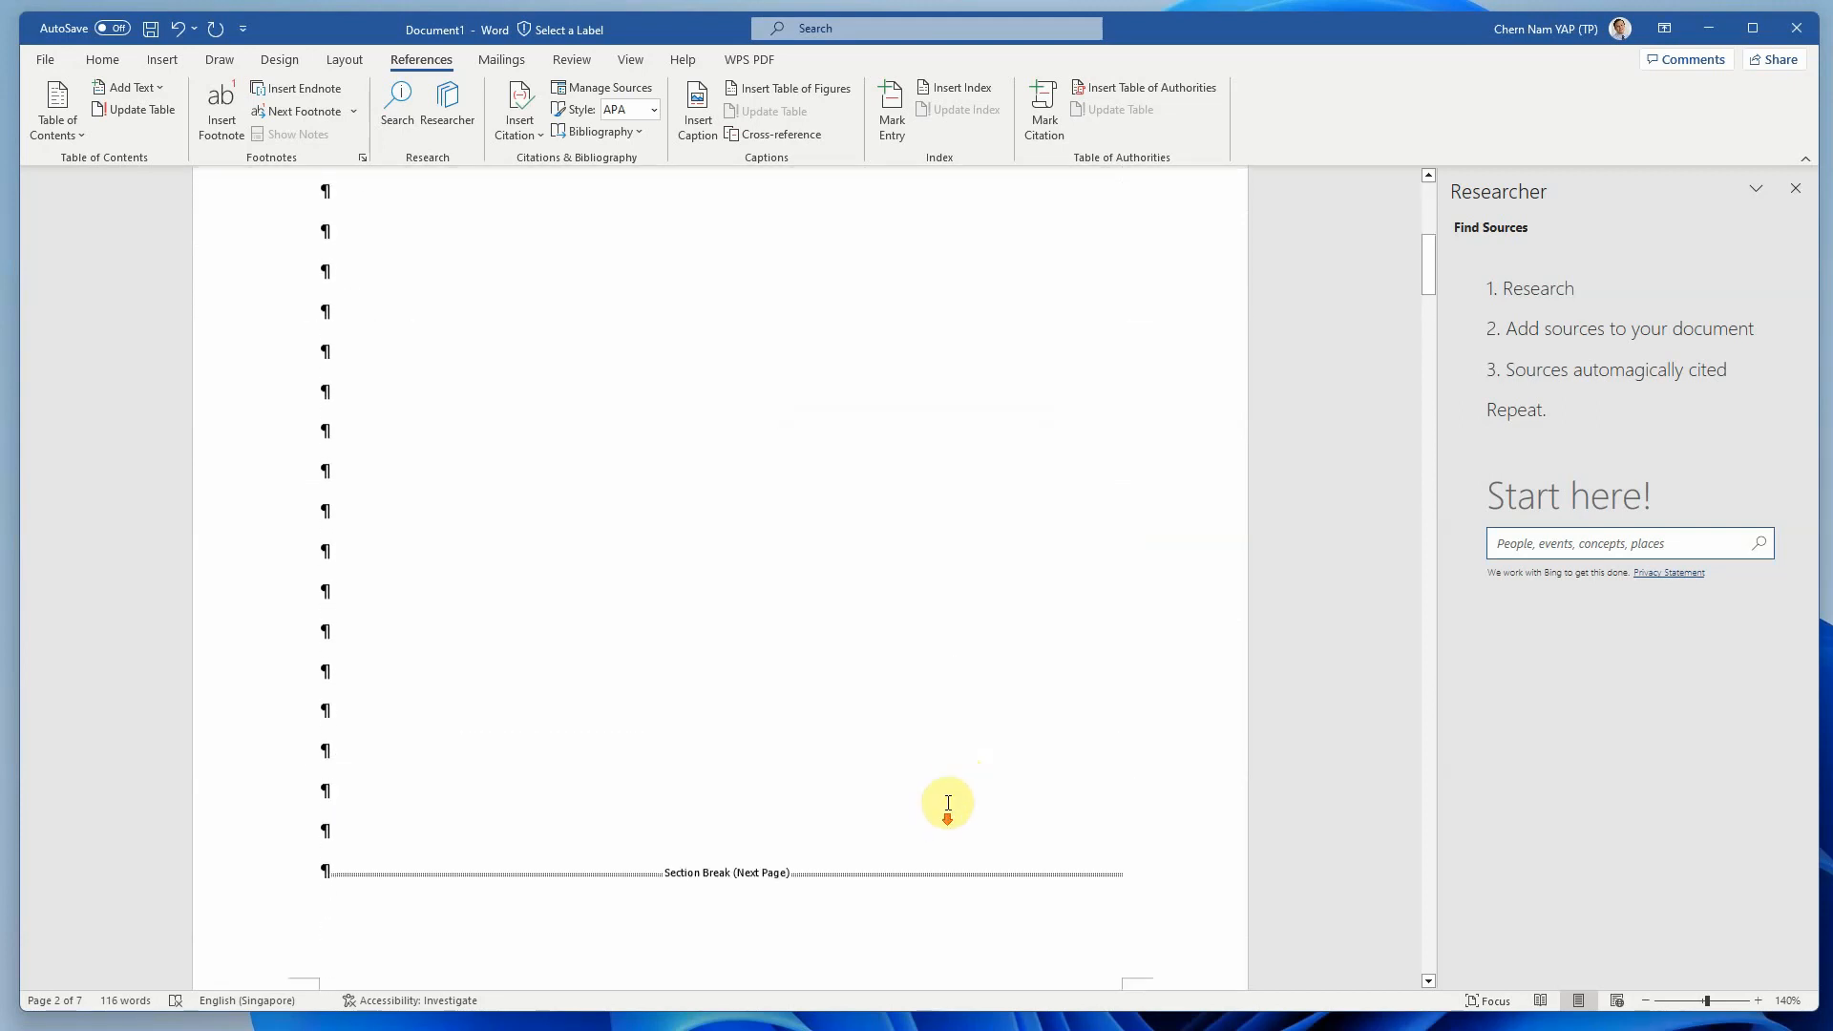
{"action": "scroll", "coordinate": [948, 802], "scroll_direction": "down", "scroll_amount": 6}
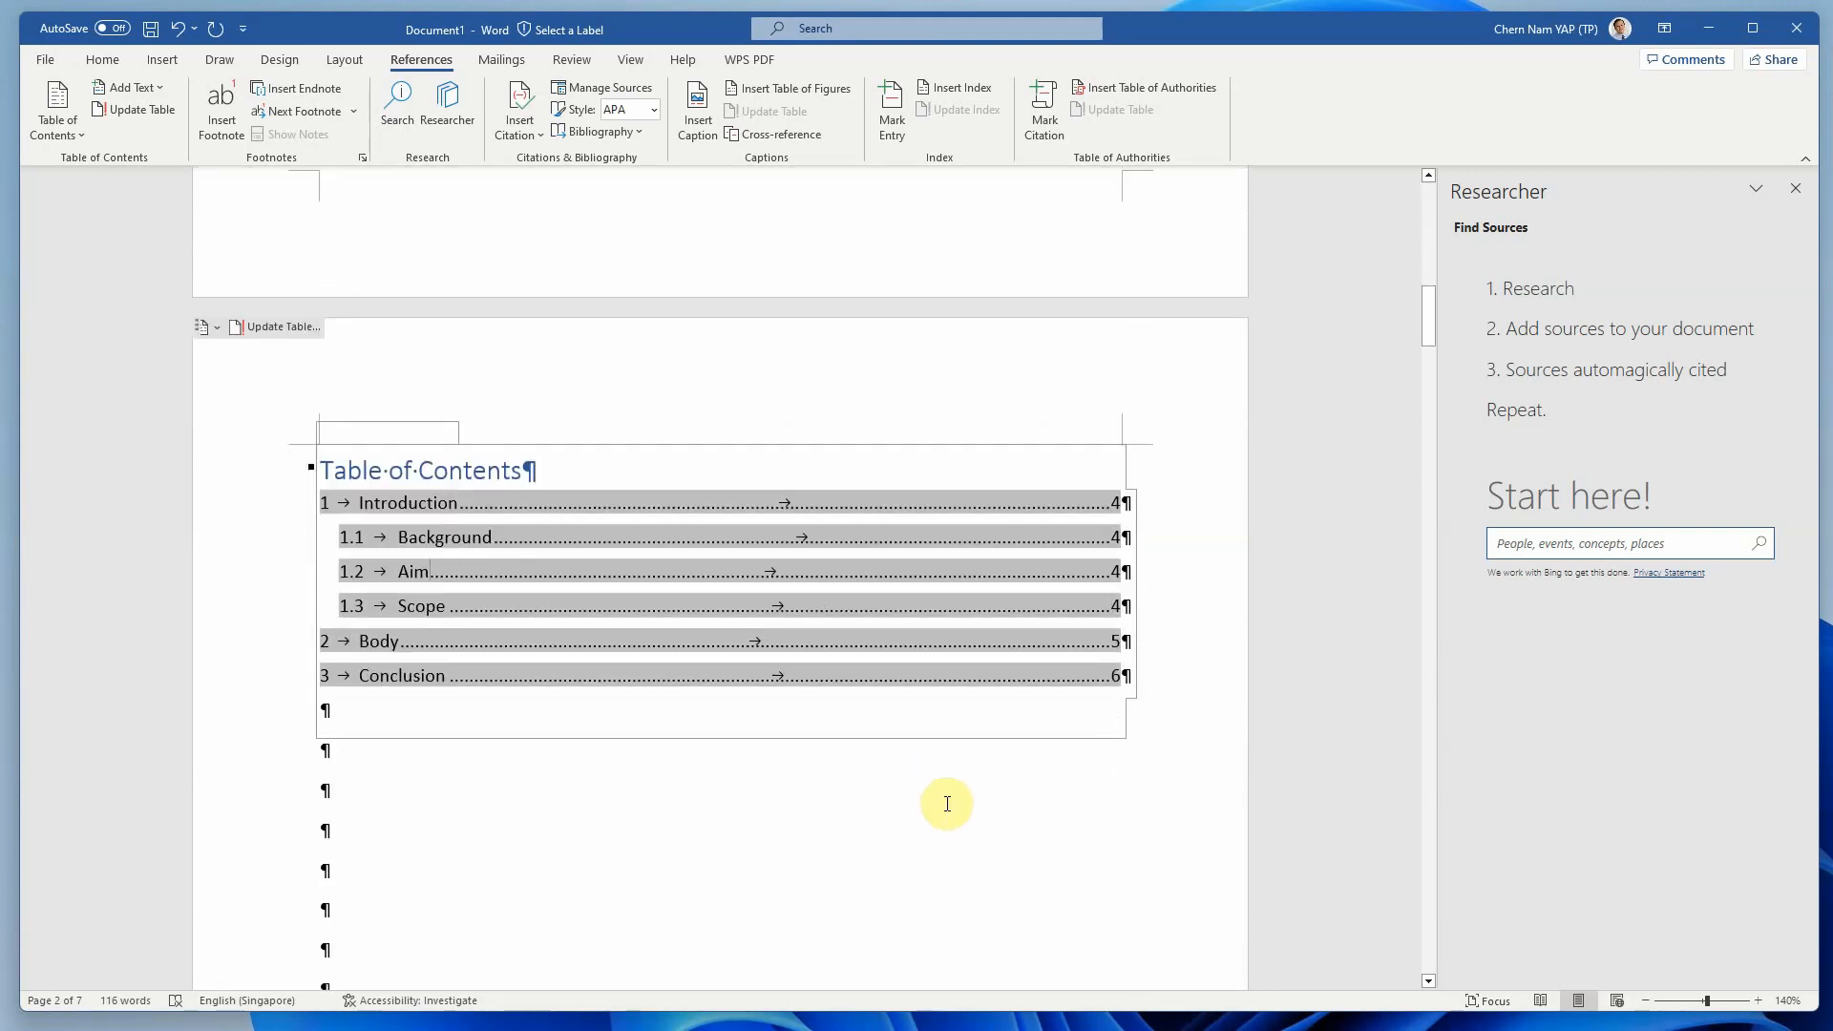
{"action": "scroll", "coordinate": [948, 803], "scroll_direction": "down", "scroll_amount": 9}
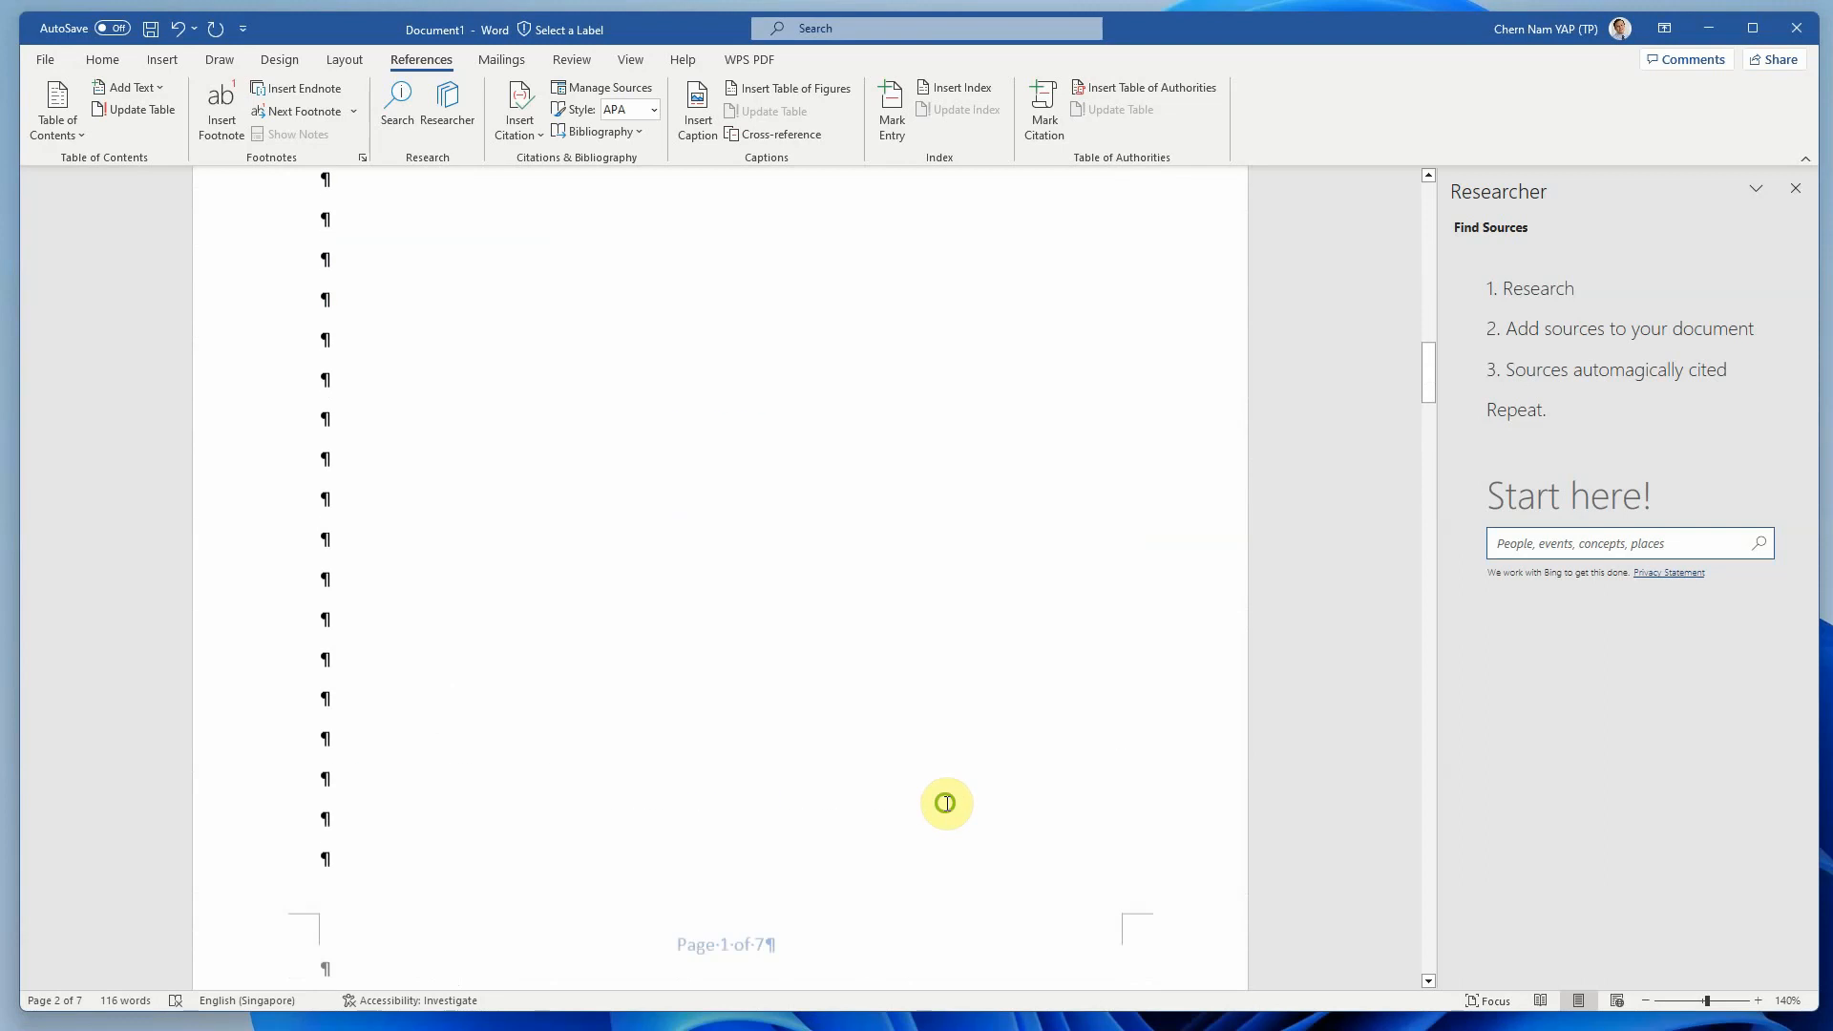
{"action": "scroll", "coordinate": [948, 803], "scroll_direction": "up", "scroll_amount": 7}
{"action": "scroll", "coordinate": [948, 803], "scroll_direction": "up", "scroll_amount": 1}
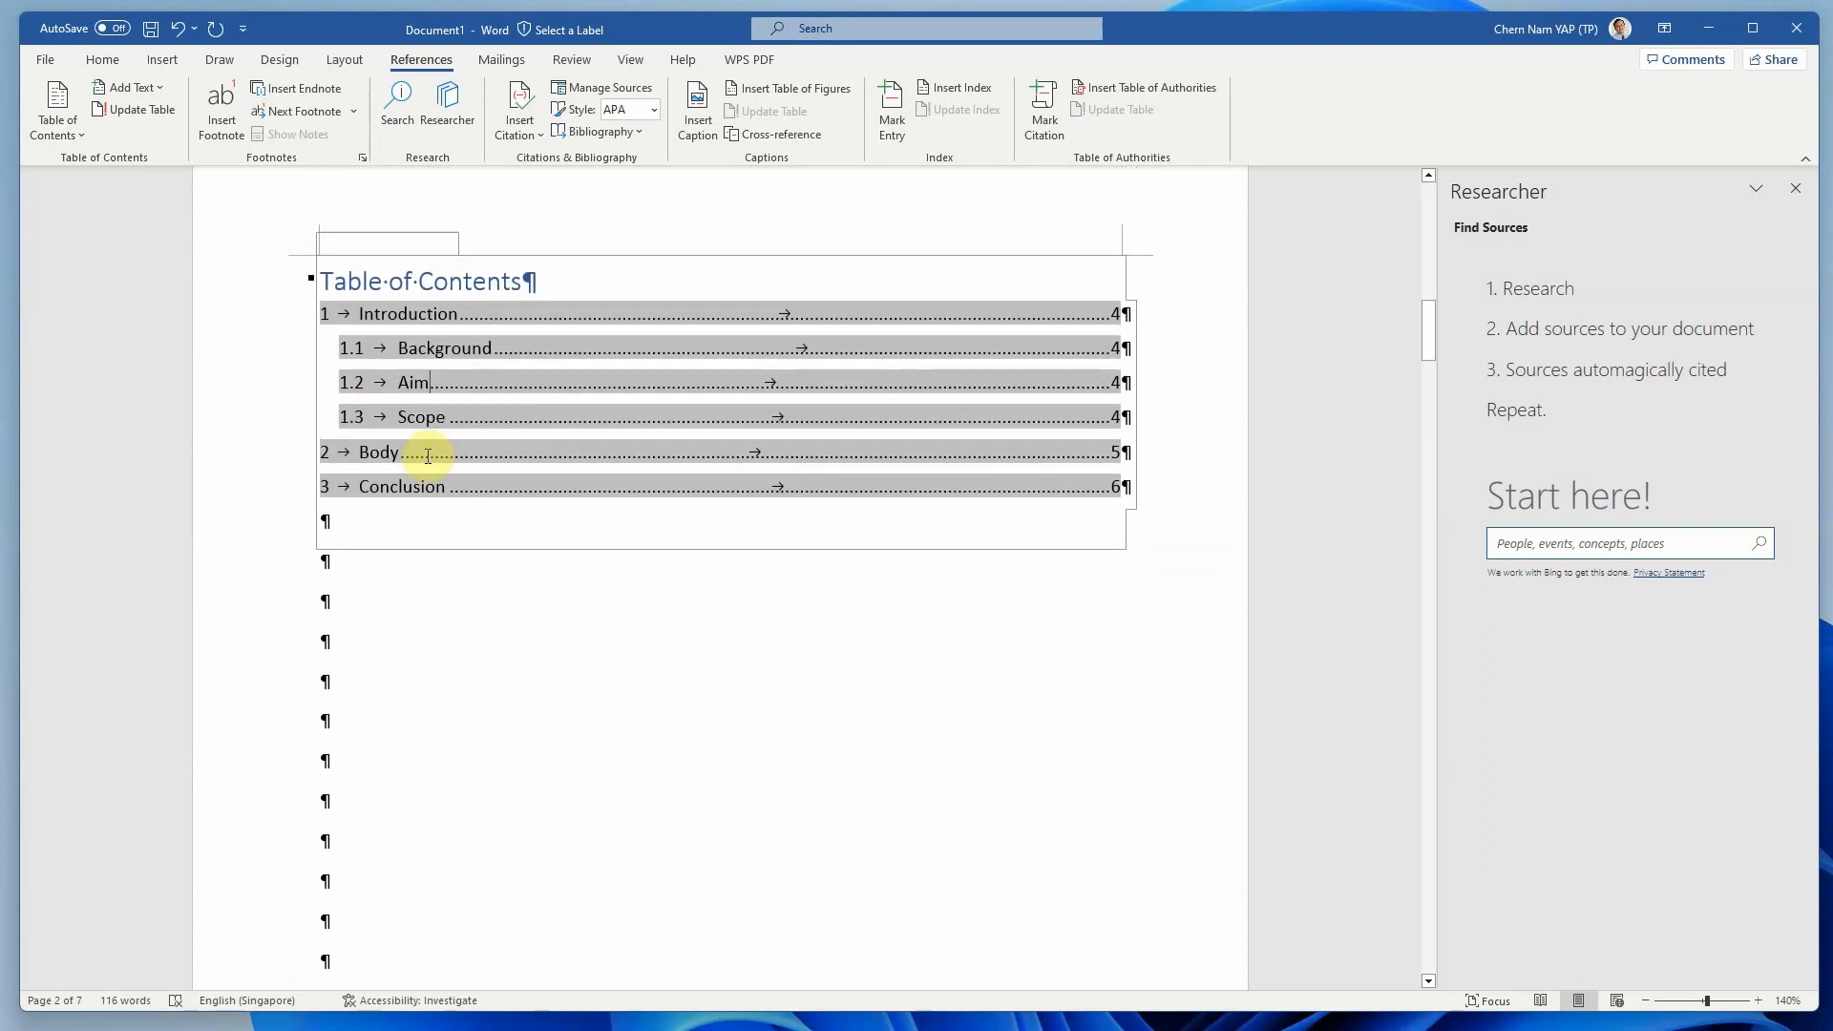
{"action": "right_click", "coordinate": [443, 307]}
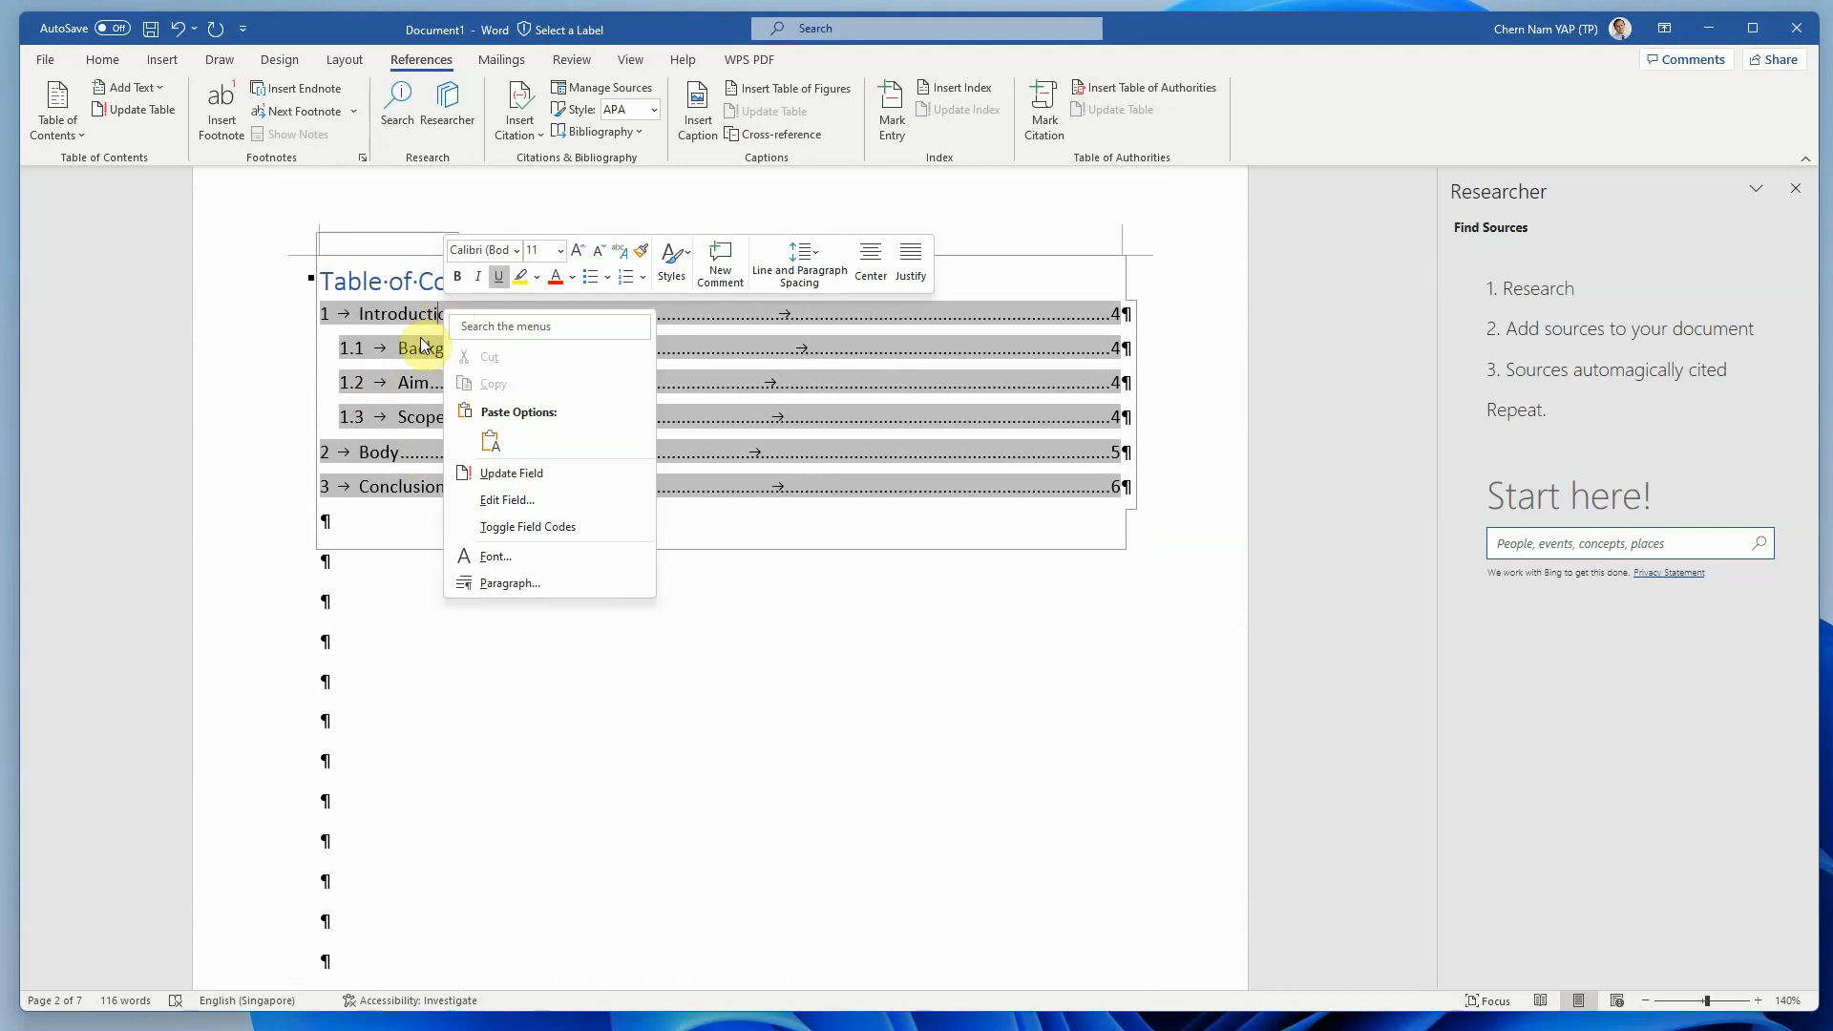
{"action": "left_click", "coordinate": [538, 469]}
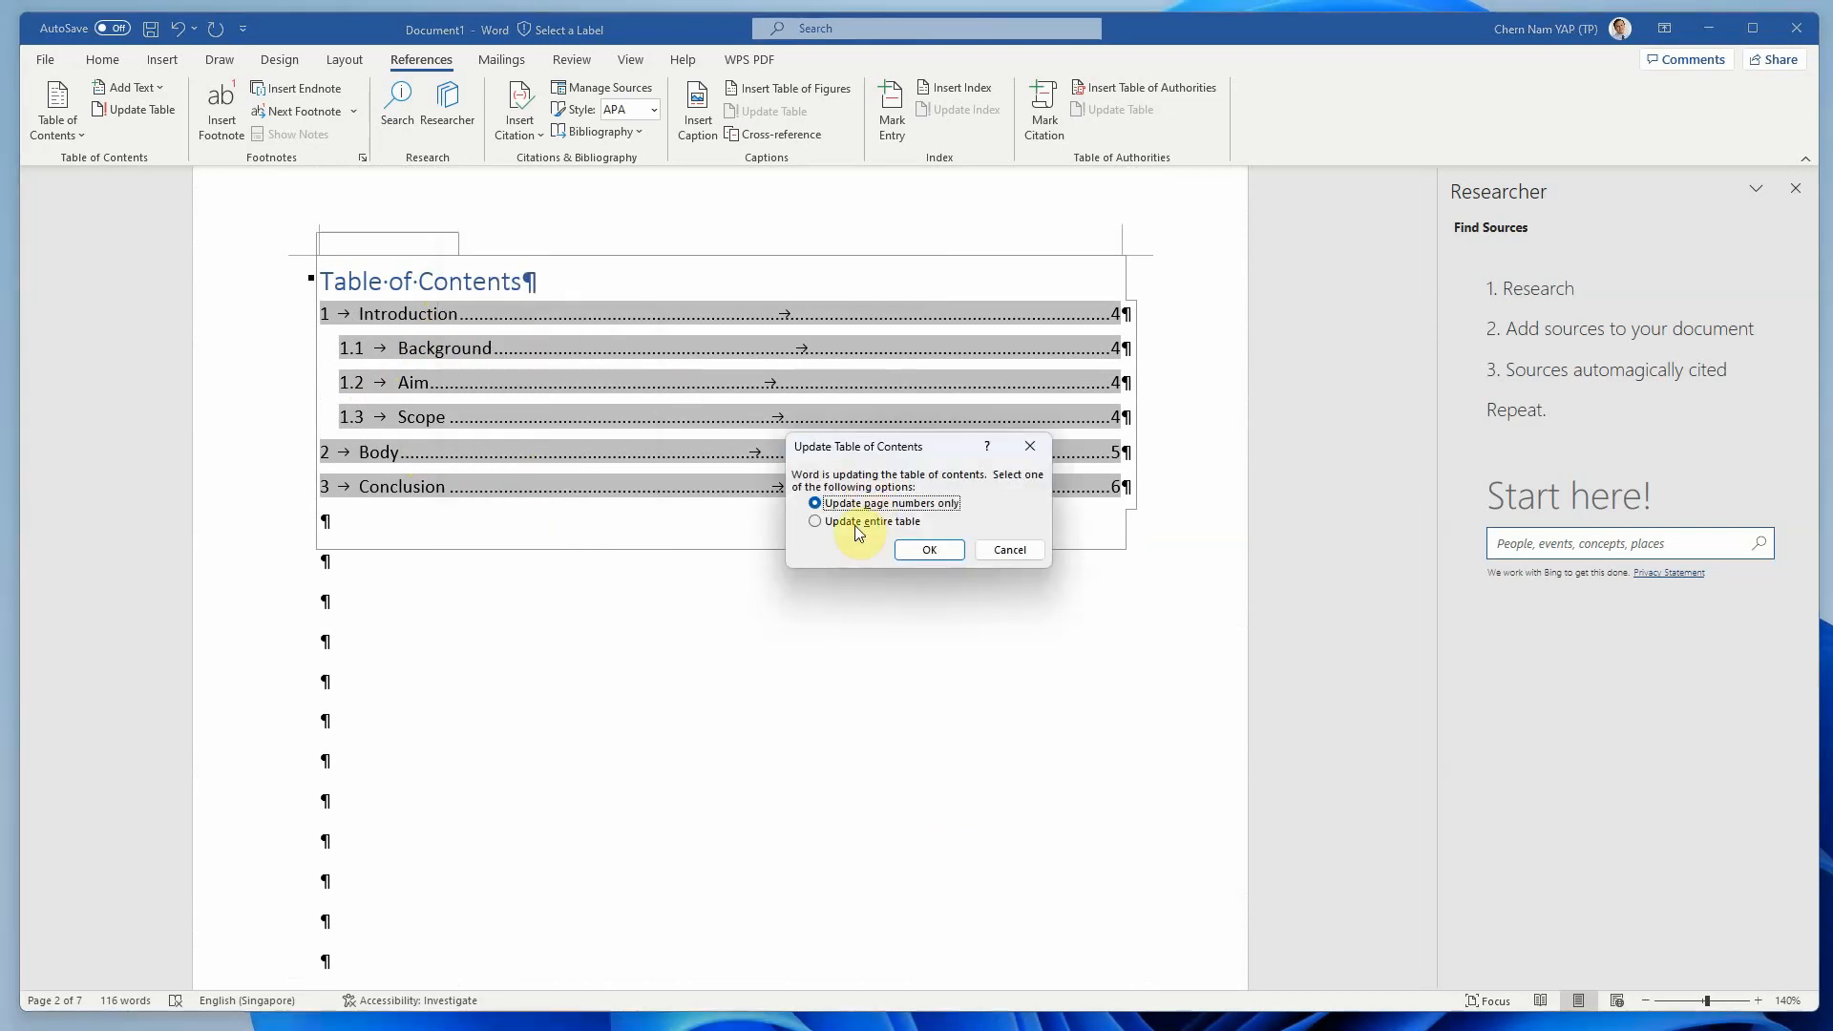
{"action": "left_click", "coordinate": [931, 551]}
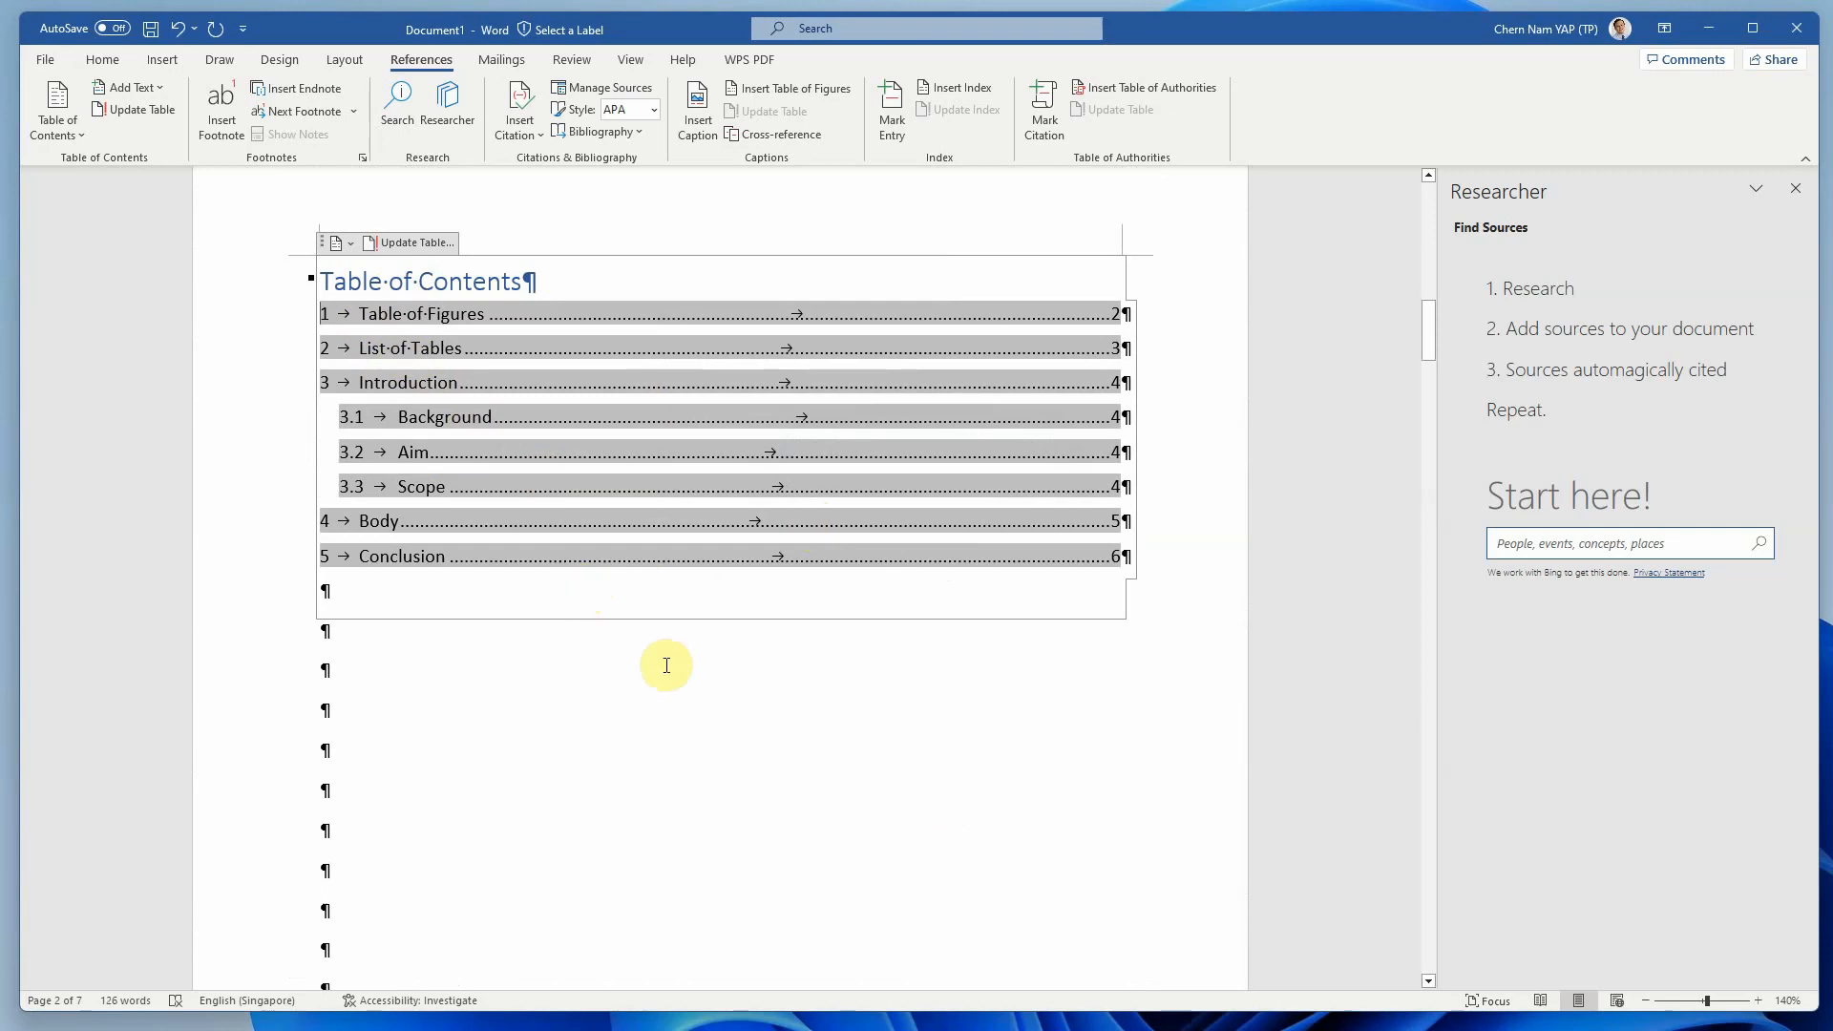
Delete the blank line above the Table of Figures heading at the beginning of its page.
{"action": "scroll", "coordinate": [667, 665], "scroll_direction": "down", "scroll_amount": 6}
{"action": "scroll", "coordinate": [650, 600], "scroll_direction": "down", "scroll_amount": 12}
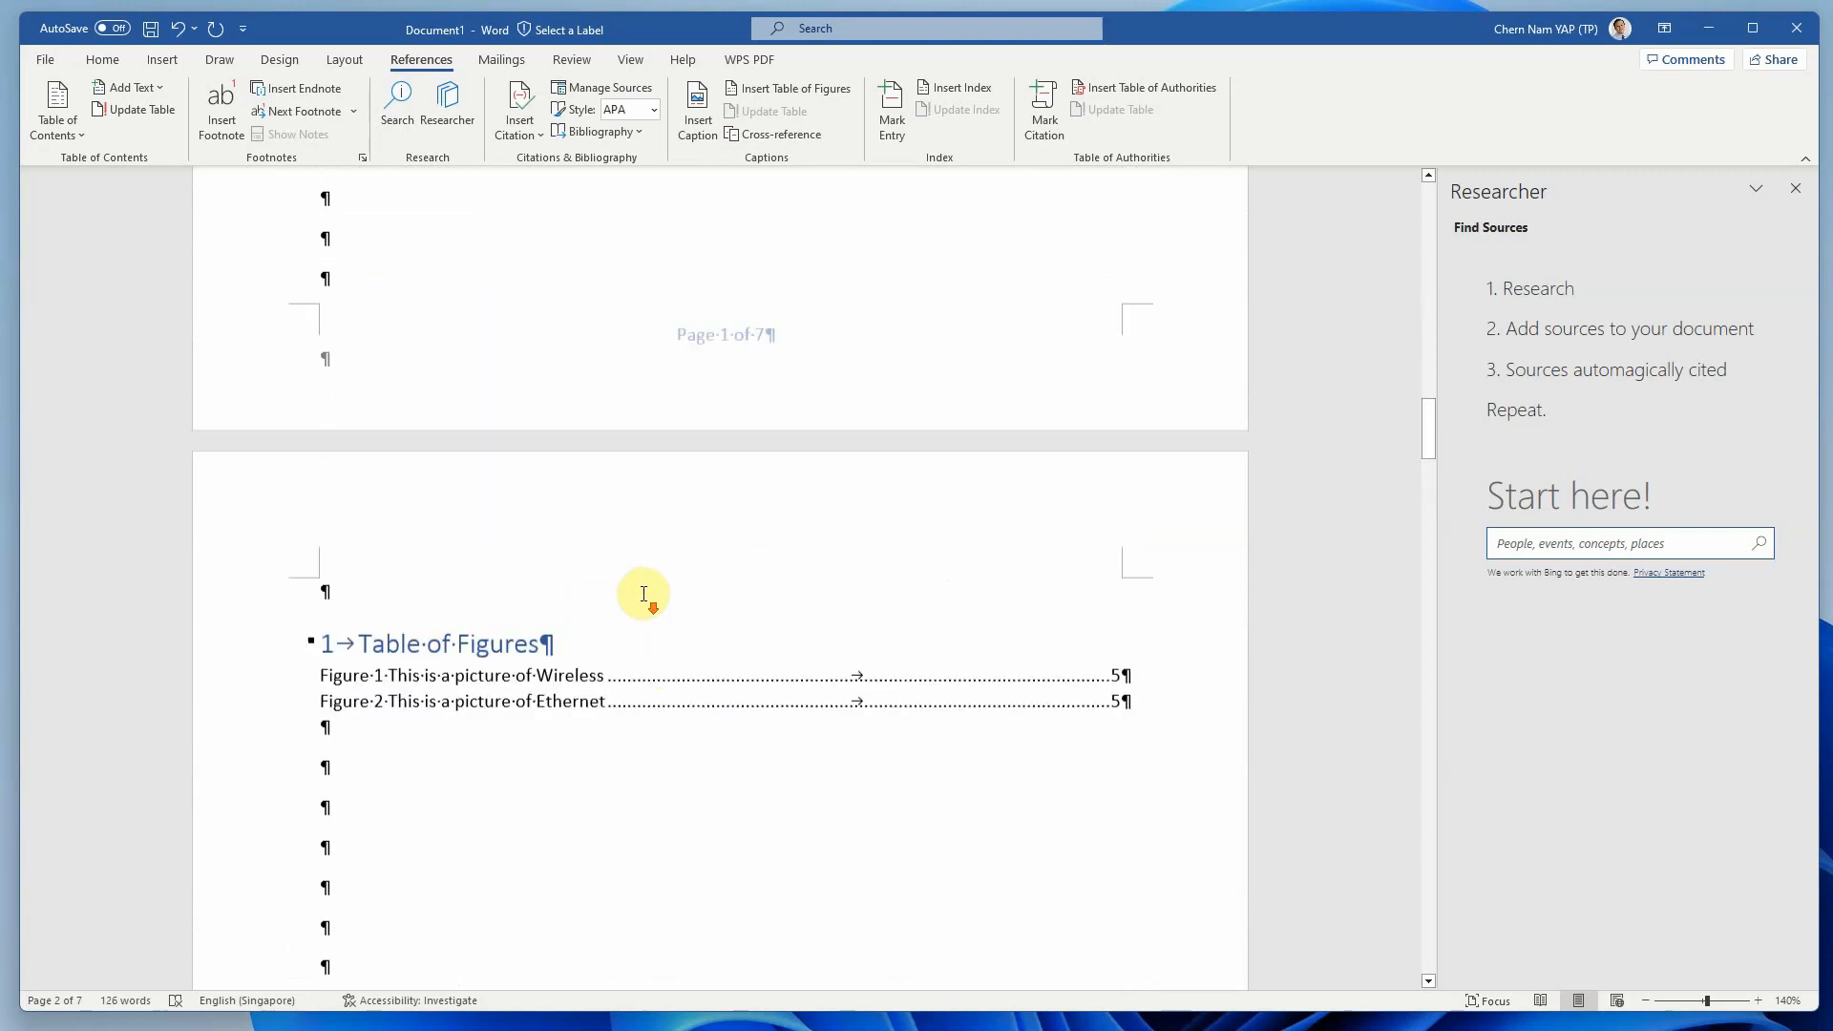
{"action": "scroll", "coordinate": [708, 601], "scroll_direction": "up", "scroll_amount": 6}
{"action": "scroll", "coordinate": [706, 599], "scroll_direction": "up", "scroll_amount": 5}
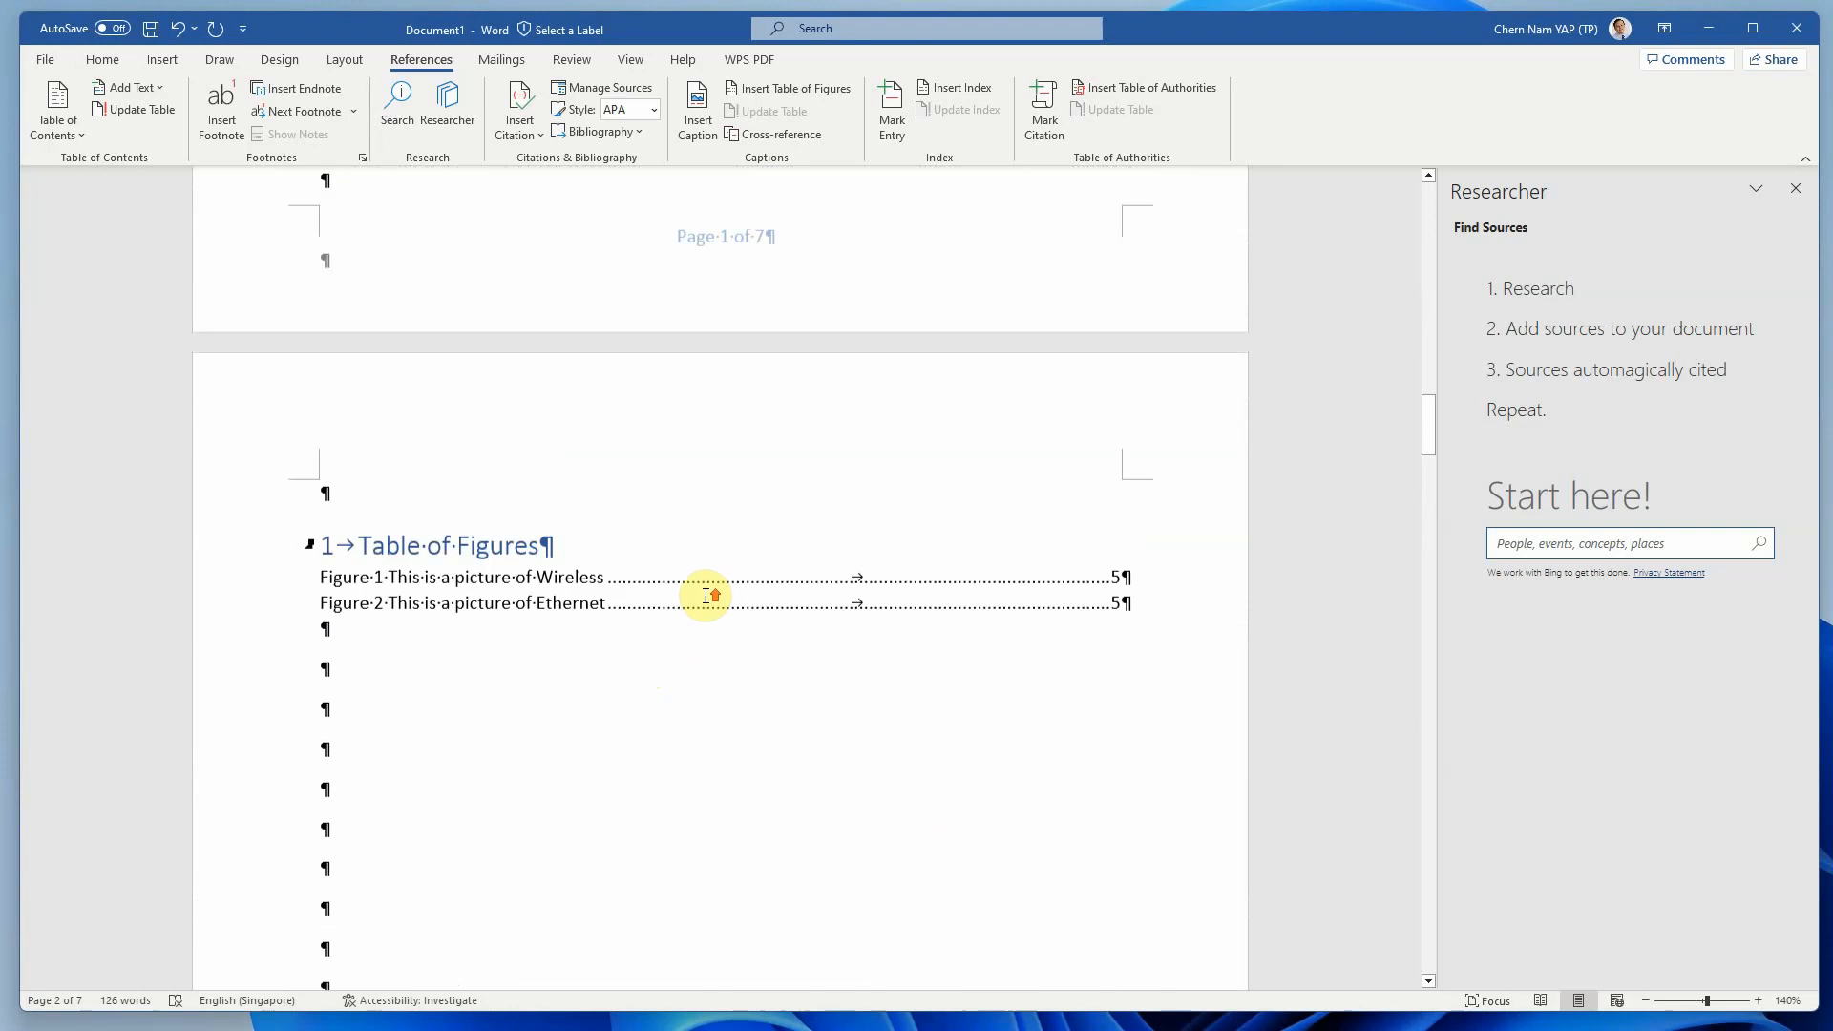
{"action": "left_click", "coordinate": [325, 526]}
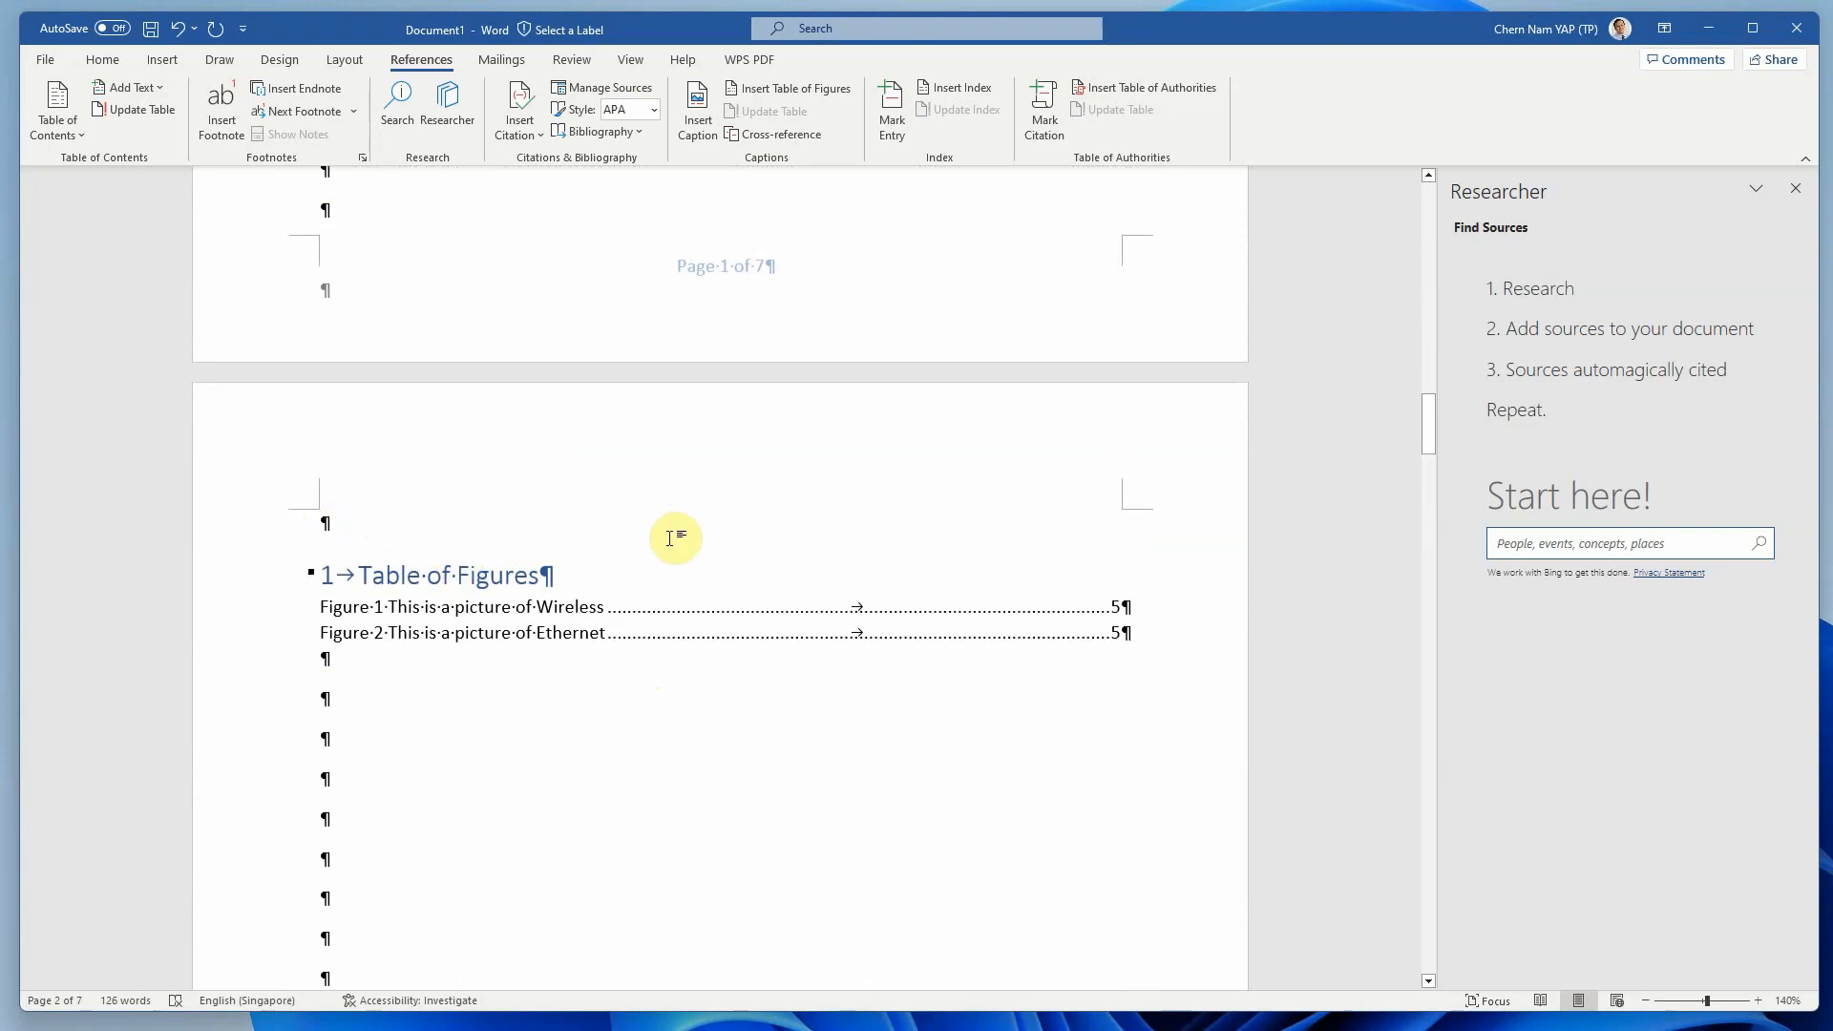
{"action": "key", "text": "Delete"}
{"action": "scroll", "coordinate": [715, 673], "scroll_direction": "down", "scroll_amount": 15}
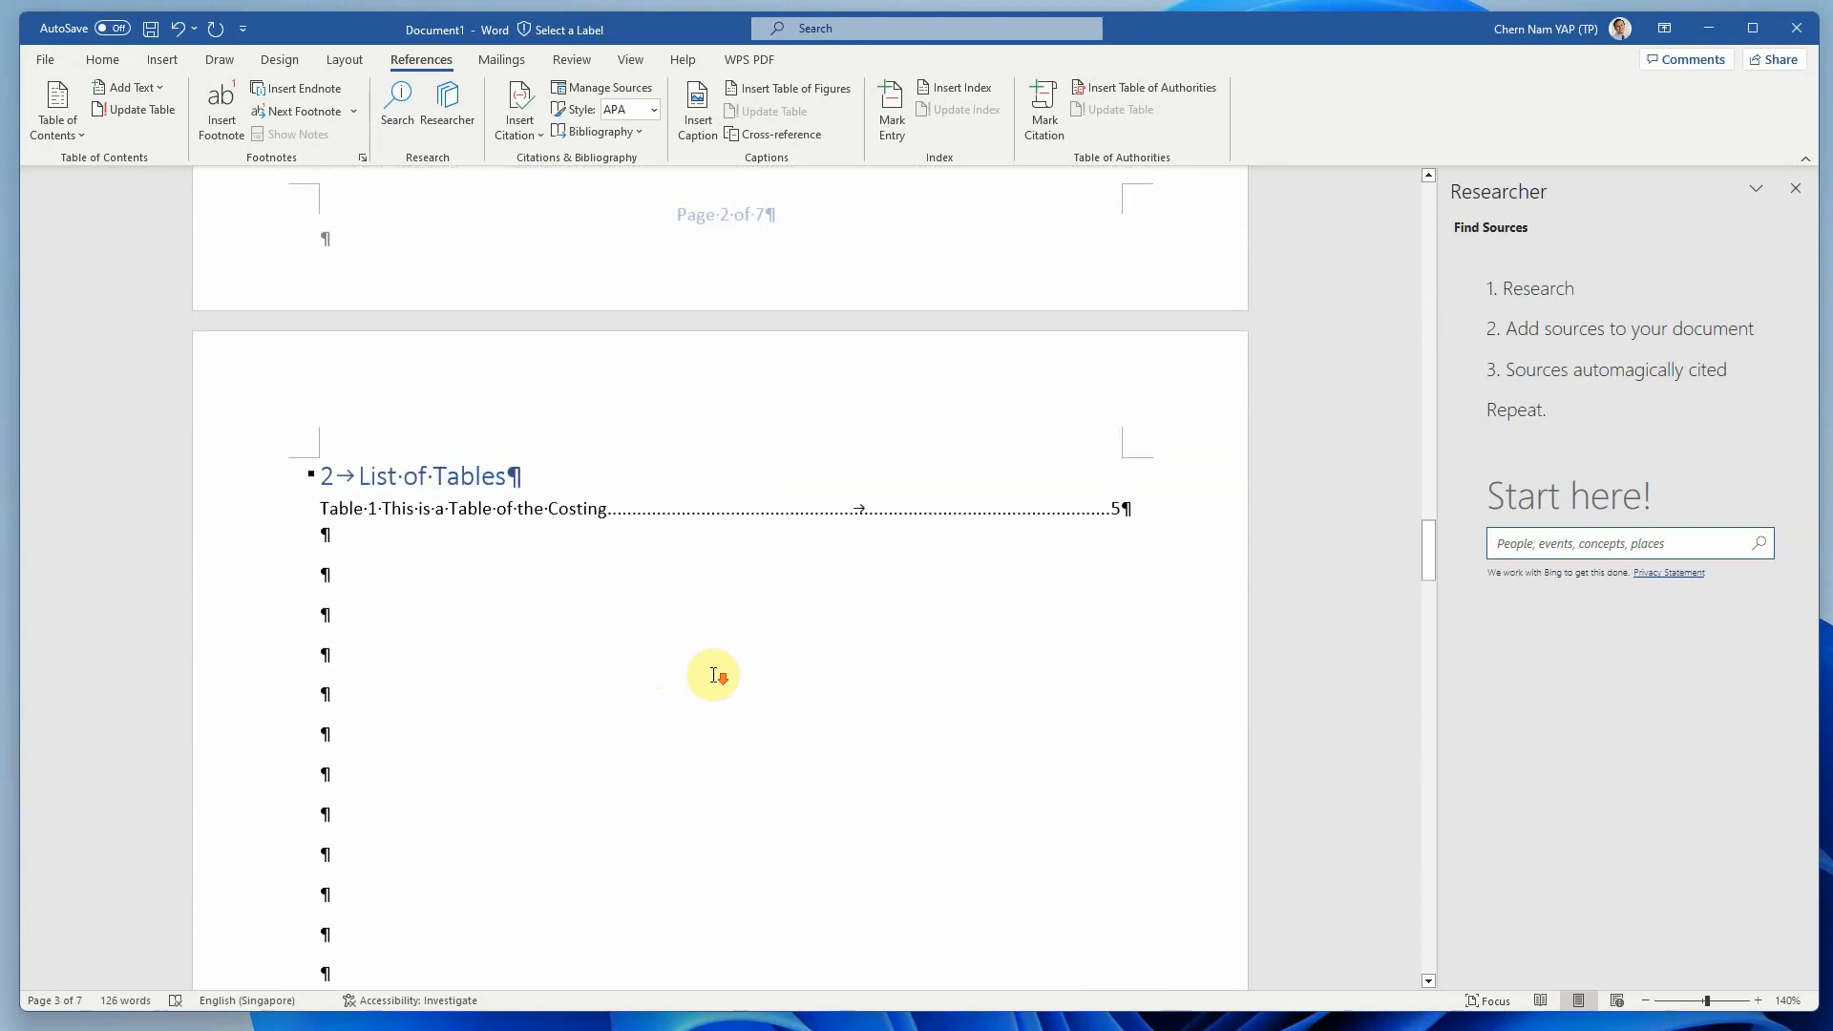
Add blank lines below the Conclusion heading until the insertion point reaches a new last page.
{"action": "scroll", "coordinate": [714, 675], "scroll_direction": "down", "scroll_amount": 20}
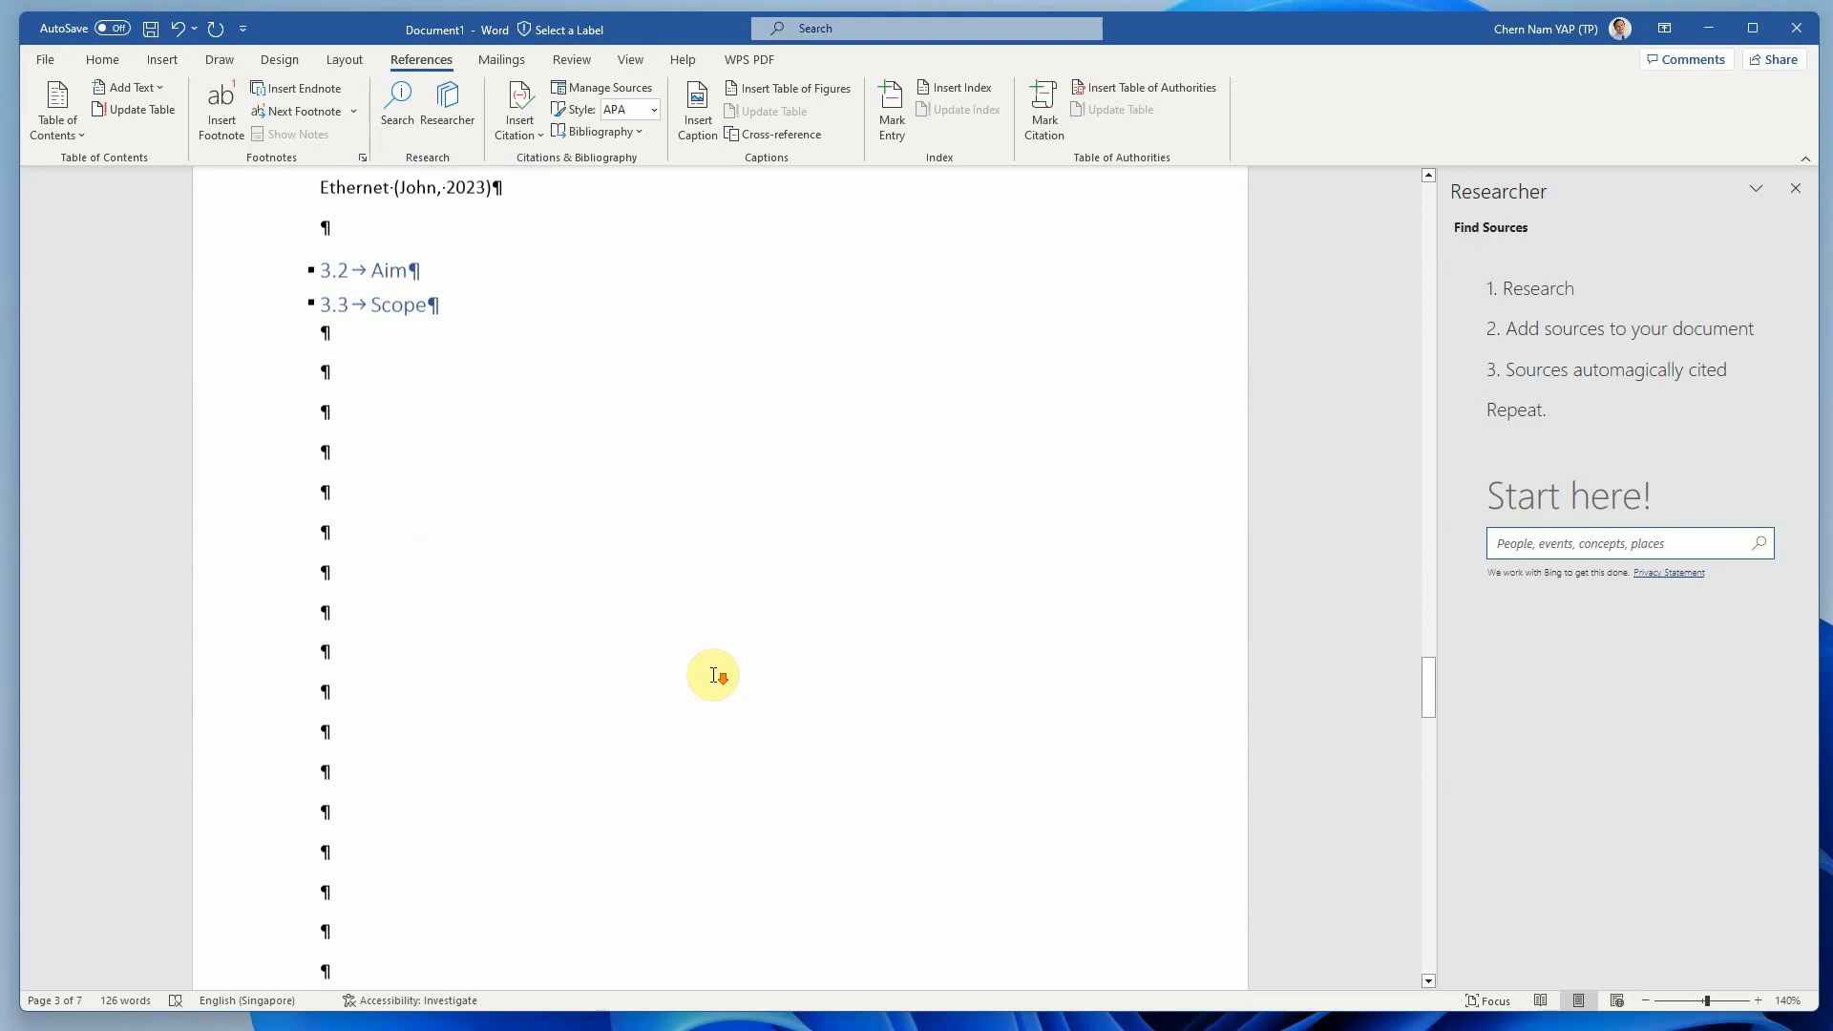
{"action": "scroll", "coordinate": [715, 675], "scroll_direction": "down", "scroll_amount": 20}
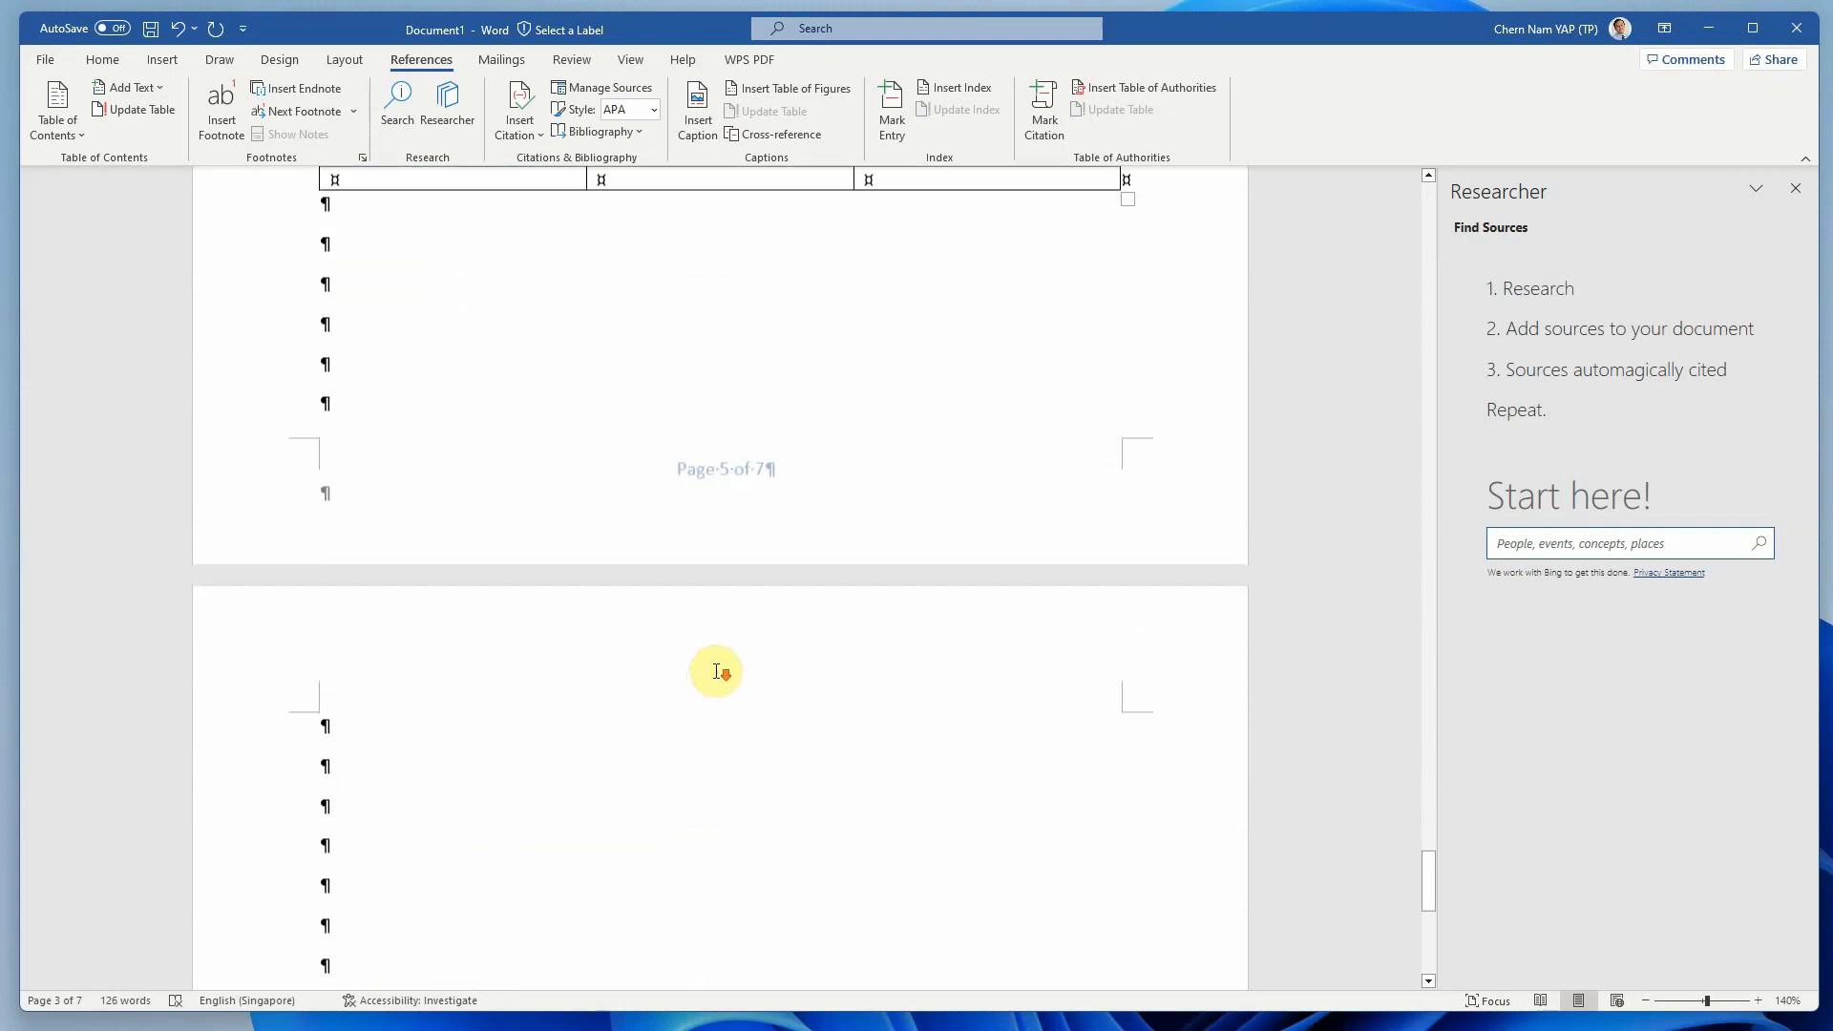
{"action": "scroll", "coordinate": [716, 672], "scroll_direction": "down", "scroll_amount": 10}
{"action": "scroll", "coordinate": [721, 668], "scroll_direction": "up", "scroll_amount": 2}
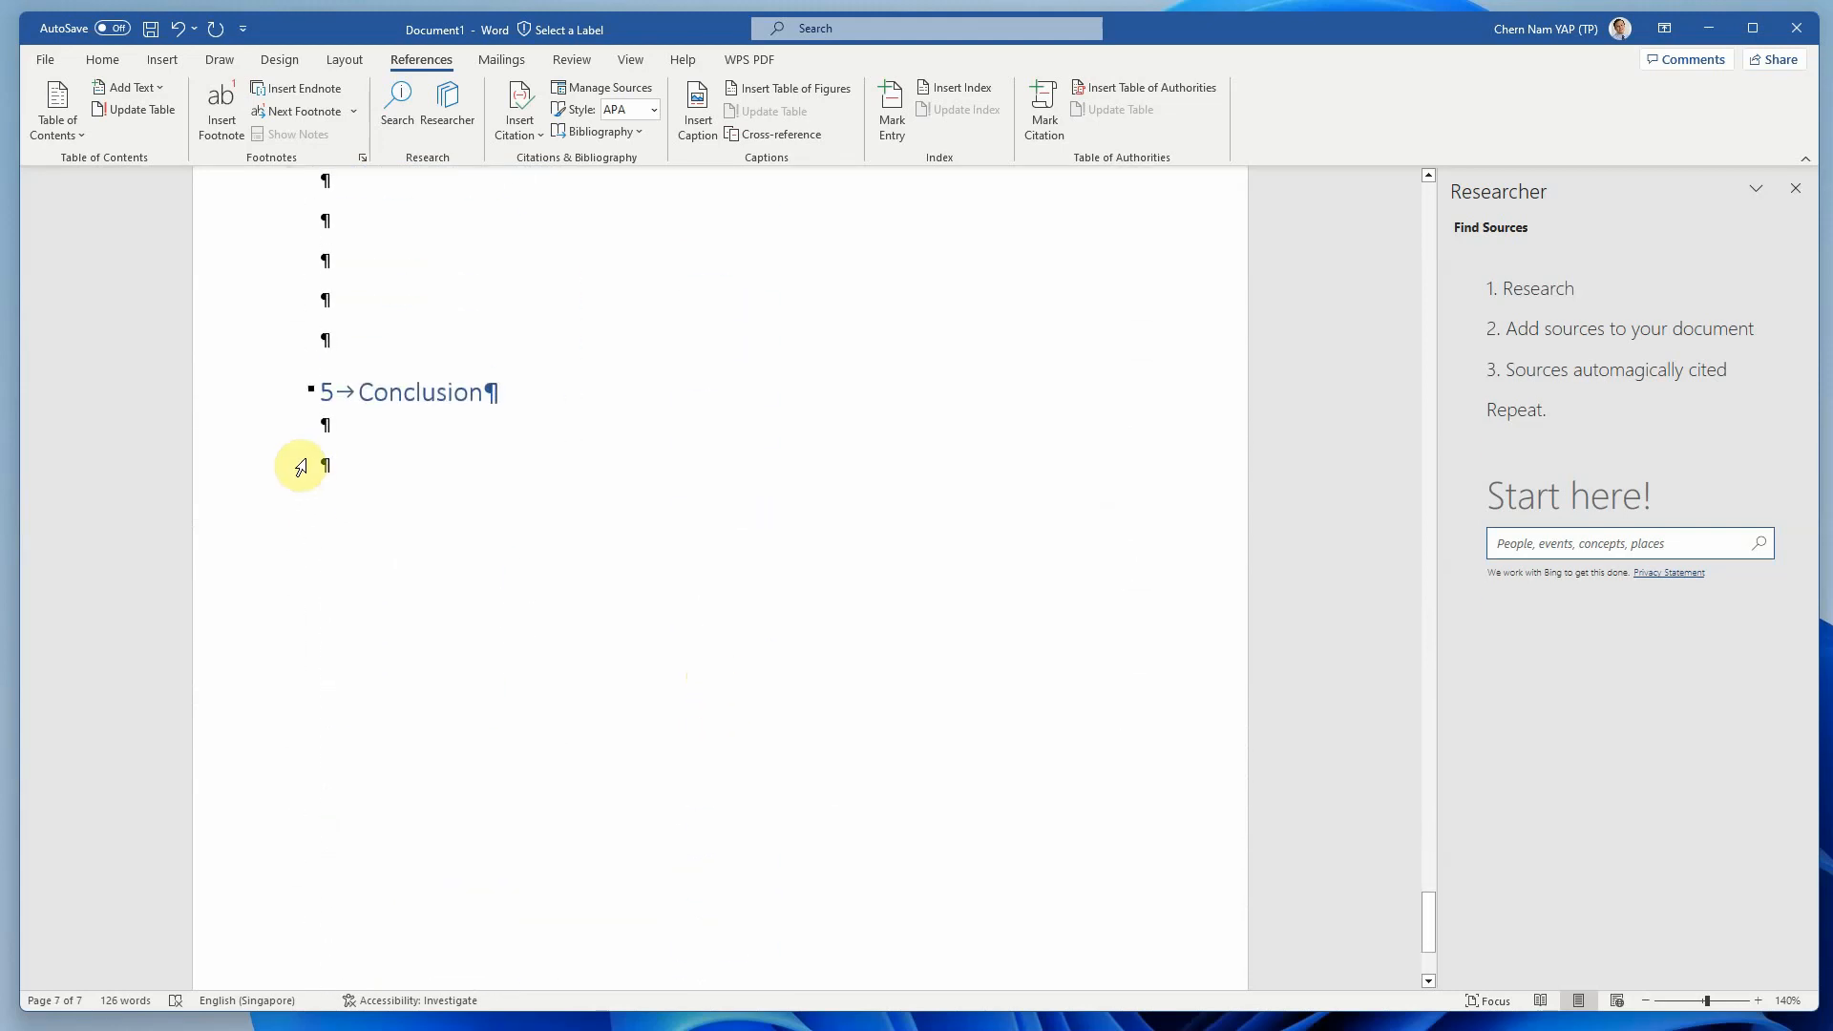
{"action": "key", "text": "Return"}
{"action": "key", "text": "Return"}
{"action": "key", "text": "Return"}
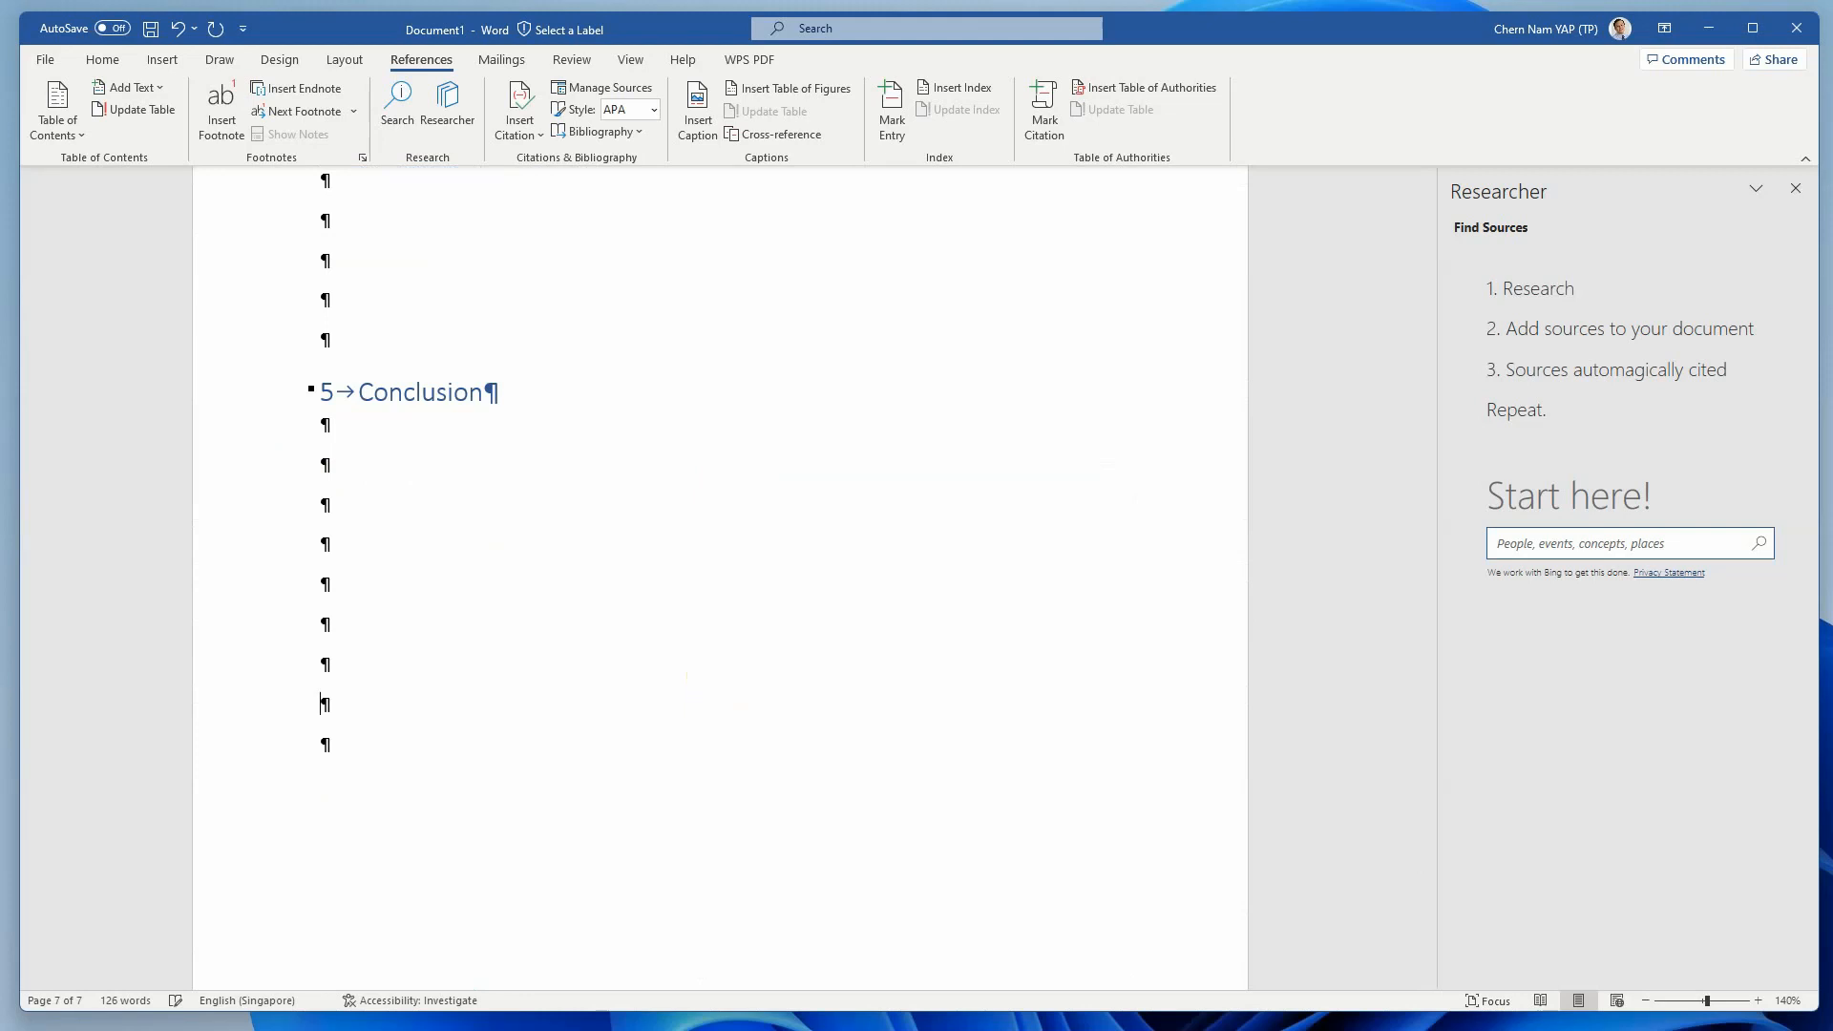
{"action": "key", "text": "Return"}
{"action": "key", "text": "Return"}
{"action": "key", "text": "Return"}
{"action": "key", "text": "Return"}
{"action": "key", "text": "Return"}
{"action": "key", "text": "Return"}
{"action": "key", "text": "Return"}
{"action": "key", "text": "Return"}
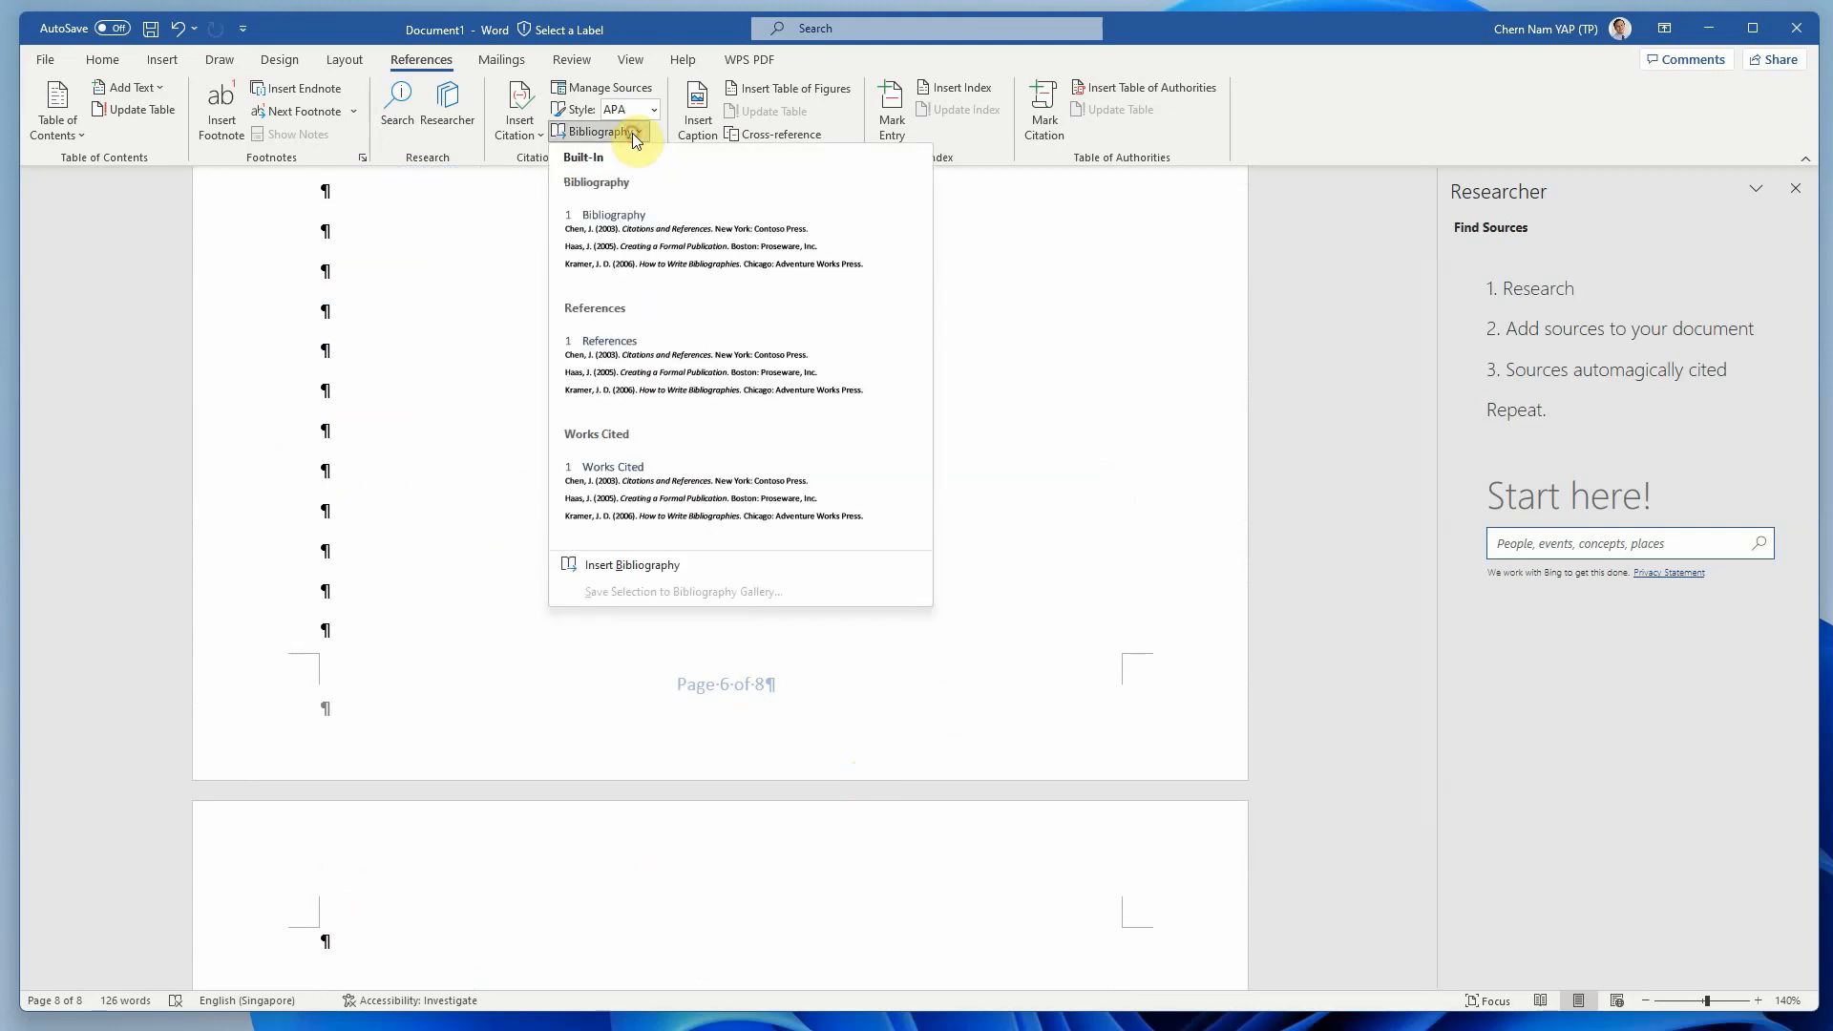
Insert the built-in References bibliography, with its own heading, at the start of the last page.
{"action": "left_click", "coordinate": [726, 377]}
{"action": "scroll", "coordinate": [687, 411], "scroll_direction": "up", "scroll_amount": 4}
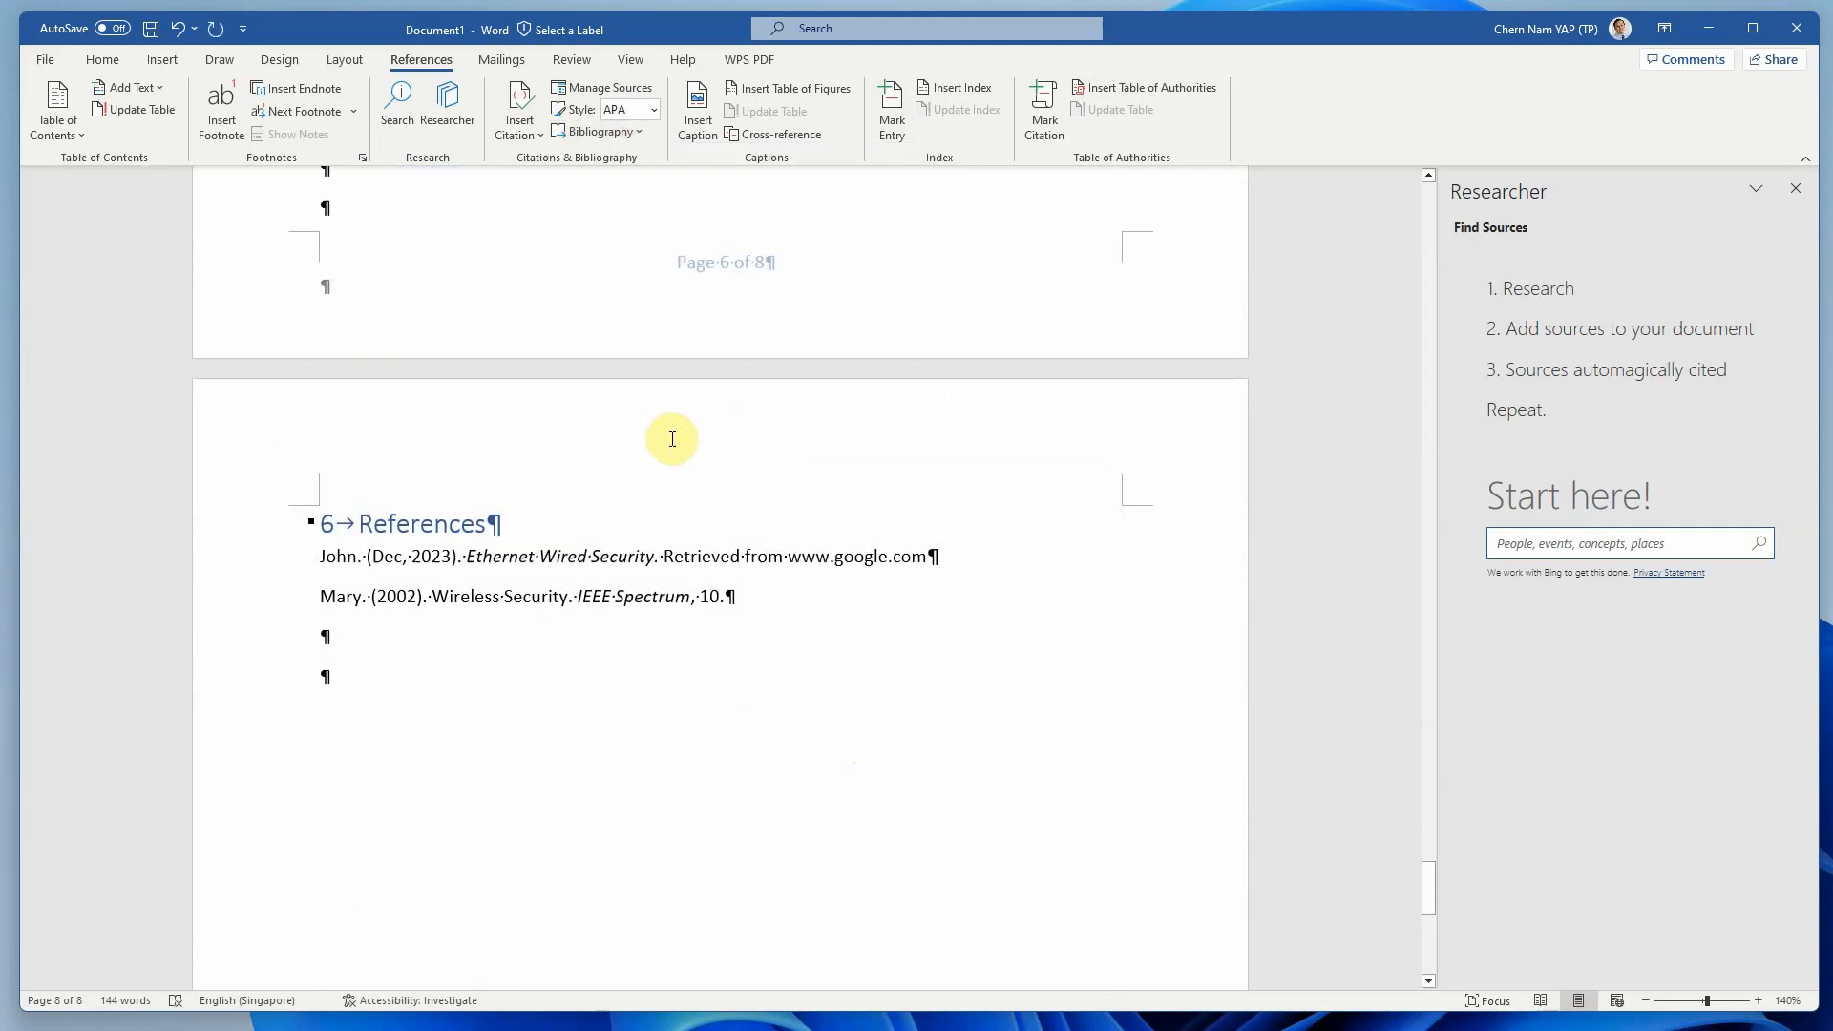
Update the entire table of contents so that it includes the new References heading.
{"action": "scroll", "coordinate": [893, 668], "scroll_direction": "up", "scroll_amount": 20}
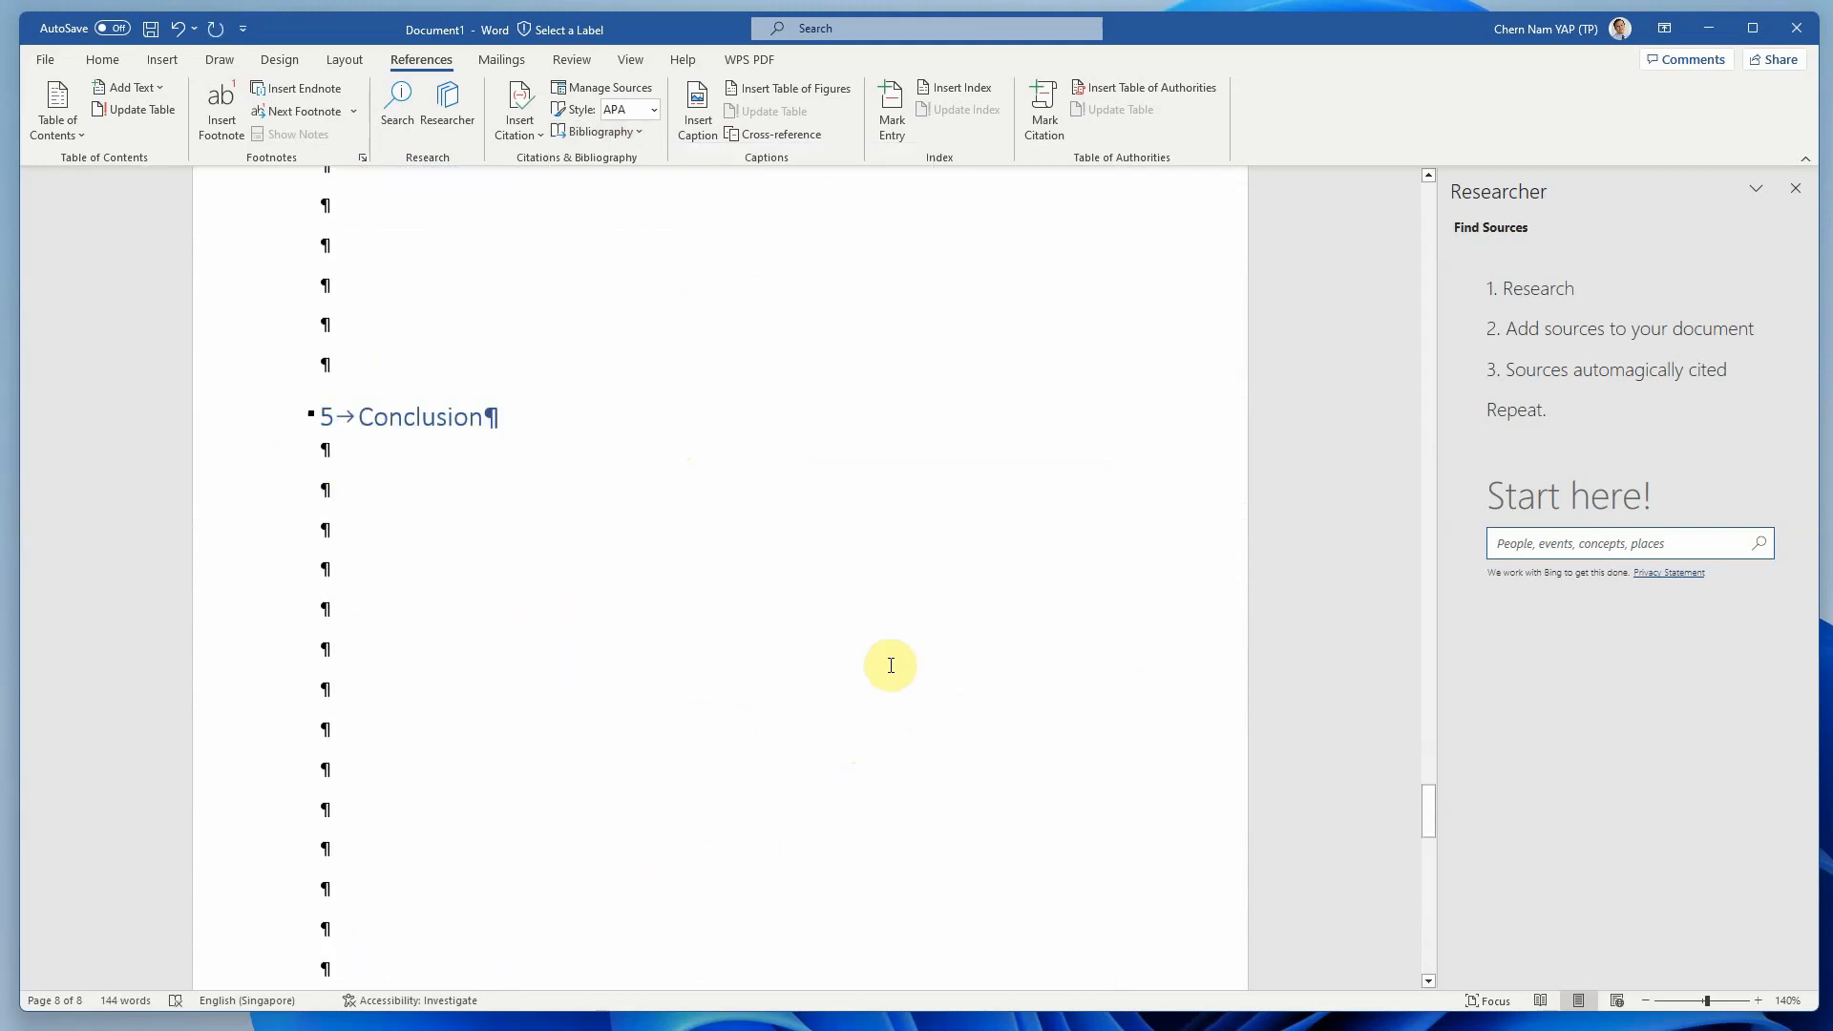
{"action": "scroll", "coordinate": [889, 664], "scroll_direction": "up", "scroll_amount": 20}
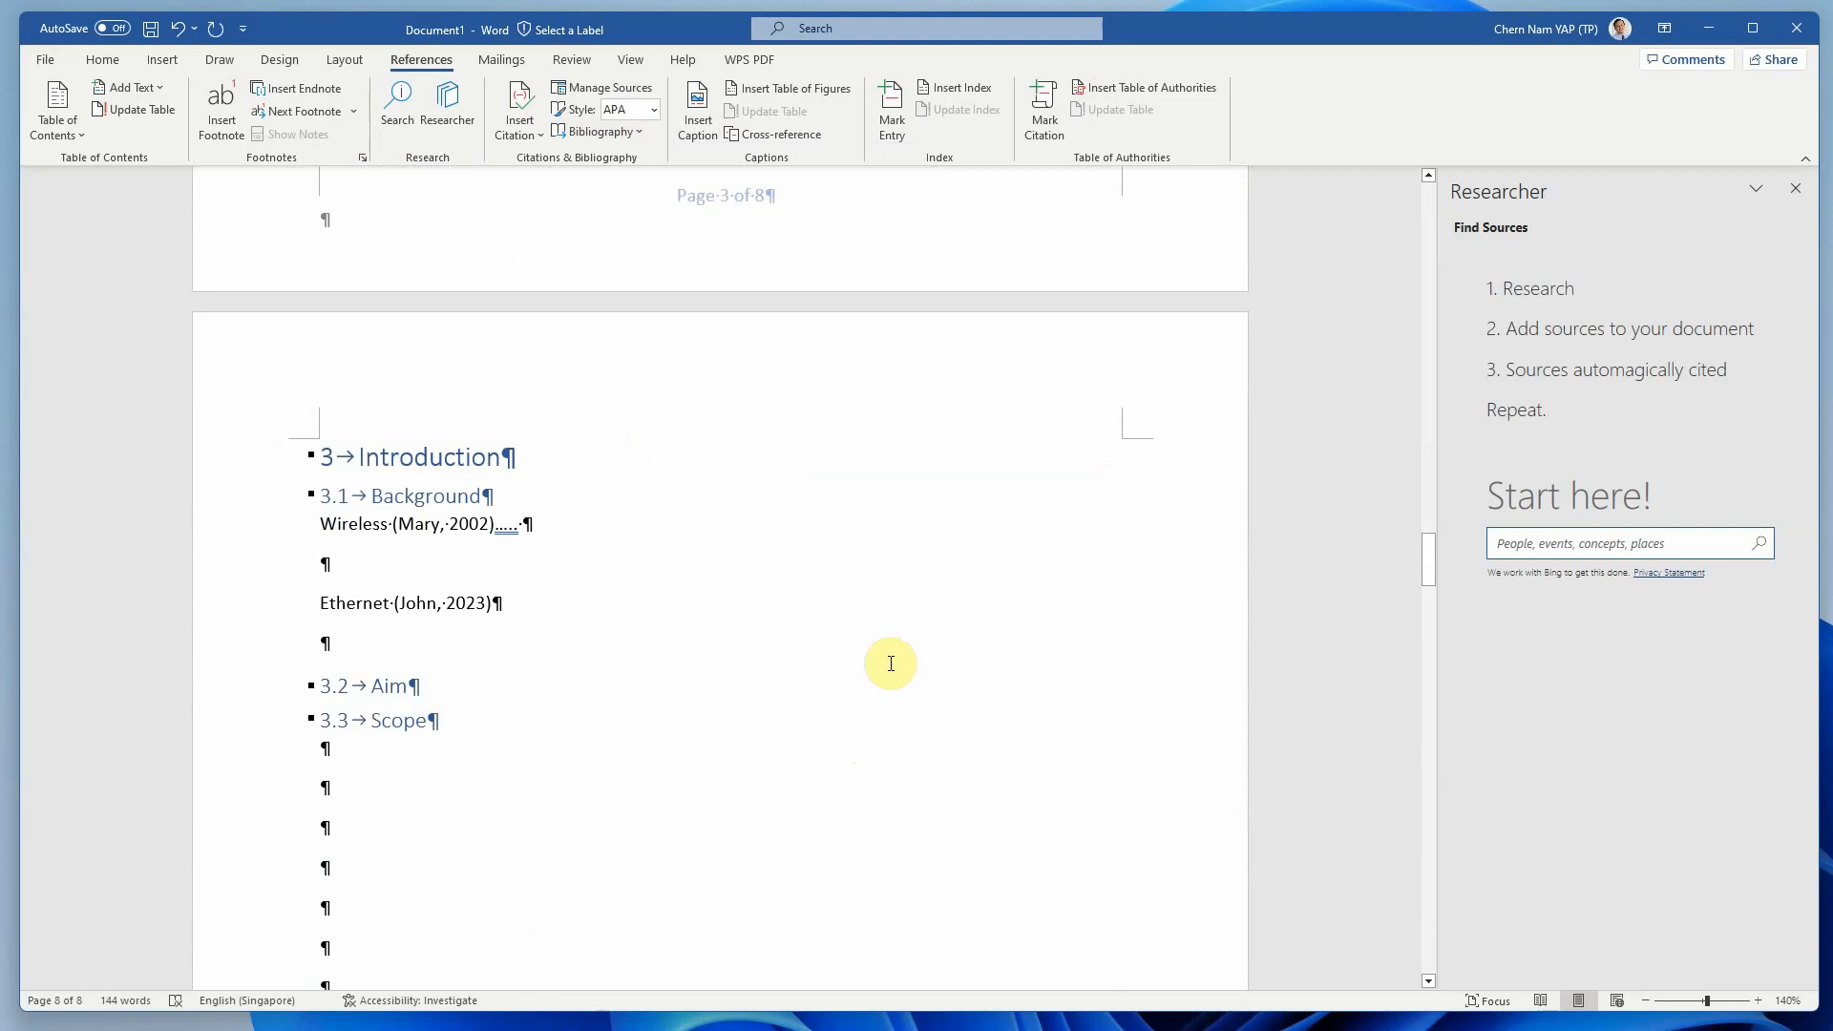
{"action": "scroll", "coordinate": [893, 667], "scroll_direction": "up", "scroll_amount": 20}
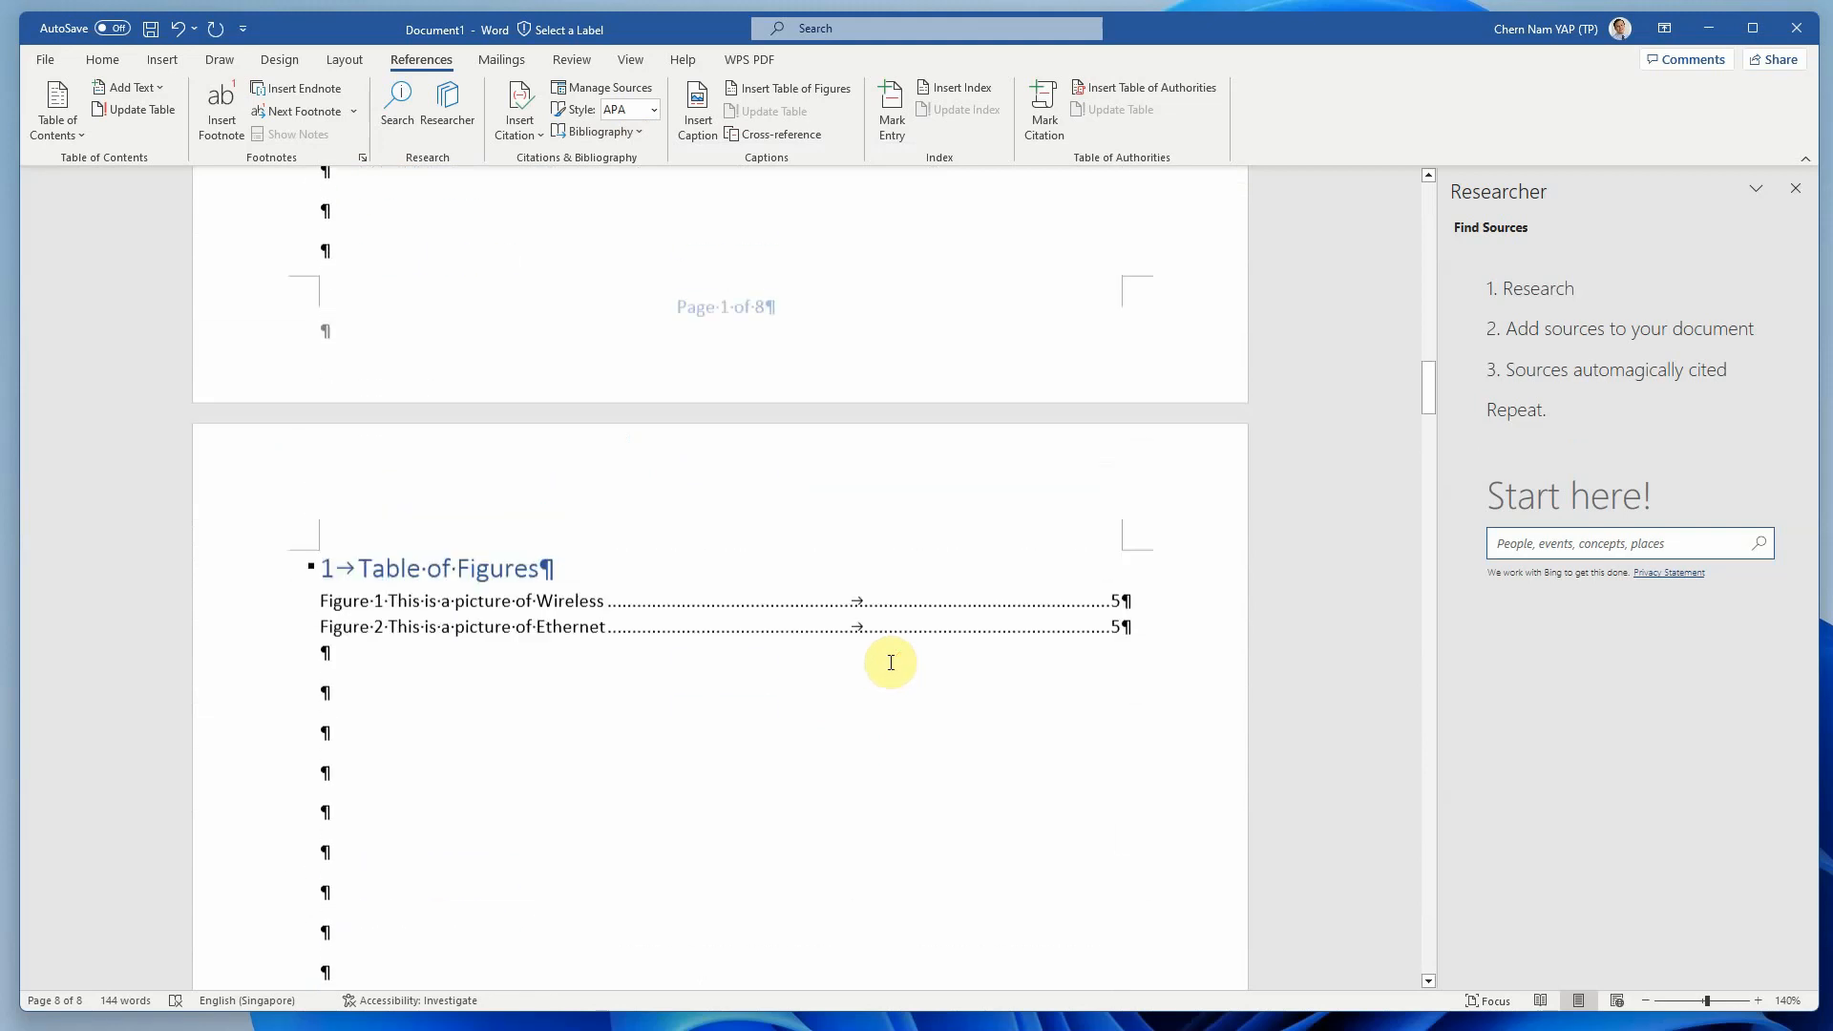
{"action": "scroll", "coordinate": [891, 661], "scroll_direction": "up", "scroll_amount": 5}
{"action": "left_click", "coordinate": [567, 693]}
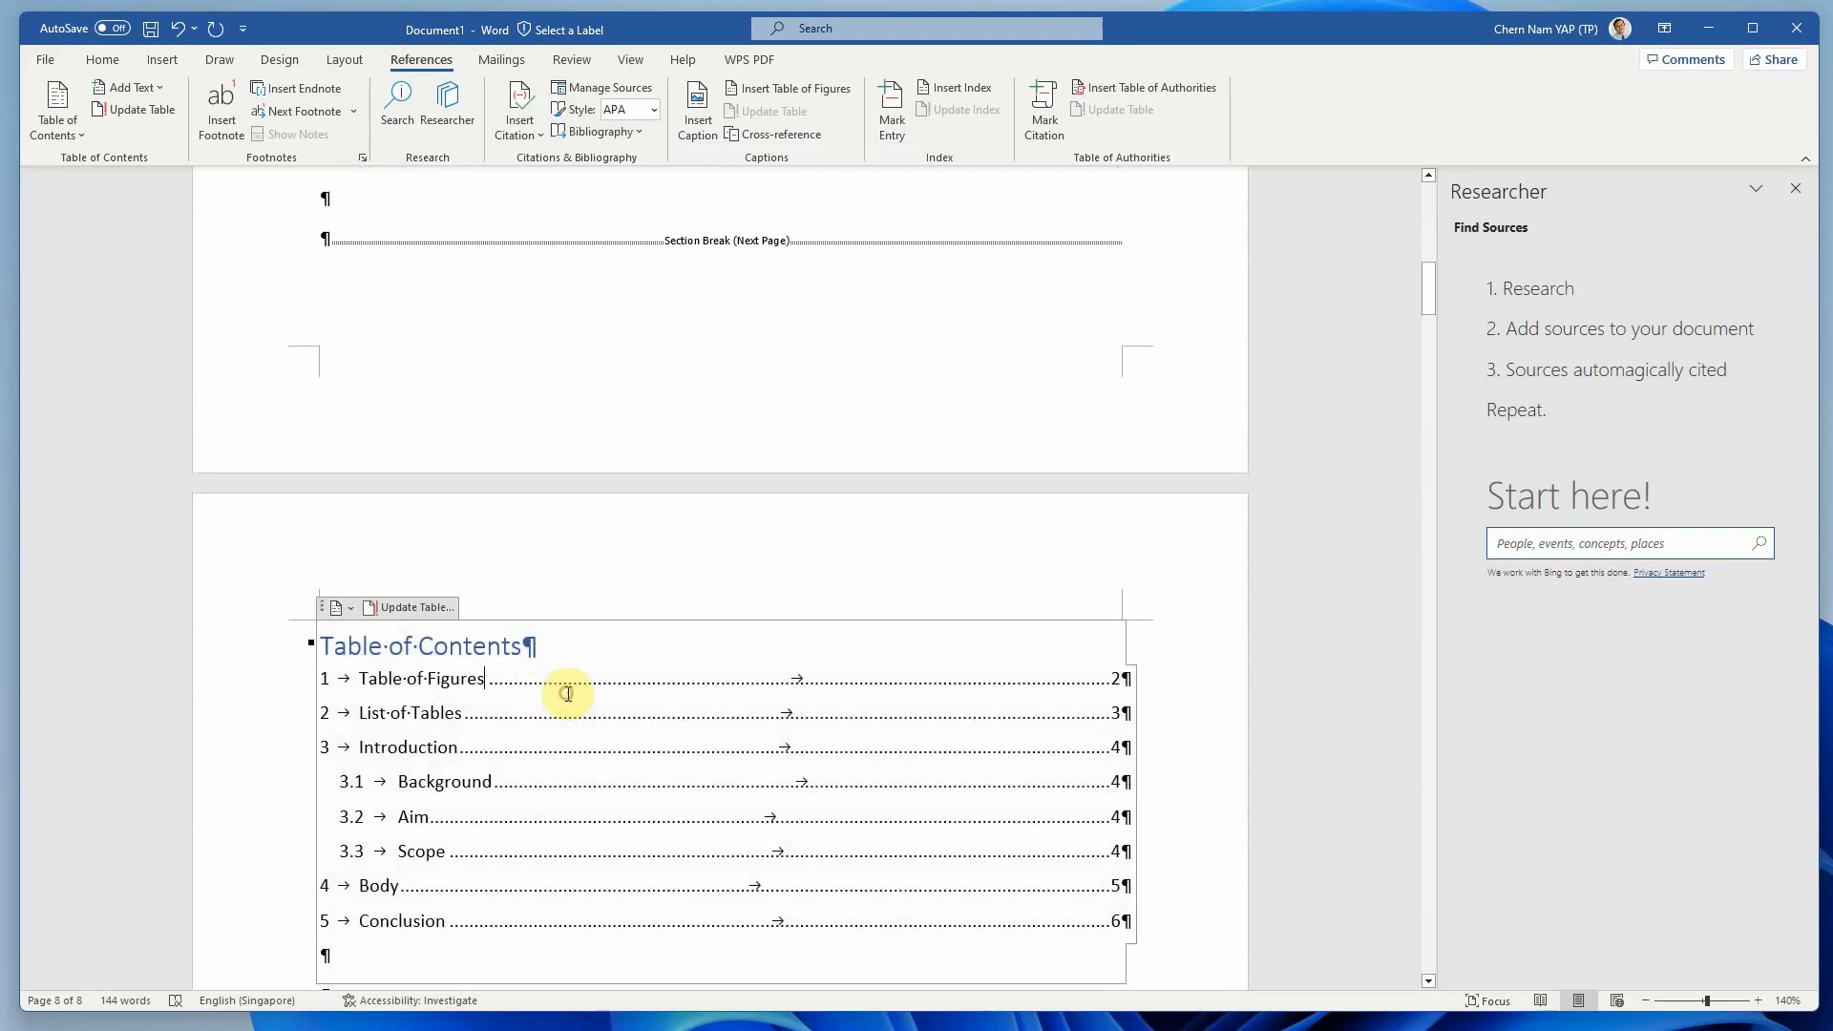
{"action": "left_click", "coordinate": [408, 609]}
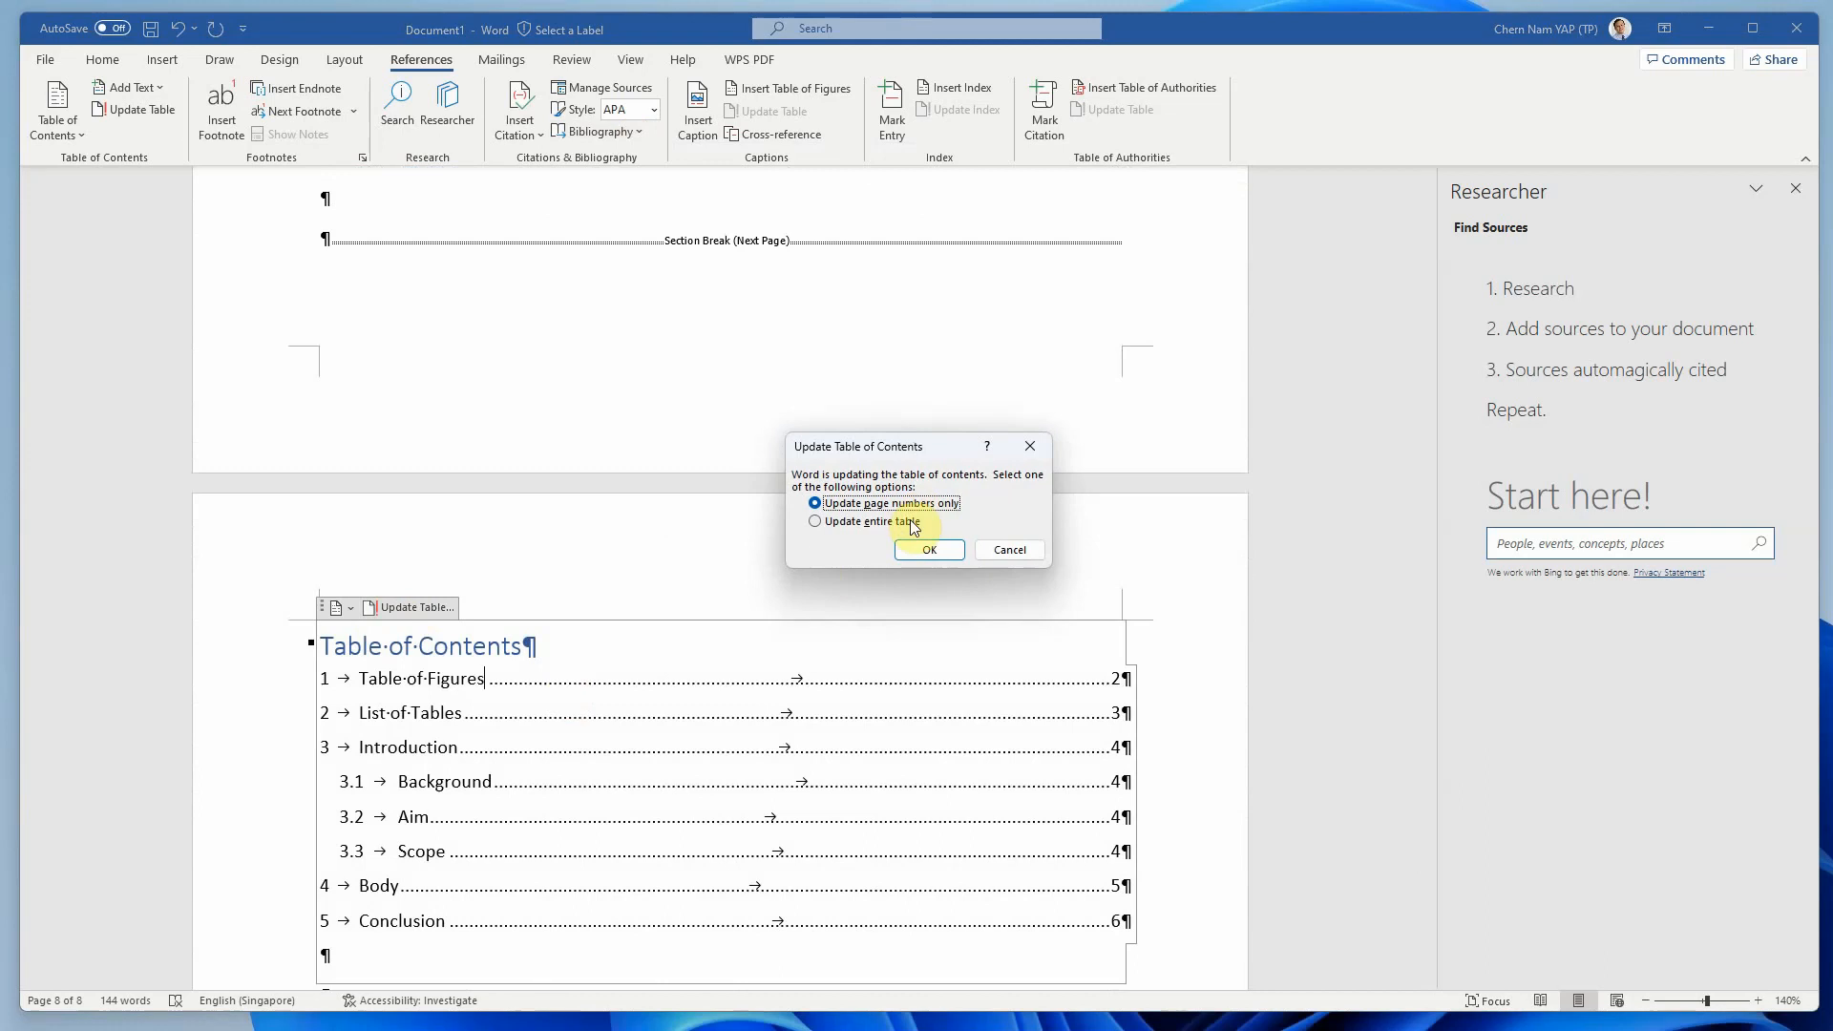
{"action": "left_click", "coordinate": [916, 552]}
{"action": "scroll", "coordinate": [561, 742], "scroll_direction": "down", "scroll_amount": 3}
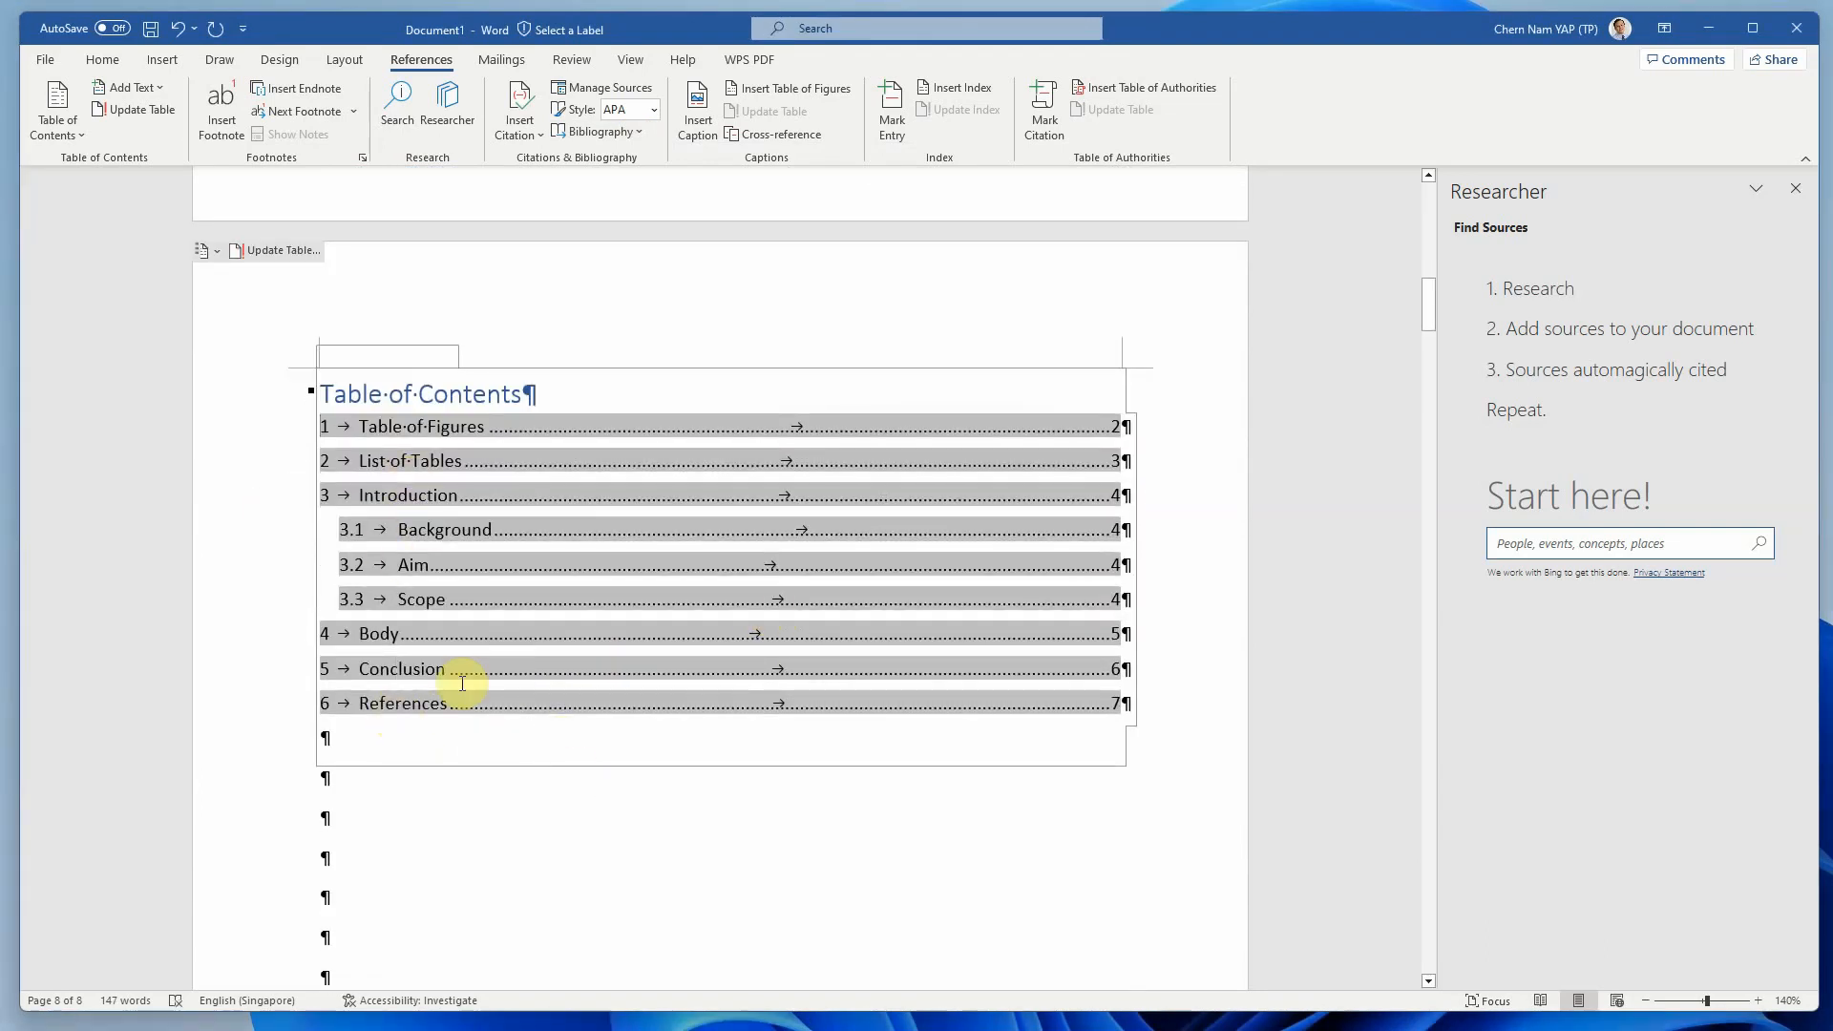
{"action": "left_click", "coordinate": [701, 831]}
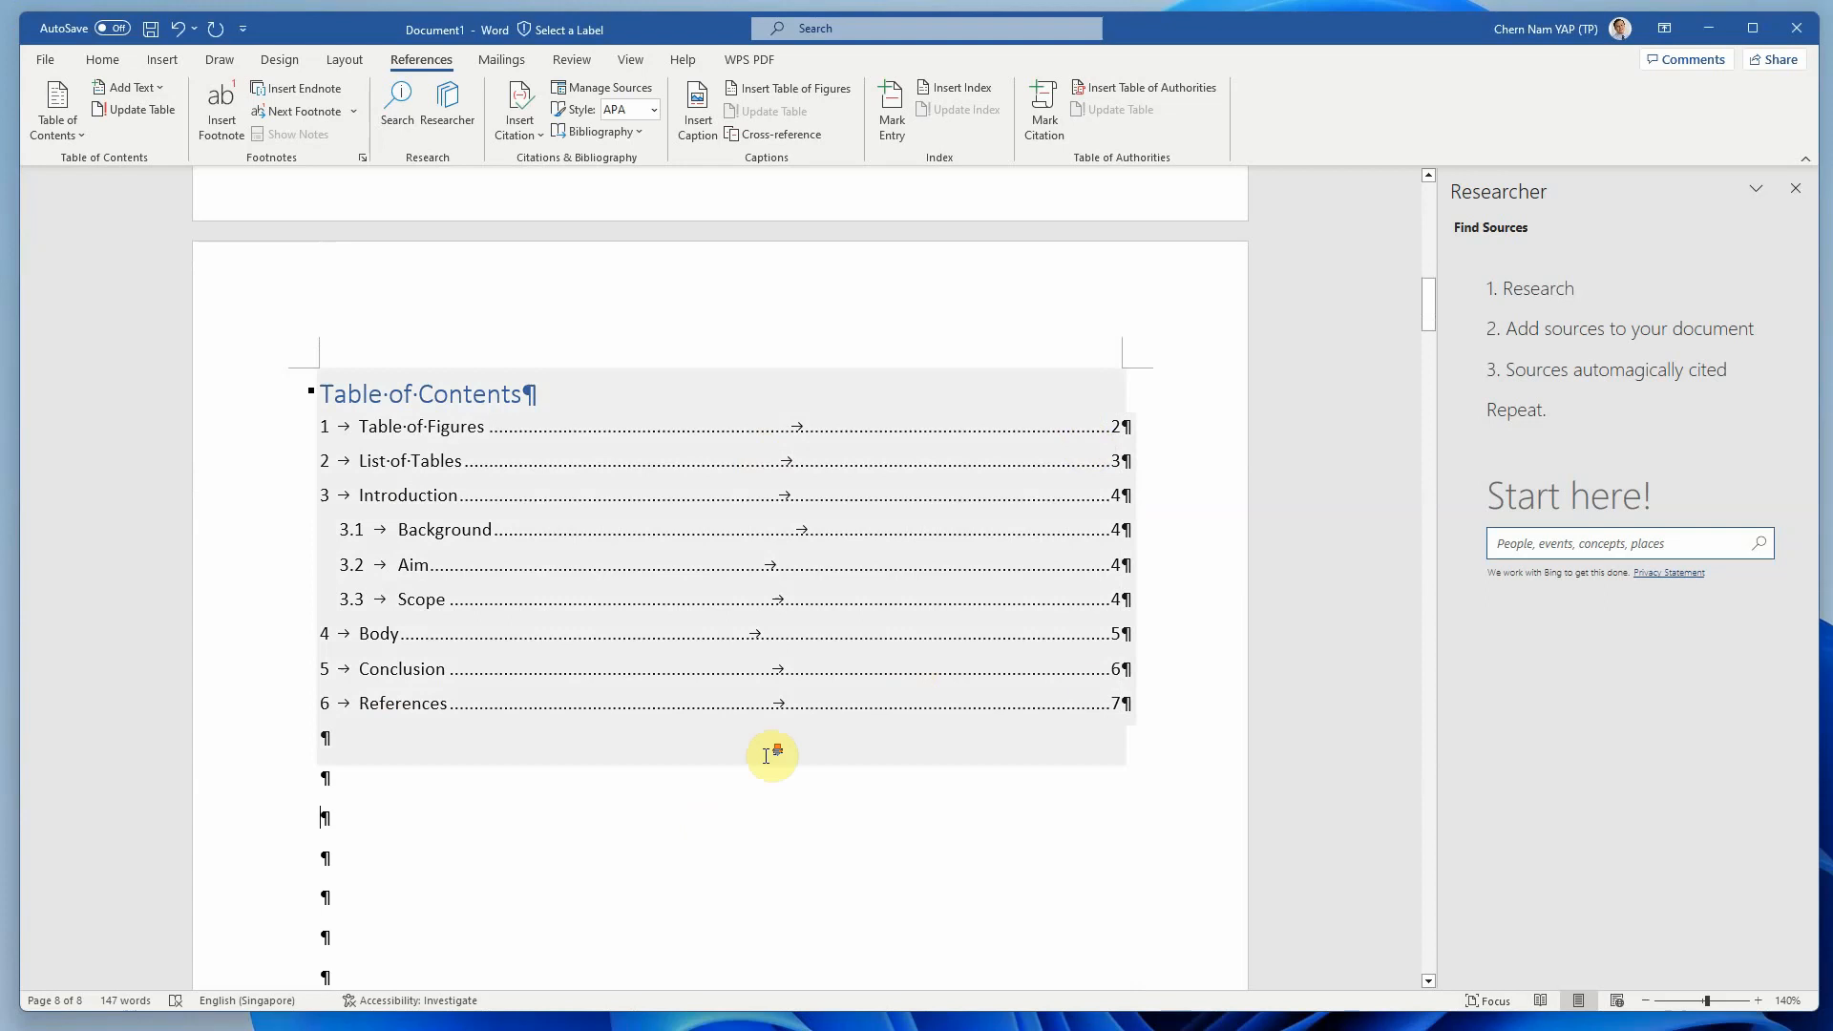
Review the whole document from the cover page to the References section, checking contents, headings, citations and page footers.
{"action": "scroll", "coordinate": [769, 754], "scroll_direction": "down", "scroll_amount": 10}
{"action": "scroll", "coordinate": [774, 741], "scroll_direction": "up", "scroll_amount": 3}
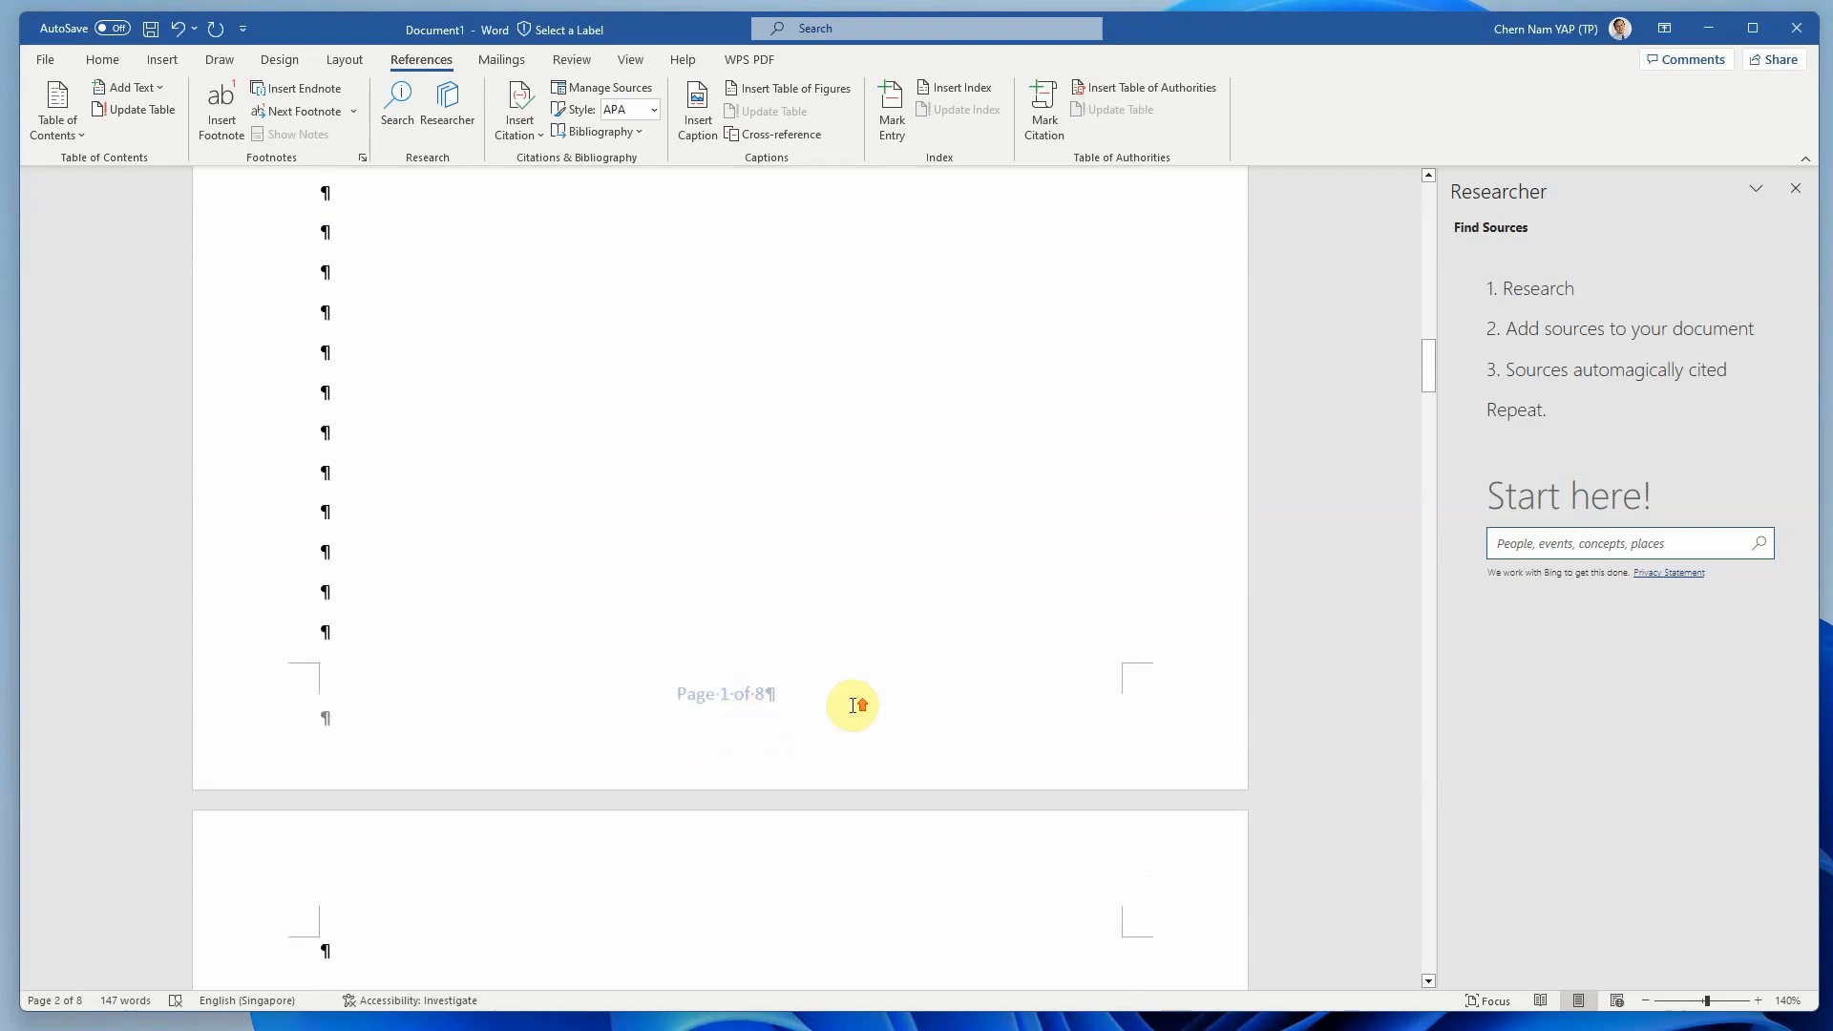
{"action": "scroll", "coordinate": [532, 675], "scroll_direction": "down", "scroll_amount": 5}
{"action": "scroll", "coordinate": [749, 679], "scroll_direction": "up", "scroll_amount": 15}
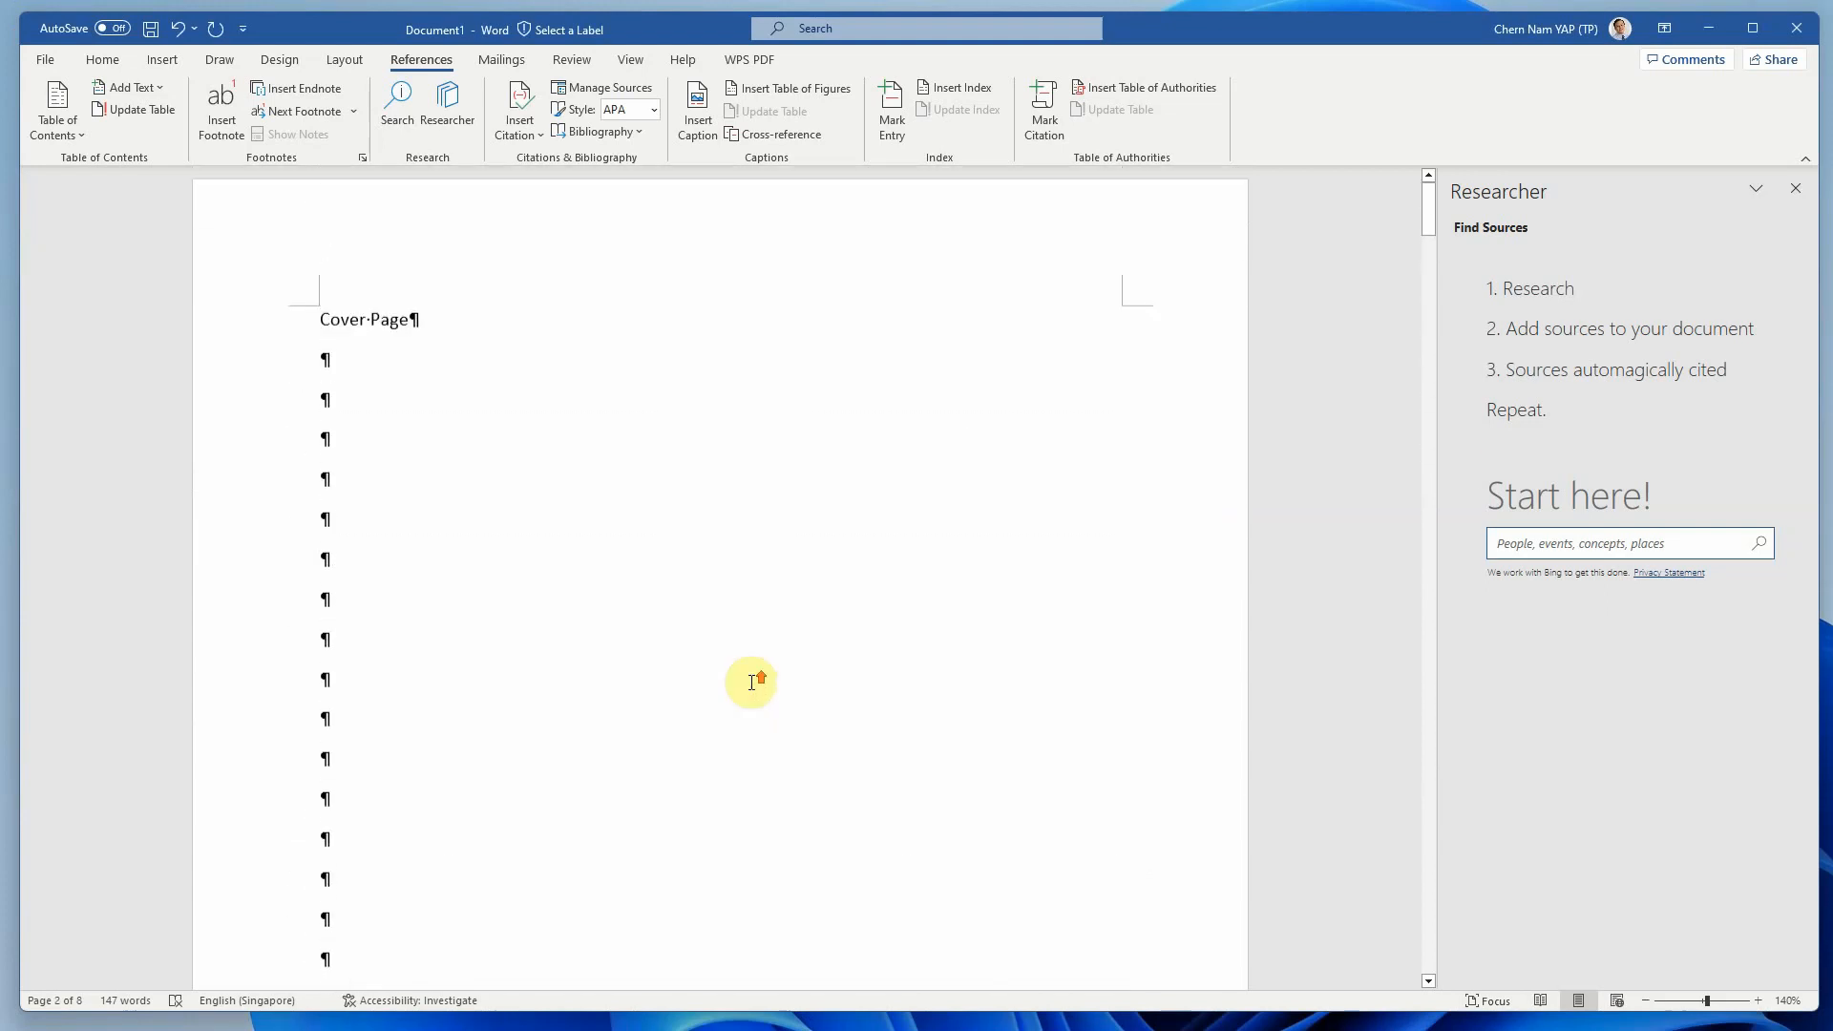
{"action": "scroll", "coordinate": [751, 681], "scroll_direction": "up", "scroll_amount": 1}
{"action": "scroll", "coordinate": [713, 672], "scroll_direction": "down", "scroll_amount": 20}
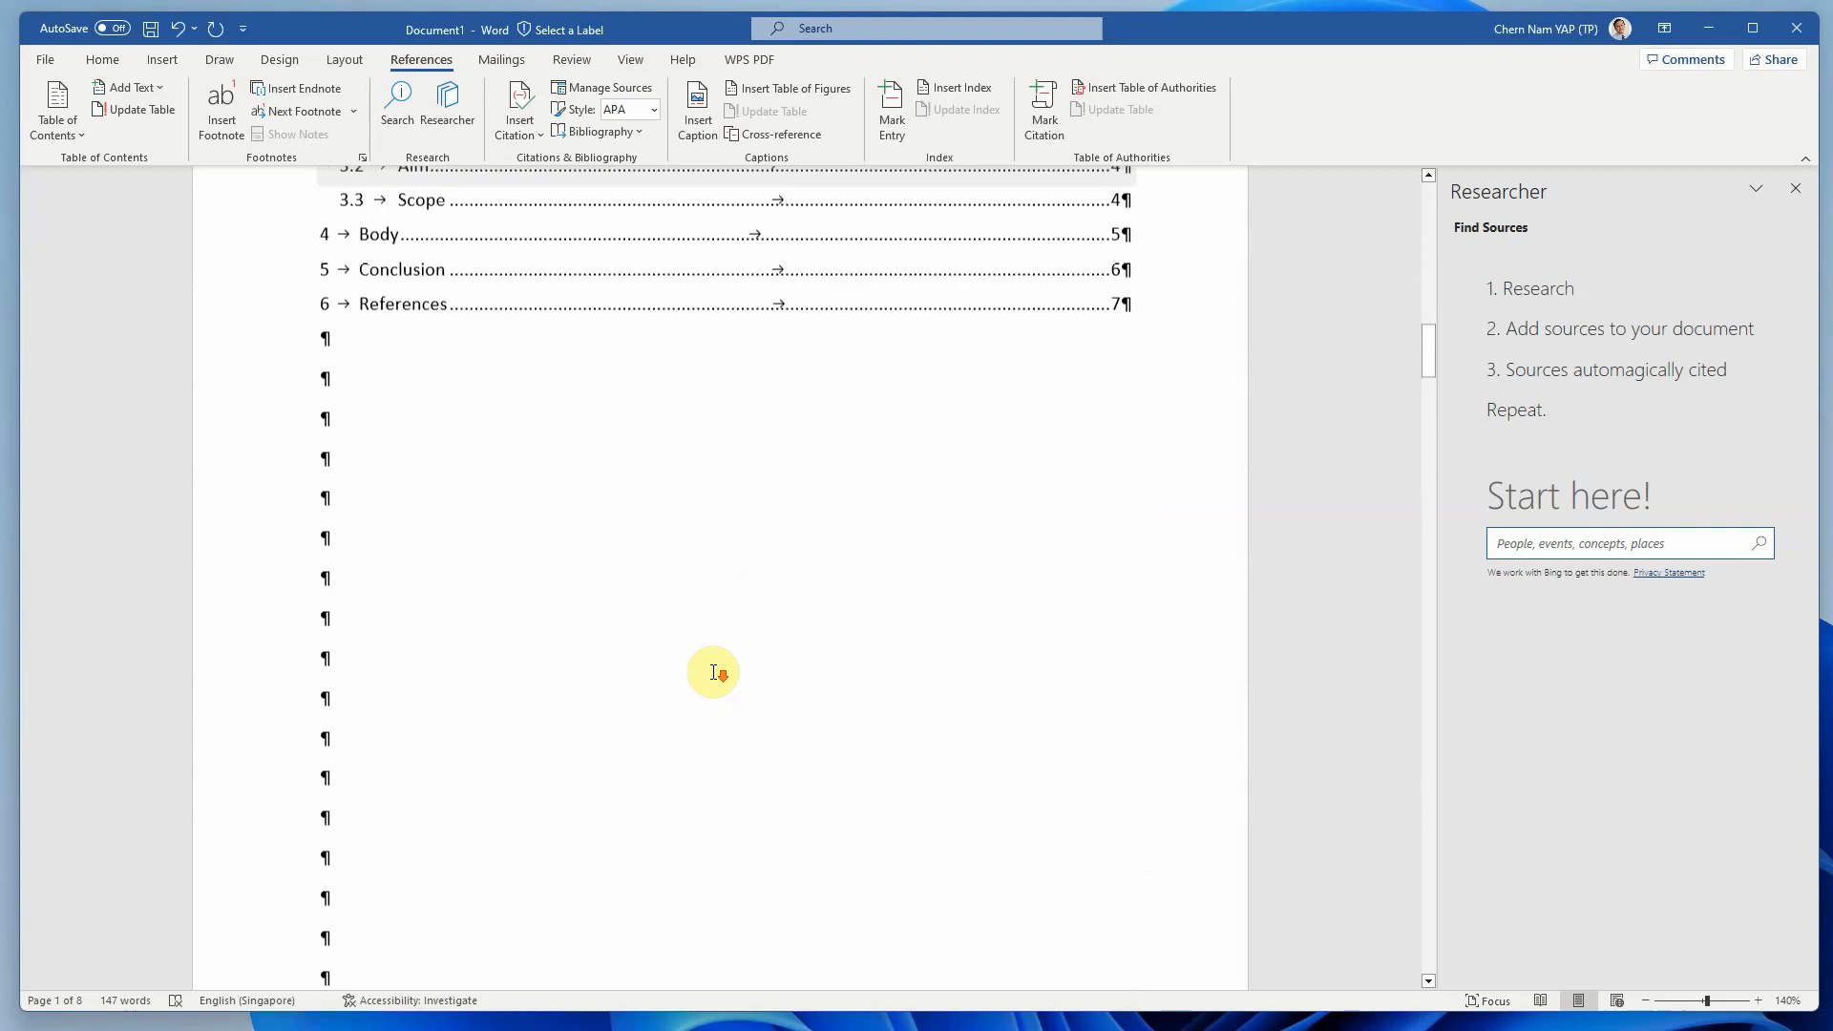
{"action": "scroll", "coordinate": [713, 673], "scroll_direction": "up", "scroll_amount": 4}
{"action": "scroll", "coordinate": [714, 673], "scroll_direction": "down", "scroll_amount": 20}
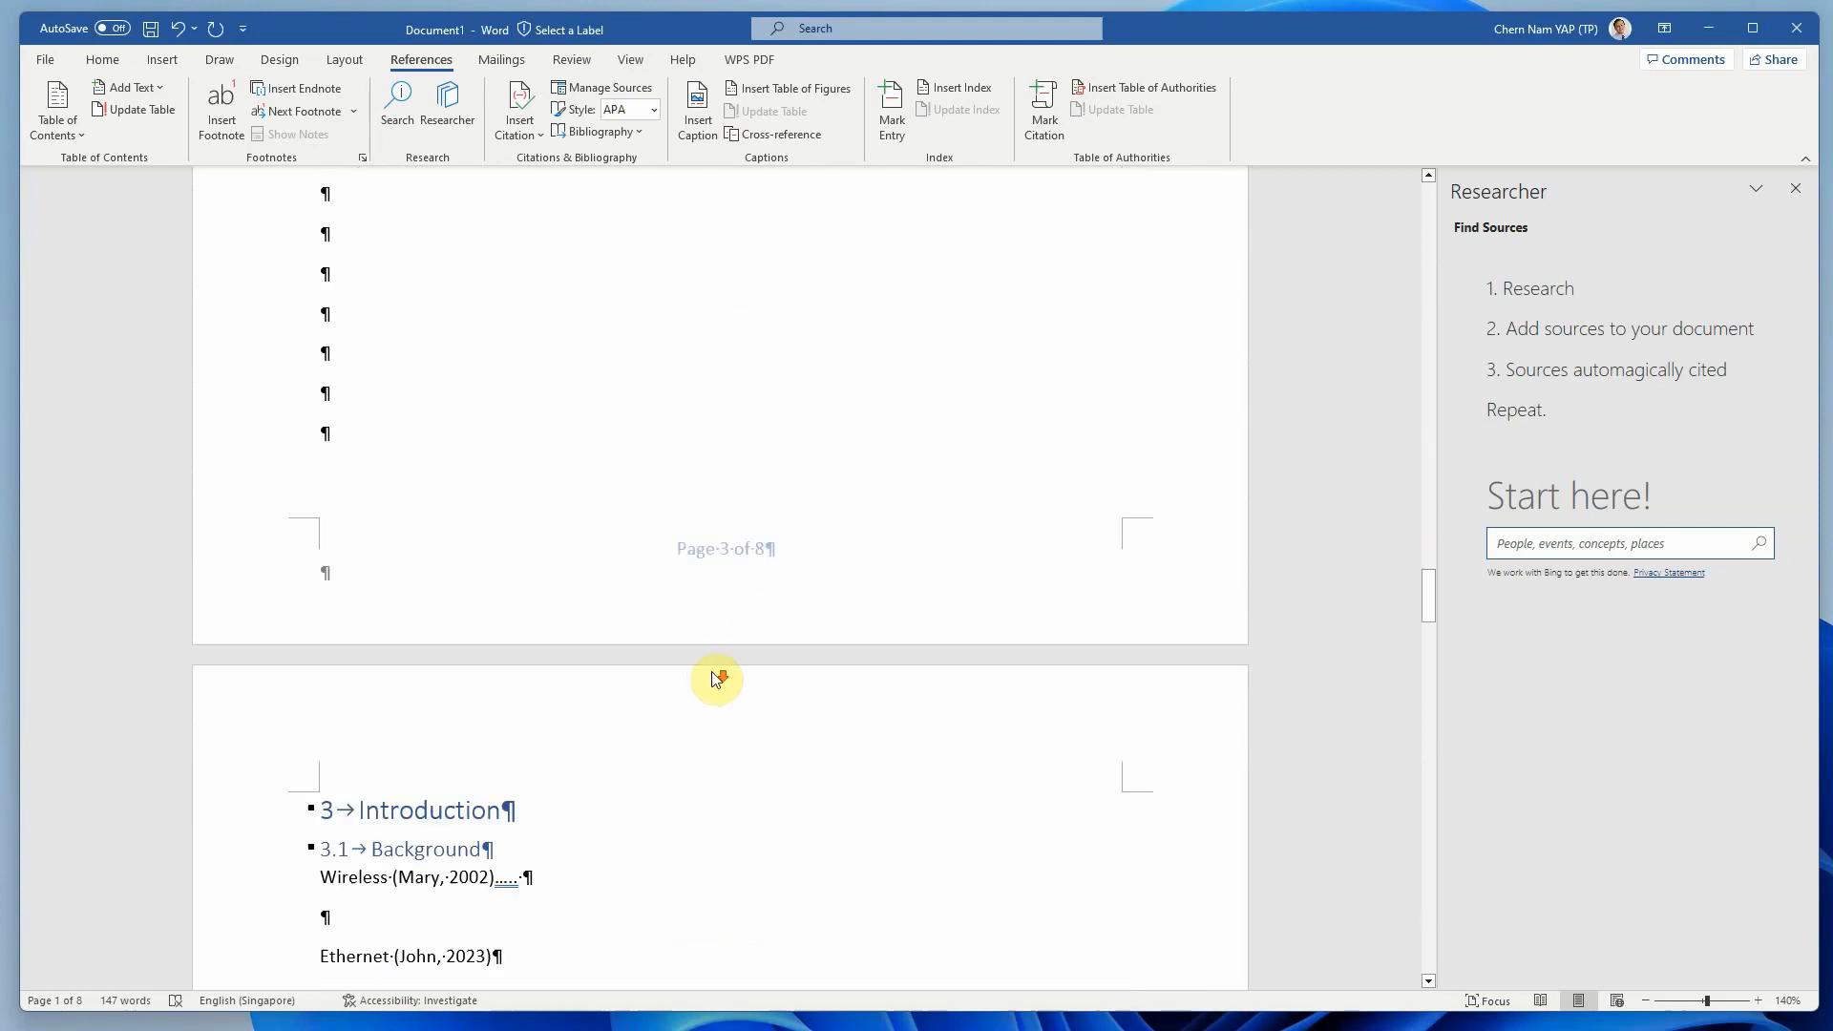
{"action": "scroll", "coordinate": [713, 672], "scroll_direction": "down", "scroll_amount": 11}
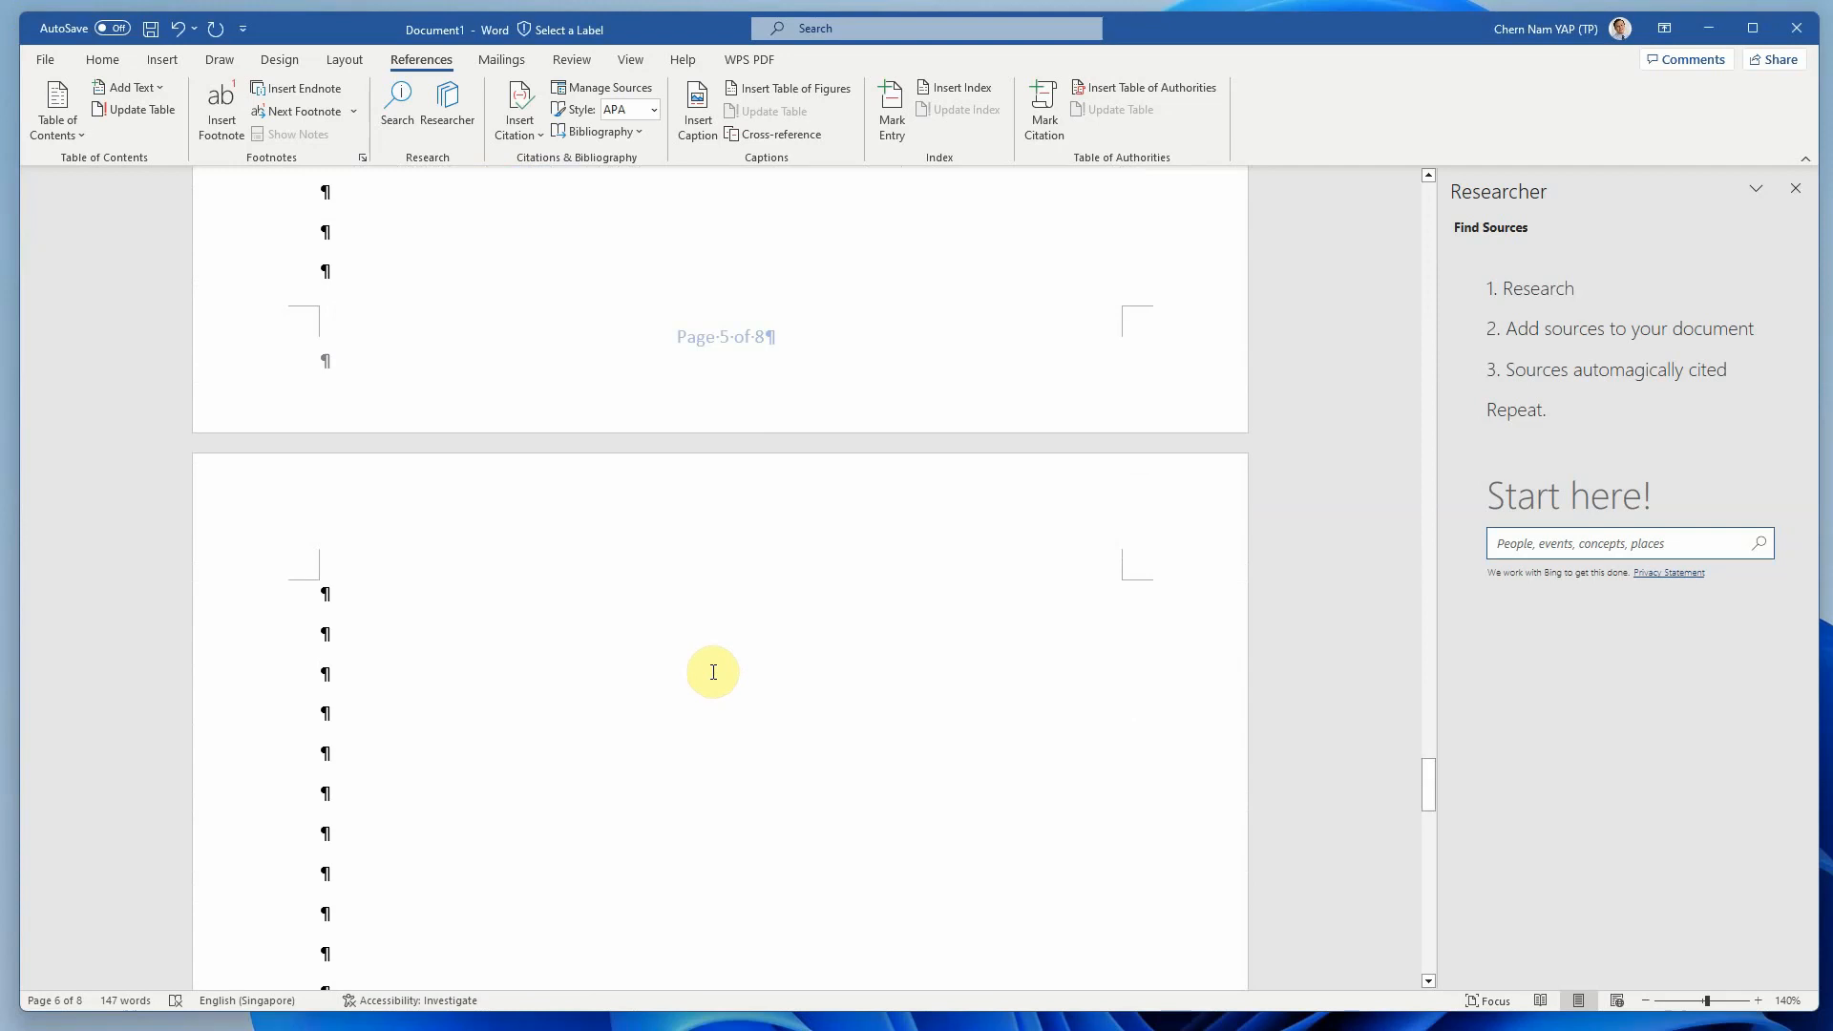
{"action": "scroll", "coordinate": [714, 672], "scroll_direction": "down", "scroll_amount": 14}
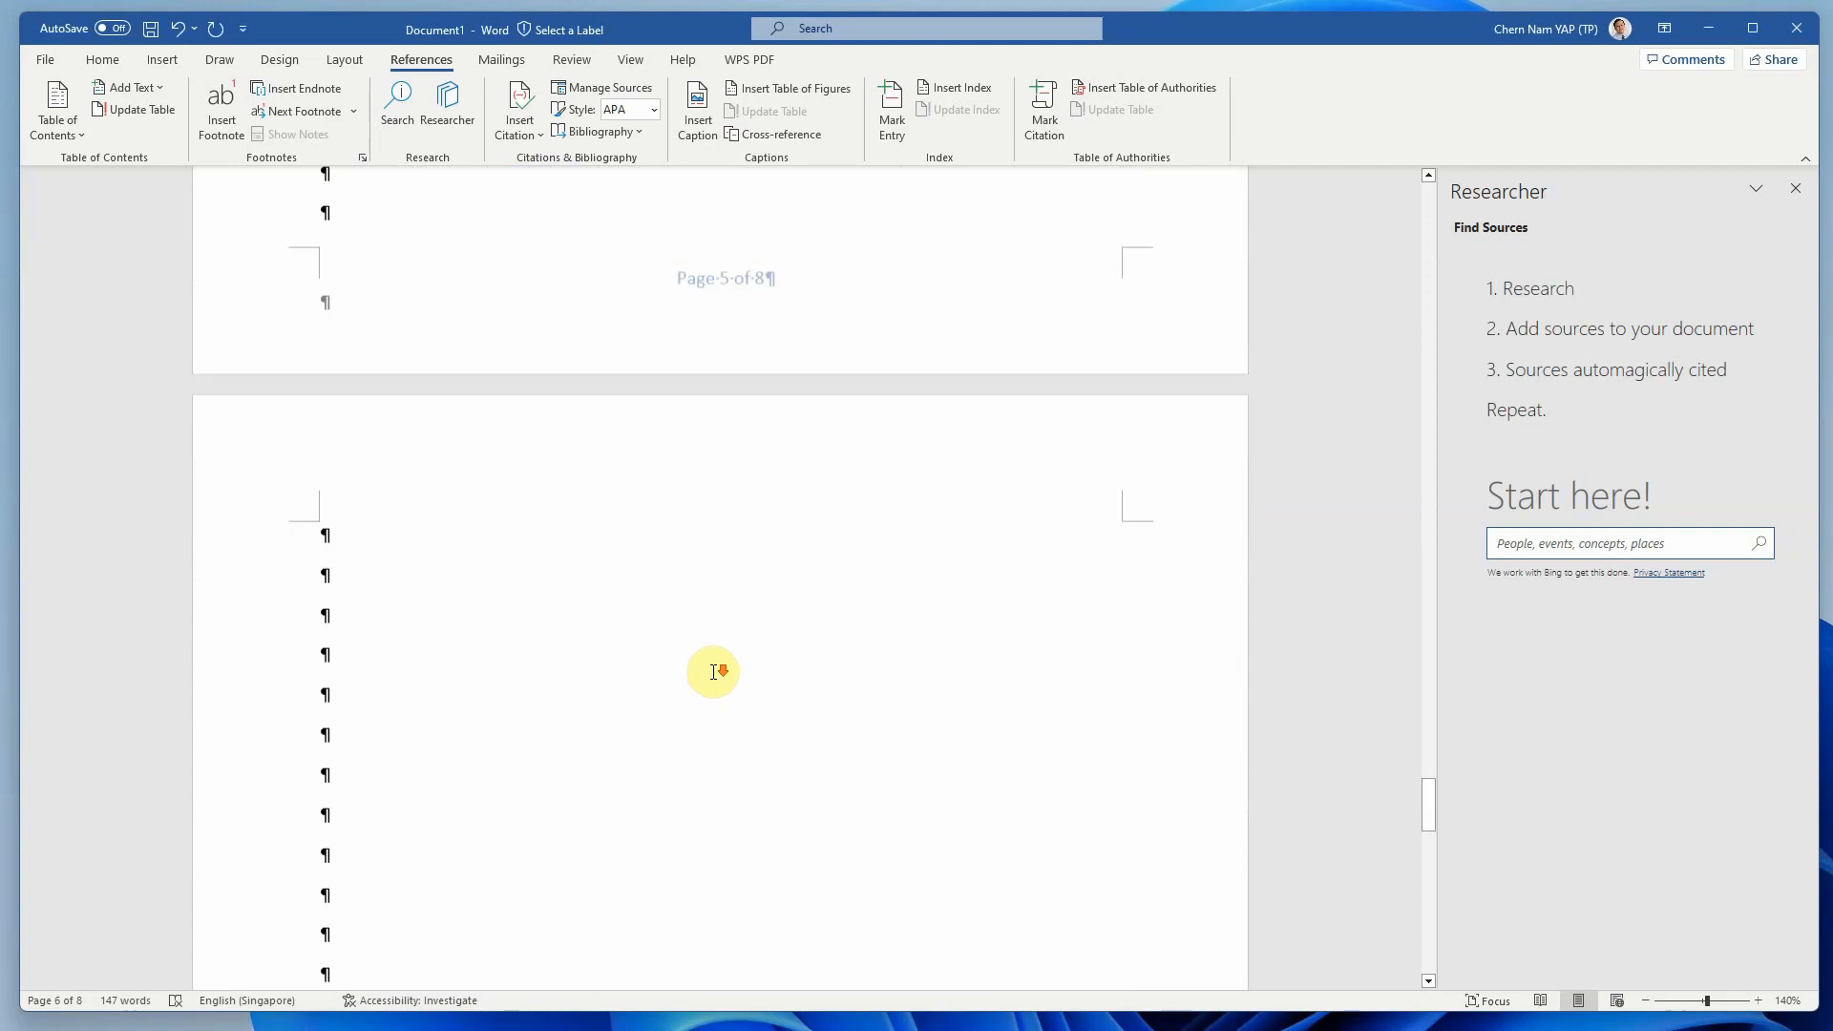
{"action": "scroll", "coordinate": [714, 669], "scroll_direction": "down", "scroll_amount": 2}
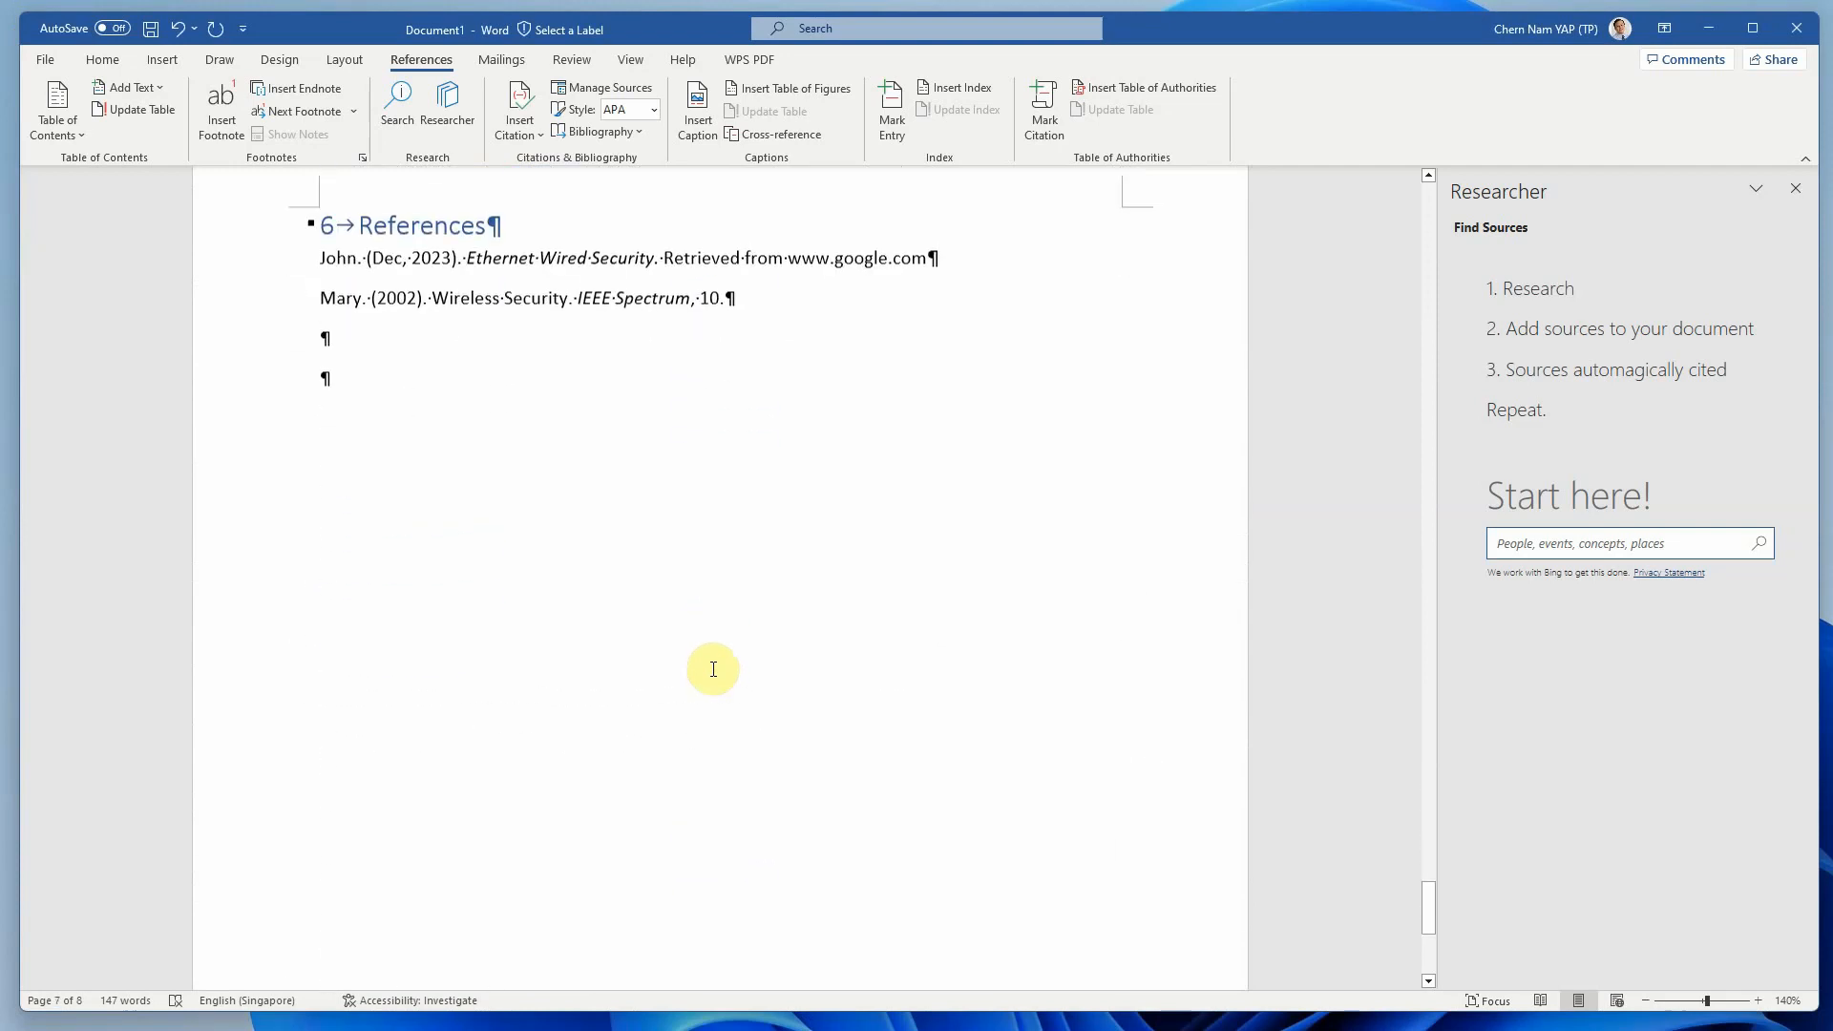